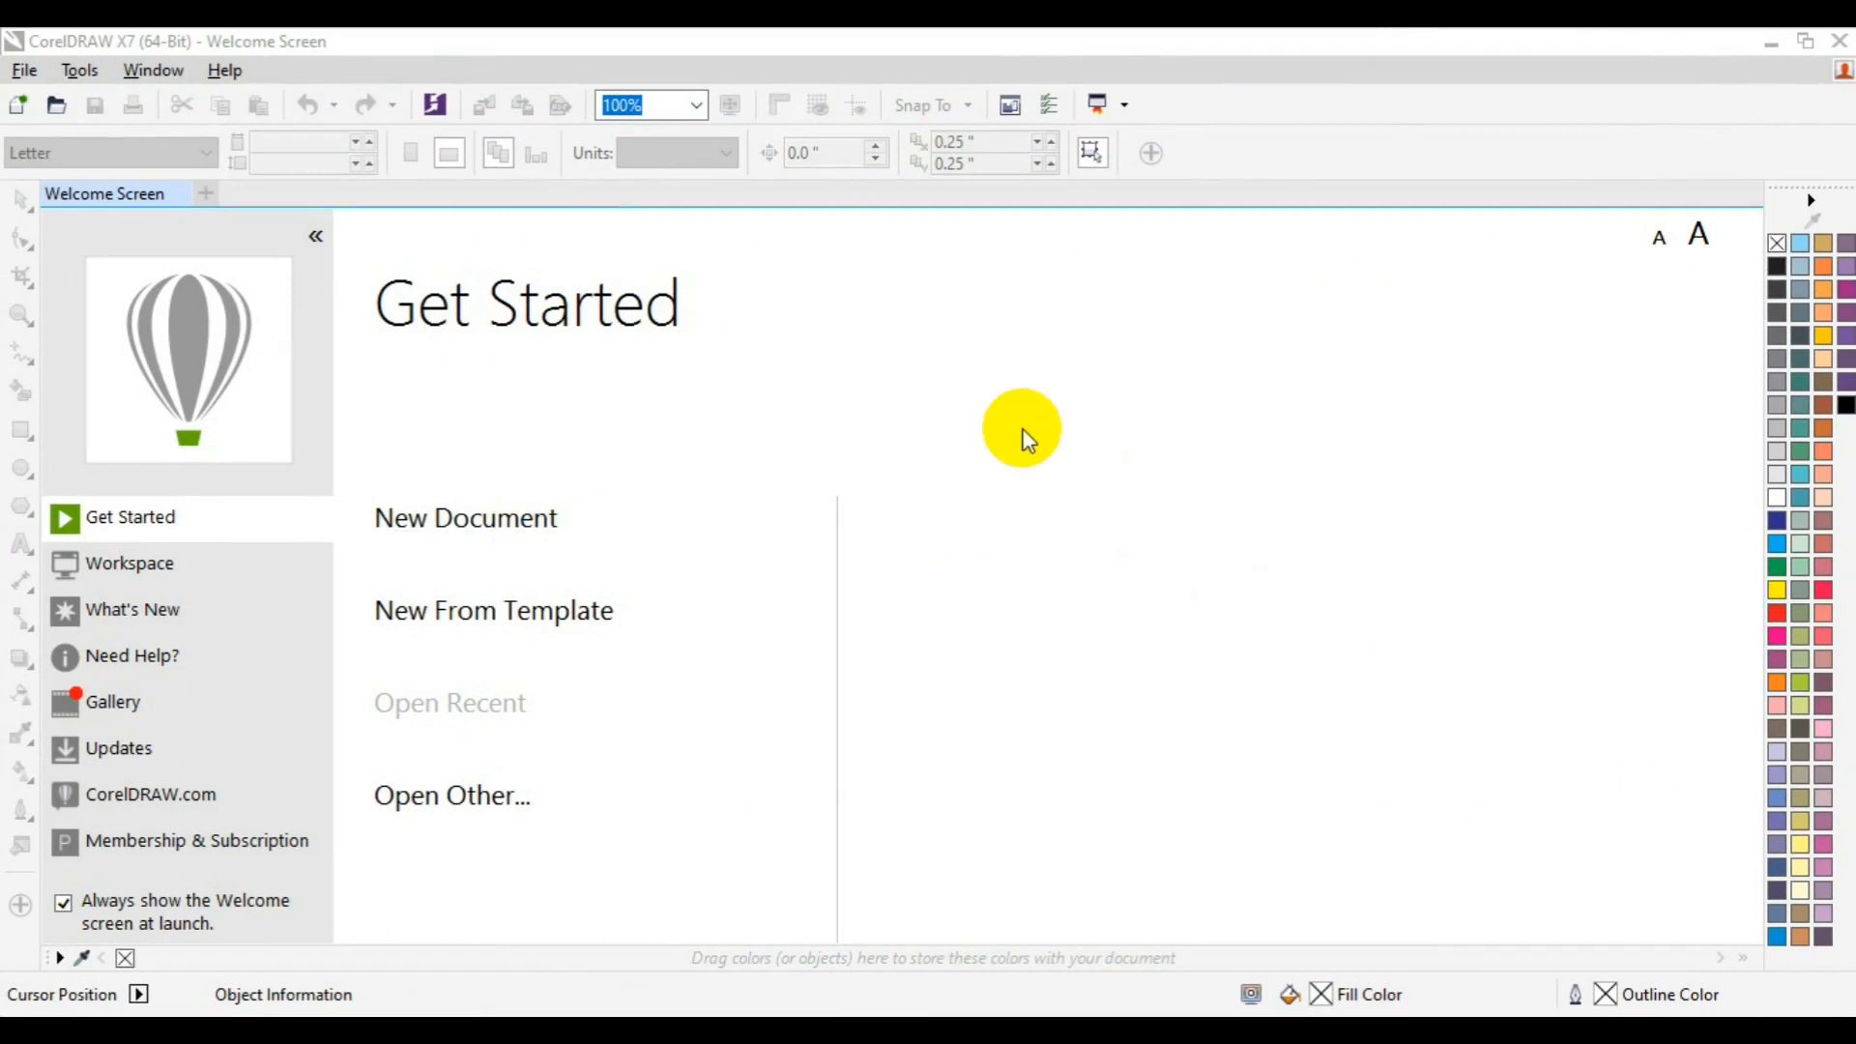
# Step: Start a new document and name it Instagram Post Ads Banner Design
pyautogui.write('Instagram Pos')
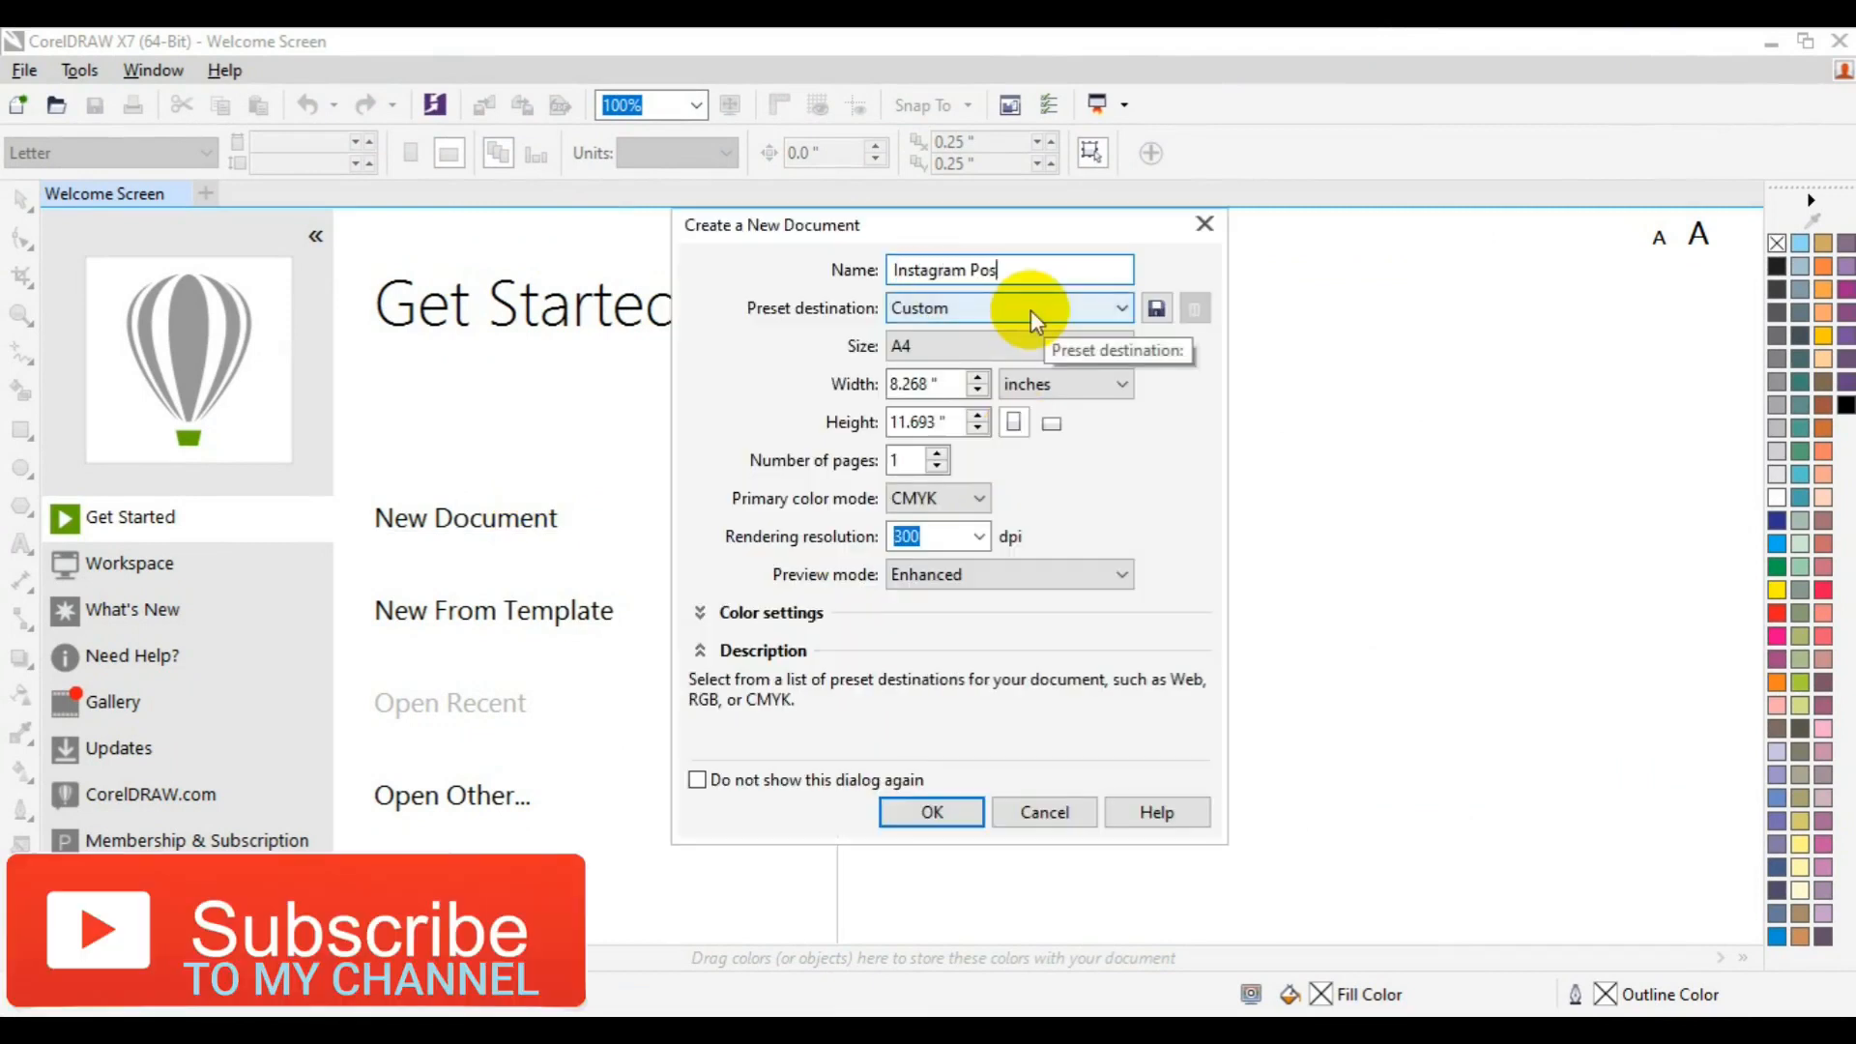
pyautogui.write('t Ads Banner Design')
pyautogui.press('Tab')
pyautogui.press('Tab')
pyautogui.press('Tab')
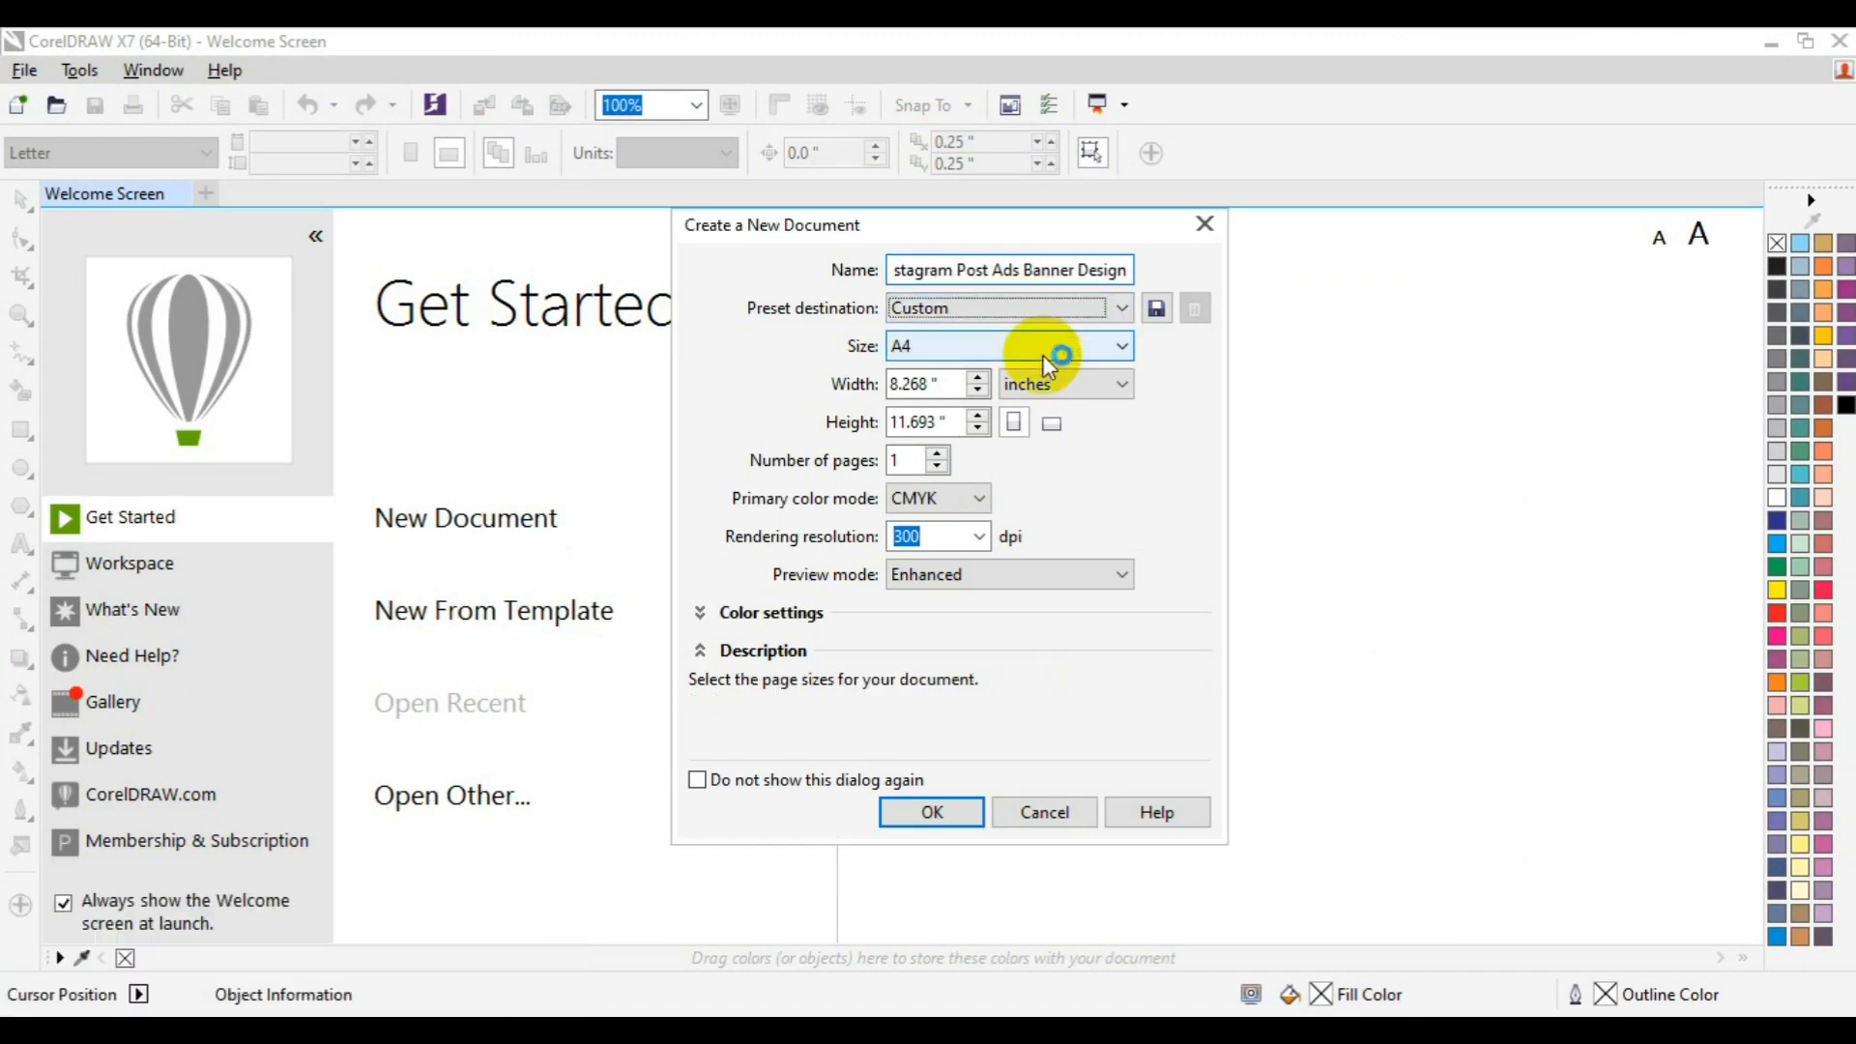
# Step: Set the page units to pixels, the width to 1,240 and the height to 1176, and create the document
pyautogui.click(1070, 379)
pyautogui.click(1069, 483)
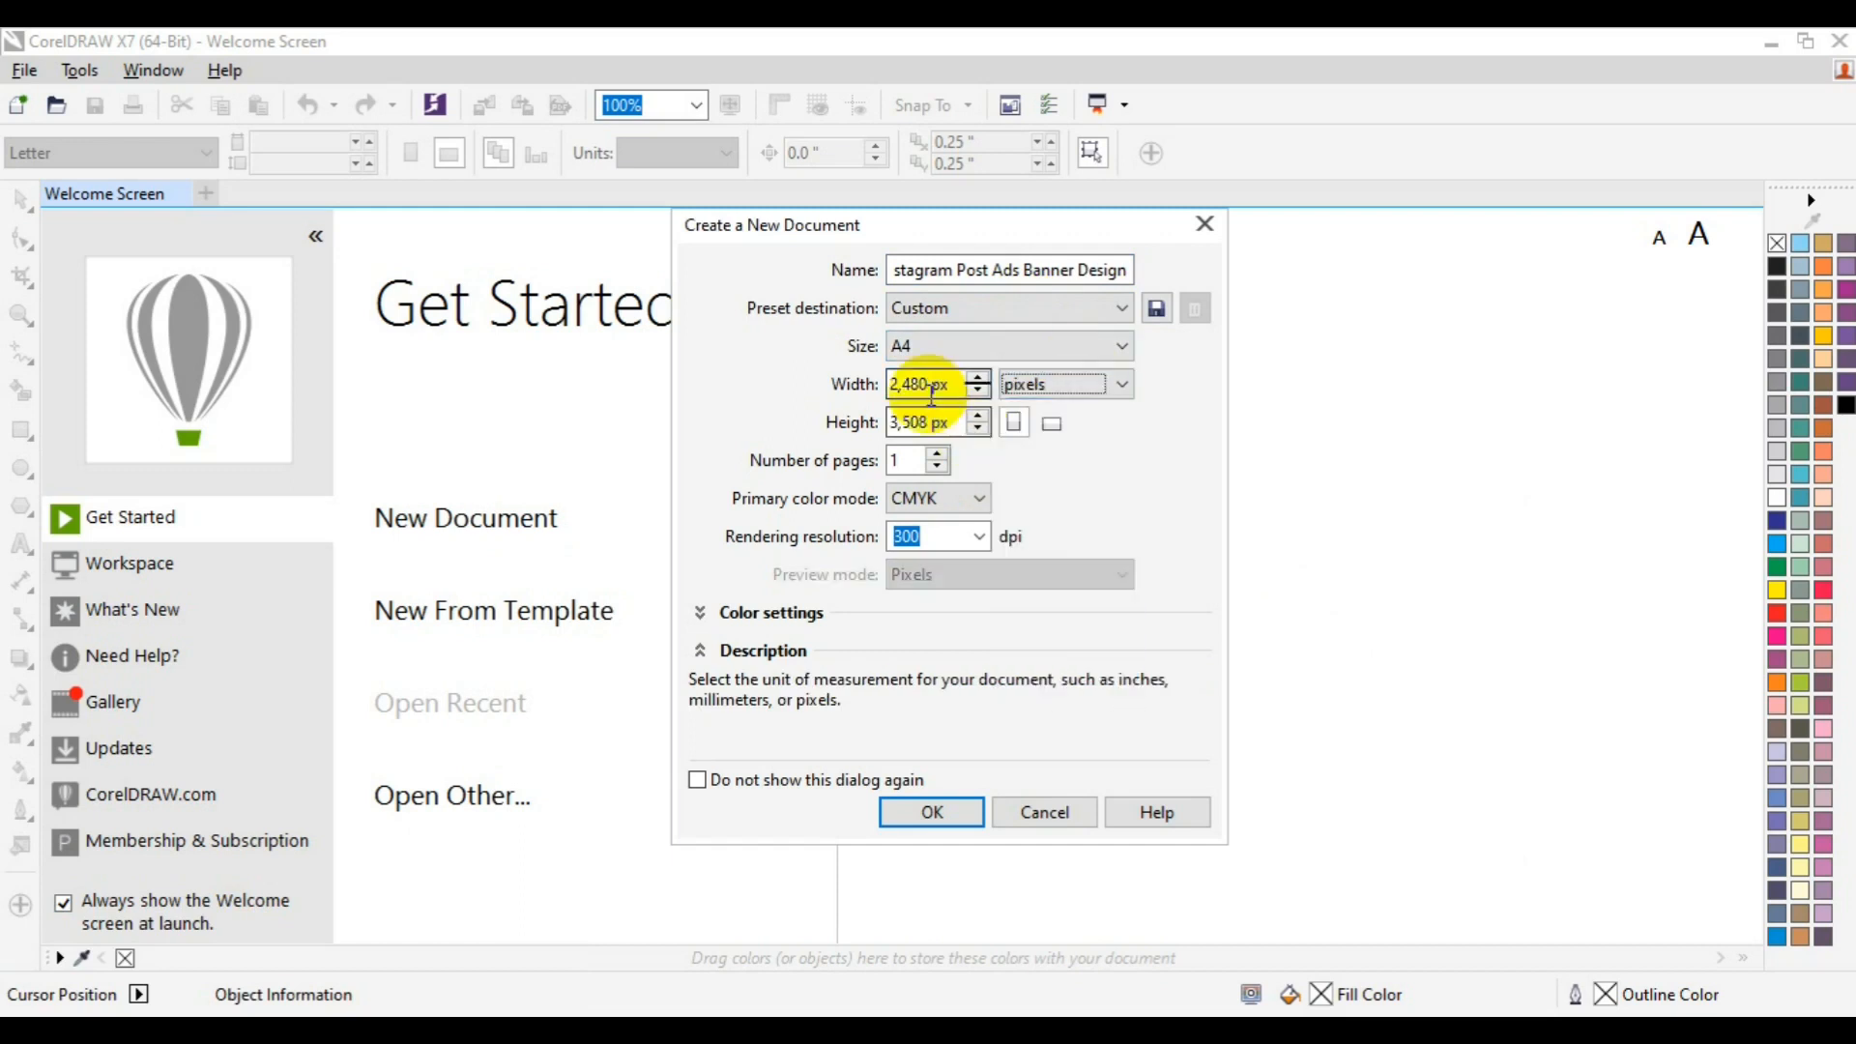
pyautogui.click(932, 387)
pyautogui.write('1,240')
pyautogui.press('Tab')
pyautogui.write('117')
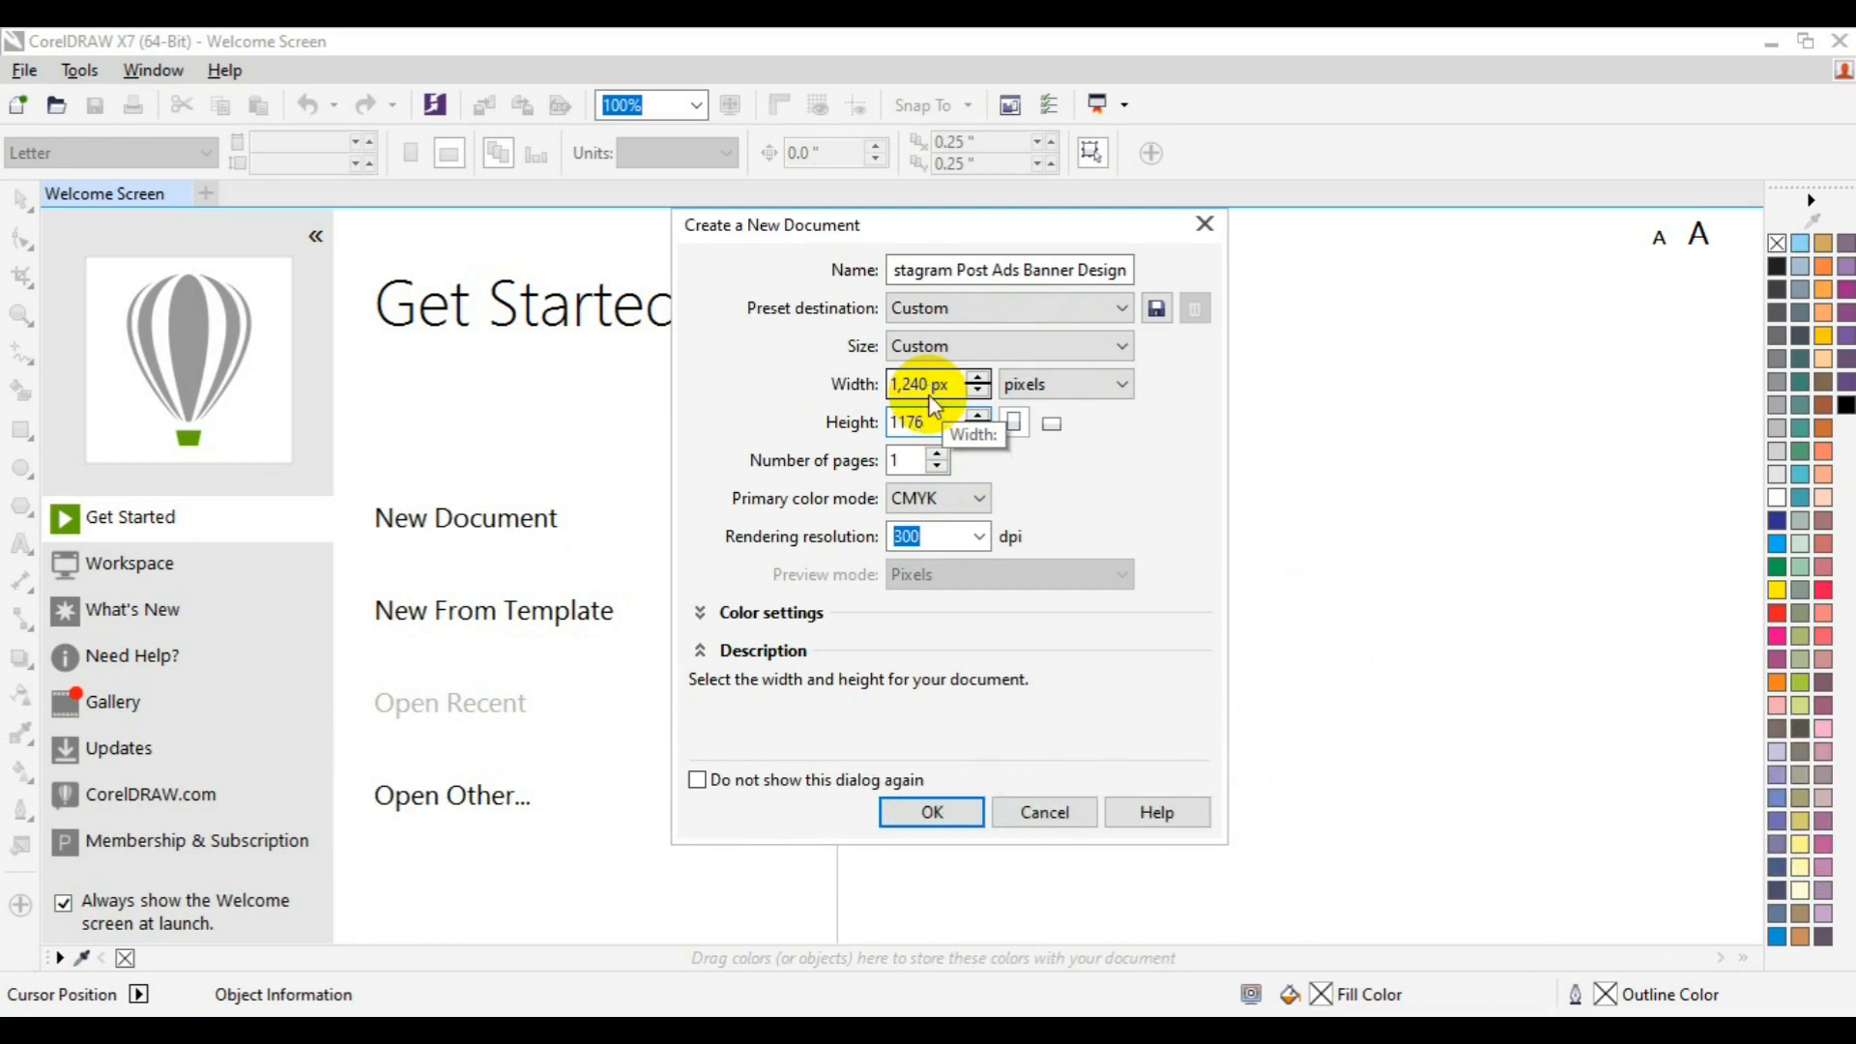
pyautogui.click(932, 812)
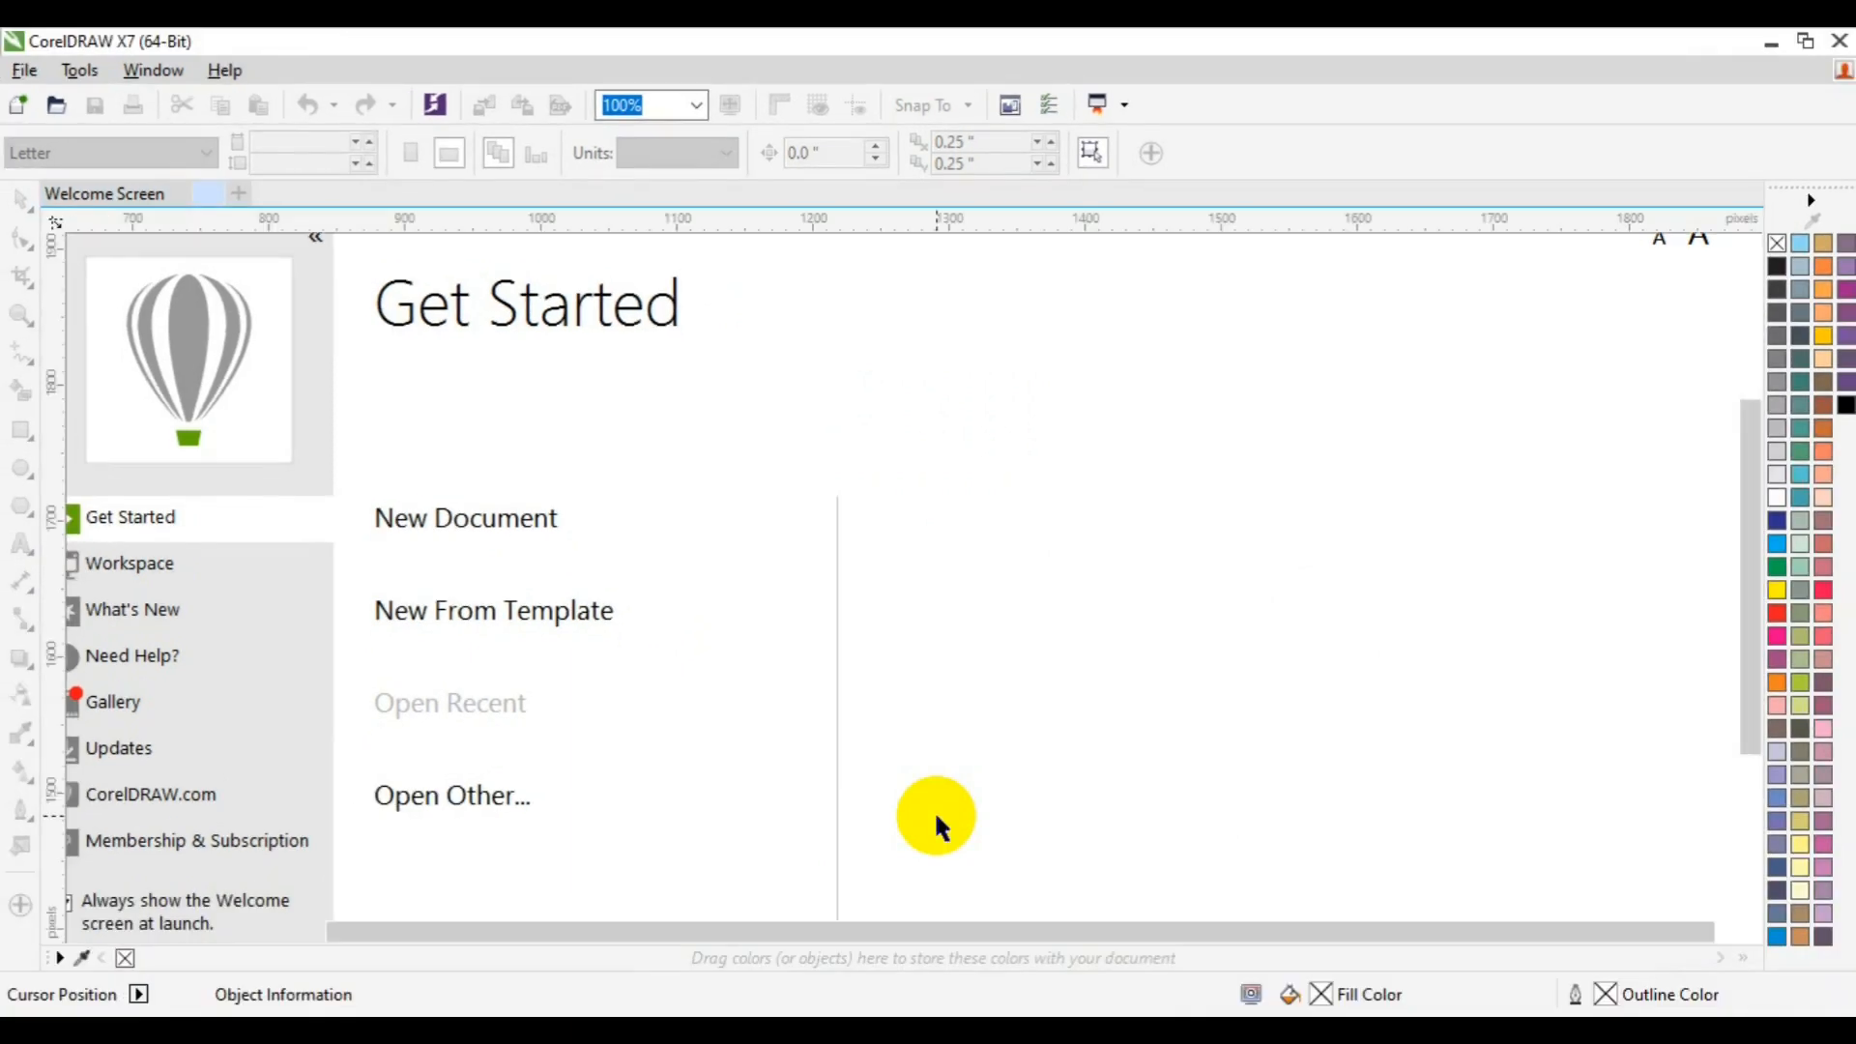
# Step: Create a page-sized rectangle that covers the whole banner page
pyautogui.click(27, 324)
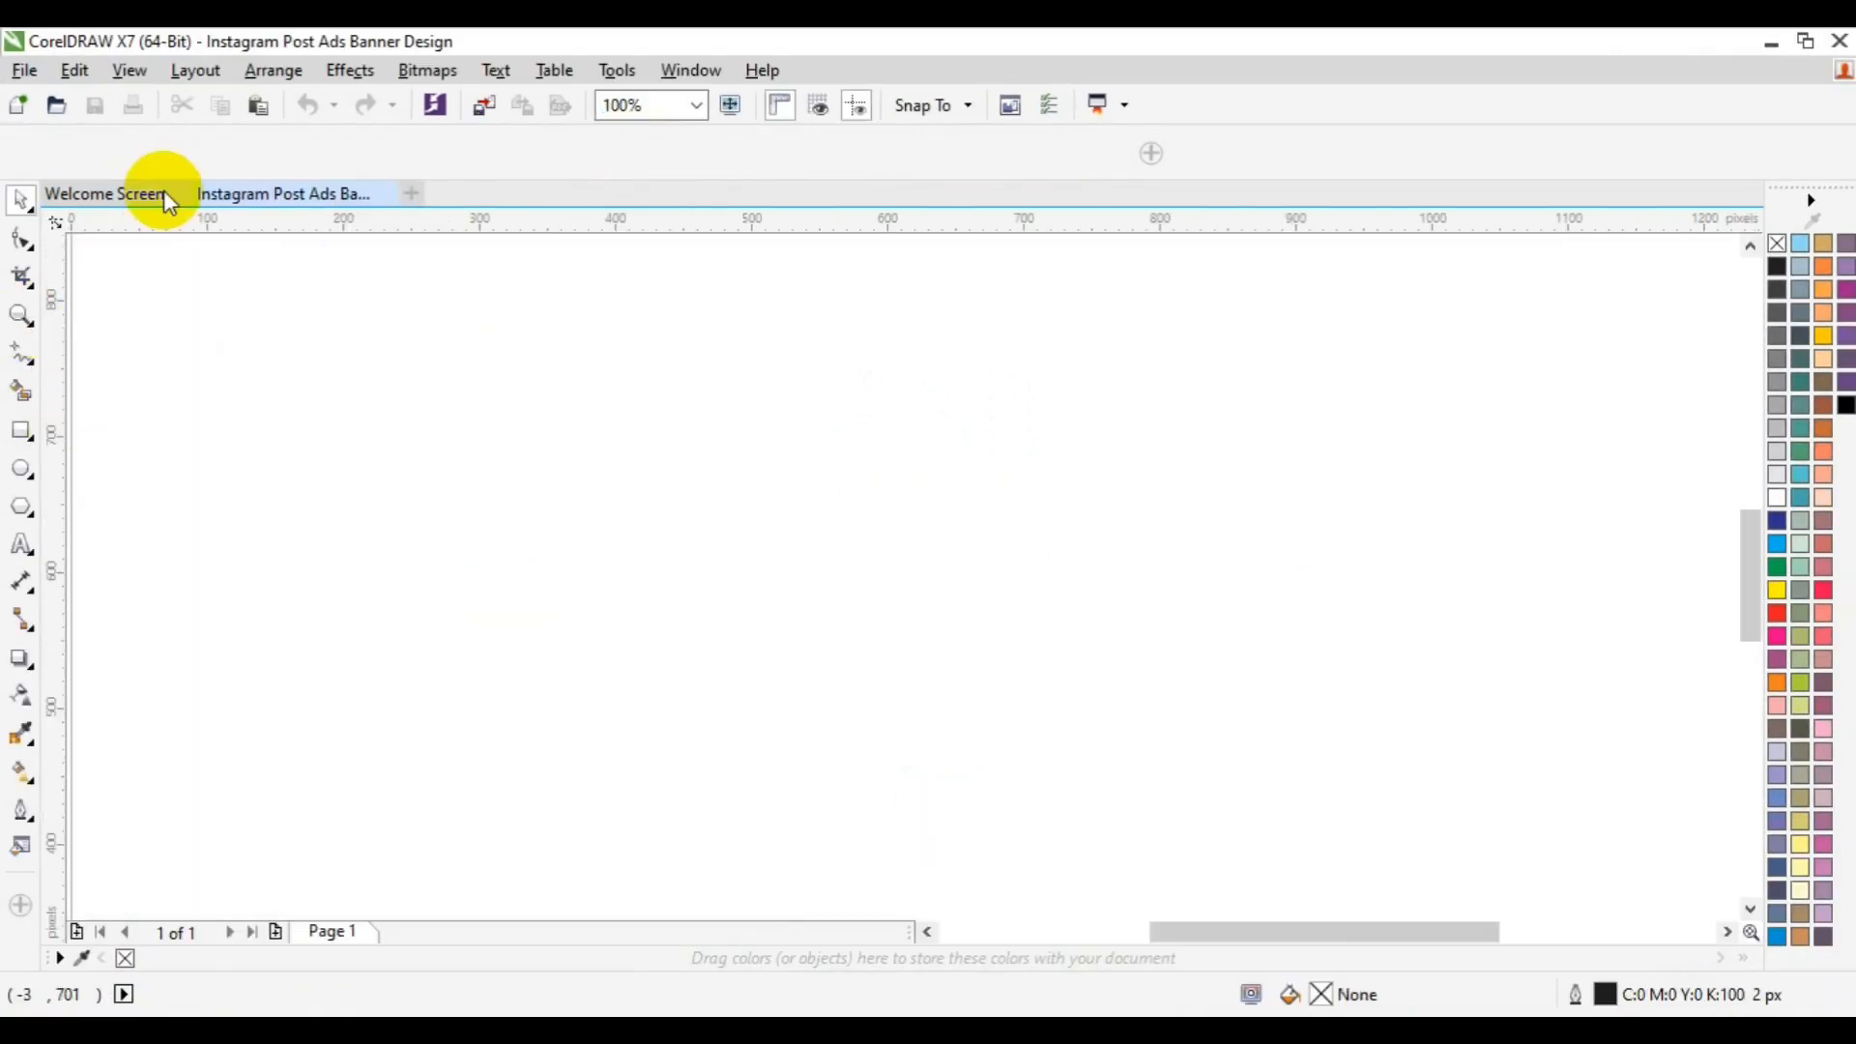
pyautogui.click(191, 153)
pyautogui.click(191, 153)
pyautogui.press('space')
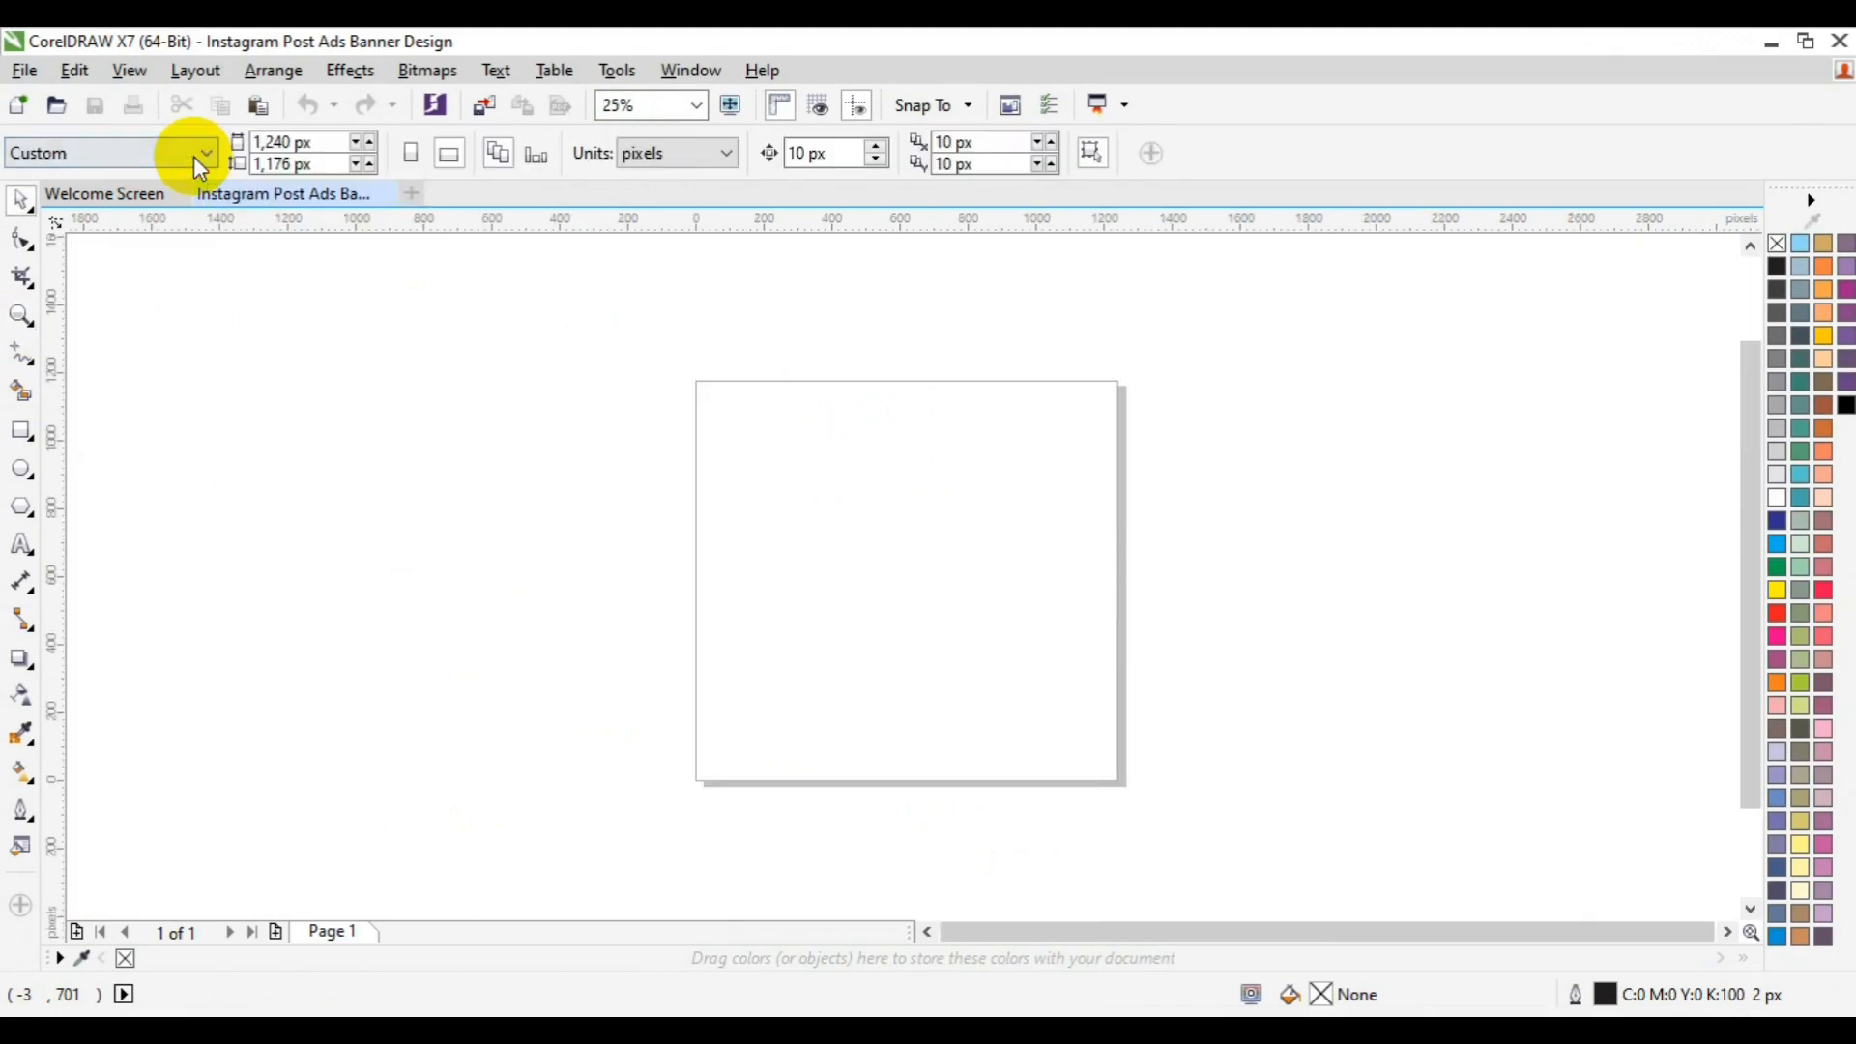
pyautogui.doubleClick(21, 432)
pyautogui.click(490, 118)
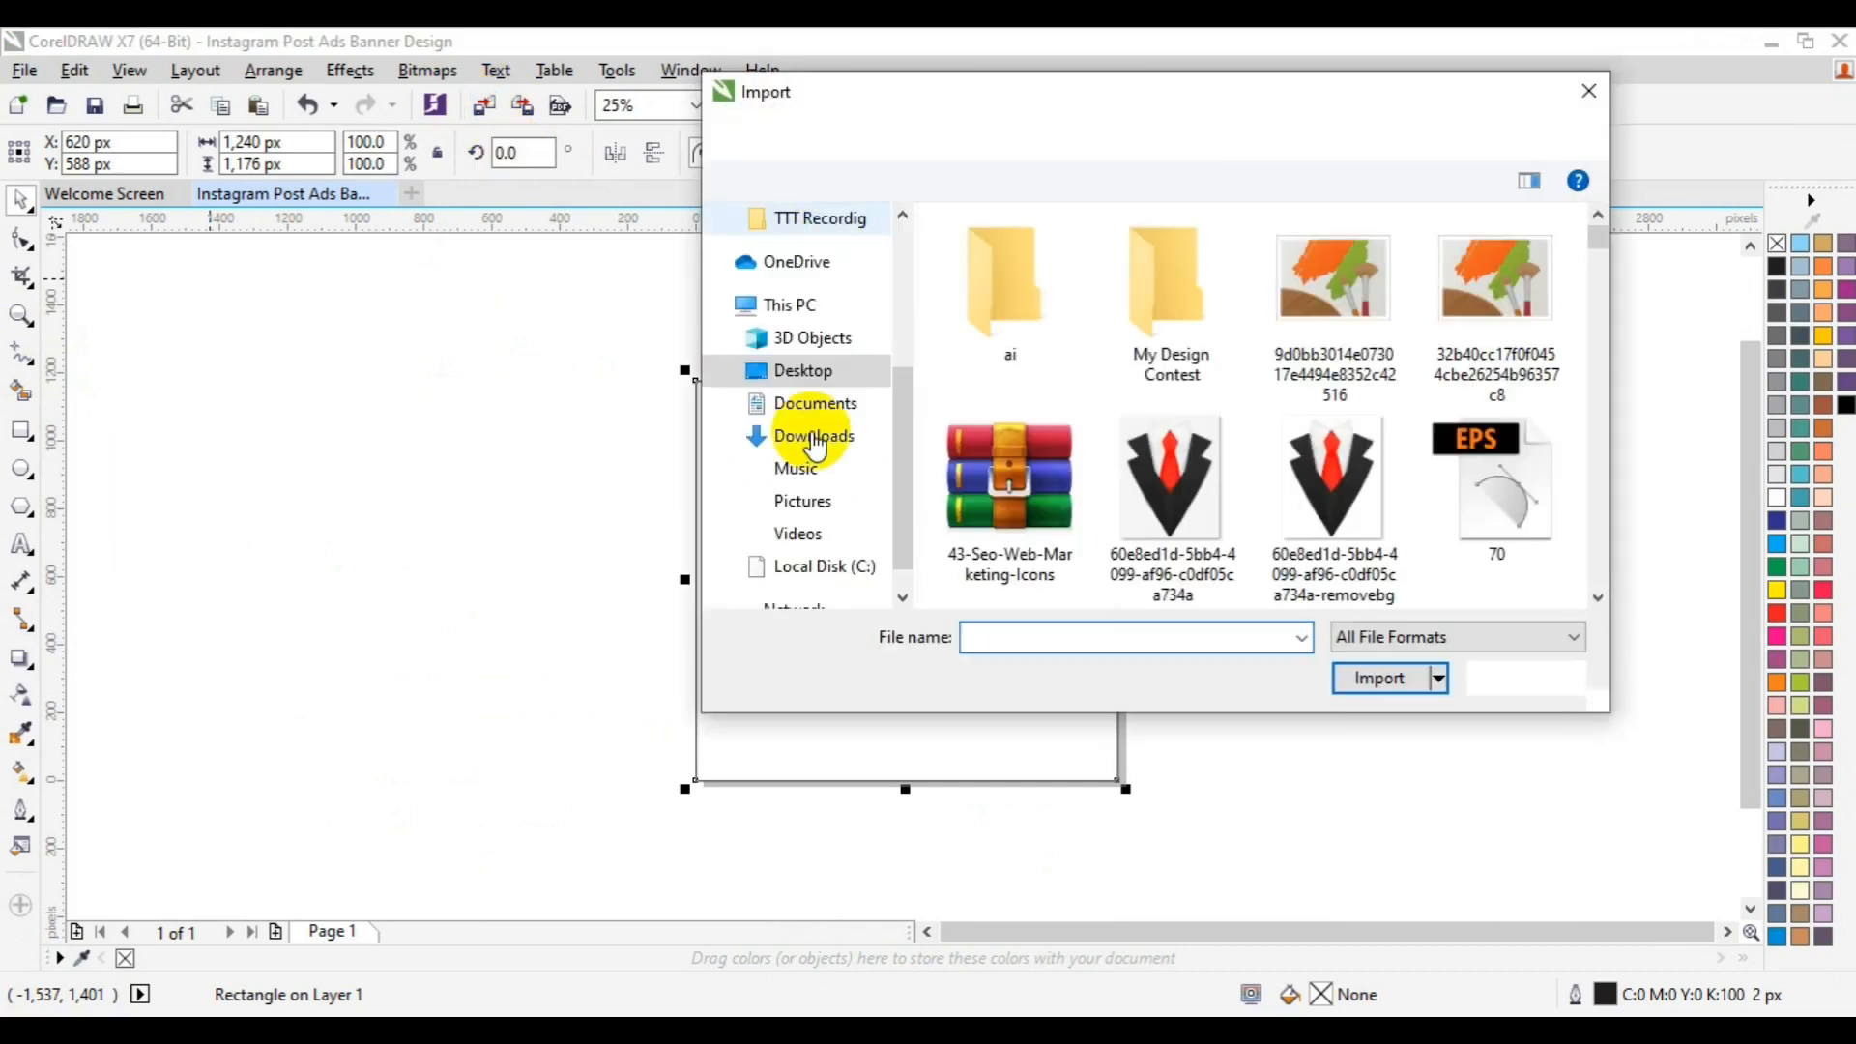
pyautogui.click(815, 440)
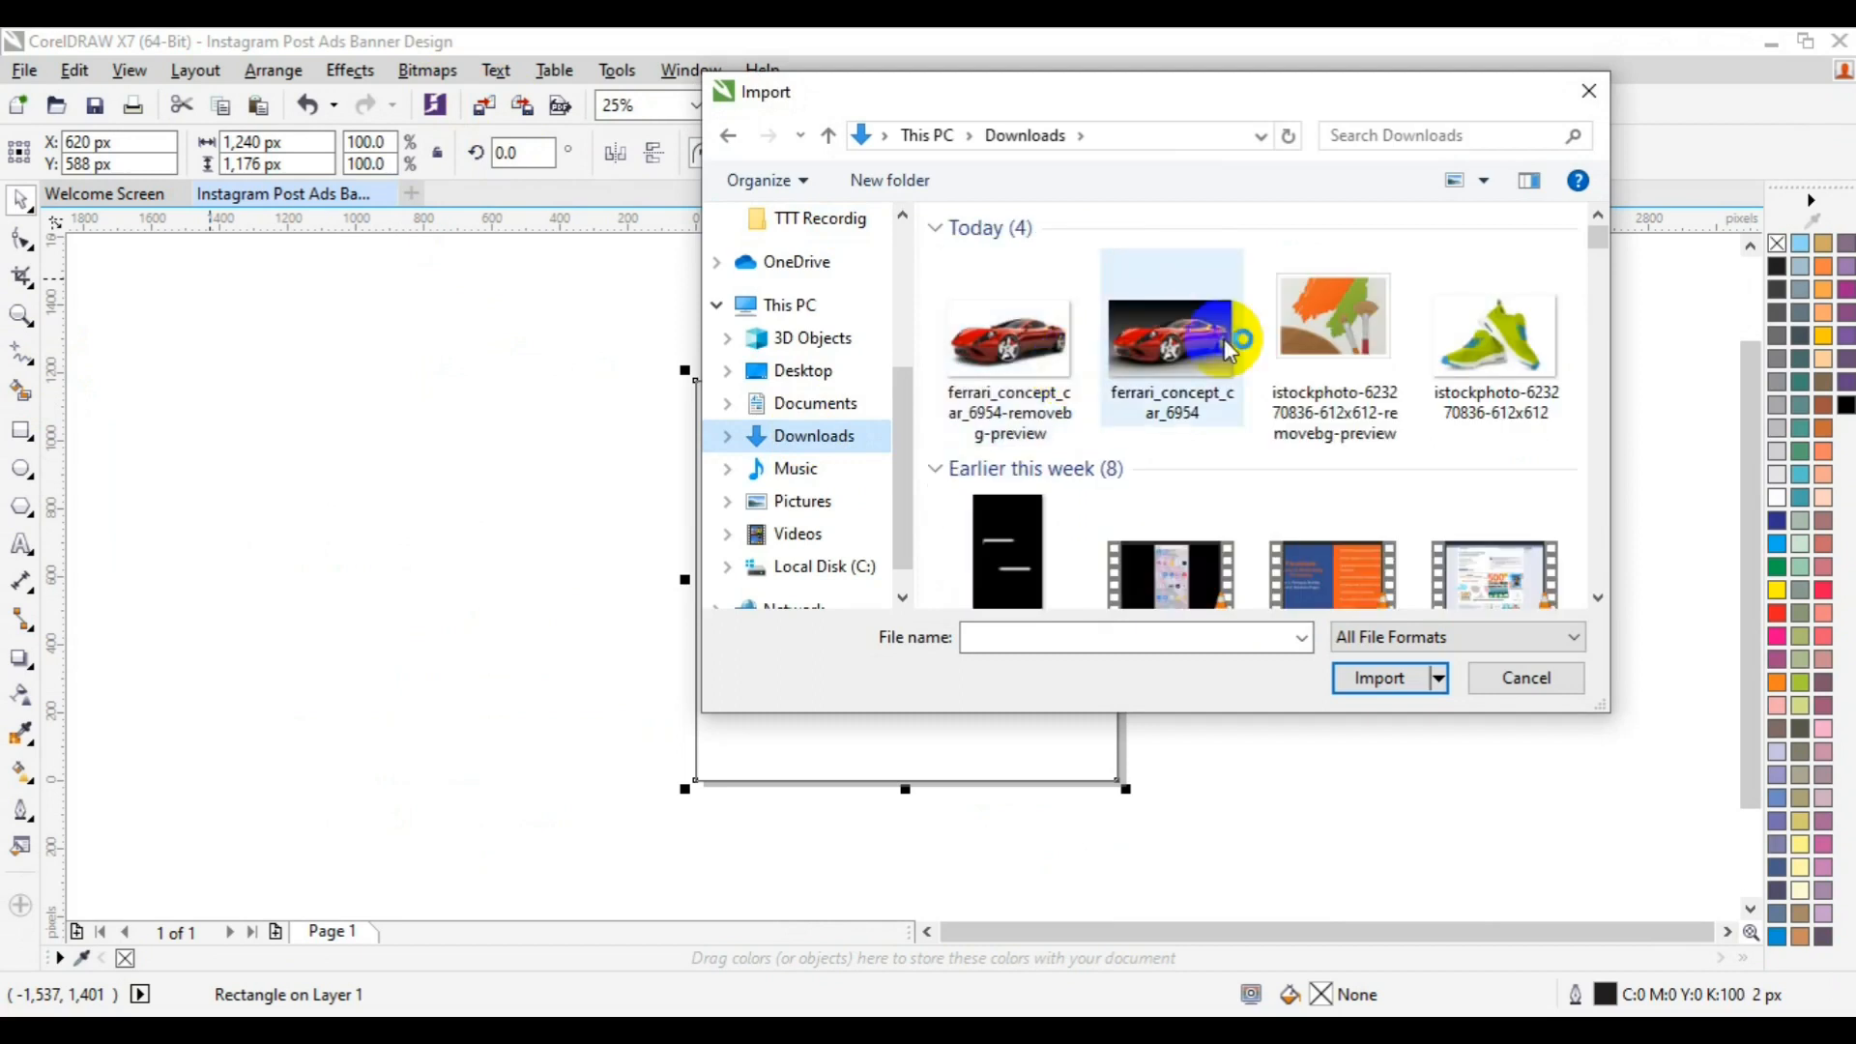
pyautogui.click(1445, 325)
pyautogui.click(1330, 386)
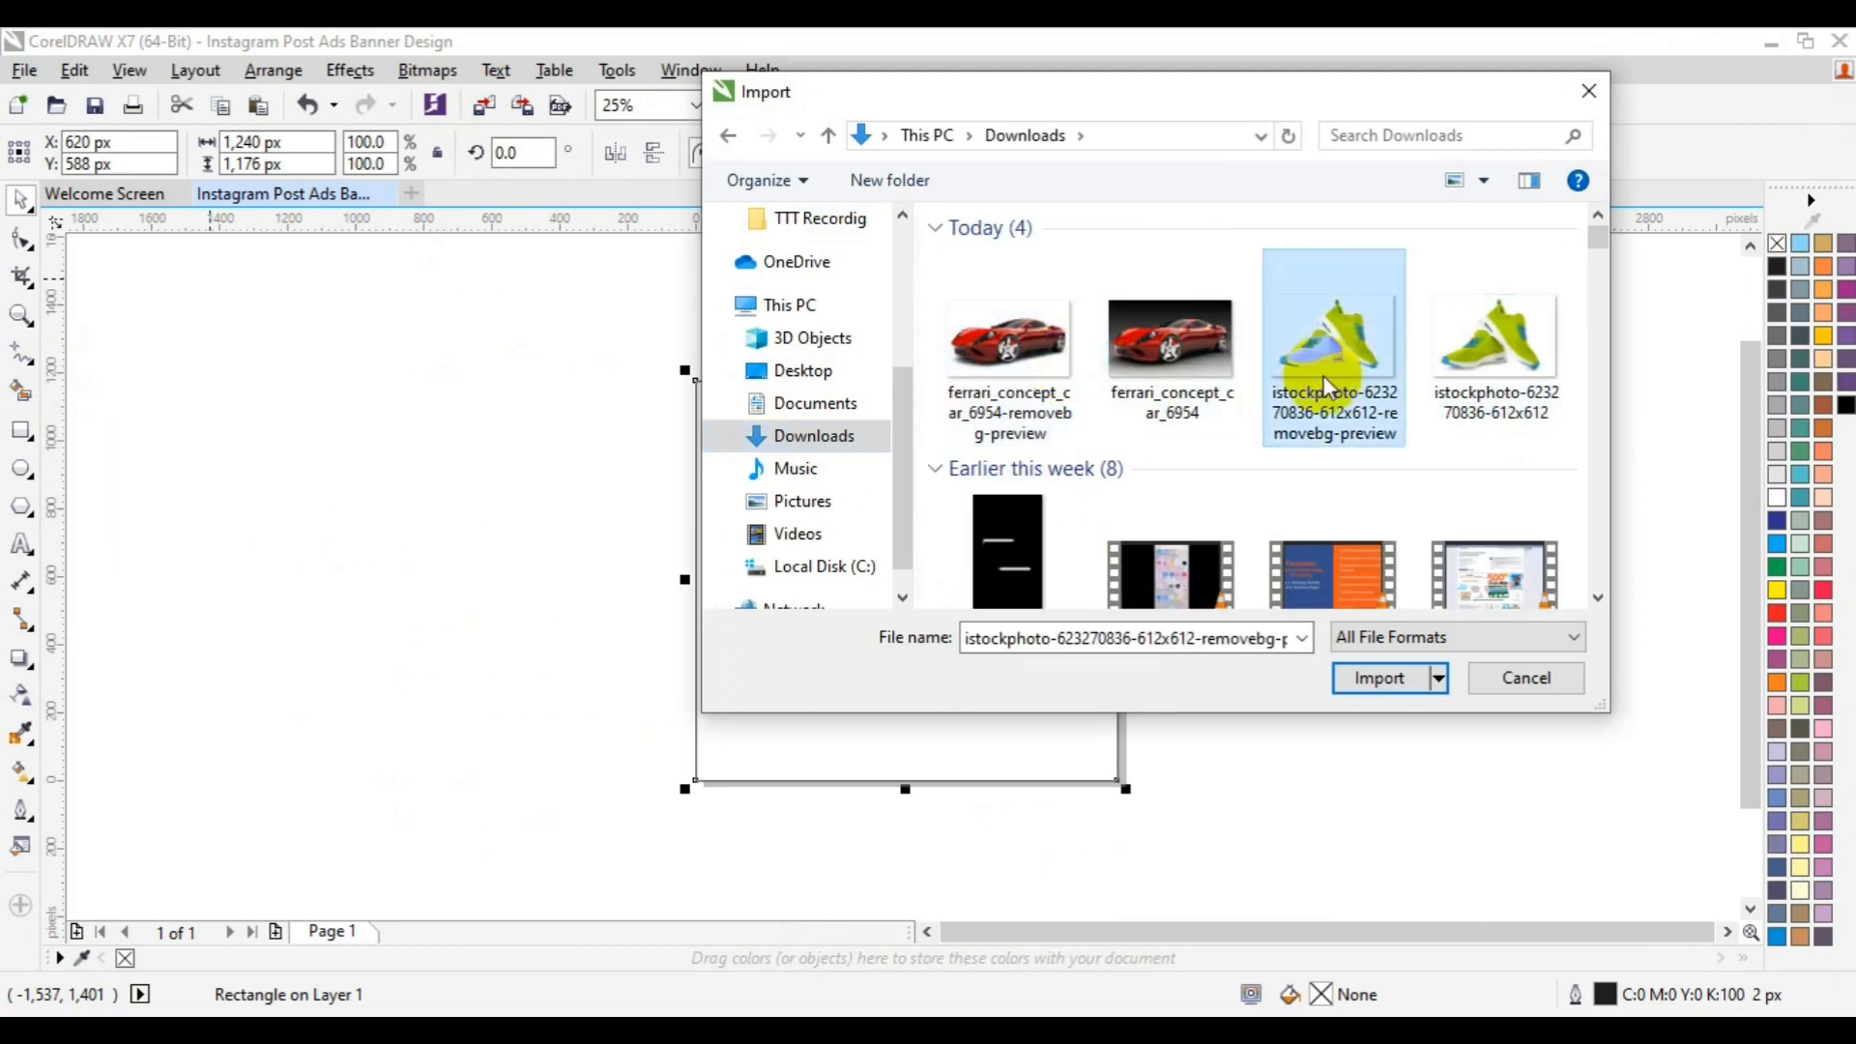
pyautogui.click(1373, 677)
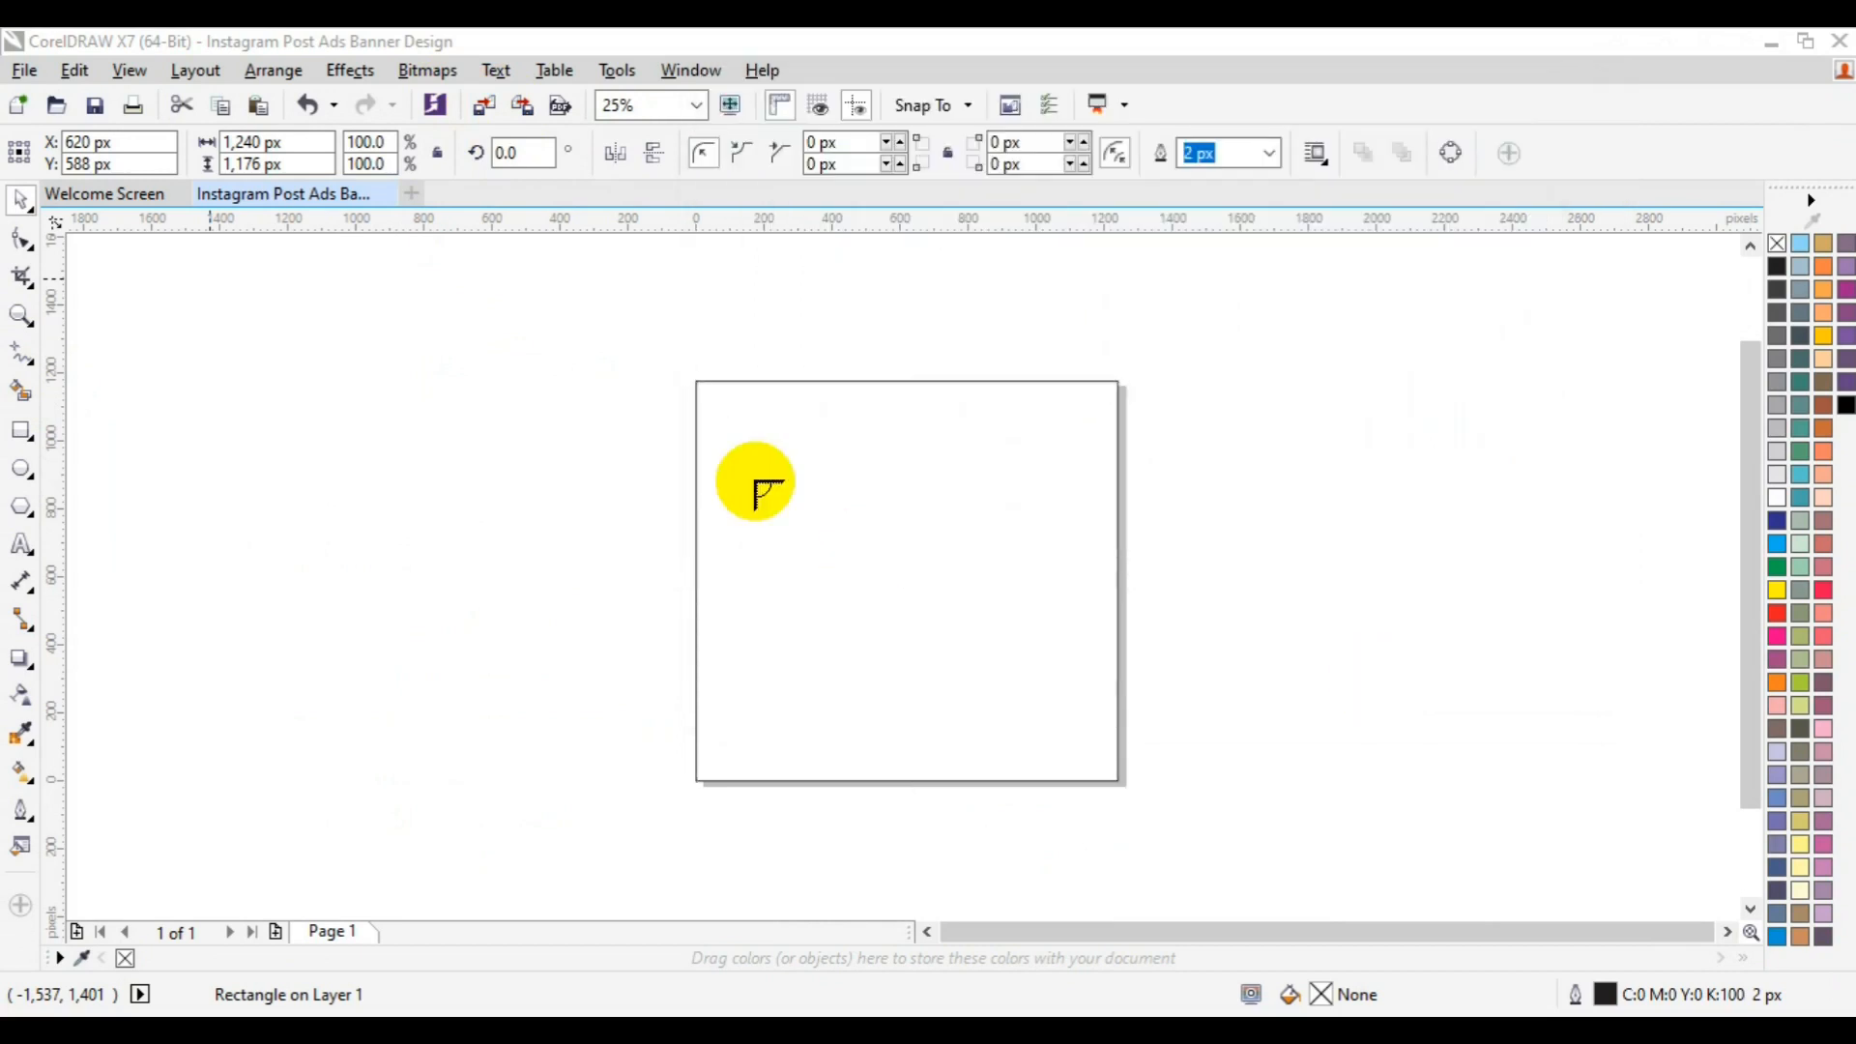
pyautogui.moveTo(757, 458); pyautogui.dragTo(1101, 691)
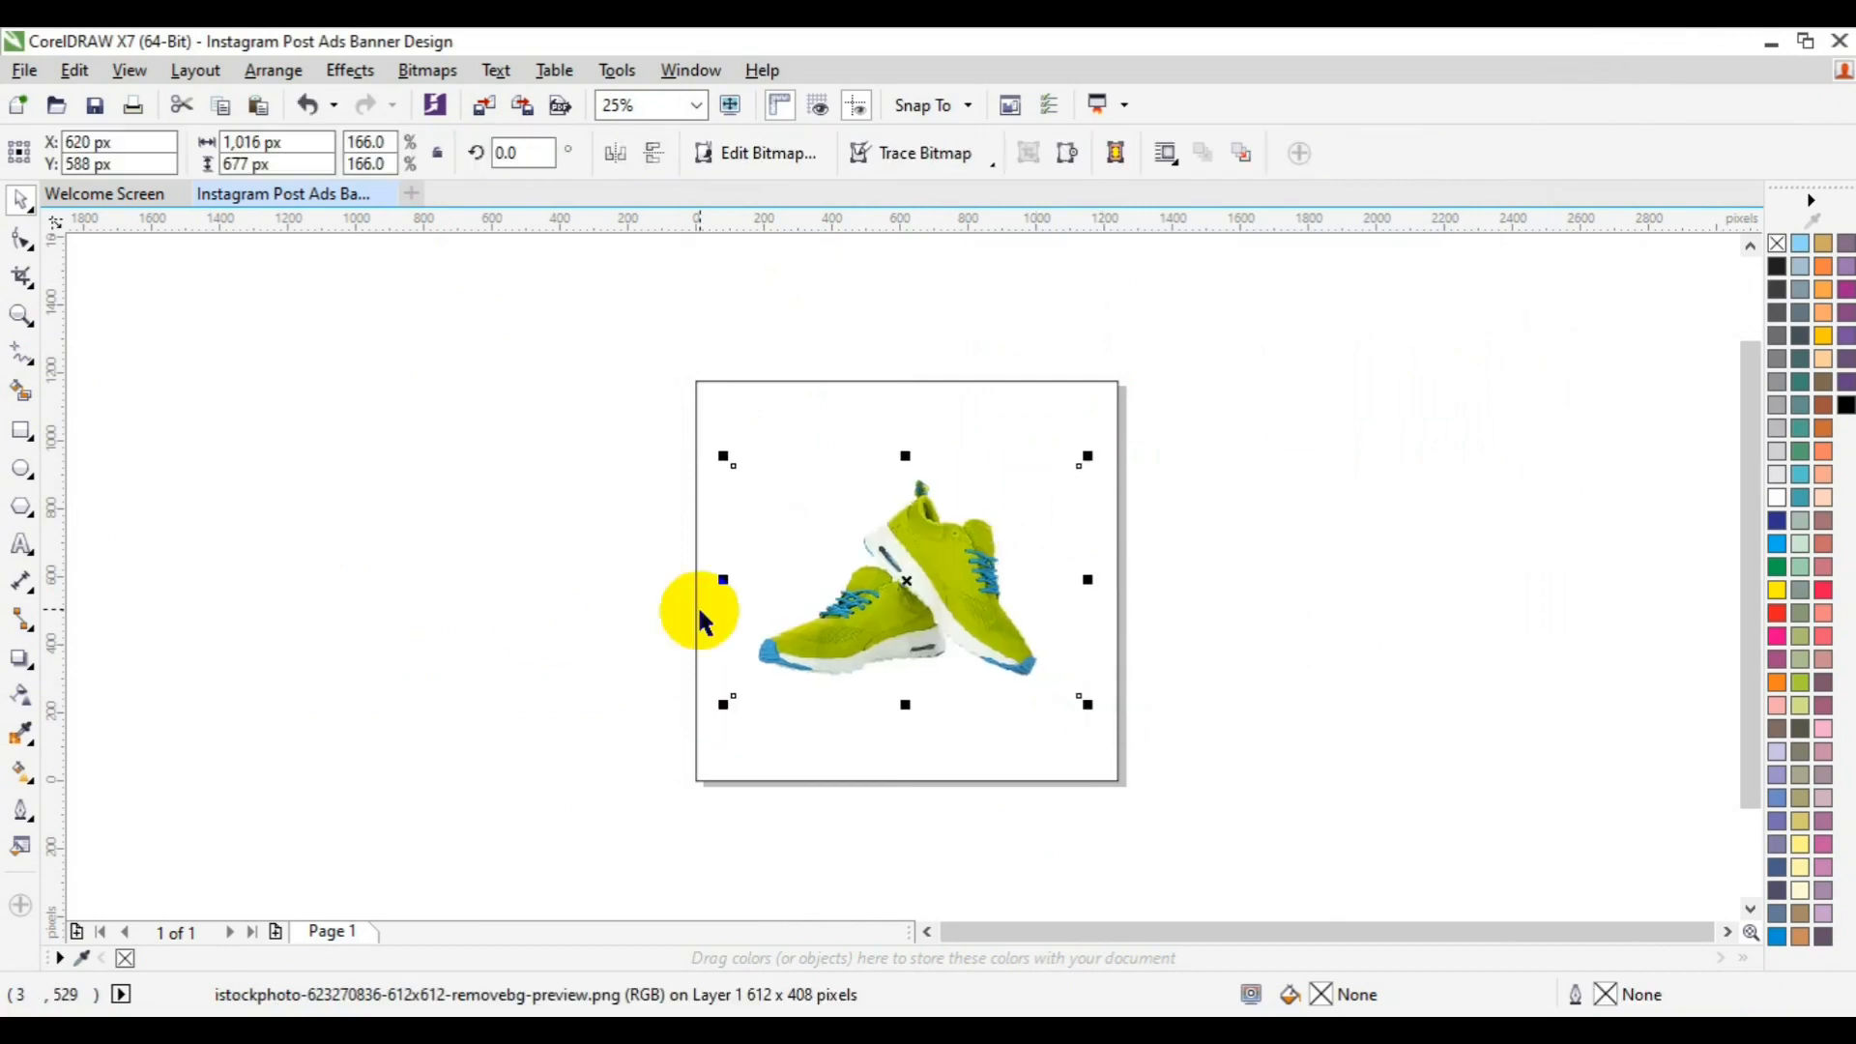
# Step: Fill the background rectangle with 10% black and move the shoe image out over the page's right edge
pyautogui.click(696, 613)
pyautogui.click(1780, 499)
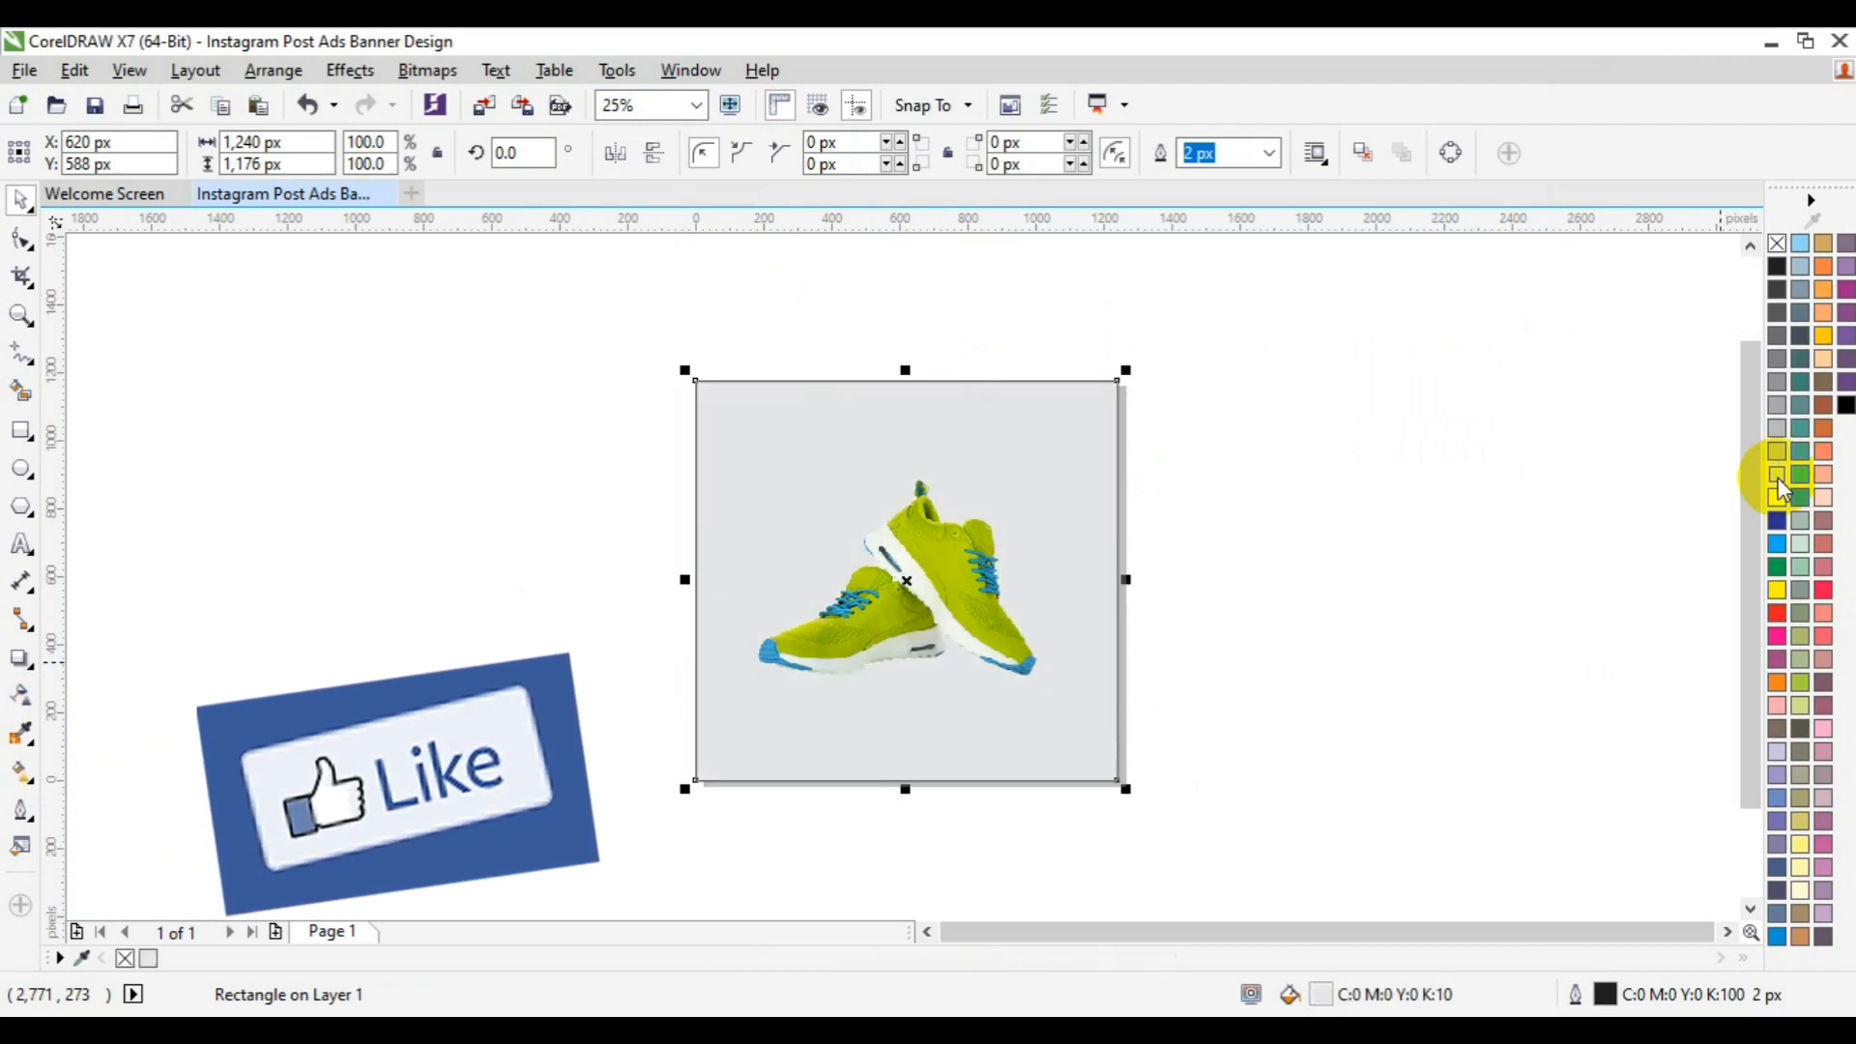
pyautogui.click(20, 315)
pyautogui.click(907, 590)
pyautogui.press('space')
pyautogui.click(908, 609)
pyautogui.moveTo(908, 609); pyautogui.dragTo(1454, 582)
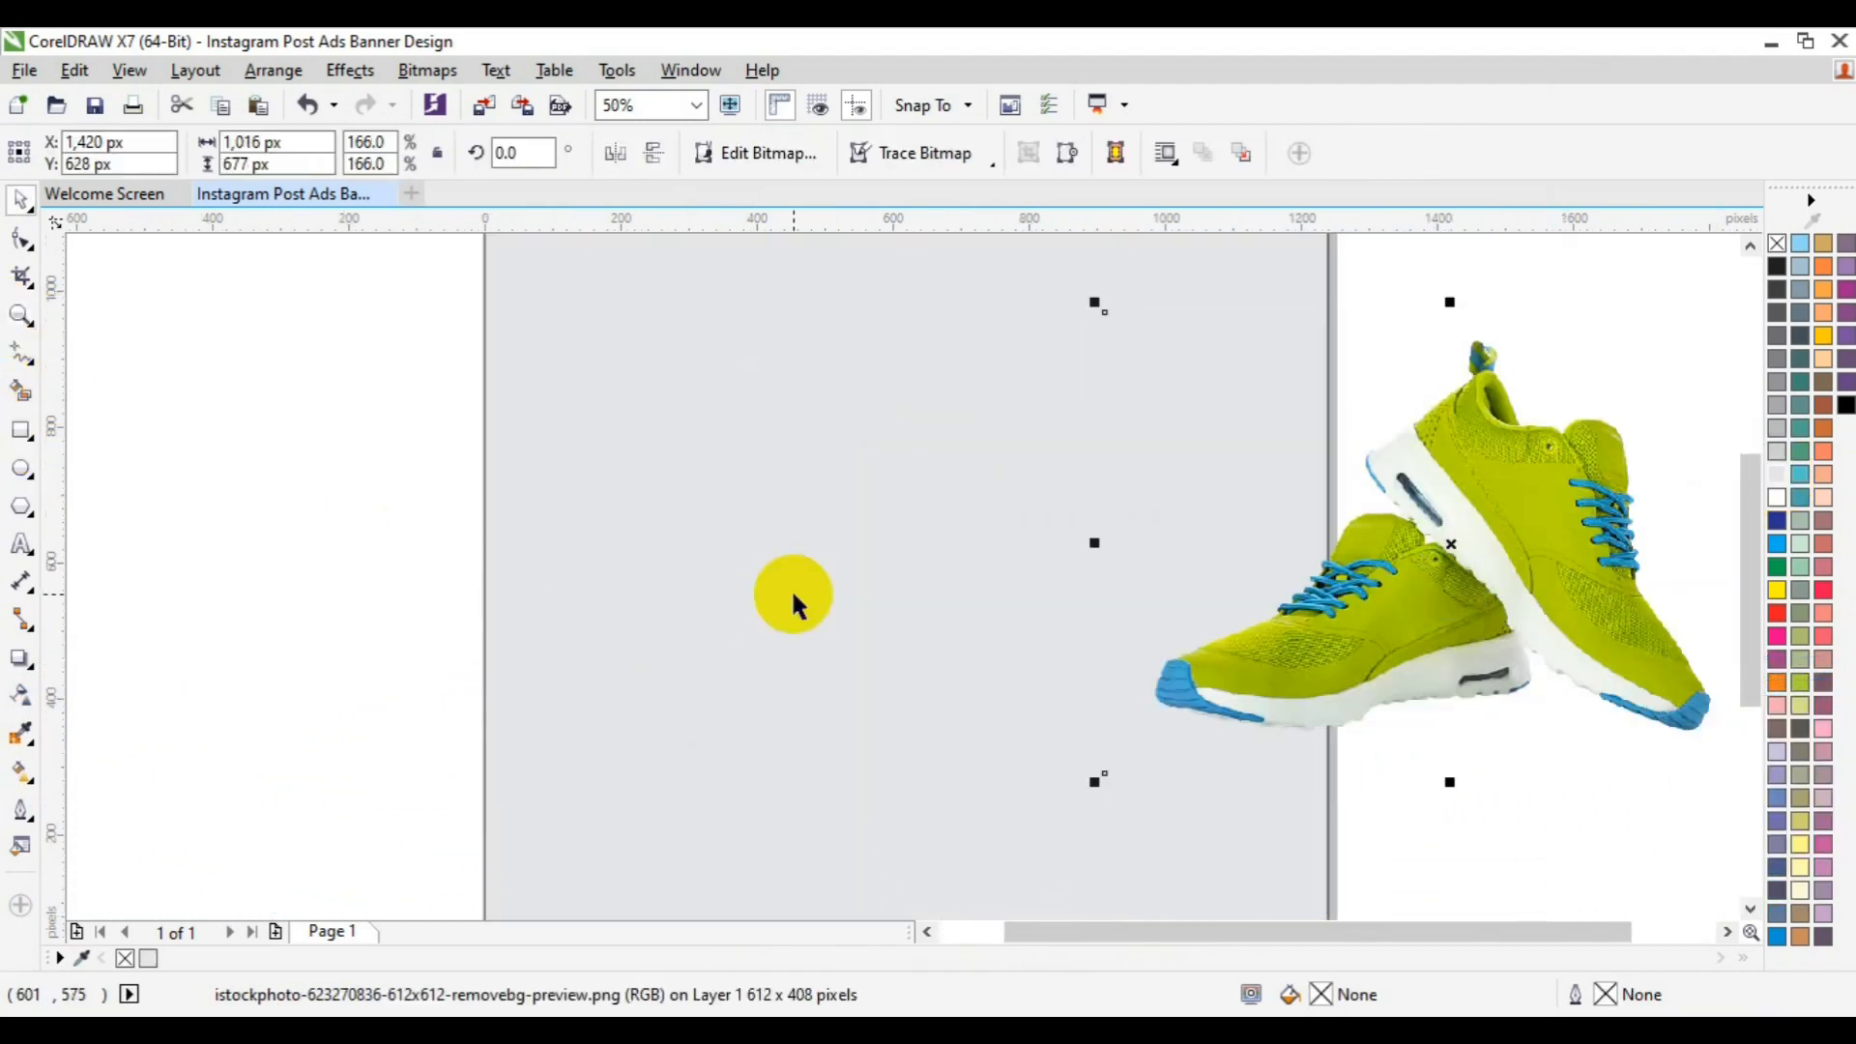
# Step: Remove the background rectangle's outline and give it an elliptical fountain fill
pyautogui.click(513, 667)
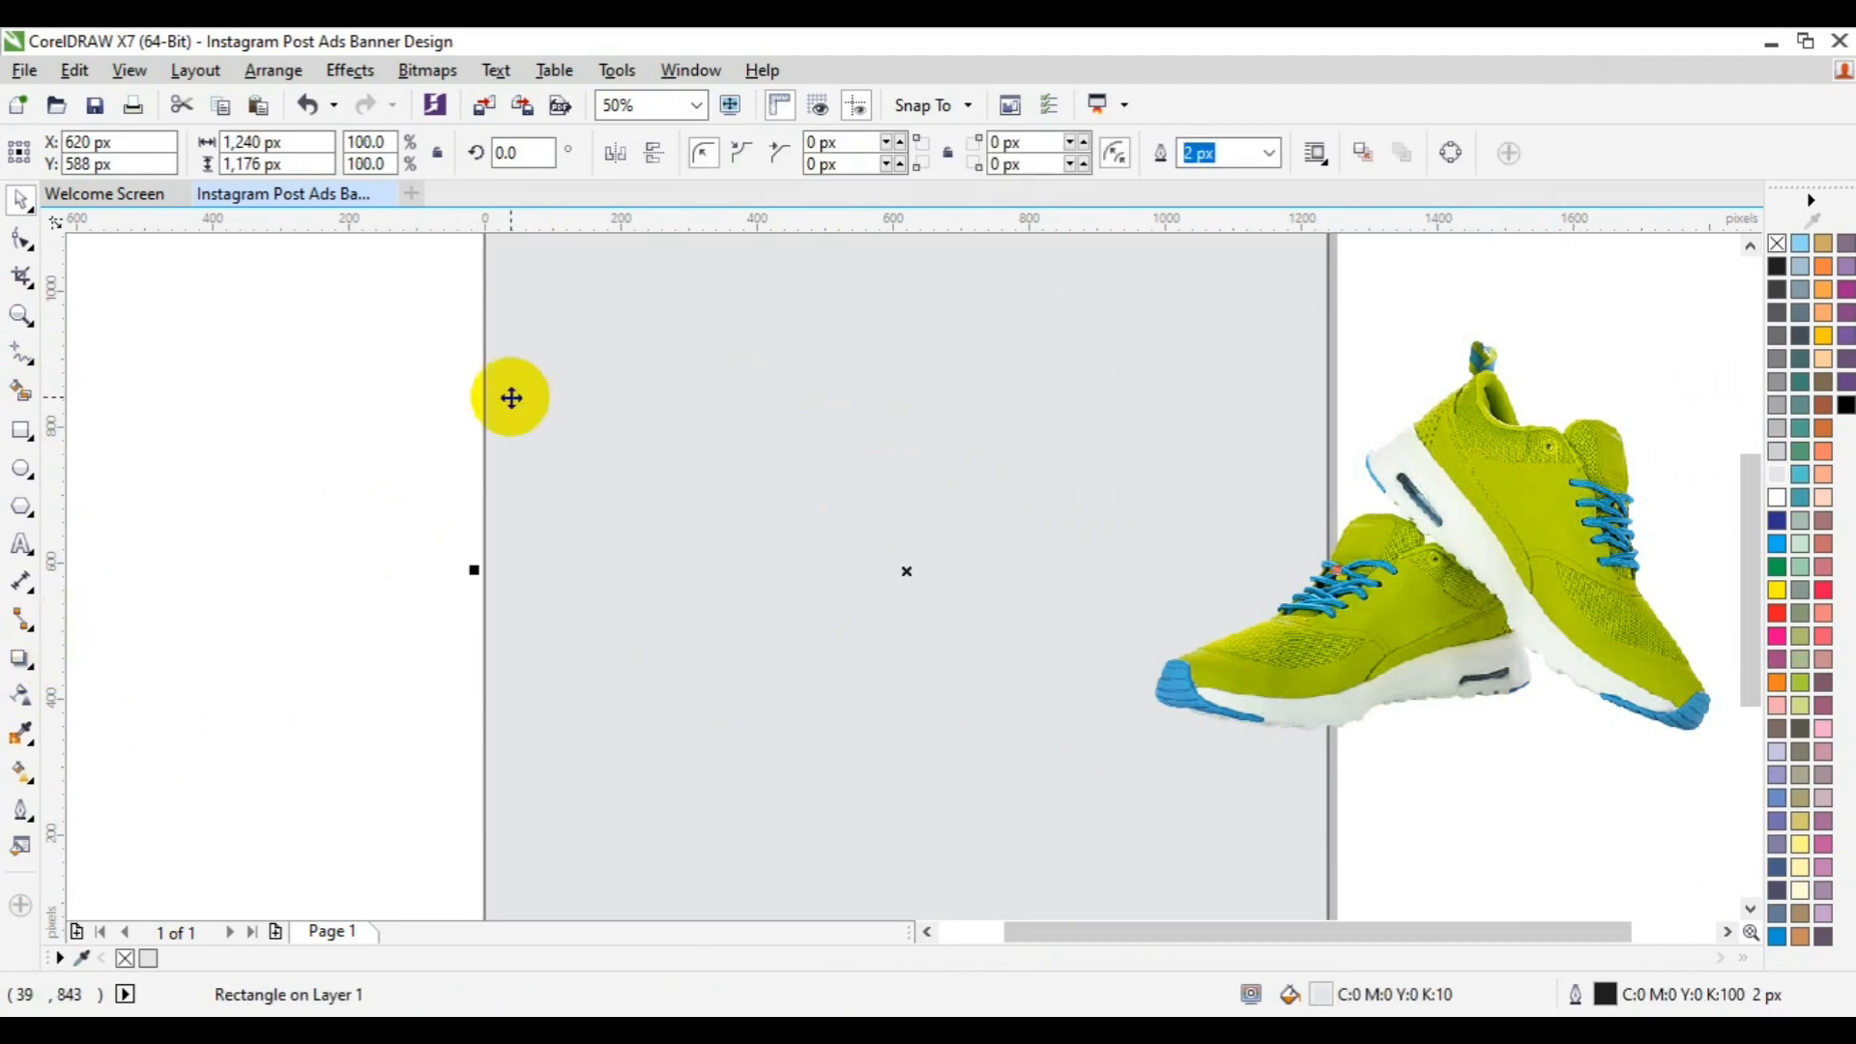
pyautogui.rightClick(1777, 247)
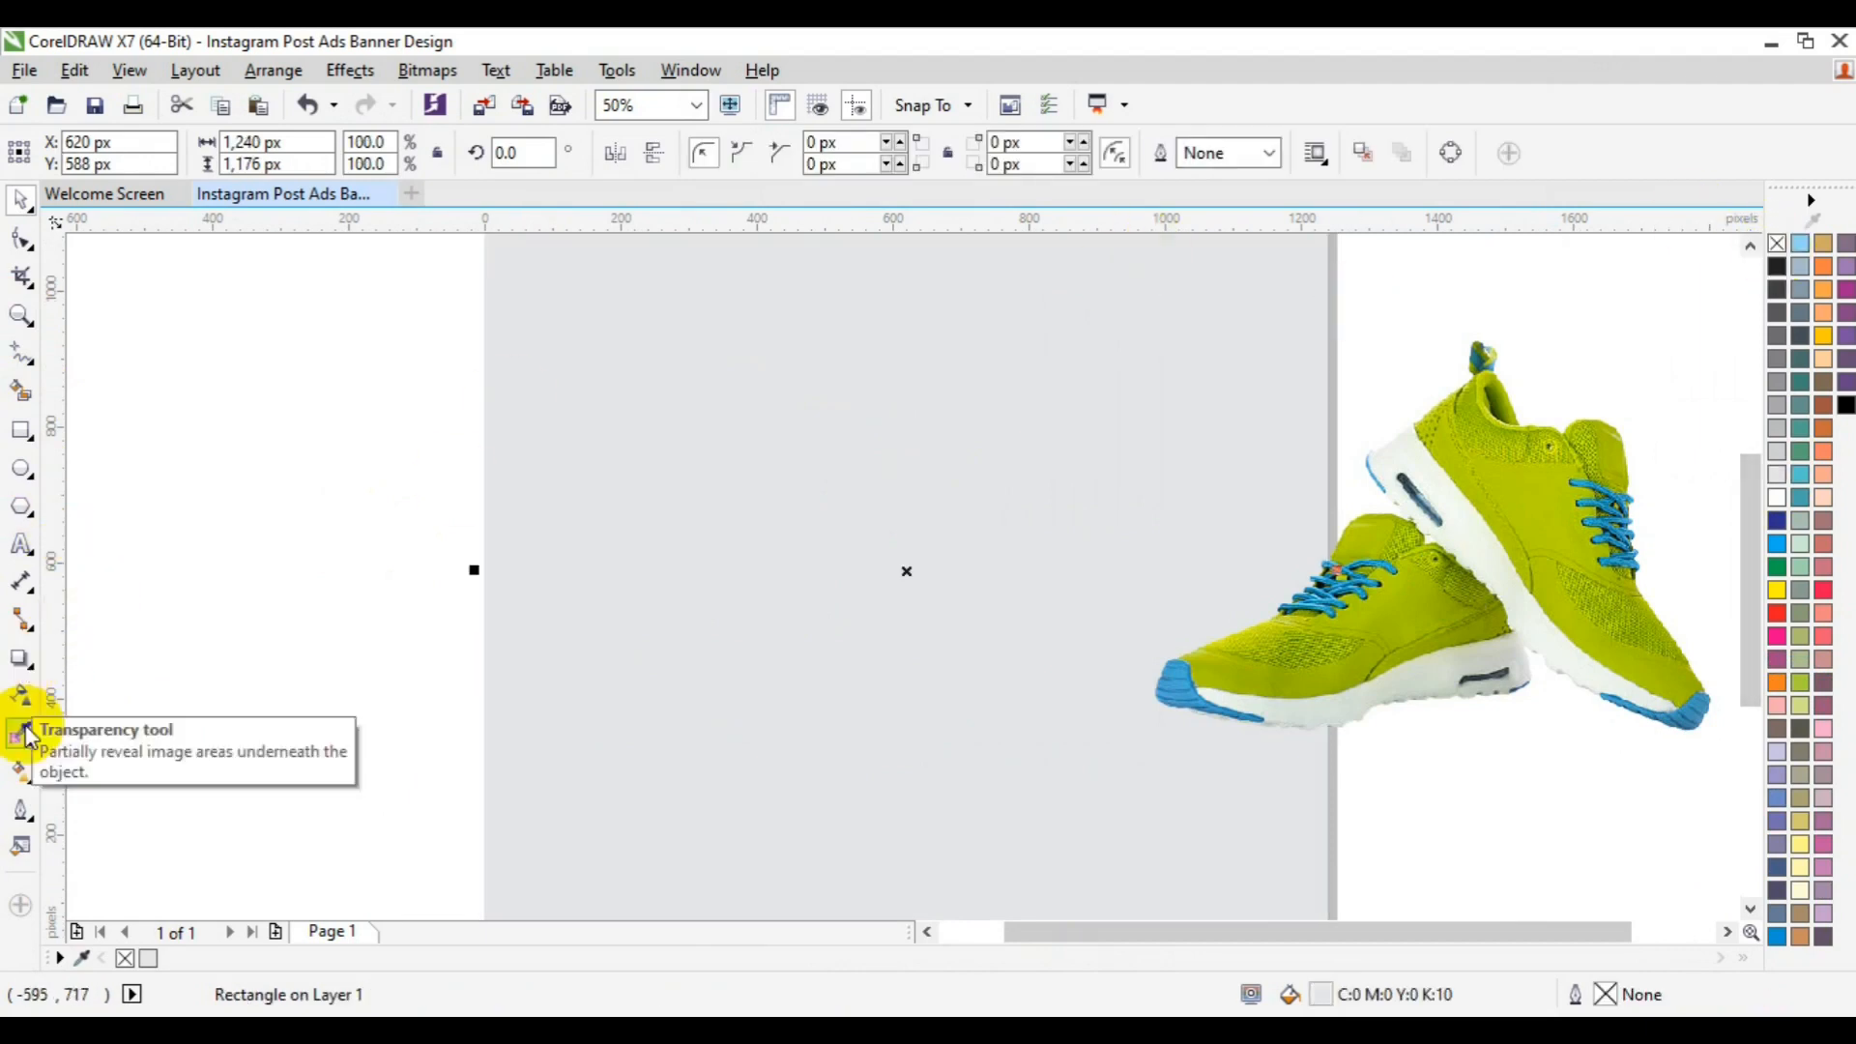
pyautogui.click(21, 772)
pyautogui.click(95, 152)
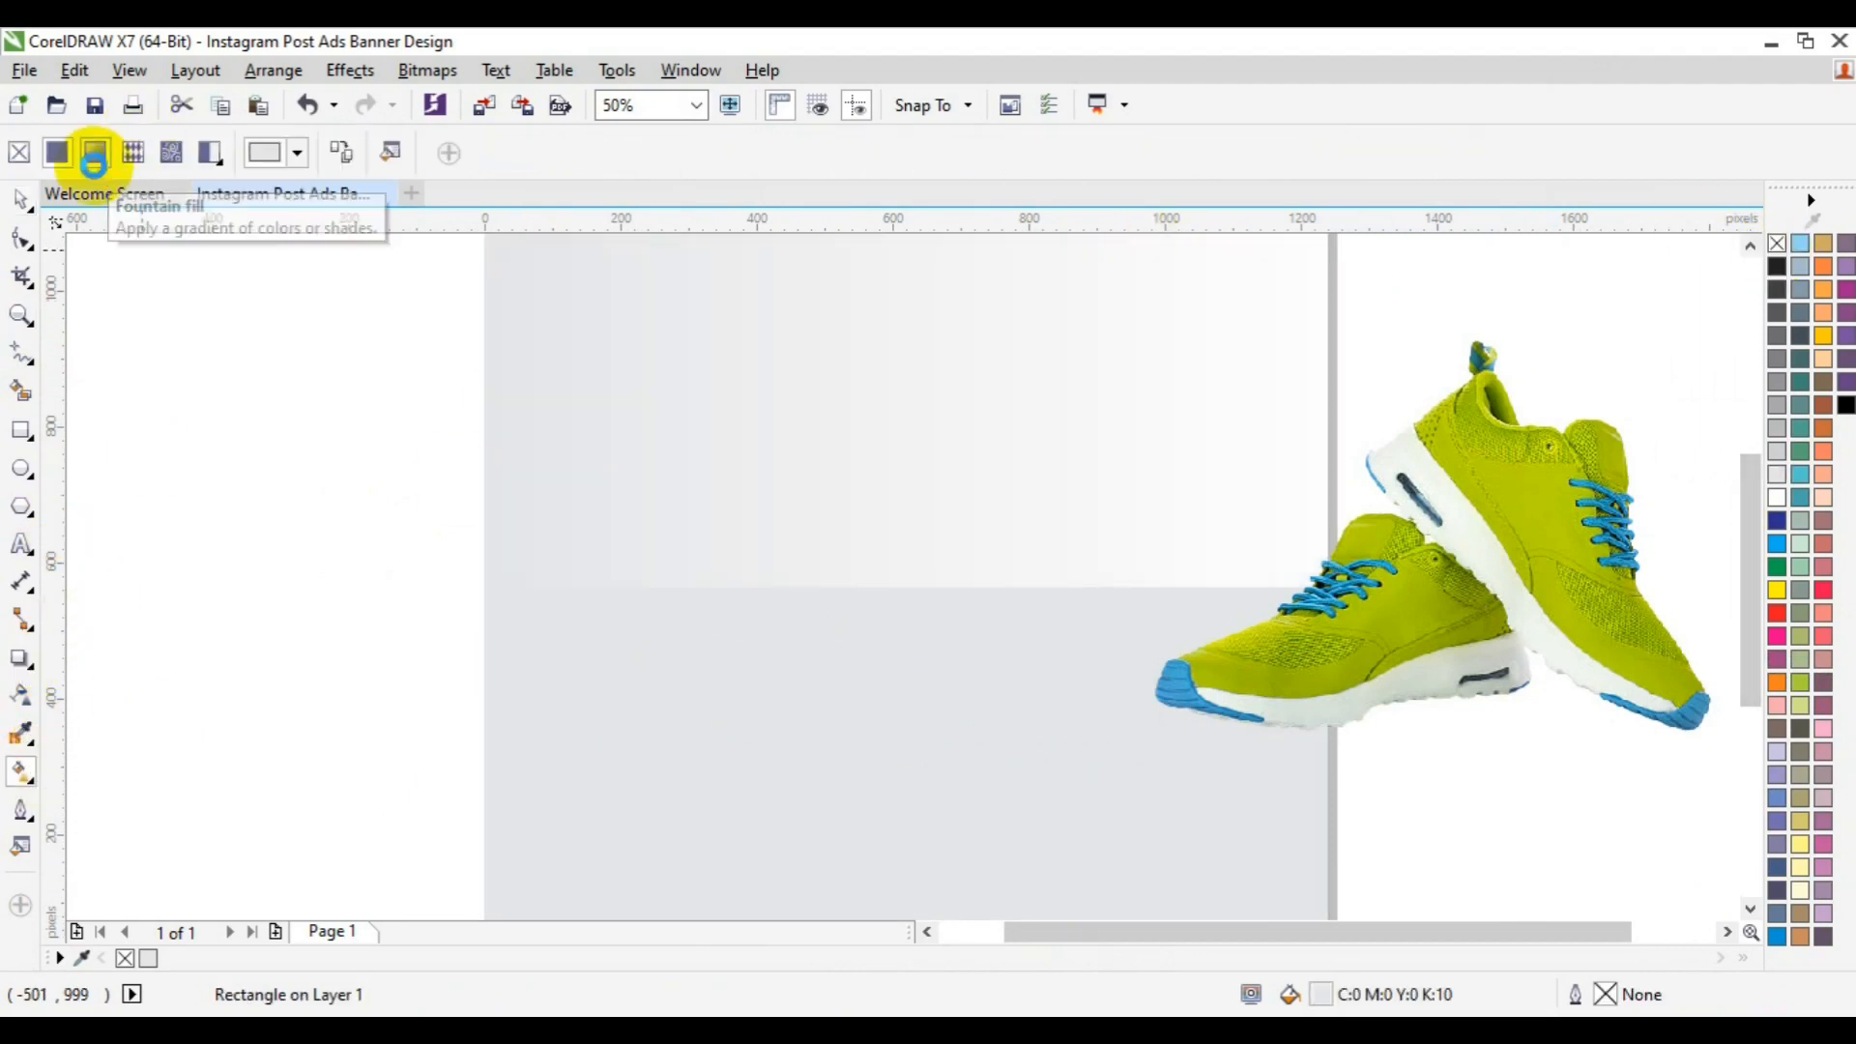
pyautogui.click(370, 153)
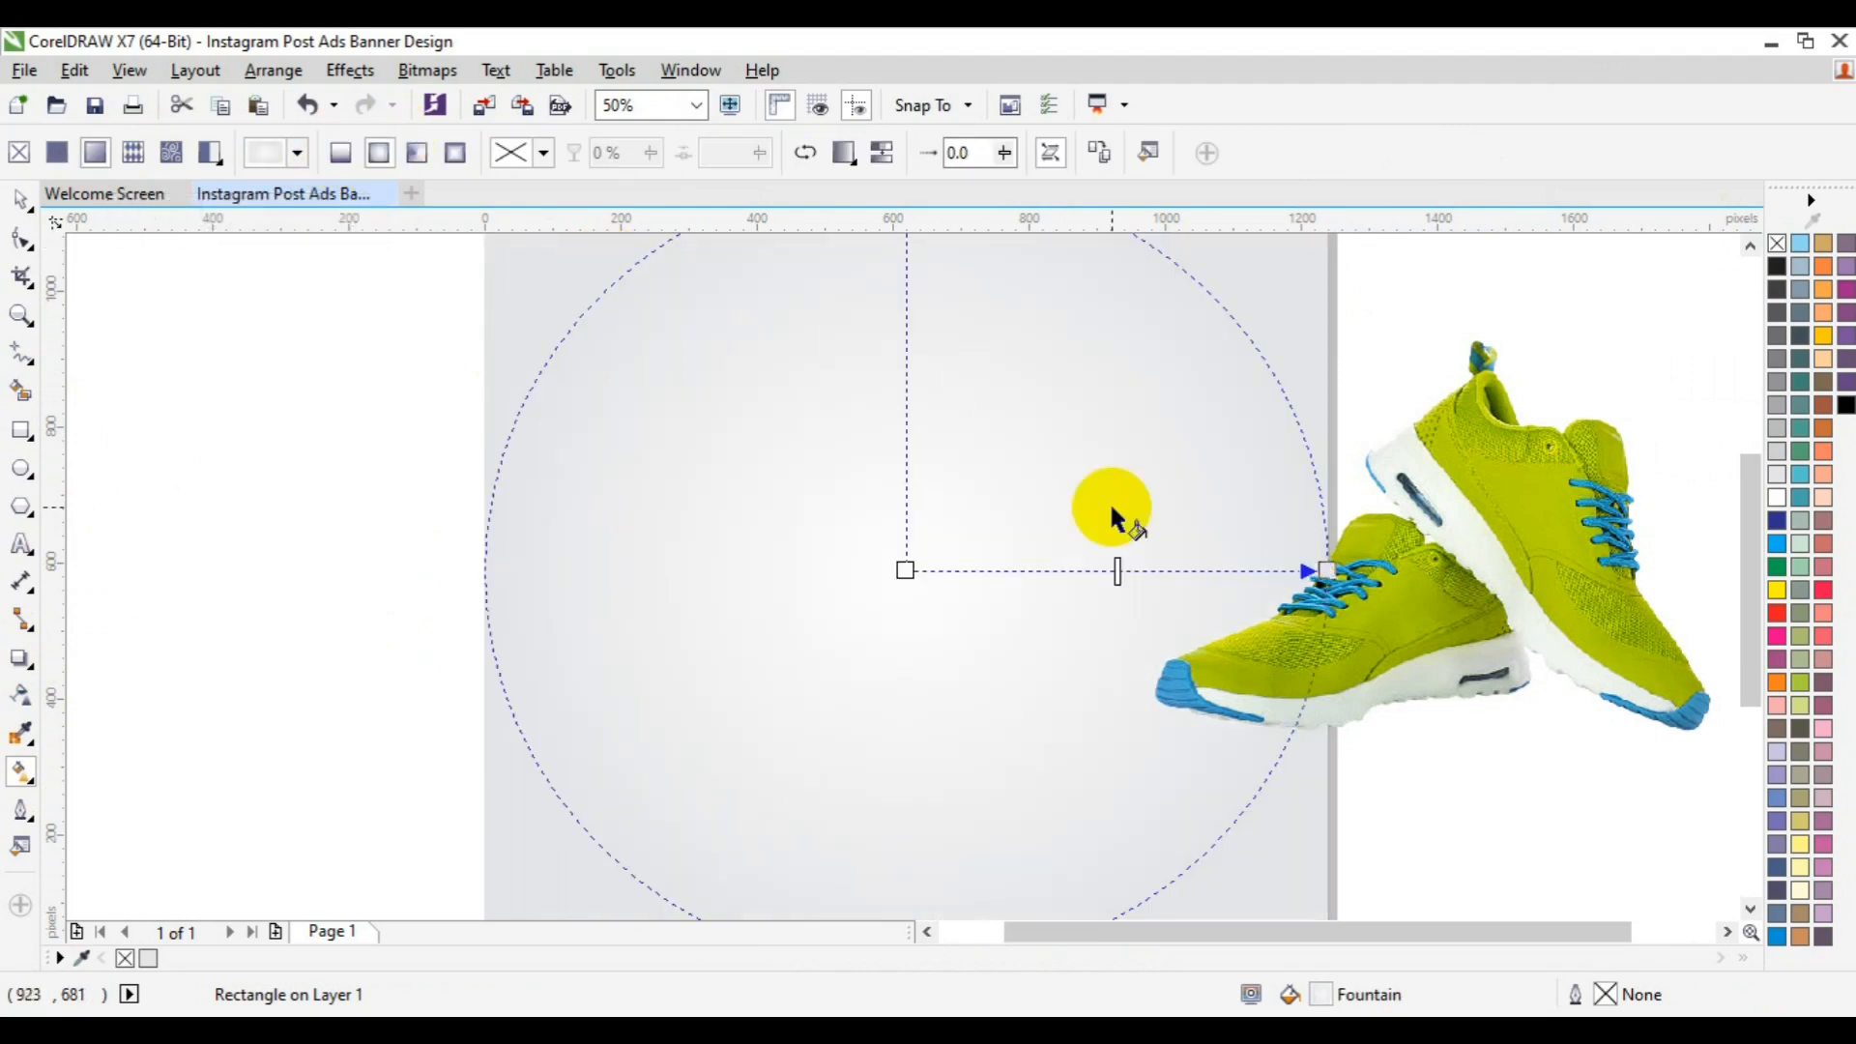
# Step: Sample greens from the shoes for the gradient, #8EAF00 for the outer node and #99B604 for the centre node
pyautogui.click(1325, 570)
pyautogui.click(1281, 613)
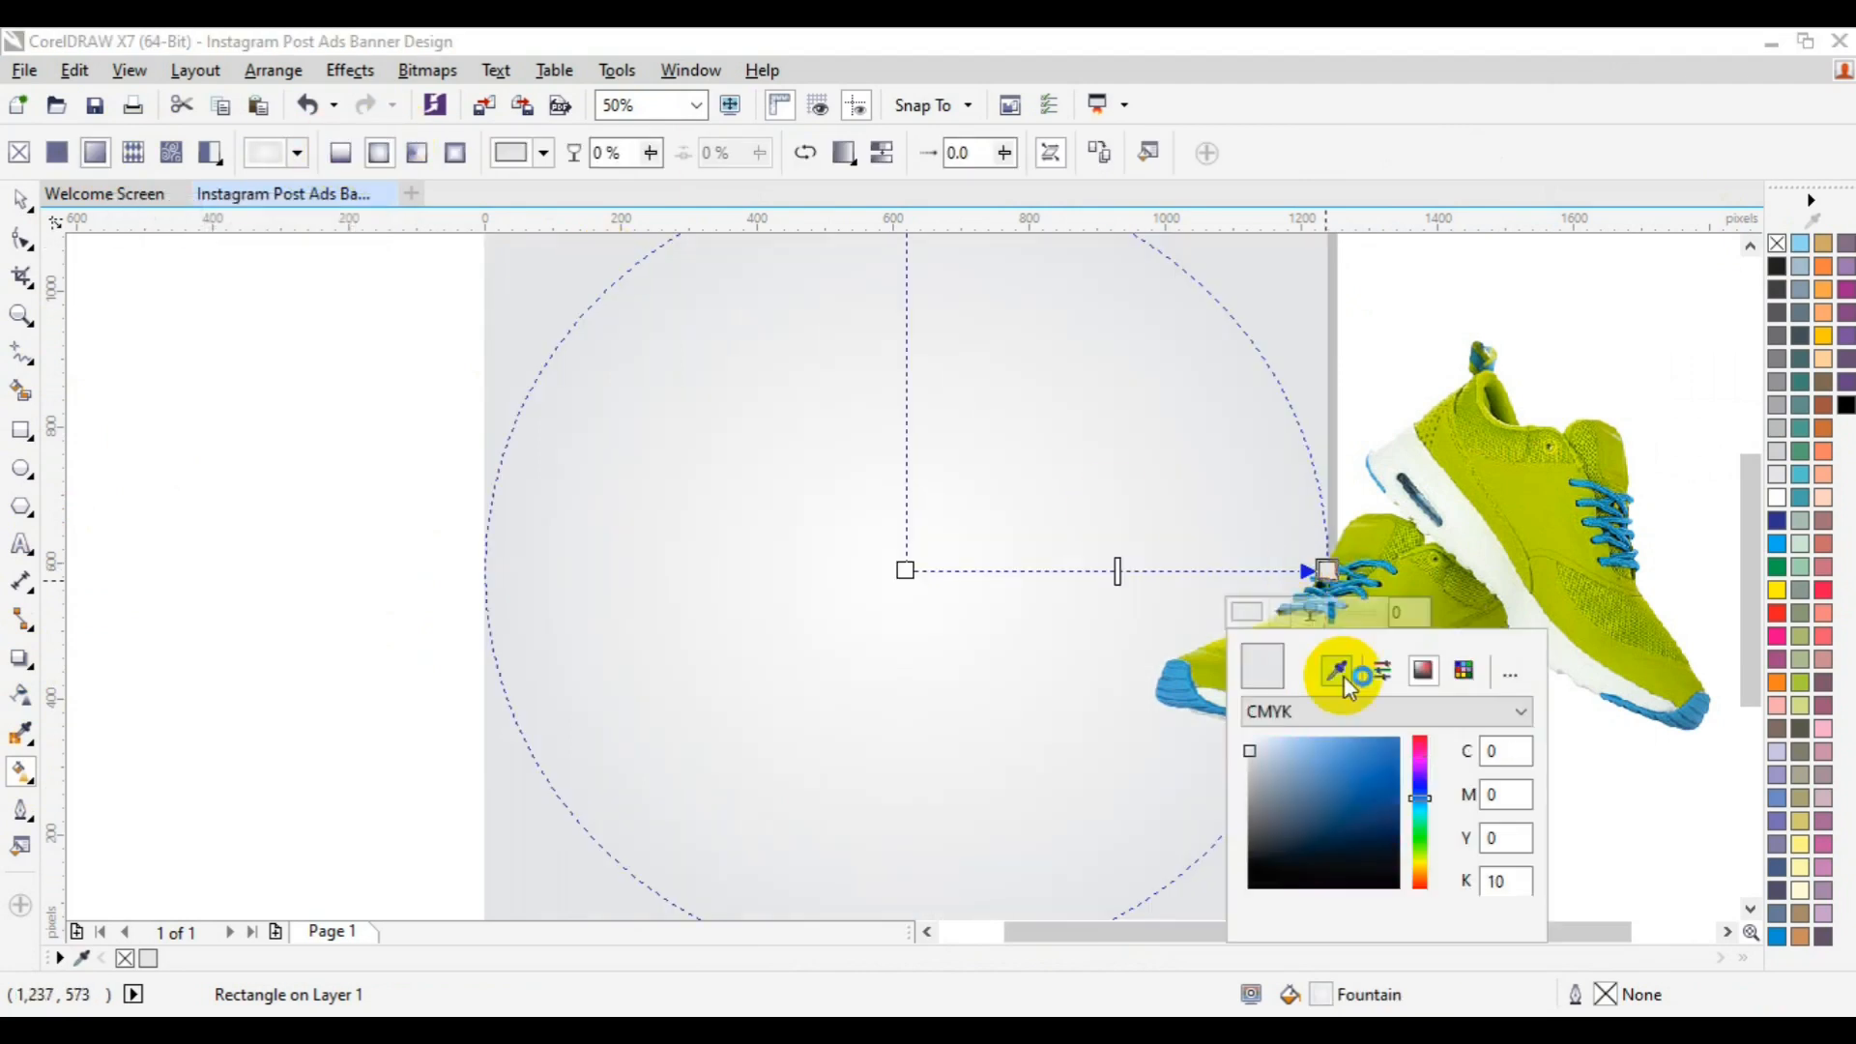
pyautogui.click(1404, 590)
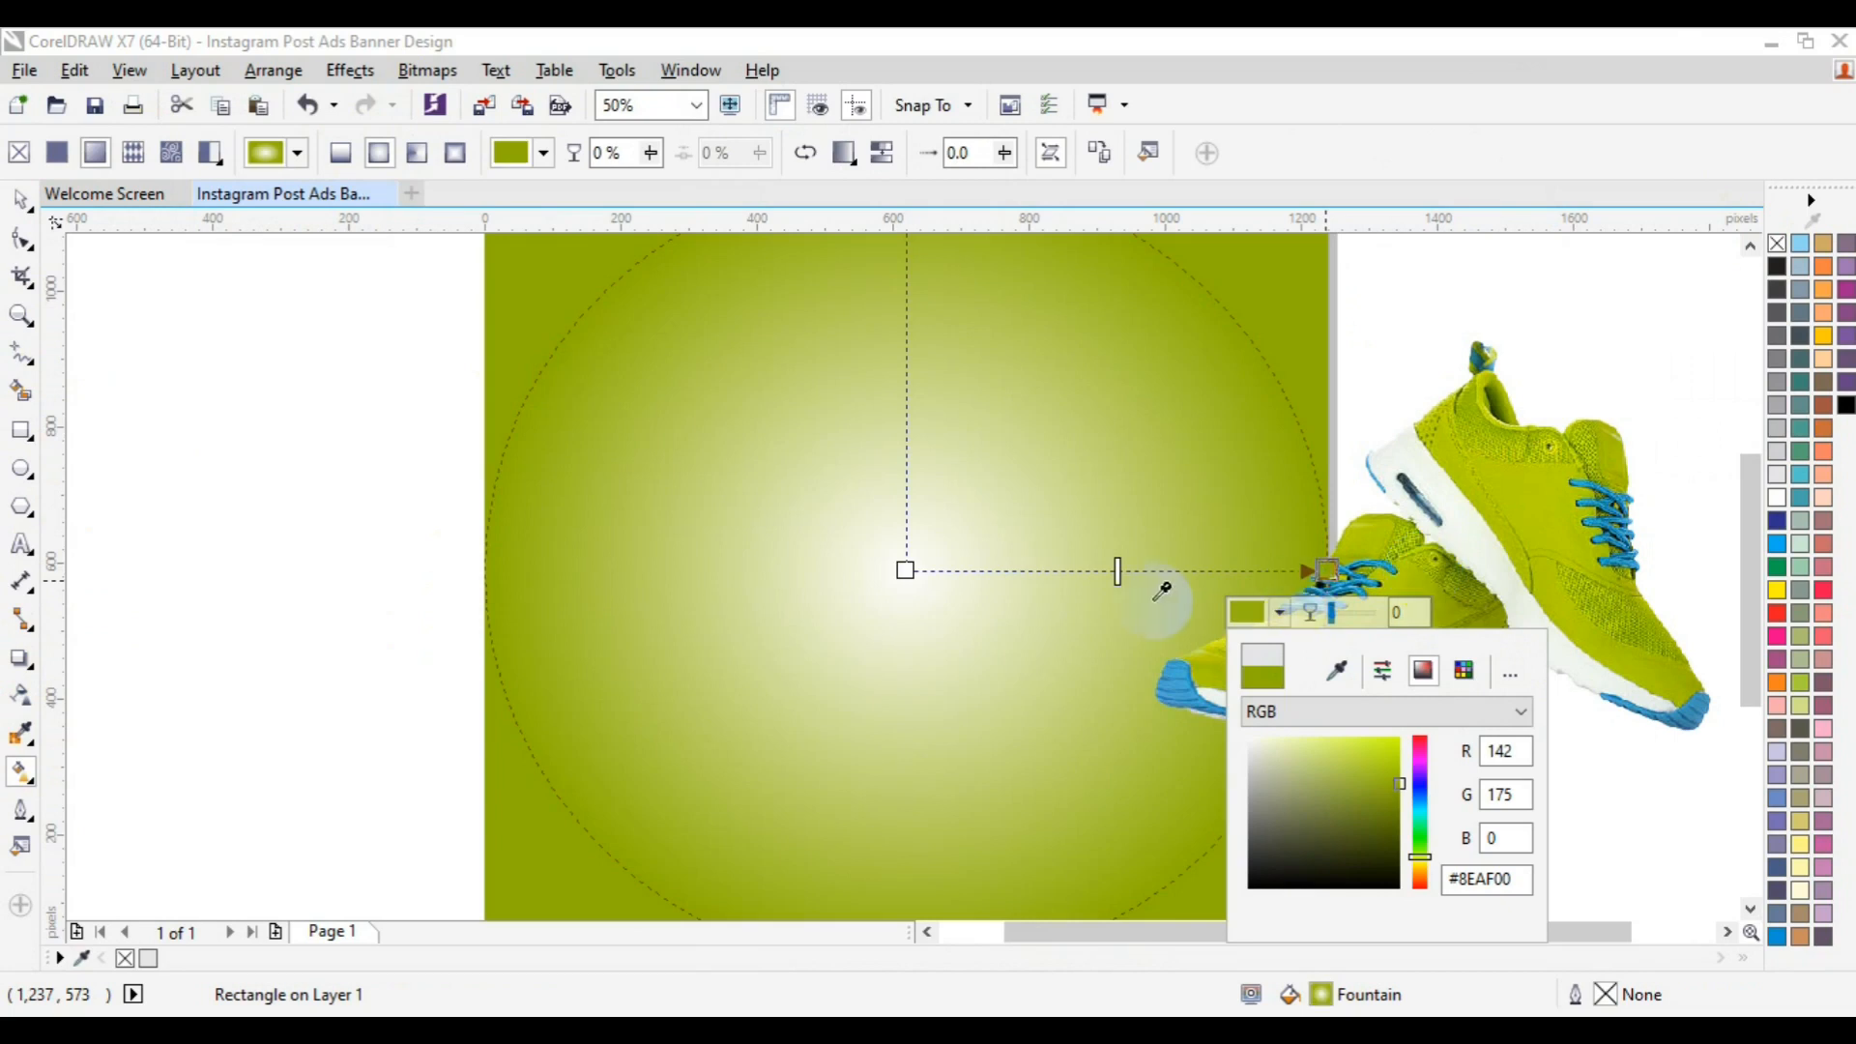
pyautogui.click(906, 570)
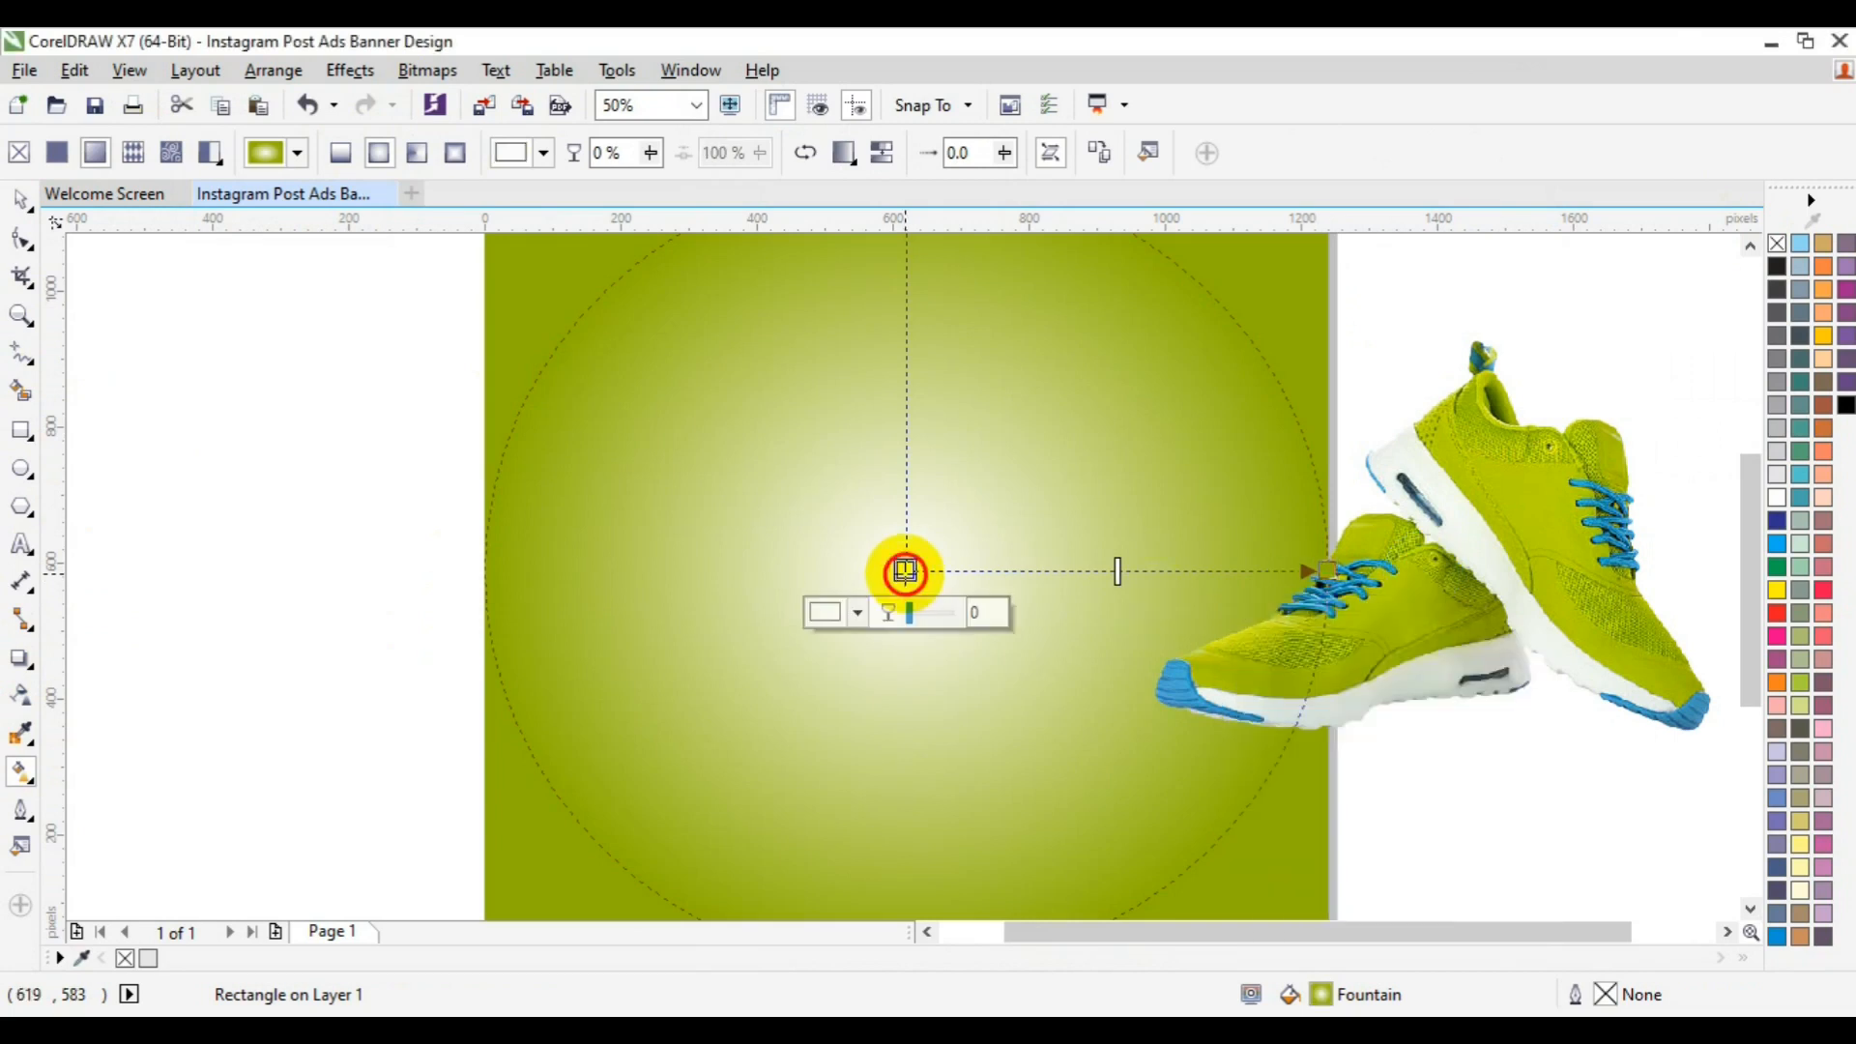
pyautogui.click(857, 612)
pyautogui.click(914, 670)
pyautogui.click(1330, 672)
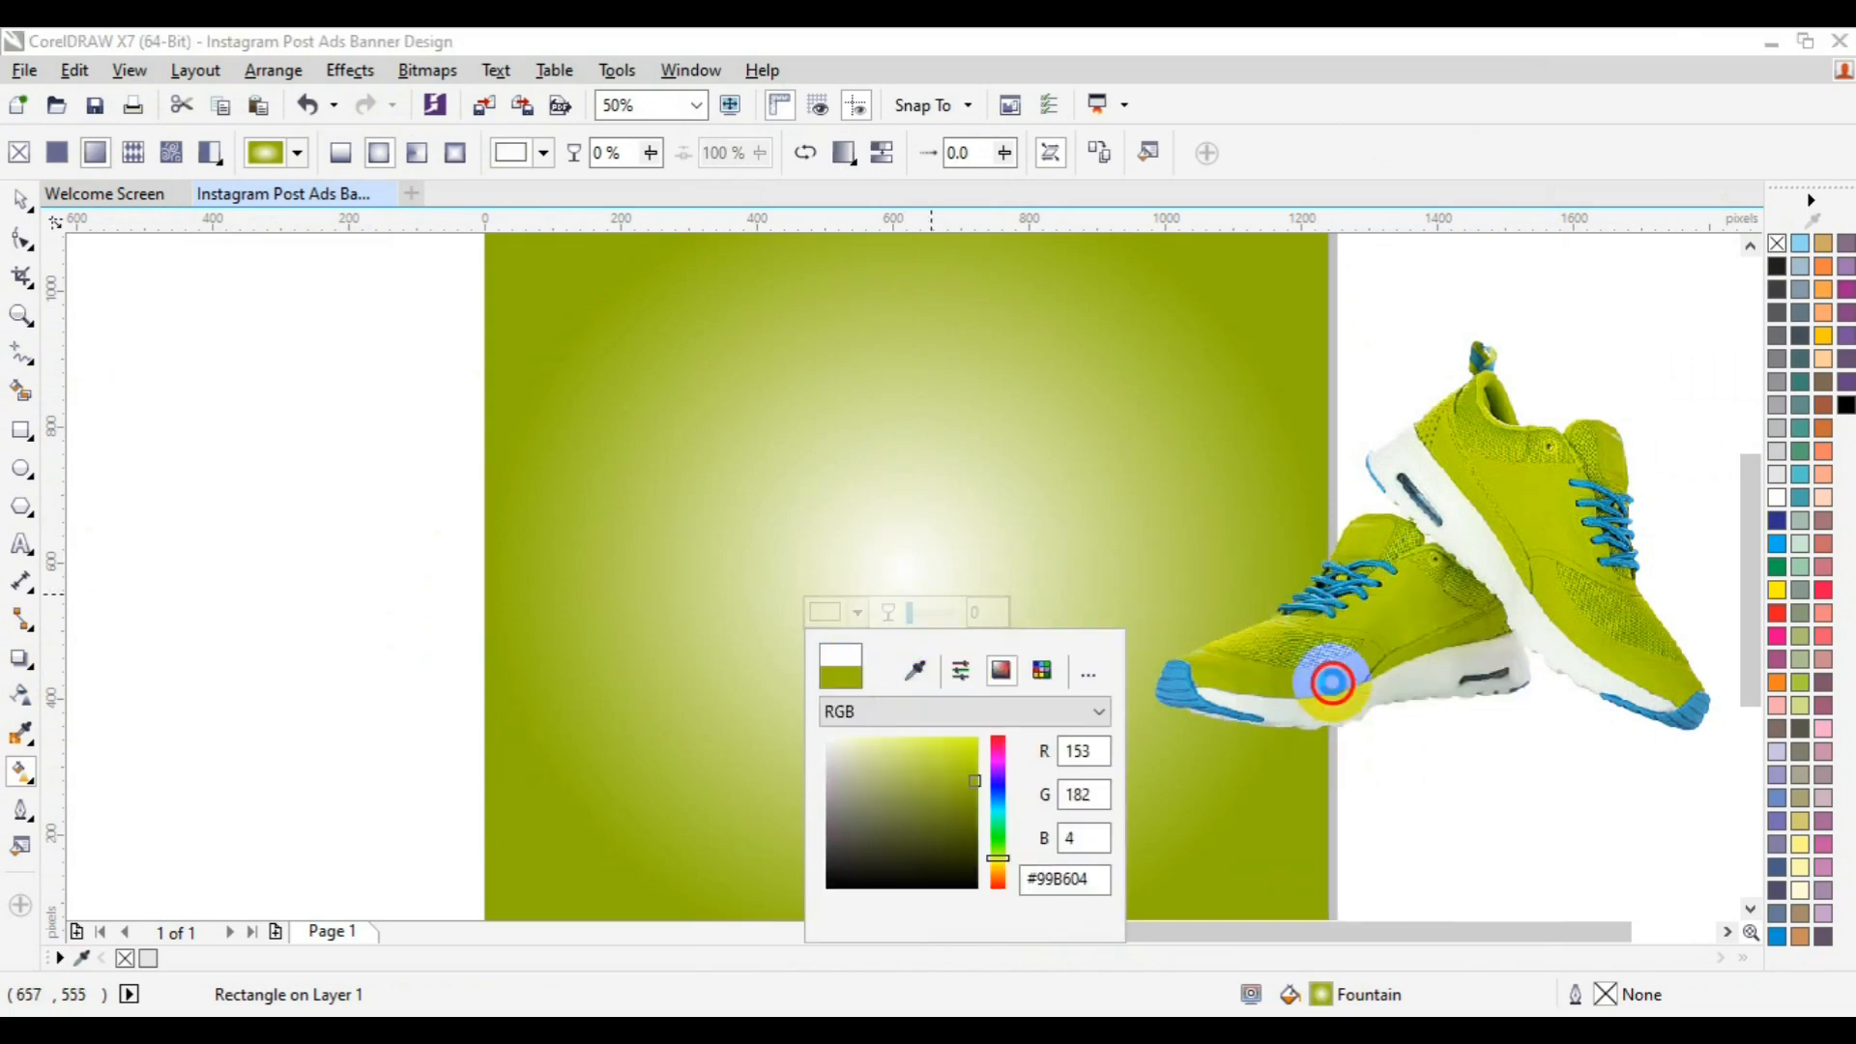
# Step: Move the gradient's midpoint towards the centre and shorten its radius to inside the page edge
pyautogui.click(903, 570)
pyautogui.moveTo(1118, 570); pyautogui.dragTo(1040, 567)
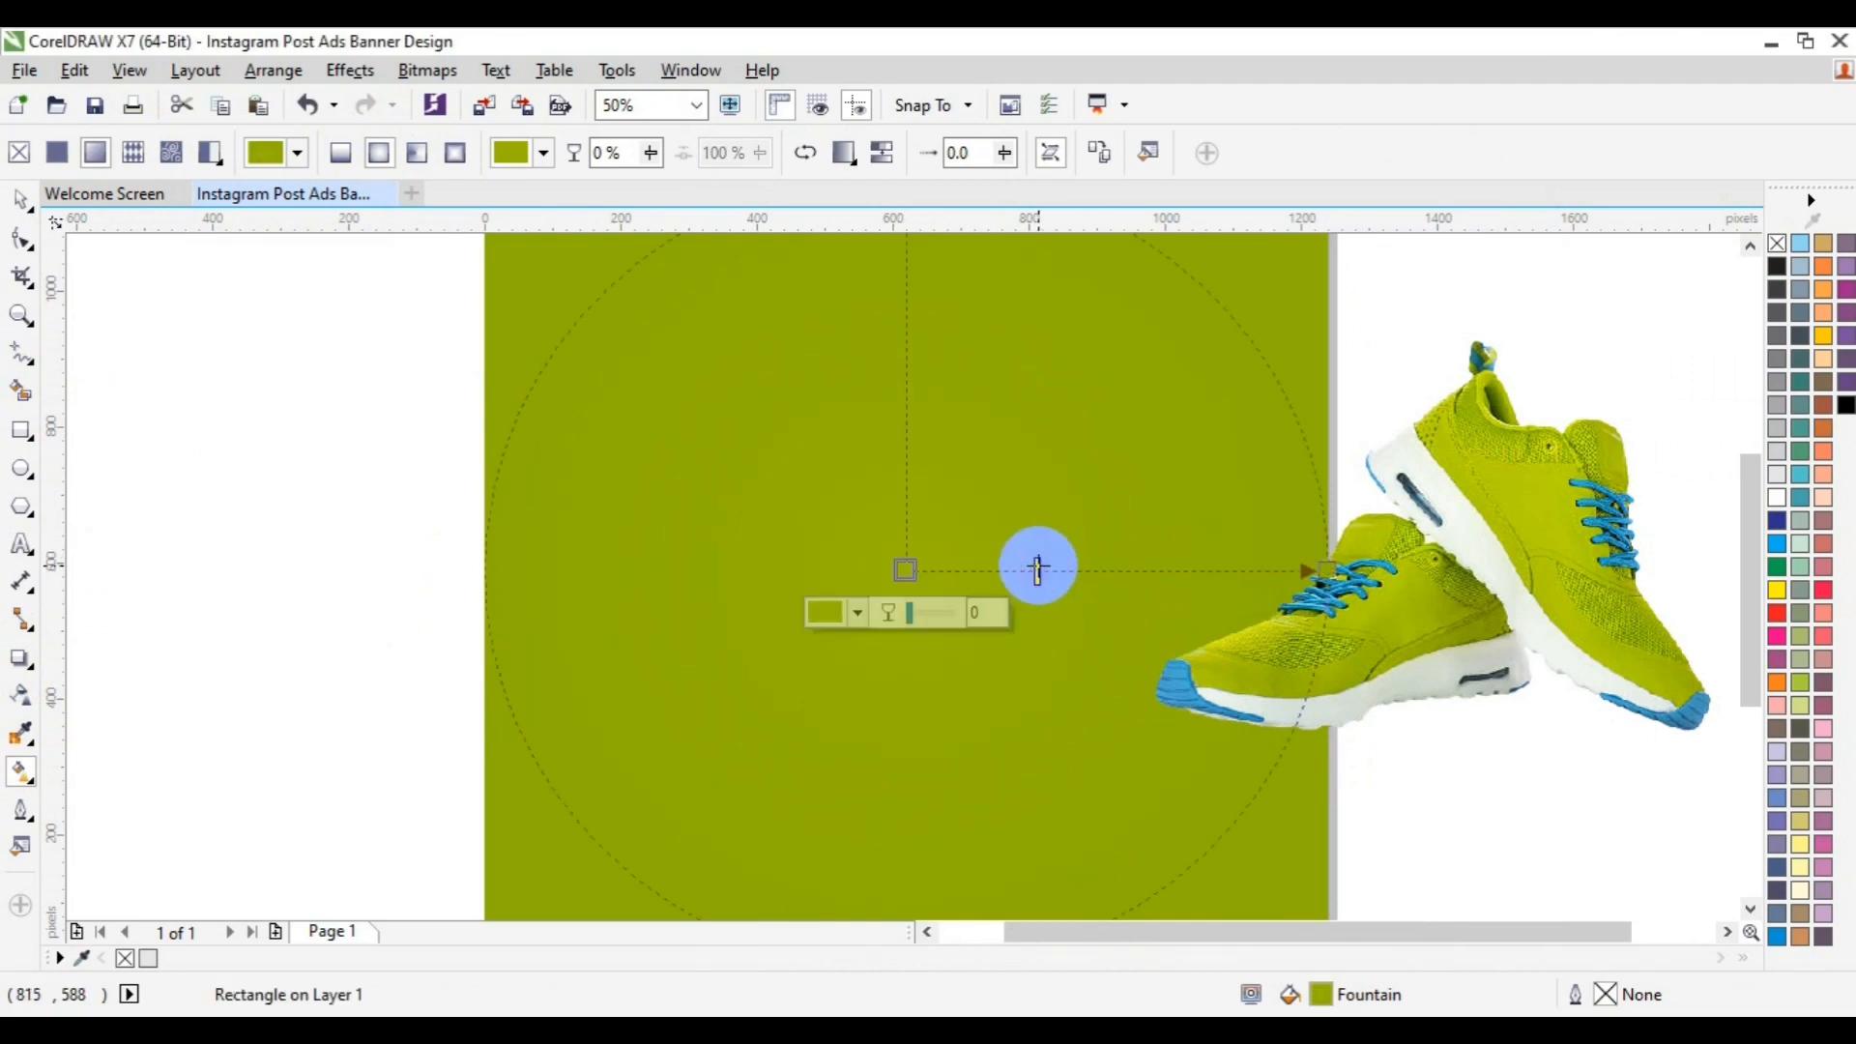
pyautogui.moveTo(1318, 567); pyautogui.dragTo(1255, 570)
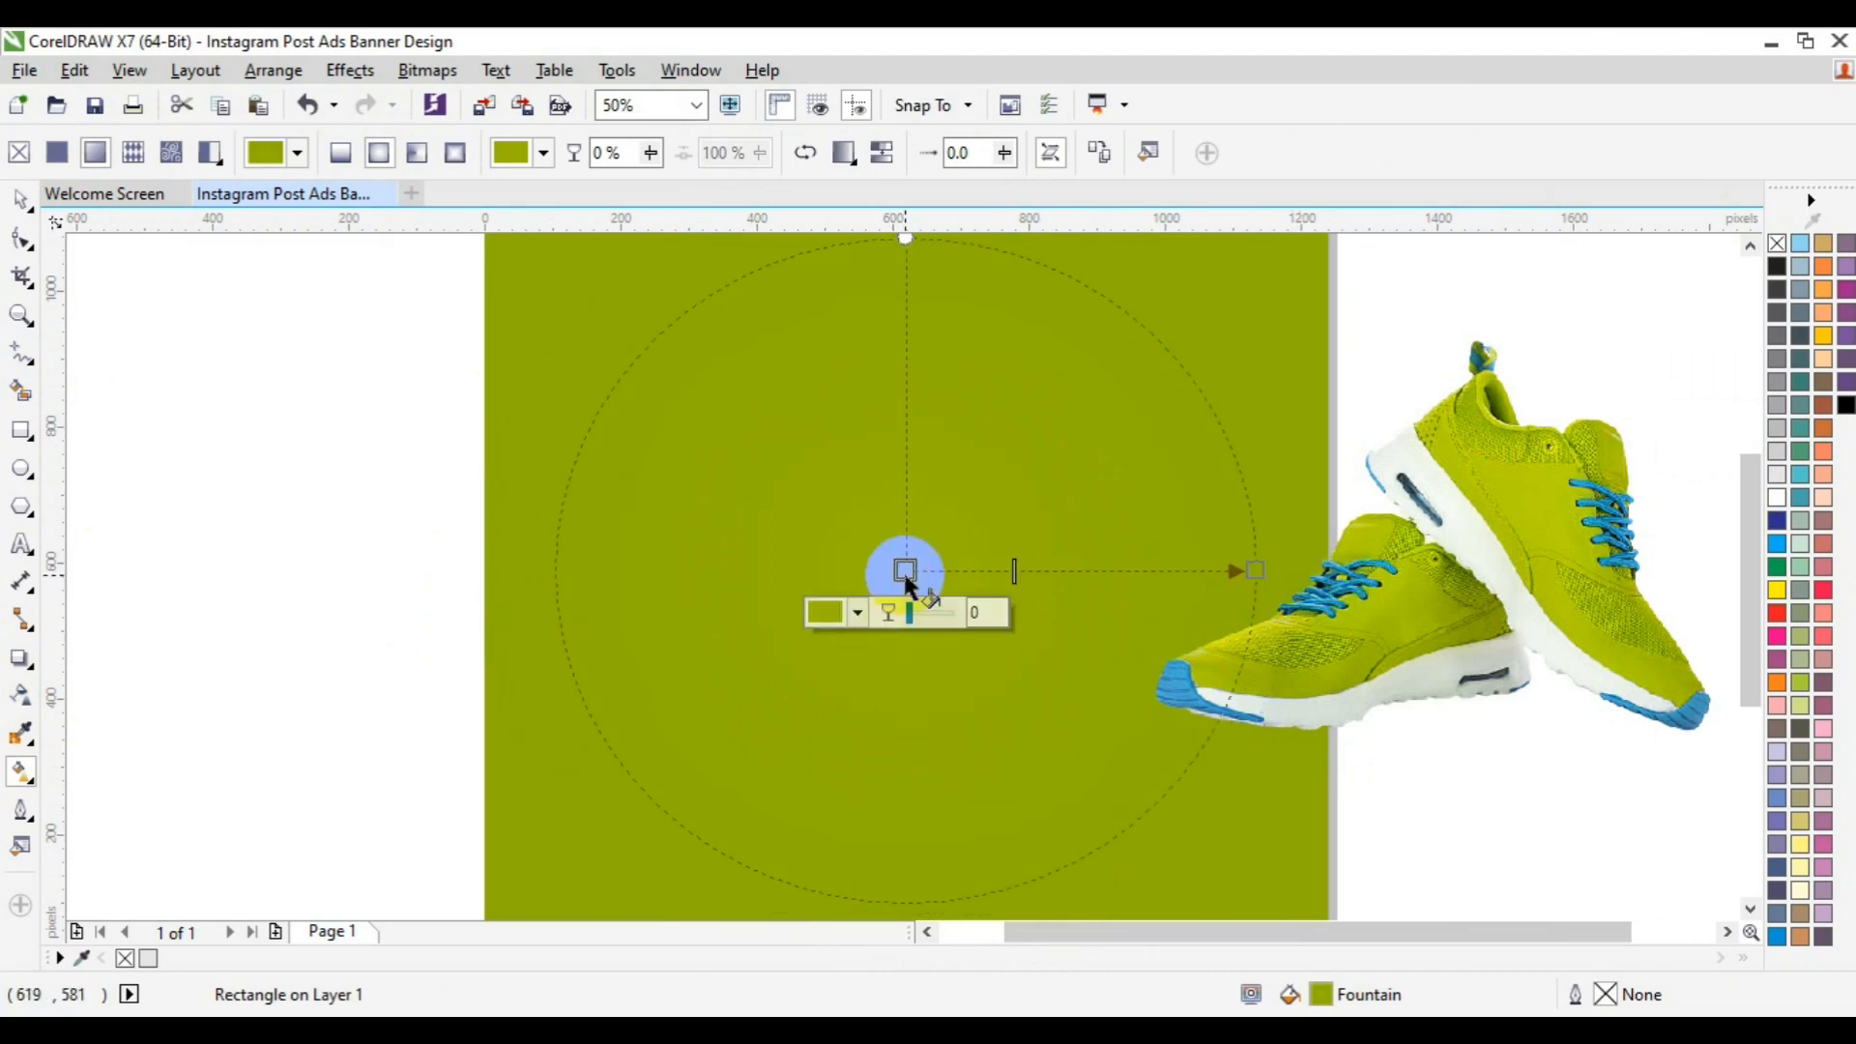
# Step: Lighten the gradient's centre colour to the yellow-green #E0F76C
pyautogui.click(858, 613)
pyautogui.click(918, 751)
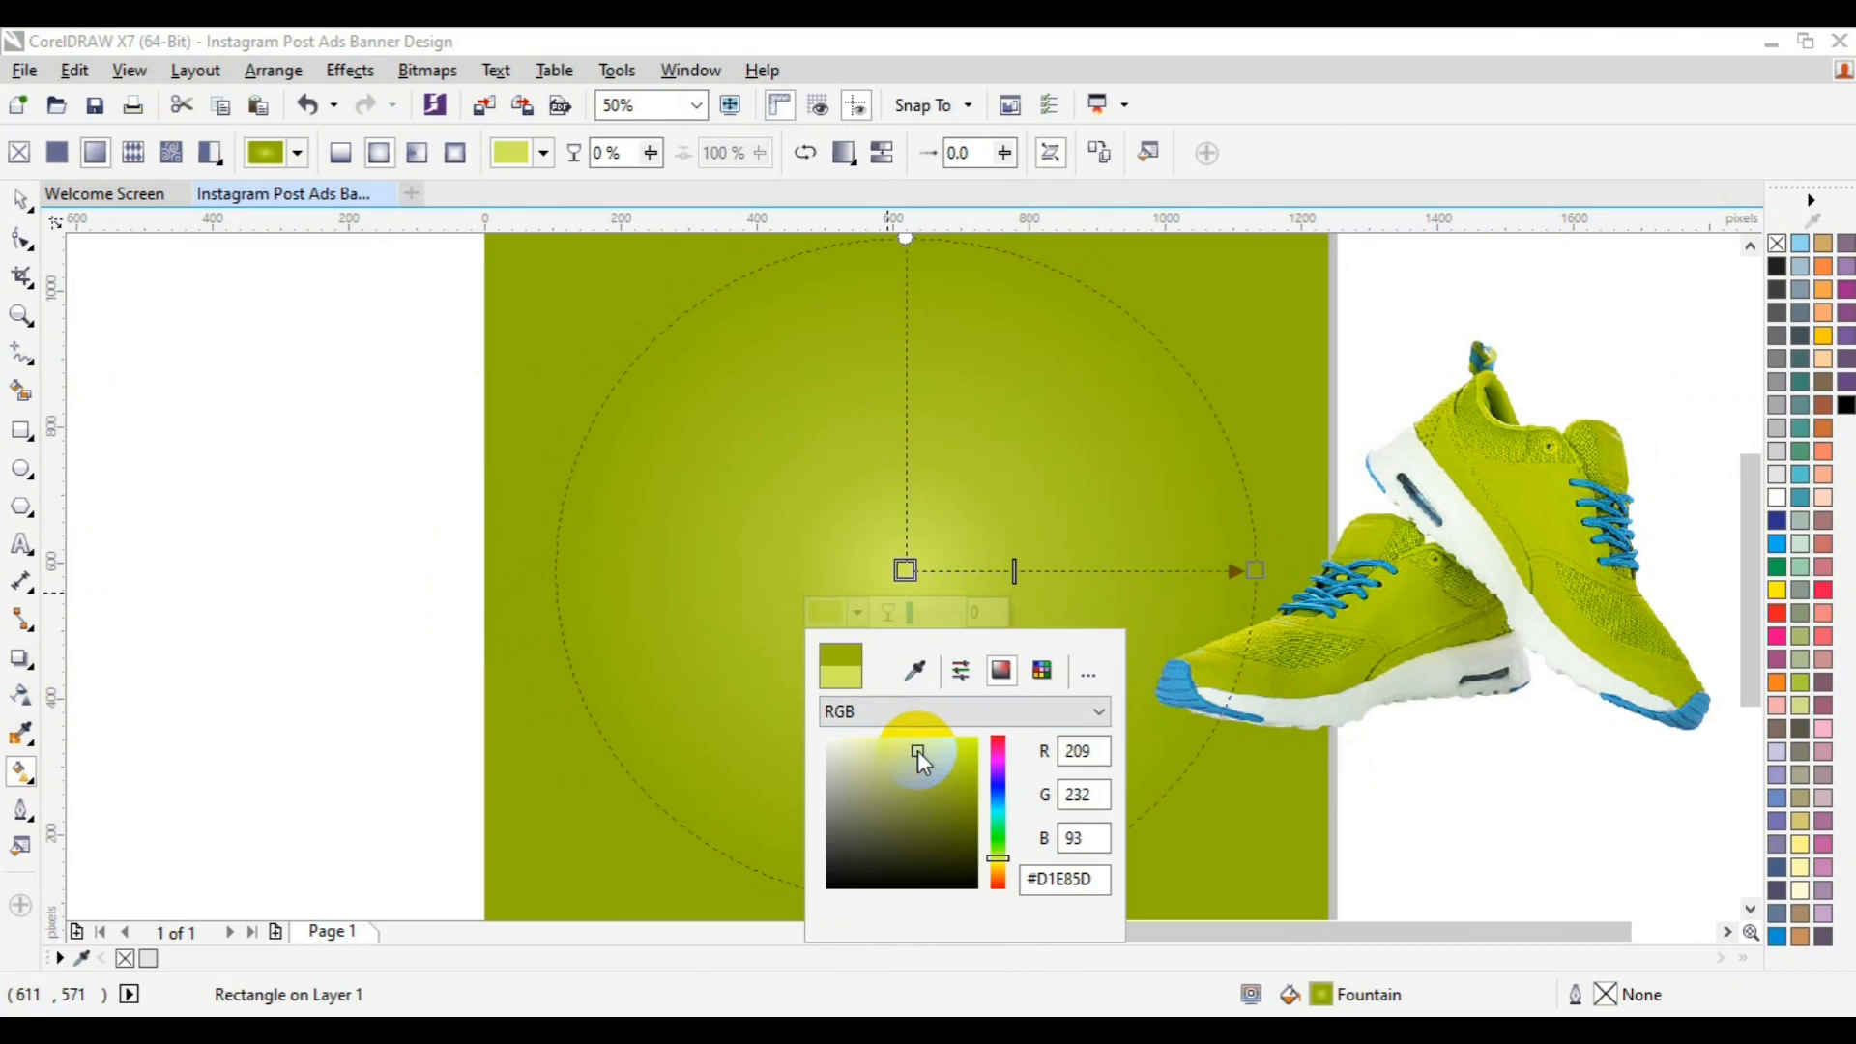
pyautogui.click(911, 742)
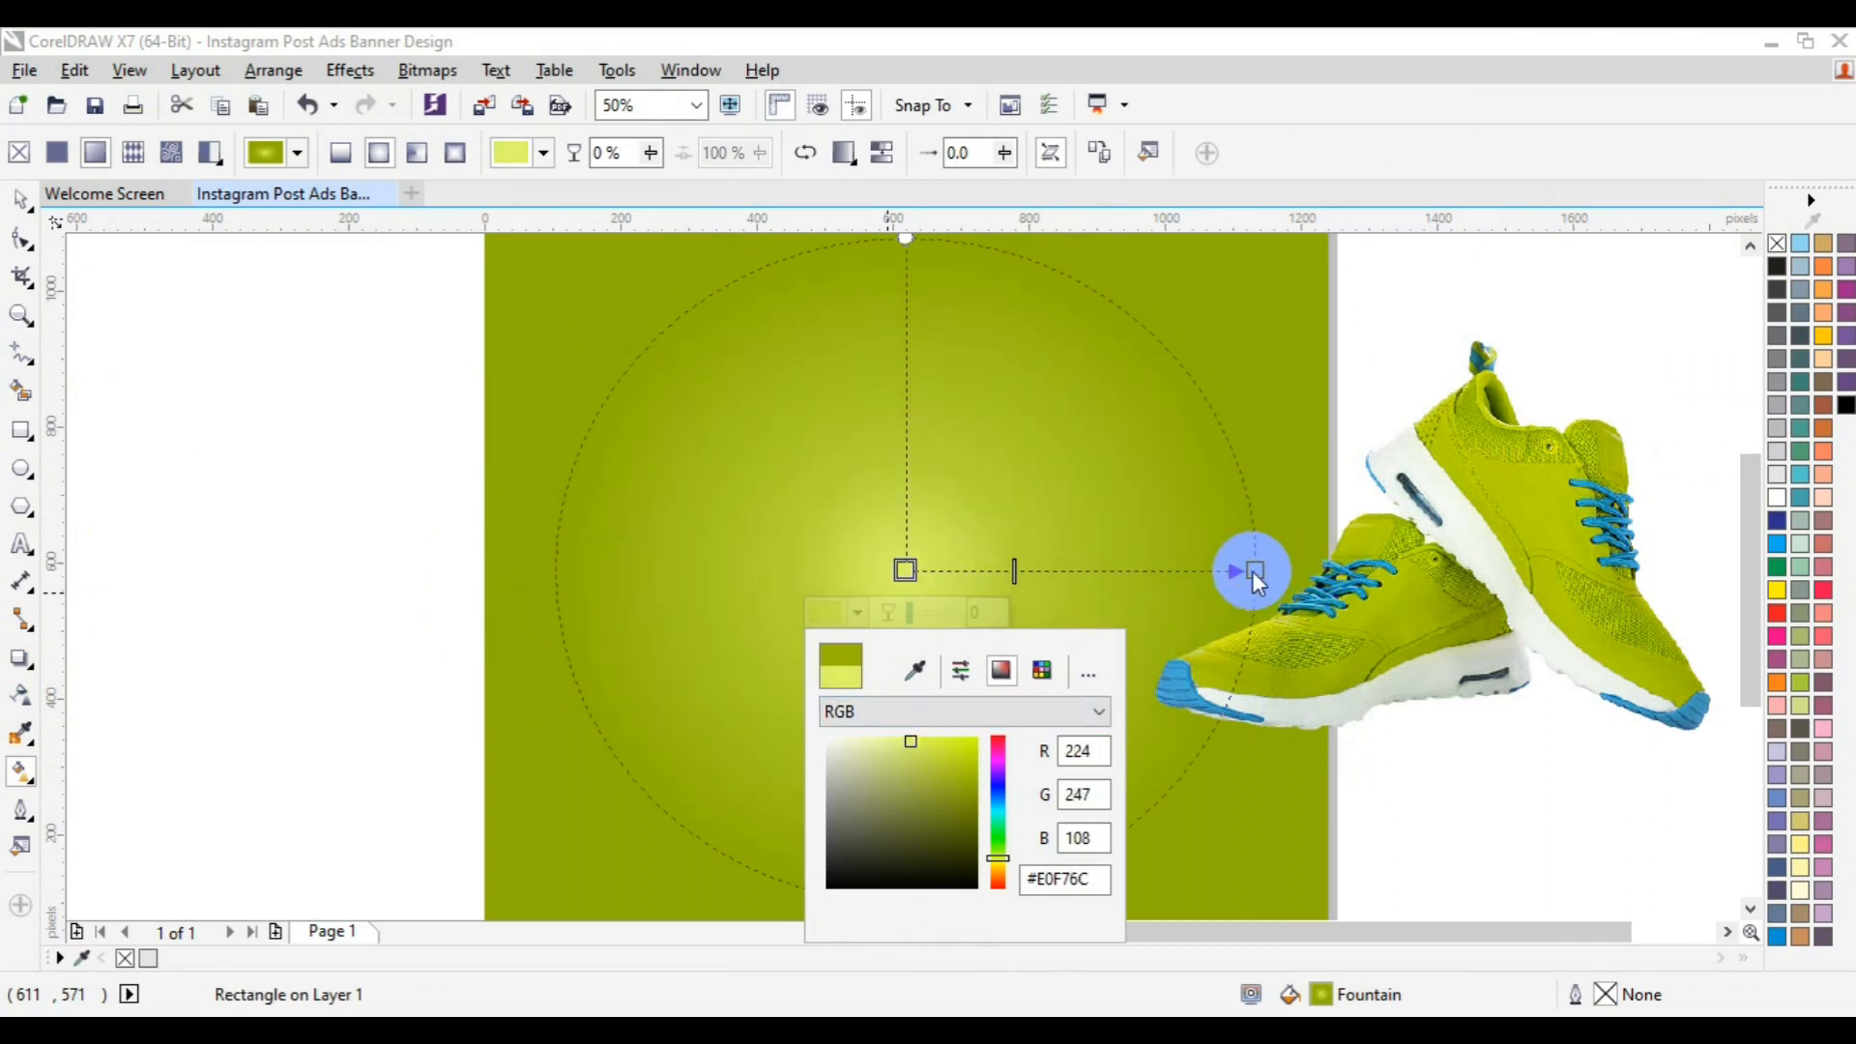
# Step: Shift the hue of the gradient's outer node to a purer green, about #6ABA02
pyautogui.click(1255, 573)
pyautogui.click(1211, 615)
pyautogui.moveTo(1323, 764); pyautogui.dragTo(1356, 854)
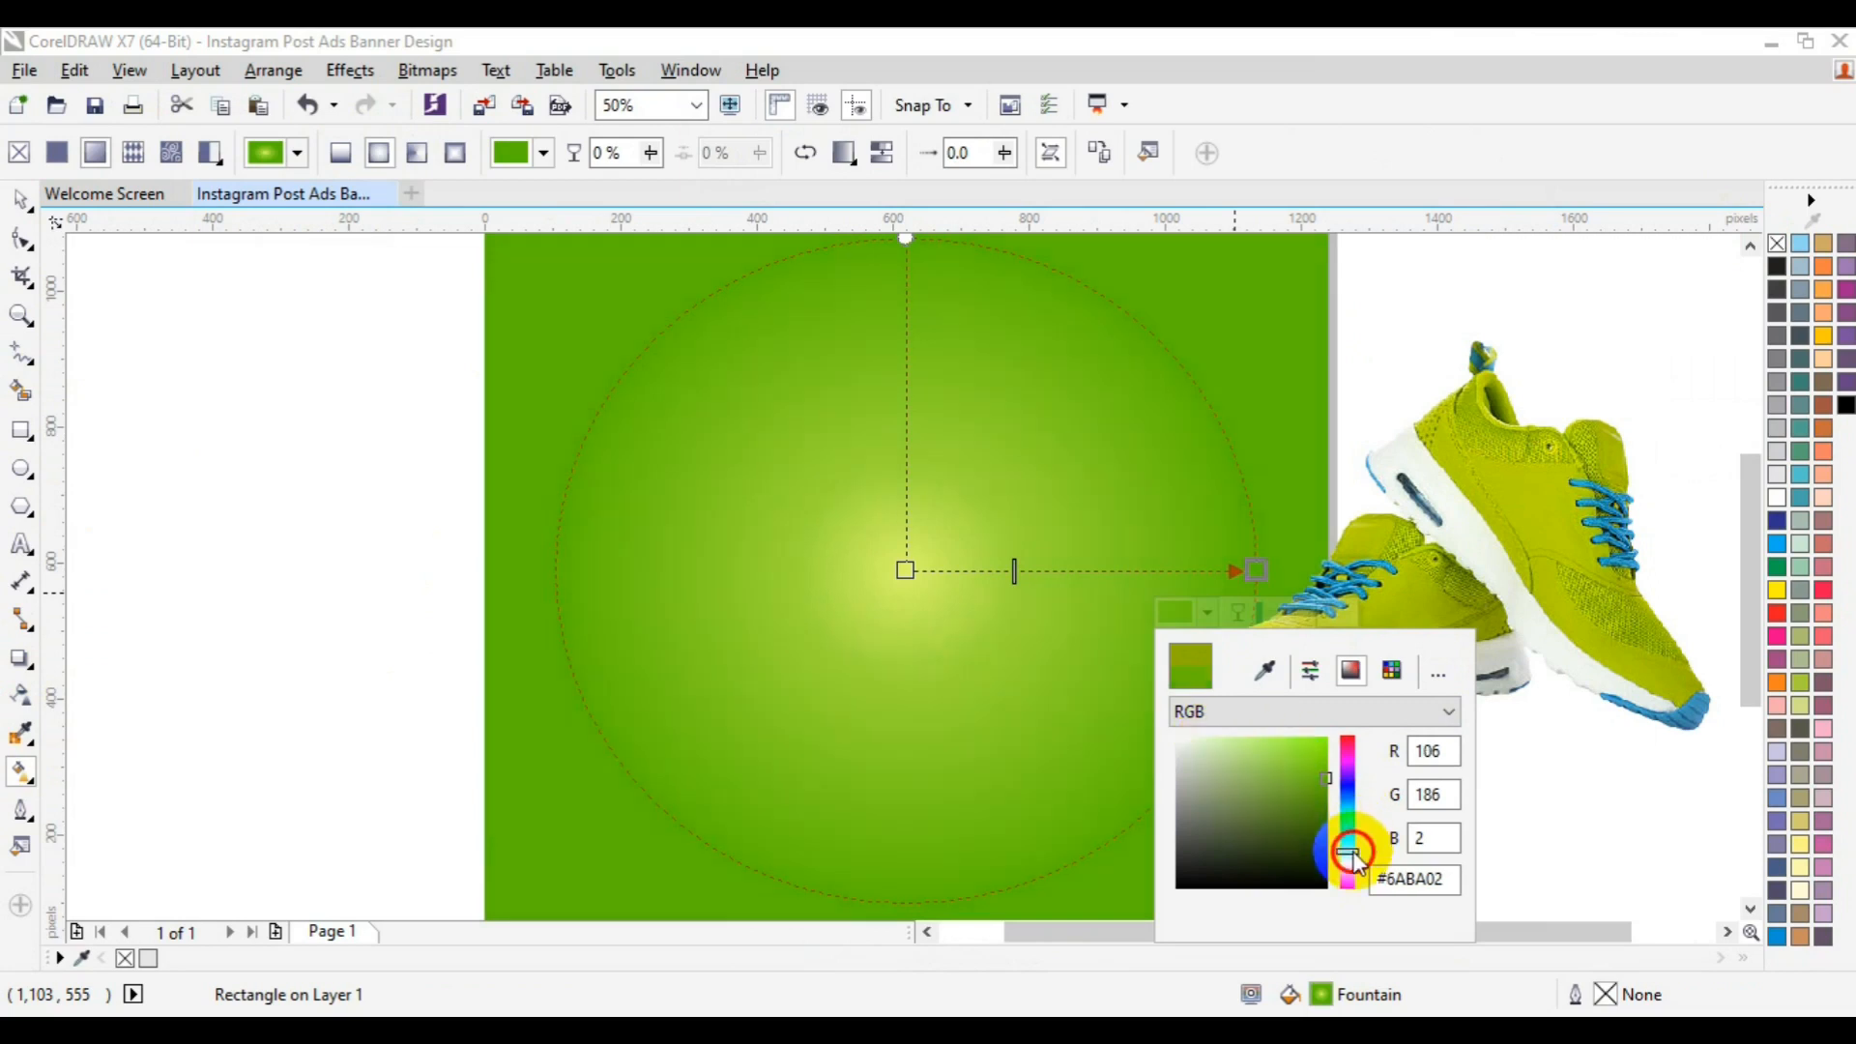
# Step: Extend the gradient's radius almost to the page edge and move its midpoint outward to about halfway
pyautogui.click(1015, 571)
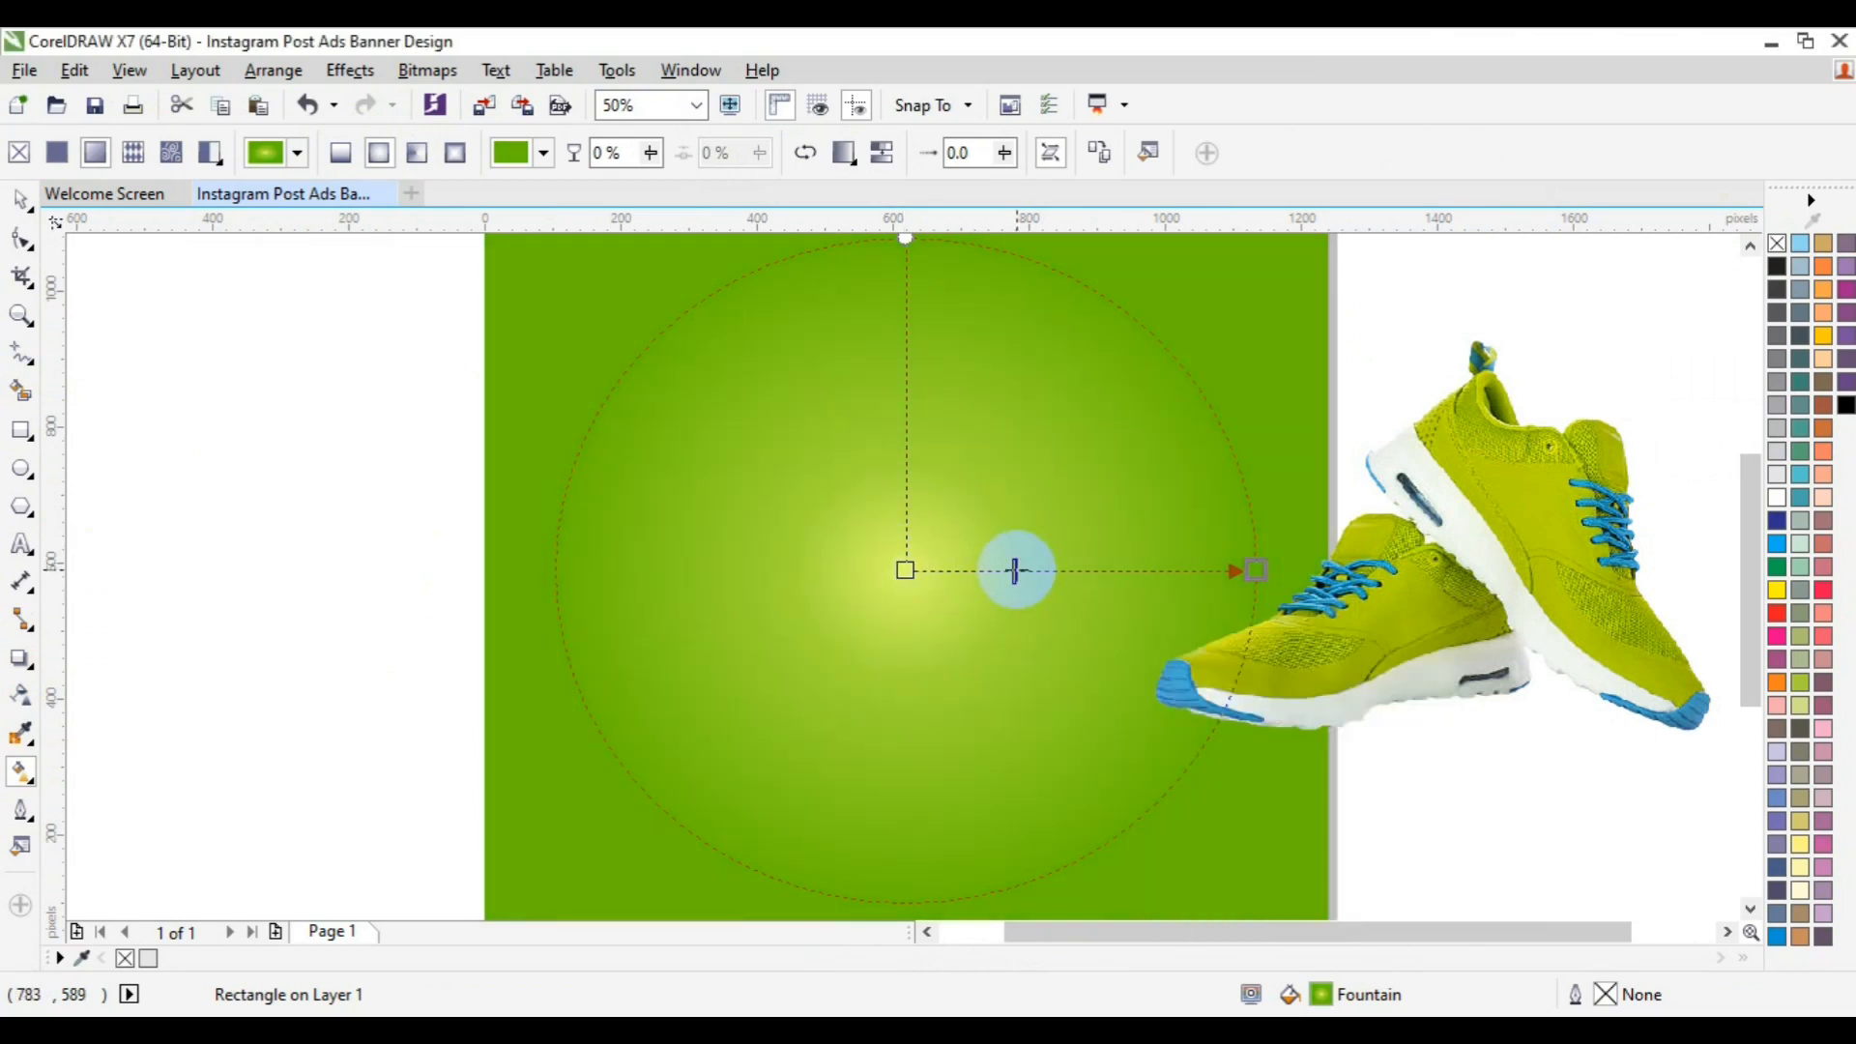
pyautogui.moveTo(1033, 570); pyautogui.dragTo(1047, 571)
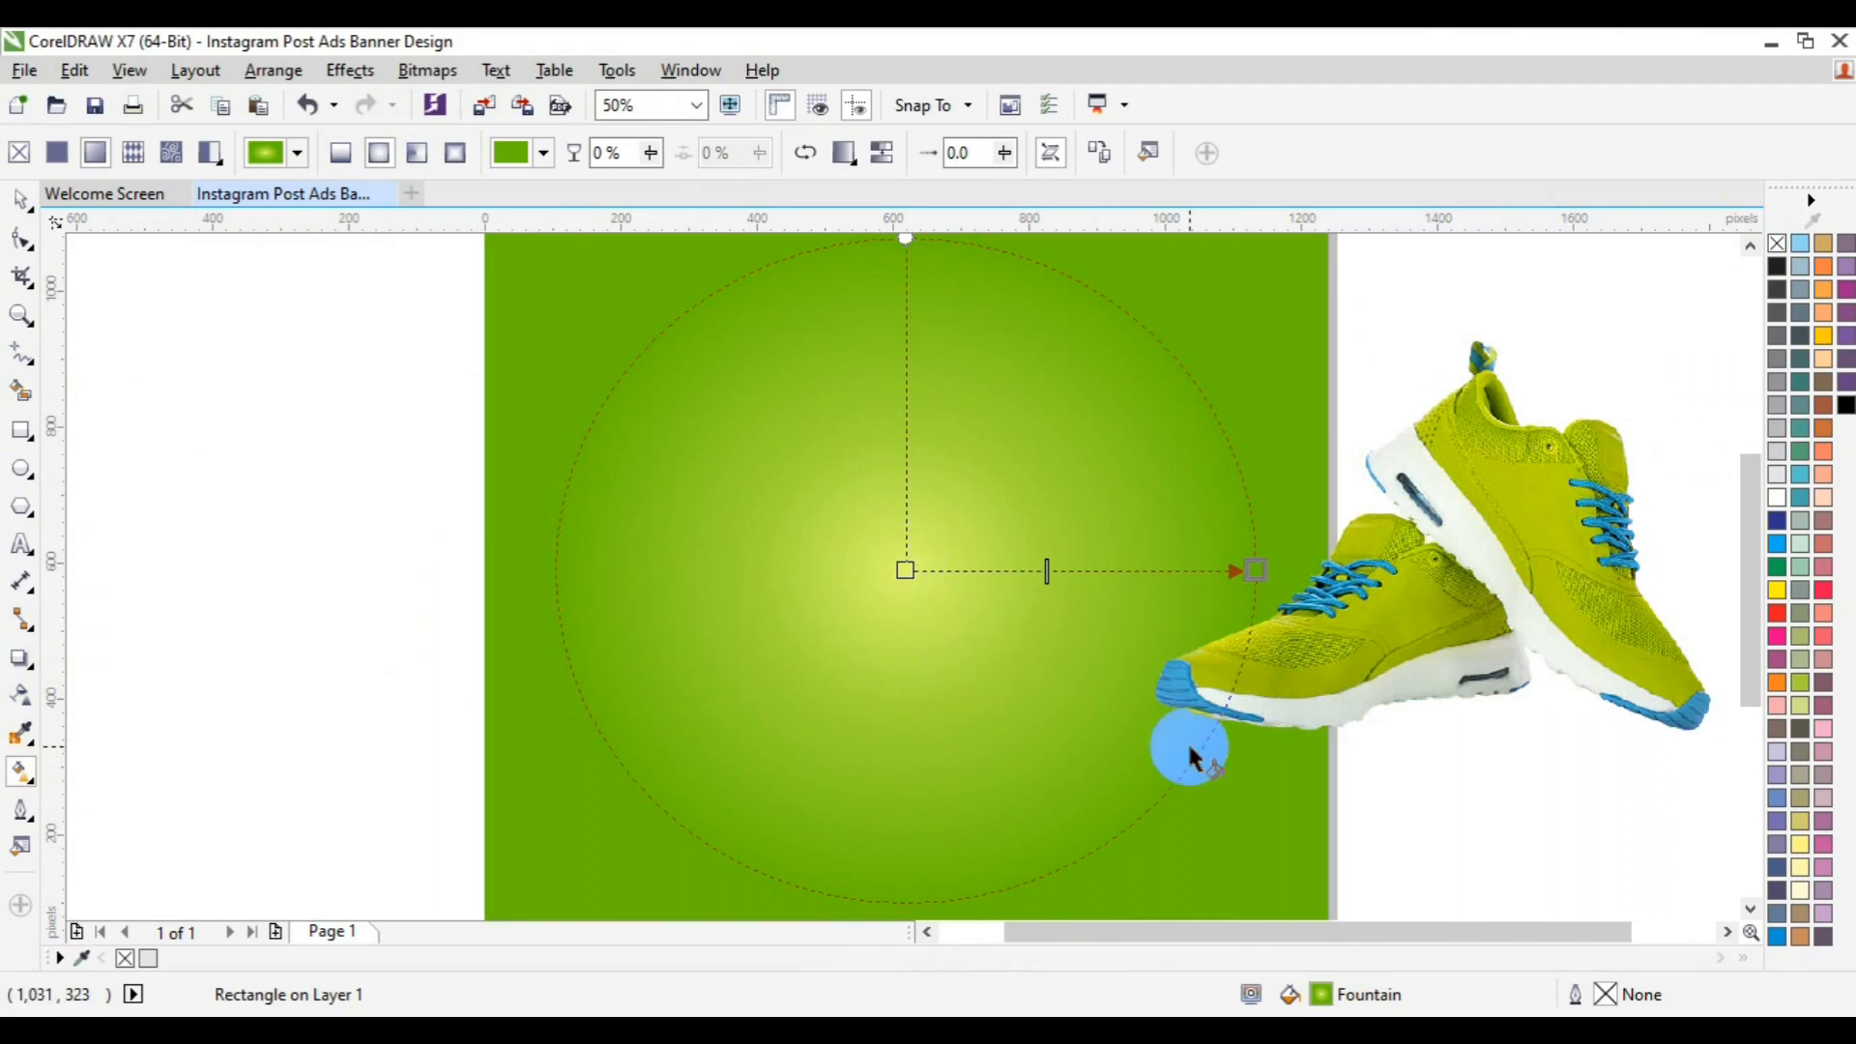
pyautogui.moveTo(1257, 571); pyautogui.dragTo(1307, 573)
pyautogui.moveTo(1067, 571); pyautogui.dragTo(1110, 571)
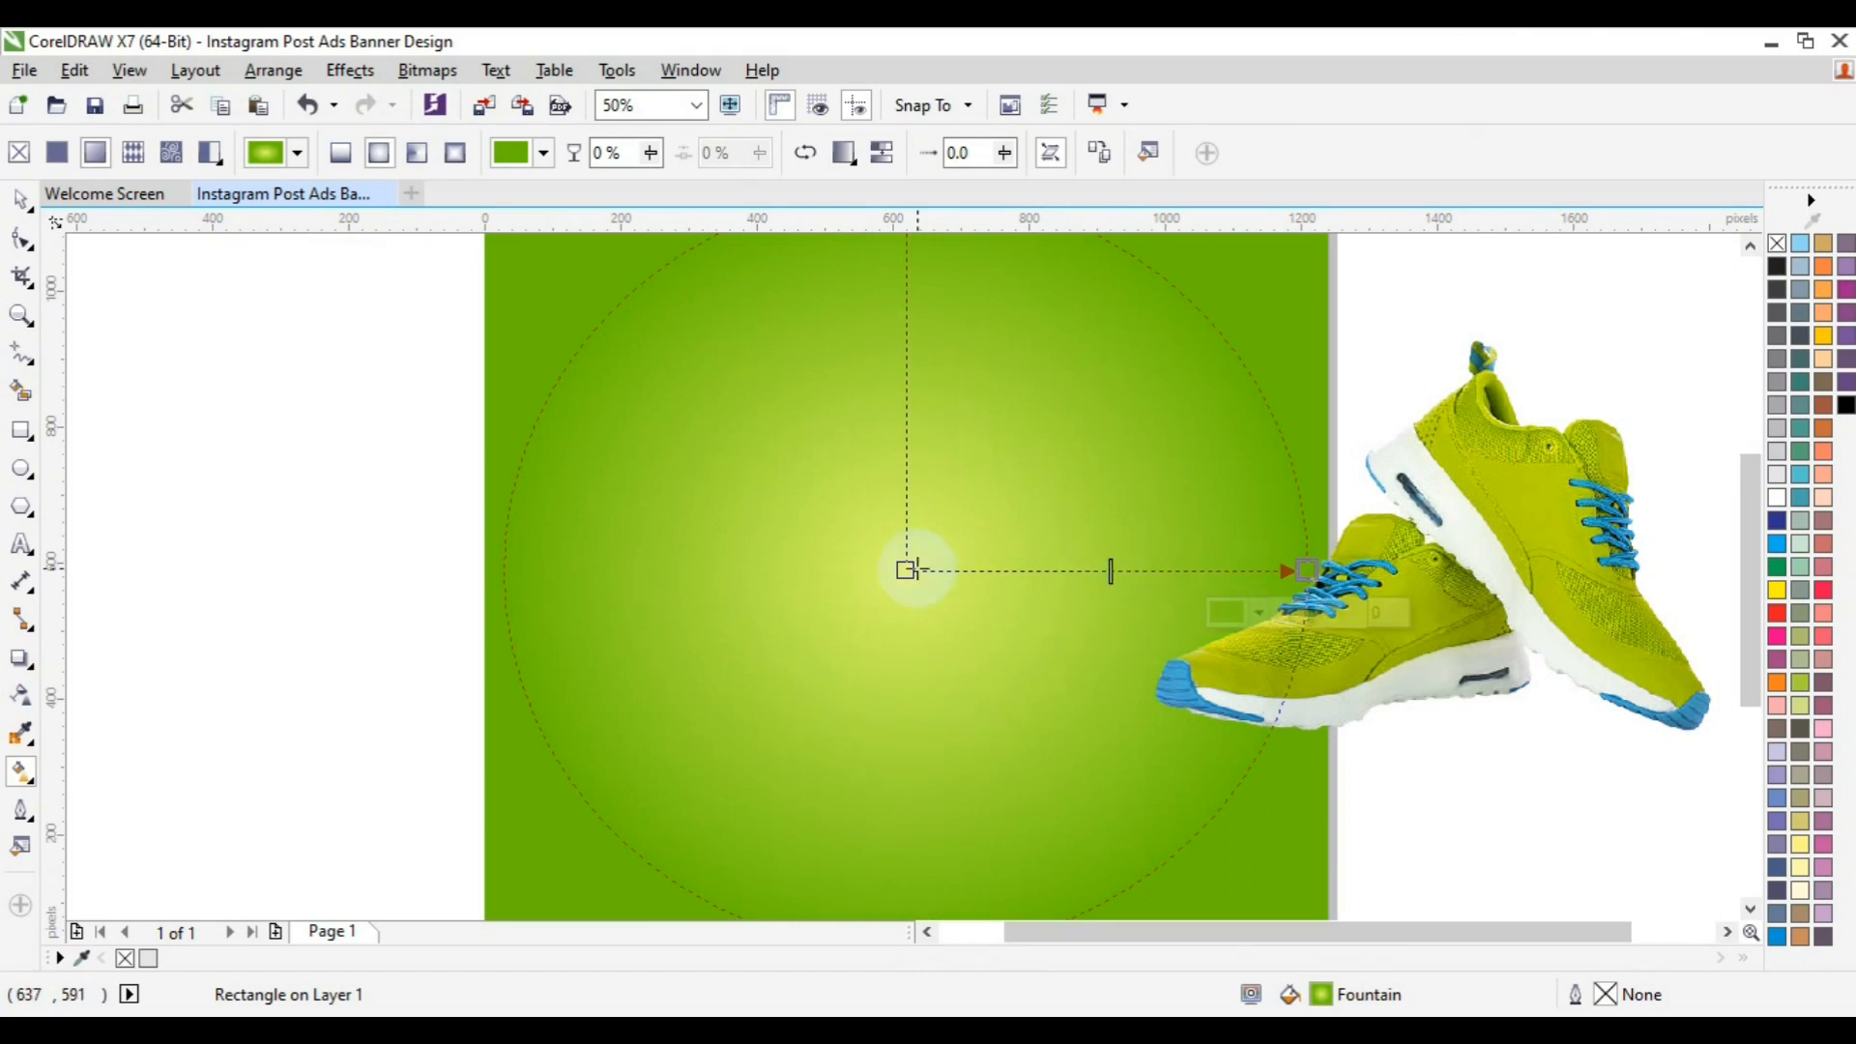
# Step: Set the gradient's centre colour to #DBF558 and finish editing the fill
pyautogui.click(905, 570)
pyautogui.click(856, 613)
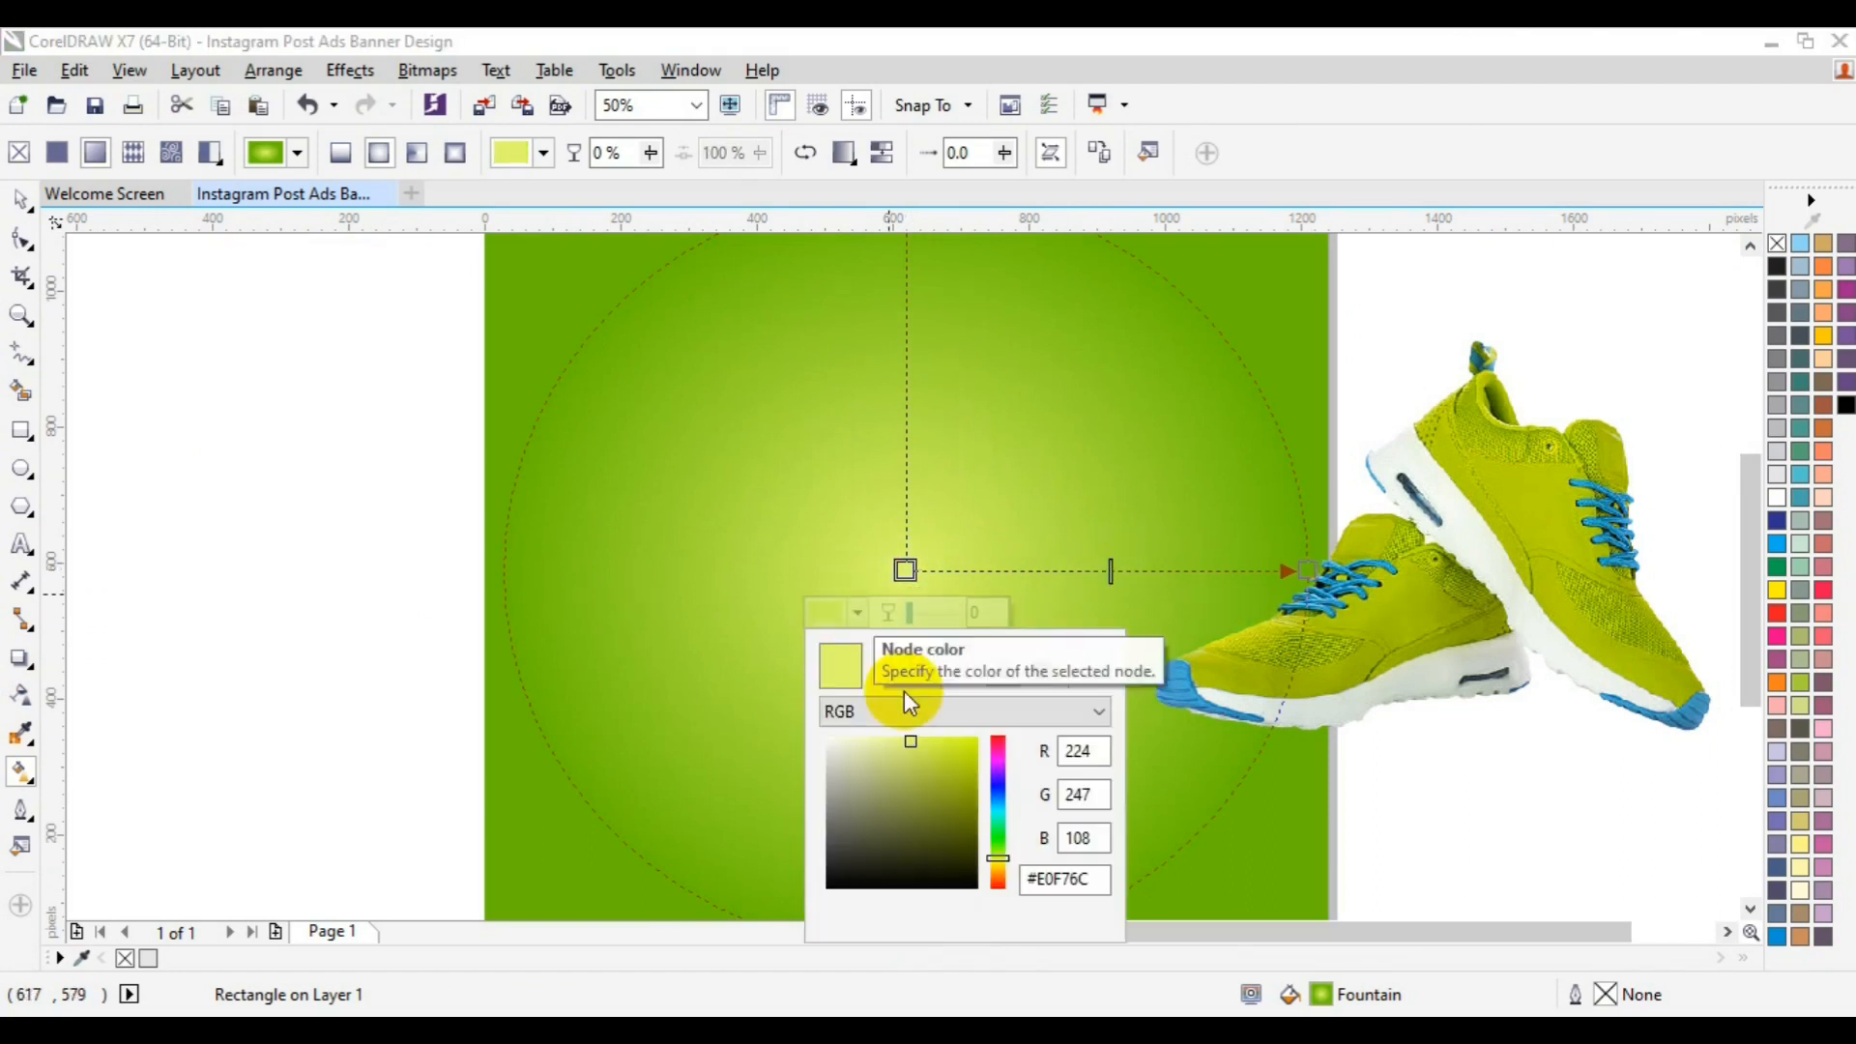
pyautogui.click(923, 743)
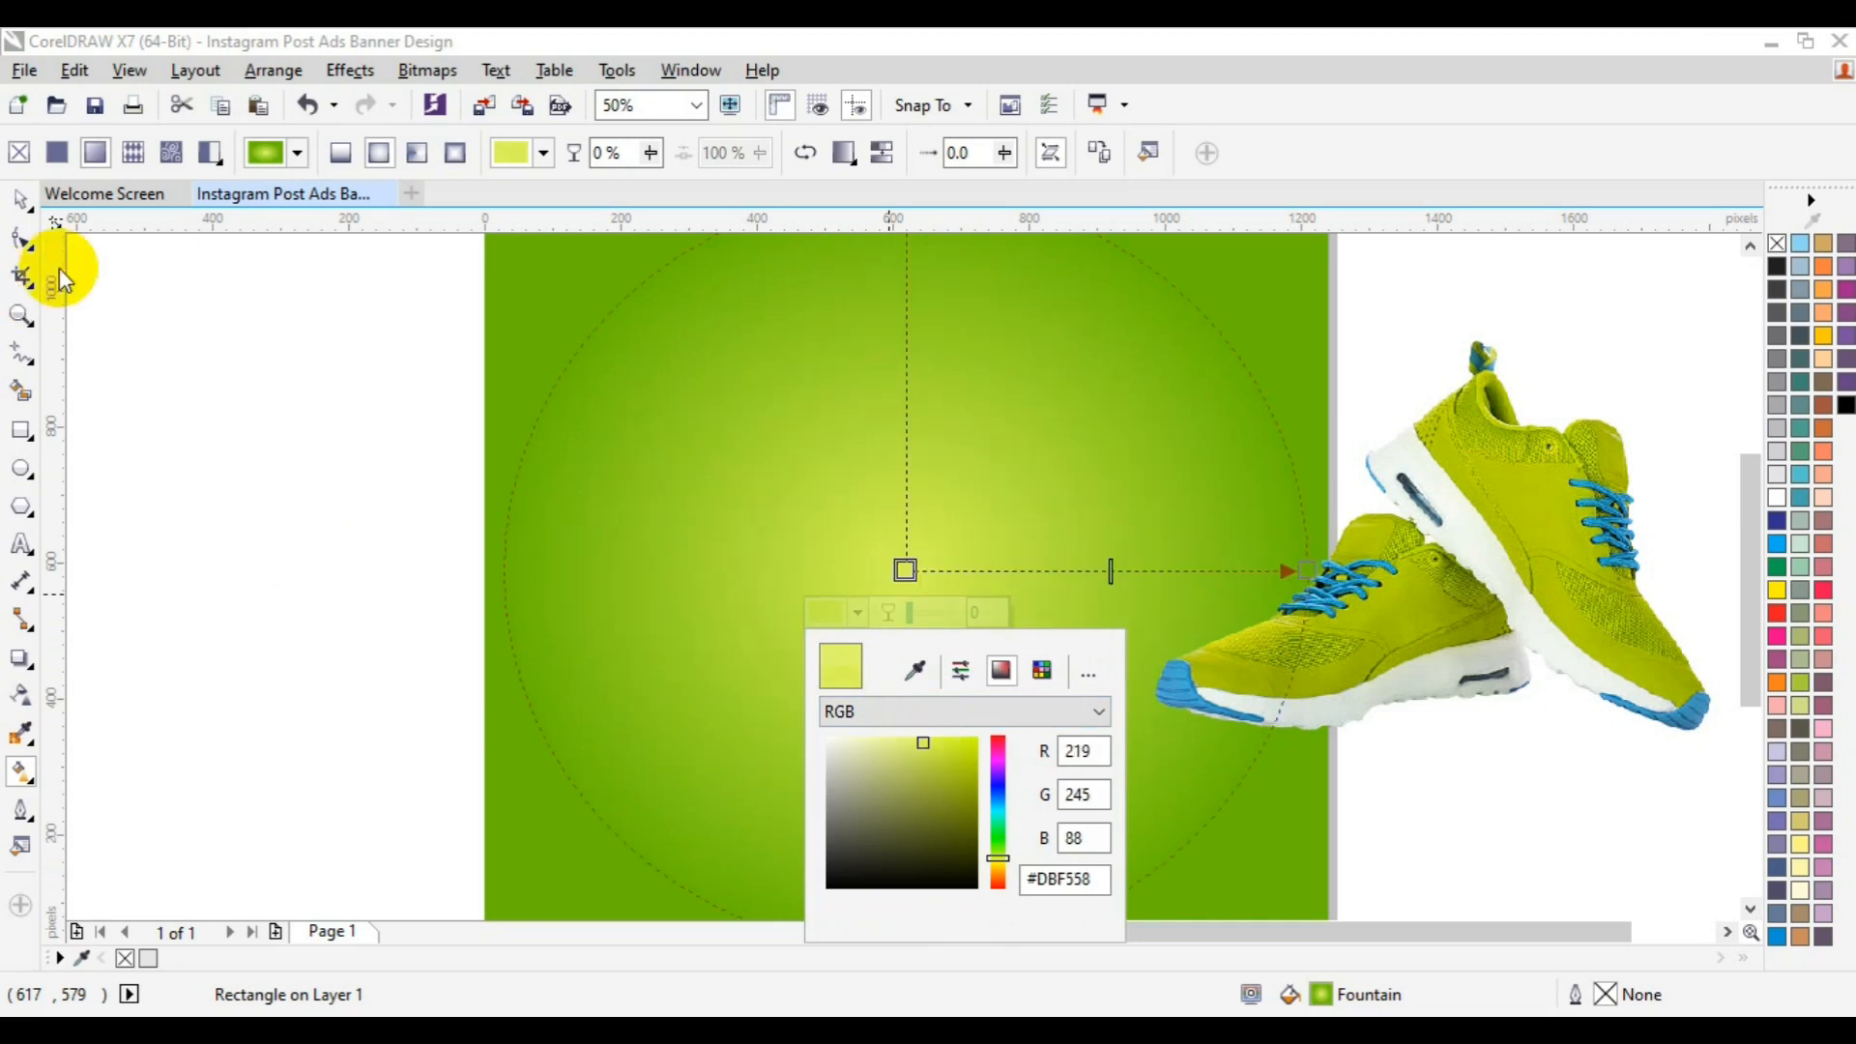
pyautogui.click(20, 200)
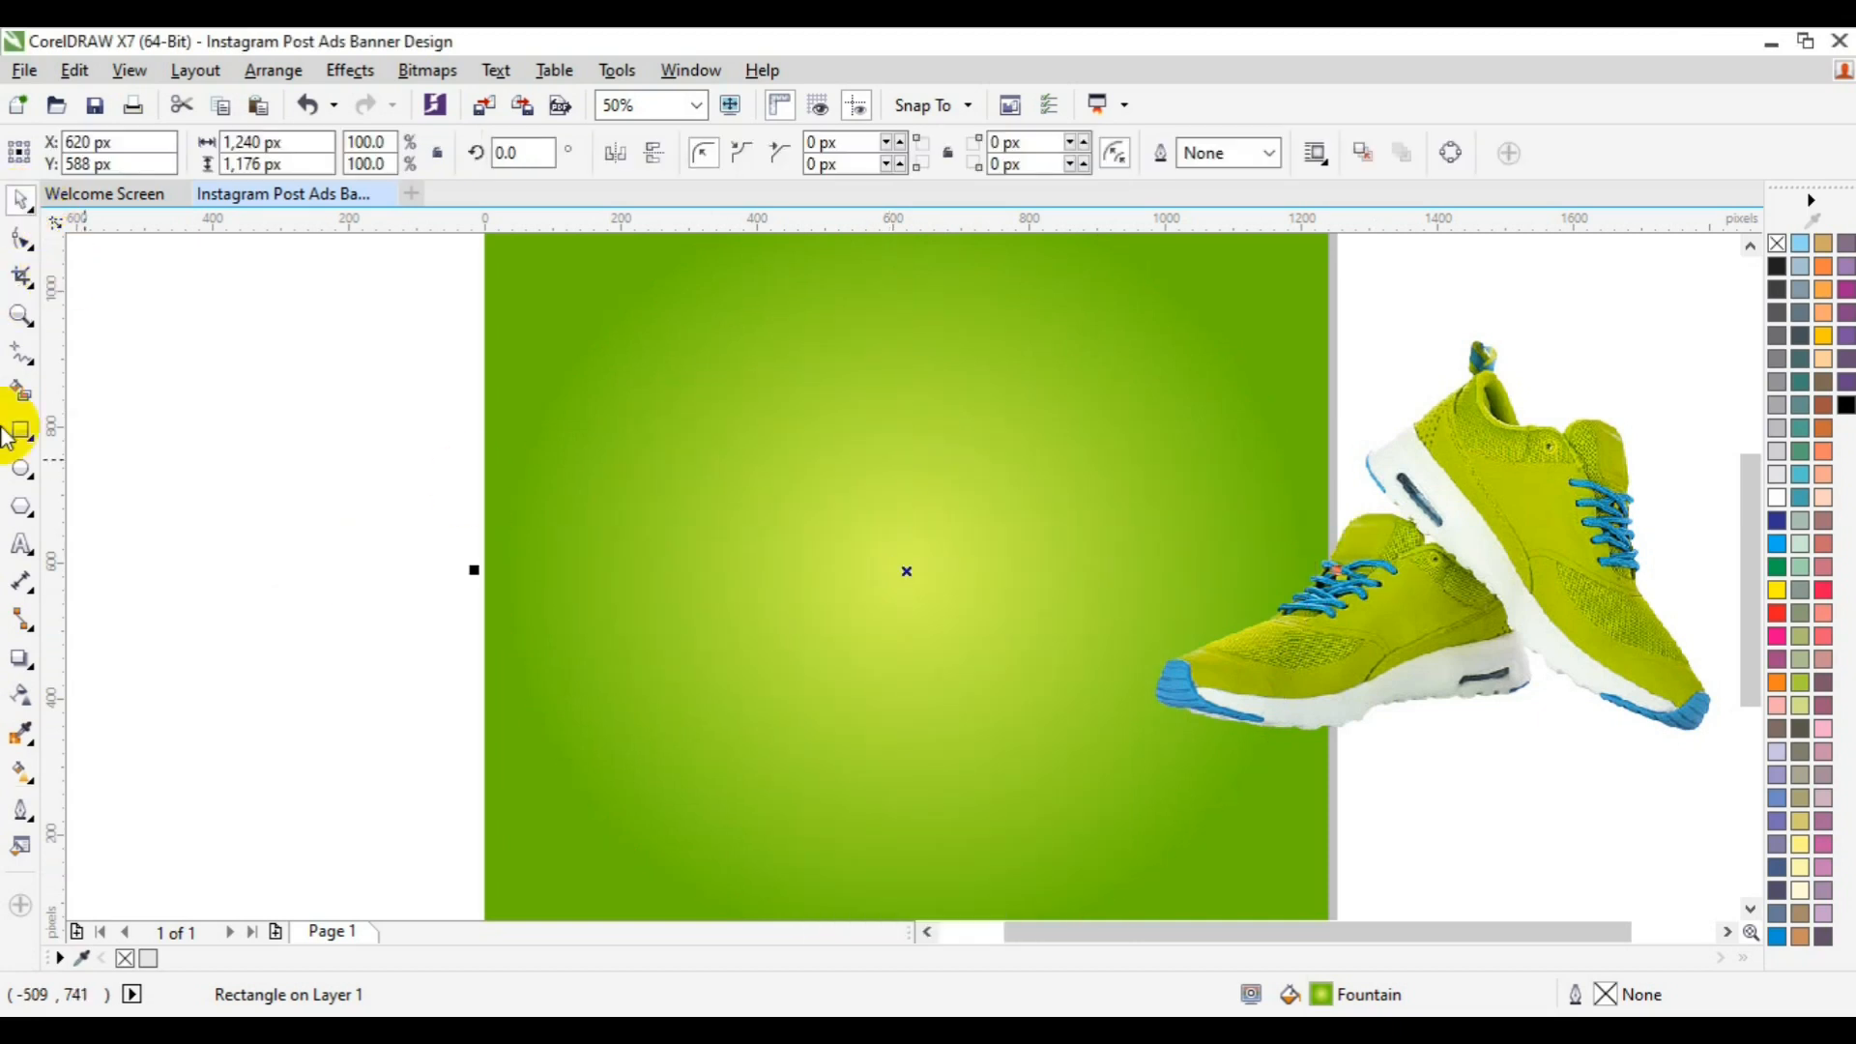
# Step: Centre the shoe image on the page over the green gradient background
pyautogui.click(20, 315)
pyautogui.click(187, 160)
pyautogui.press('space')
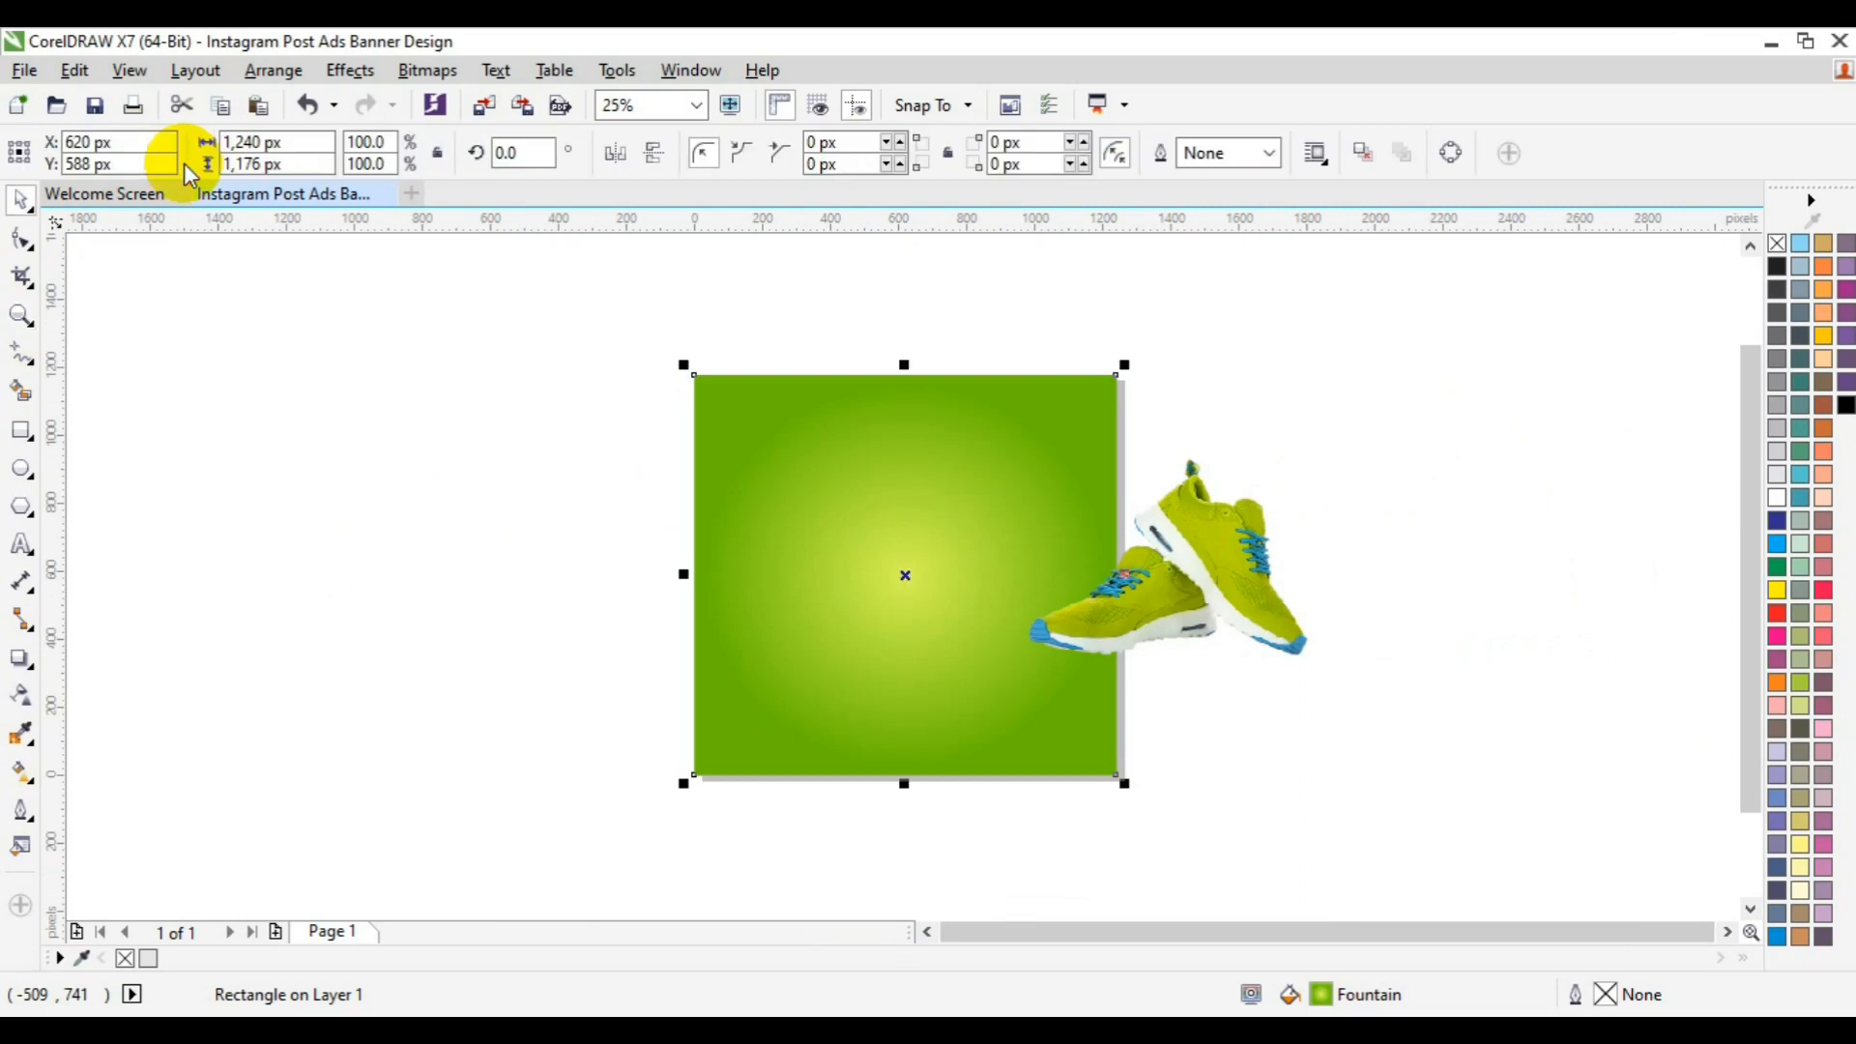
pyautogui.click(1169, 531)
pyautogui.press('p')
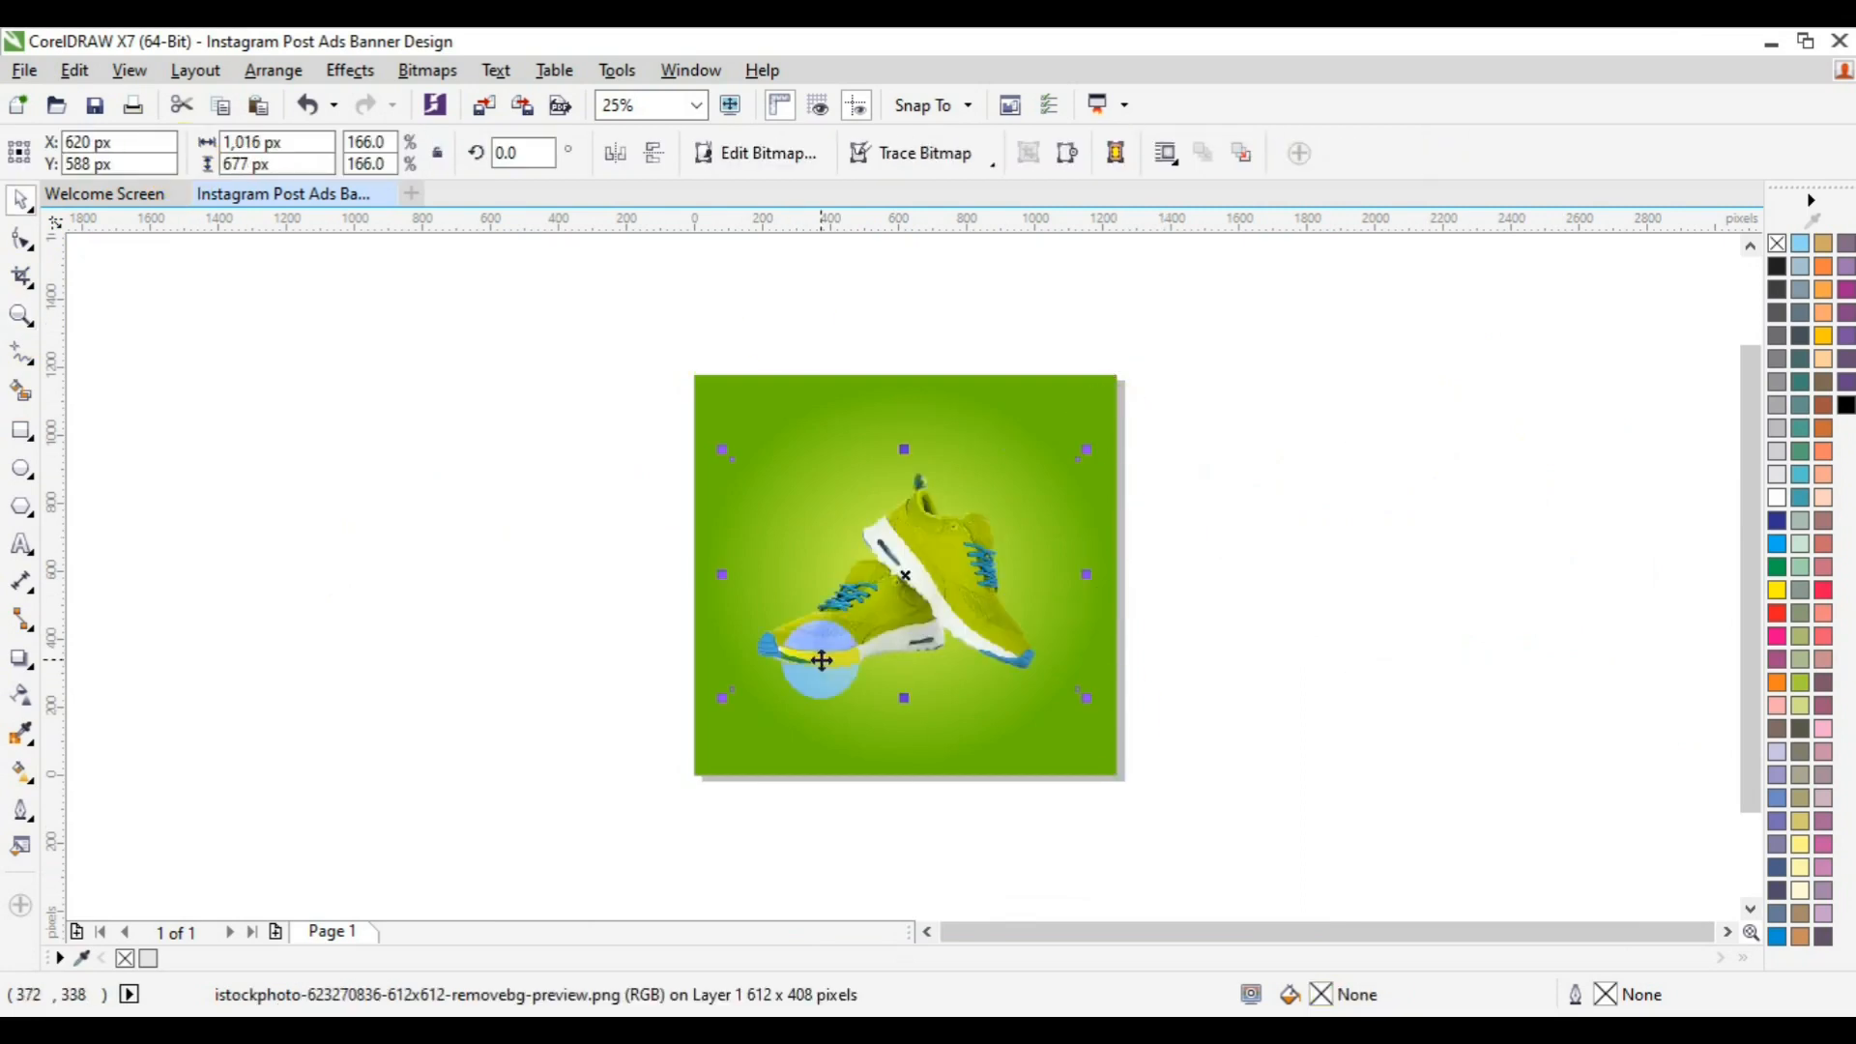
# Step: Trim the empty margin left of the shoes by moving the image's left edge nodes inward about 70 px
pyautogui.click(21, 315)
pyautogui.click(914, 623)
pyautogui.press('space')
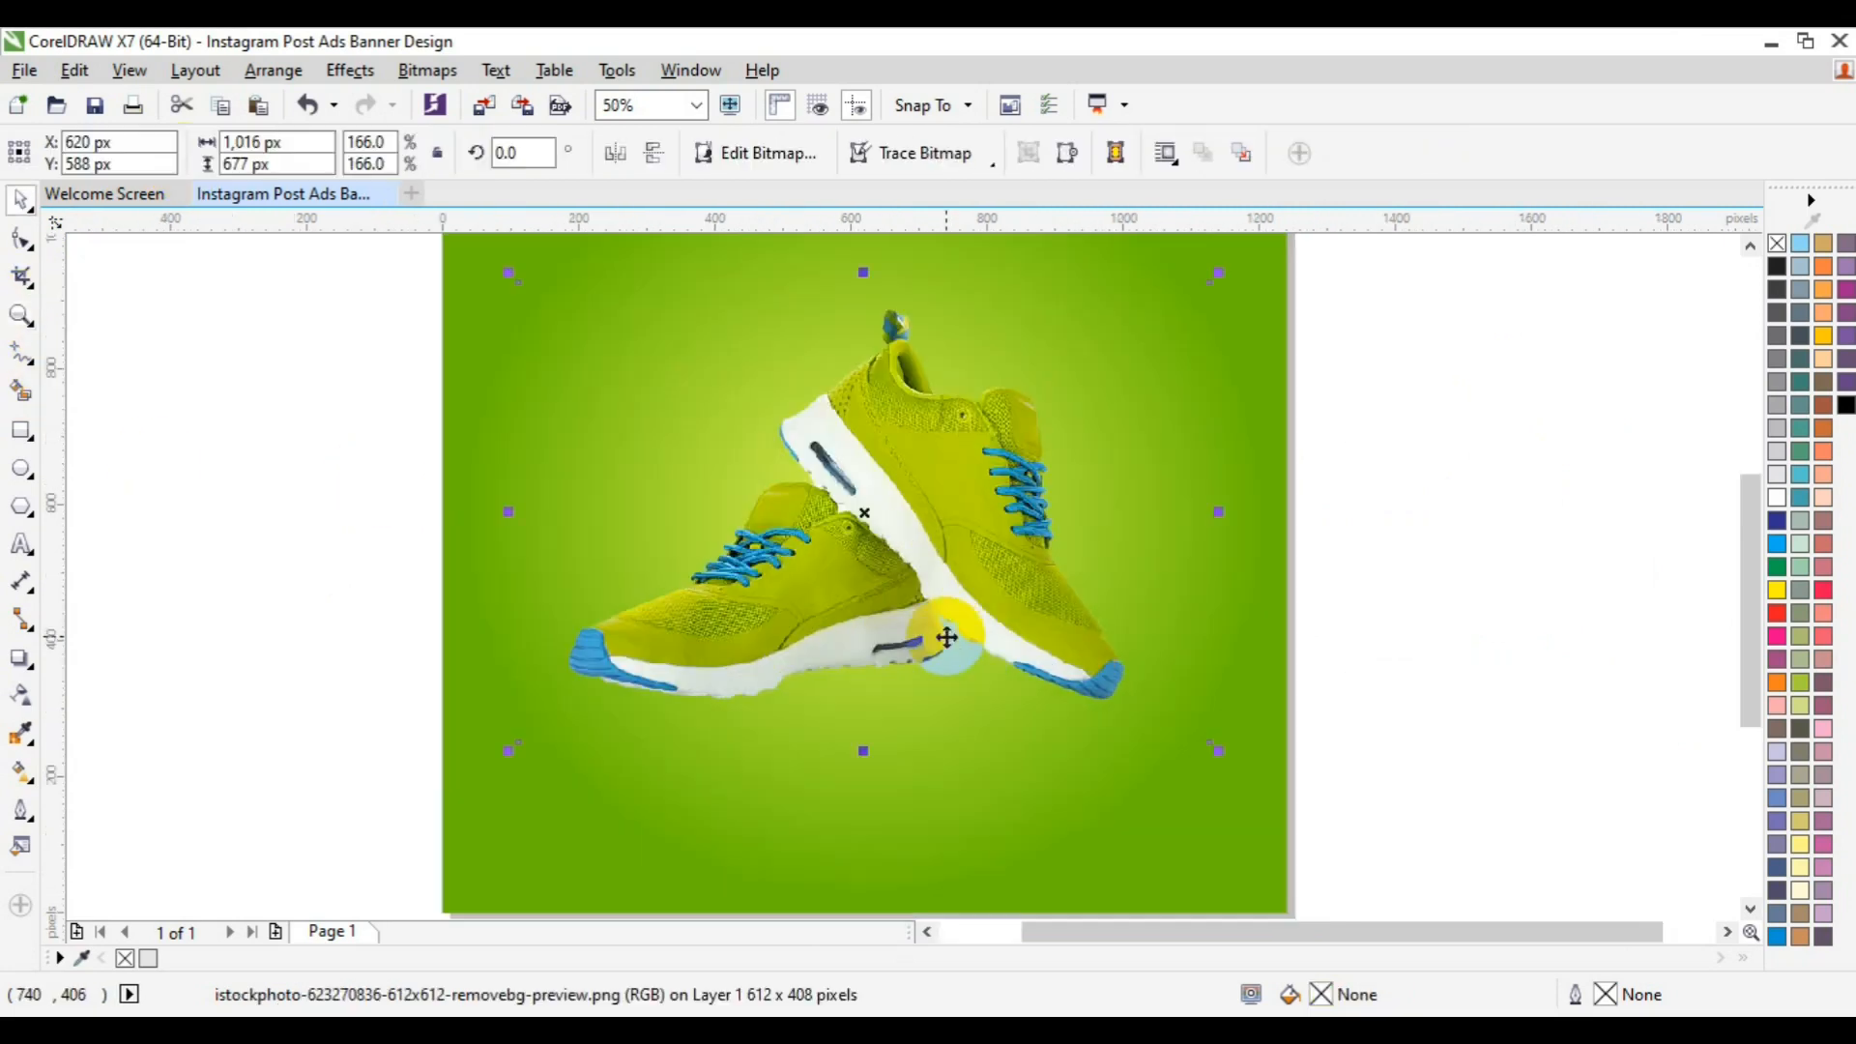
pyautogui.click(21, 253)
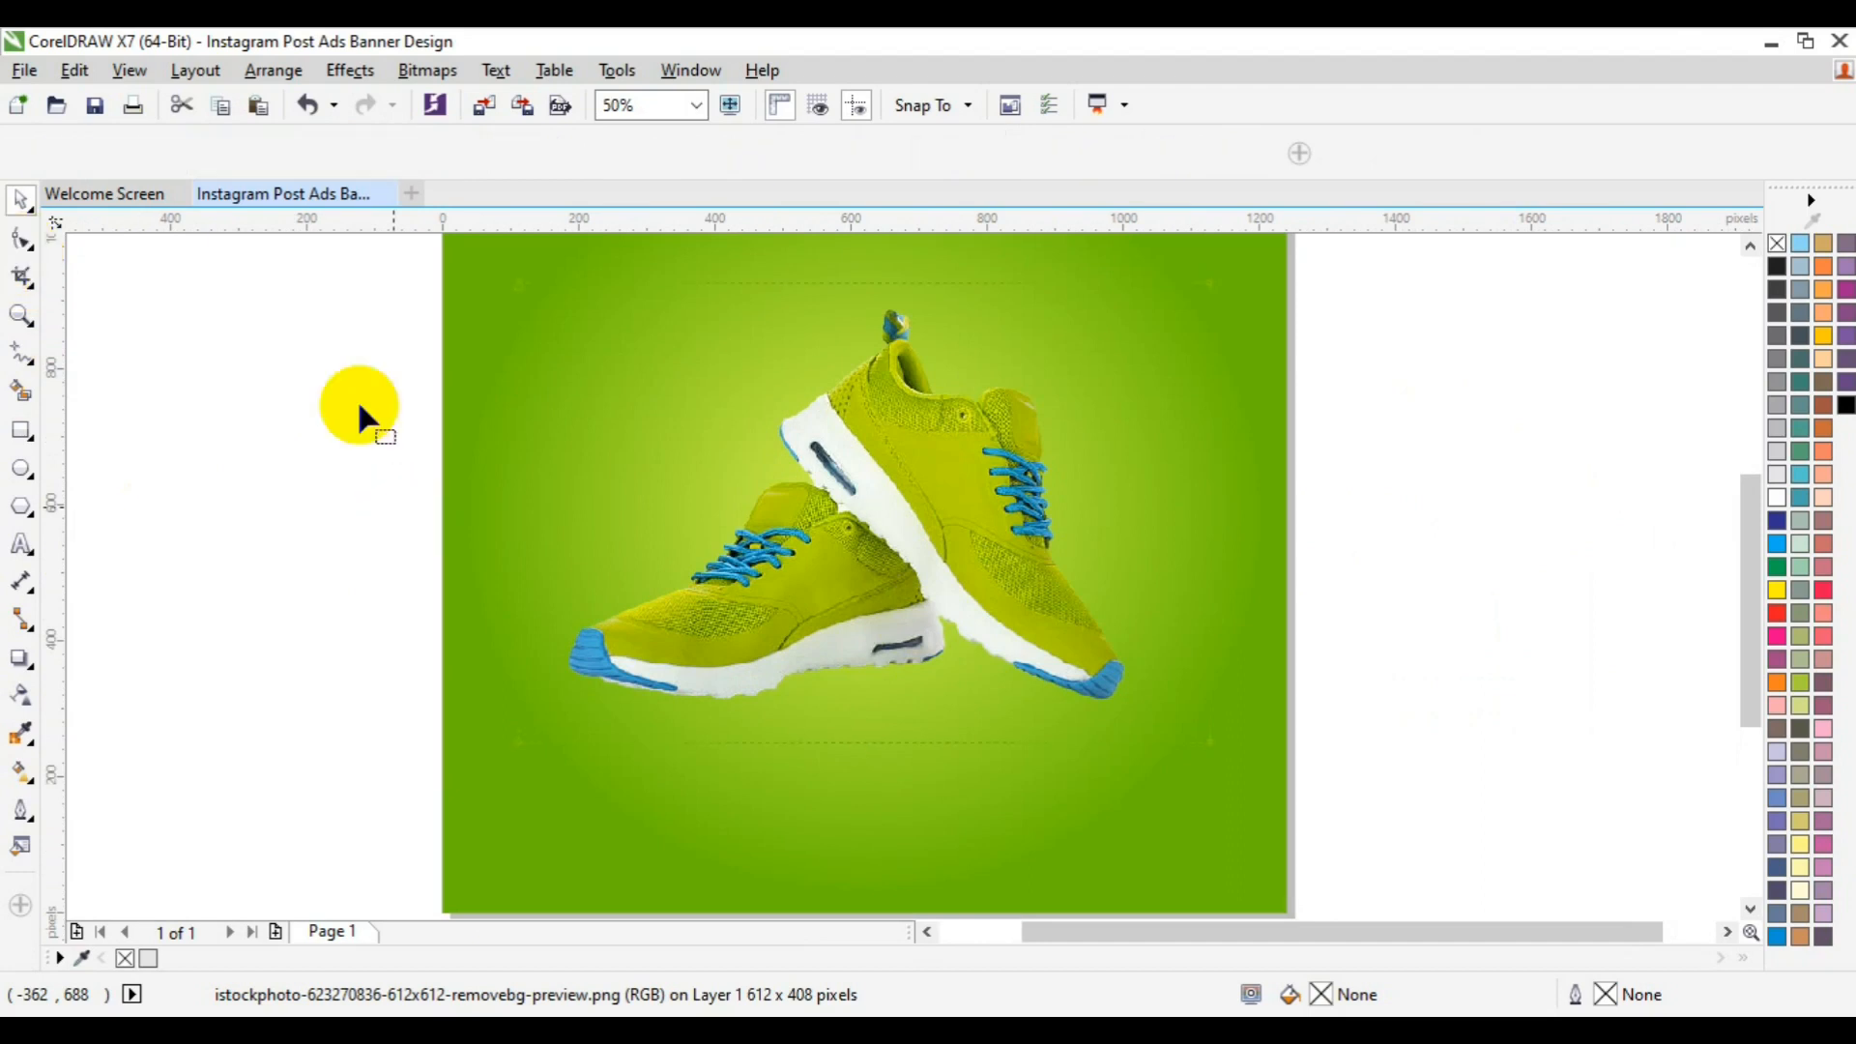
pyautogui.moveTo(406, 234); pyautogui.dragTo(629, 779)
pyautogui.press('Right')
pyautogui.press('Right')
pyautogui.press('Right')
pyautogui.press('Right')
pyautogui.press('Right')
pyautogui.press('Right')
pyautogui.press('Right')
pyautogui.press('Right')
pyautogui.press('Right')
pyautogui.press('Right')
pyautogui.press('Right')
pyautogui.press('Right')
pyautogui.press('Right')
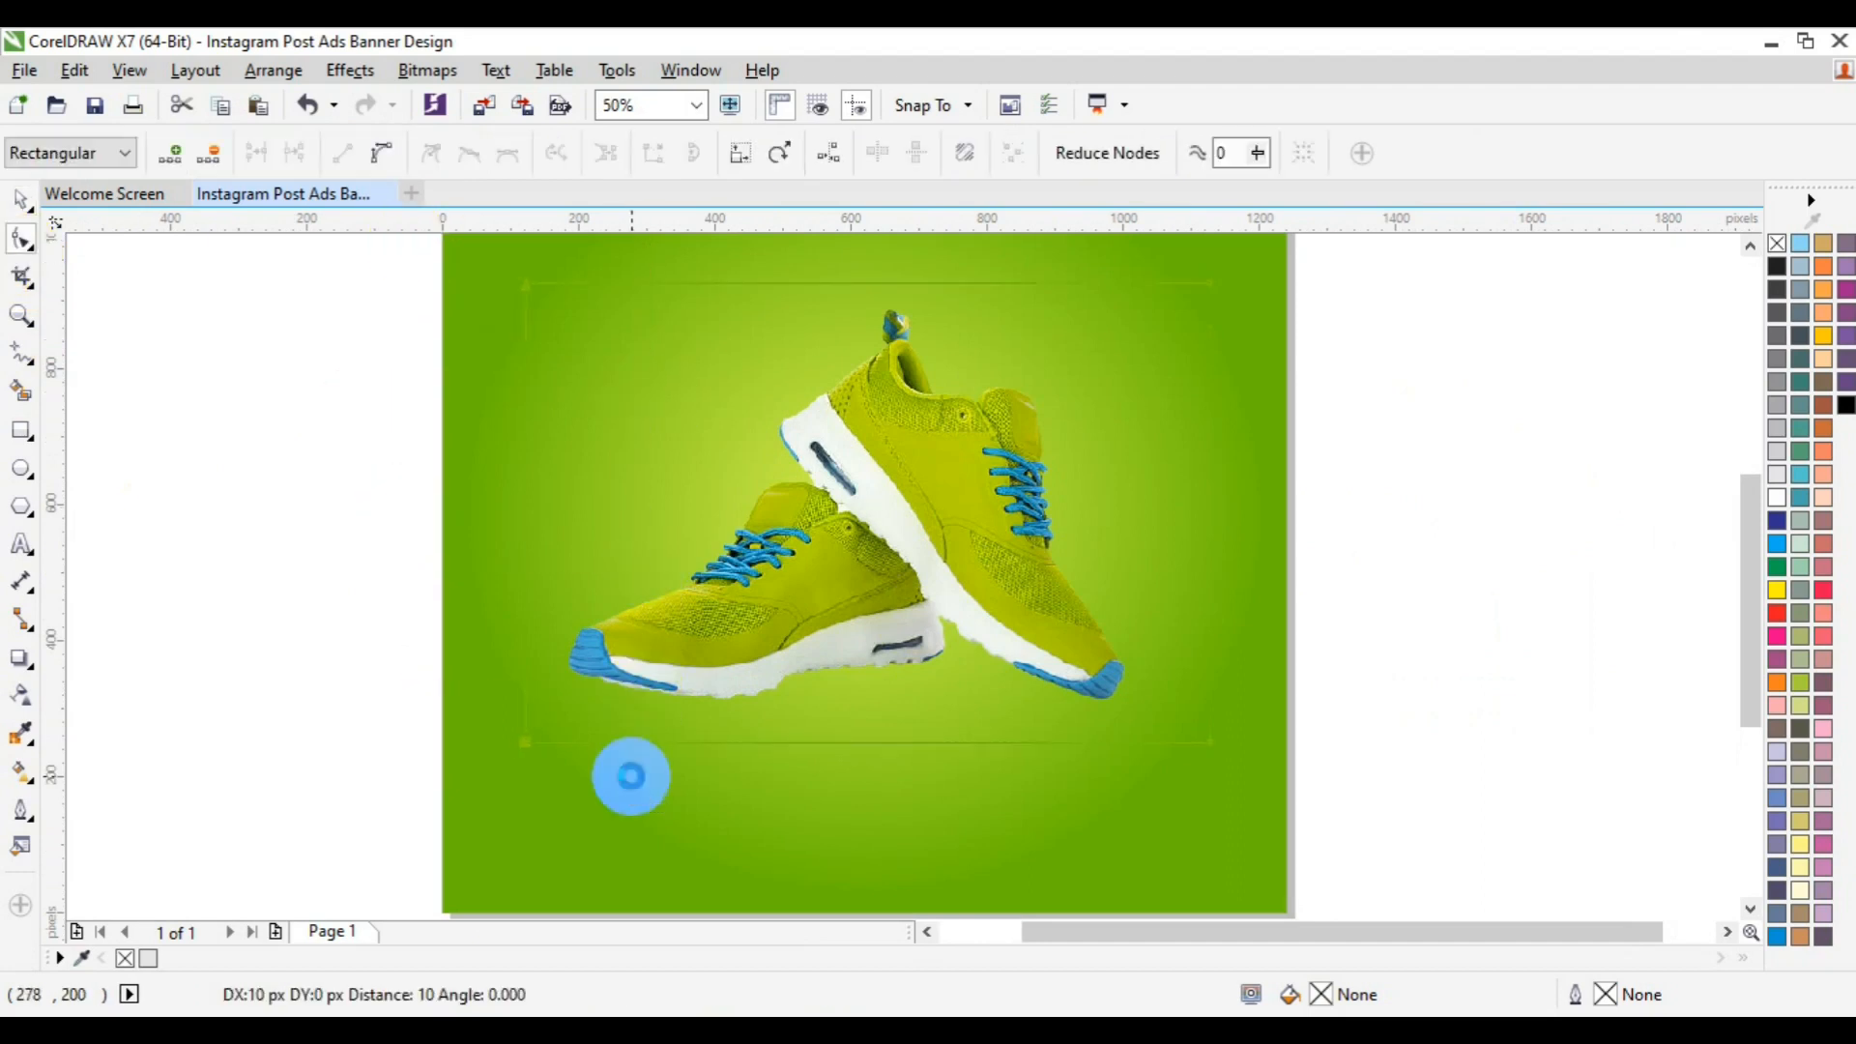
pyautogui.hotkey('ctrl', 'z')
pyautogui.press('Right')
pyautogui.press('Right')
pyautogui.press('Right')
pyautogui.press('Right')
pyautogui.press('Right')
pyautogui.press('Right')
pyautogui.press('Right')
pyautogui.press('Left')
pyautogui.click(995, 509)
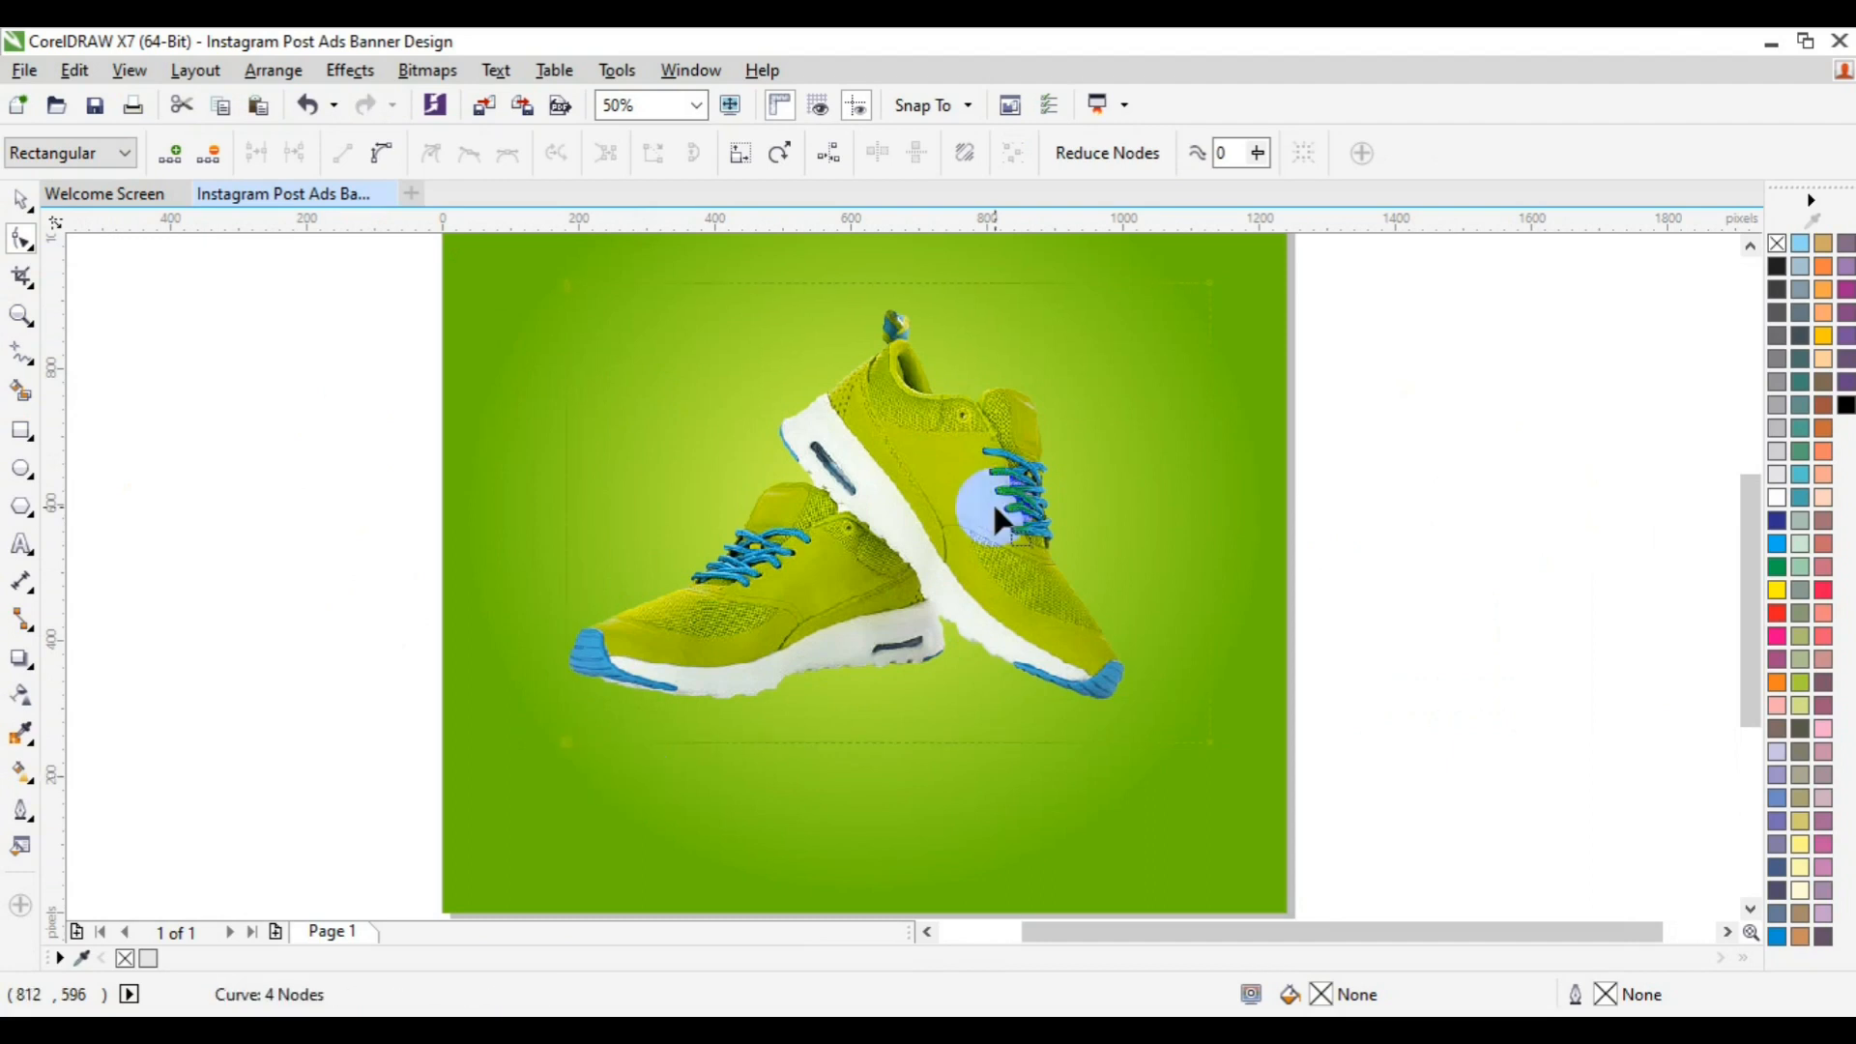
# Step: Trim the shoe image's empty margins by moving its right edge nodes inward about 120 px and its bottom nodes up 40 px
pyautogui.moveTo(1402, 290); pyautogui.dragTo(1112, 807)
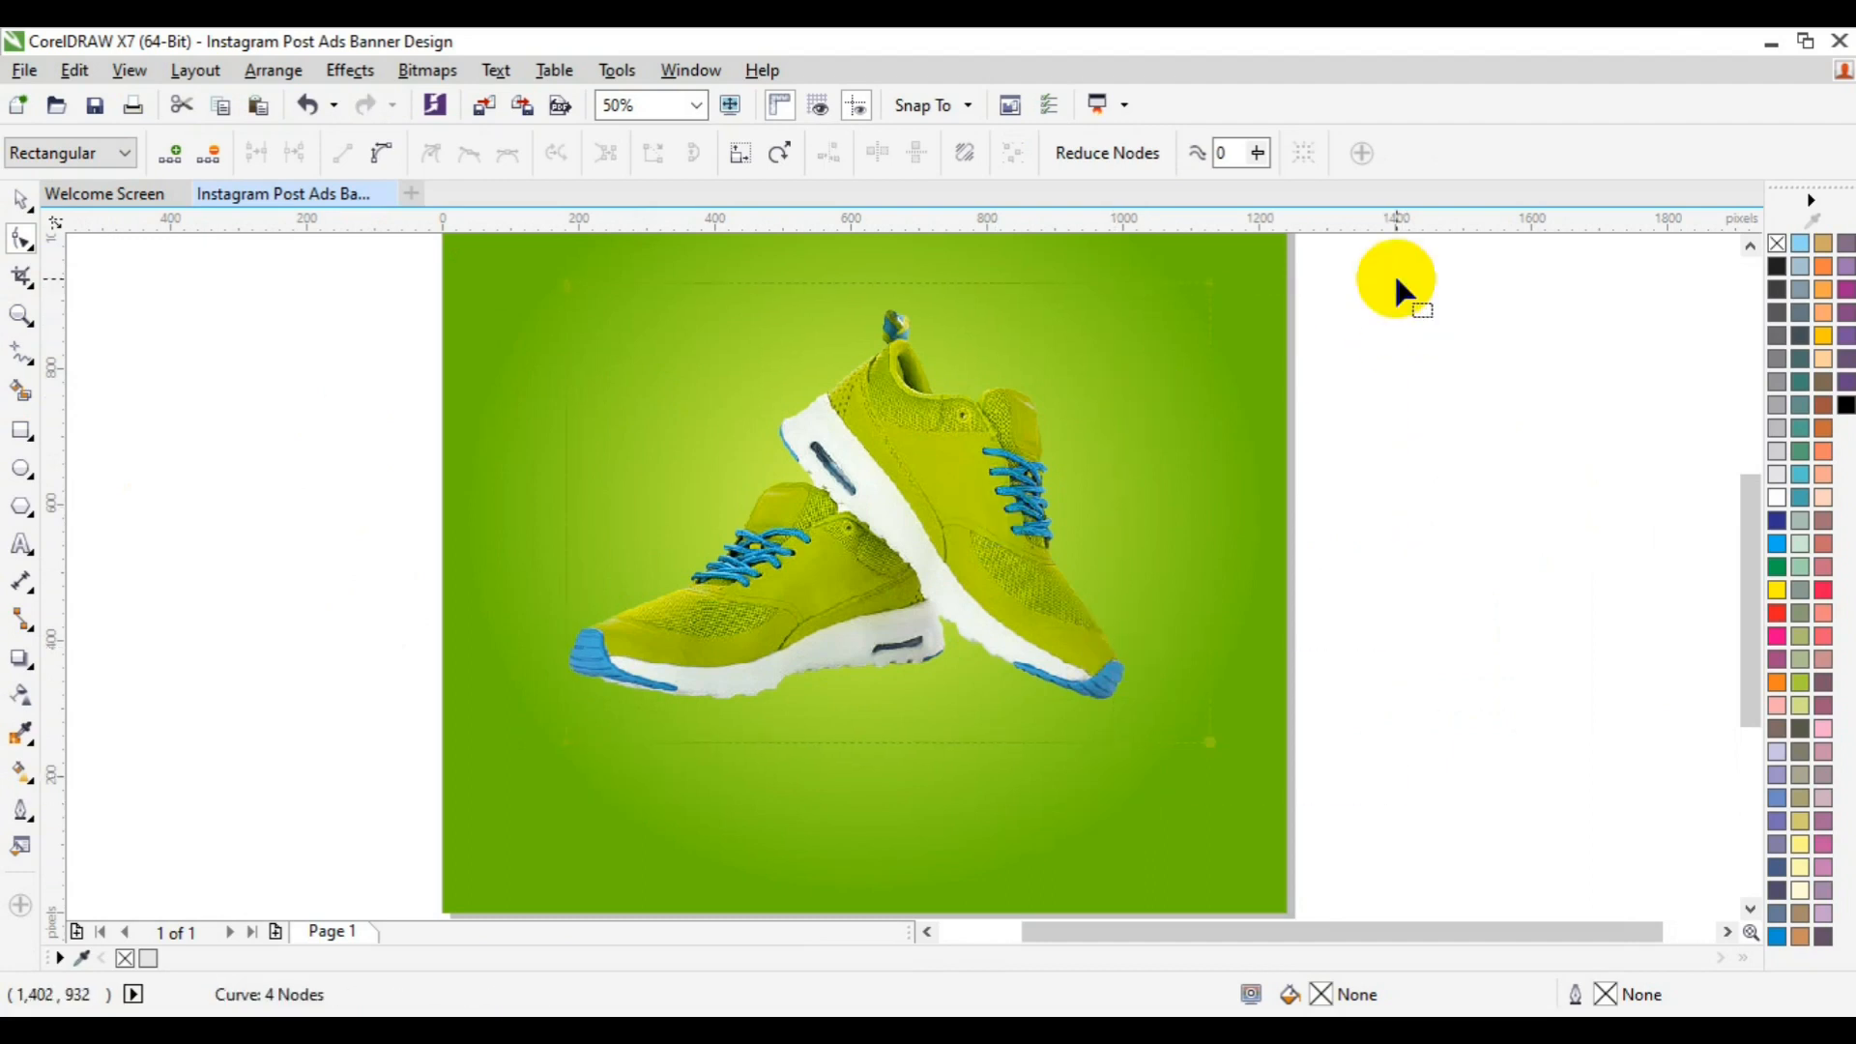
pyautogui.moveTo(1398, 259); pyautogui.dragTo(1090, 839)
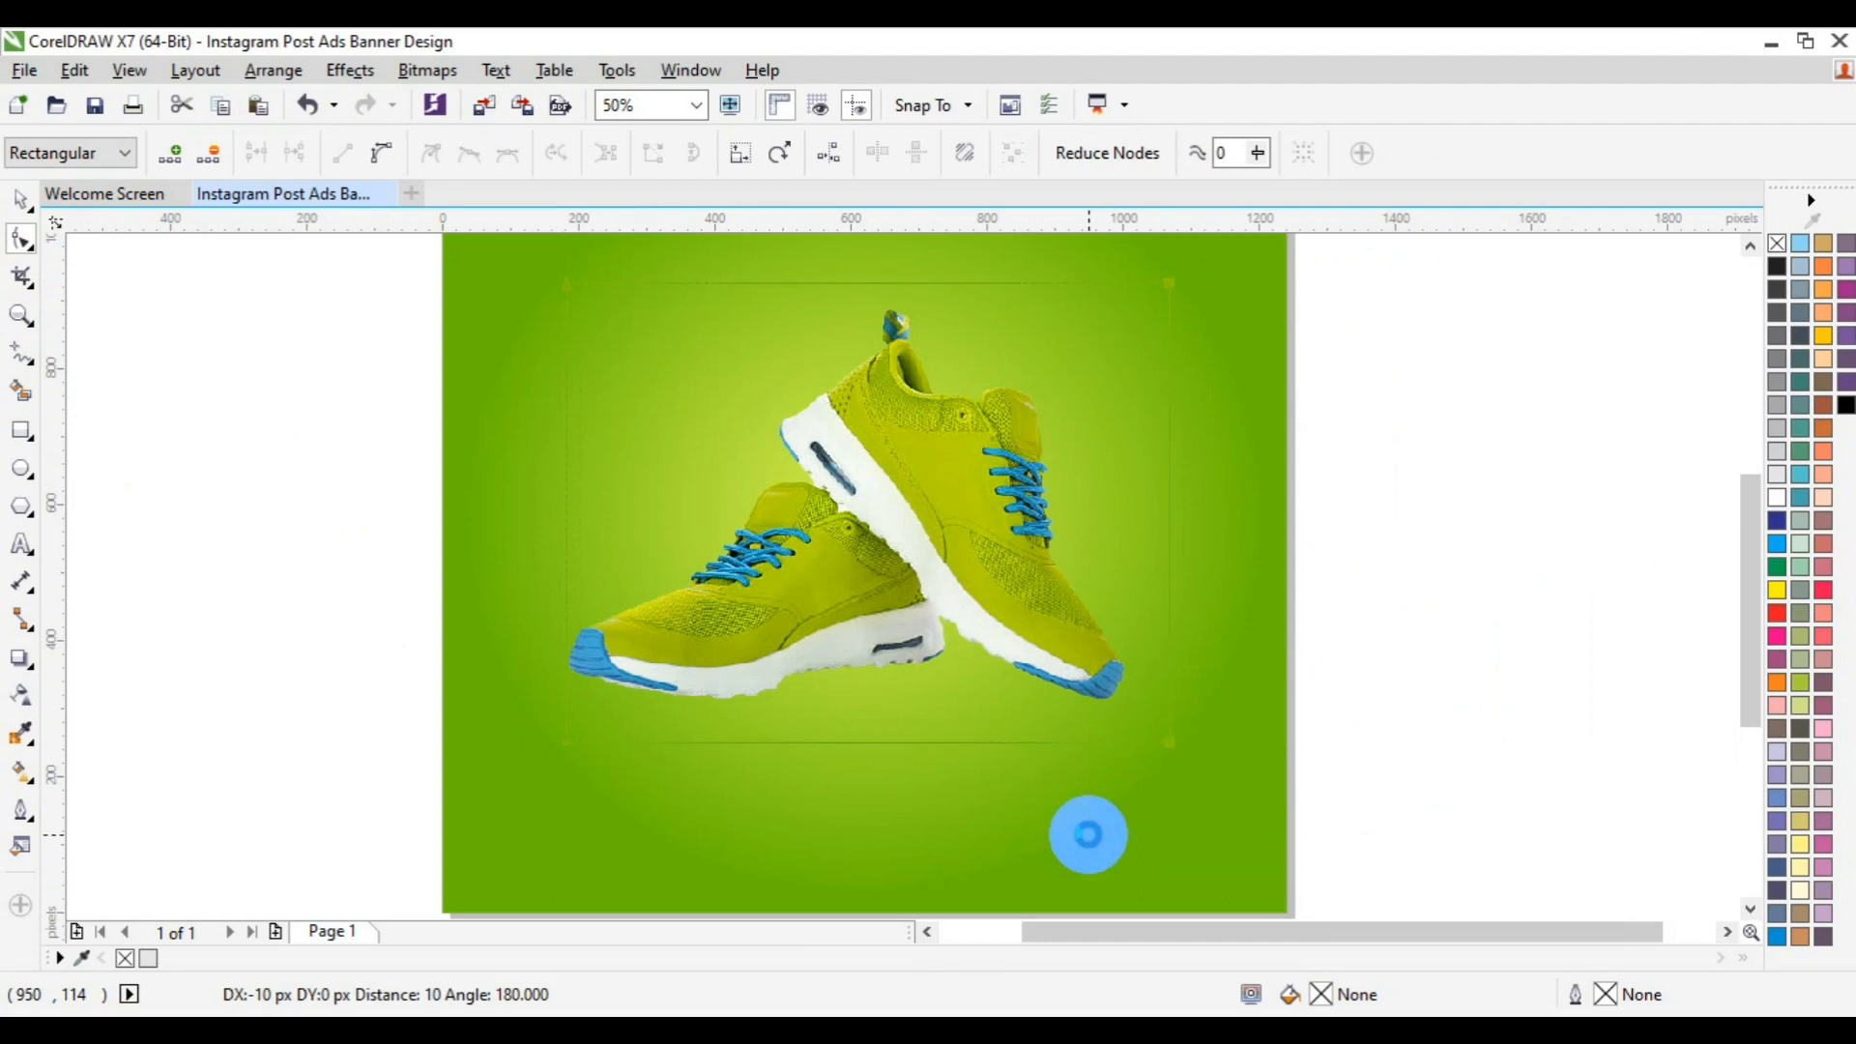
pyautogui.moveTo(426, 720); pyautogui.dragTo(1330, 779)
pyautogui.press('Up')
pyautogui.press('Up')
pyautogui.press('Up')
pyautogui.press('Up')
pyautogui.press('space')
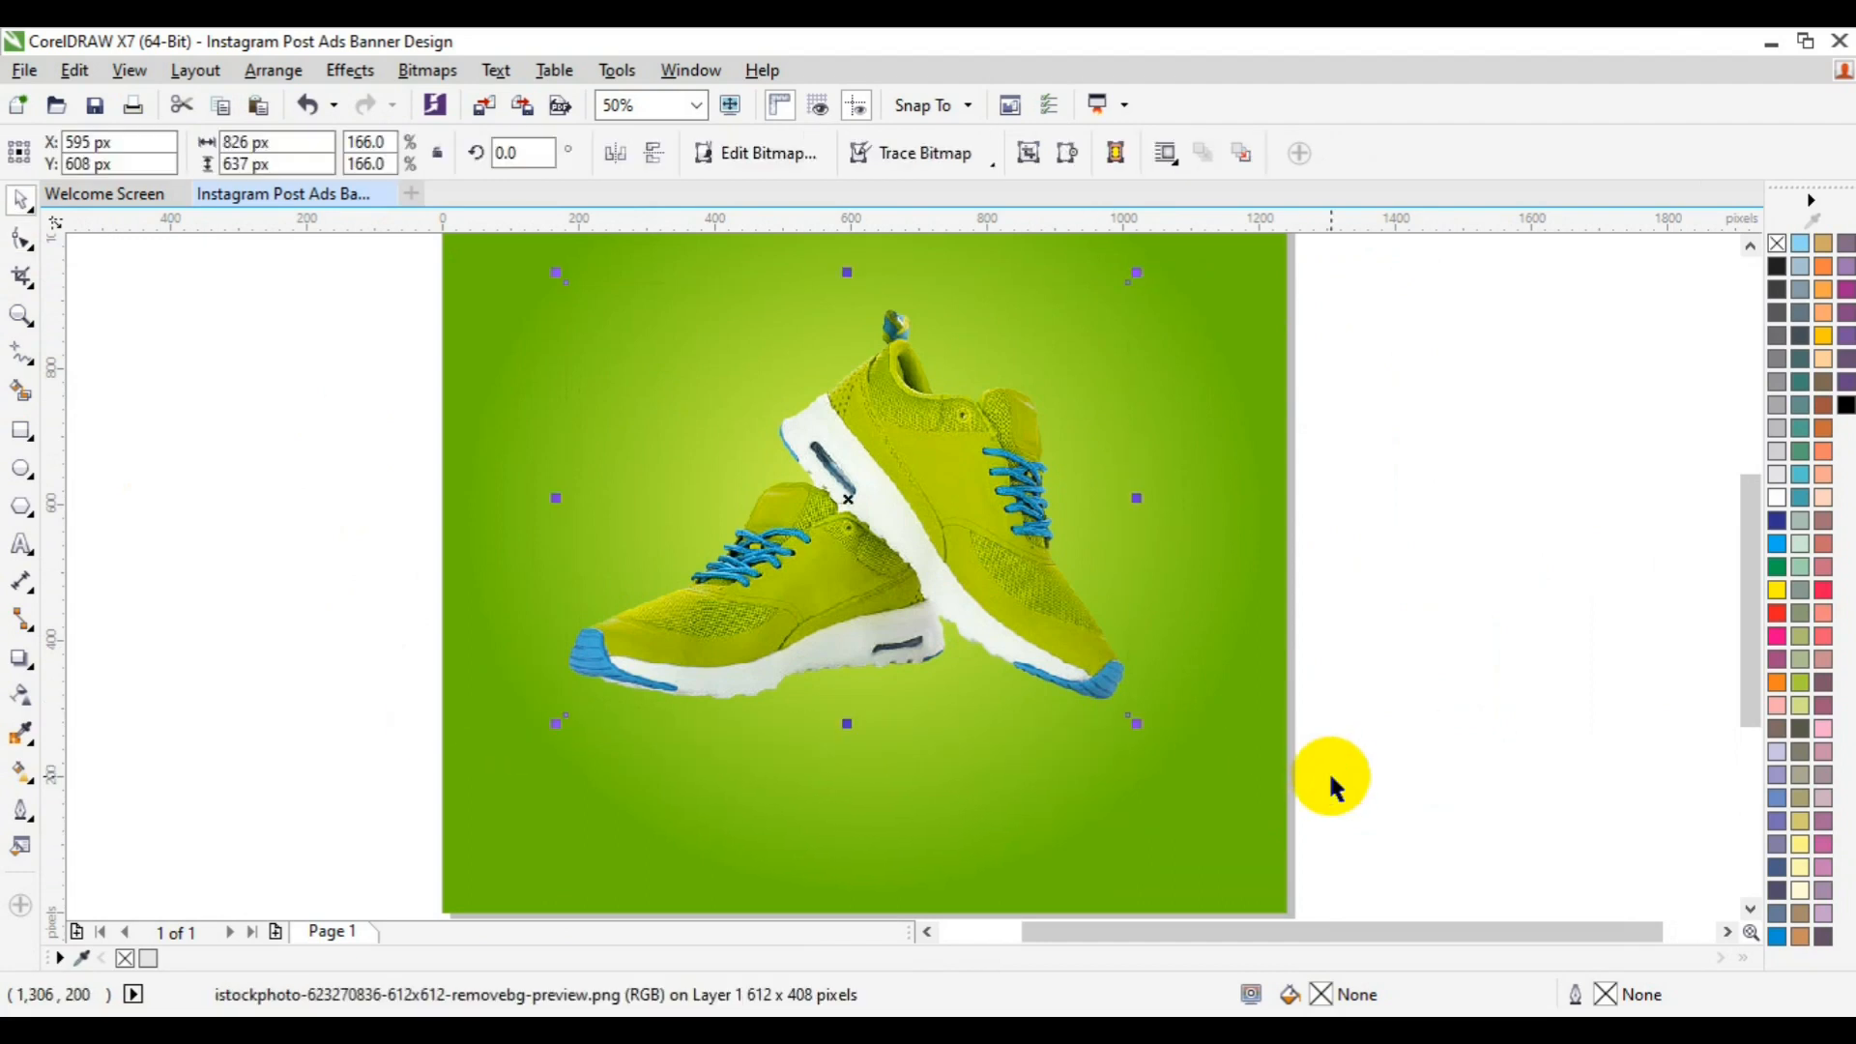
# Step: Select the green background rectangle and open its gradient fill for editing
pyautogui.click(21, 315)
pyautogui.click(195, 161)
pyautogui.press('space')
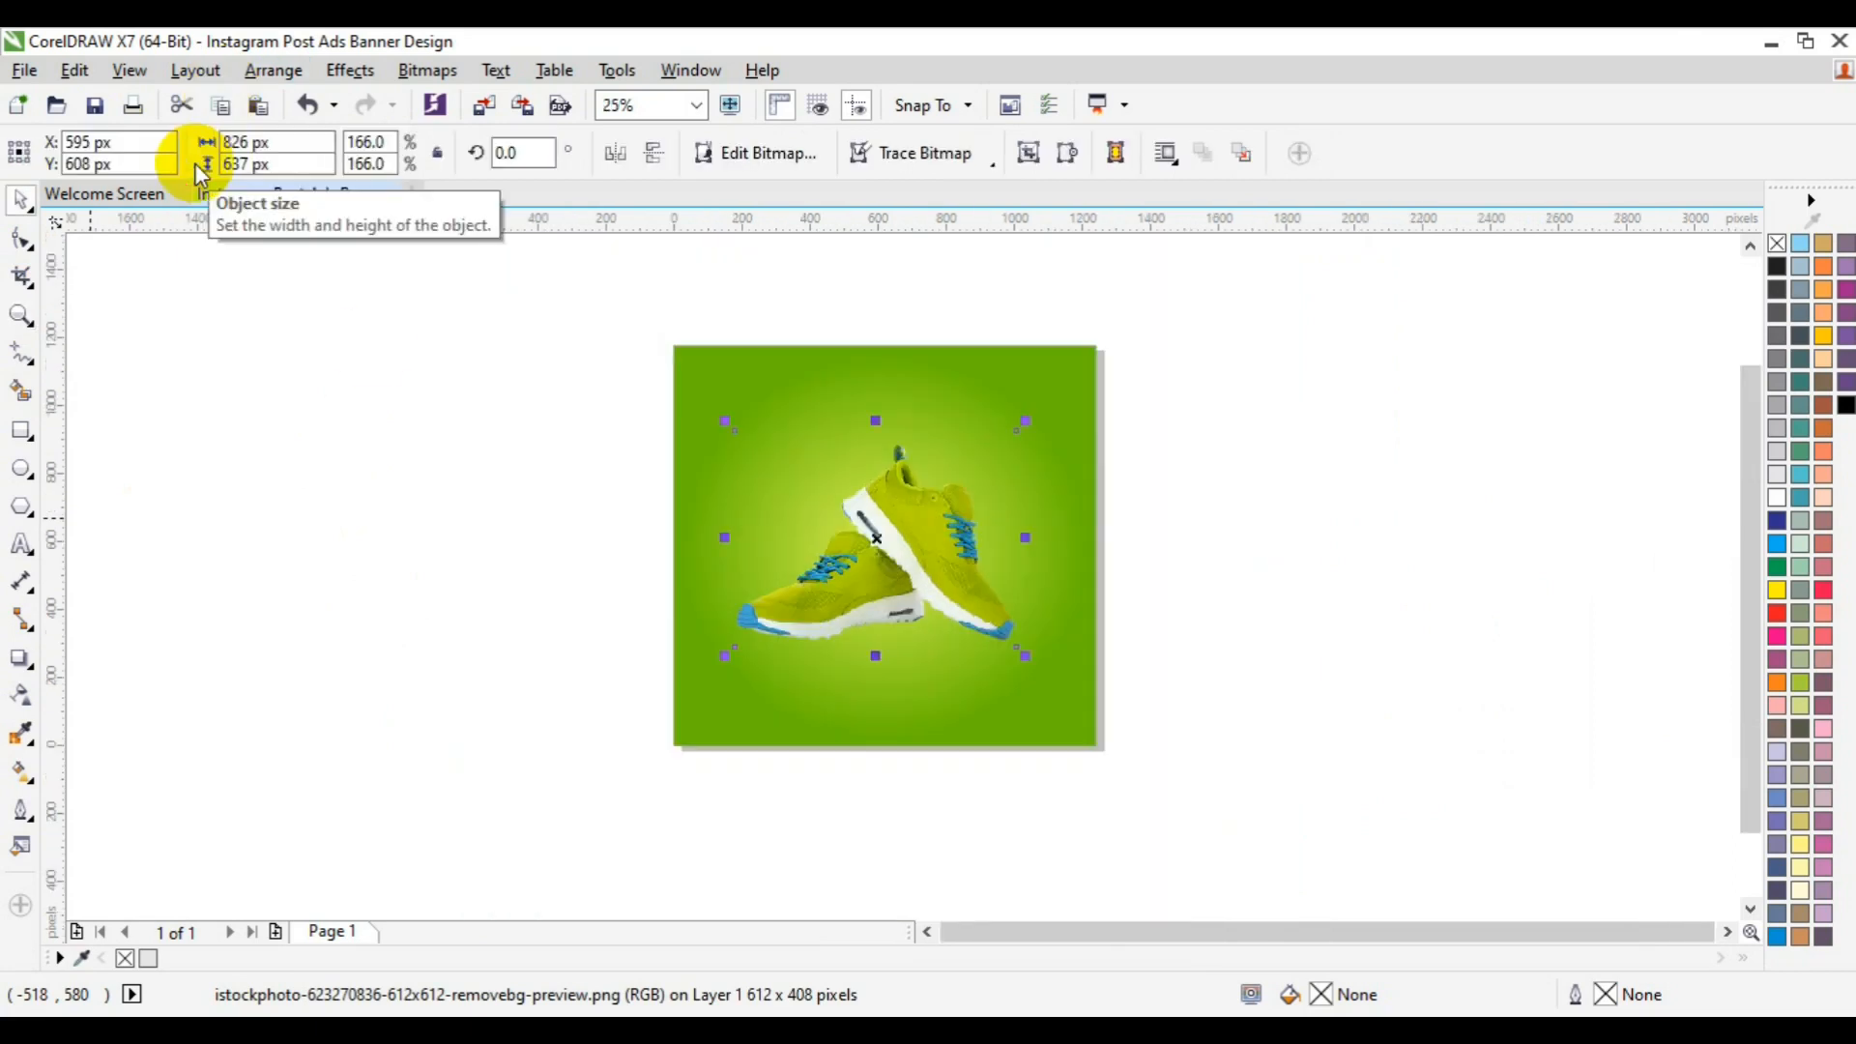
pyautogui.click(706, 367)
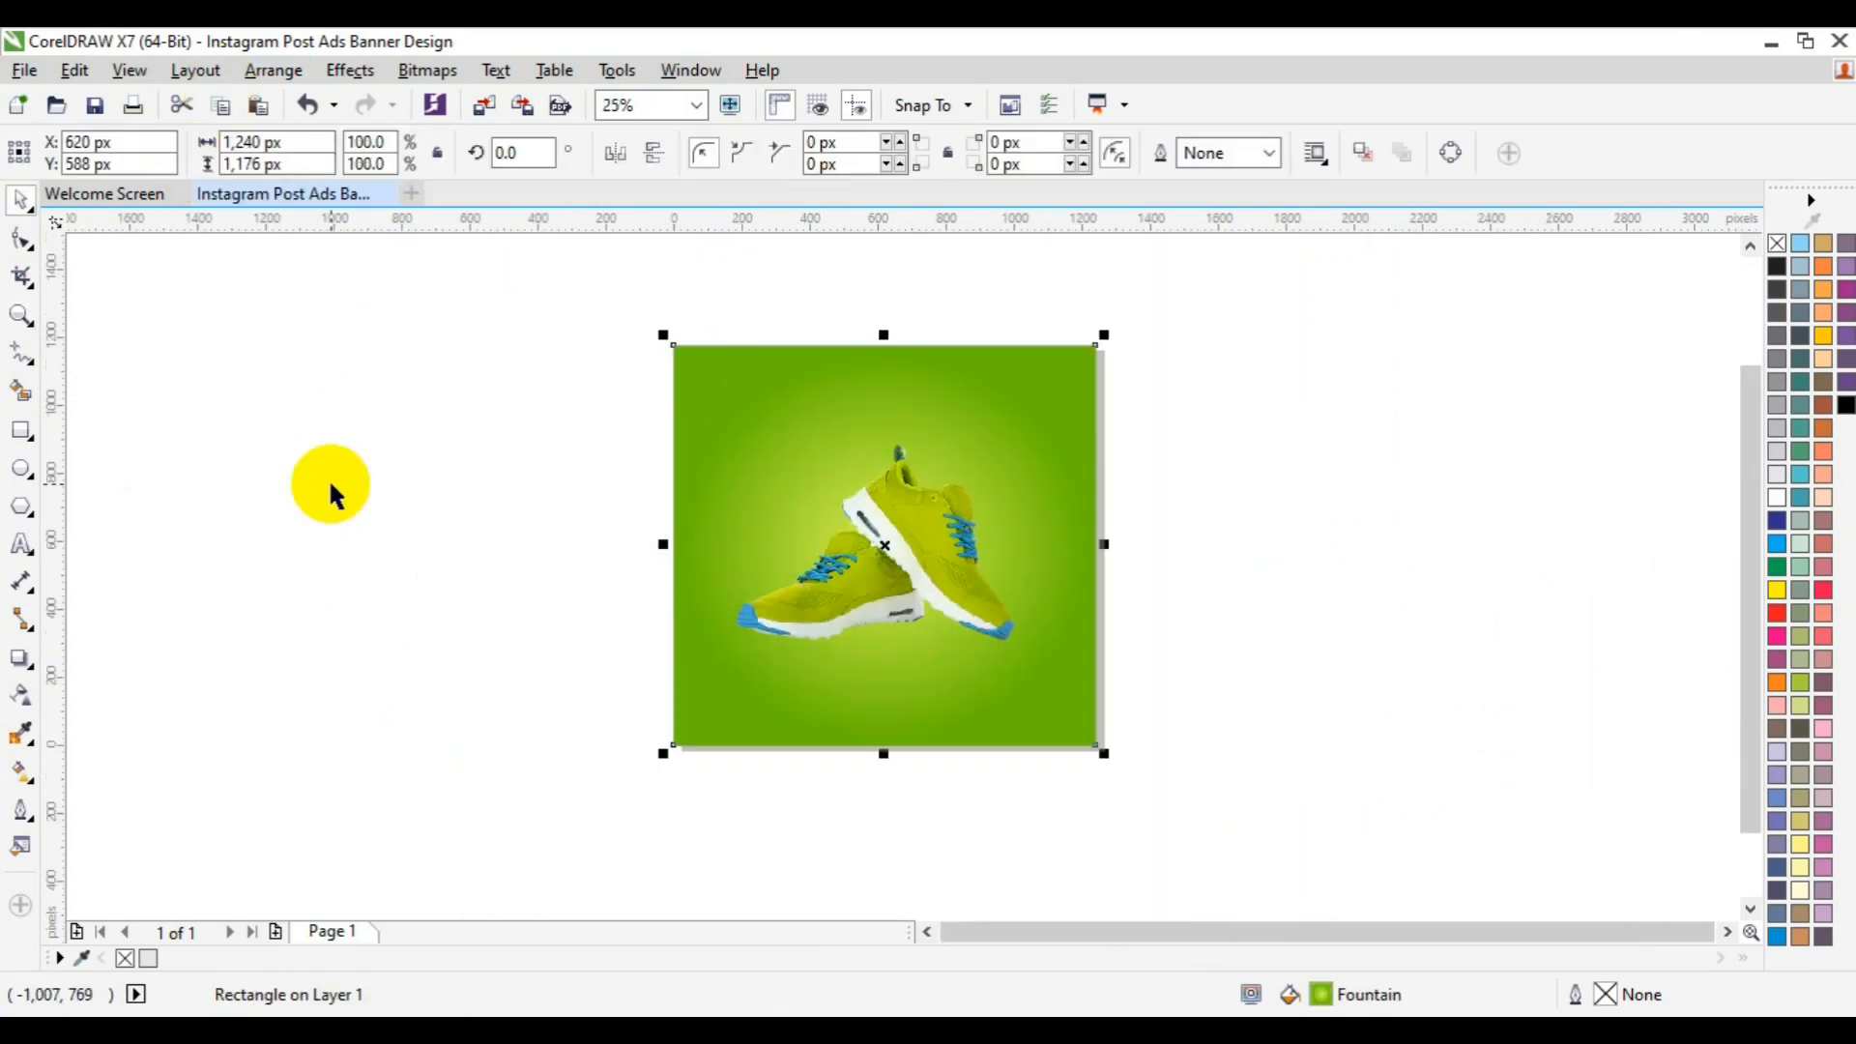
pyautogui.click(21, 771)
pyautogui.click(902, 544)
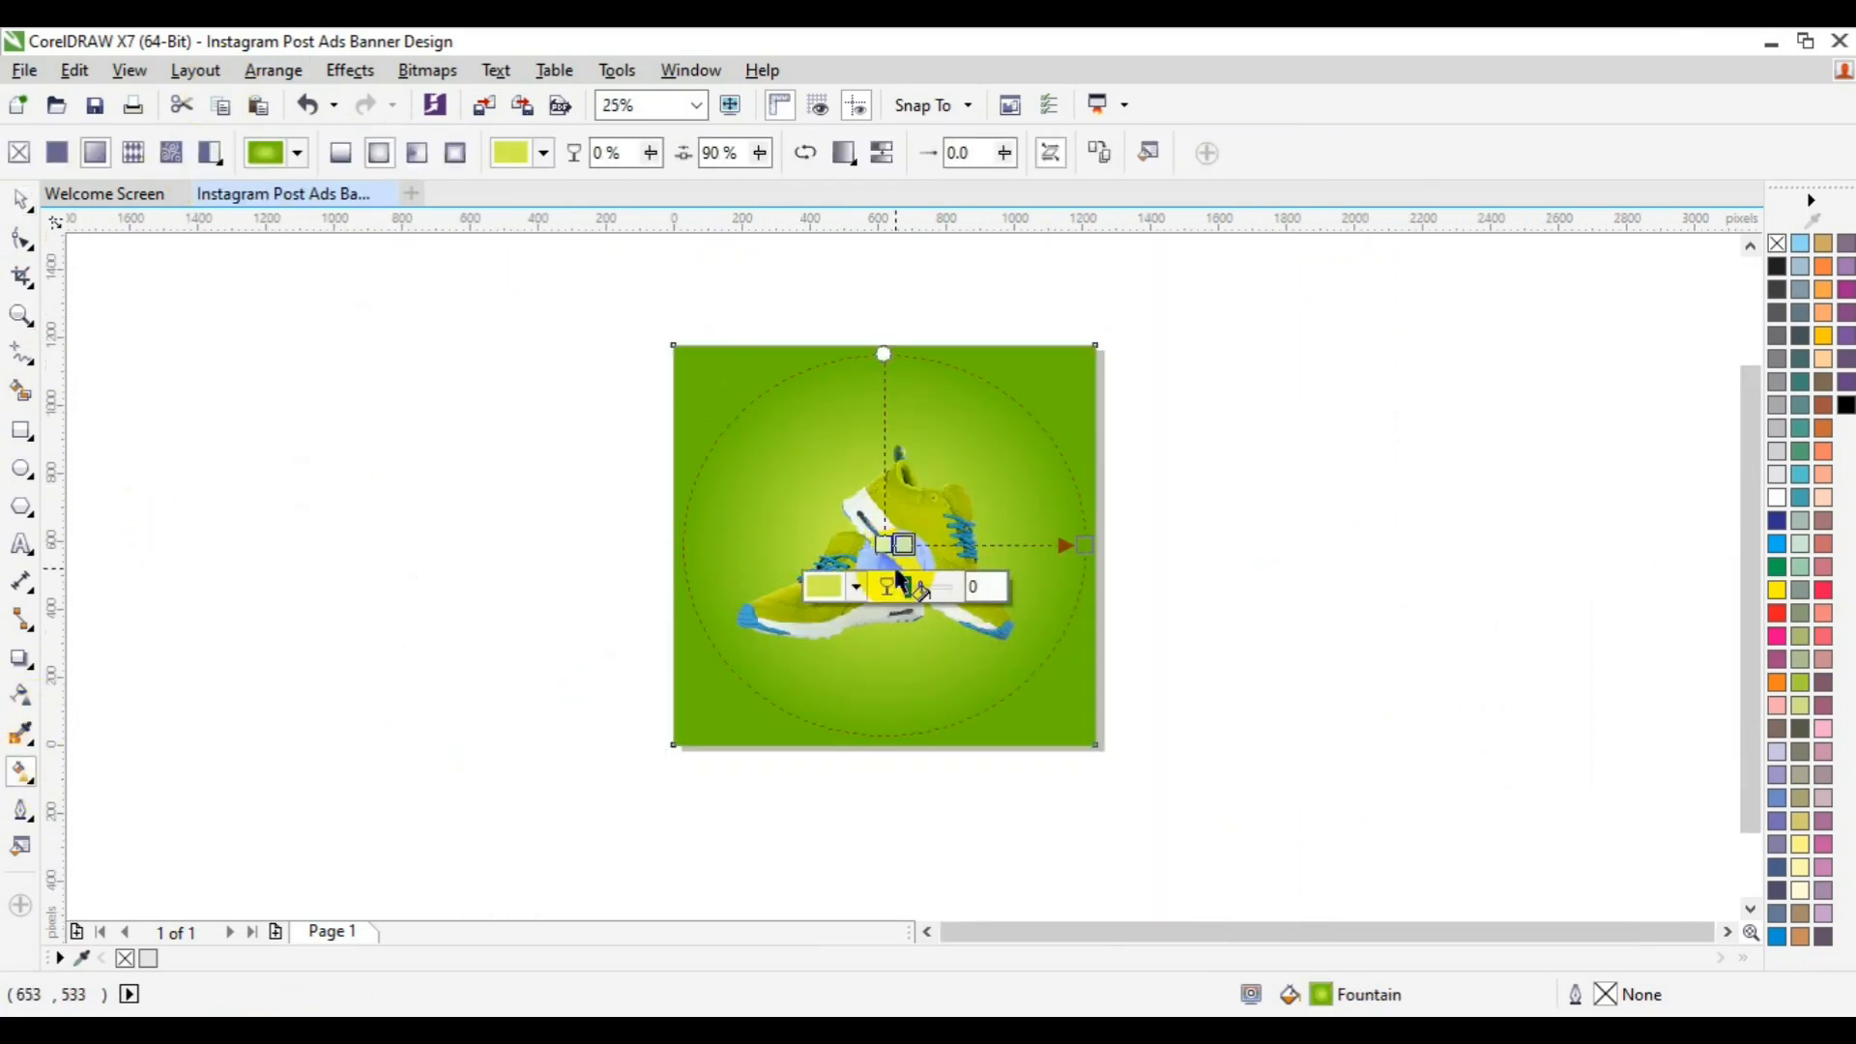
pyautogui.click(920, 590)
pyautogui.click(913, 644)
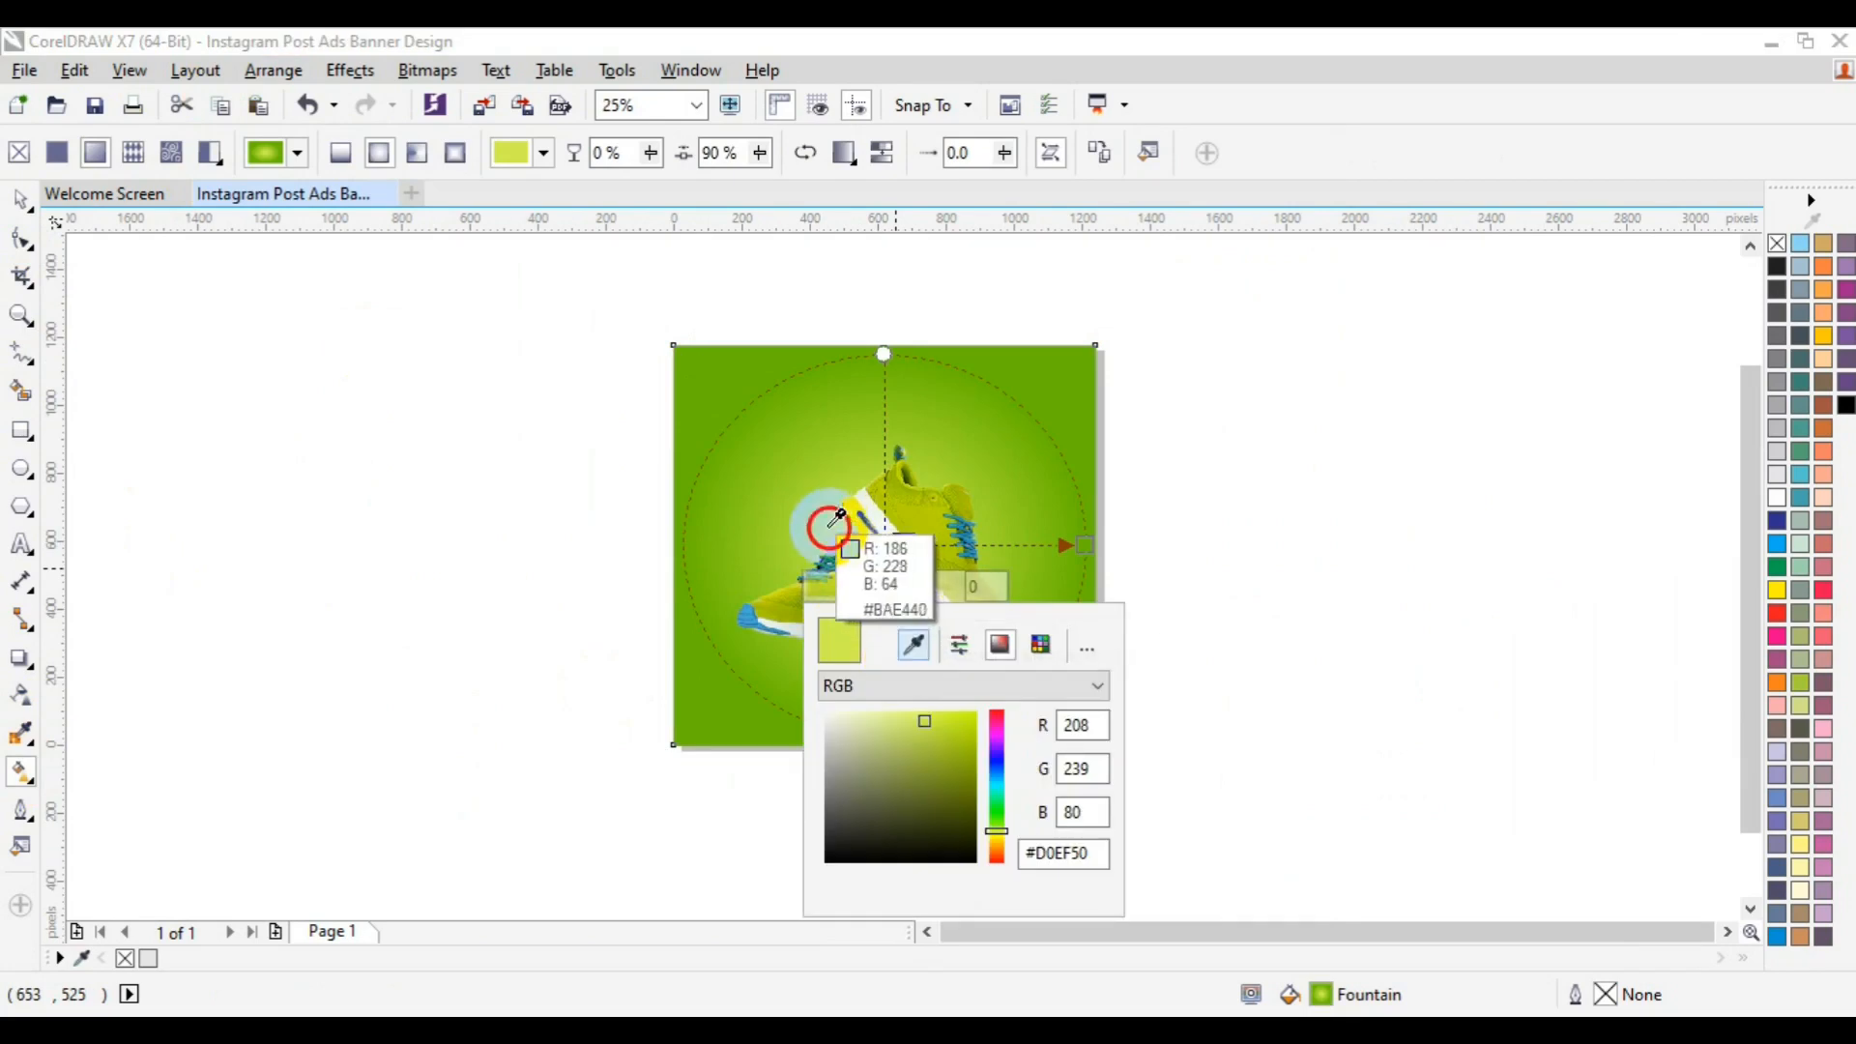
pyautogui.click(831, 528)
pyautogui.click(821, 543)
pyautogui.hotkey('ctrl', 'z')
pyautogui.hotkey('ctrl', 'z')
# Step: Set the gradient's centre colour to #E2FF52 and move its midpoint slightly outward
pyautogui.click(883, 545)
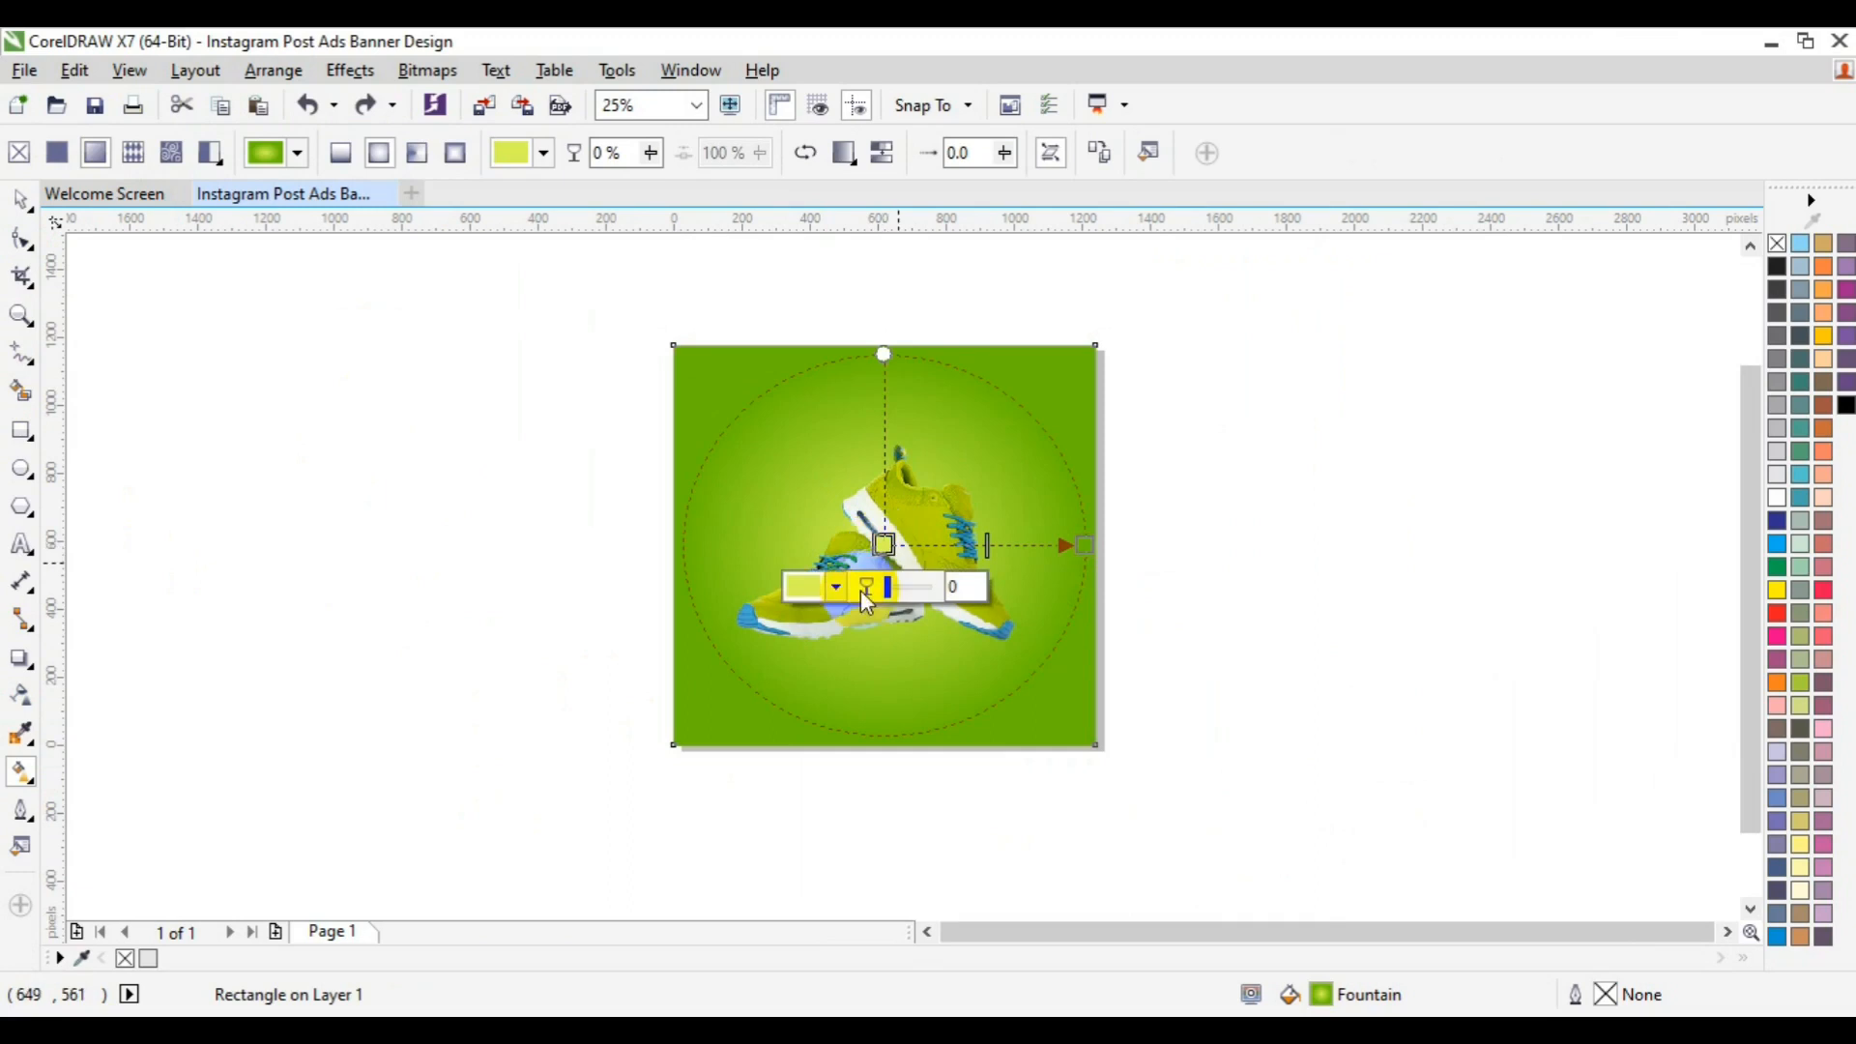
pyautogui.click(832, 588)
pyautogui.click(904, 718)
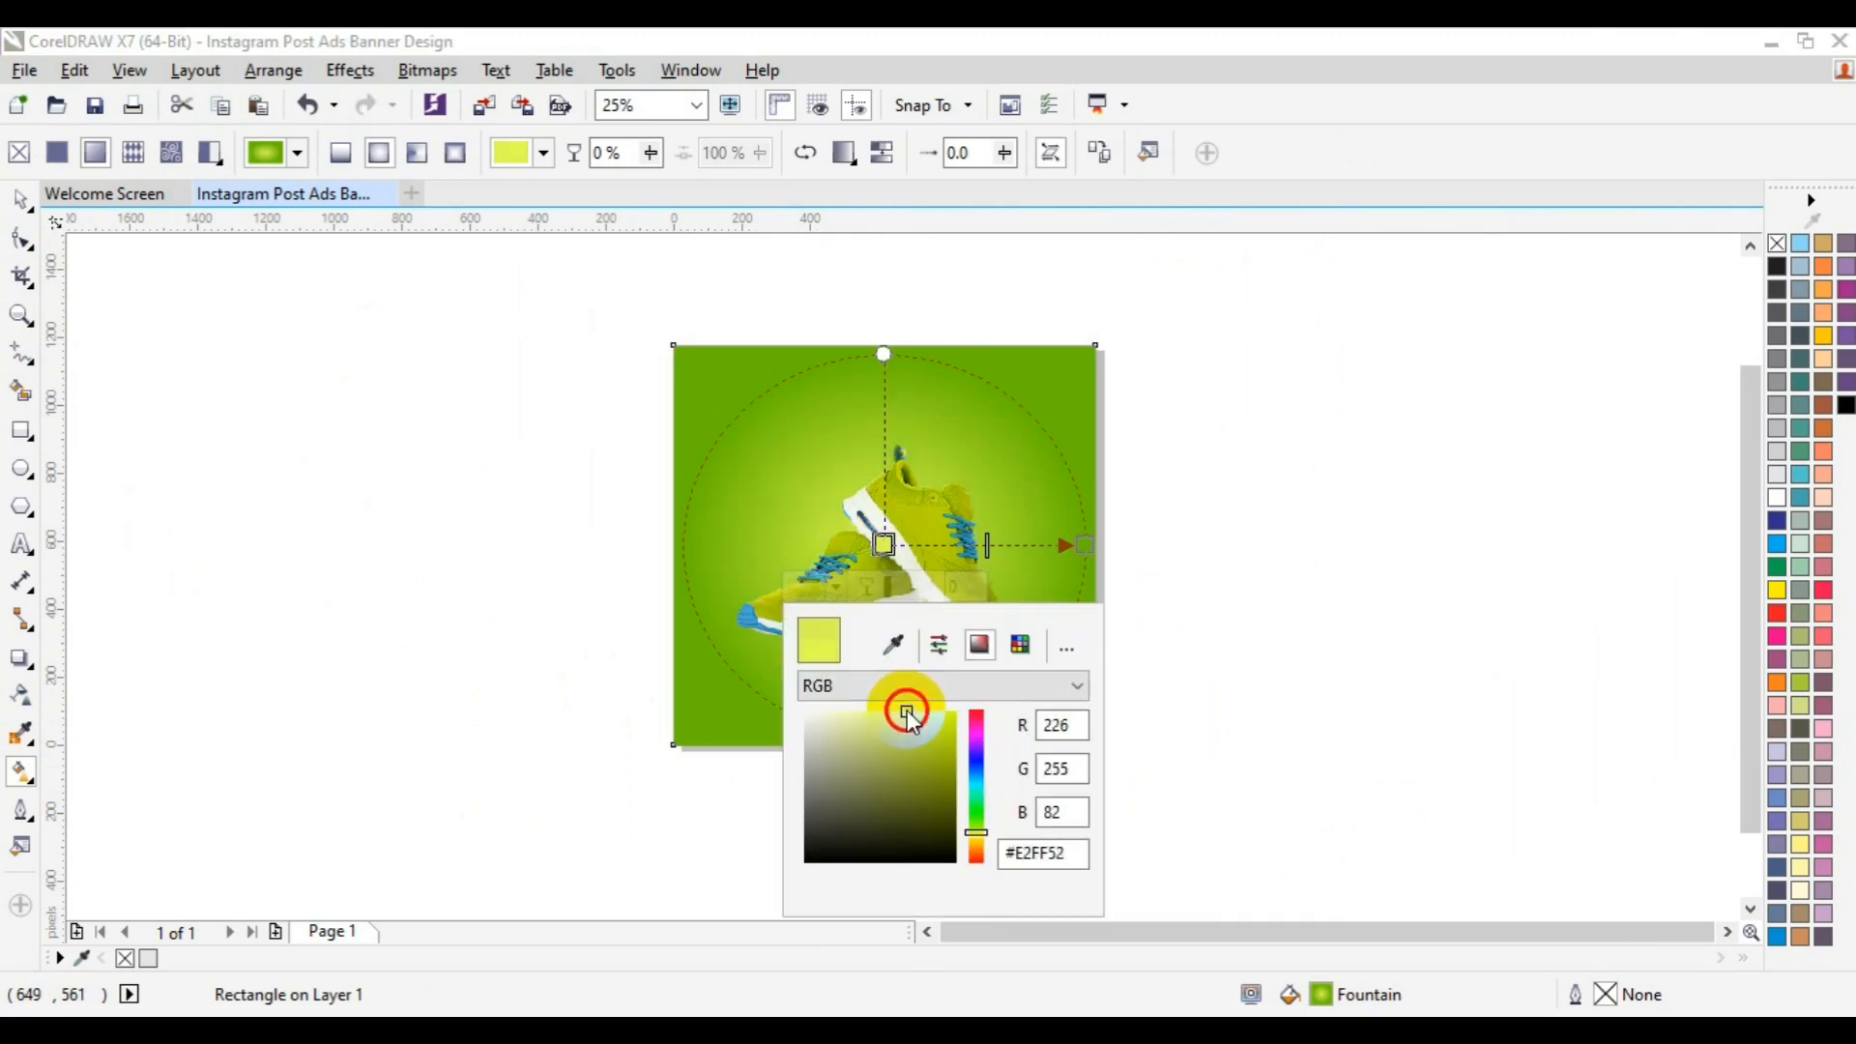
pyautogui.click(886, 538)
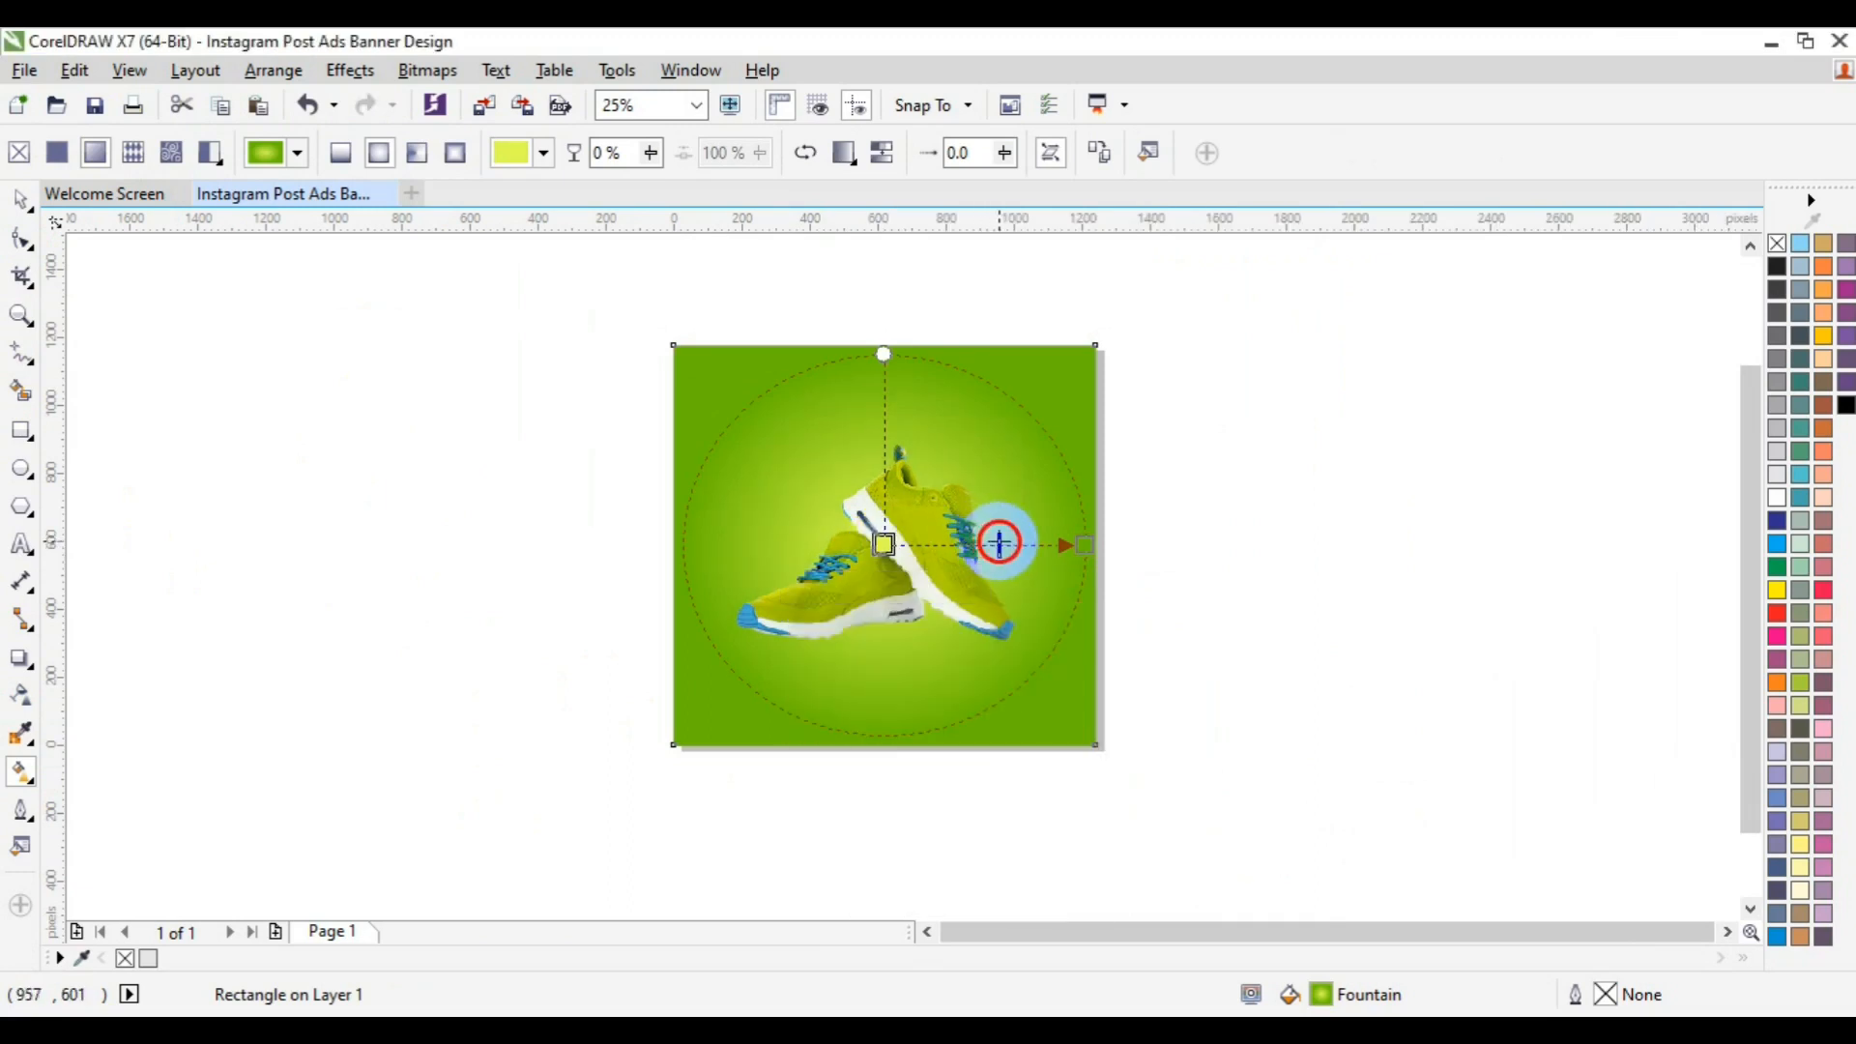
# Step: Darken the gradient's outer colour to #64AB07 and pull its midpoint slightly inward
pyautogui.click(1084, 544)
pyautogui.click(1038, 587)
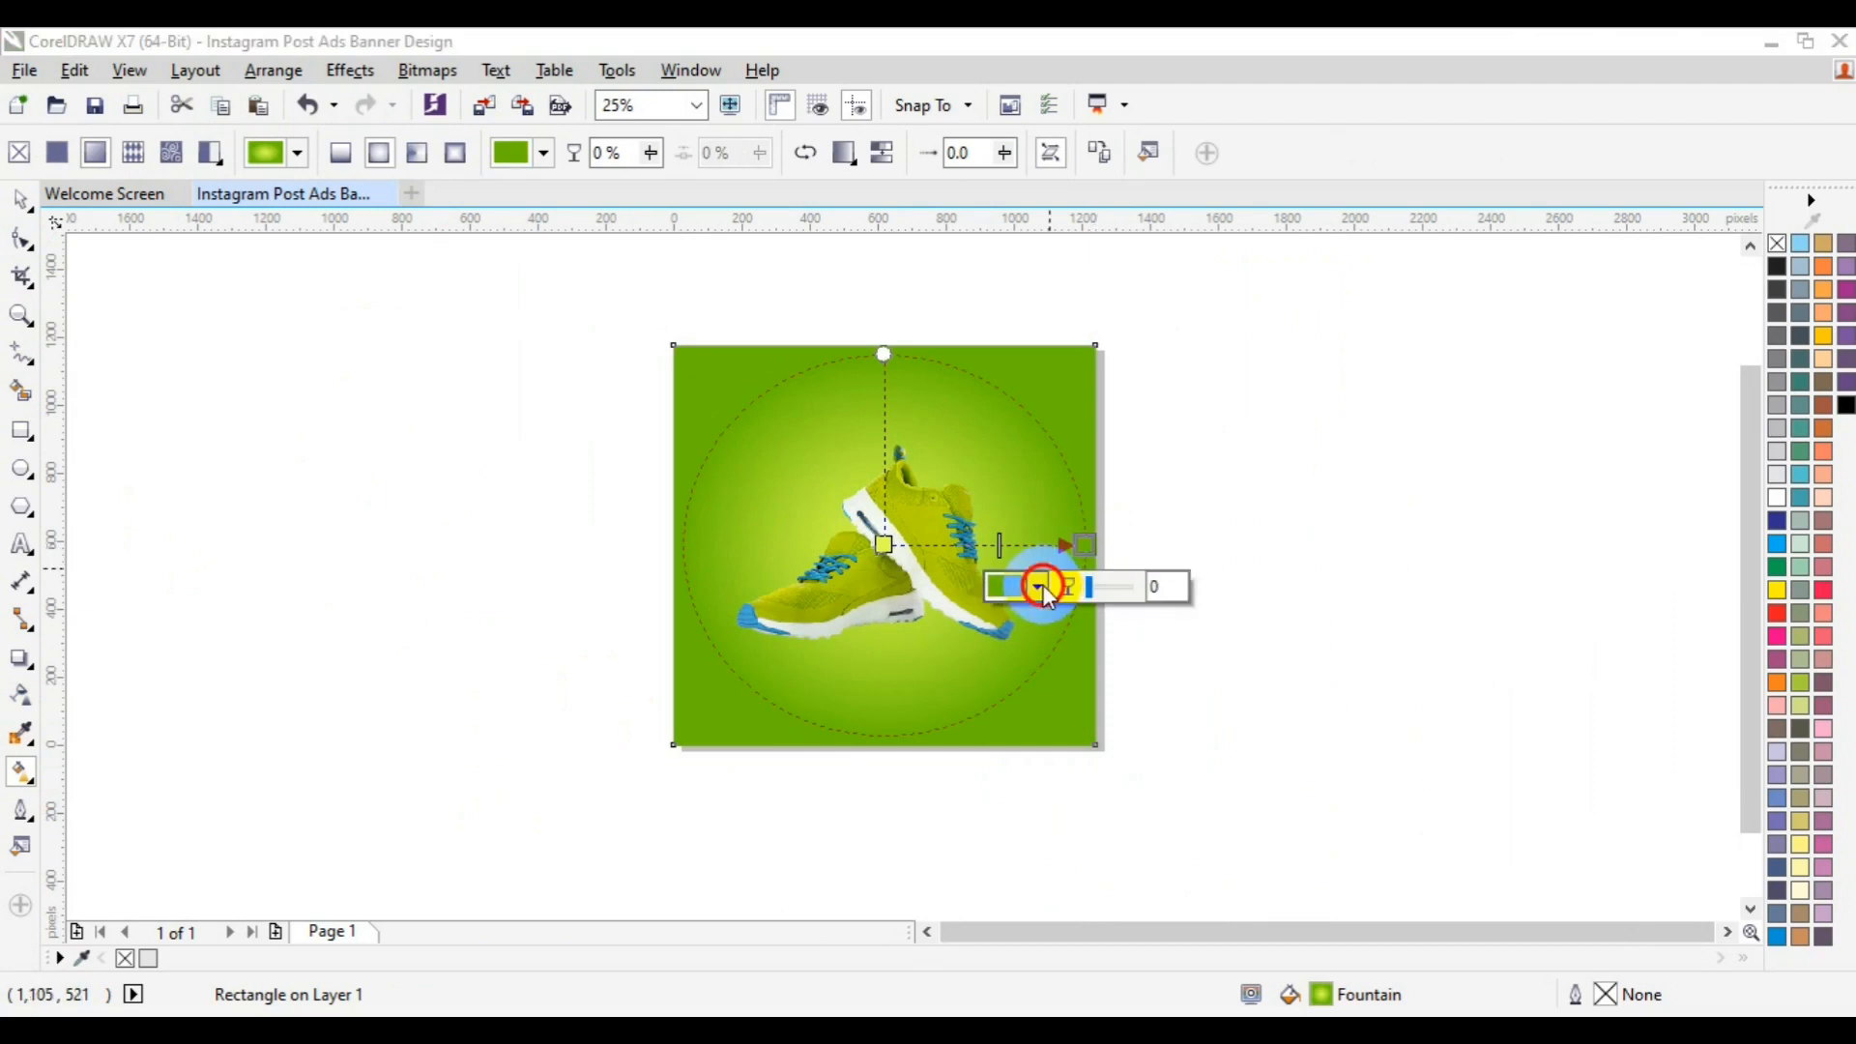
pyautogui.click(1157, 739)
pyautogui.moveTo(1156, 739); pyautogui.dragTo(1150, 764)
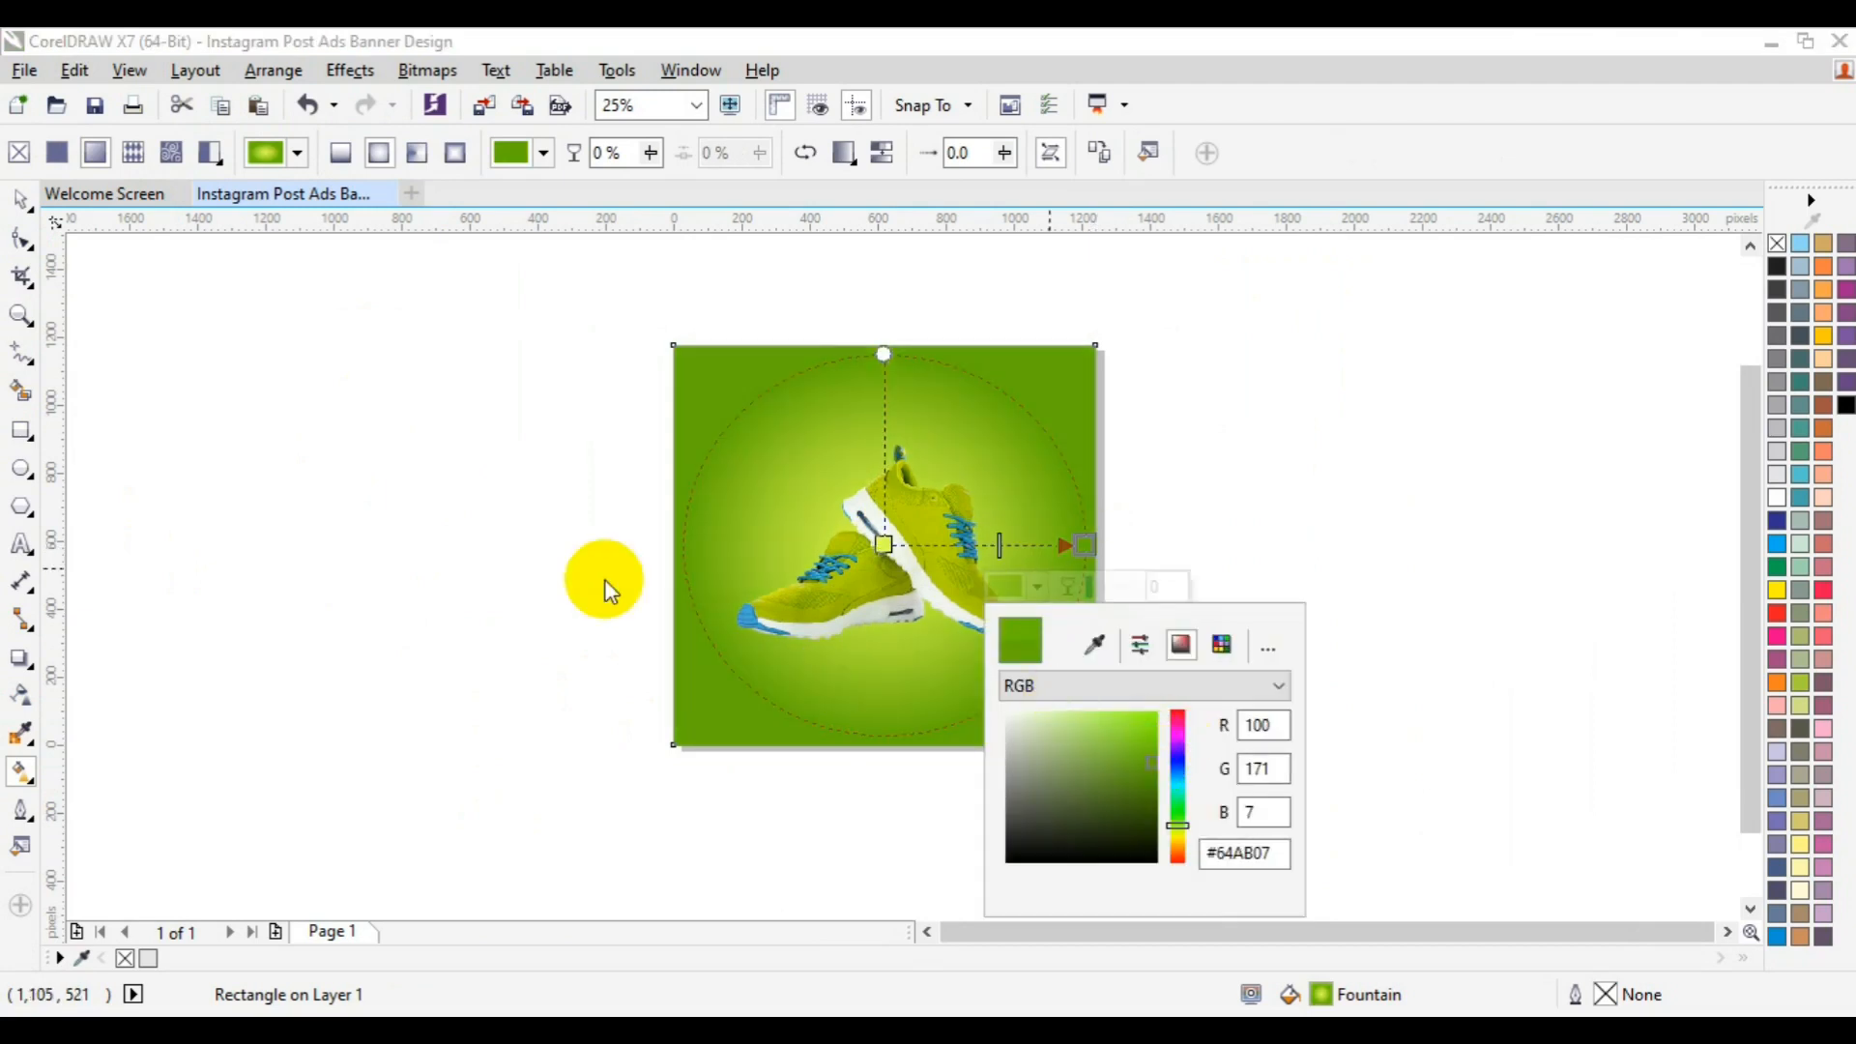
pyautogui.click(12, 203)
pyautogui.moveTo(1000, 545); pyautogui.dragTo(993, 545)
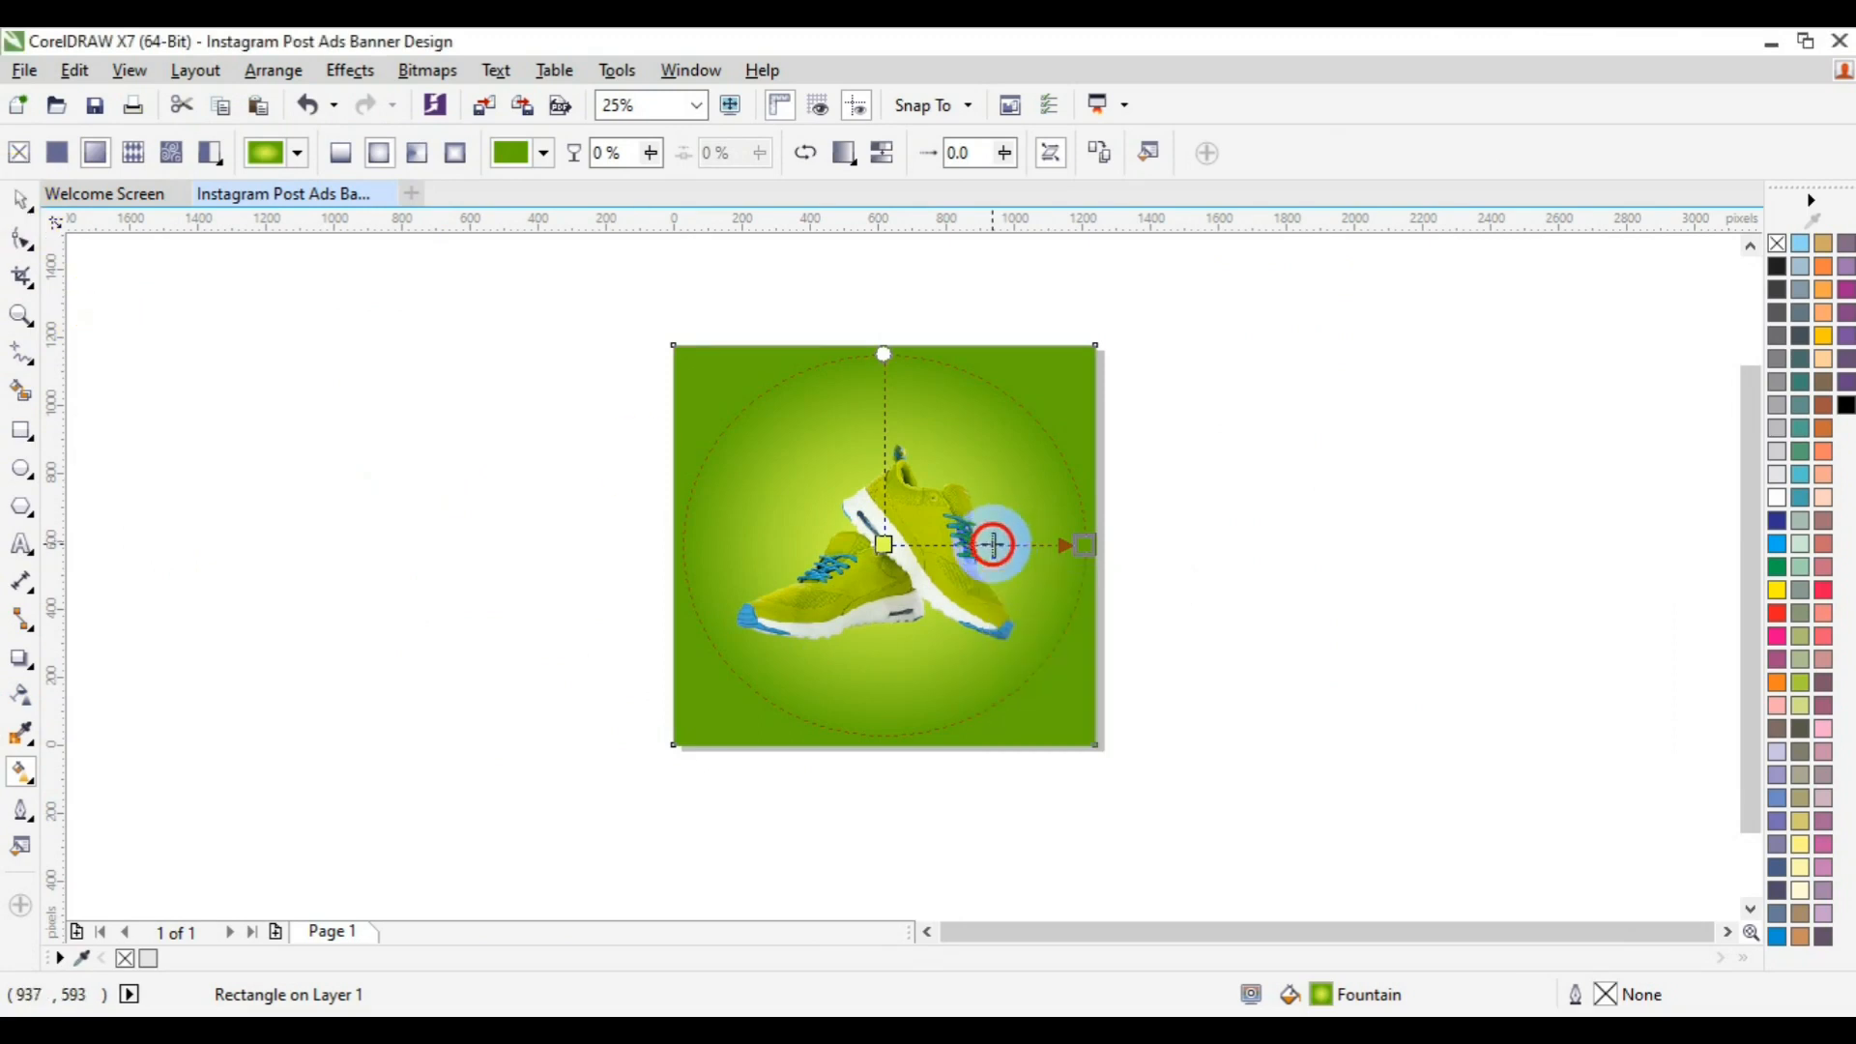
pyautogui.click(20, 200)
# Step: Move the shoe image to the centre of the banner, at X 620 px and Y 588 px
pyautogui.click(937, 571)
pyautogui.moveTo(937, 570); pyautogui.dragTo(946, 577)
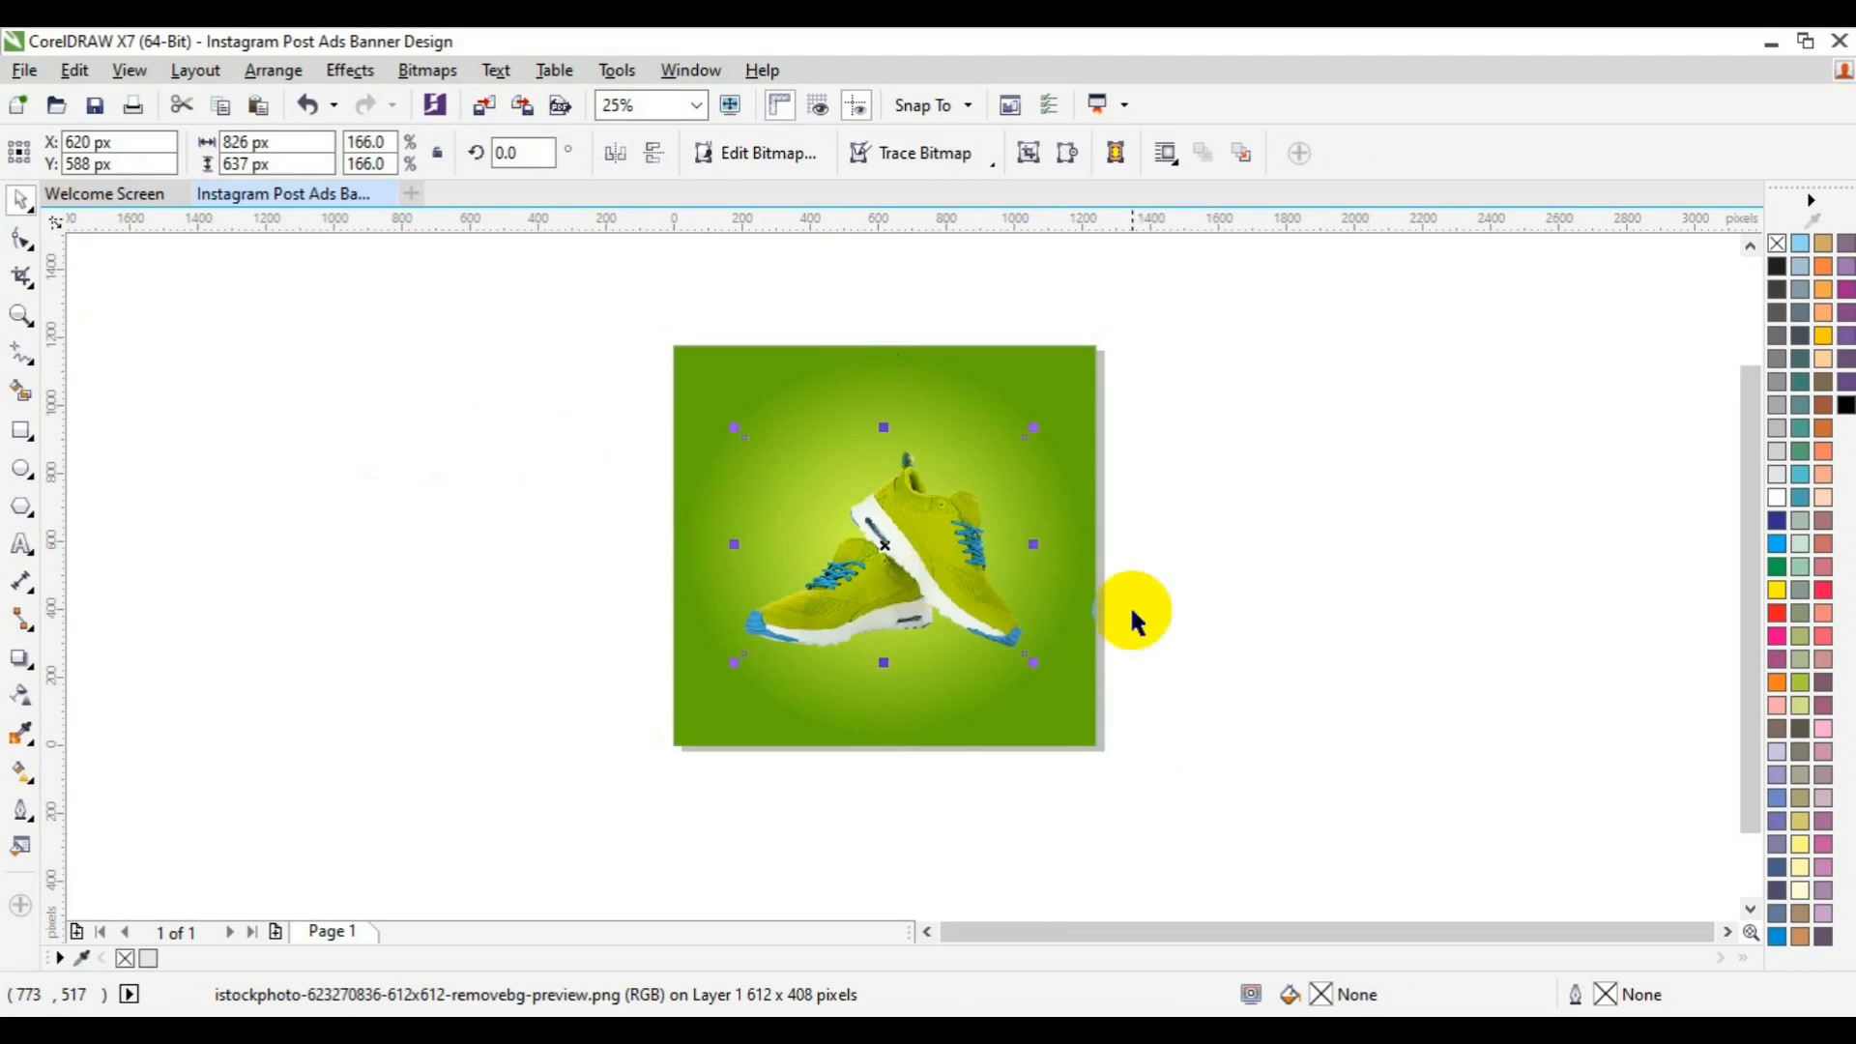
pyautogui.keyDown('shift'); pyautogui.click(1060, 722); pyautogui.keyUp('shift')
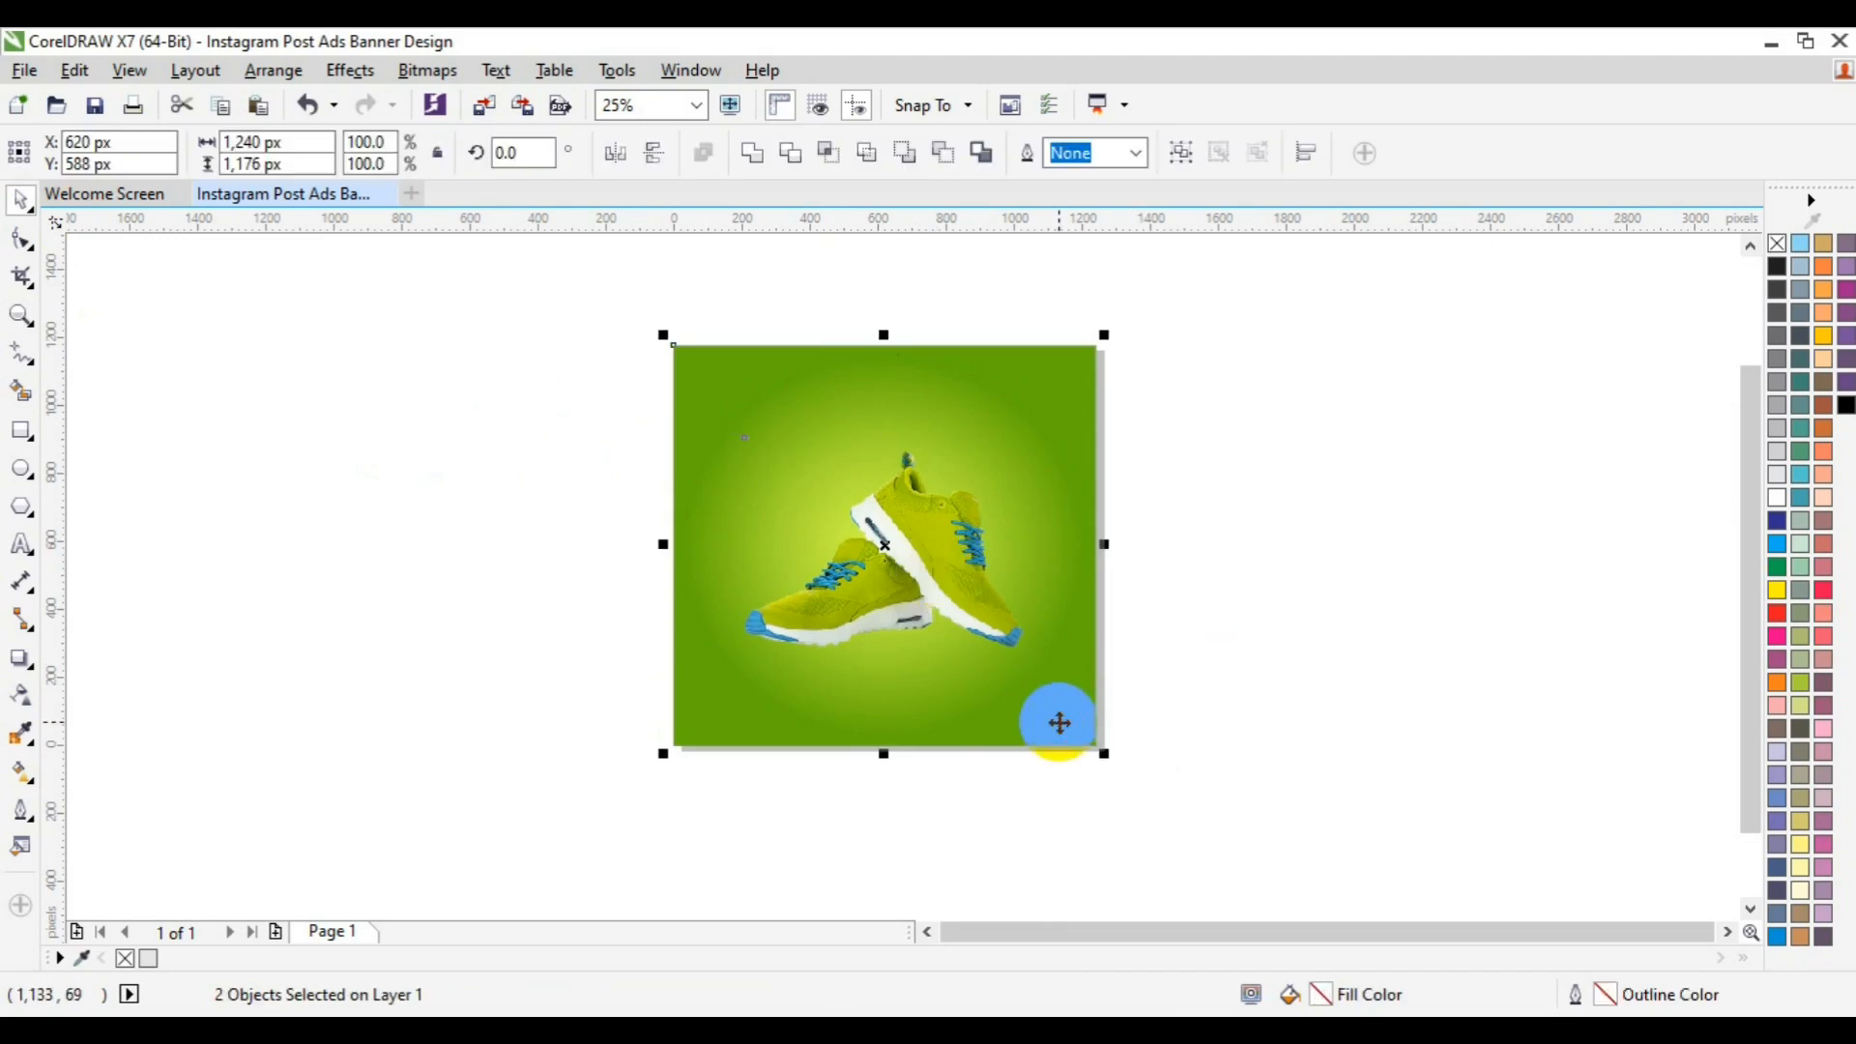
pyautogui.click(1389, 624)
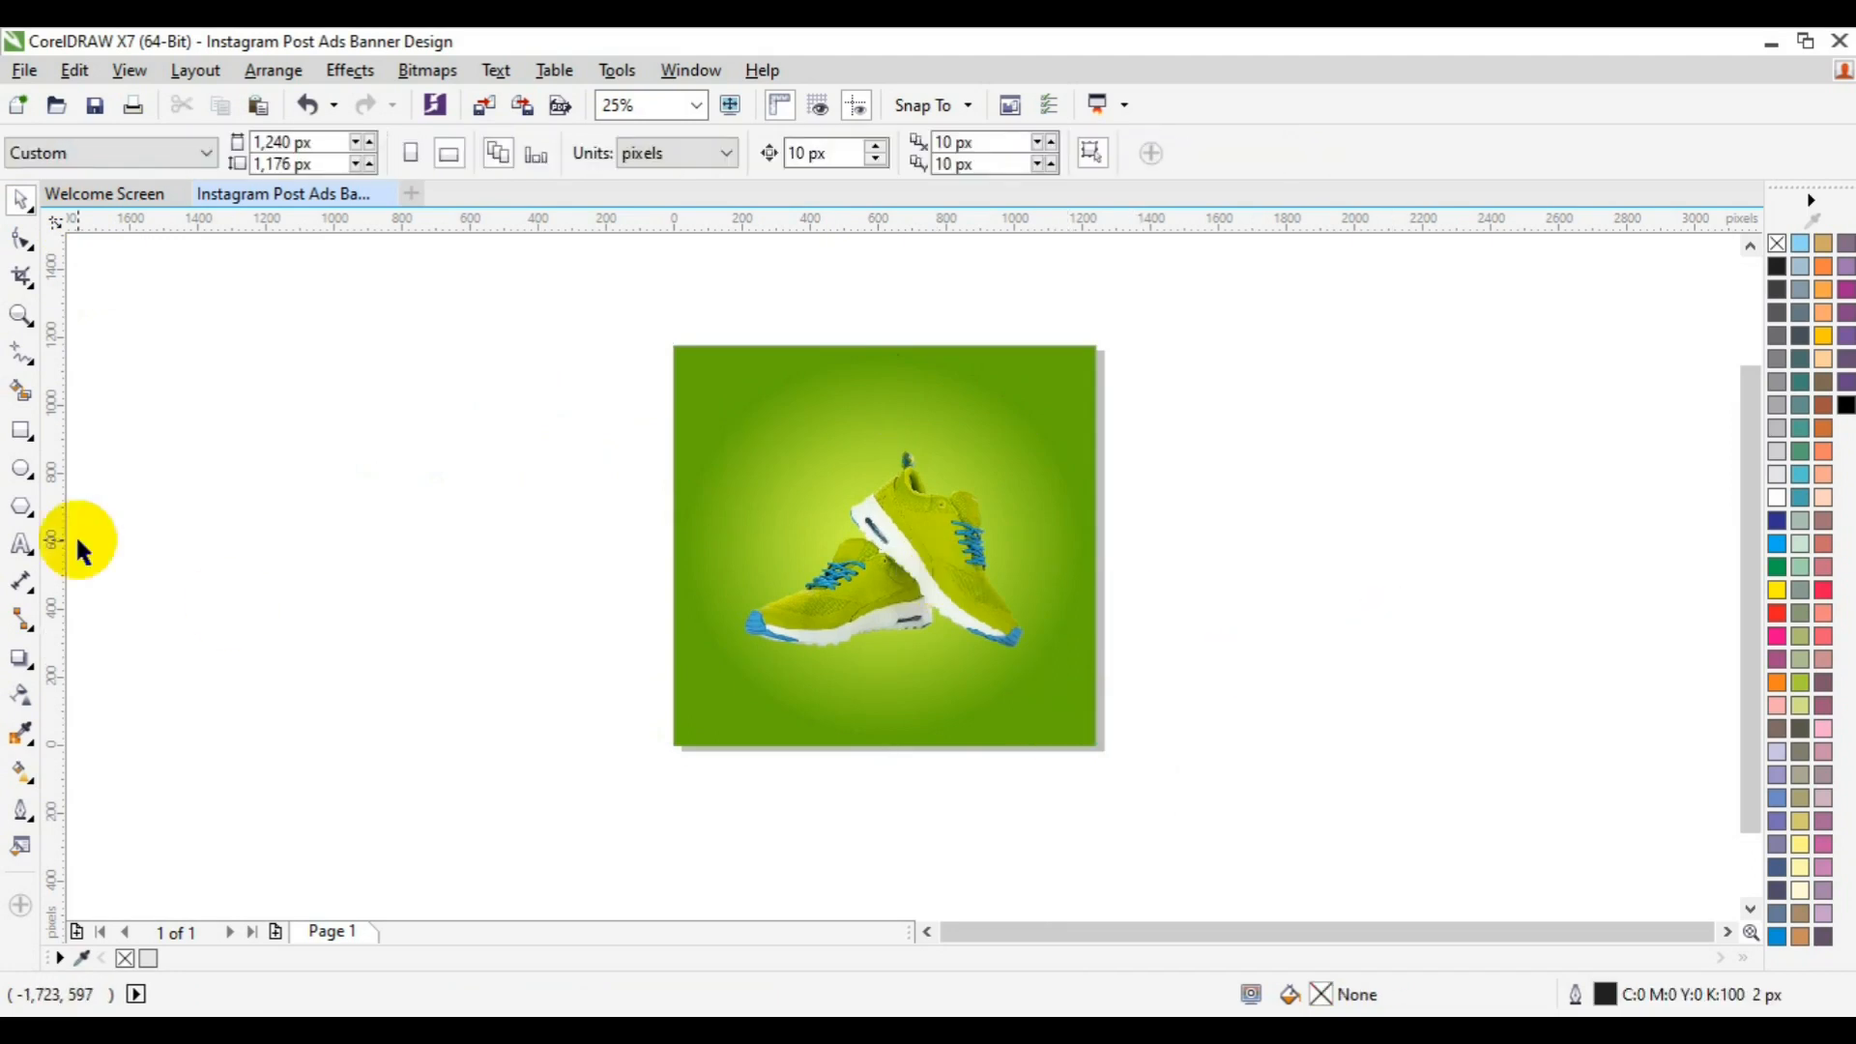
# Step: Draw a small circle about 35 px across in the empty area beside the page and copy it just to its right
pyautogui.click(20, 472)
pyautogui.moveTo(175, 511); pyautogui.dragTo(187, 523)
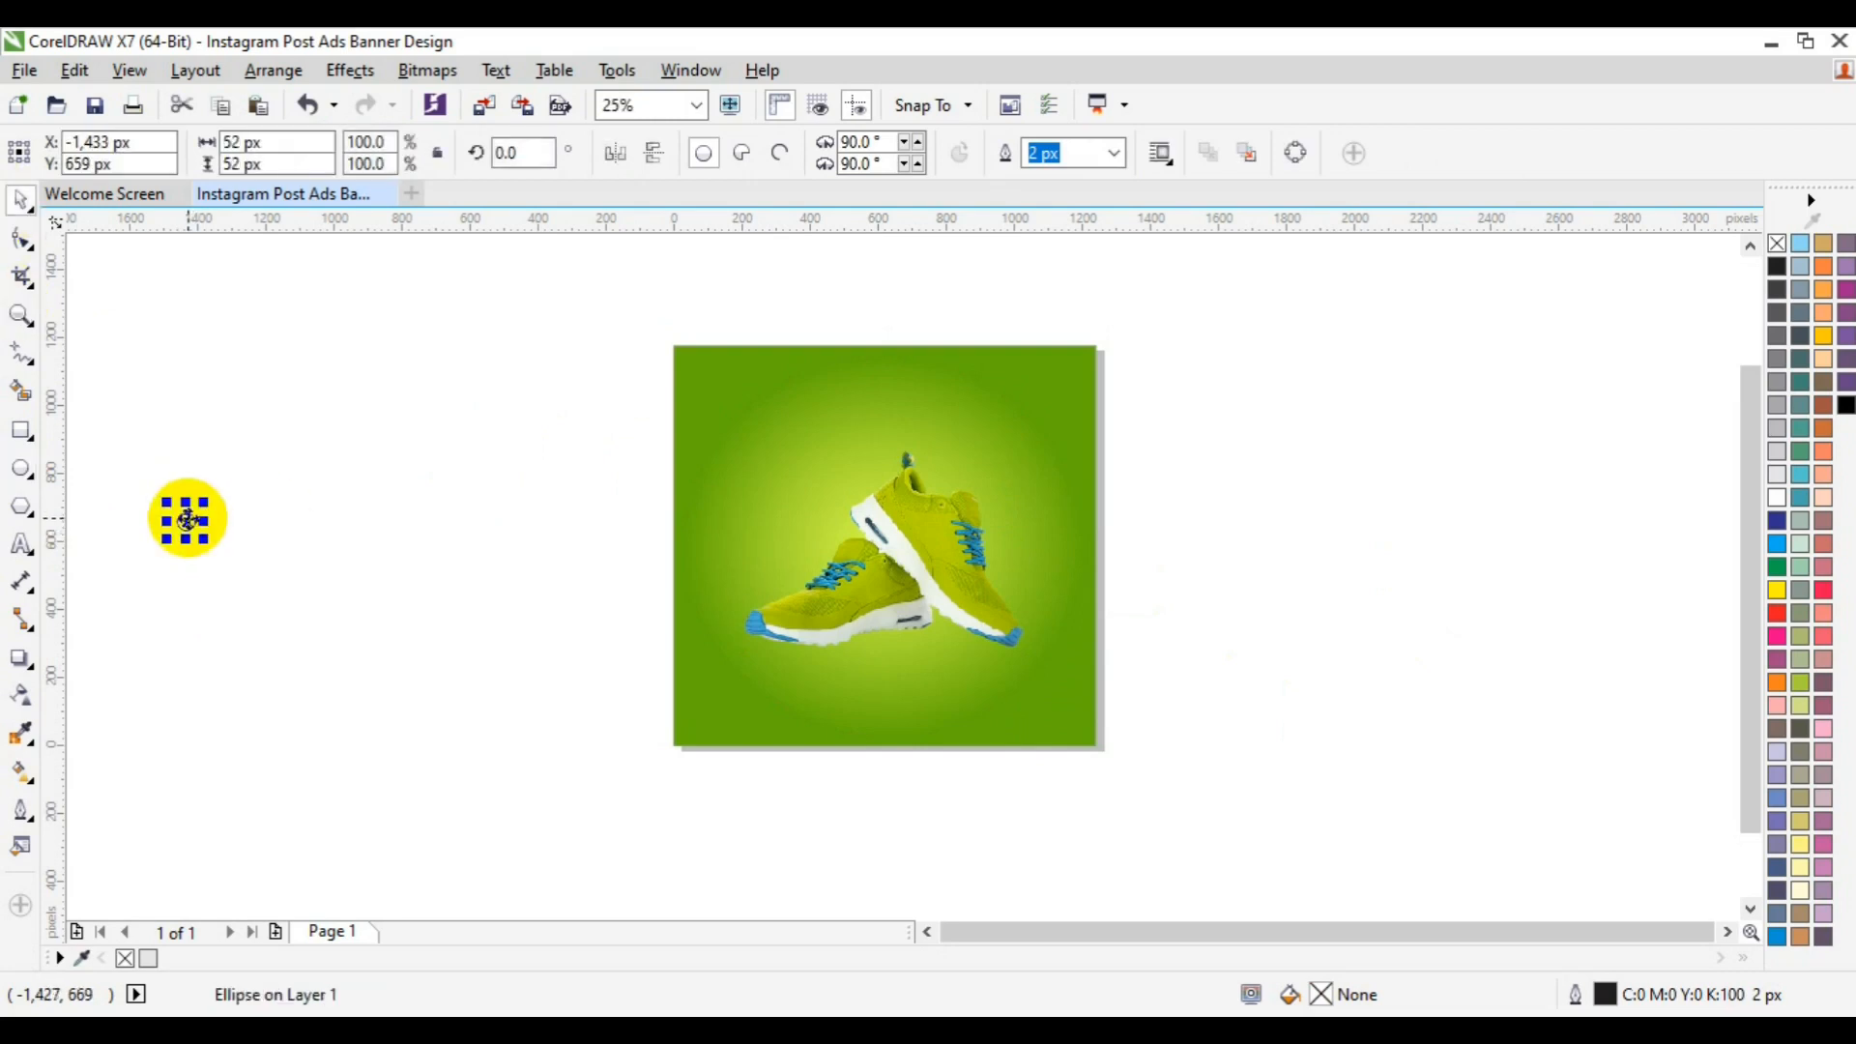
pyautogui.moveTo(188, 520); pyautogui.dragTo(207, 538)
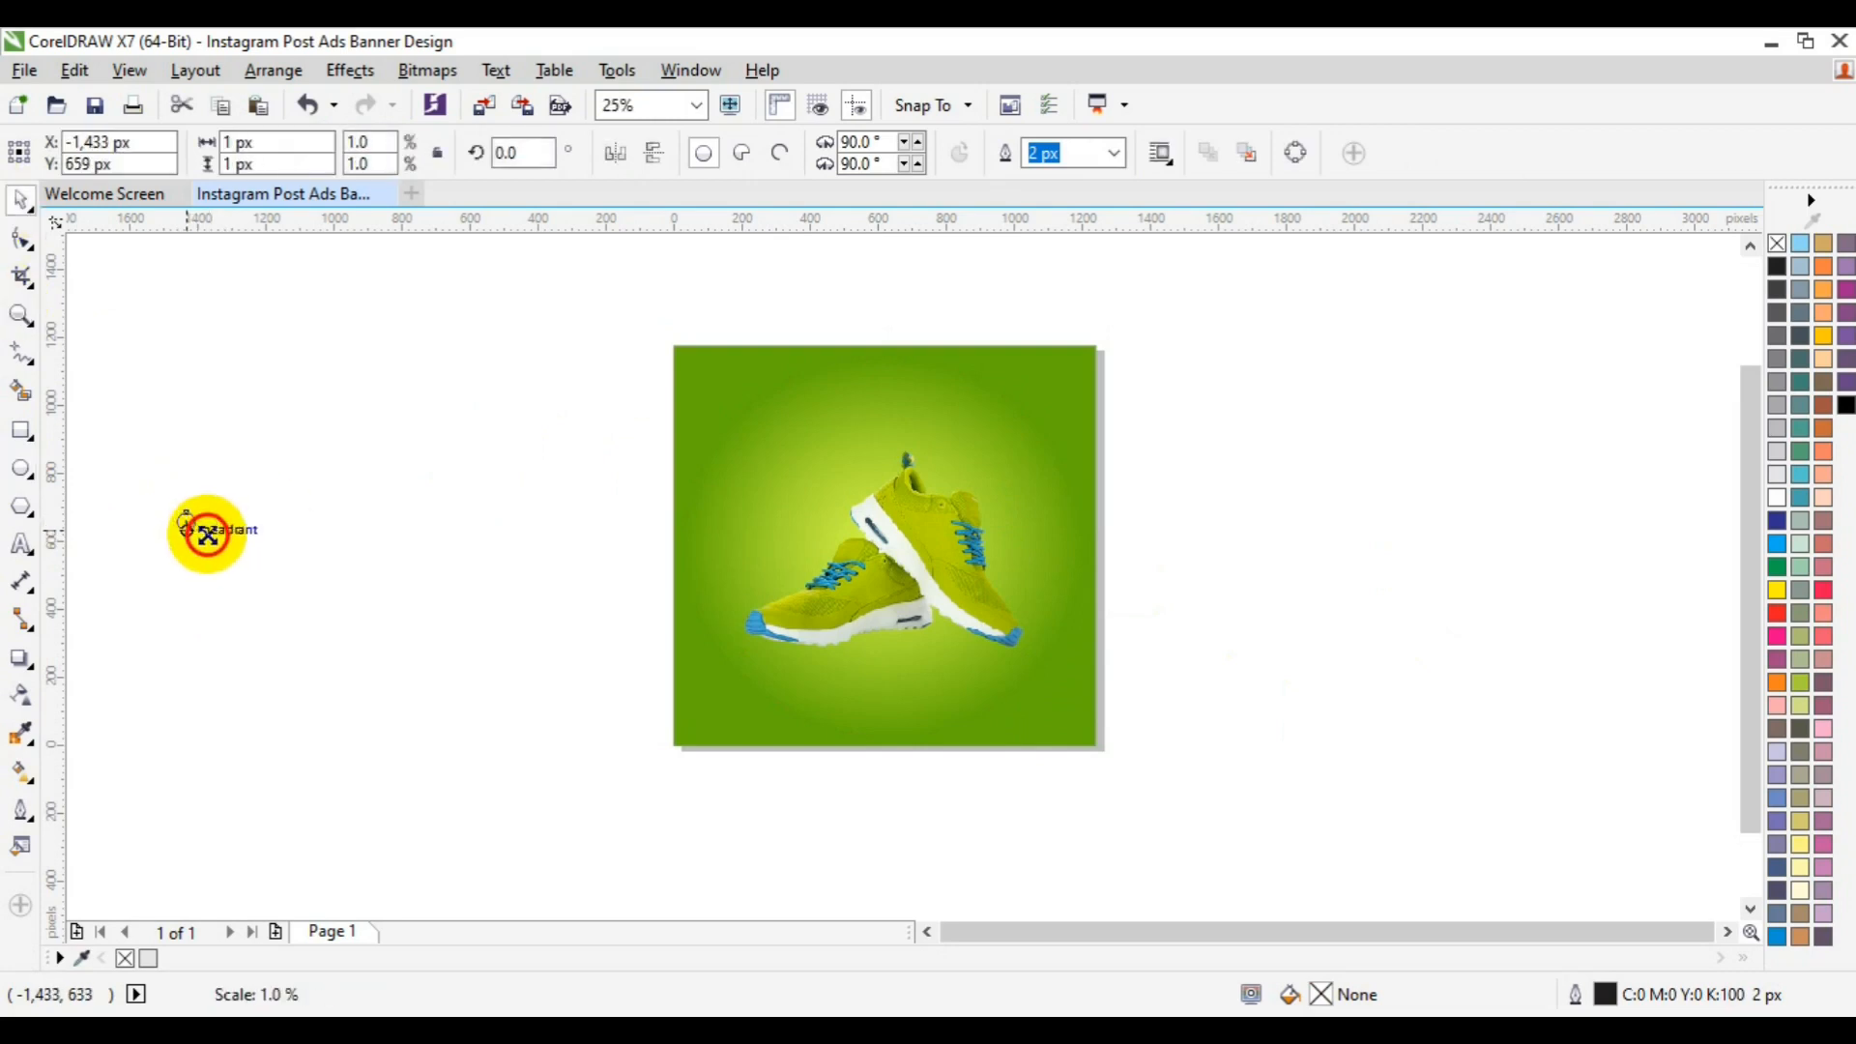
pyautogui.click(21, 316)
pyautogui.click(194, 518)
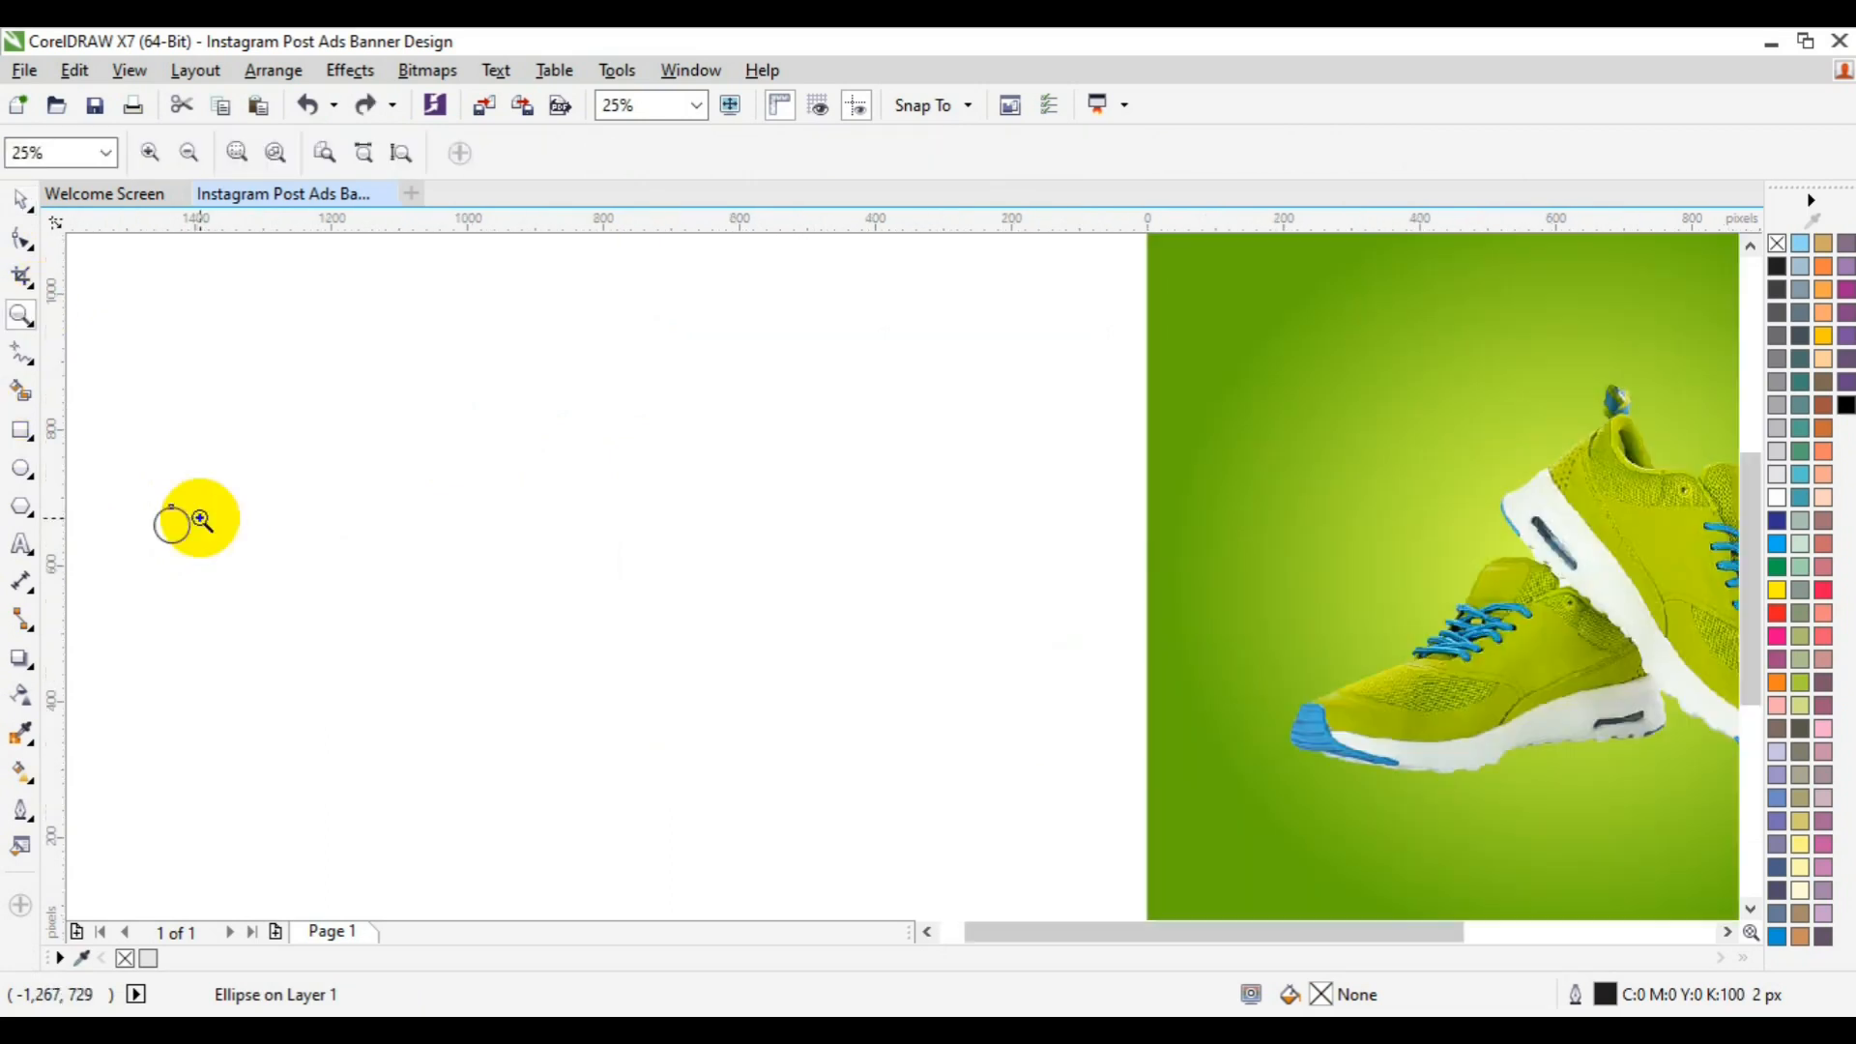
pyautogui.moveTo(200, 522)
pyautogui.mouseDown()
pyautogui.moveTo(203, 548)
pyautogui.moveTo(209, 526)
pyautogui.mouseUp()
pyautogui.rightClick(206, 526)
pyautogui.click(295, 561)
# Step: Repeat the copy to build a row of nine circles, and group the row at 368 px wide
pyautogui.hotkey('ctrl', 'r')
pyautogui.hotkey('ctrl', 'r')
pyautogui.hotkey('ctrl', 'r')
pyautogui.hotkey('ctrl', 'r')
pyautogui.hotkey('ctrl', 'r')
pyautogui.hotkey('ctrl', 'r')
pyautogui.hotkey('ctrl', 'r')
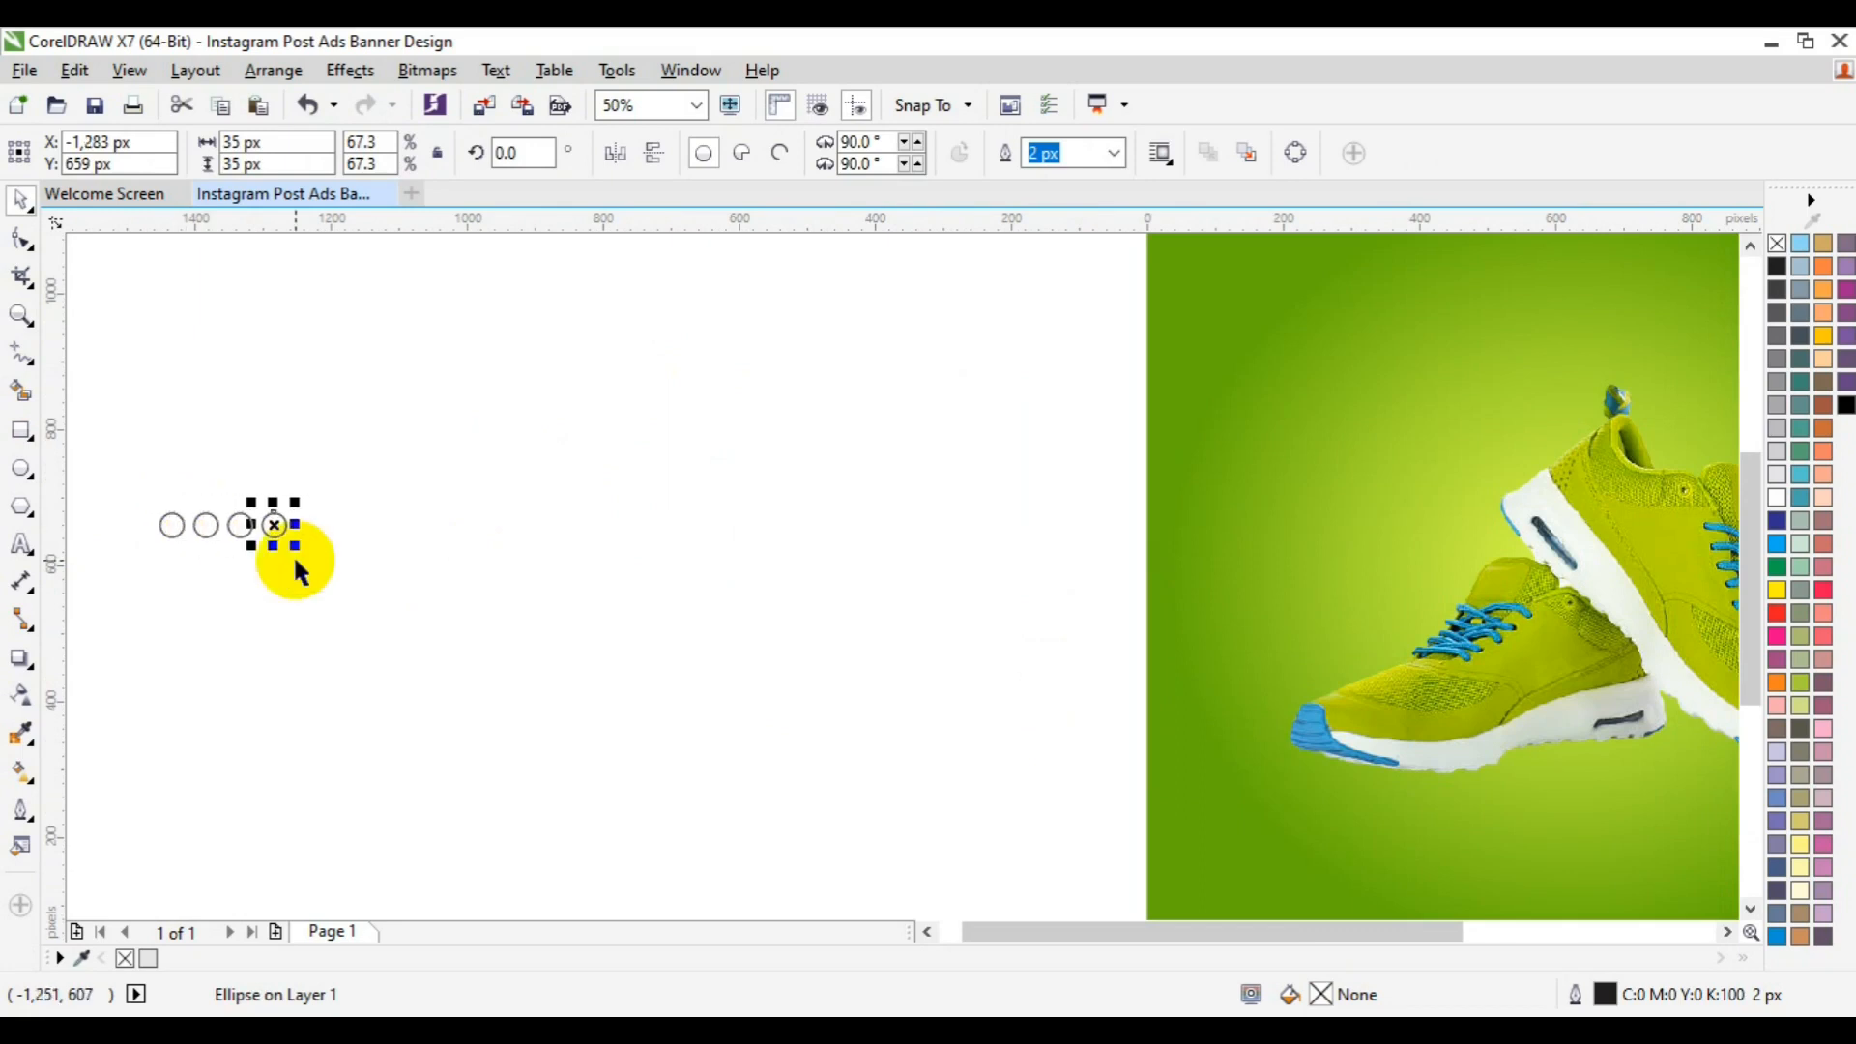
pyautogui.moveTo(124, 478); pyautogui.dragTo(463, 544)
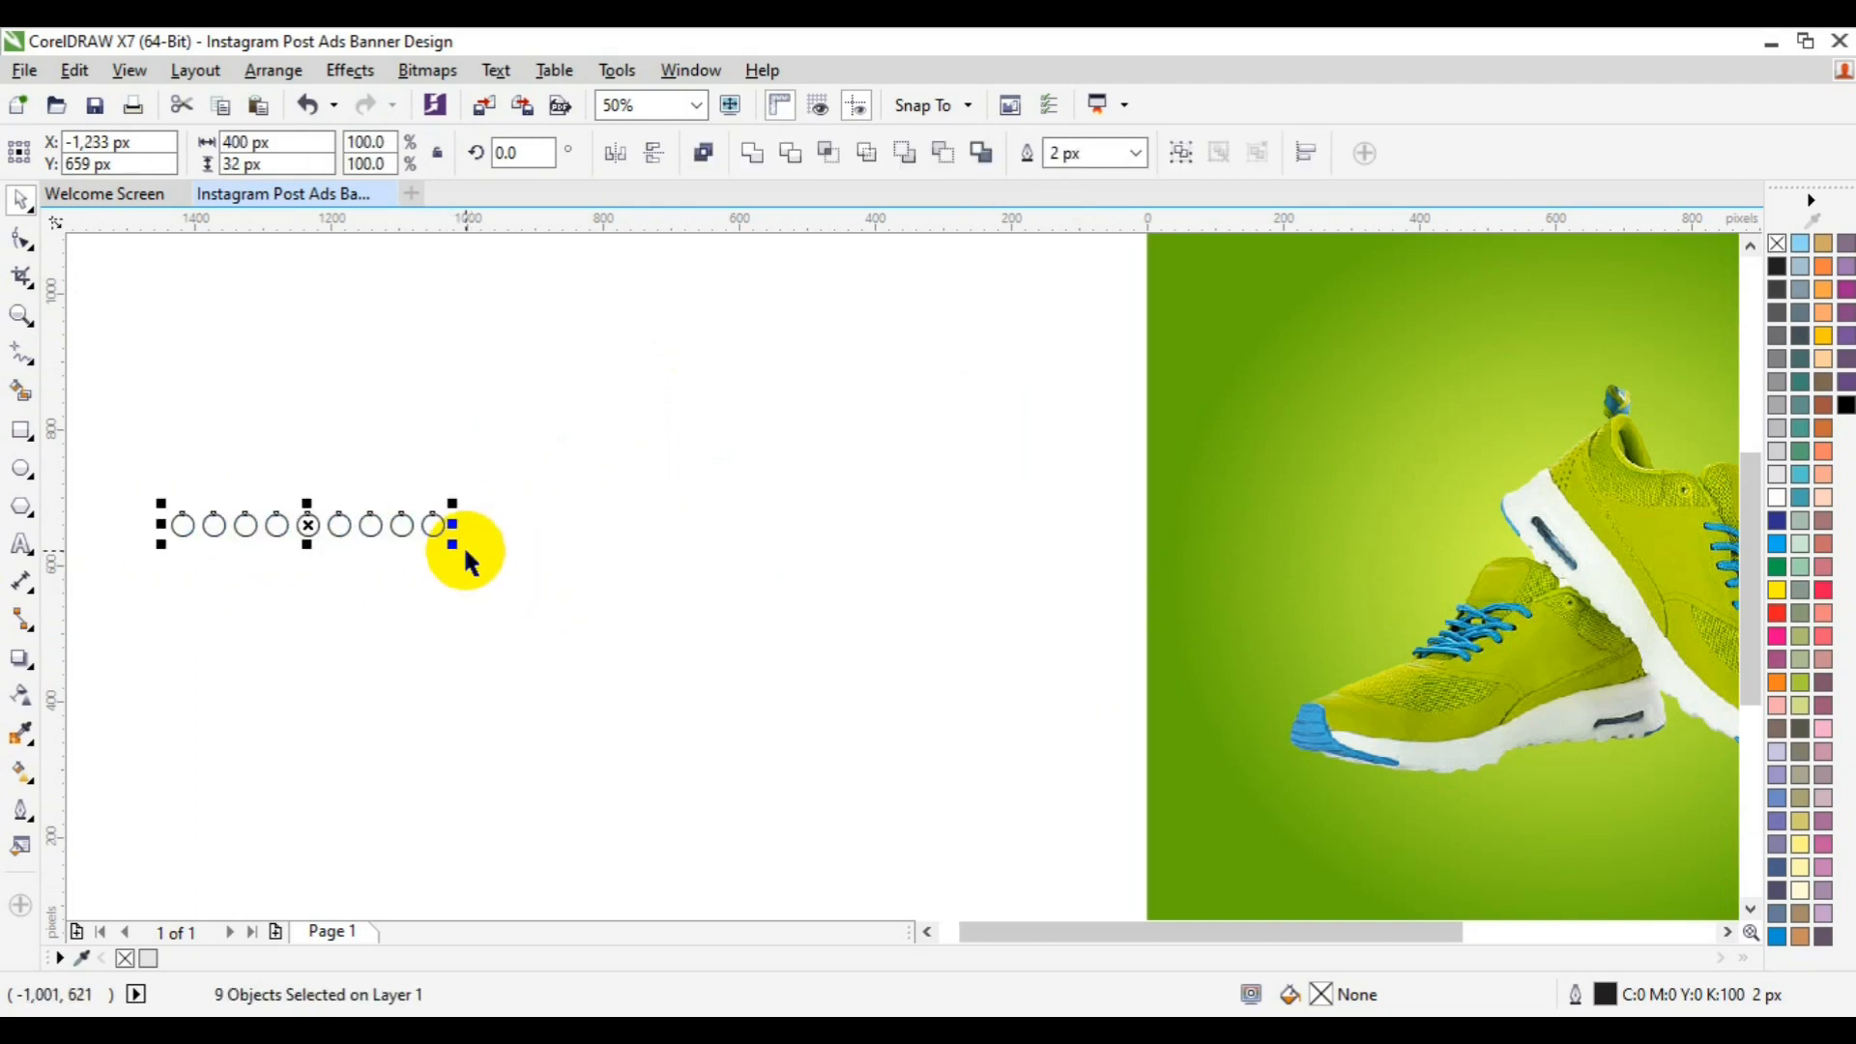
pyautogui.click(1181, 153)
pyautogui.moveTo(309, 525); pyautogui.dragTo(310, 549)
pyautogui.click(411, 598)
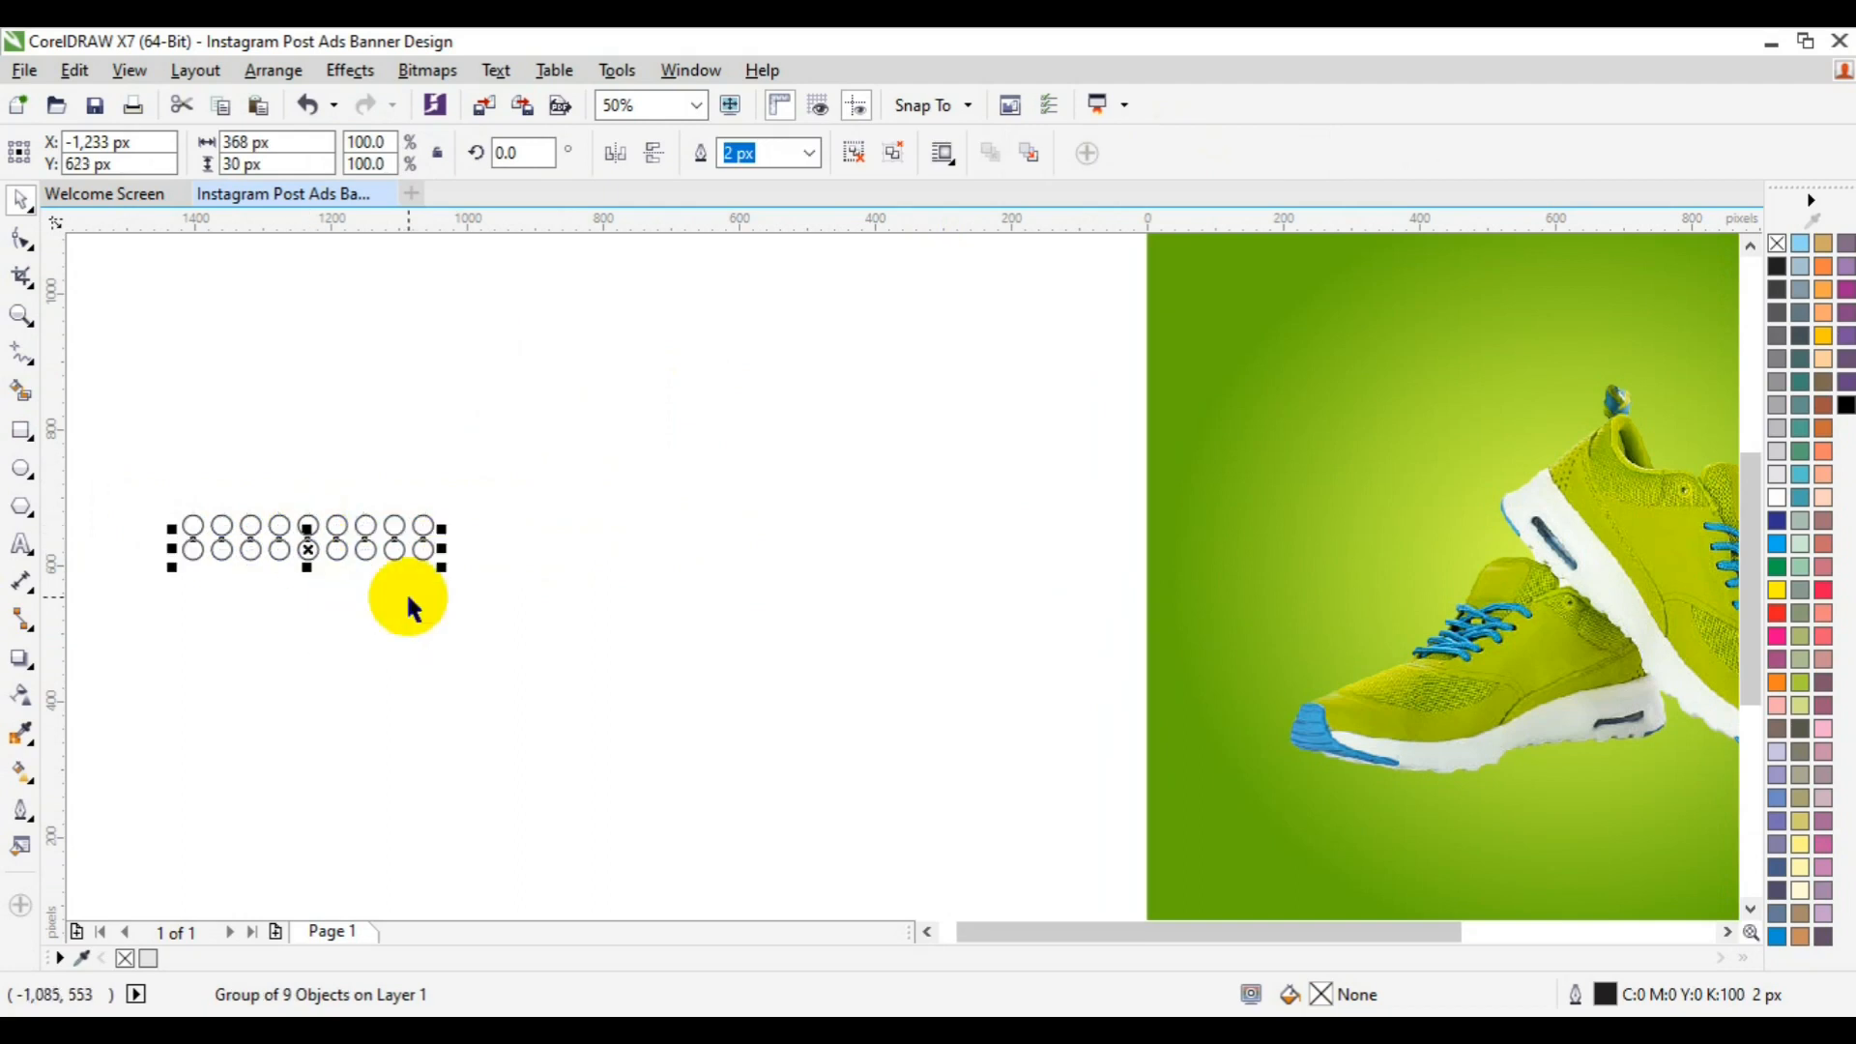
pyautogui.hotkey('ctrl', 'z')
# Step: Copy the grouped row of circles below itself and repeat the copy to make three rows
pyautogui.click(333, 525)
pyautogui.moveTo(334, 525); pyautogui.dragTo(334, 561)
pyautogui.click(453, 604)
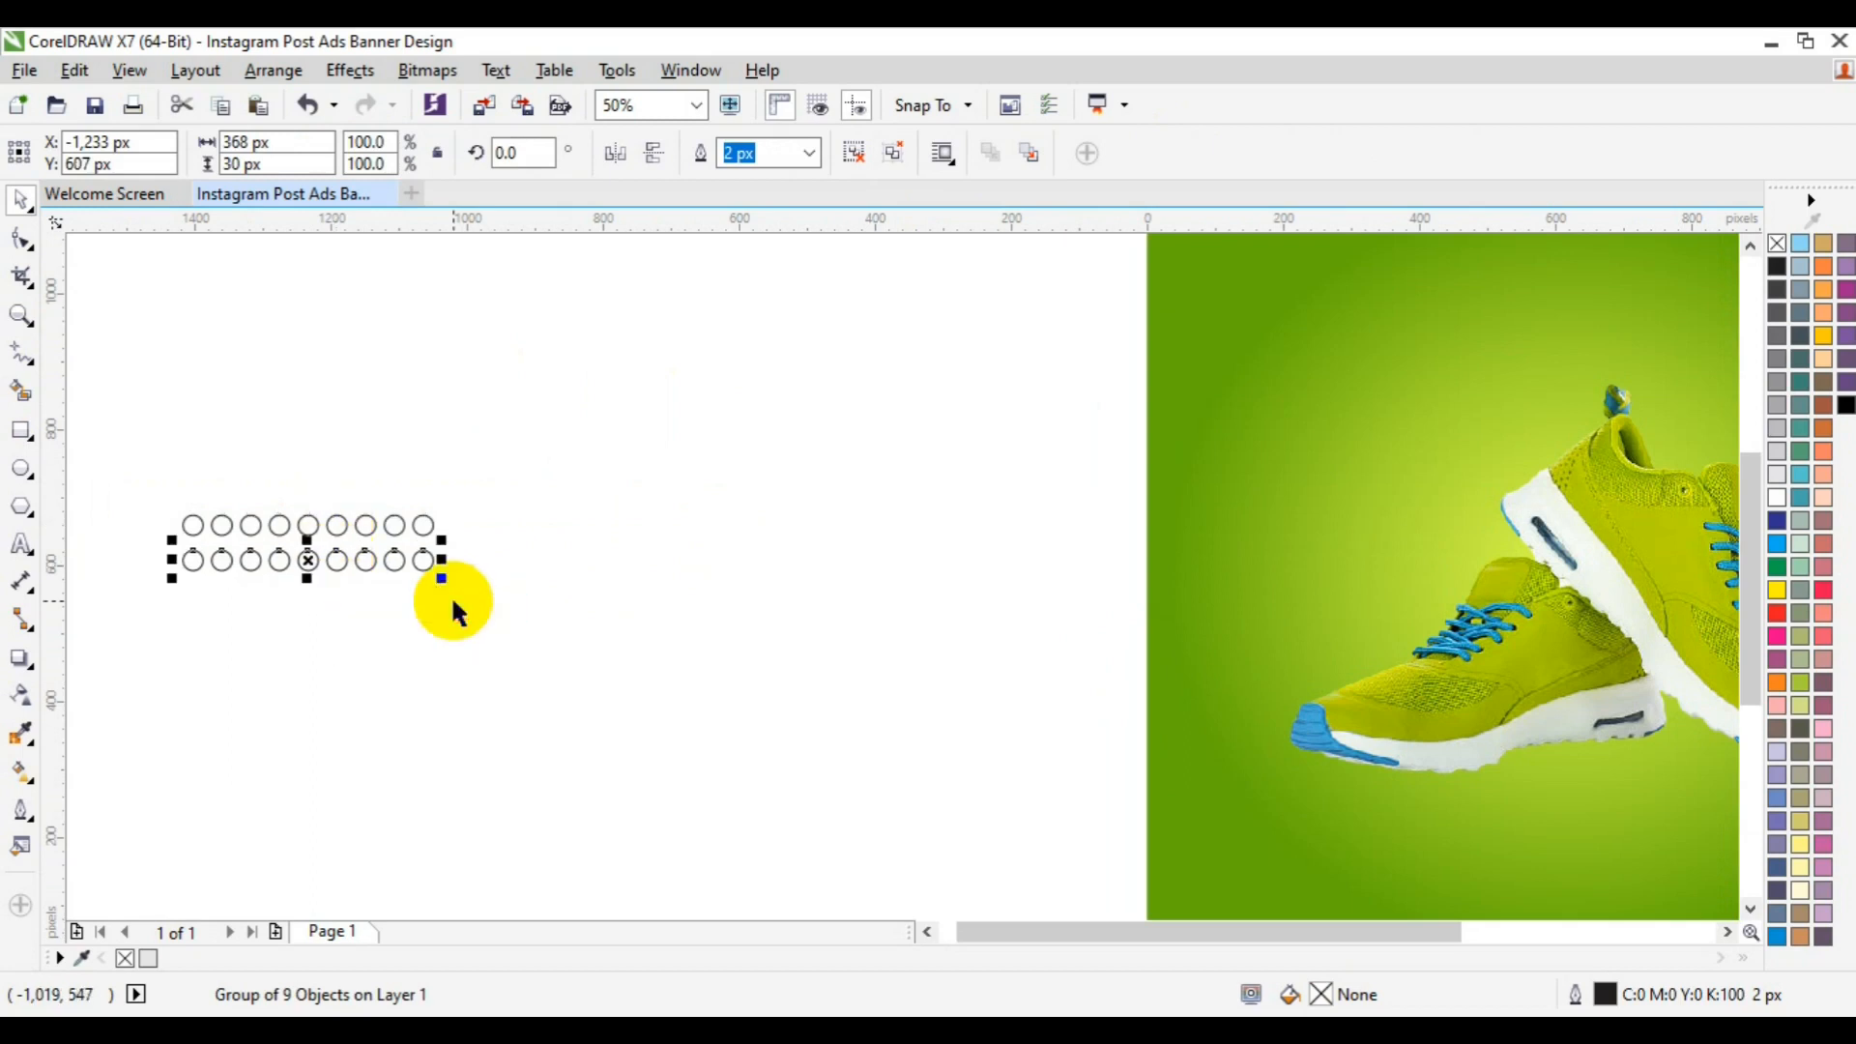
pyautogui.hotkey('ctrl', 'r')
# Step: Try resizing the three rows of circles to 104 px tall and 428 px wide, and scaling them down proportionally
pyautogui.moveTo(170, 497); pyautogui.dragTo(455, 638)
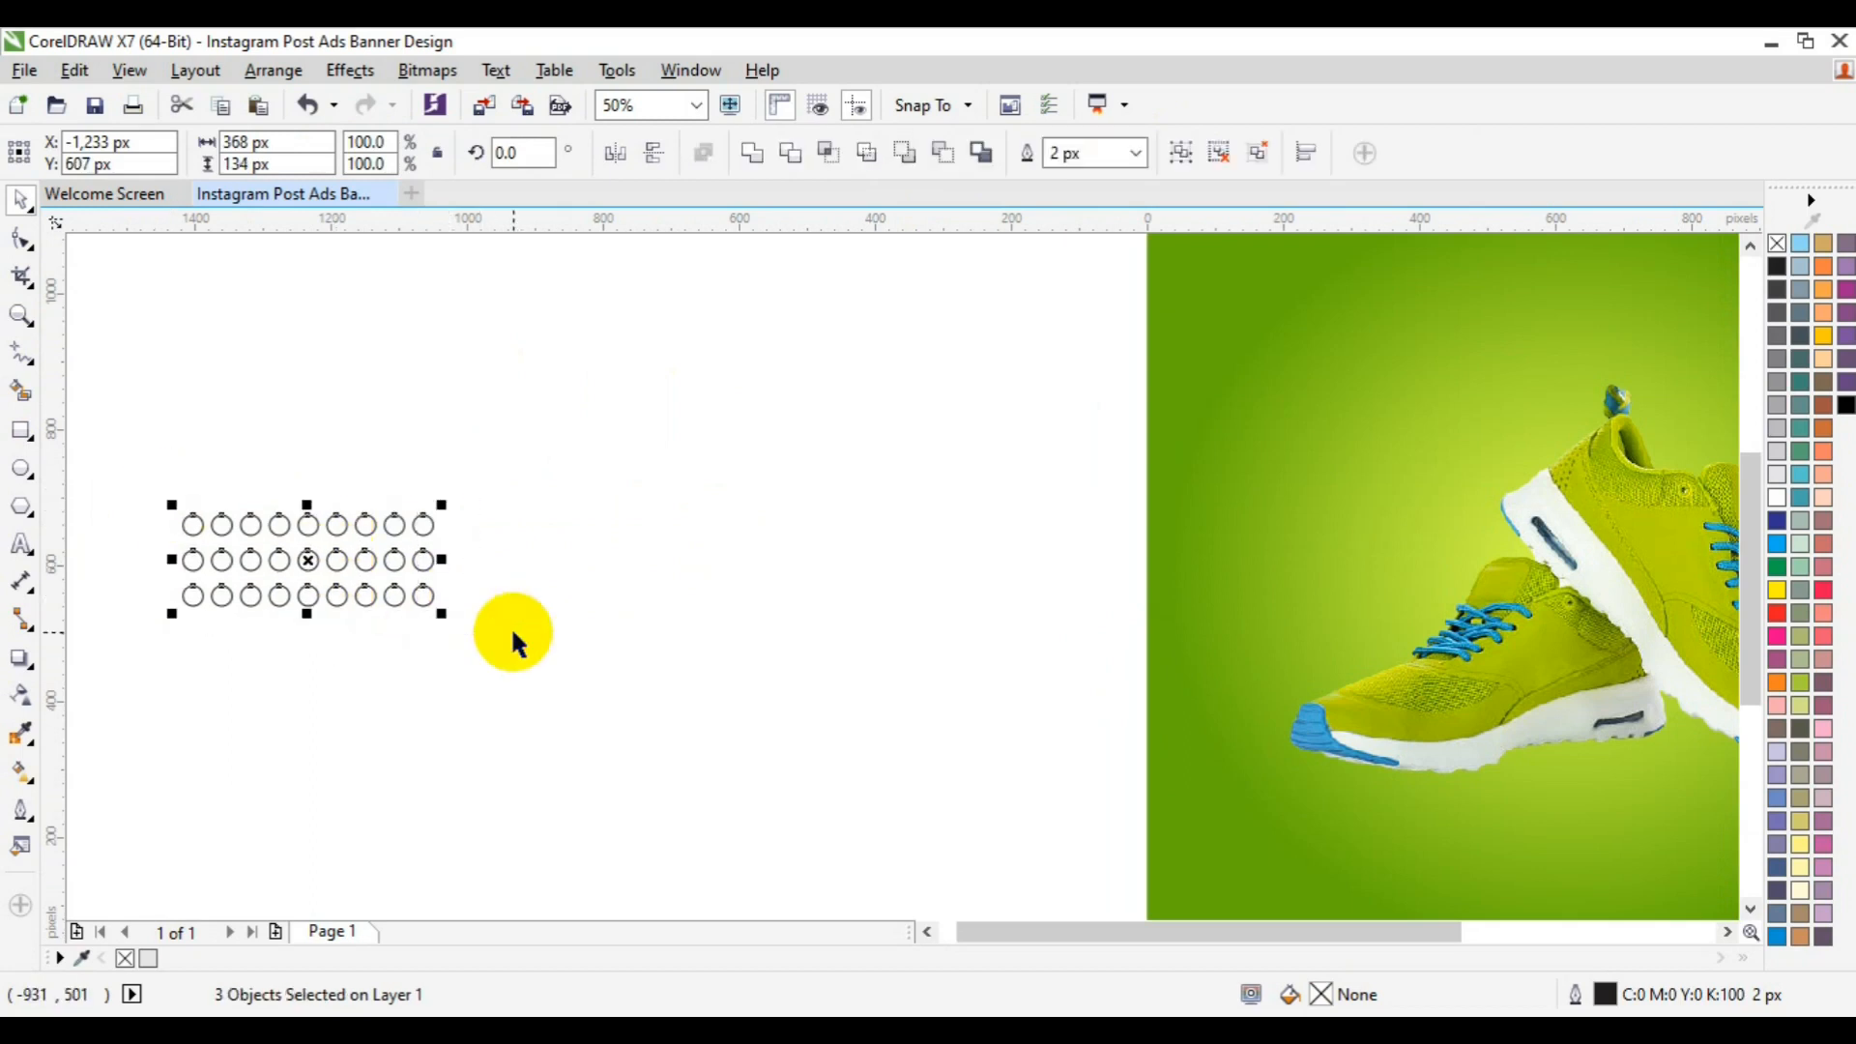
pyautogui.moveTo(307, 614); pyautogui.dragTo(310, 603)
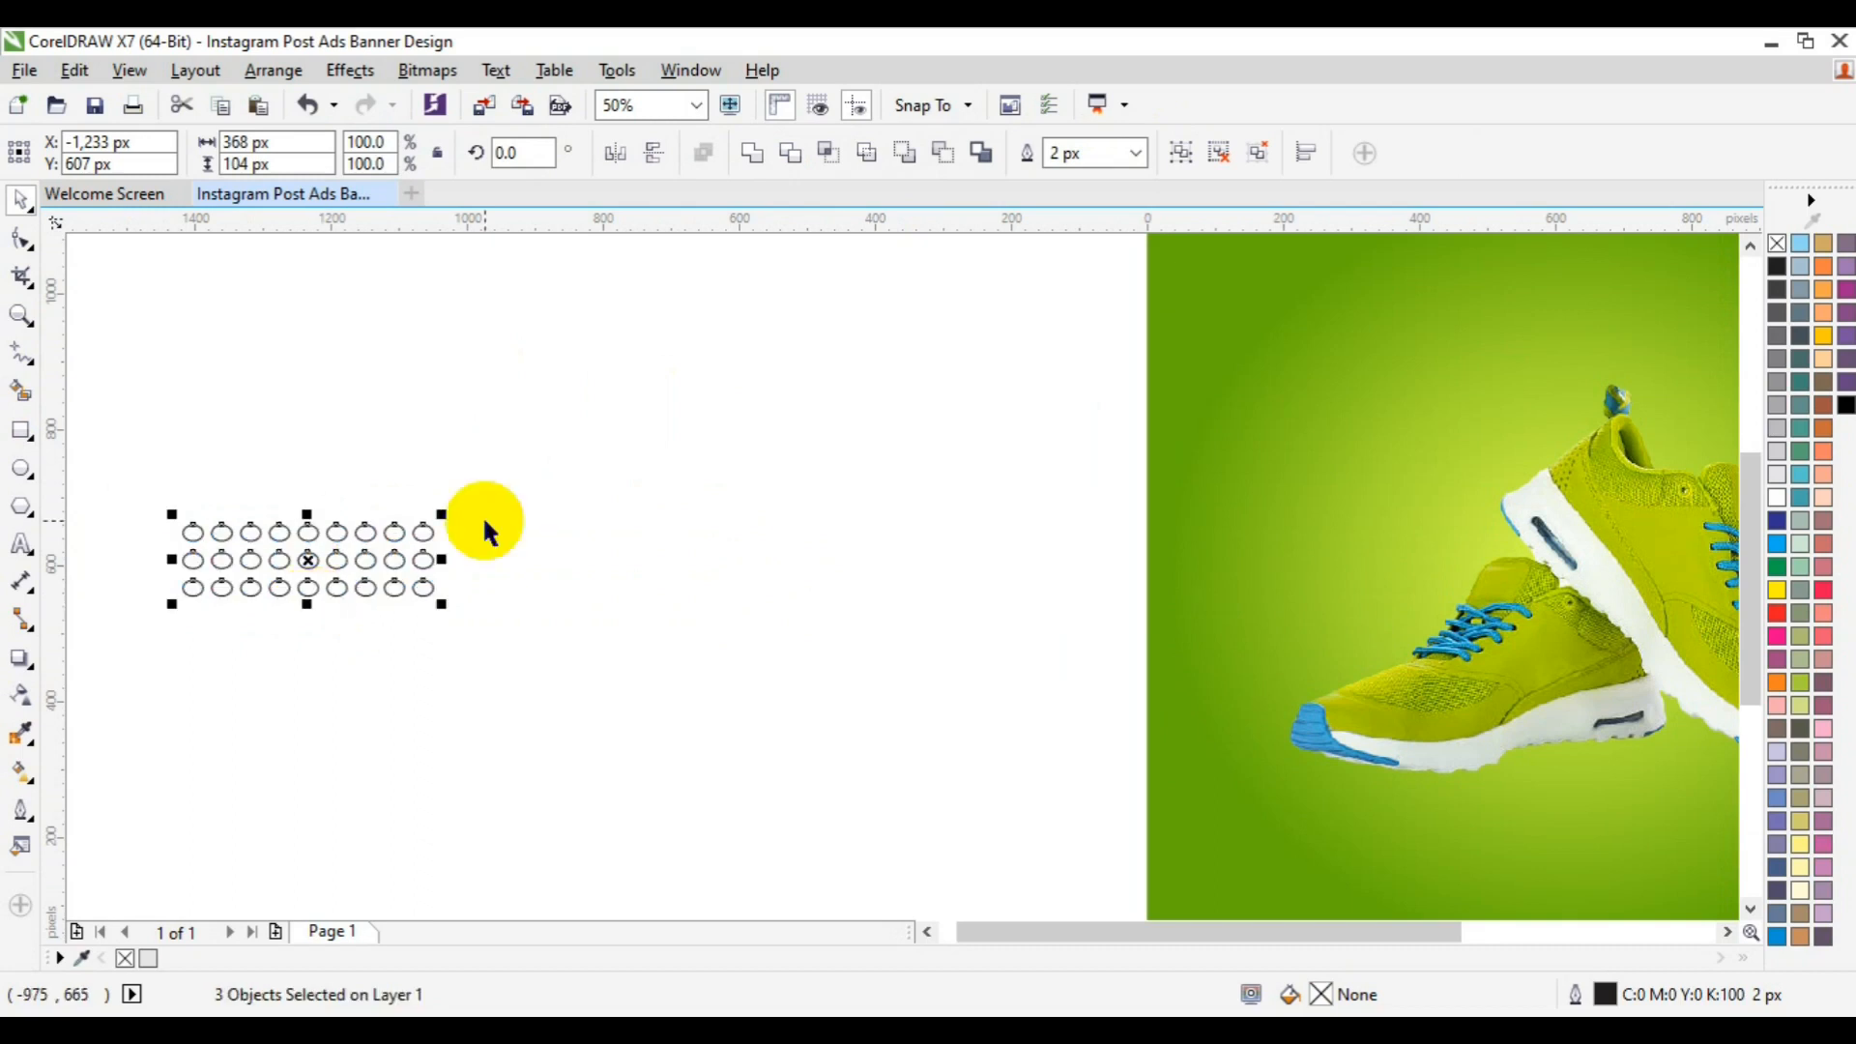
pyautogui.moveTo(442, 560); pyautogui.dragTo(467, 560)
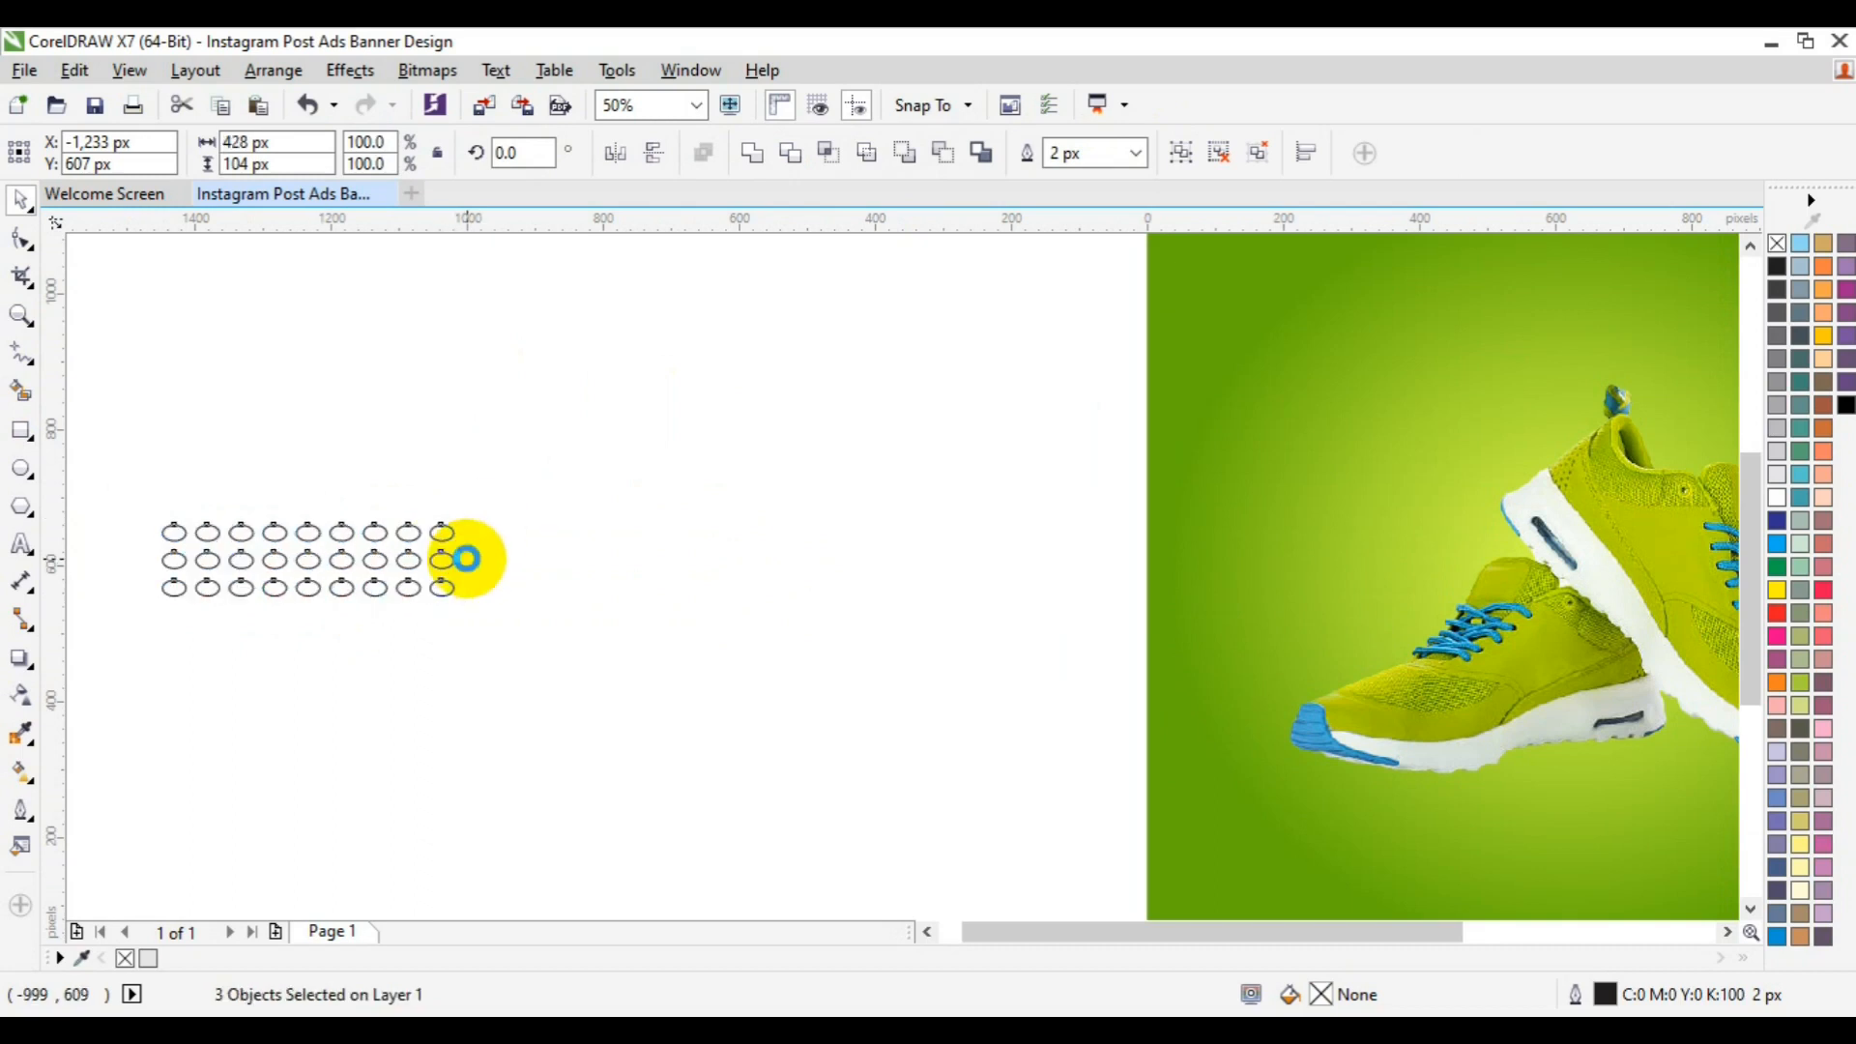
pyautogui.hotkey('ctrl', 'z')
pyautogui.moveTo(442, 613); pyautogui.dragTo(386, 593)
# Step: Delete the two lower rows of circles, keeping only the top row
pyautogui.click(850, 399)
pyautogui.click(292, 564)
pyautogui.press('Delete')
pyautogui.click(292, 582)
pyautogui.press('Delete')
# Step: Scale the remaining row of circles to 280 px wide and copy it downward twice to form three evenly spaced rows
pyautogui.click(364, 545)
pyautogui.moveTo(388, 549); pyautogui.dragTo(443, 566)
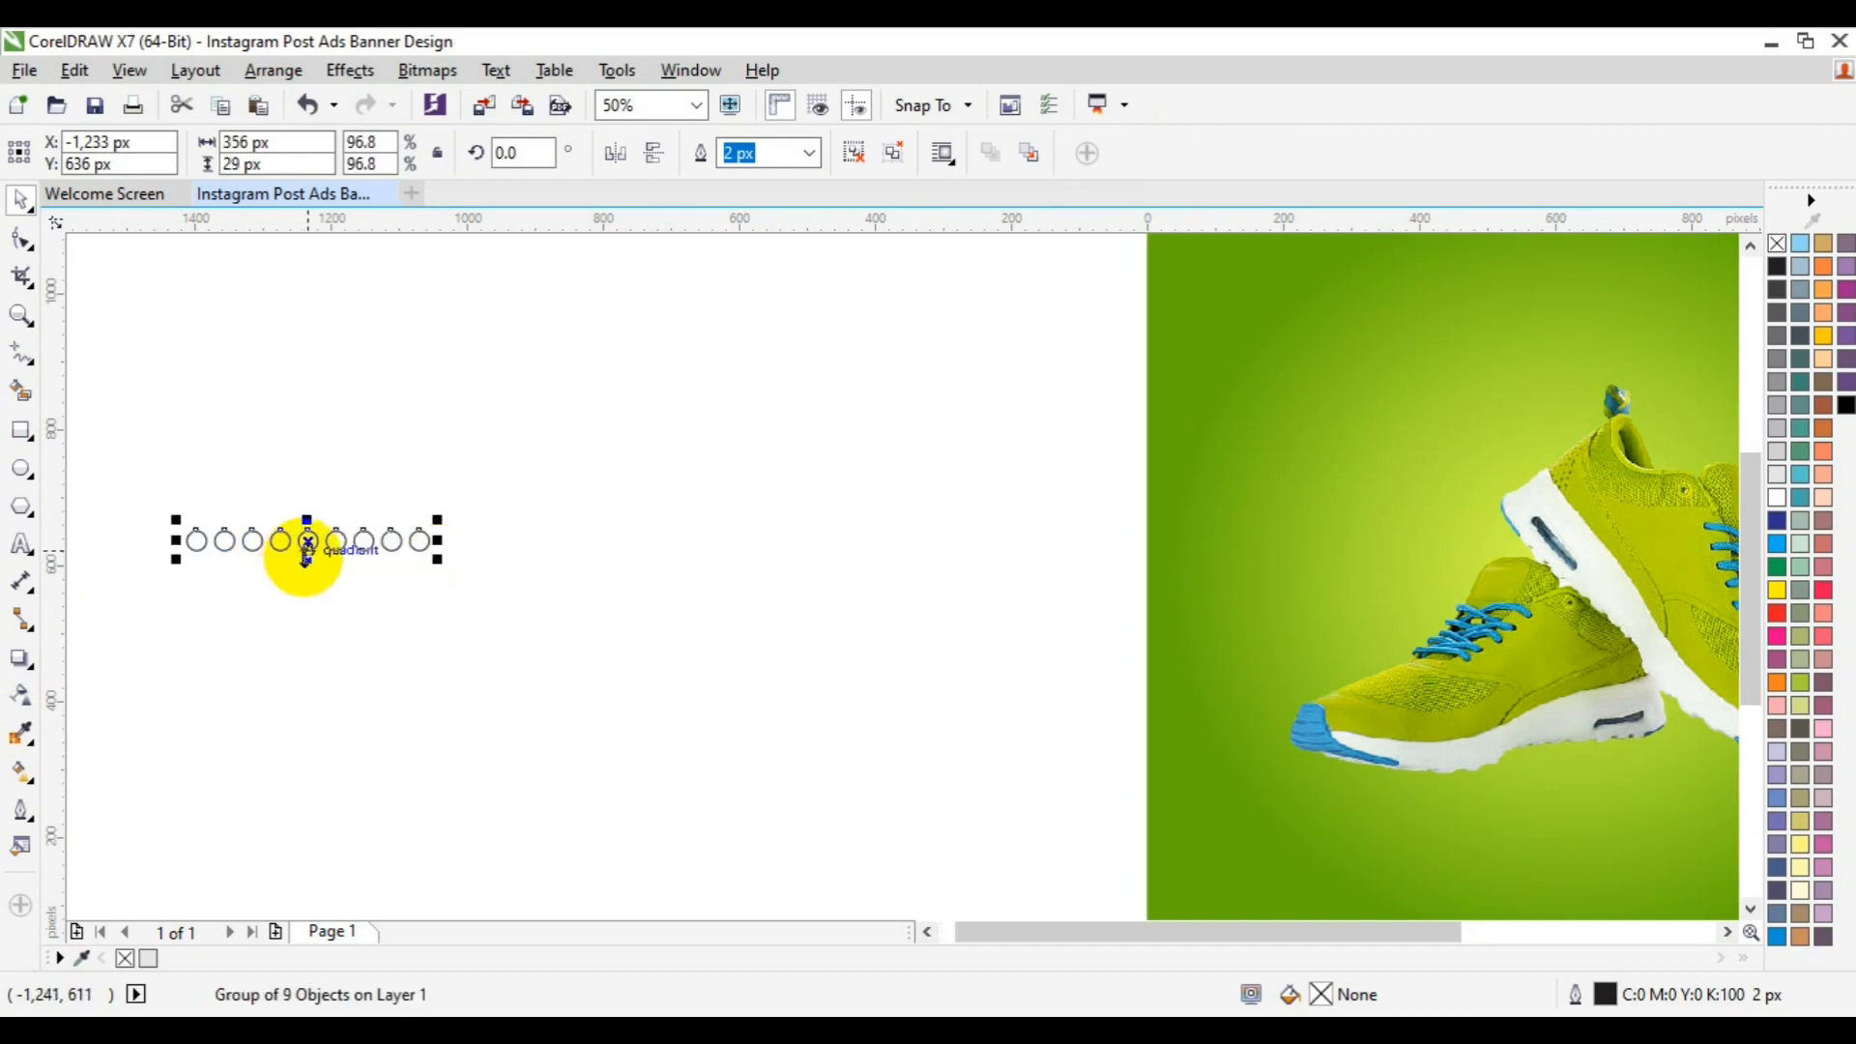
pyautogui.hotkey('ctrl', 'z')
pyautogui.moveTo(391, 559); pyautogui.dragTo(423, 564)
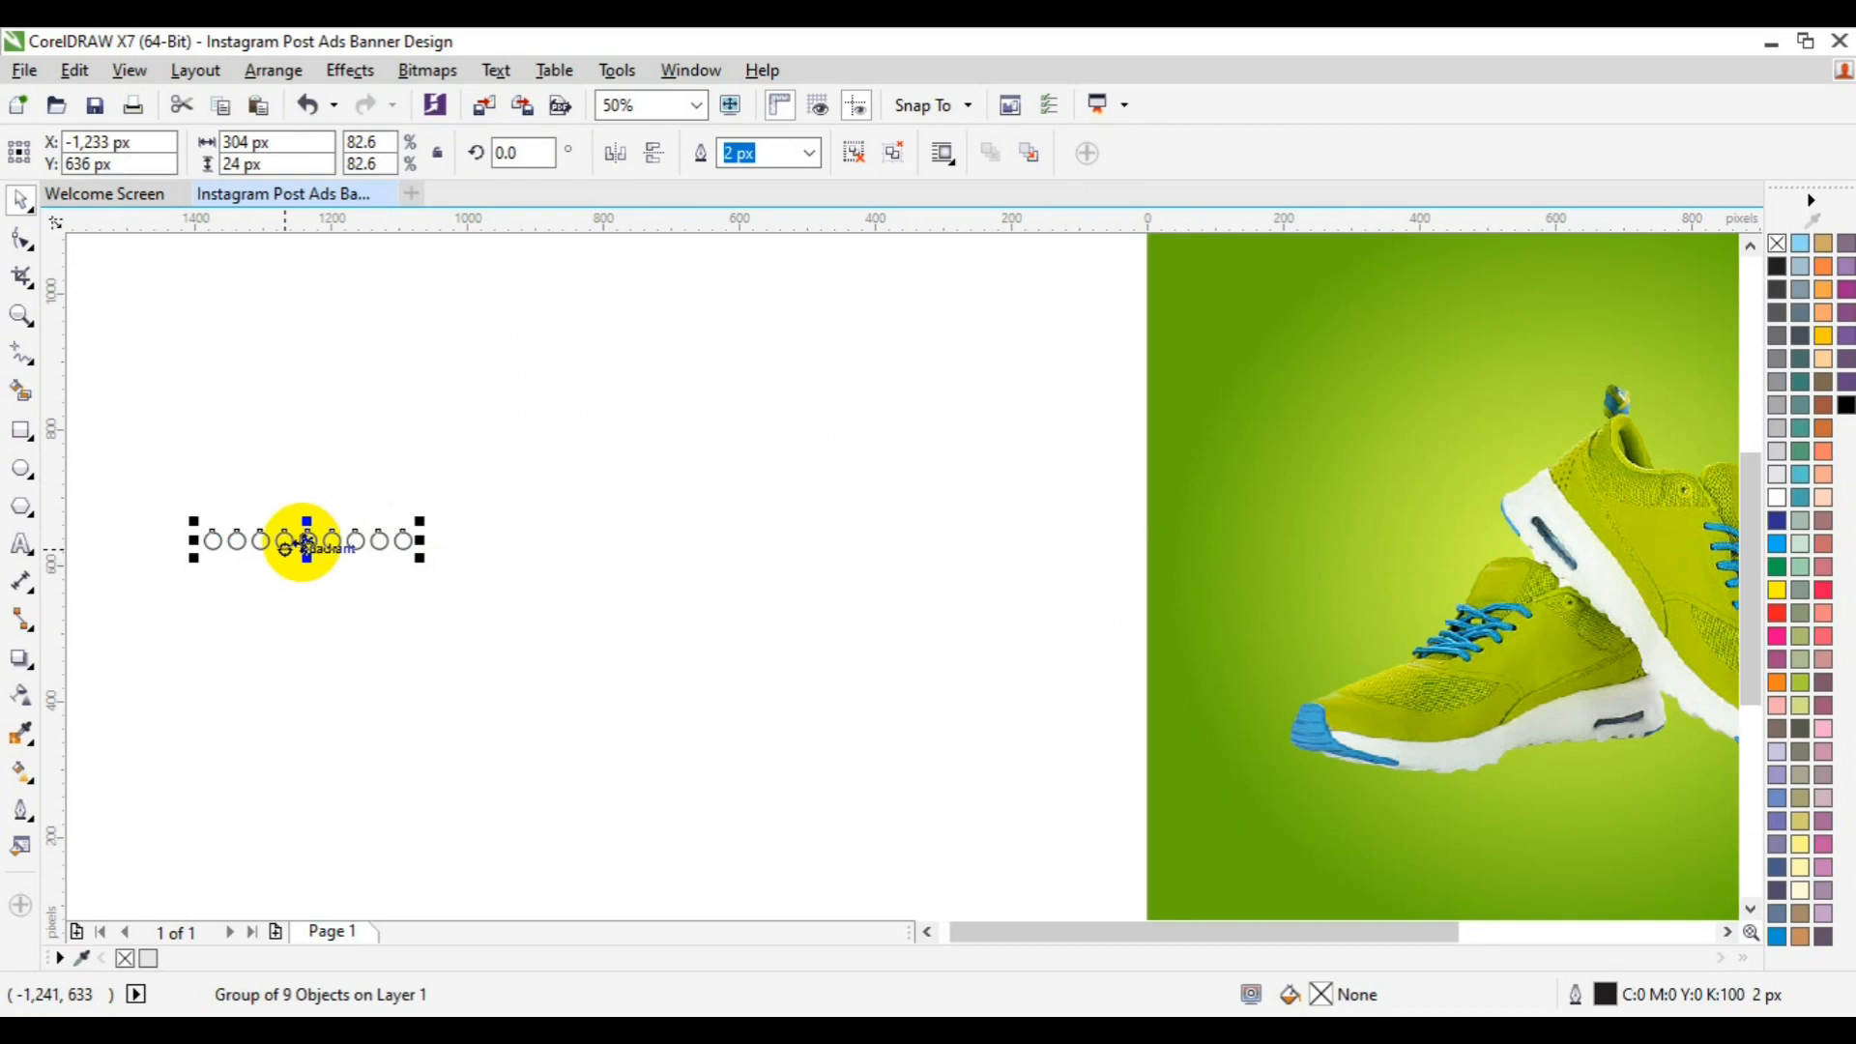
pyautogui.moveTo(418, 561); pyautogui.dragTo(309, 569)
pyautogui.click(398, 613)
pyautogui.hotkey('ctrl', 'r')
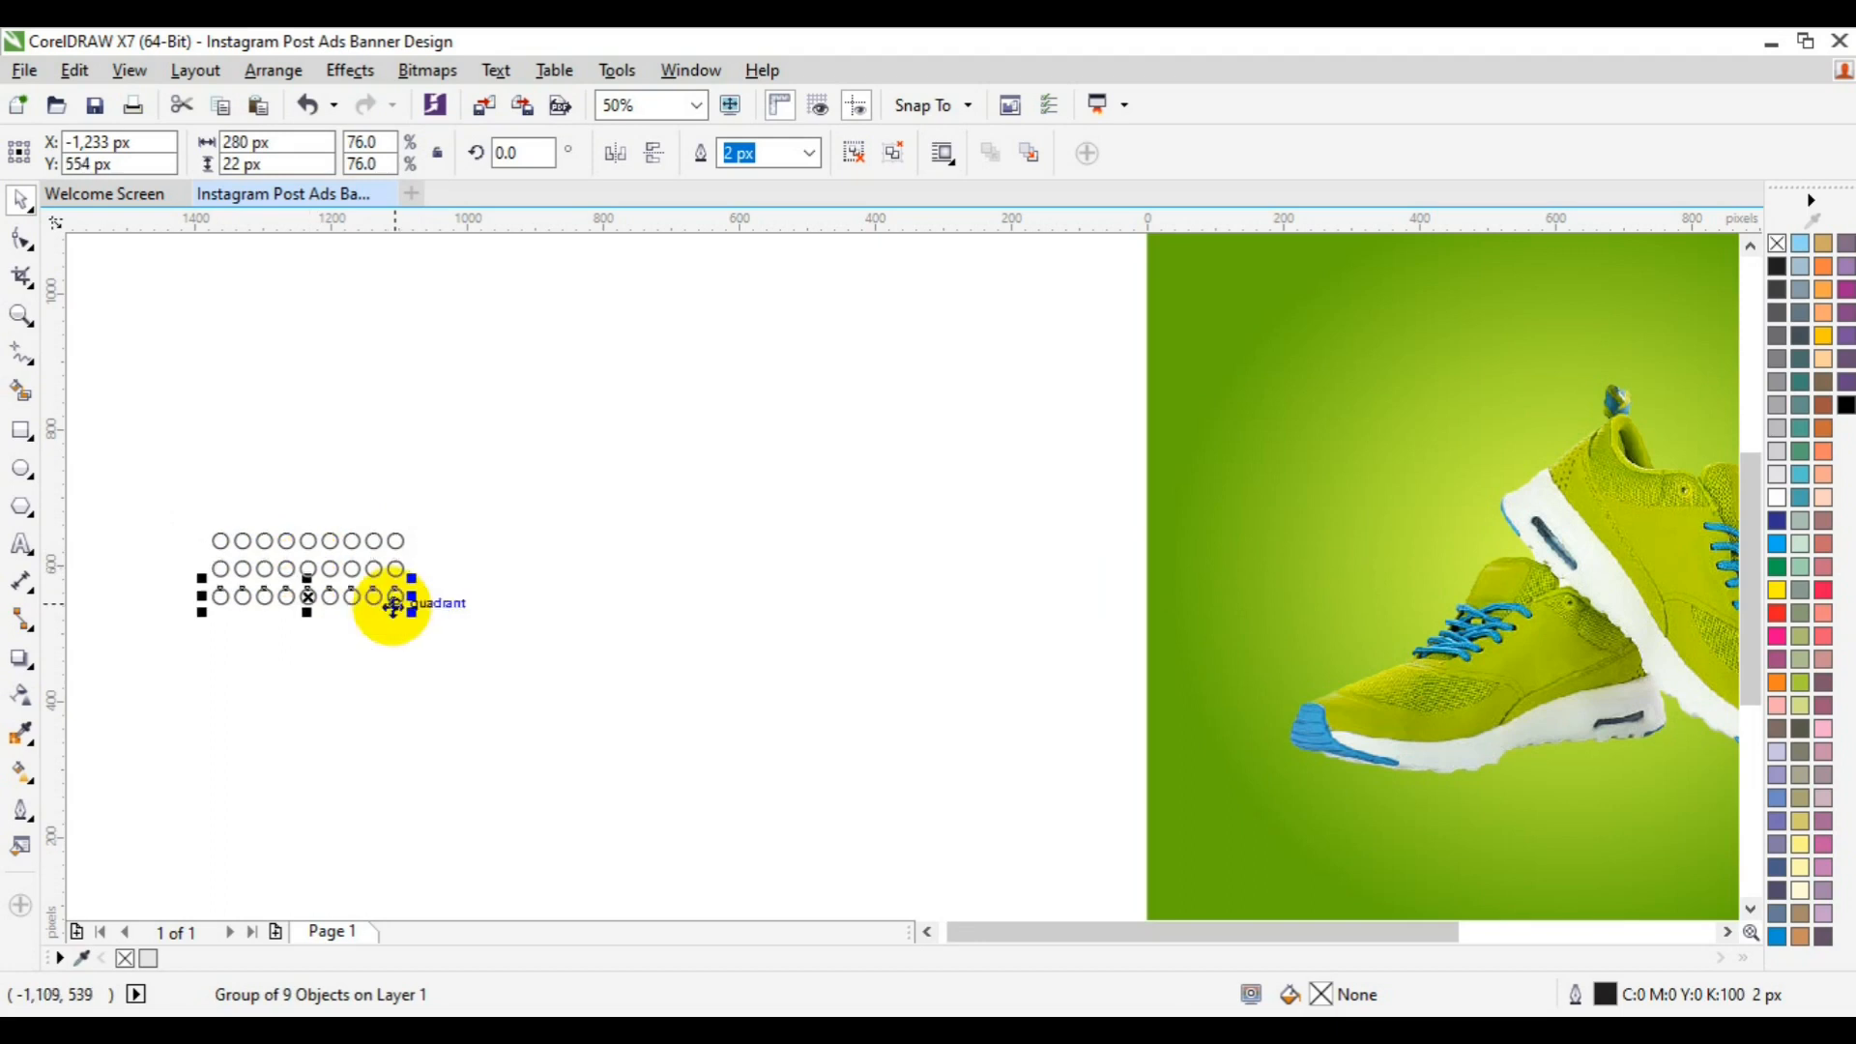
# Step: Group the three rows of circles into one object and switch the group to its rotation handles
pyautogui.moveTo(137, 495); pyautogui.dragTo(505, 619)
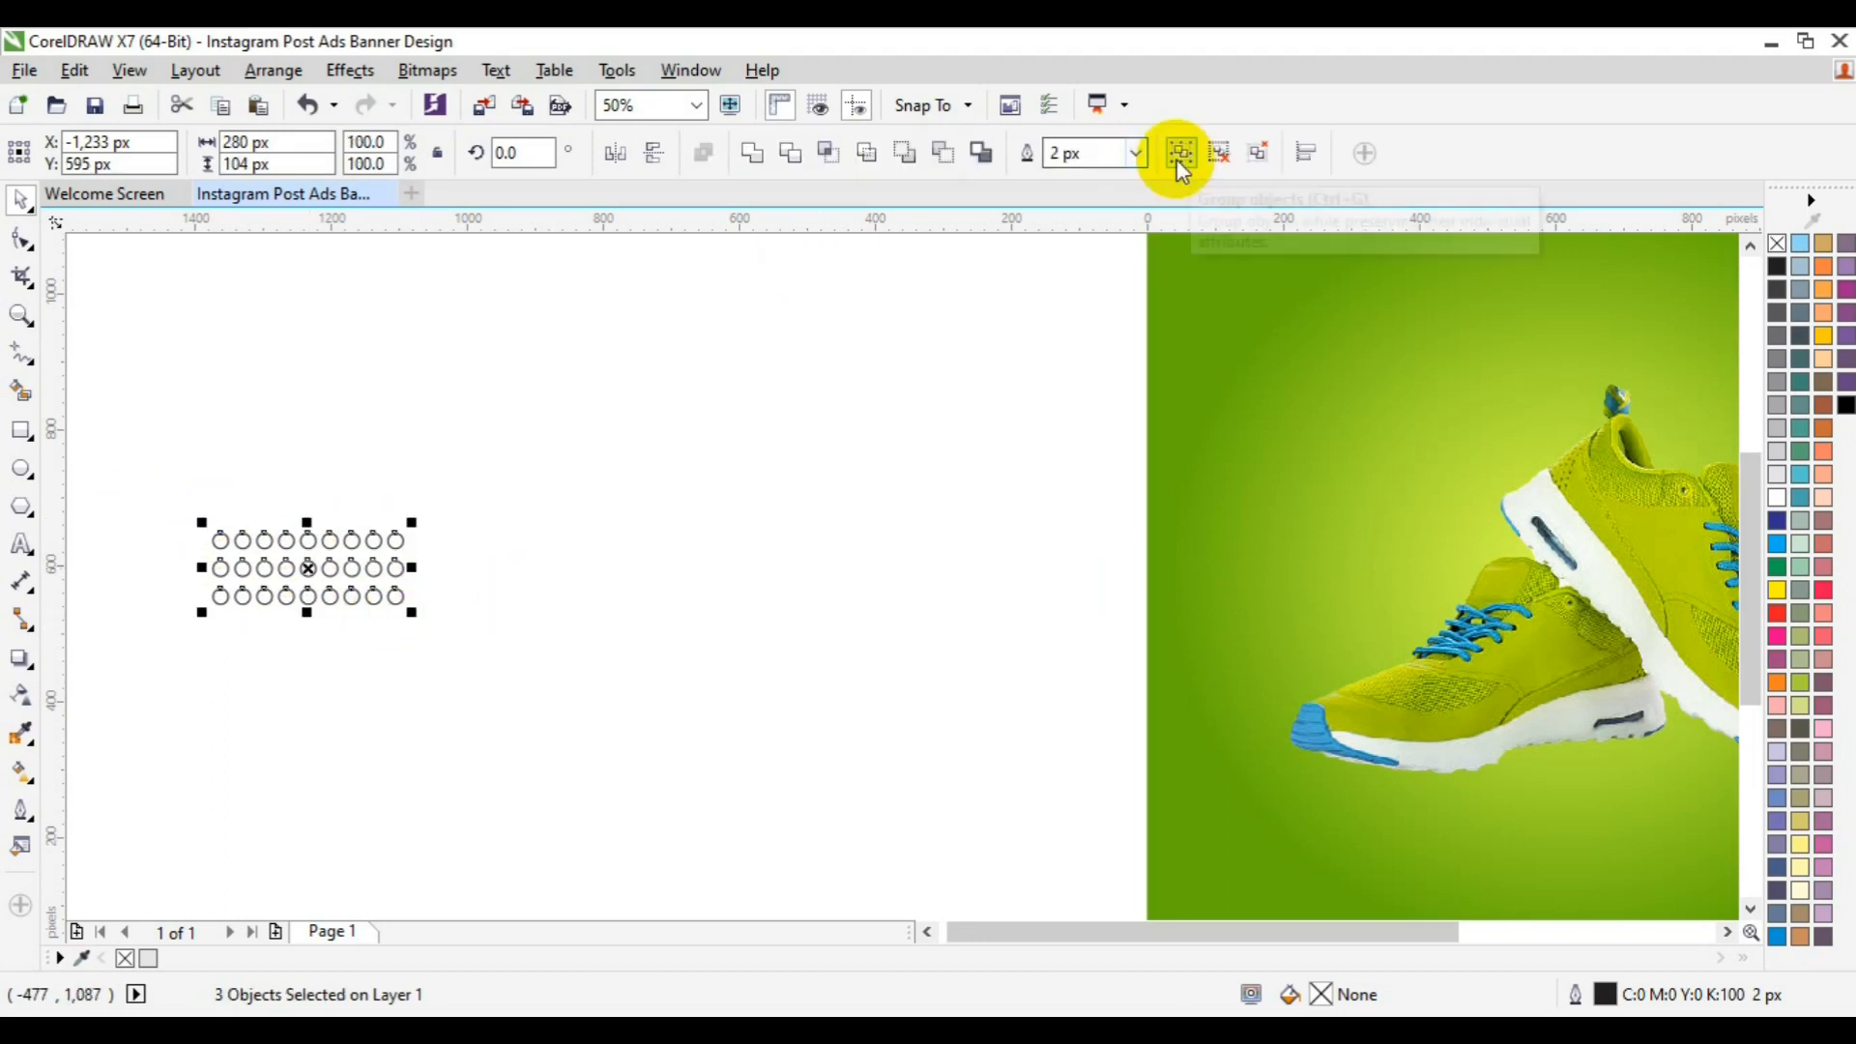
pyautogui.hotkey('ctrl', 'g')
pyautogui.click(341, 559)
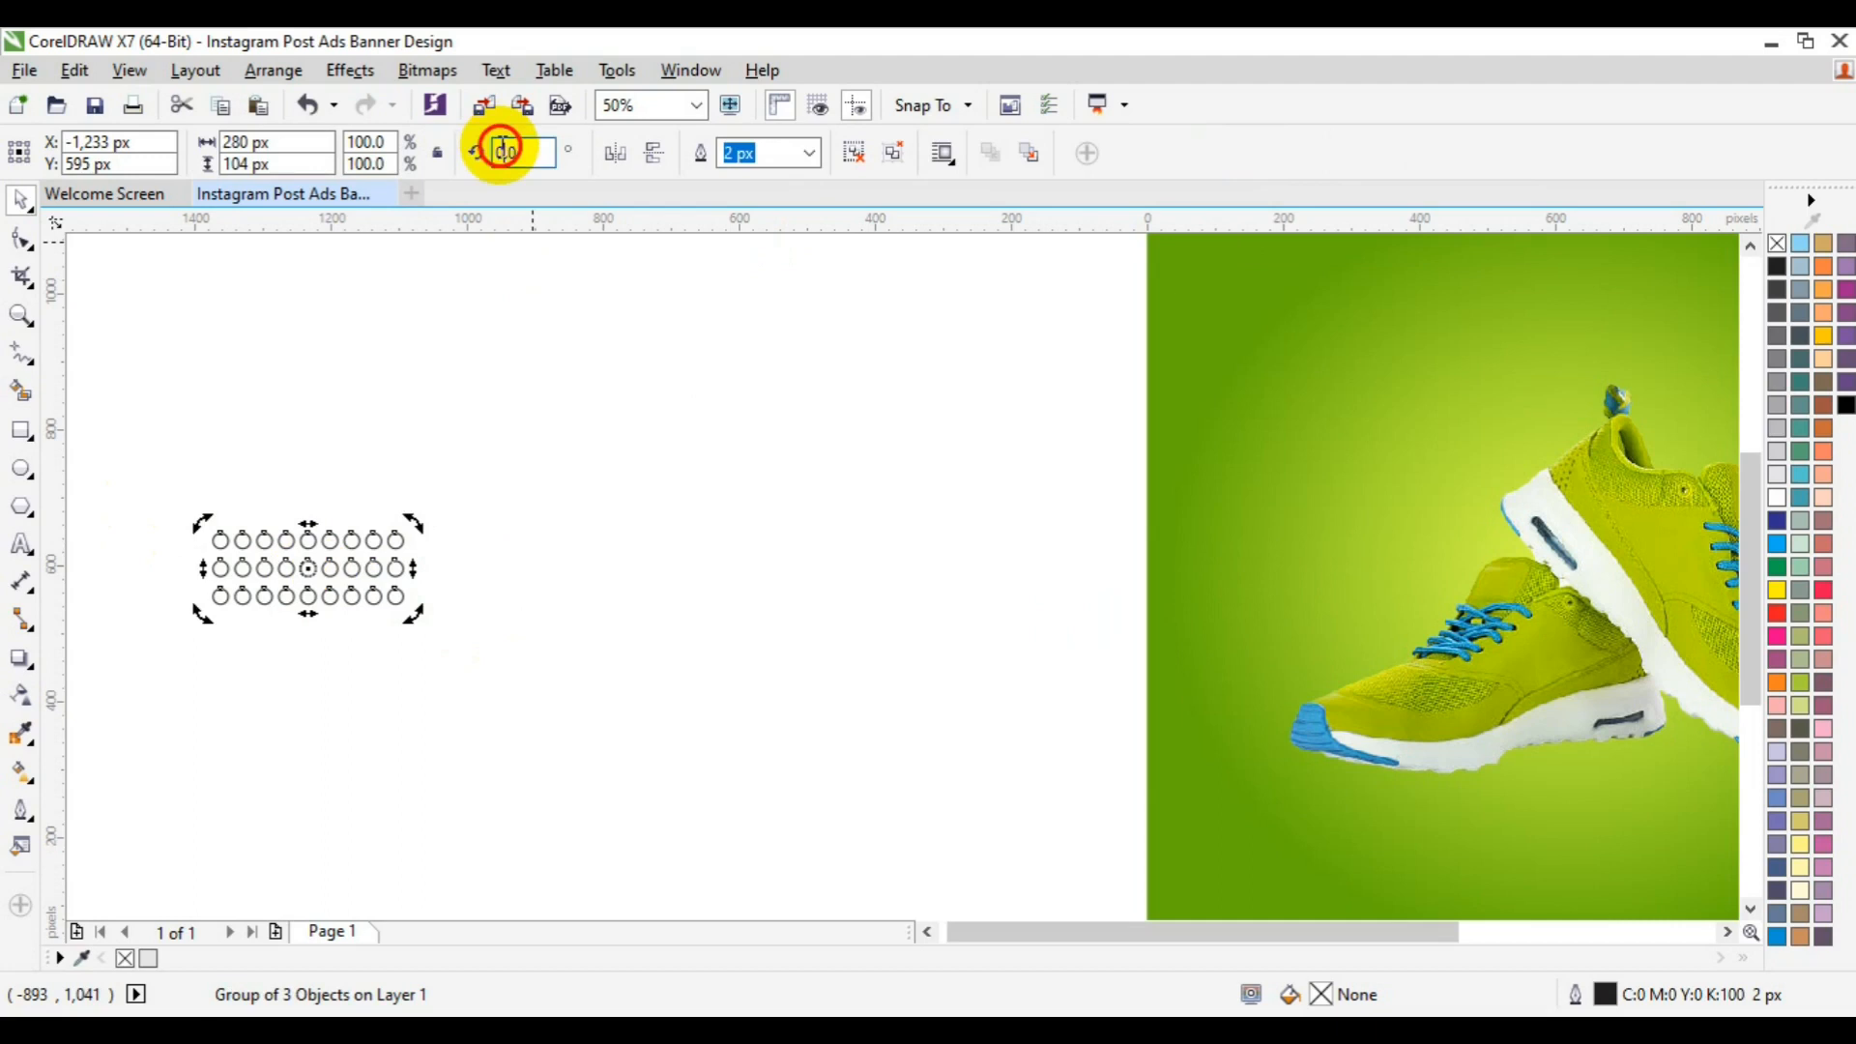
# Step: Rotate the grouped rows of circles to 90 degrees so they stand as three vertical columns
pyautogui.click(502, 150)
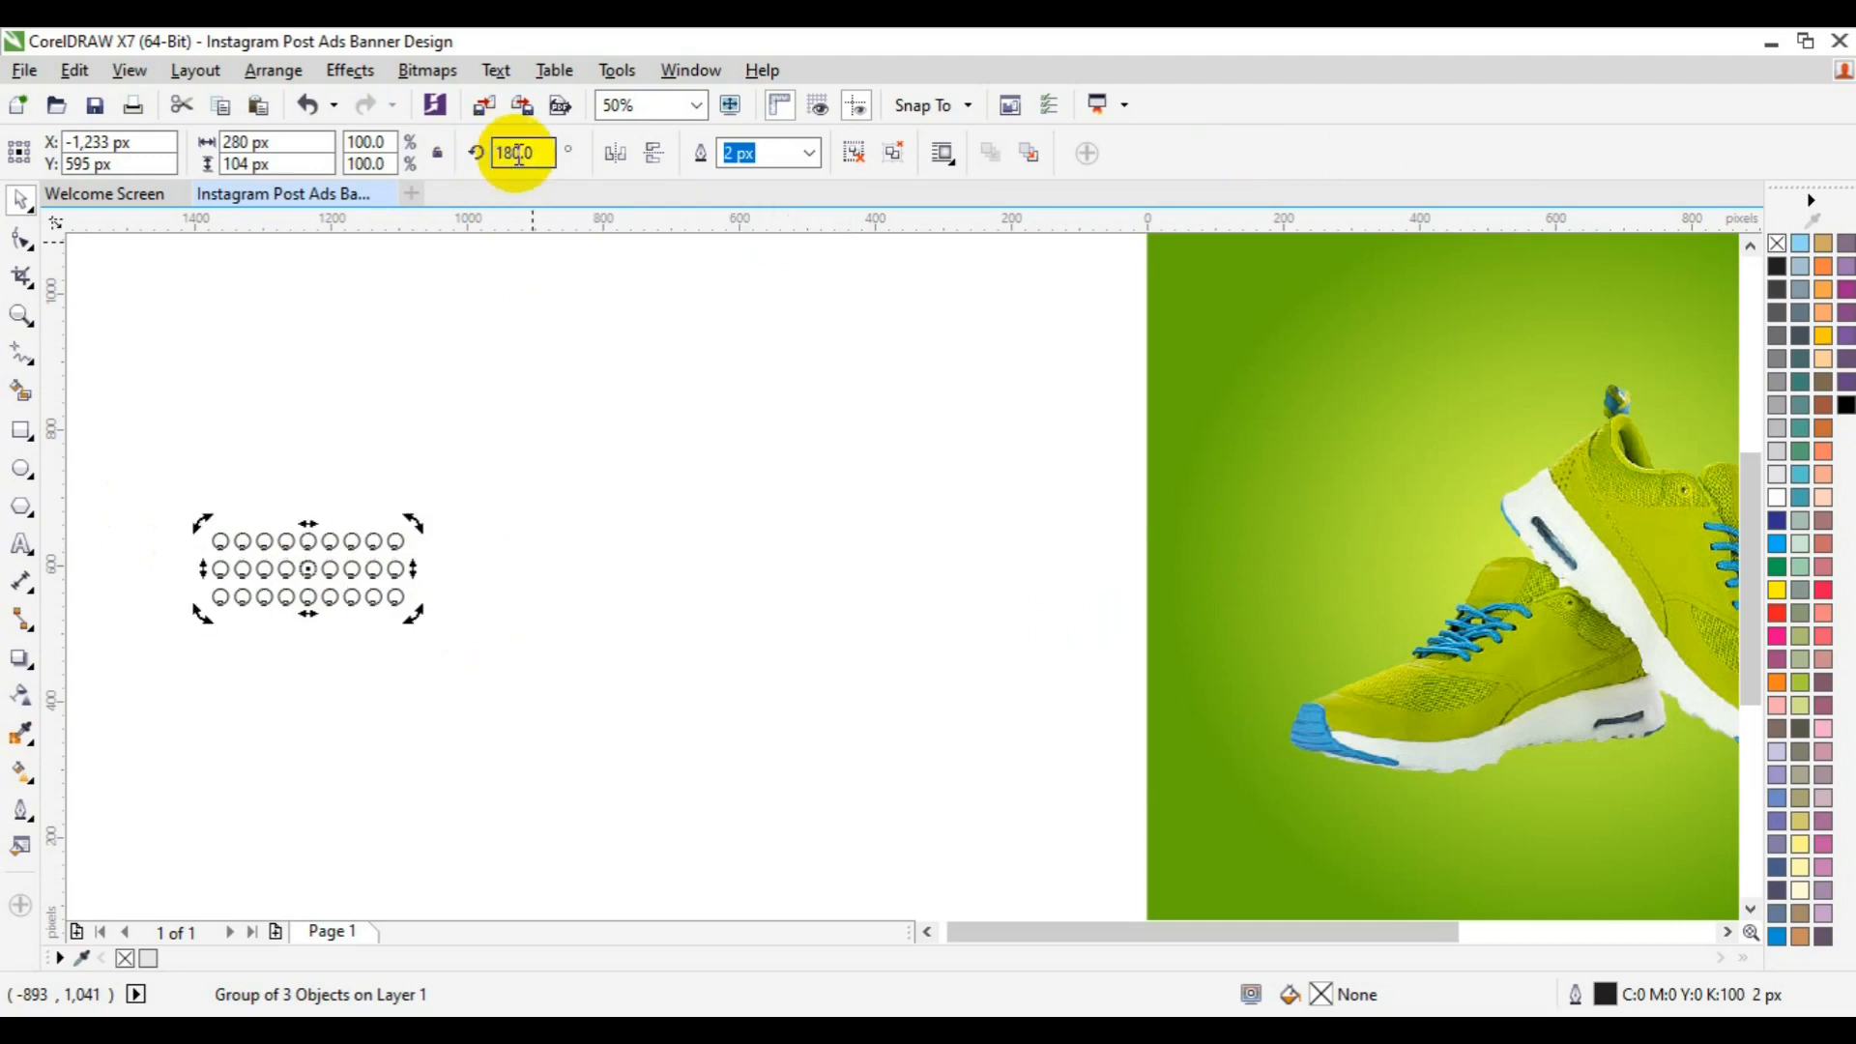
pyautogui.press('Return')
pyautogui.write('90')
pyautogui.press('Return')
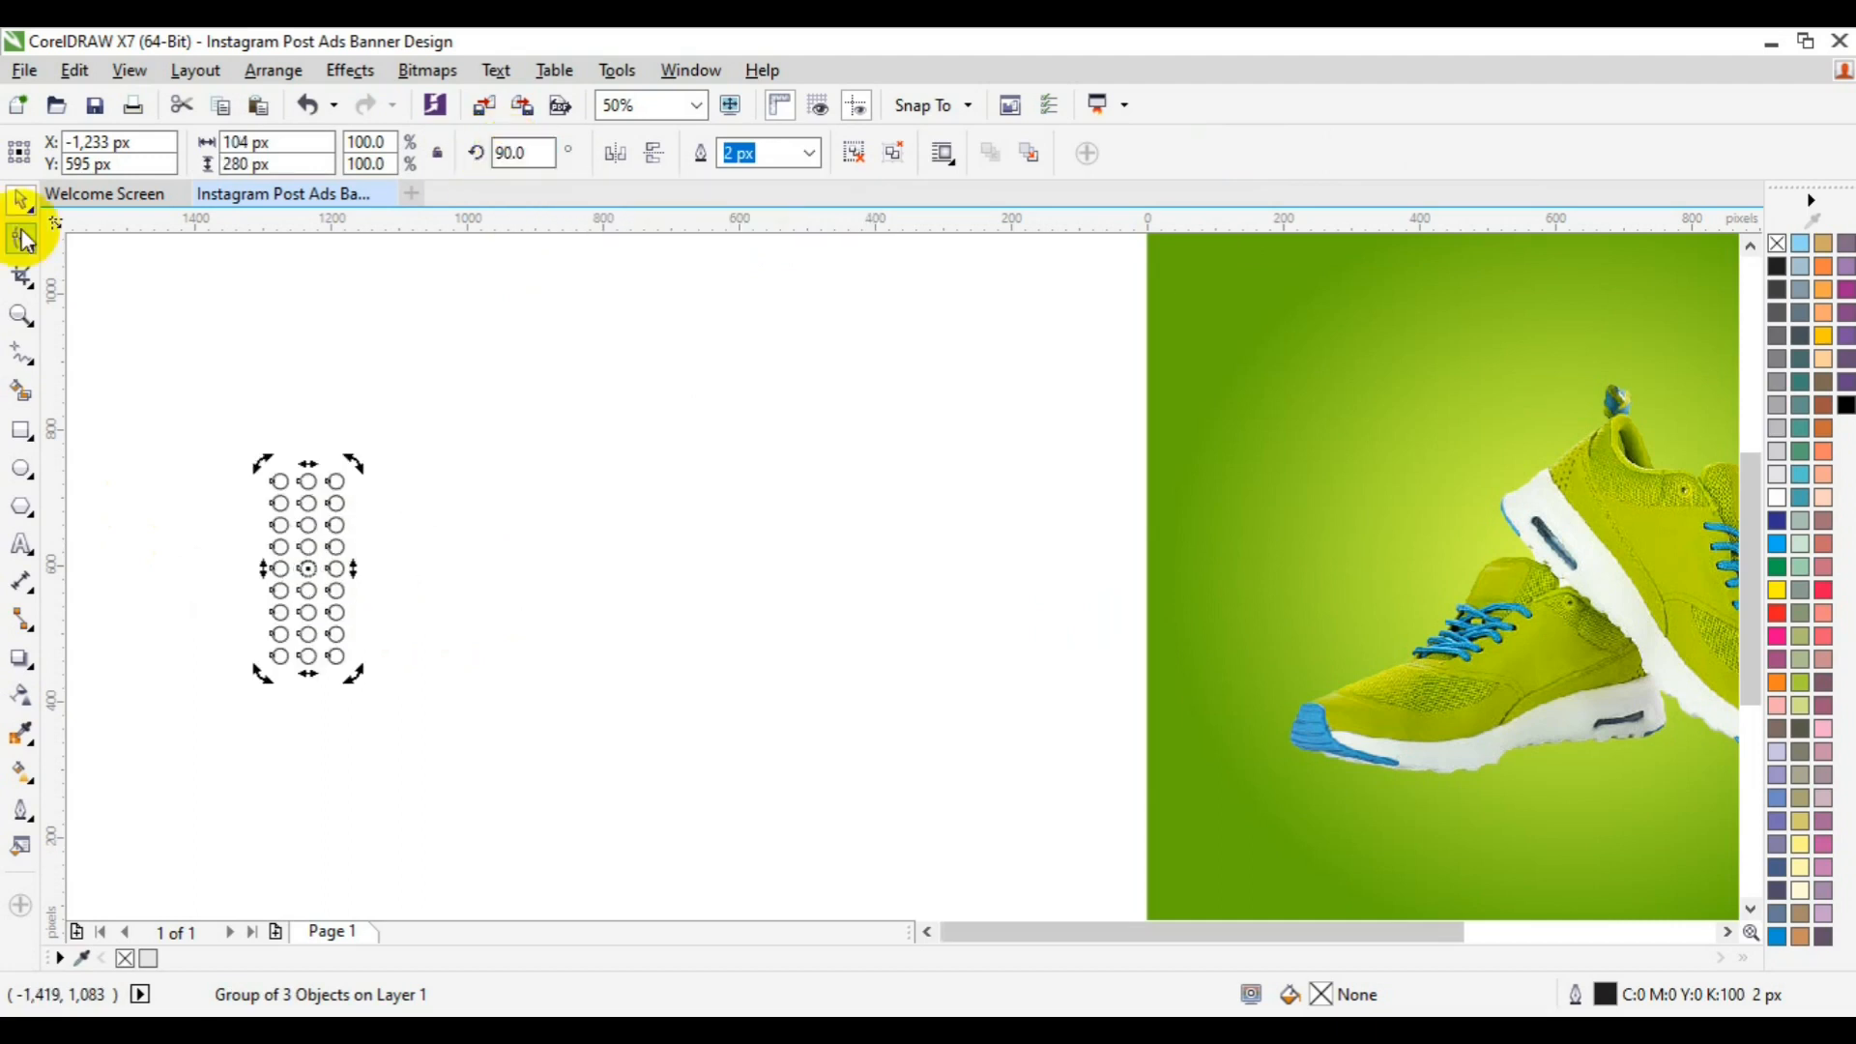
pyautogui.click(314, 630)
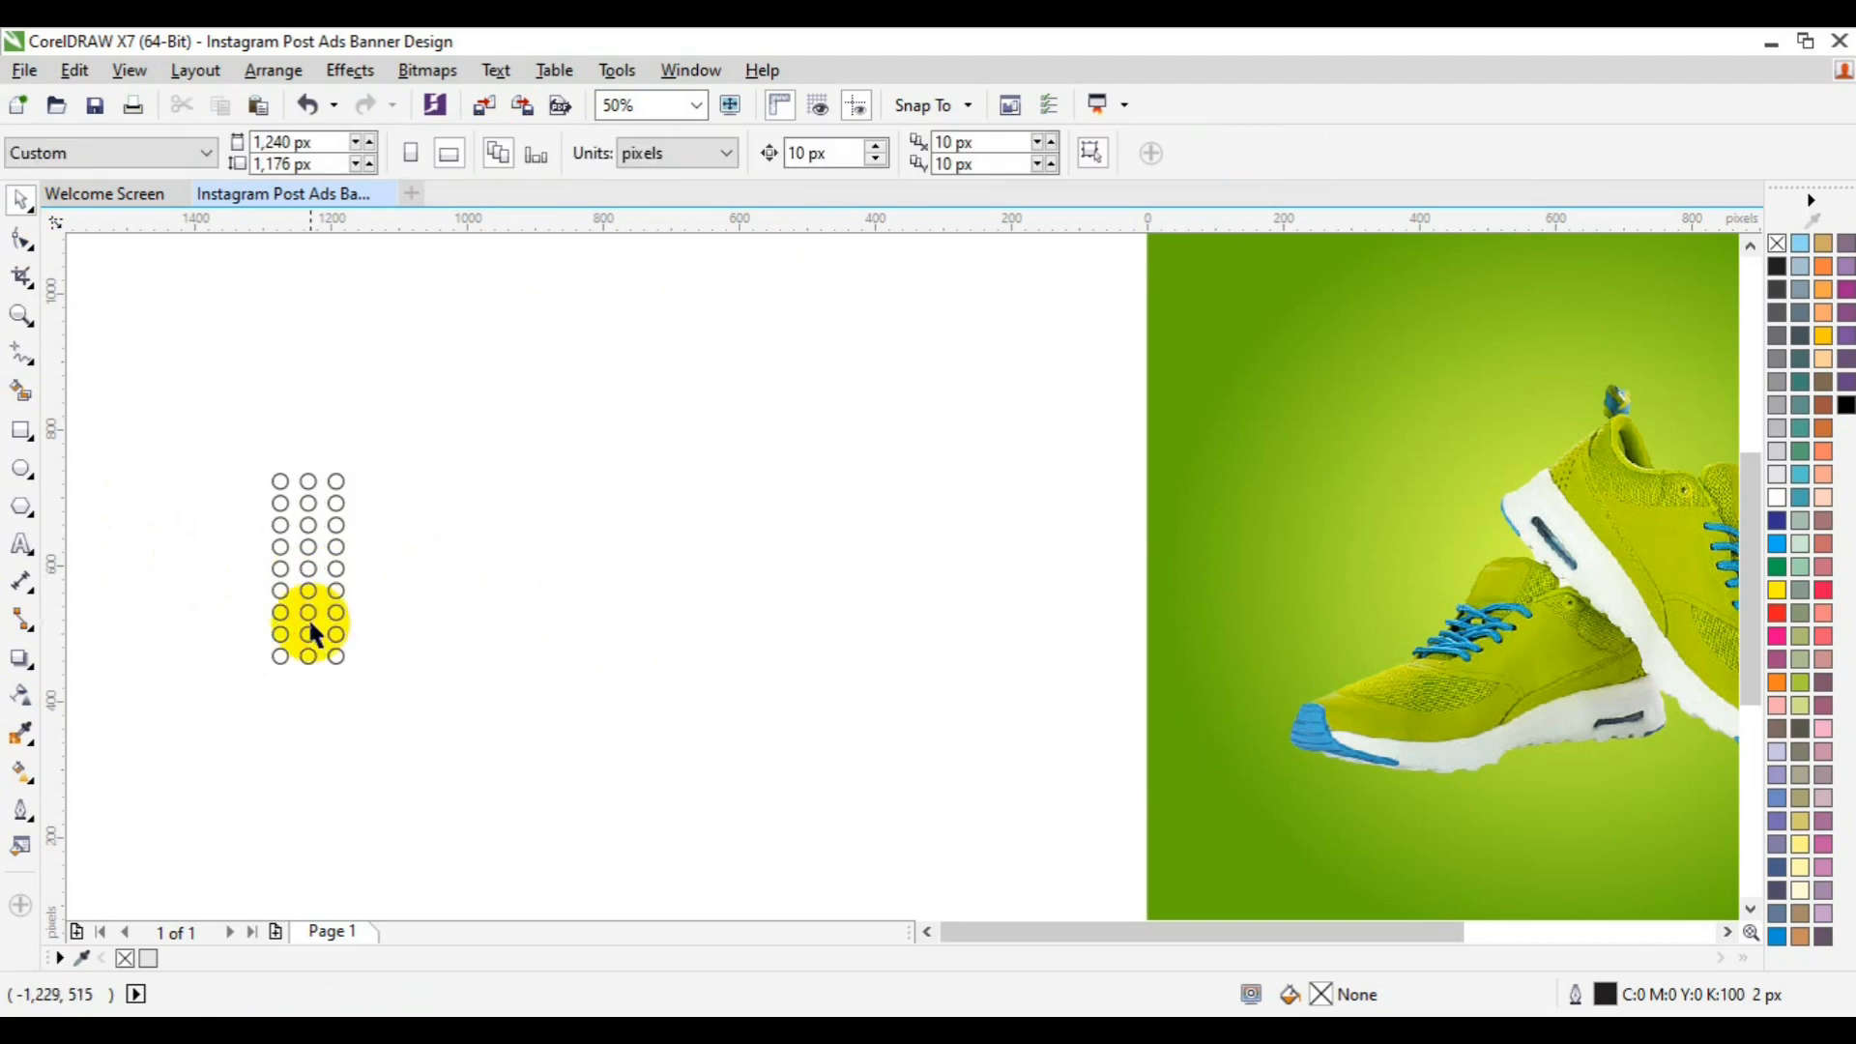
# Step: Align the rotated circle group to the right edge of the green banner background
pyautogui.click(314, 631)
pyautogui.keyDown('shift'); pyautogui.click(1198, 581); pyautogui.keyUp('shift')
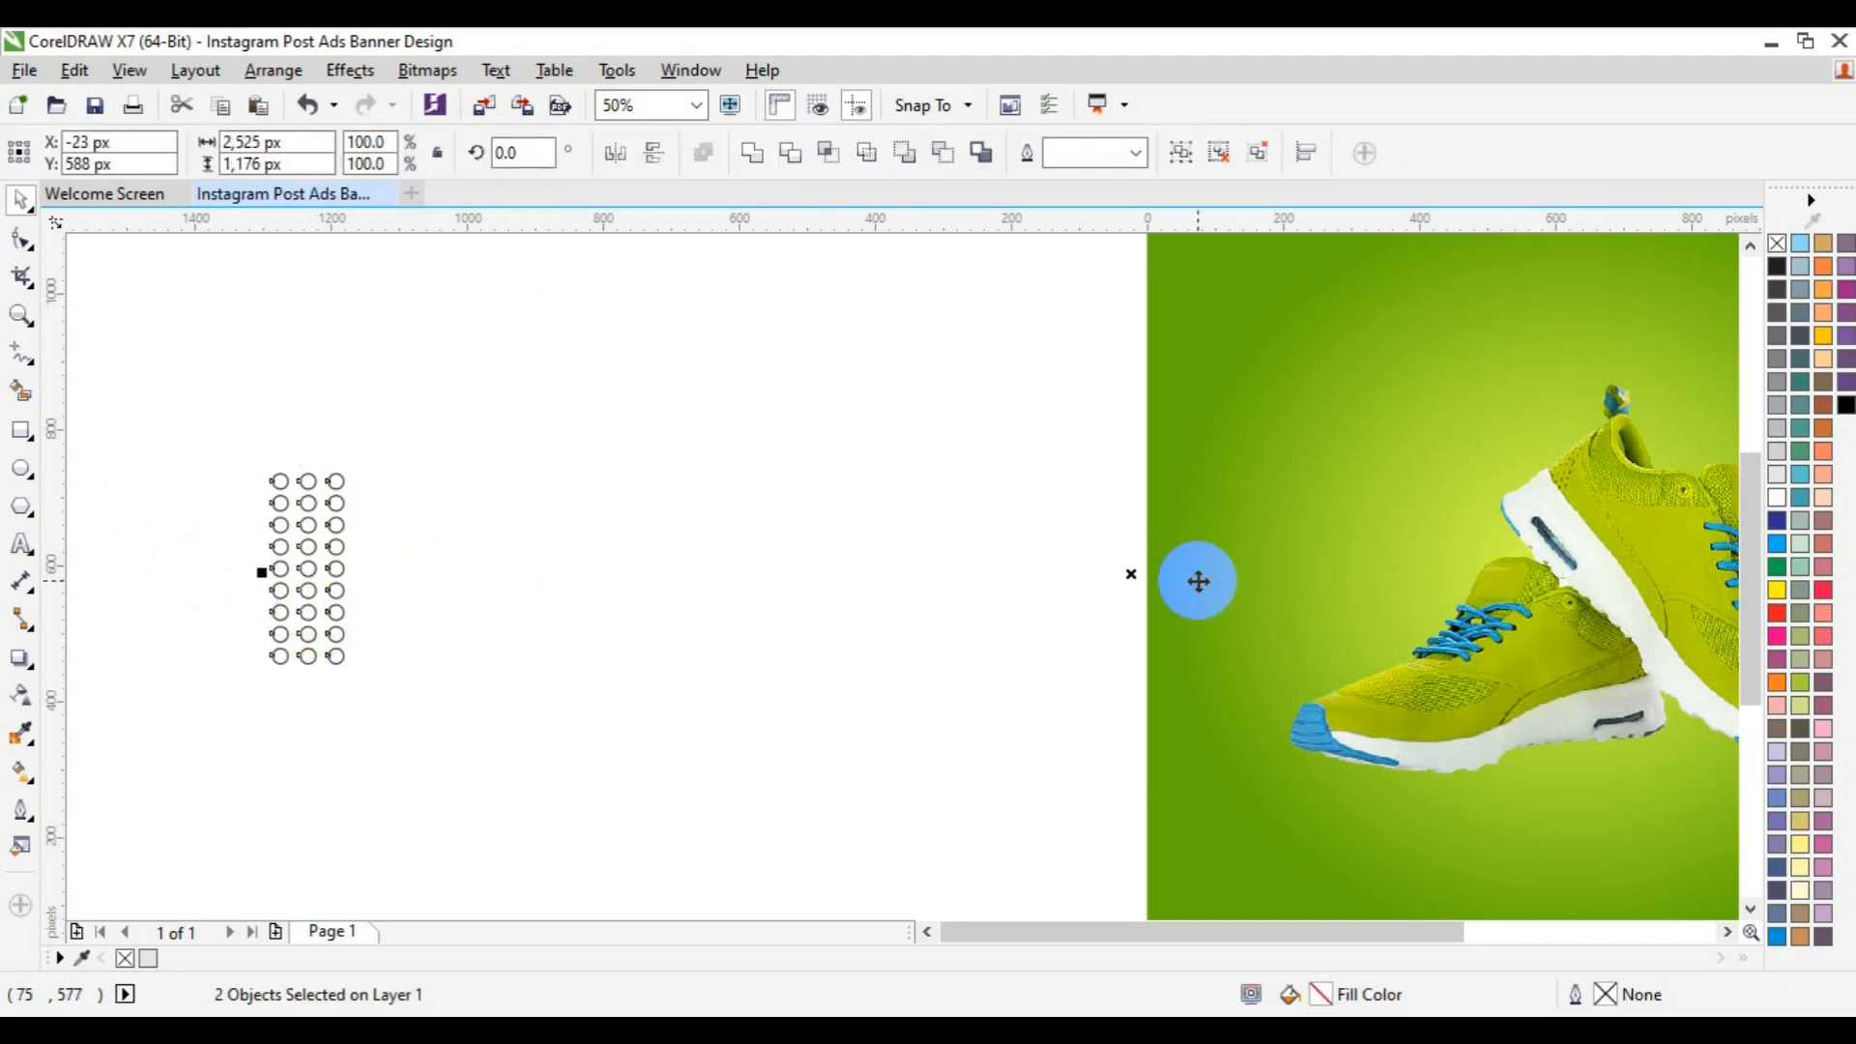
pyautogui.click(21, 316)
pyautogui.click(193, 155)
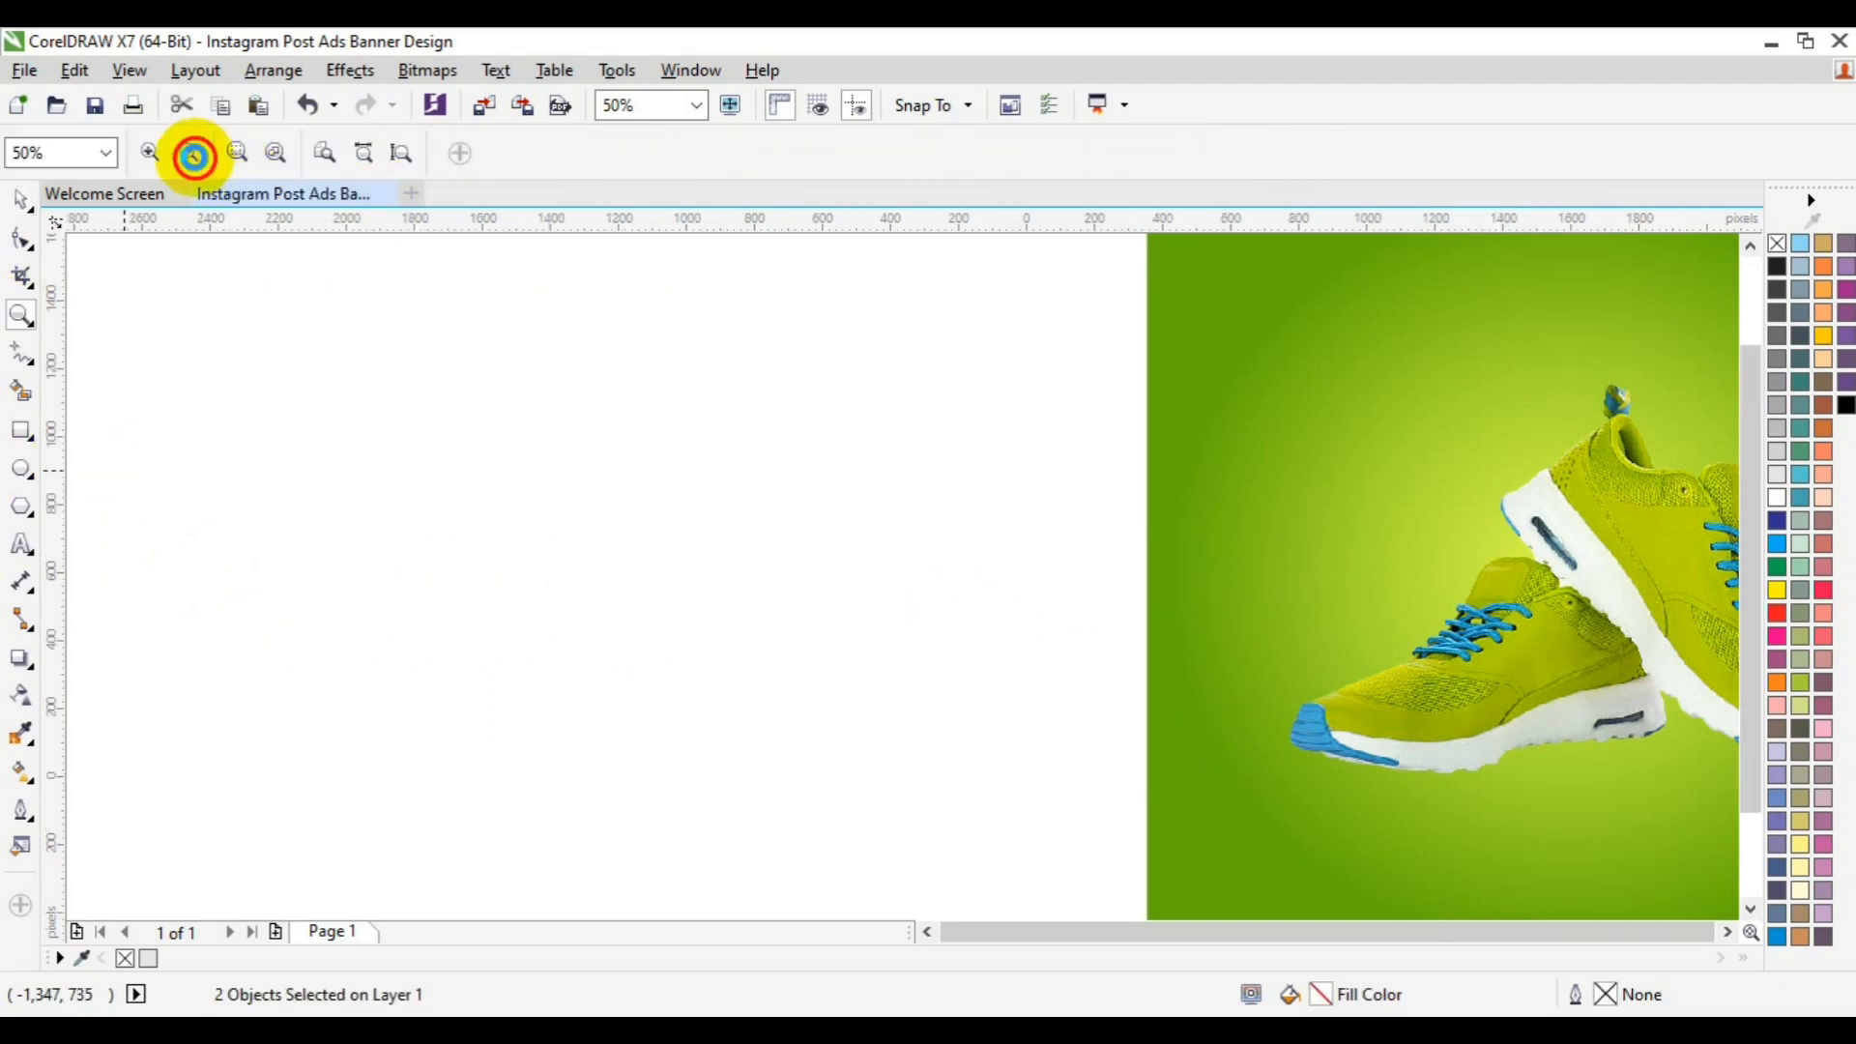
pyautogui.press('space')
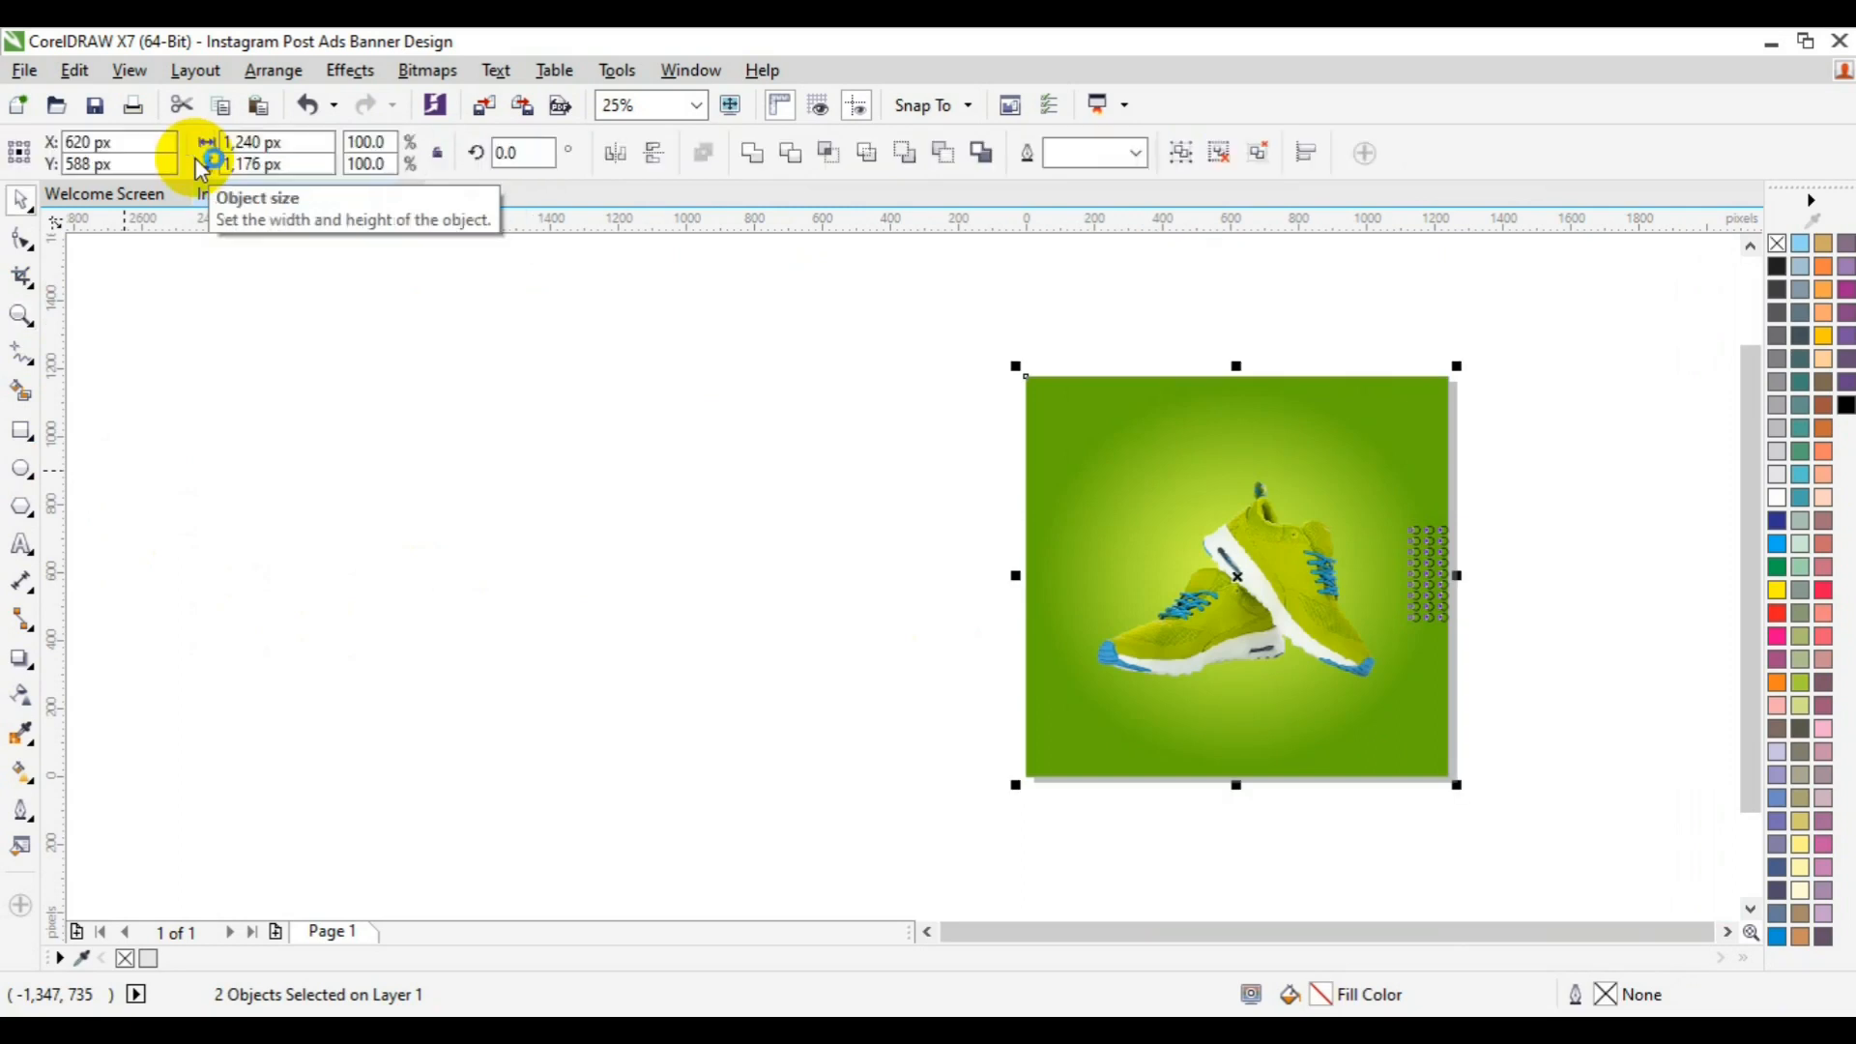
pyautogui.click(1729, 932)
pyautogui.click(1729, 932)
# Step: Fill the circle group on the banner with white and remove its outline
pyautogui.click(1282, 723)
pyautogui.click(1093, 613)
pyautogui.click(1772, 499)
pyautogui.rightClick(1779, 242)
pyautogui.click(1477, 357)
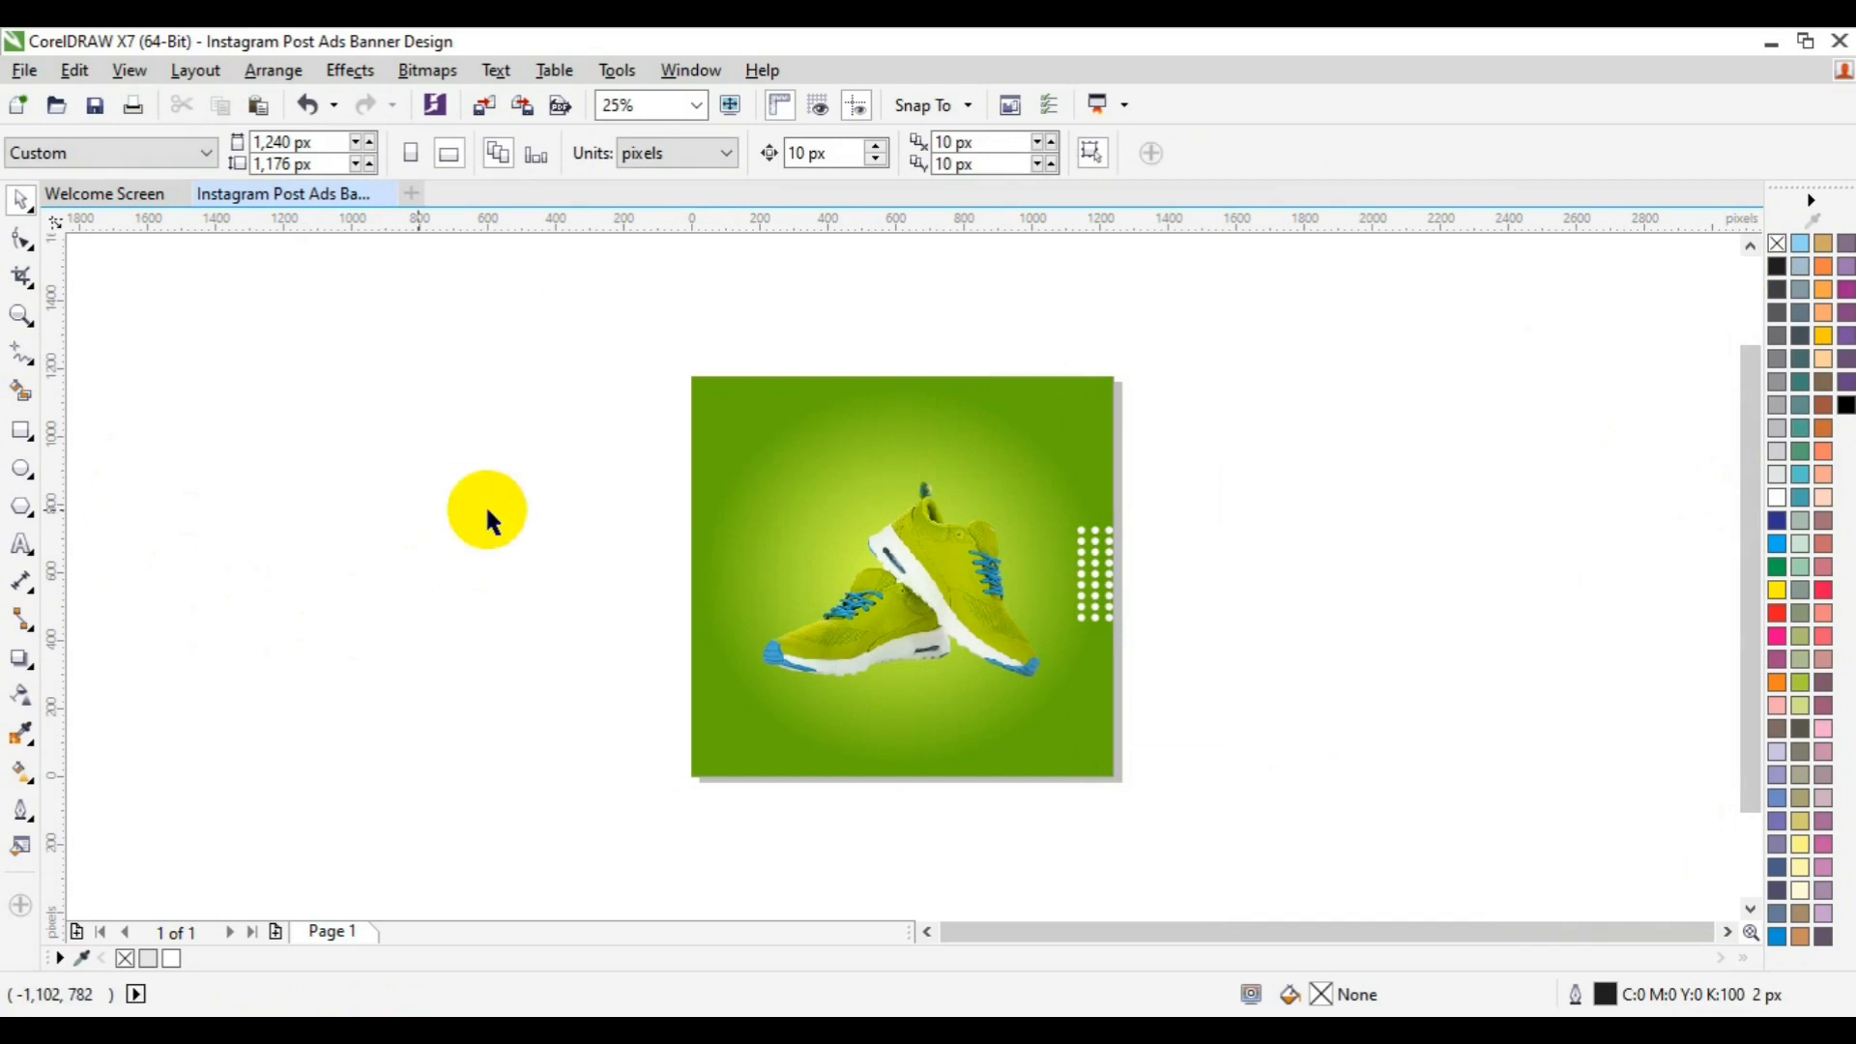
# Step: Move the white dot group towards the banner's upper-right corner and delete it
pyautogui.click(22, 315)
pyautogui.click(1087, 609)
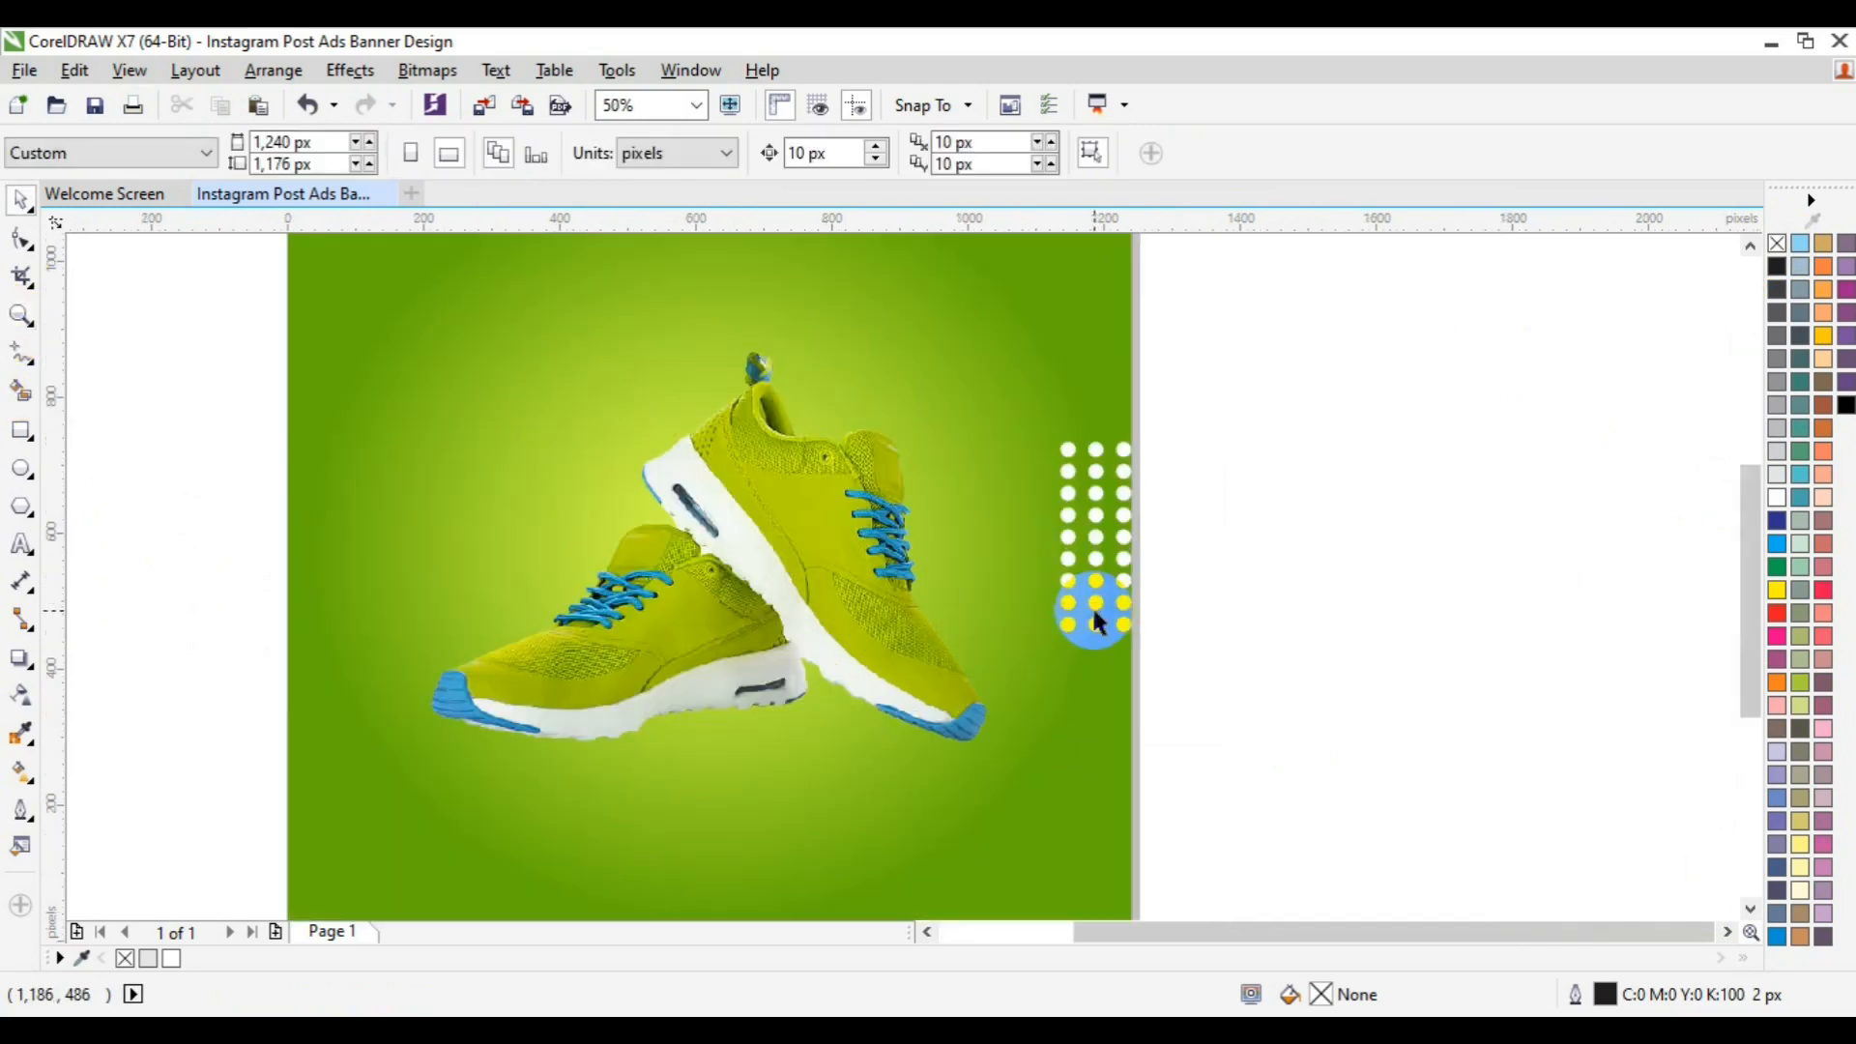
pyautogui.click(1097, 622)
pyautogui.moveTo(1097, 622); pyautogui.dragTo(1068, 439)
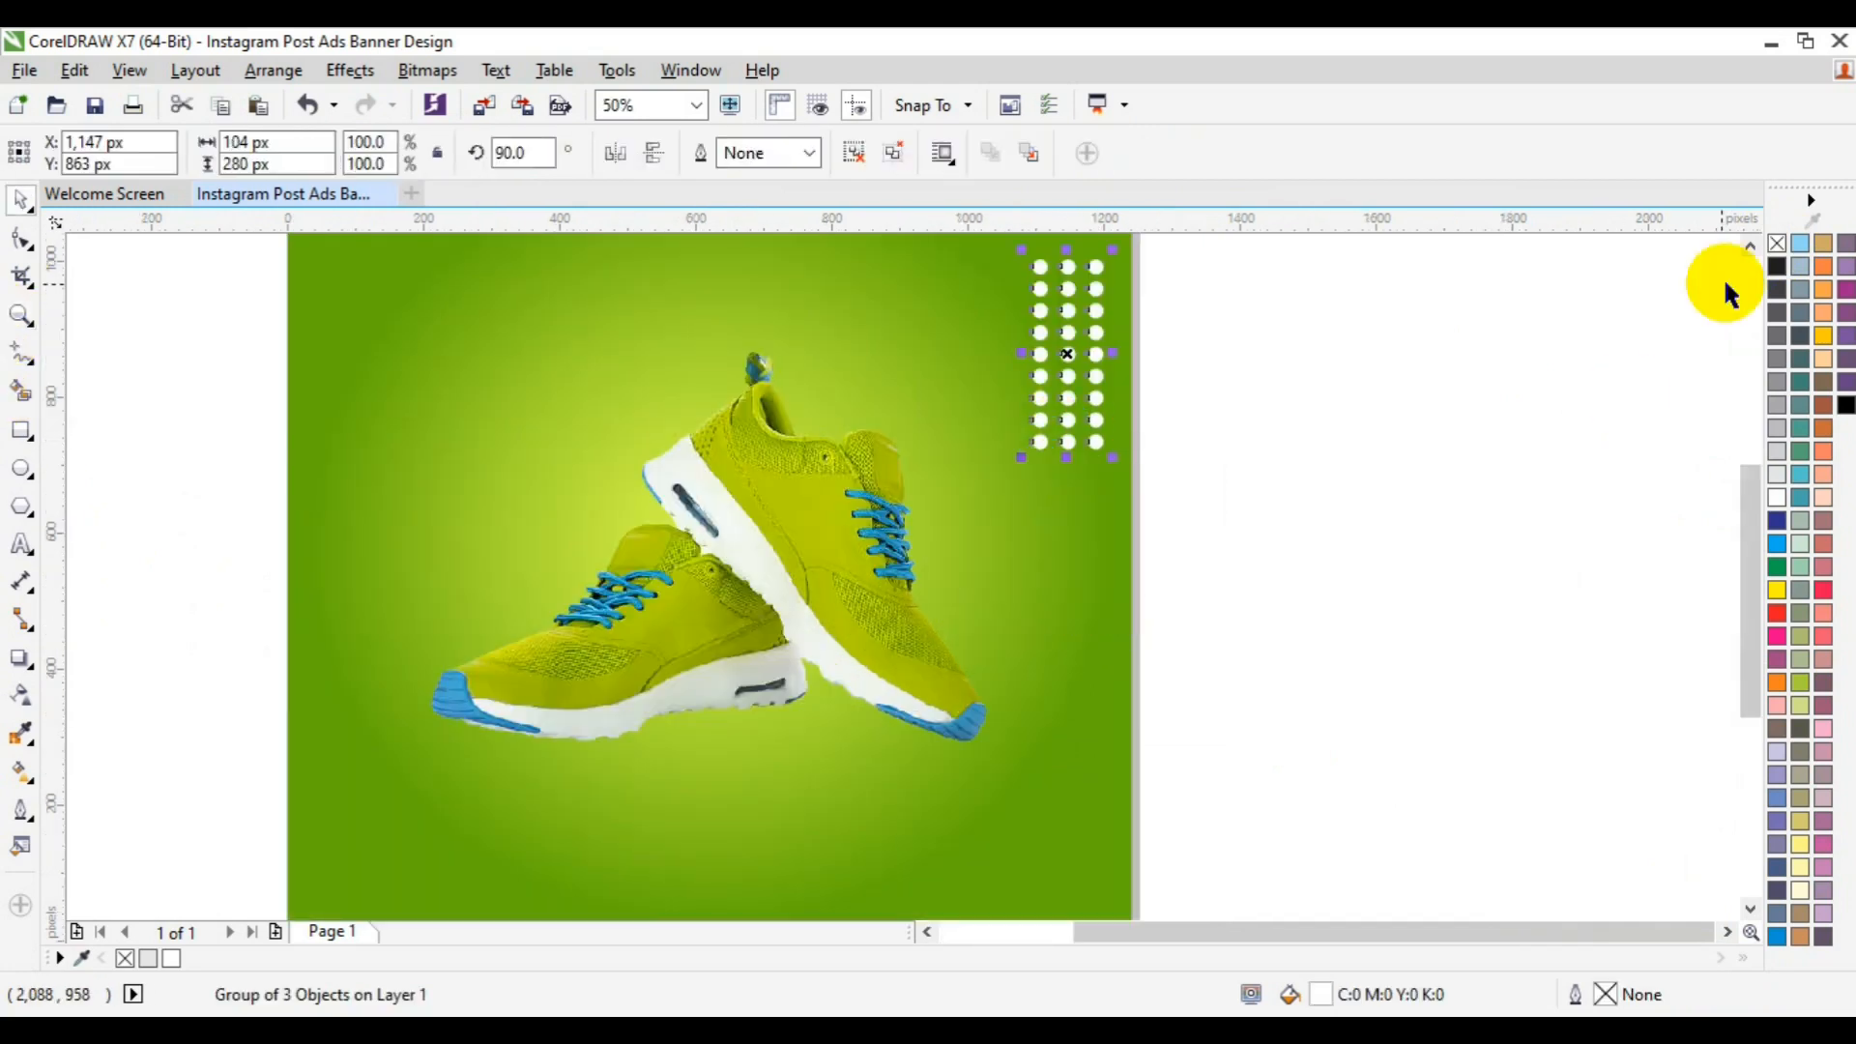
pyautogui.click(1750, 245)
pyautogui.press('Delete')
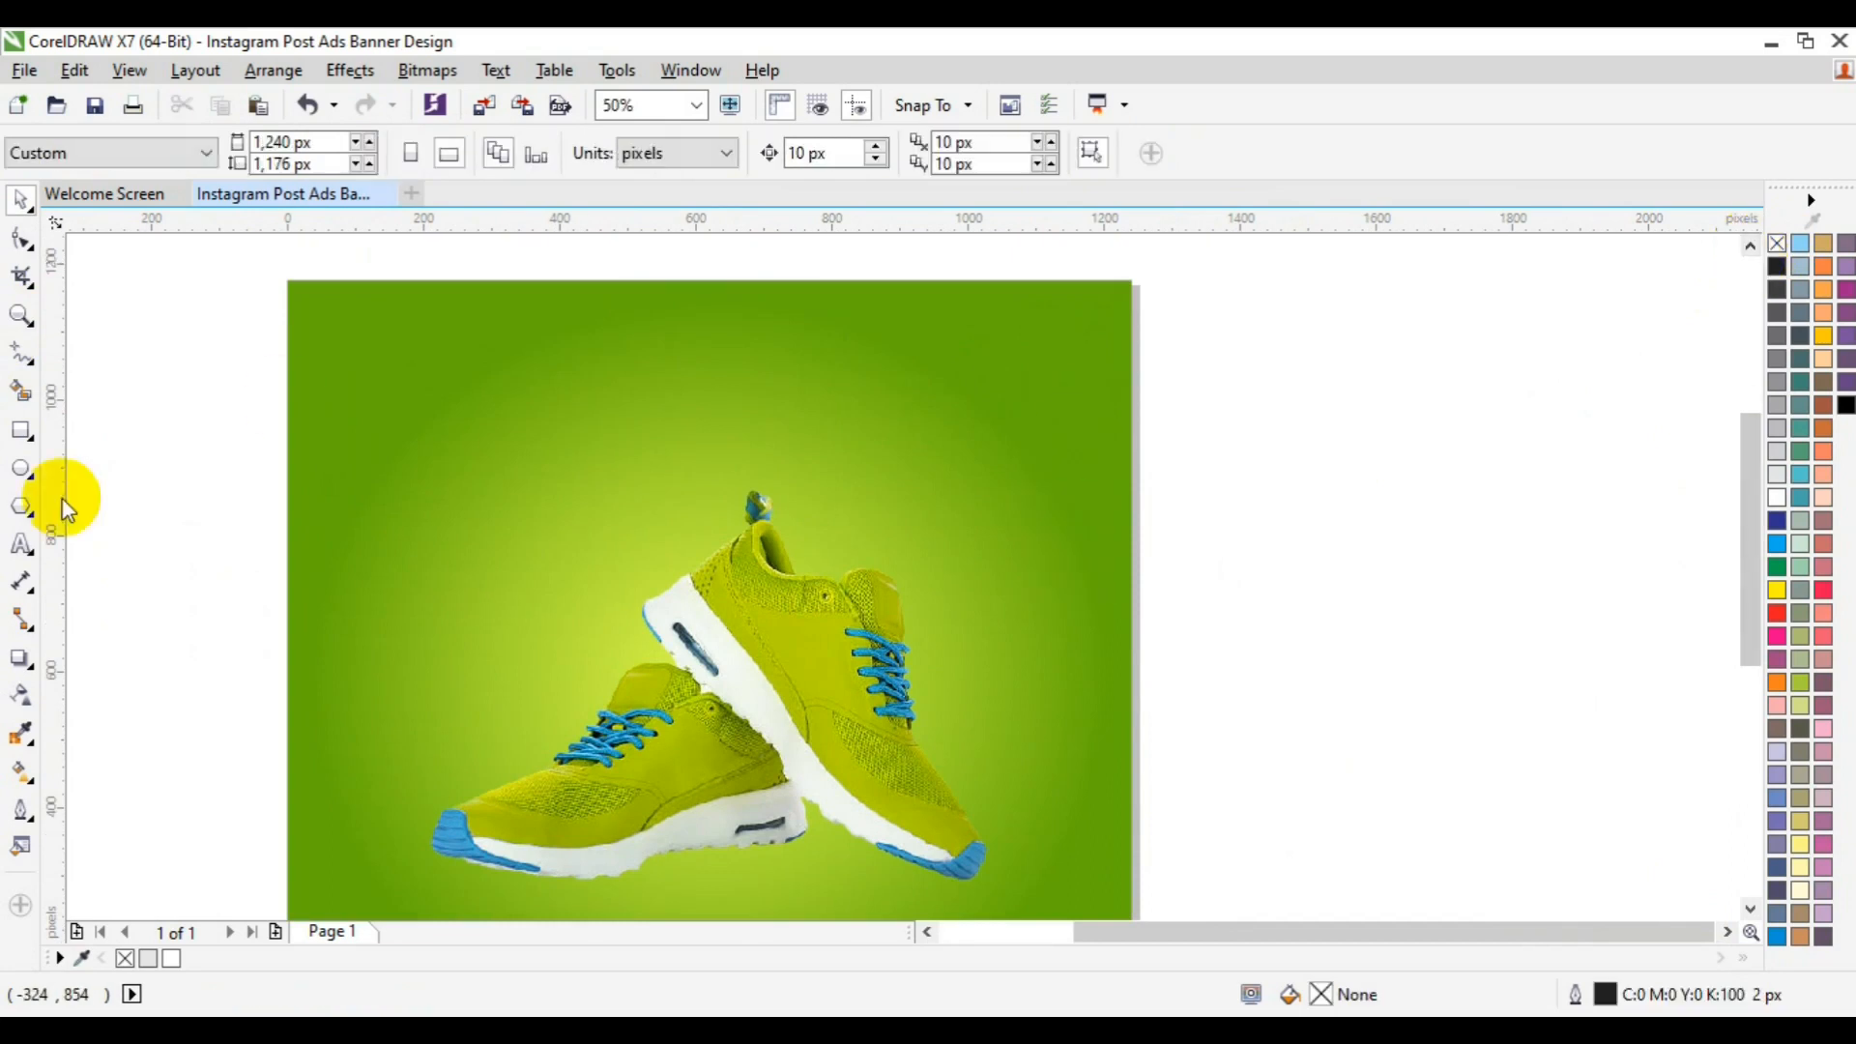
# Step: Draw a circle about 12 px wide in the banner's upper-right area, filled white with no outline
pyautogui.click(18, 474)
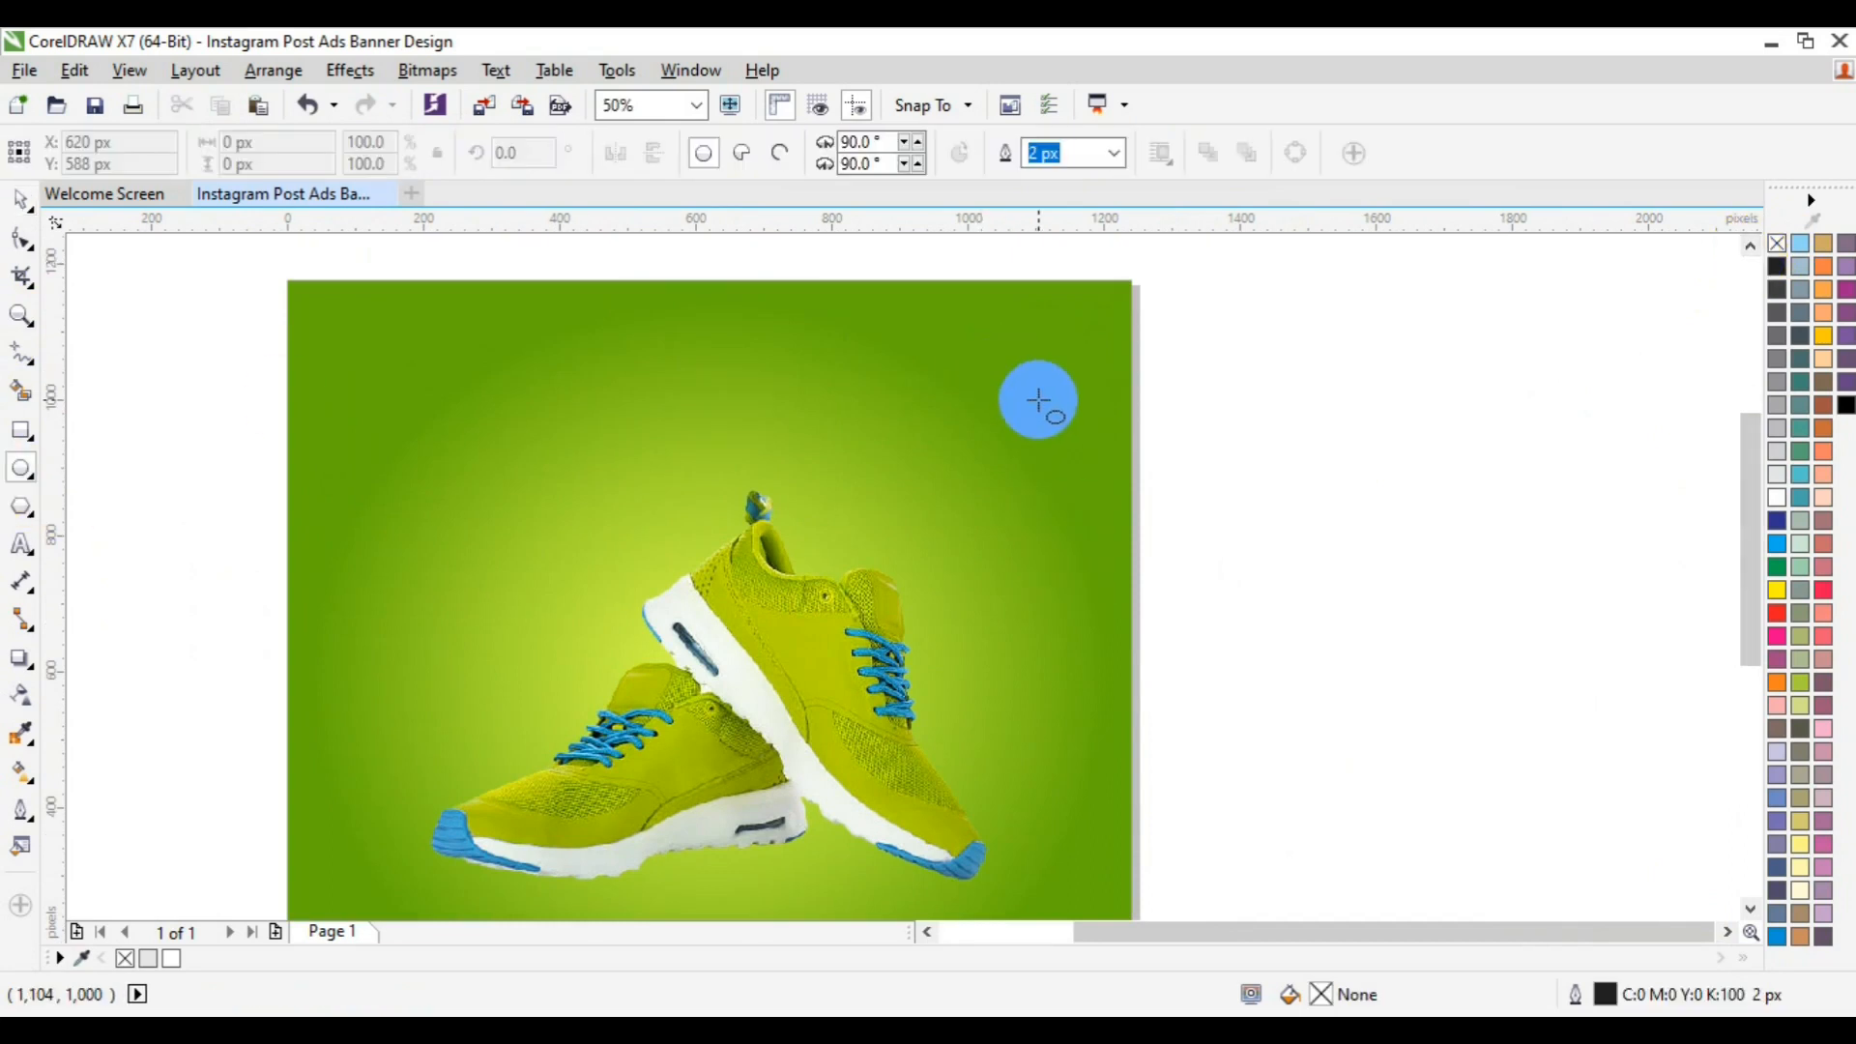
pyautogui.moveTo(1015, 381); pyautogui.dragTo(1021, 386)
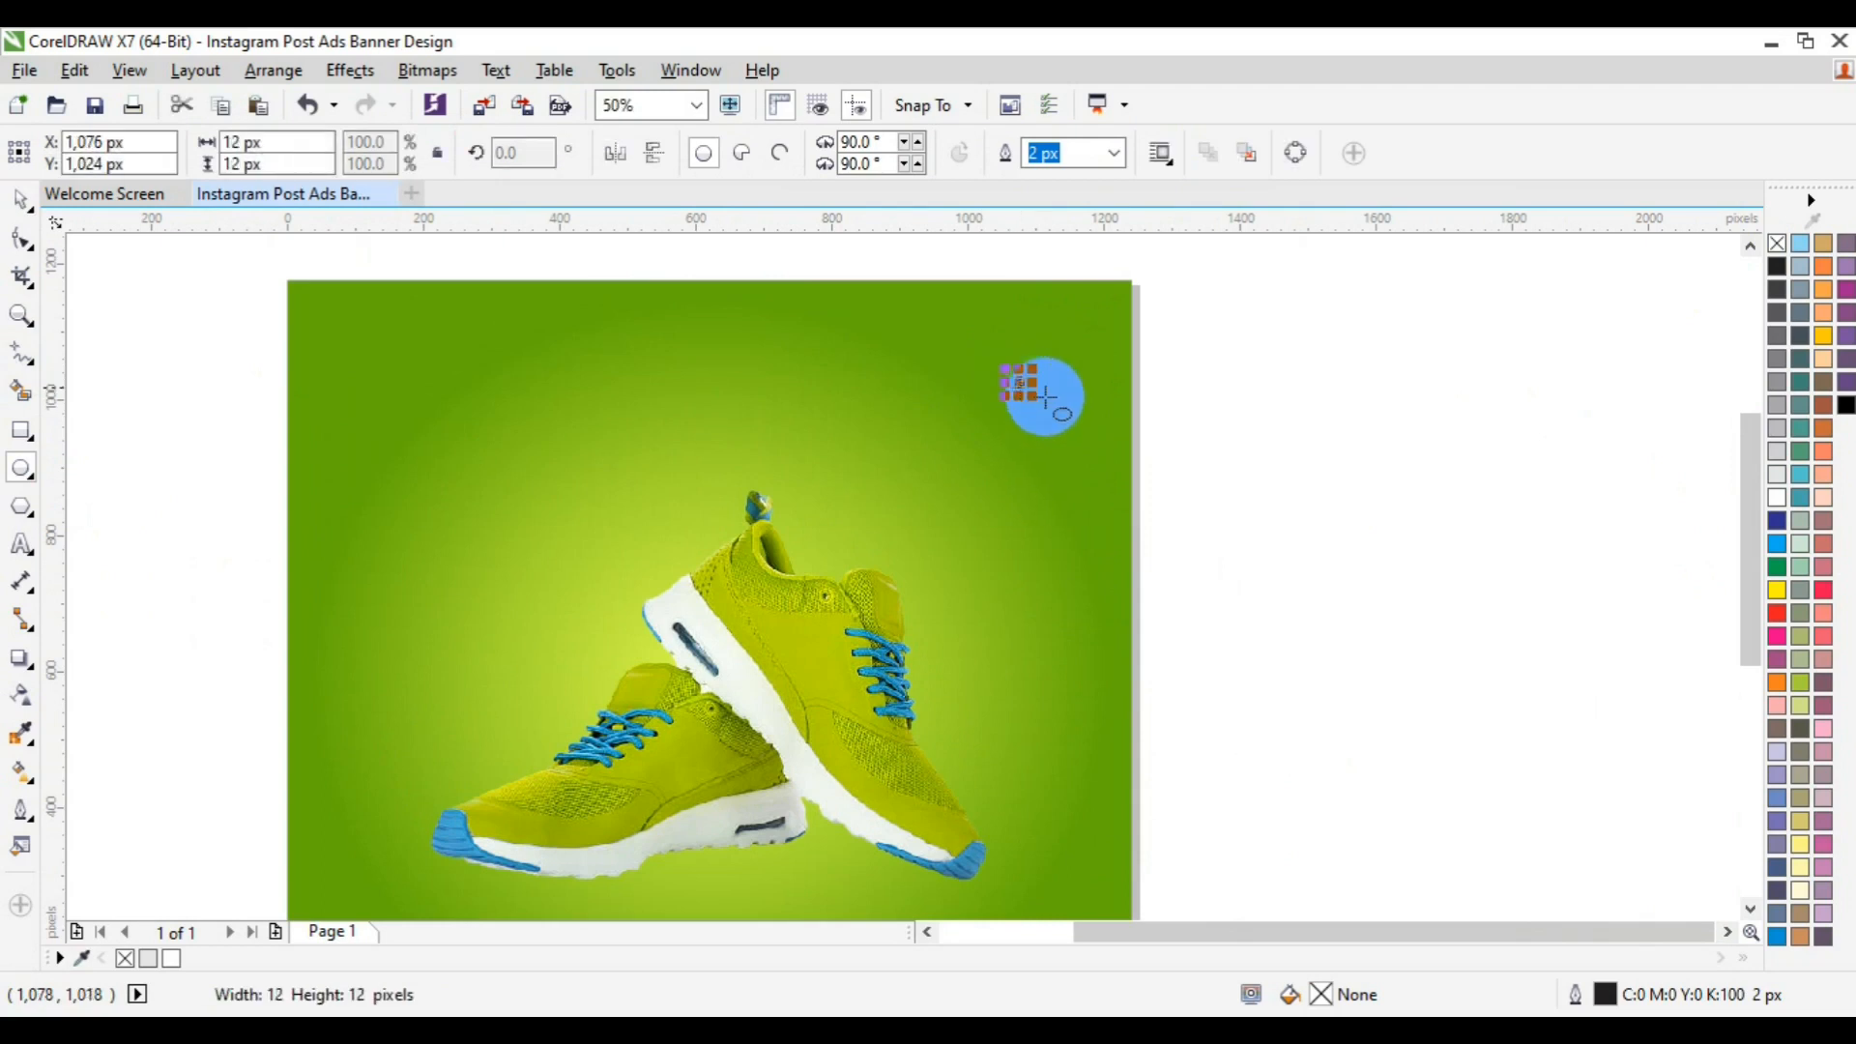
pyautogui.click(1777, 497)
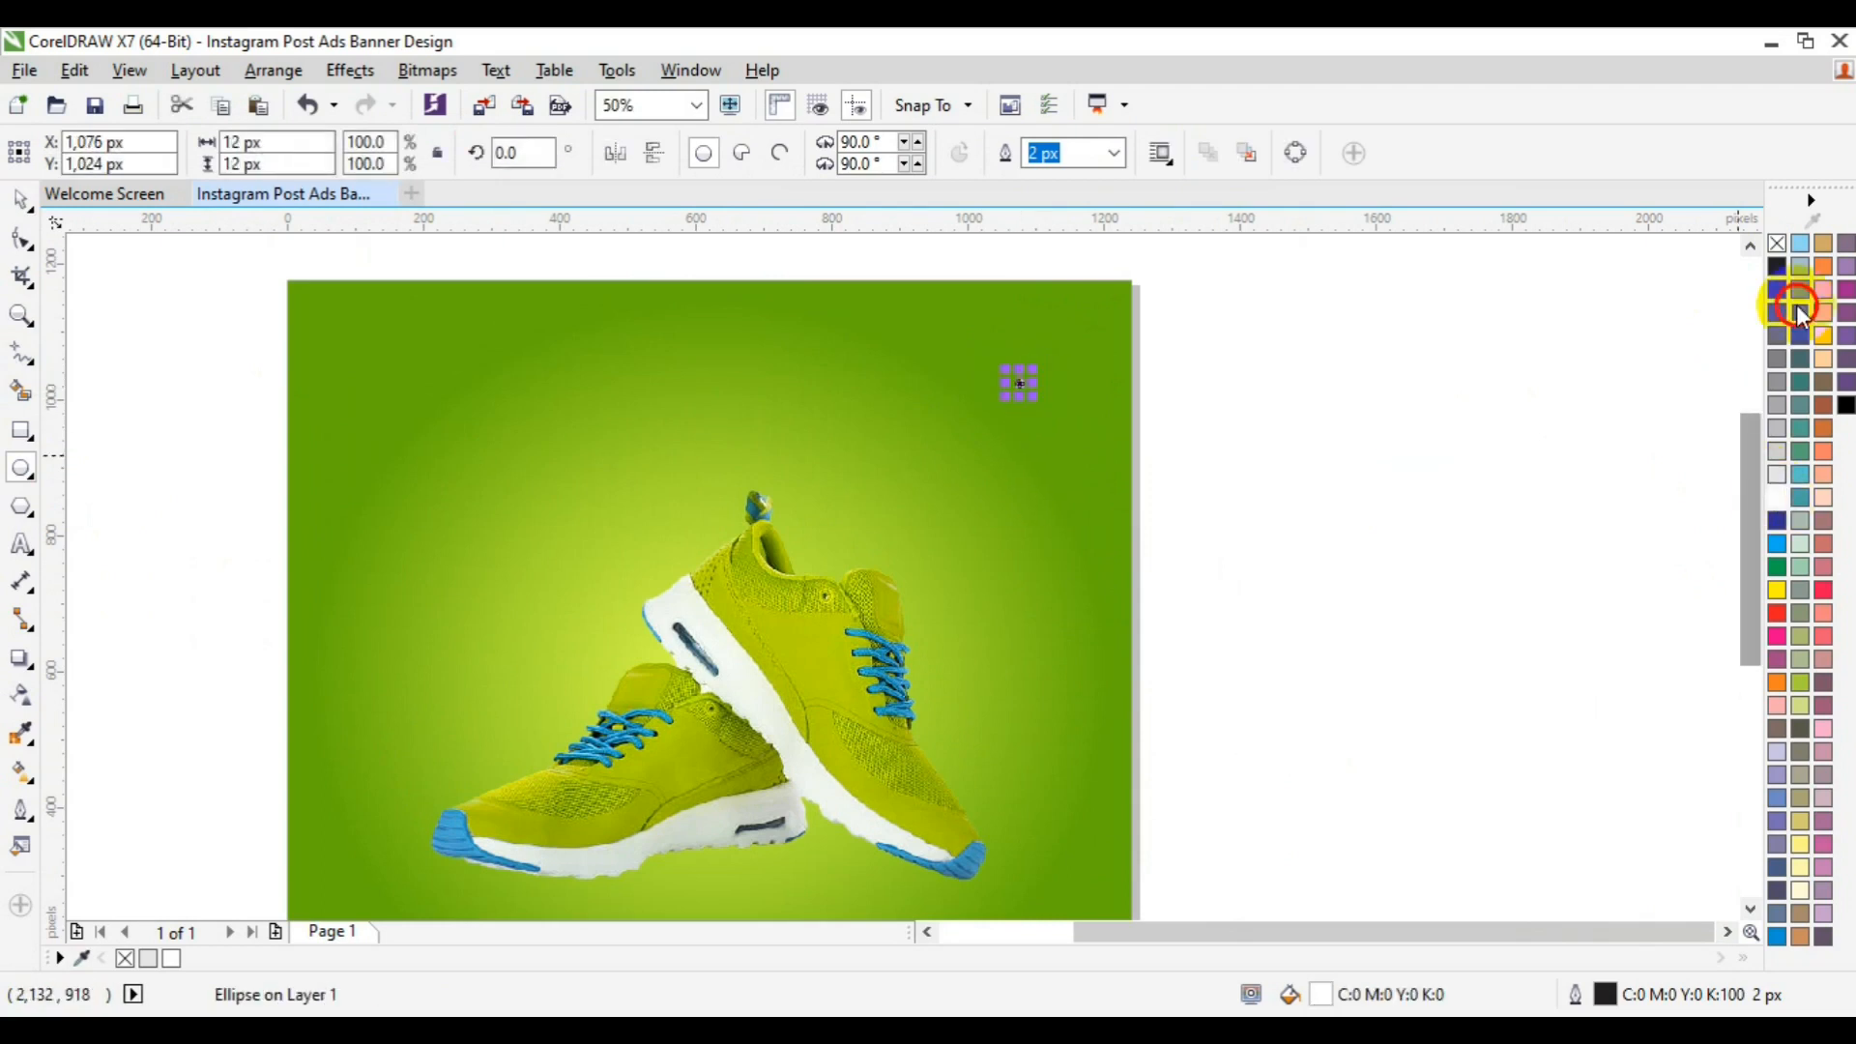
pyautogui.rightClick(1777, 244)
# Step: Copy the white dot a short distance downward and repeat the copy to form a vertical column of nine dots
pyautogui.click(21, 315)
pyautogui.click(1023, 388)
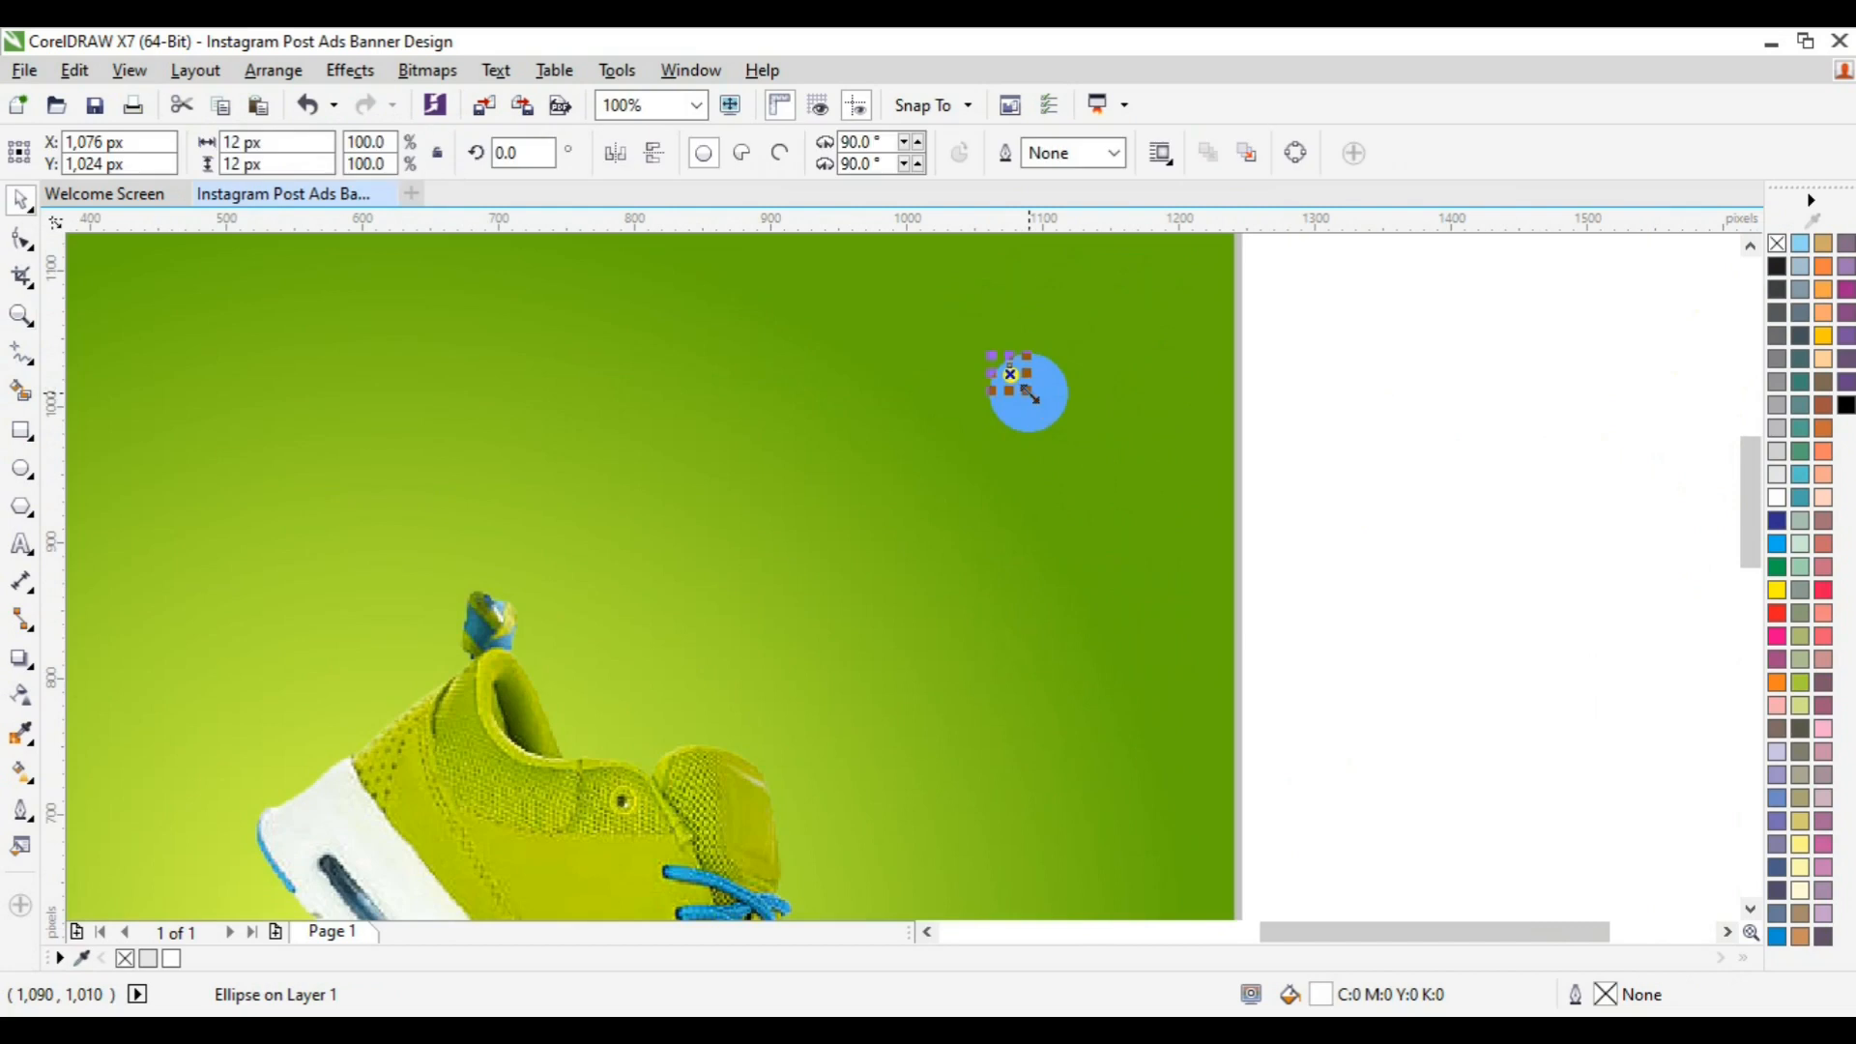
pyautogui.moveTo(1008, 374); pyautogui.dragTo(1011, 406)
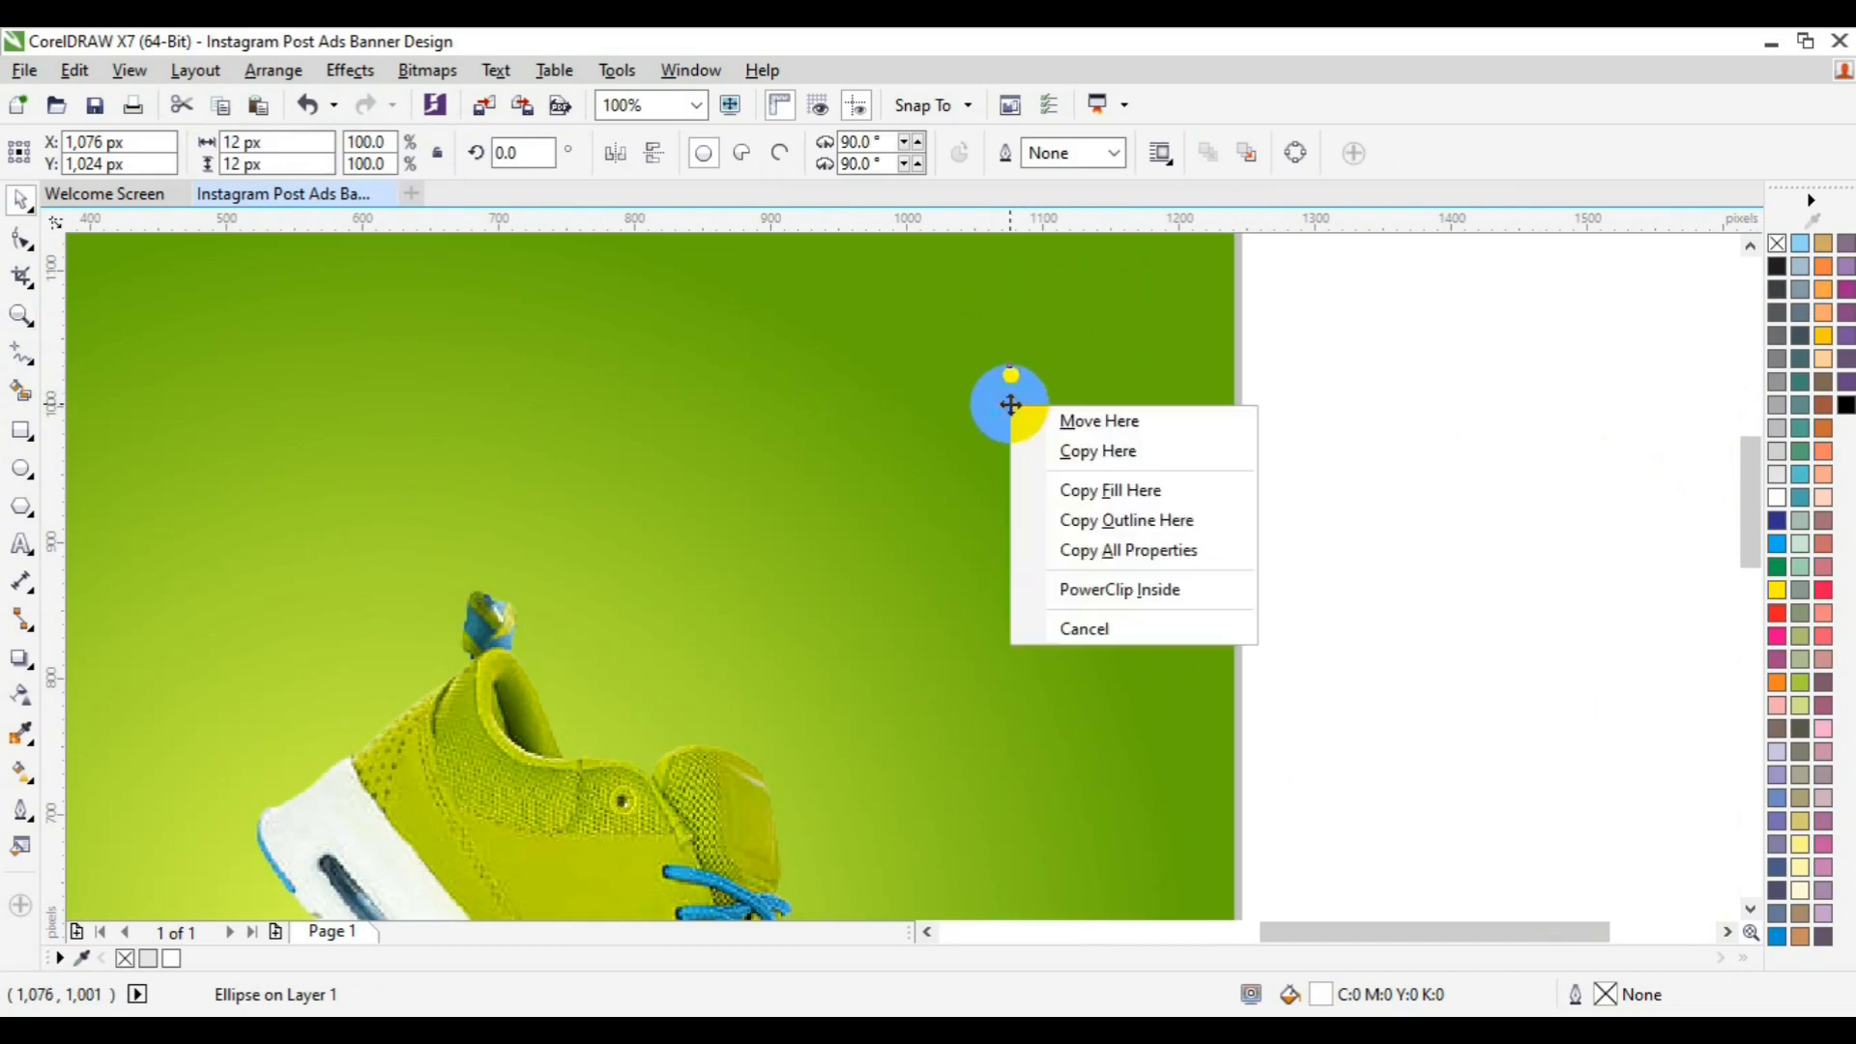
pyautogui.click(1122, 460)
pyautogui.hotkey('ctrl', 'r')
pyautogui.hotkey('ctrl', 'r')
pyautogui.hotkey('ctrl', 'r')
pyautogui.hotkey('ctrl', 'r')
pyautogui.hotkey('ctrl', 'r')
pyautogui.hotkey('ctrl', 'r')
pyautogui.hotkey('ctrl', 'r')
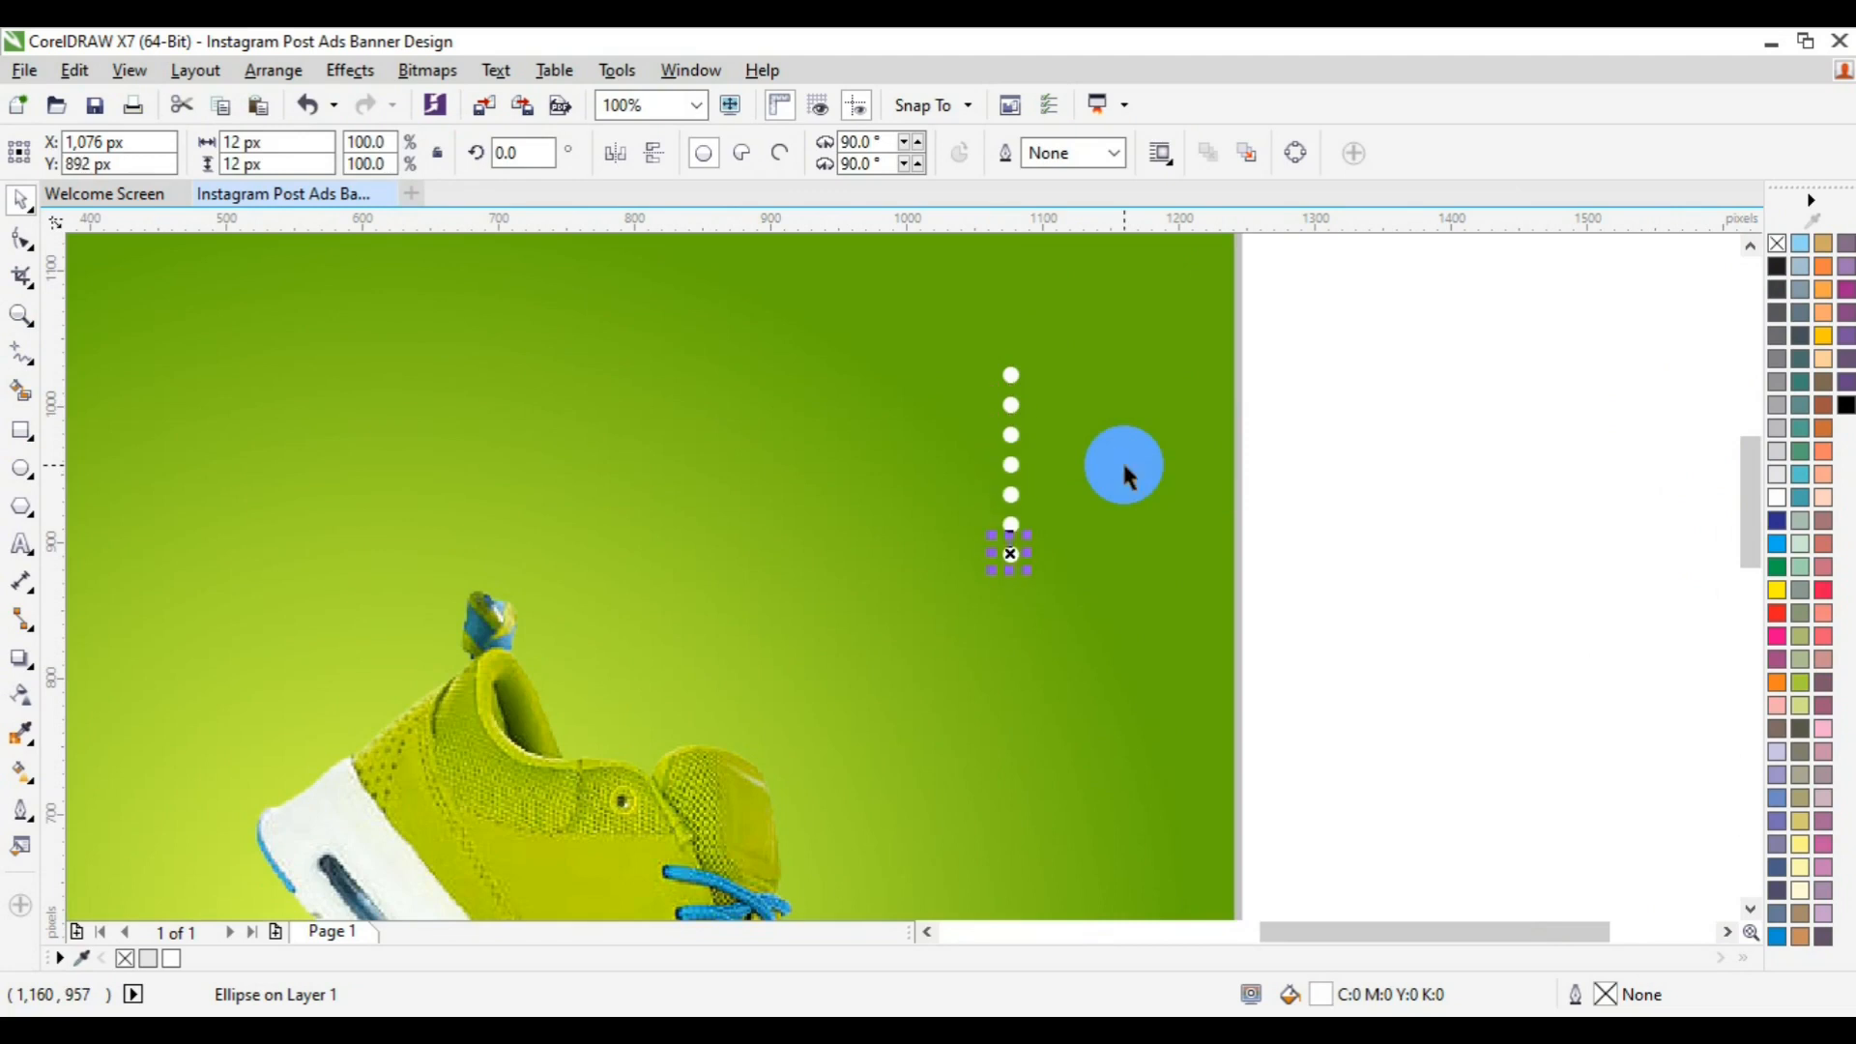
# Step: Group the column of nine dots and copy it sideways to the right three times, making four evenly spaced columns
pyautogui.moveTo(1425, 283); pyautogui.dragTo(937, 637)
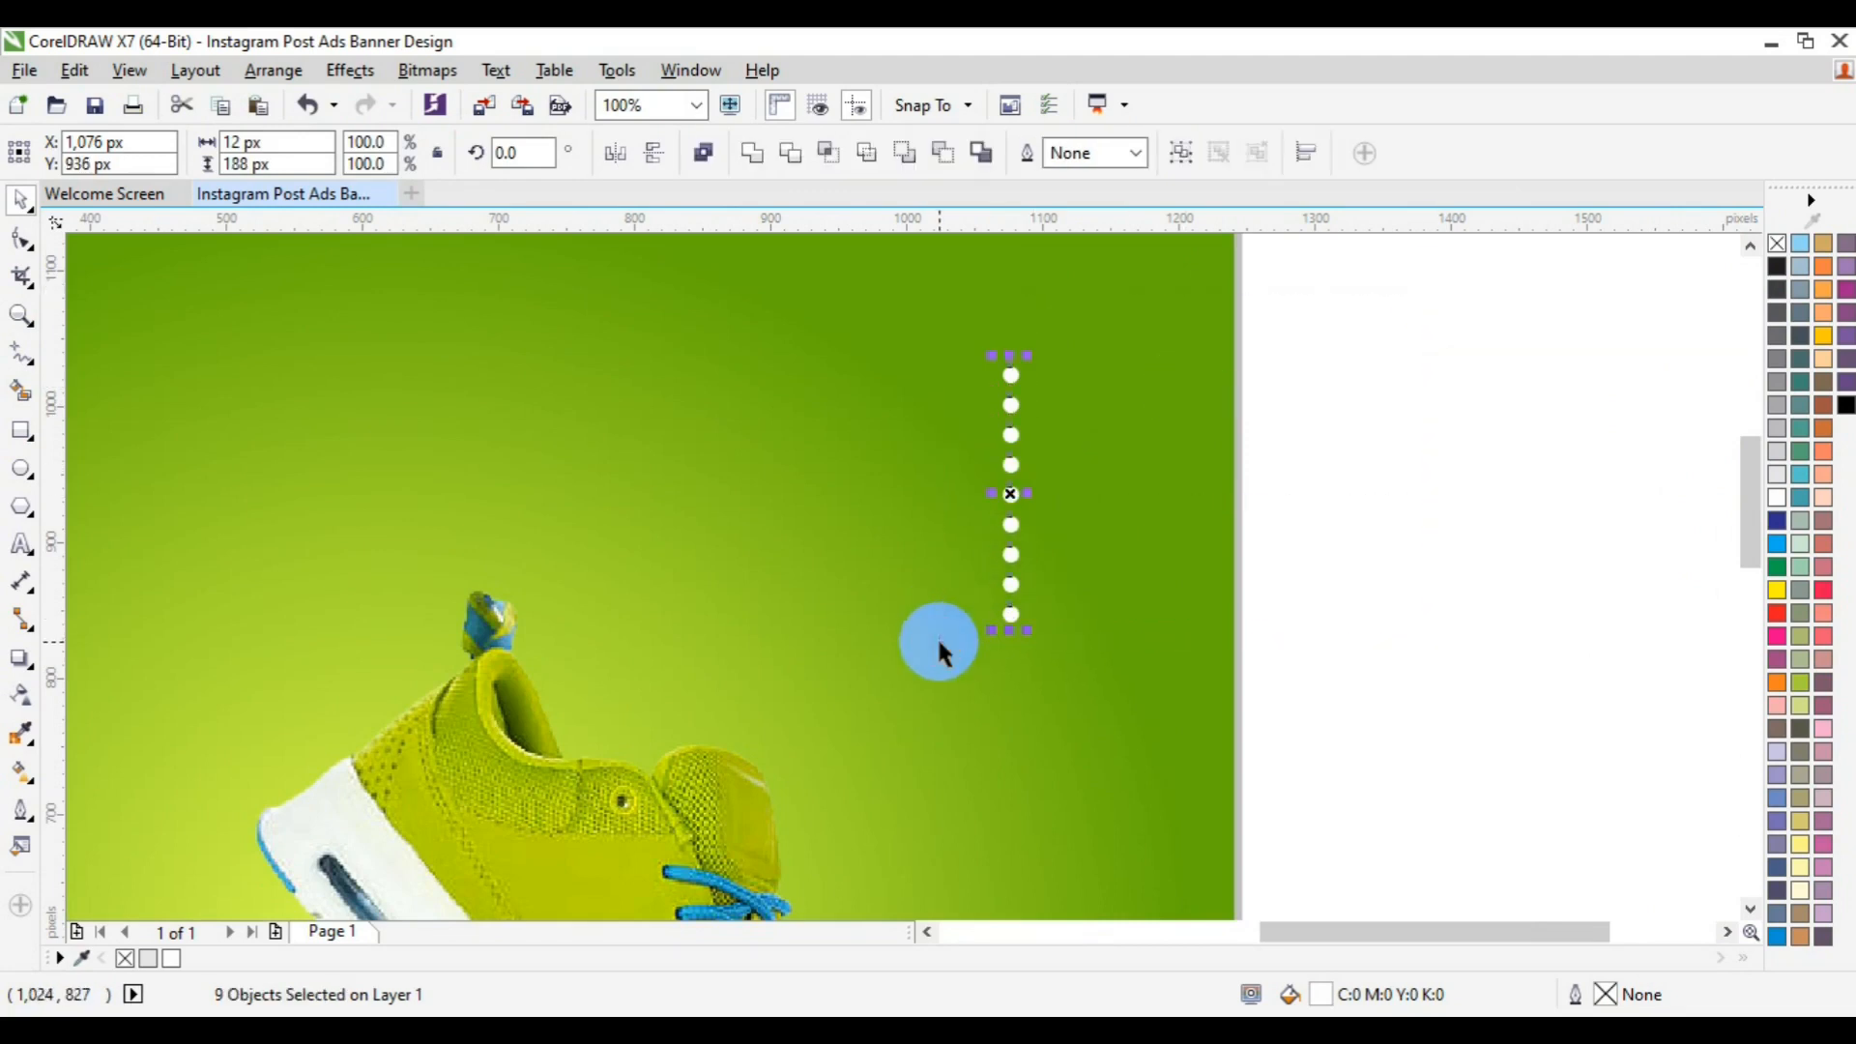
pyautogui.hotkey('ctrl', 'g')
pyautogui.moveTo(1020, 493); pyautogui.dragTo(1047, 495)
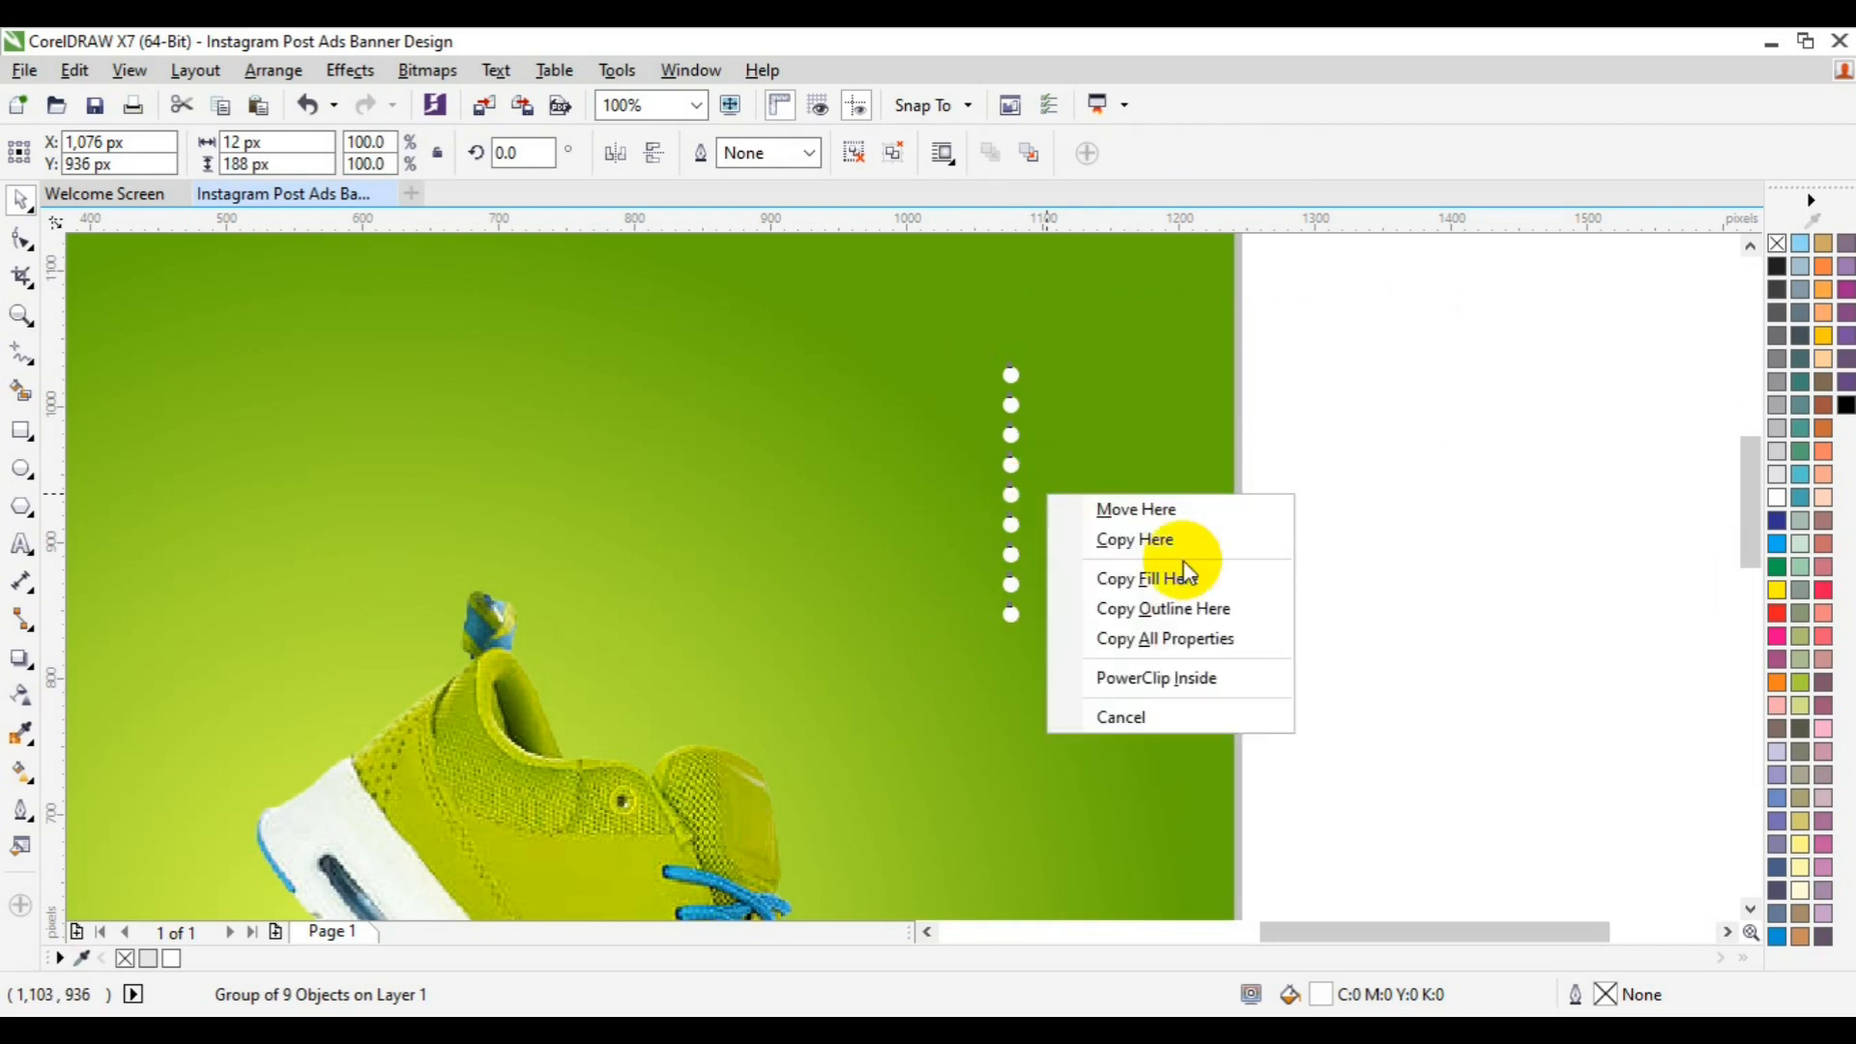
pyautogui.click(1172, 547)
pyautogui.hotkey('ctrl', 'r')
pyautogui.hotkey('ctrl', 'r')
# Step: Shift the two right dot columns down 20 px and move all four columns 40 px to the right
pyautogui.keyDown('shift'); pyautogui.click(1067, 466); pyautogui.keyUp('shift')
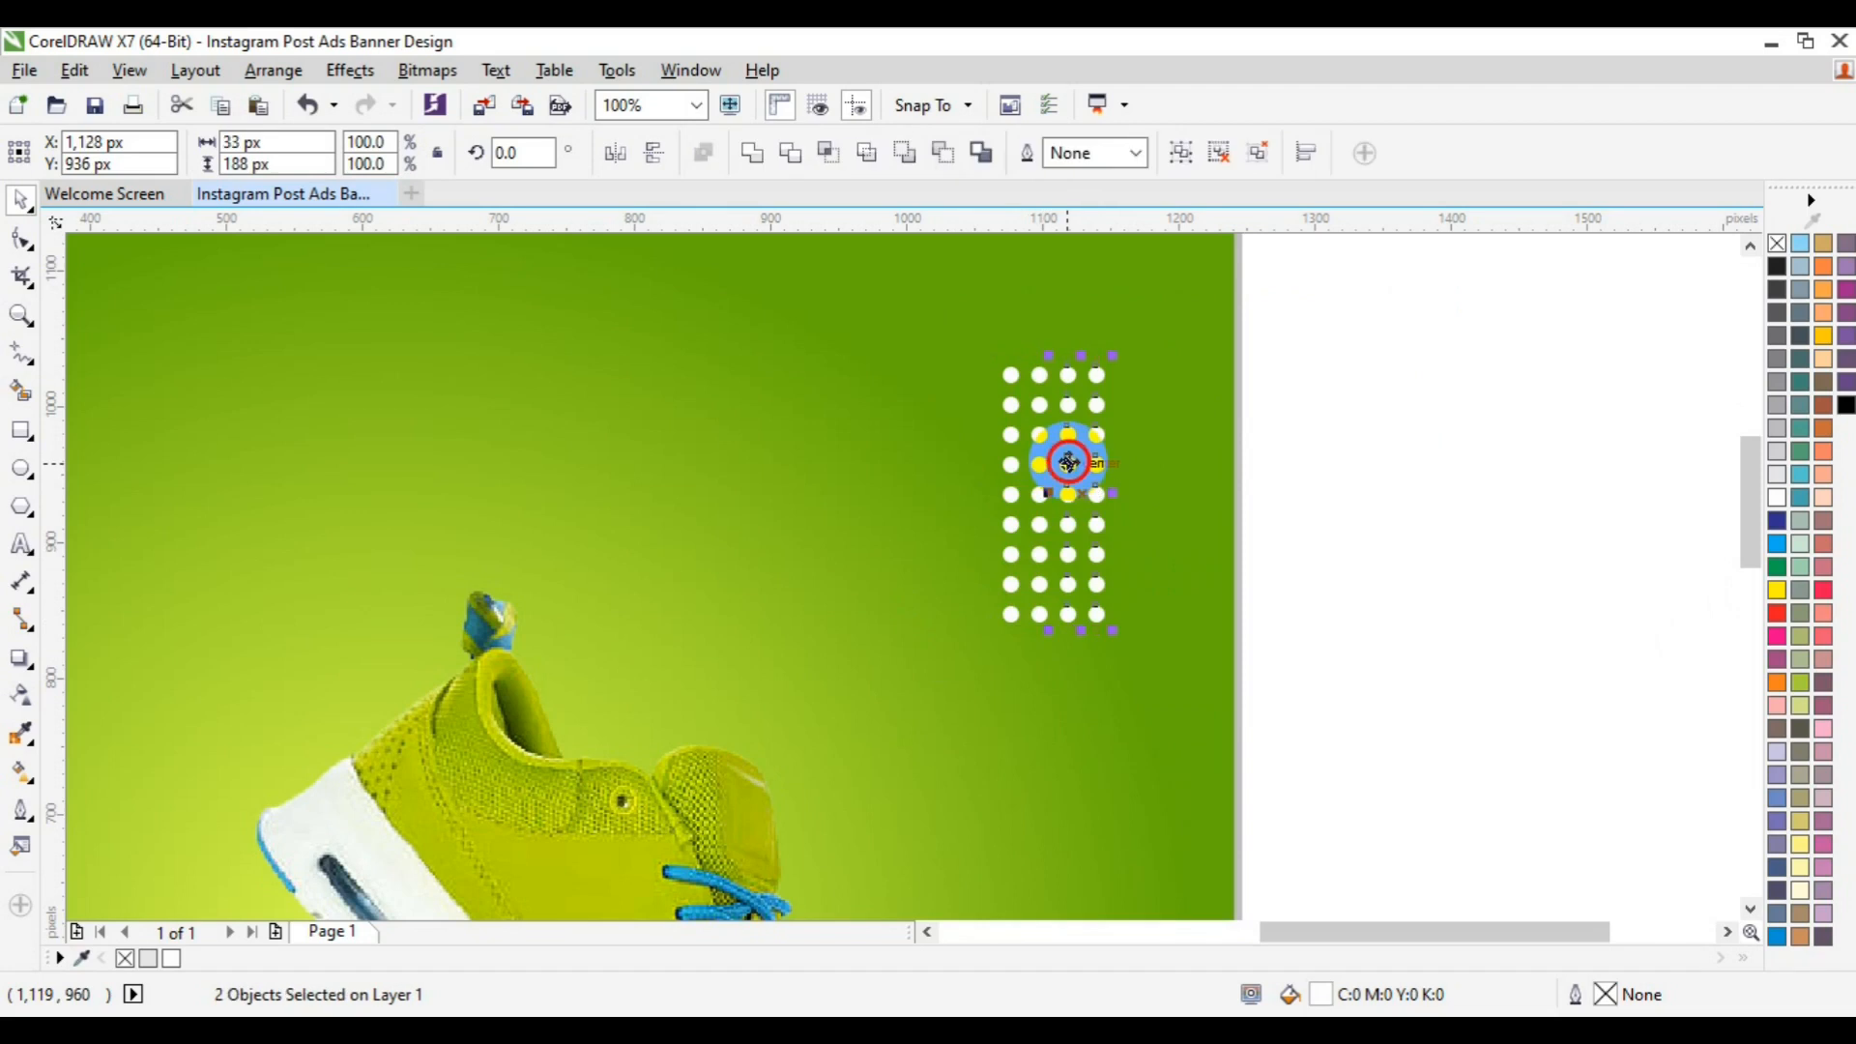
pyautogui.press('Down')
pyautogui.press('Down')
pyautogui.moveTo(1420, 242); pyautogui.dragTo(897, 681)
pyautogui.press('Right')
pyautogui.press('Right')
pyautogui.press('Right')
pyautogui.press('Right')
pyautogui.click(1148, 601)
pyautogui.click(1129, 605)
pyautogui.keyDown('shift'); pyautogui.click(1152, 620); pyautogui.keyUp('shift')
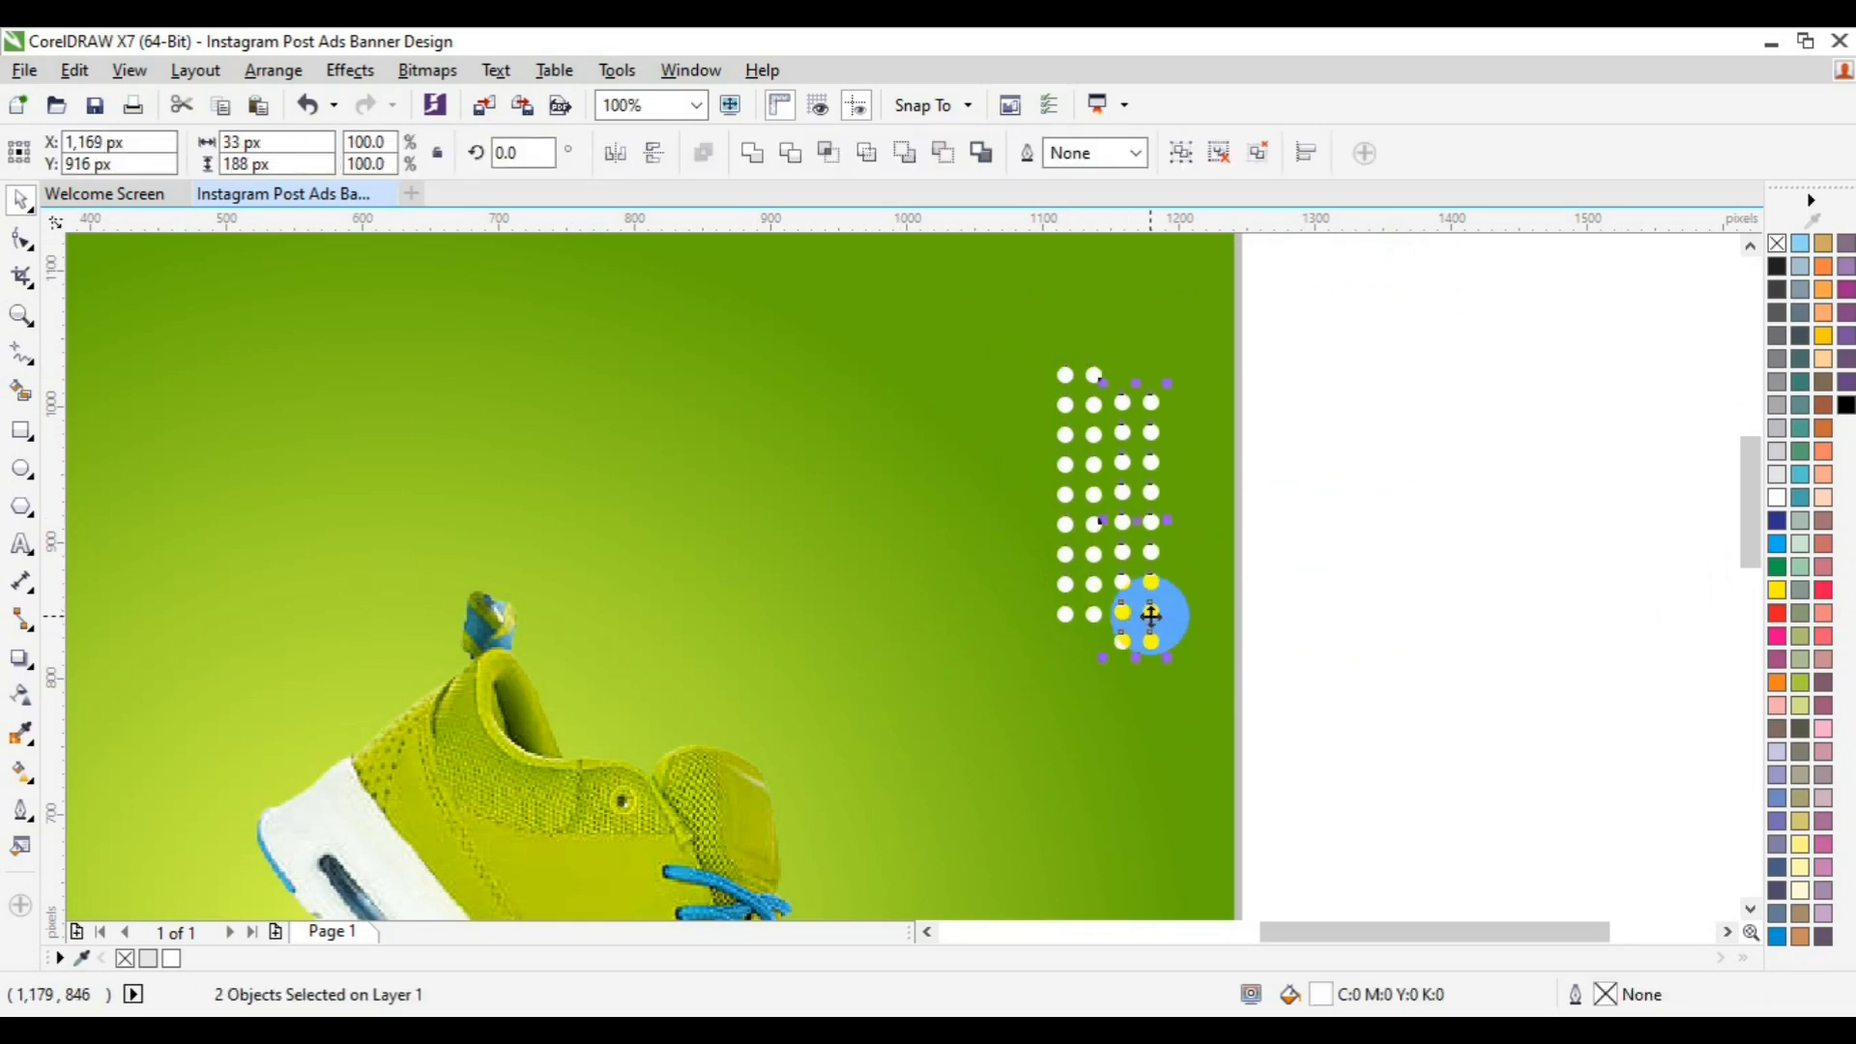
# Step: Ungroup each of the two left dot columns into individual dots
pyautogui.click(1065, 370)
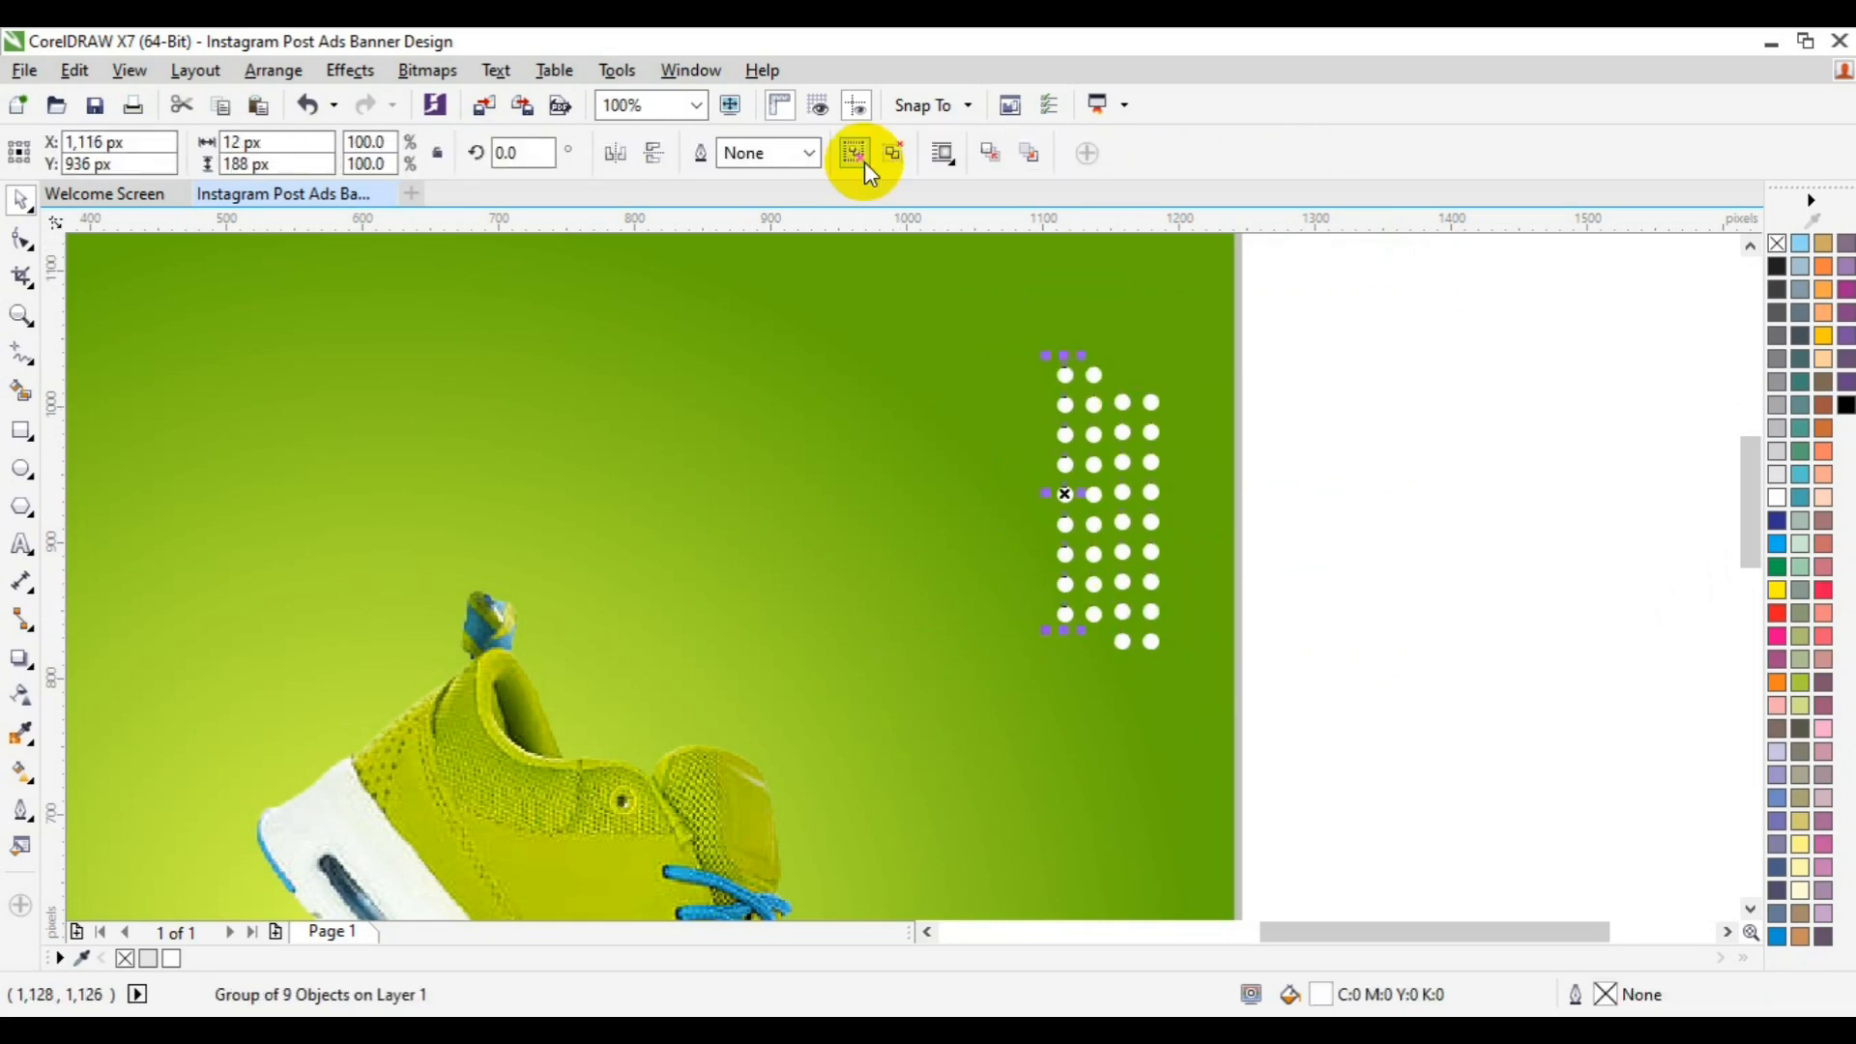
pyautogui.click(1388, 434)
pyautogui.click(1097, 374)
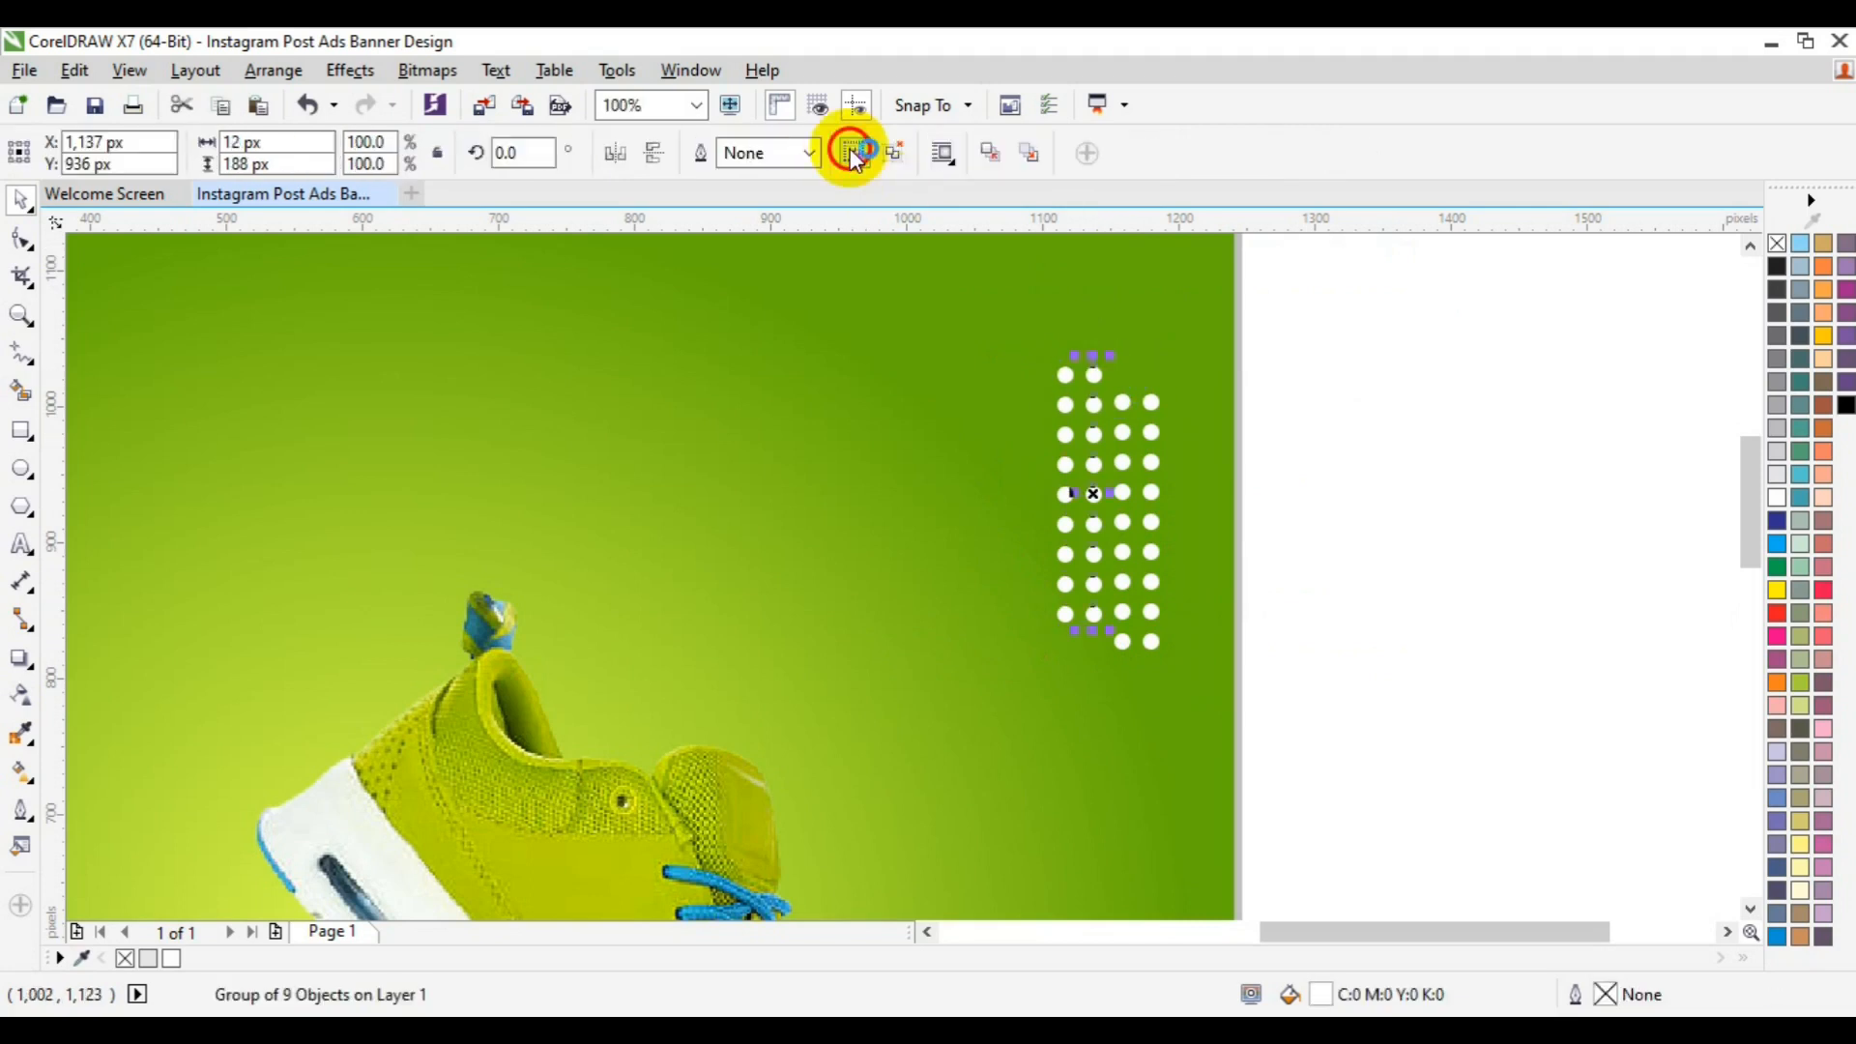
pyautogui.click(854, 152)
pyautogui.click(1190, 438)
pyautogui.click(1091, 407)
pyautogui.click(1277, 464)
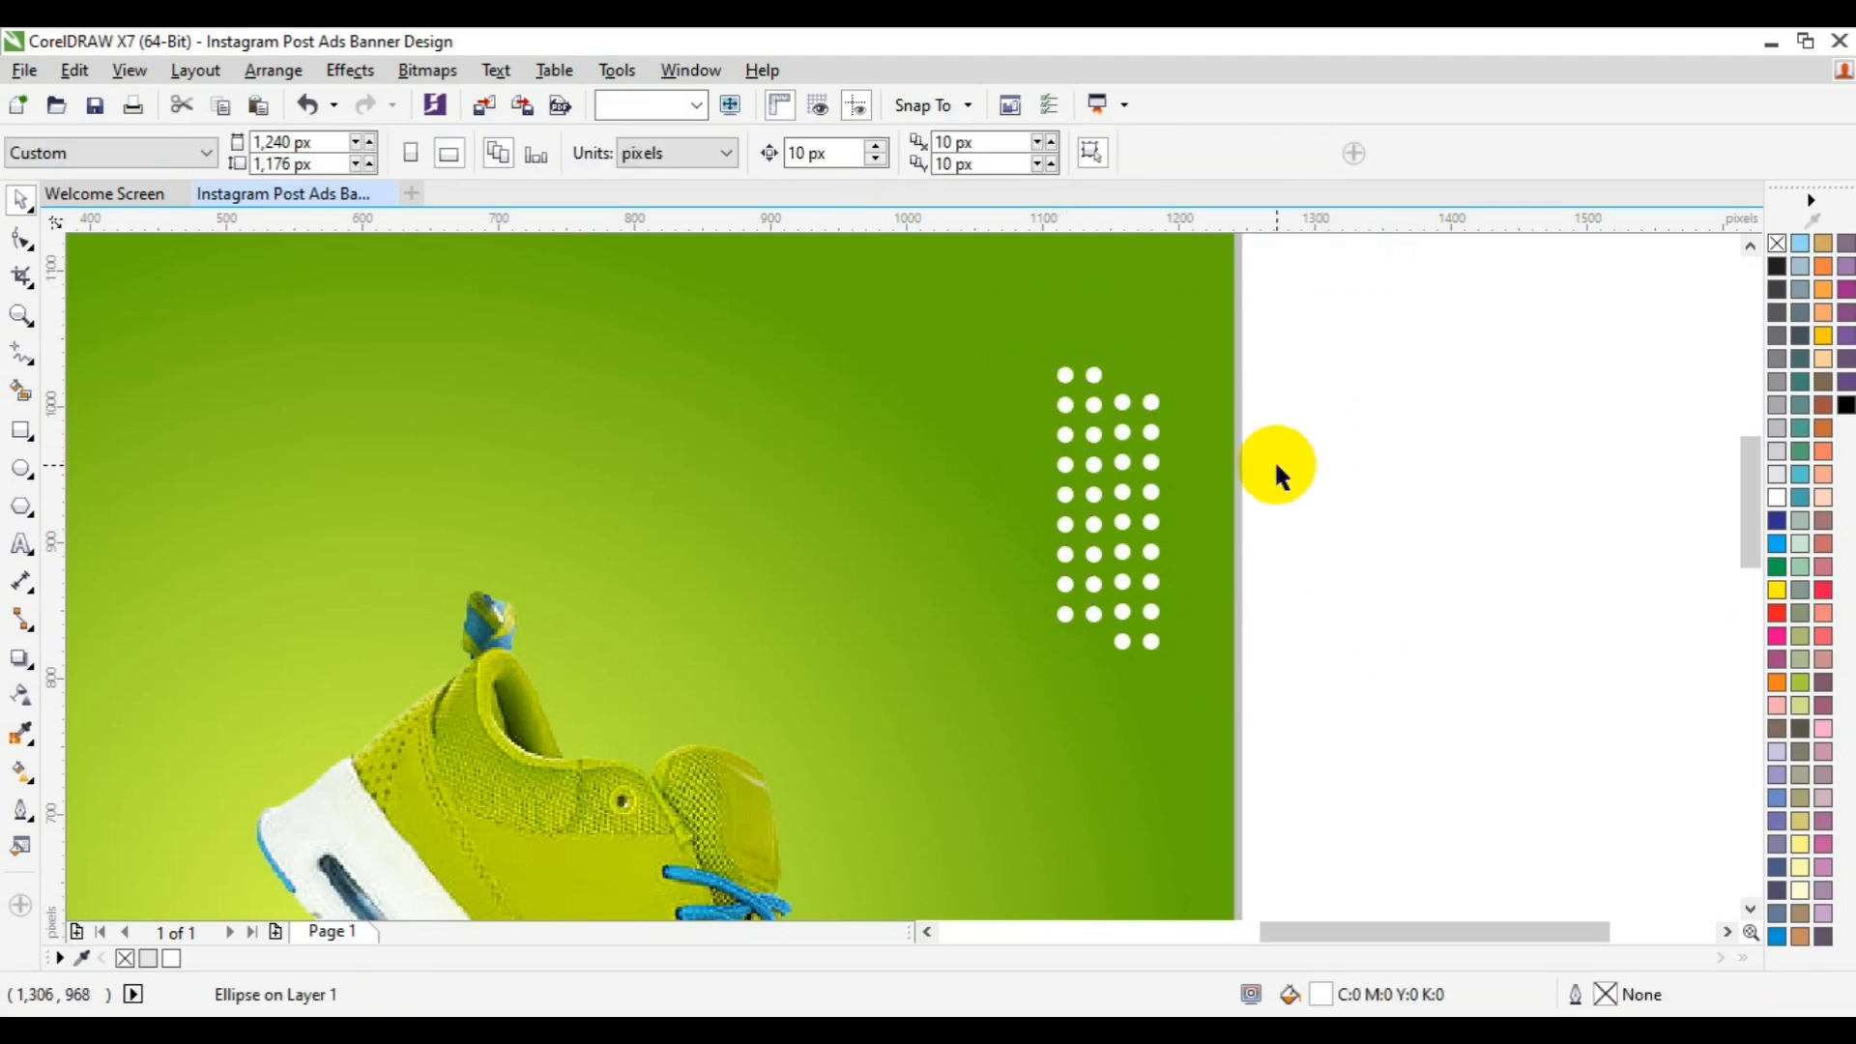
# Step: Group the two right dot columns together, keeping the green background in place
pyautogui.click(849, 387)
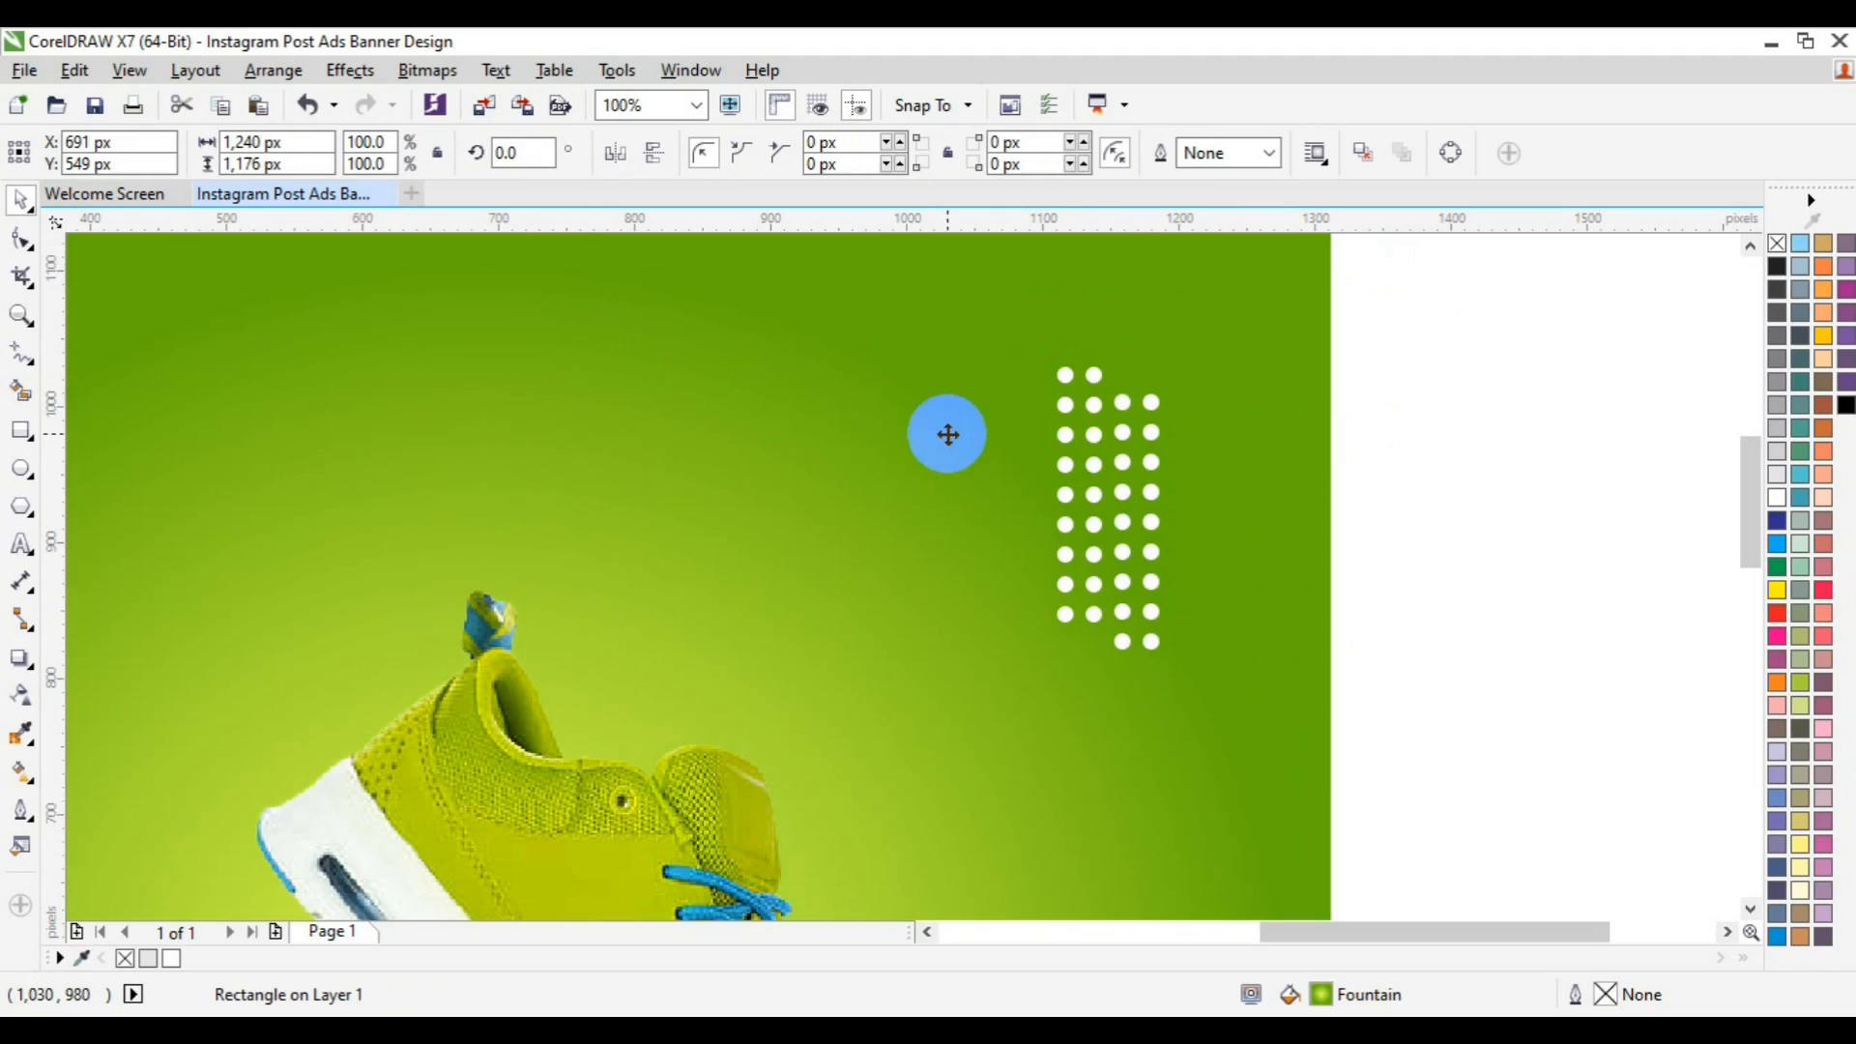
pyautogui.moveTo(1304, 365); pyautogui.dragTo(967, 605)
pyautogui.click(1152, 551)
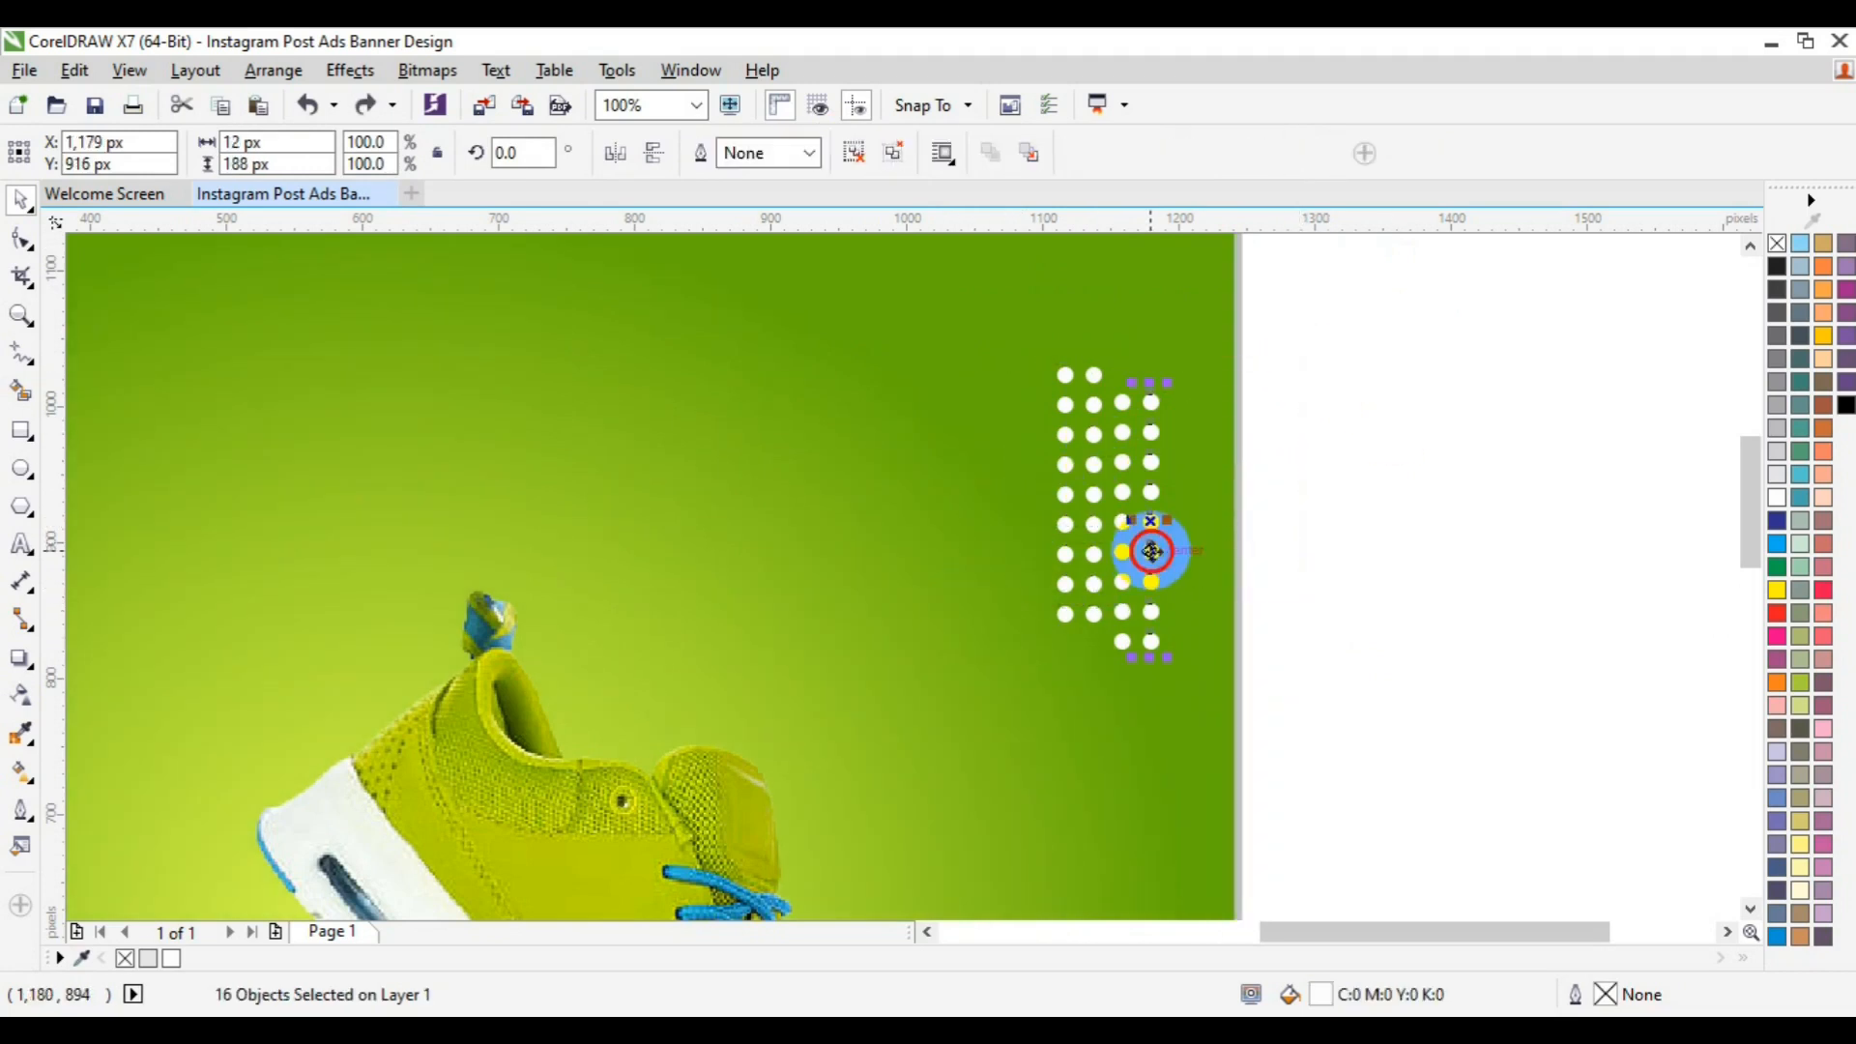
pyautogui.keyDown('shift'); pyautogui.click(1123, 551); pyautogui.keyUp('shift')
# Step: Group the eight lower dots of the leftmost column, leaving out its topmost dot
pyautogui.click(1060, 410)
pyautogui.click(1061, 426)
pyautogui.keyDown('shift'); pyautogui.click(1064, 461); pyautogui.keyUp('shift')
pyautogui.keyDown('shift'); pyautogui.click(1066, 501); pyautogui.keyUp('shift')
pyautogui.keyDown('shift'); pyautogui.click(1065, 524); pyautogui.keyUp('shift')
pyautogui.keyDown('shift'); pyautogui.click(1068, 528); pyautogui.keyUp('shift')
pyautogui.keyDown('shift'); pyautogui.click(1067, 584); pyautogui.keyUp('shift')
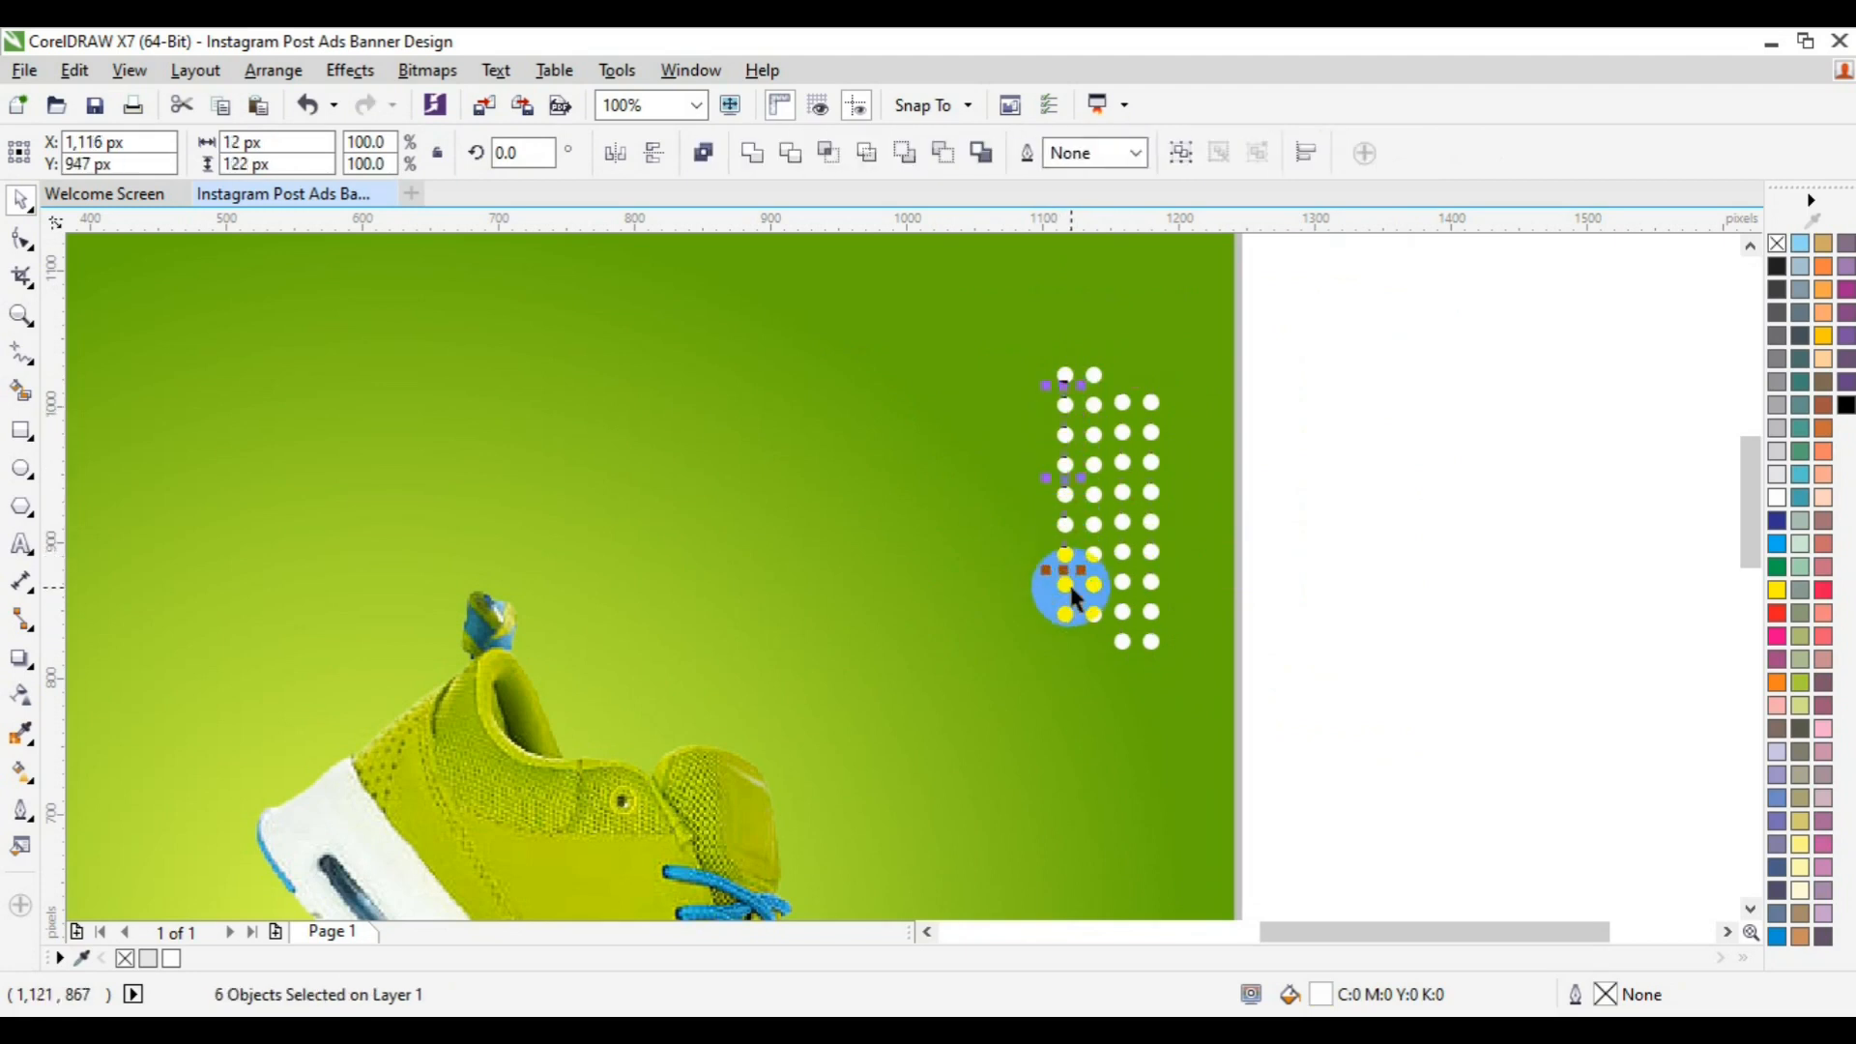
pyautogui.keyDown('shift'); pyautogui.click(1067, 615); pyautogui.keyUp('shift')
pyautogui.hotkey('ctrl', 'g')
# Step: Group the eight lower dots of the second column and combine them with the leftmost column's group
pyautogui.click(1094, 584)
pyautogui.keyDown('shift'); pyautogui.click(1099, 553); pyautogui.keyUp('shift')
pyautogui.keyDown('shift'); pyautogui.click(1096, 524); pyautogui.keyUp('shift')
pyautogui.keyDown('shift'); pyautogui.click(1095, 463); pyautogui.keyUp('shift')
pyautogui.keyDown('shift'); pyautogui.click(1095, 434); pyautogui.keyUp('shift')
pyautogui.keyDown('shift'); pyautogui.click(1096, 404); pyautogui.keyUp('shift')
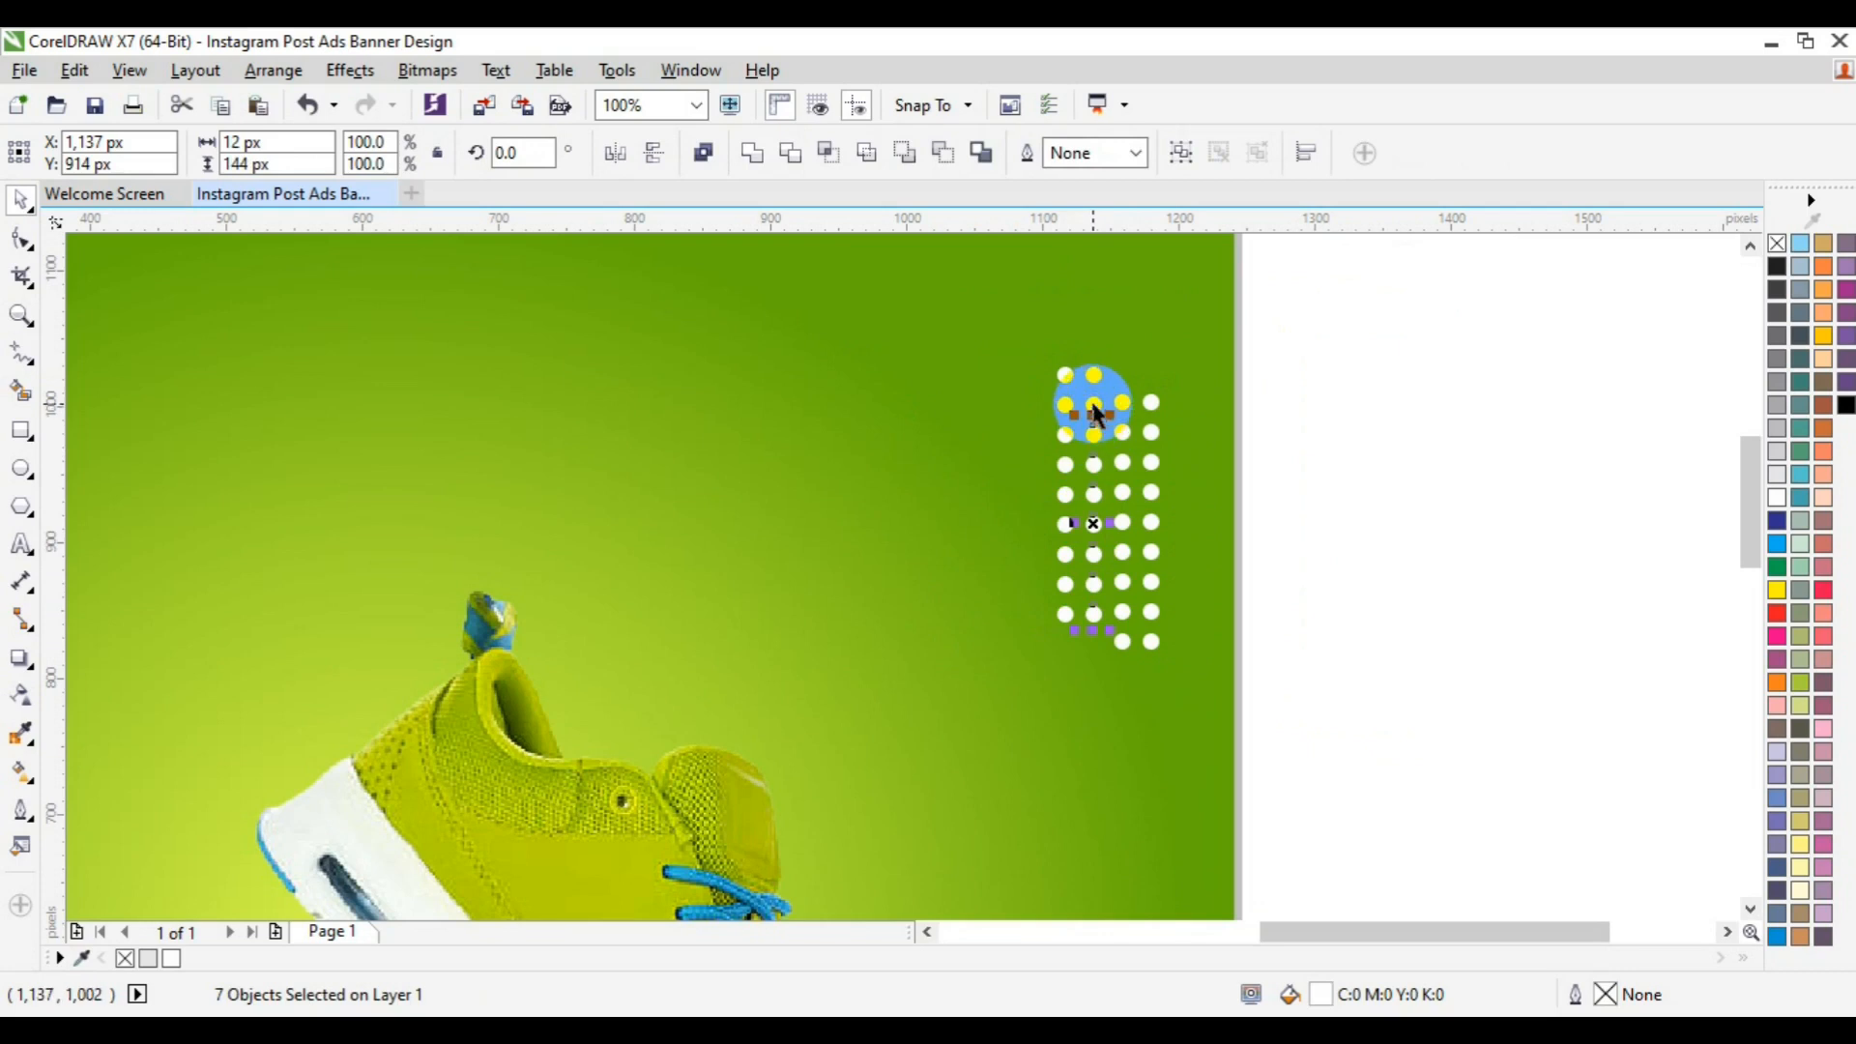
pyautogui.hotkey('ctrl', 'g')
pyautogui.keyDown('shift'); pyautogui.click(1065, 435); pyautogui.keyUp('shift')
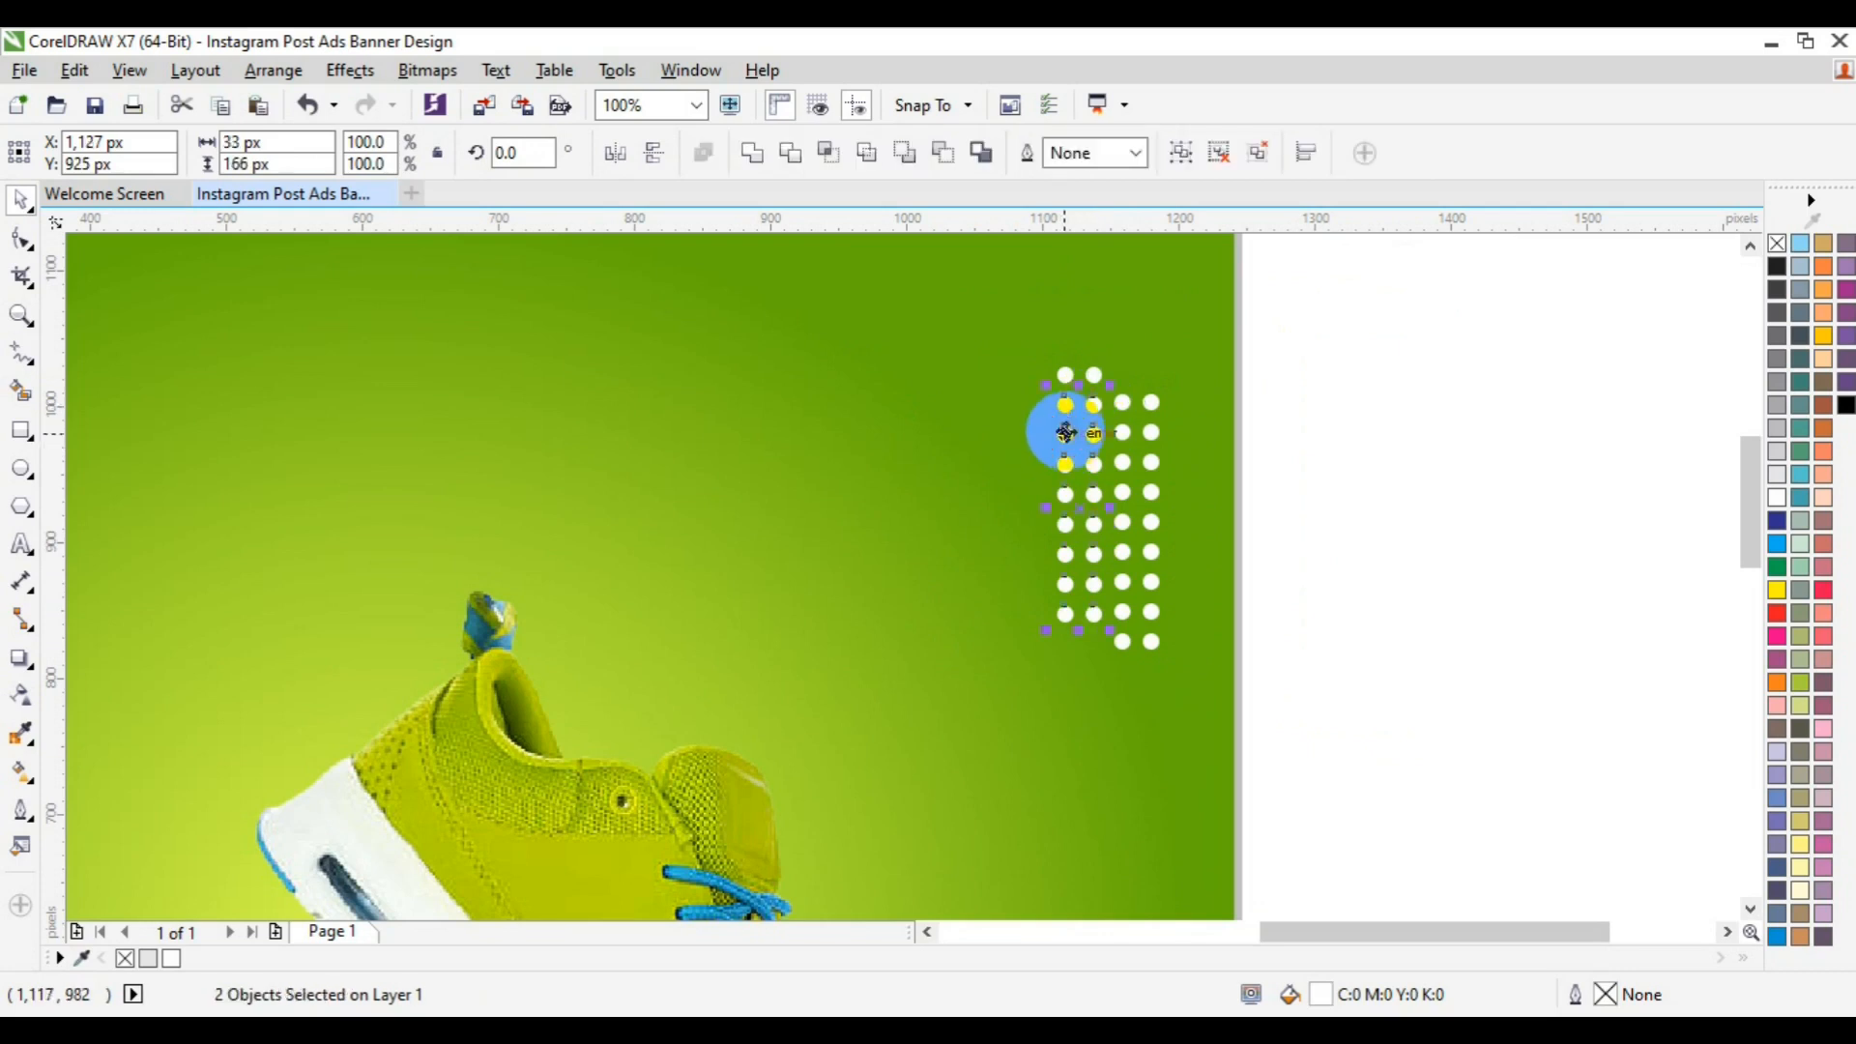
pyautogui.hotkey('ctrl', 'g')
# Step: Align the top of the two right columns with the grouped lower dots of the left columns, and group the whole pattern
pyautogui.keyDown('shift'); pyautogui.click(1151, 462); pyautogui.keyUp('shift')
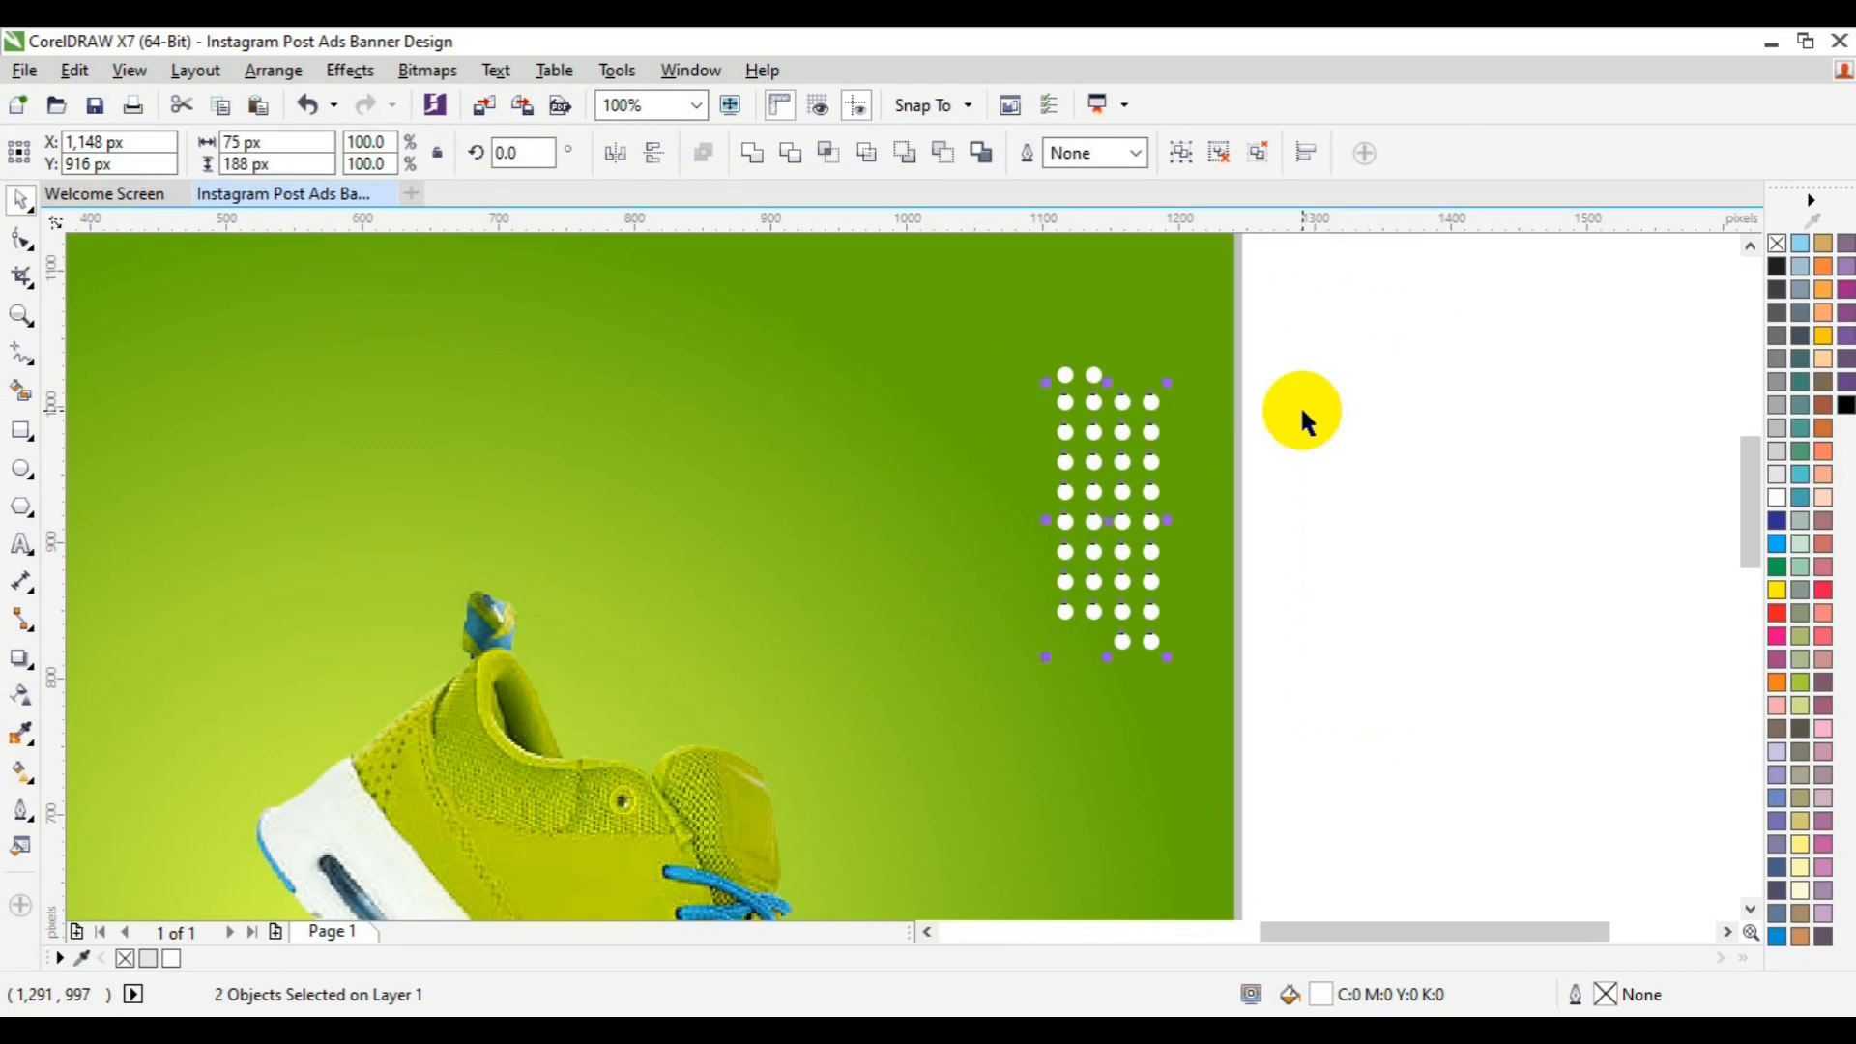
pyautogui.click(1359, 526)
pyautogui.click(1143, 642)
pyautogui.press('Down')
pyautogui.press('Up')
pyautogui.press('Down')
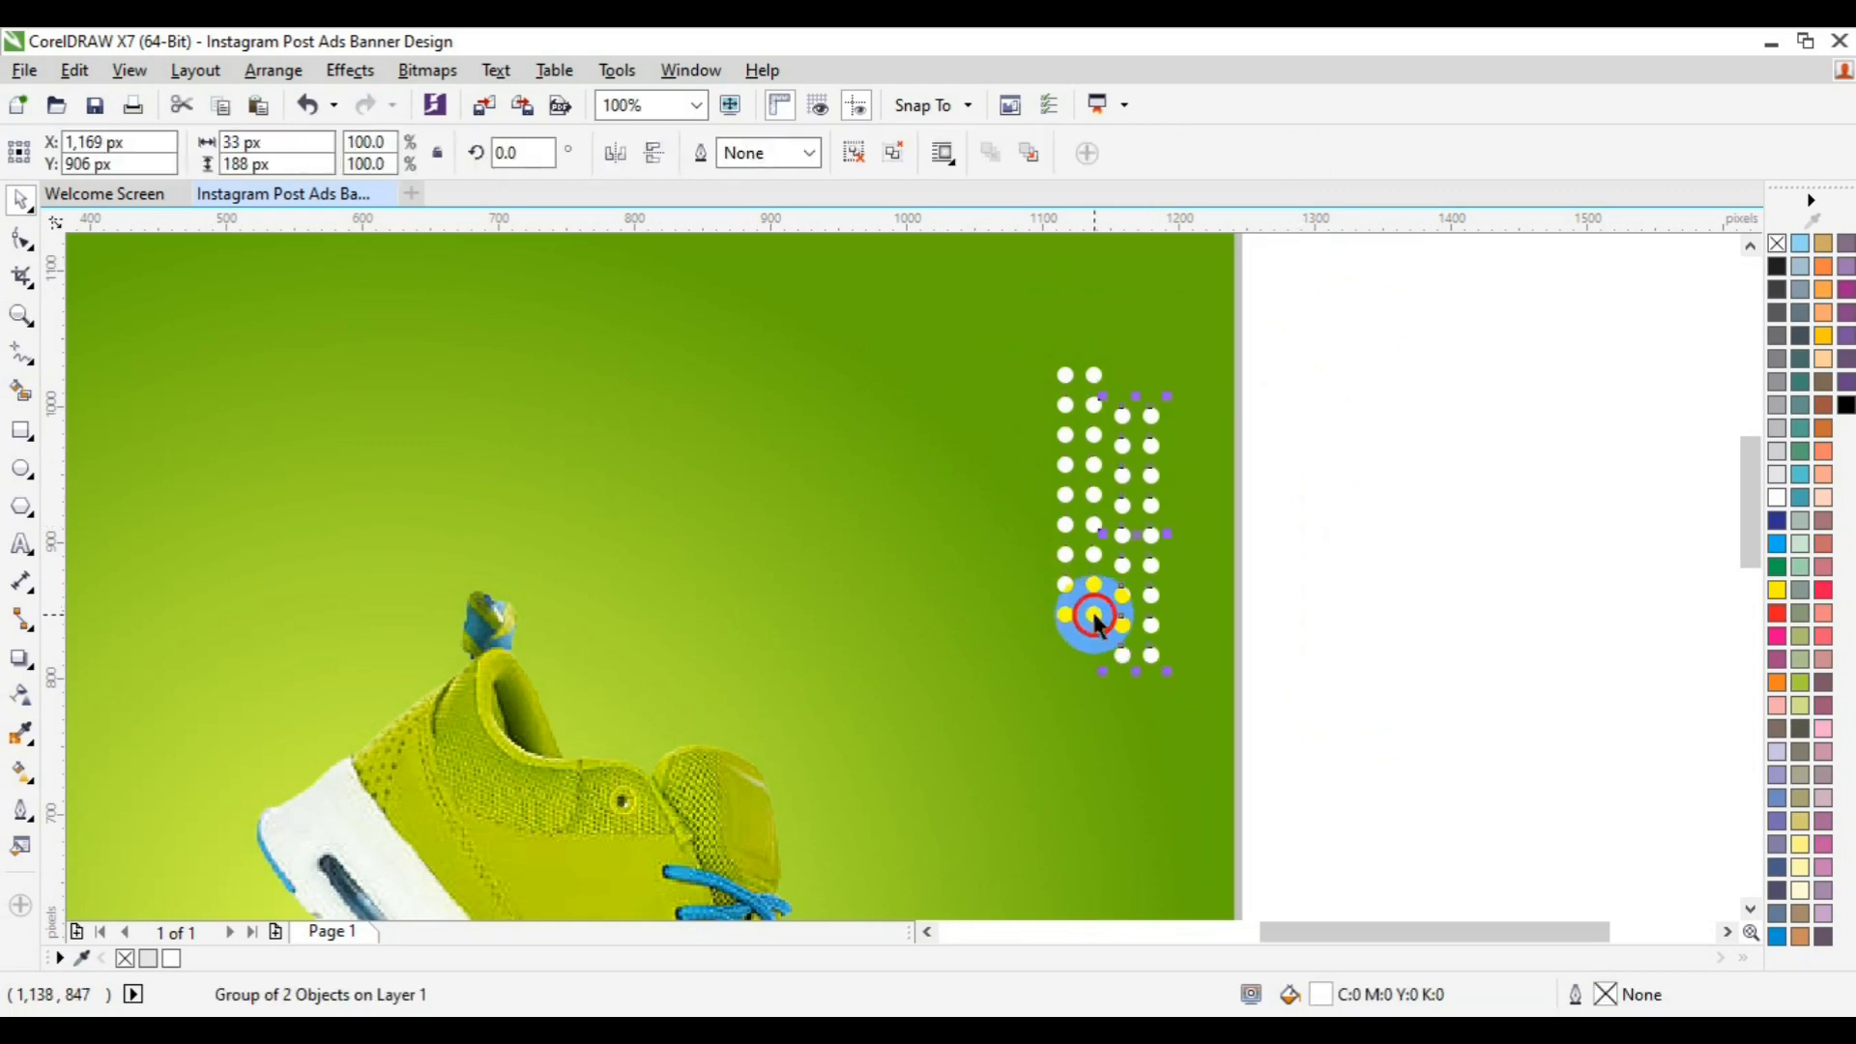
pyautogui.keyDown('shift'); pyautogui.click(1095, 615); pyautogui.keyUp('shift')
pyautogui.press('t')
pyautogui.moveTo(1321, 320); pyautogui.dragTo(953, 684)
pyautogui.hotkey('ctrl', 'g')
# Step: Copy the grouped dot pattern to the lower-left edge of the banner
pyautogui.click(21, 315)
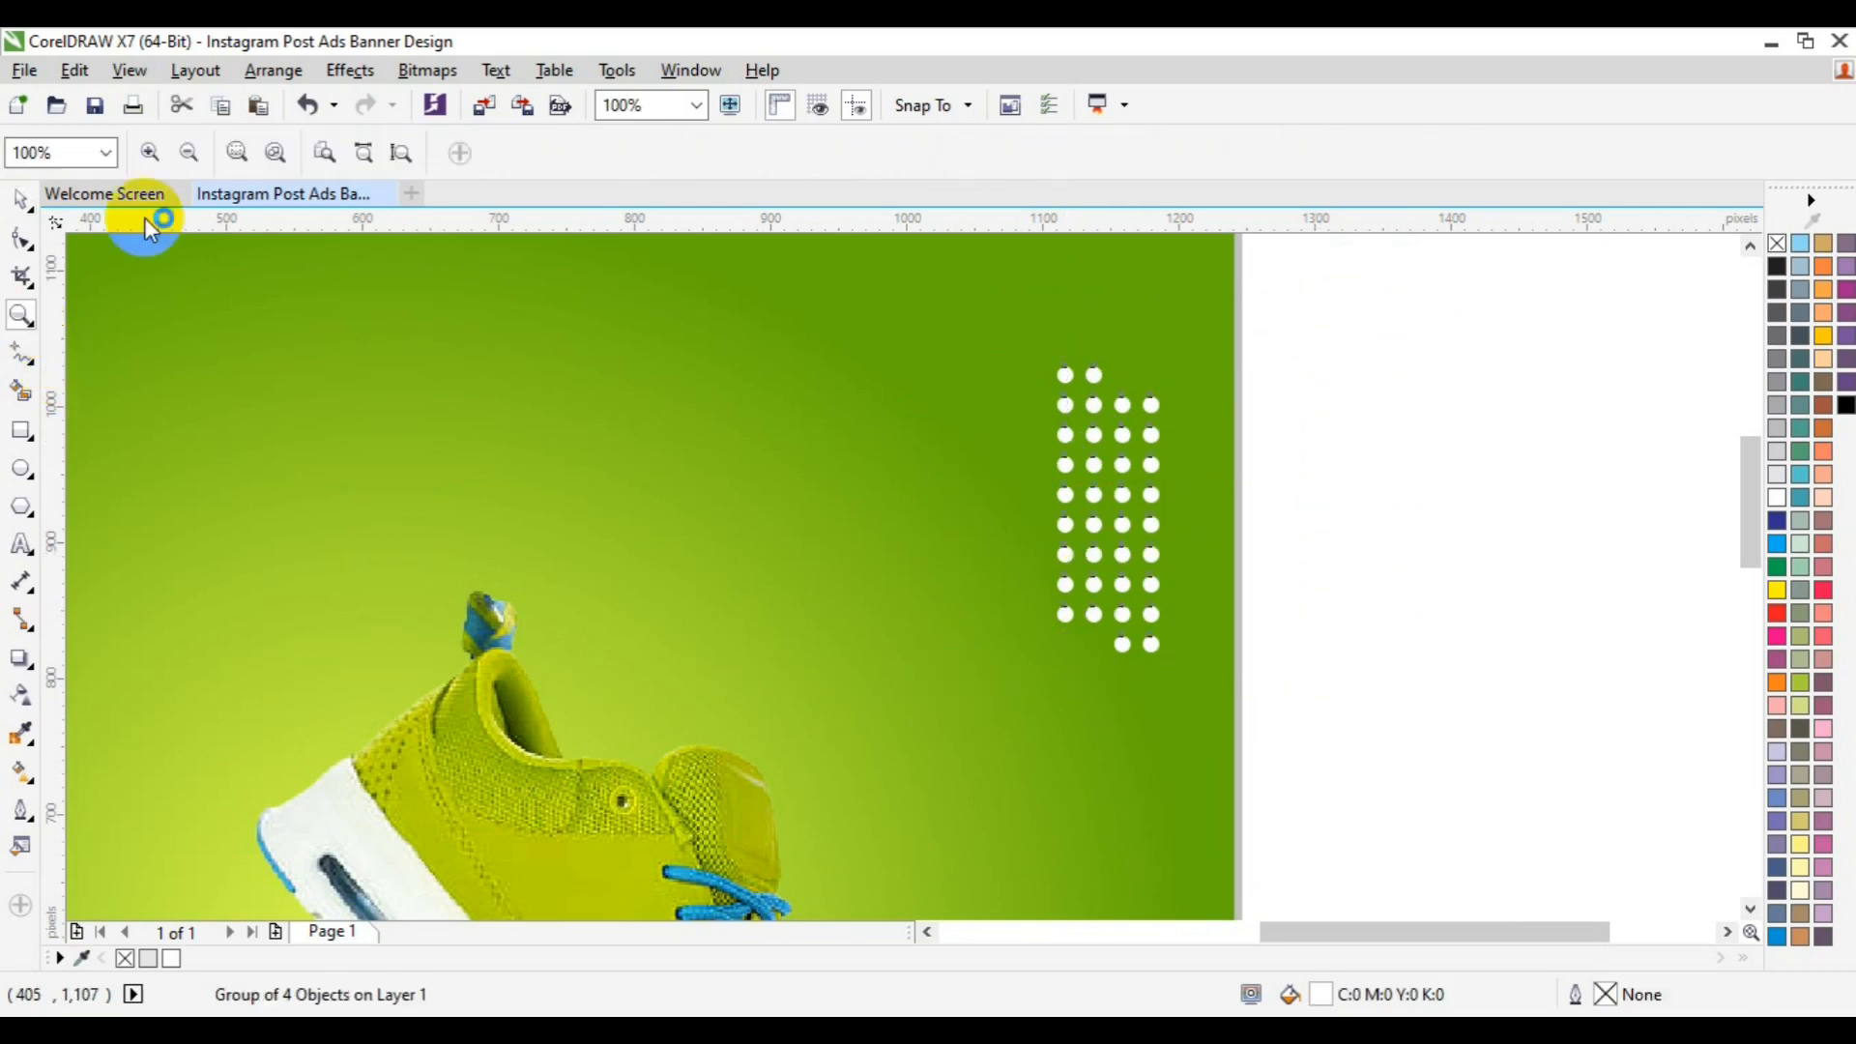
pyautogui.click(193, 150)
pyautogui.click(193, 150)
pyautogui.press('space')
pyautogui.moveTo(945, 551); pyautogui.dragTo(584, 777)
pyautogui.click(1128, 588)
# Step: Ungroup the copied dot pattern at the banner's lower-left edge and delete the lower dots of its two left columns
pyautogui.click(21, 316)
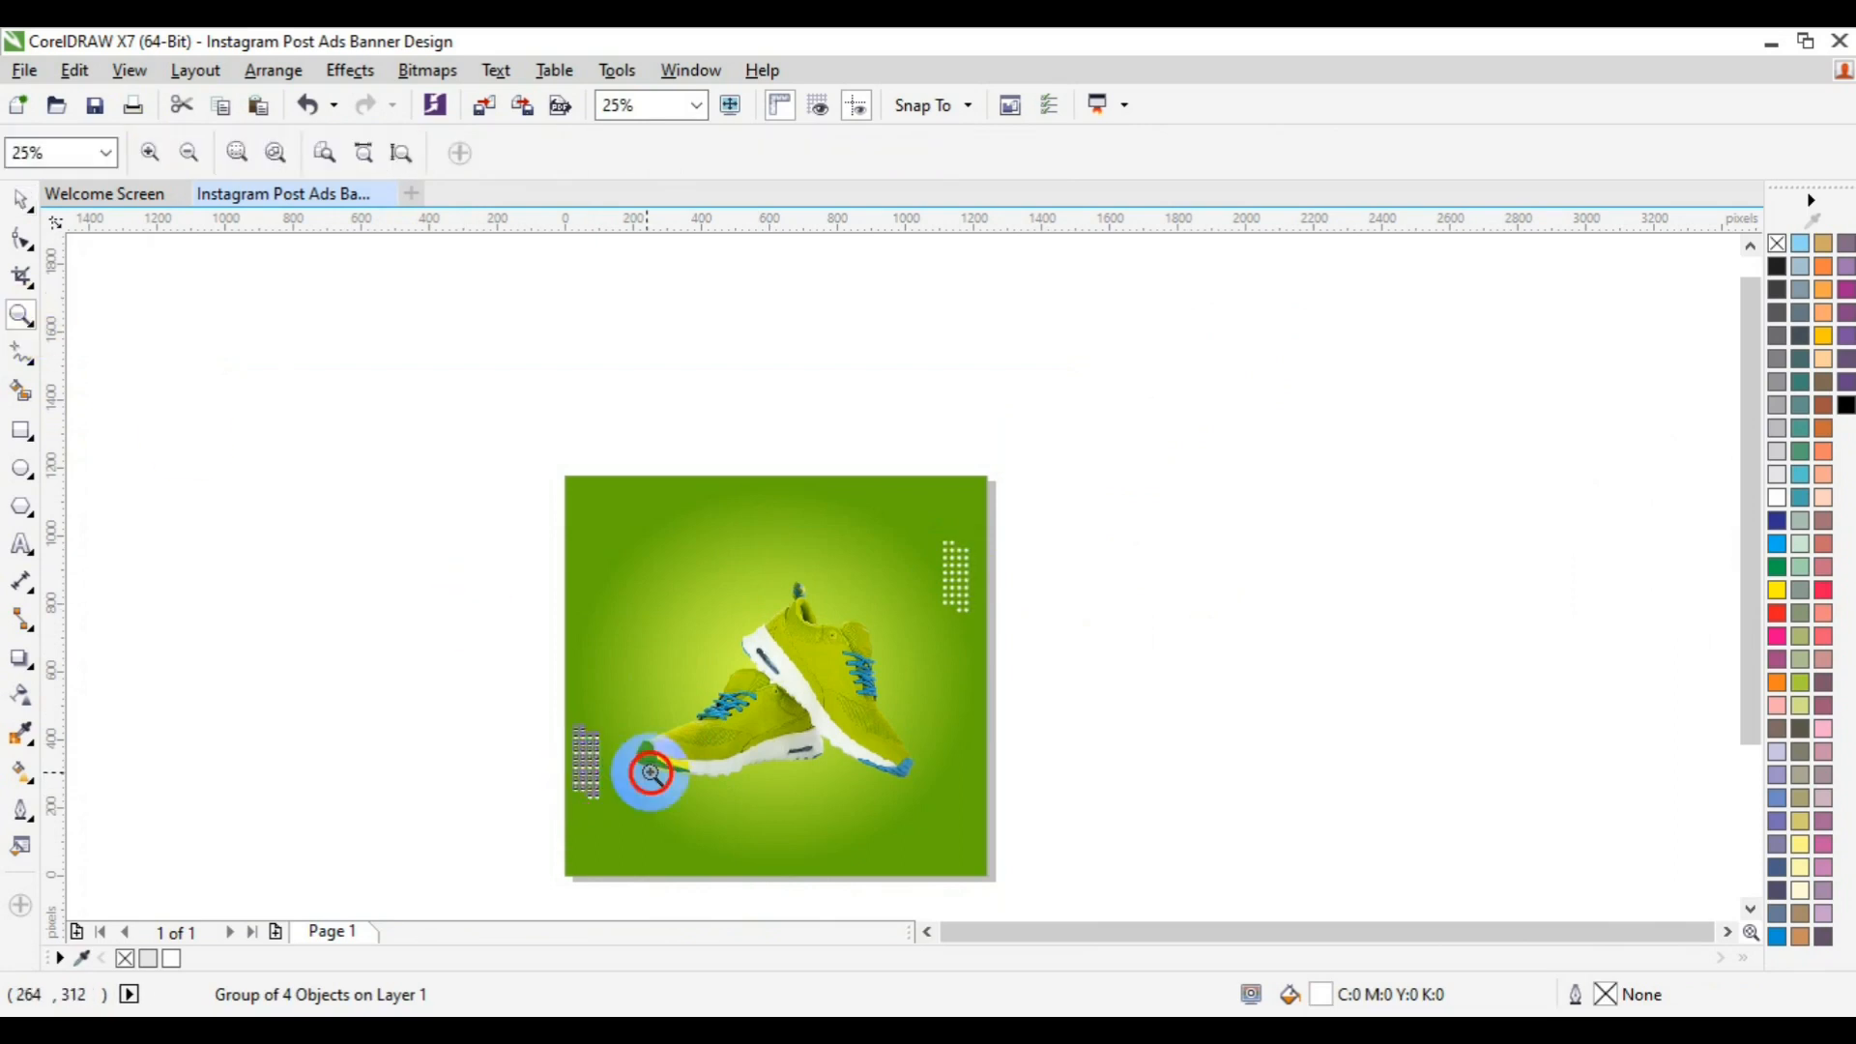
pyautogui.click(604, 774)
pyautogui.click(603, 774)
pyautogui.press('space')
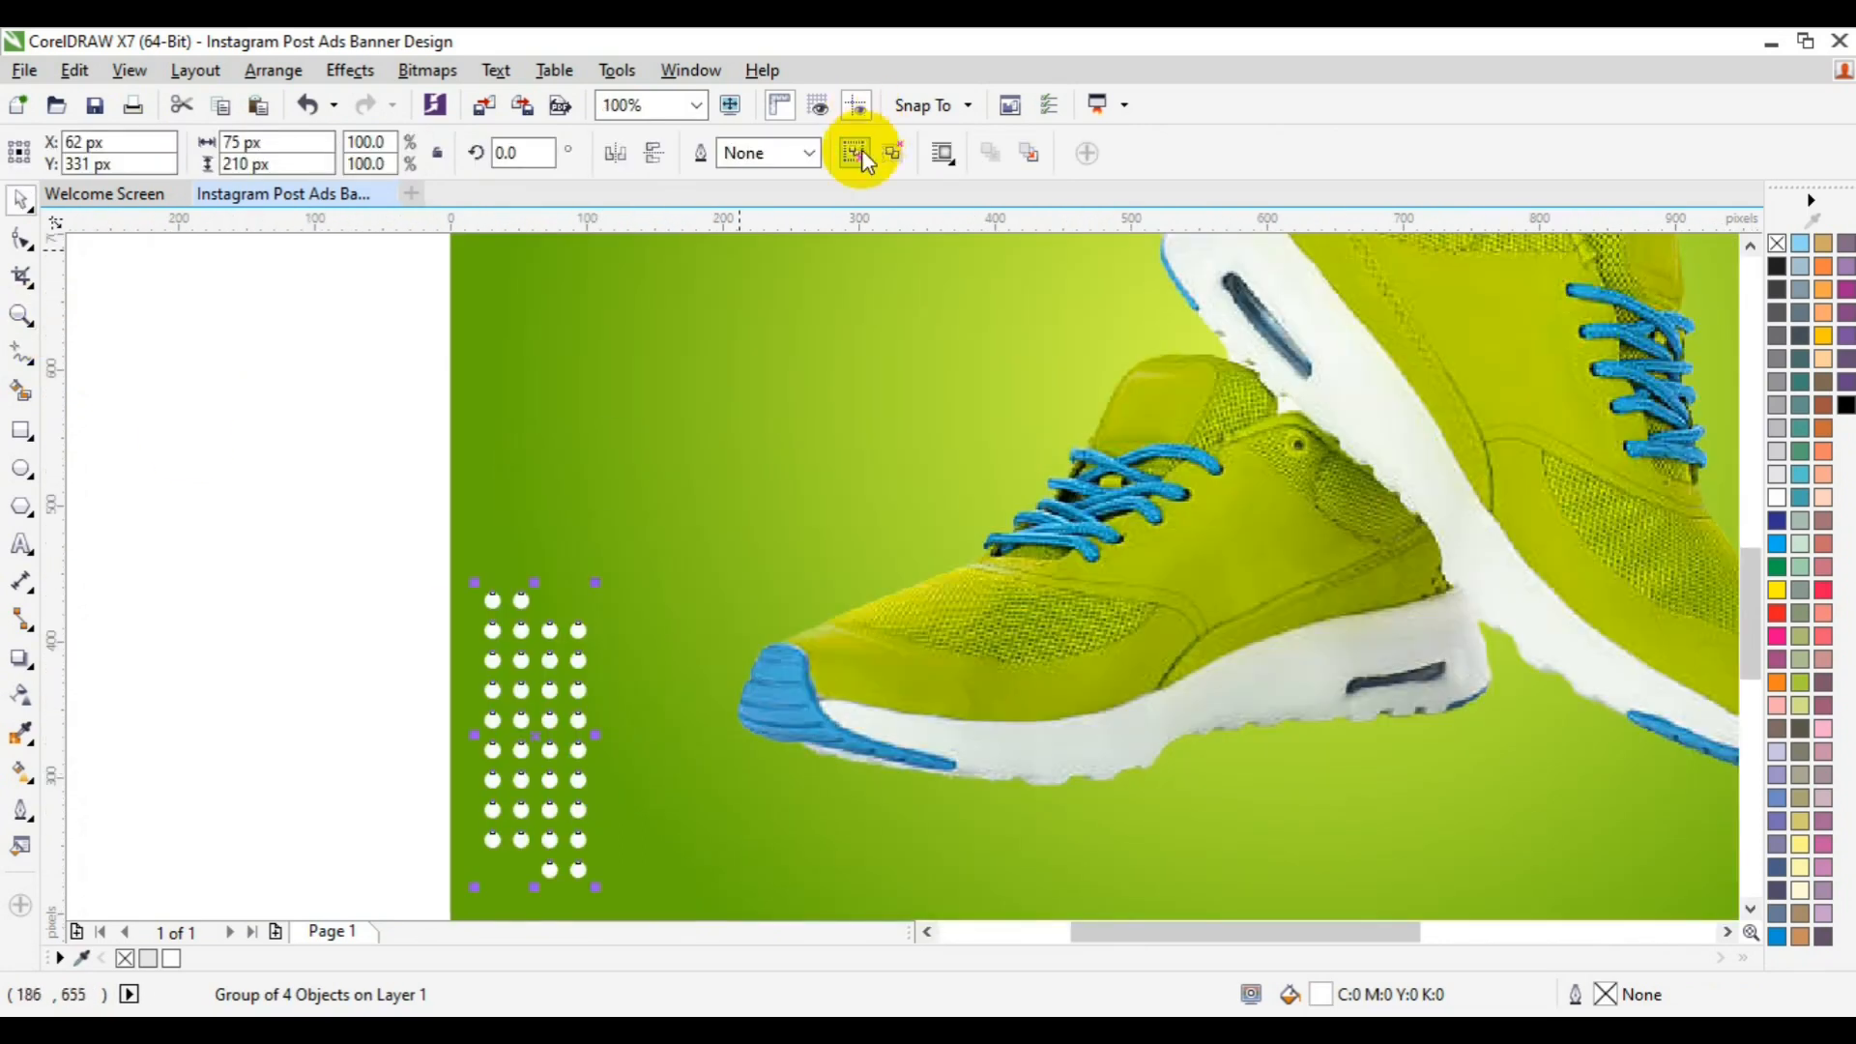
pyautogui.hotkey('ctrl', 'u')
pyautogui.press('Escape')
pyautogui.click(522, 633)
pyautogui.press('Delete')
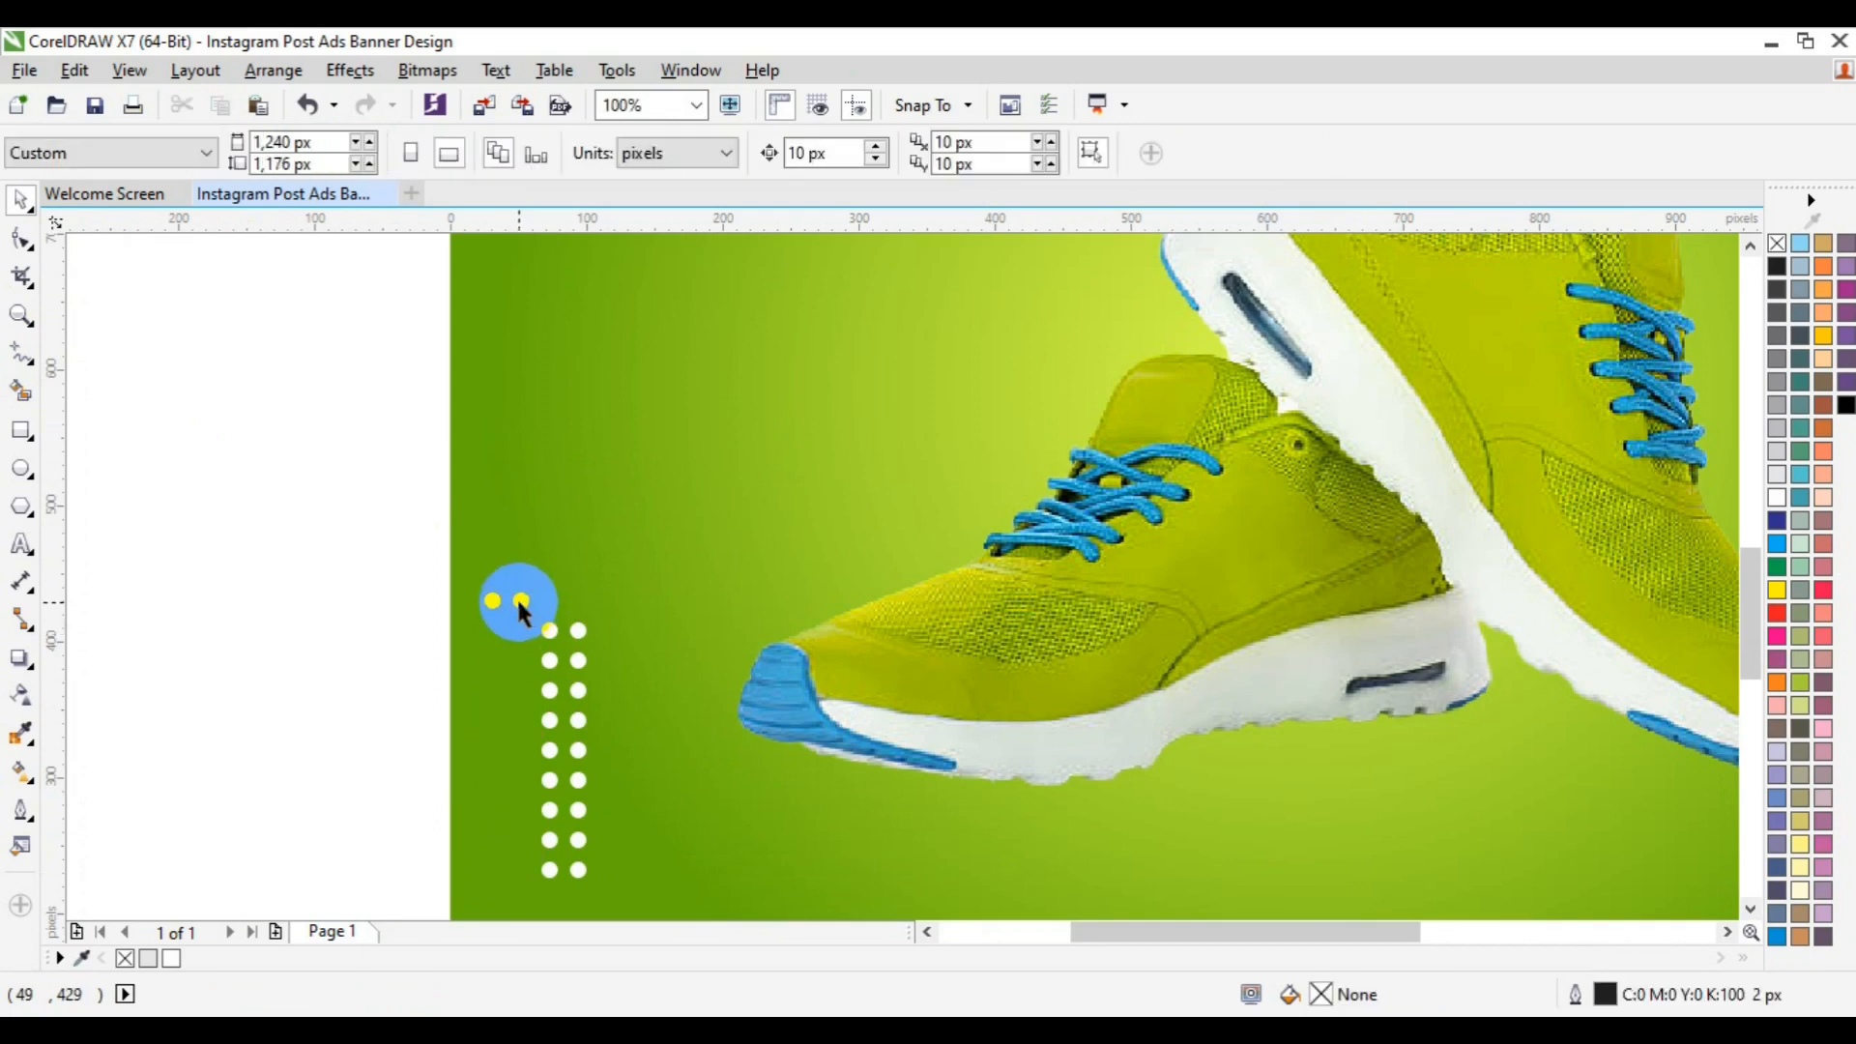
# Step: Duplicate the two remaining top dots upward repeatedly to build a two-column strip about 12 px wide per dot
pyautogui.click(521, 602)
pyautogui.click(490, 601)
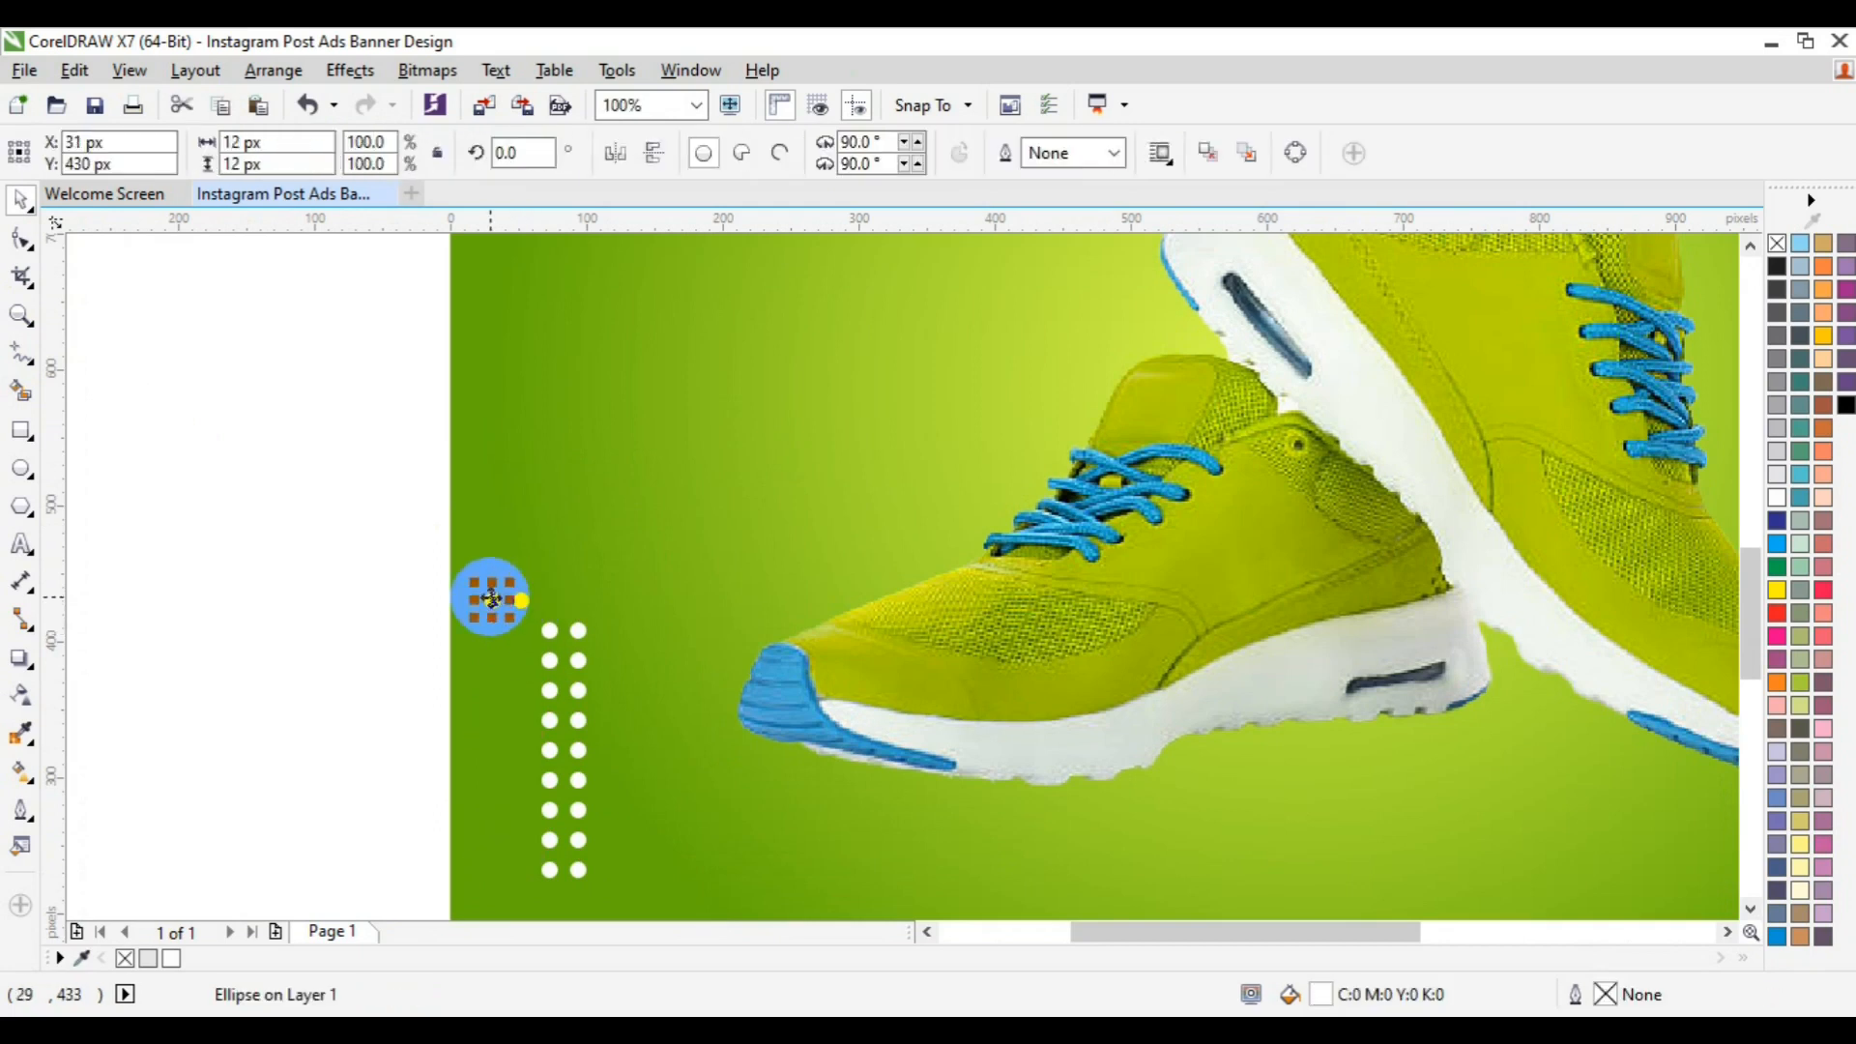
pyautogui.keyDown('shift'); pyautogui.click(521, 602); pyautogui.keyUp('shift')
pyautogui.moveTo(509, 601); pyautogui.dragTo(508, 574)
pyautogui.click(613, 622)
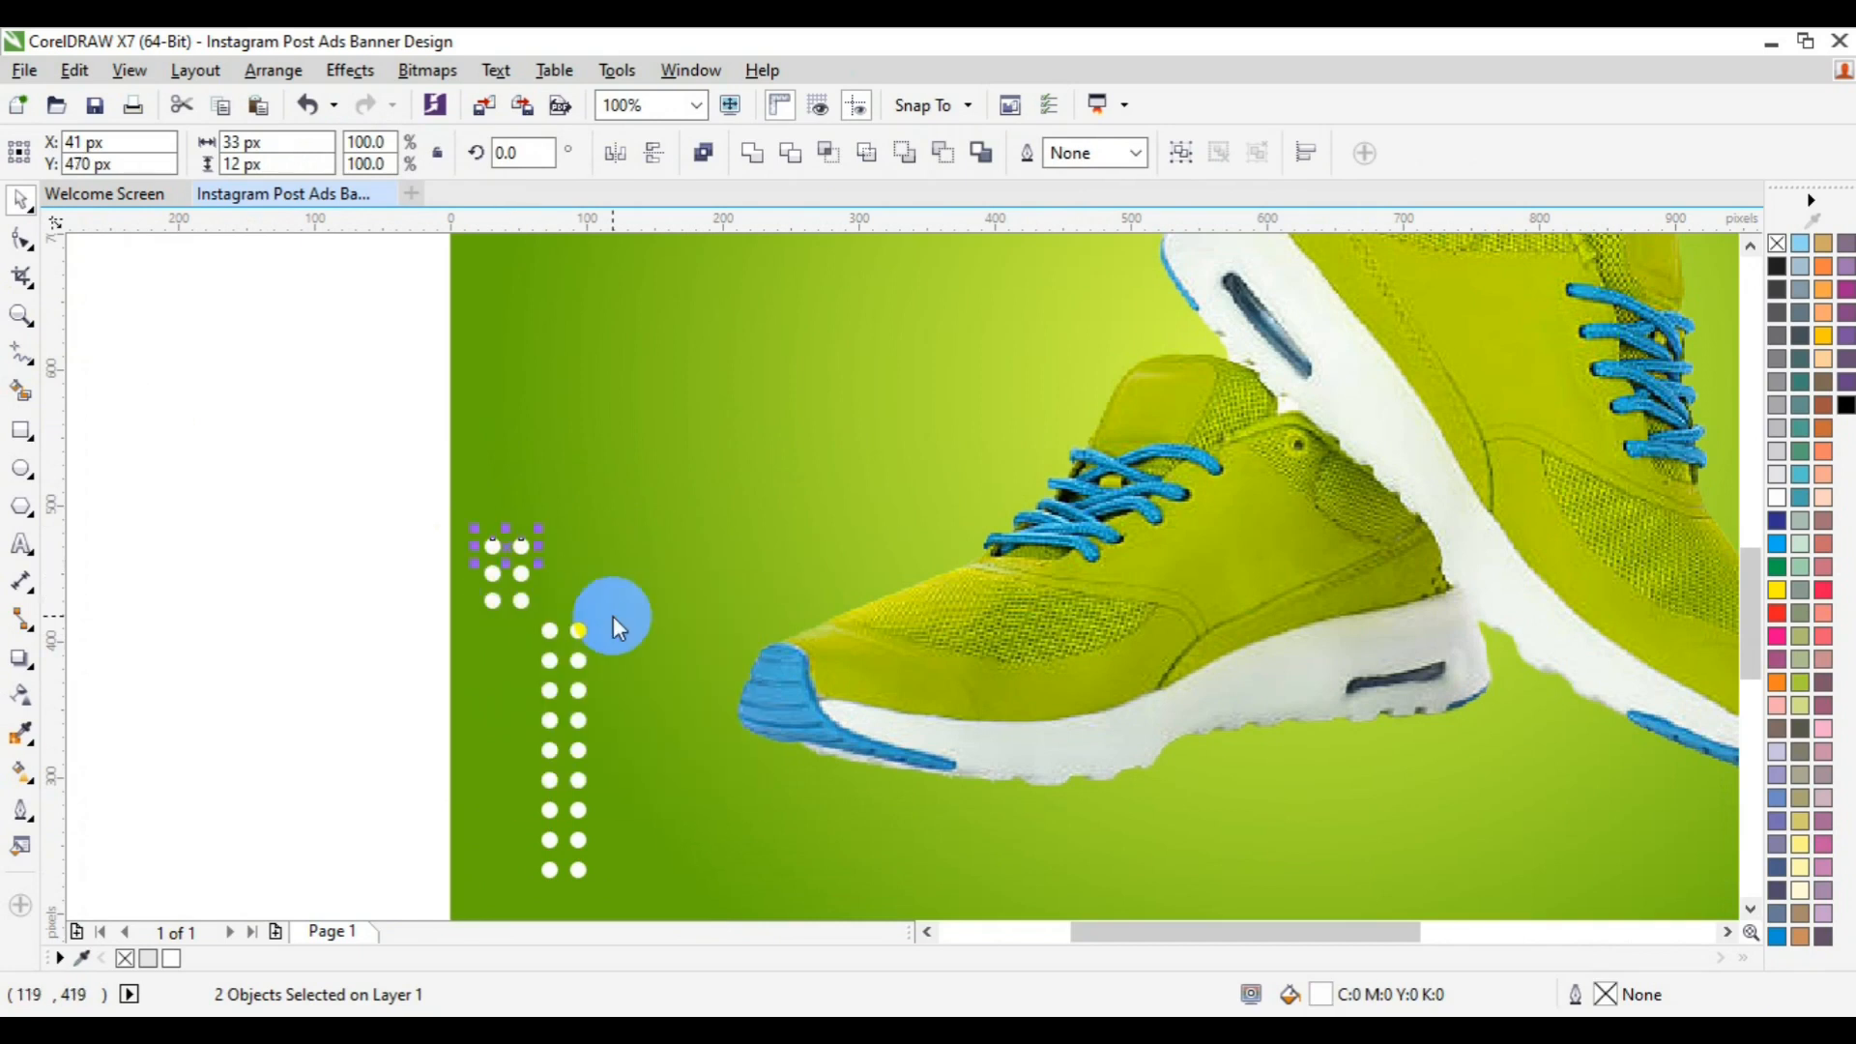
pyautogui.hotkey('ctrl', 'r')
pyautogui.hotkey('ctrl', 'r')
pyautogui.hotkey('ctrl', 'r')
pyautogui.hotkey('ctrl', 'r')
pyautogui.hotkey('ctrl', 'r')
pyautogui.hotkey('ctrl', 'r')
pyautogui.hotkey('ctrl', 'r')
pyautogui.hotkey('ctrl', 'r')
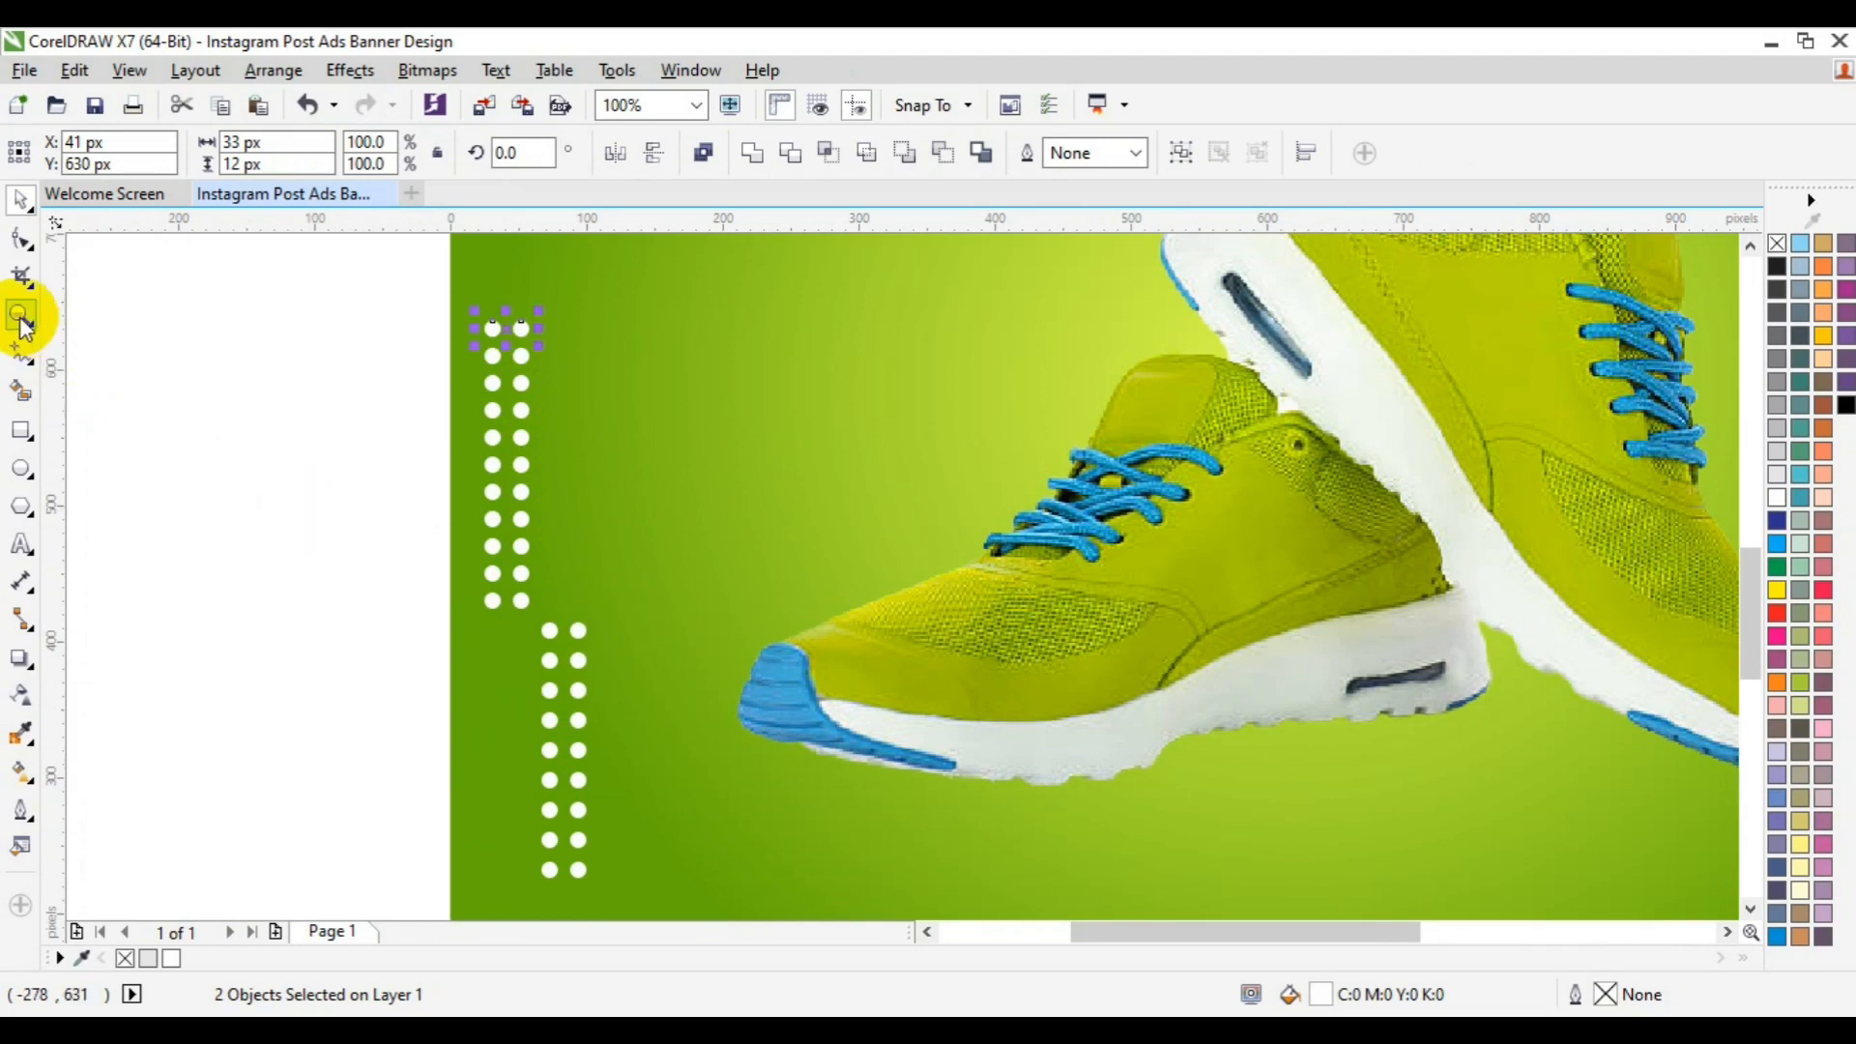
# Step: Group both dot strips at the banner's left edge into one pattern and save the document
pyautogui.click(21, 319)
pyautogui.click(194, 153)
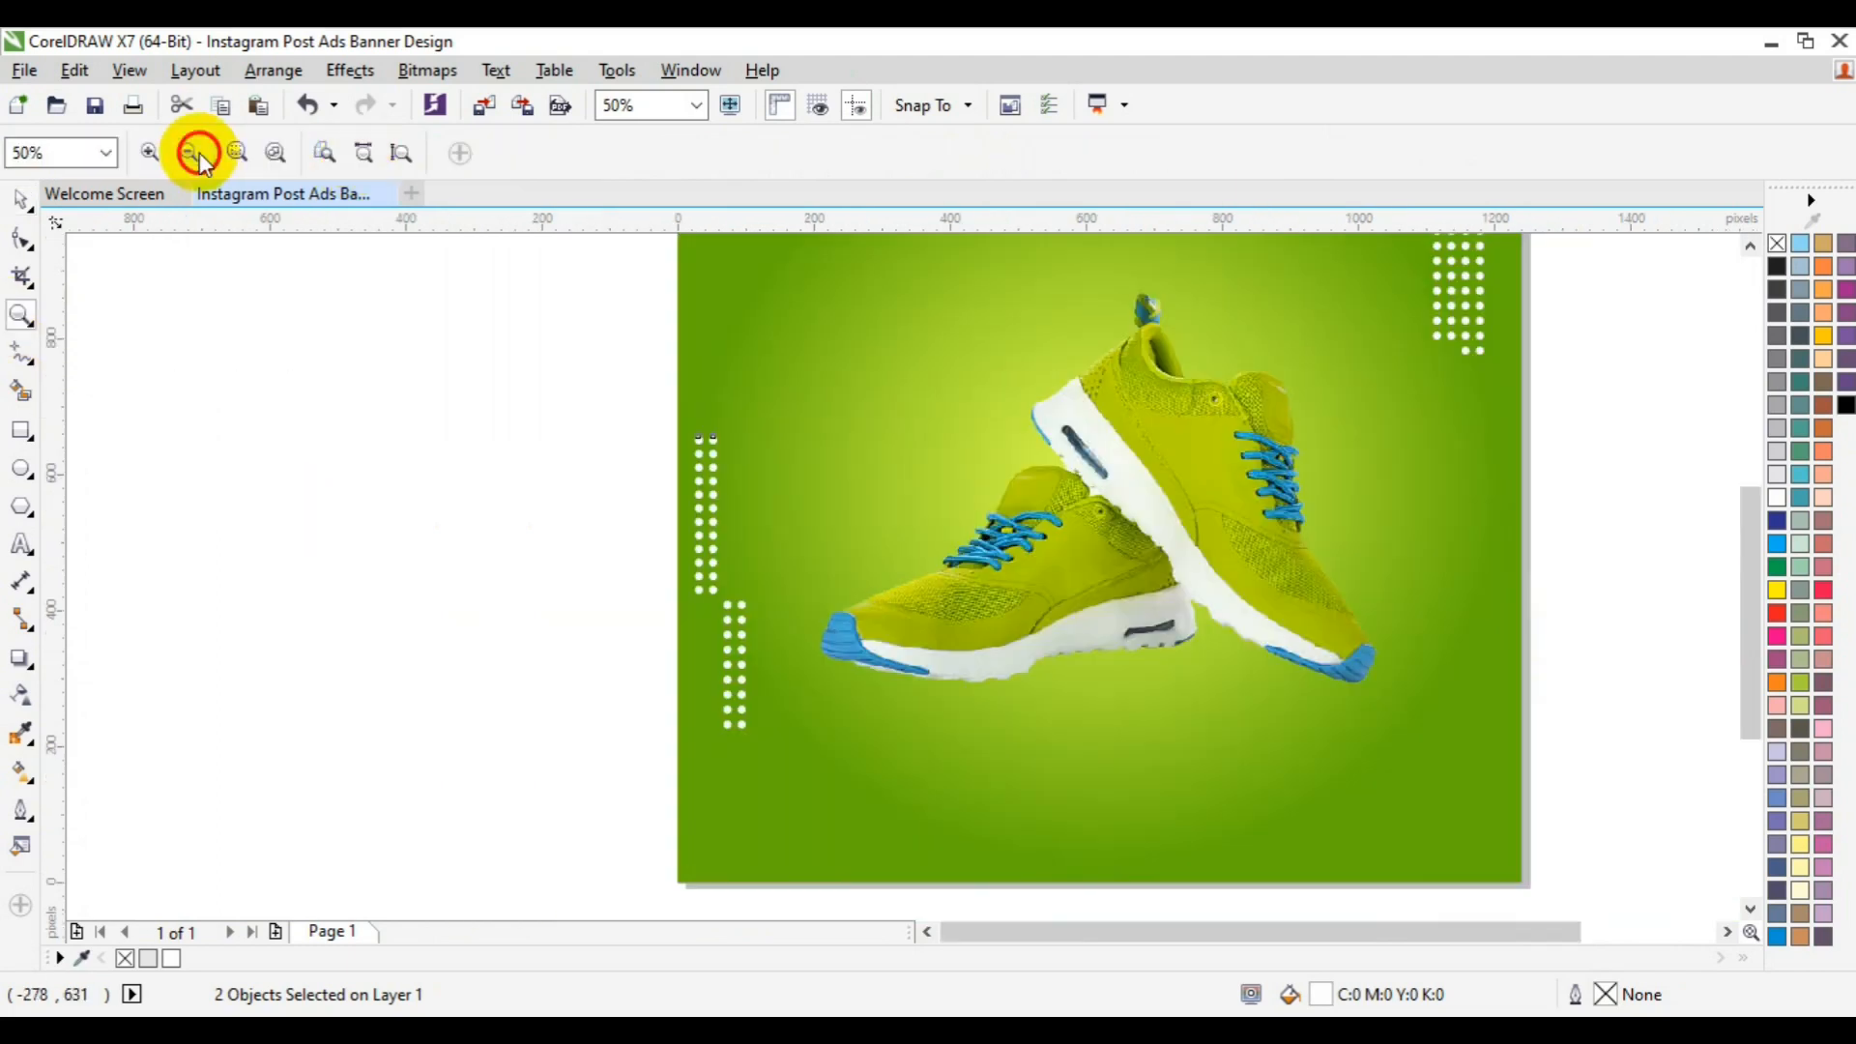
pyautogui.press('space')
pyautogui.moveTo(507, 315); pyautogui.dragTo(738, 605)
pyautogui.hotkey('ctrl', 'g')
pyautogui.click(1670, 576)
pyautogui.click(20, 315)
pyautogui.click(193, 155)
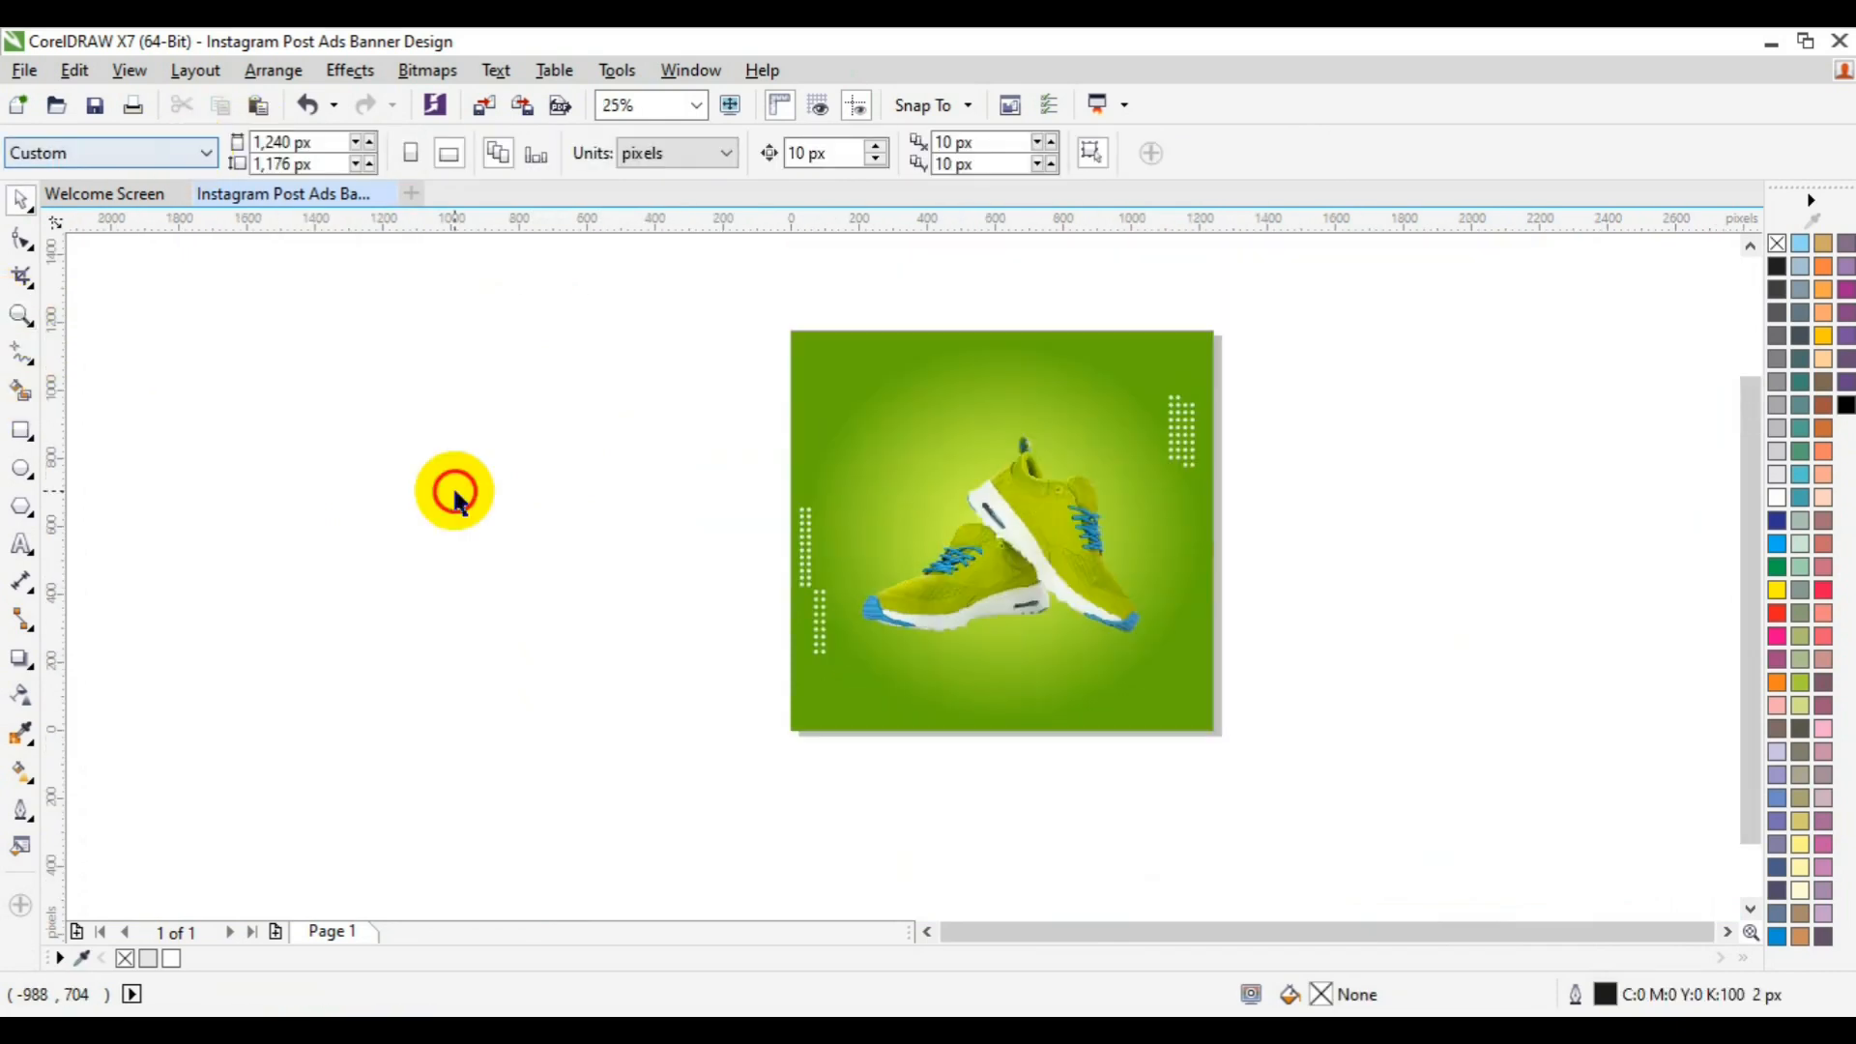
pyautogui.hotkey('ctrl', 's')
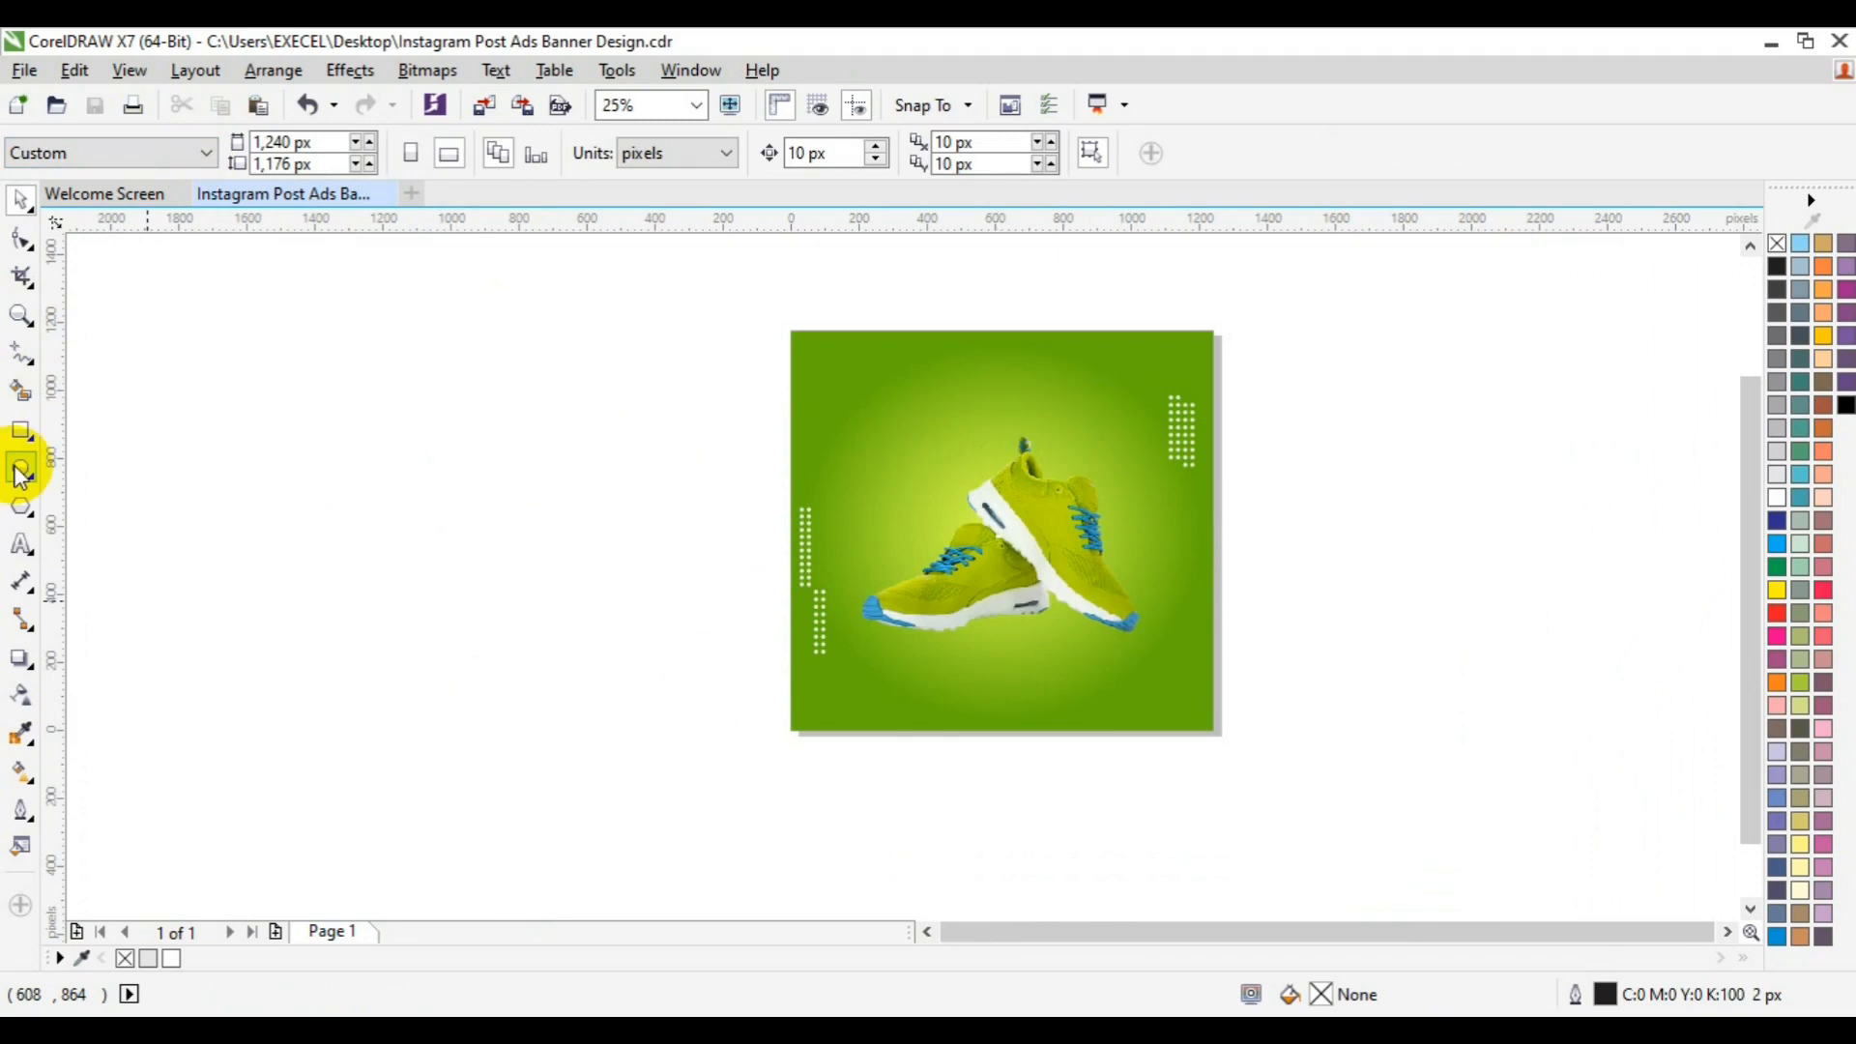
# Step: Draw a circle about 284 px across over the right shoe, filled with the toe's blue (#49A2CE) and without an outline
pyautogui.click(19, 471)
pyautogui.moveTo(435, 491); pyautogui.dragTo(1114, 519)
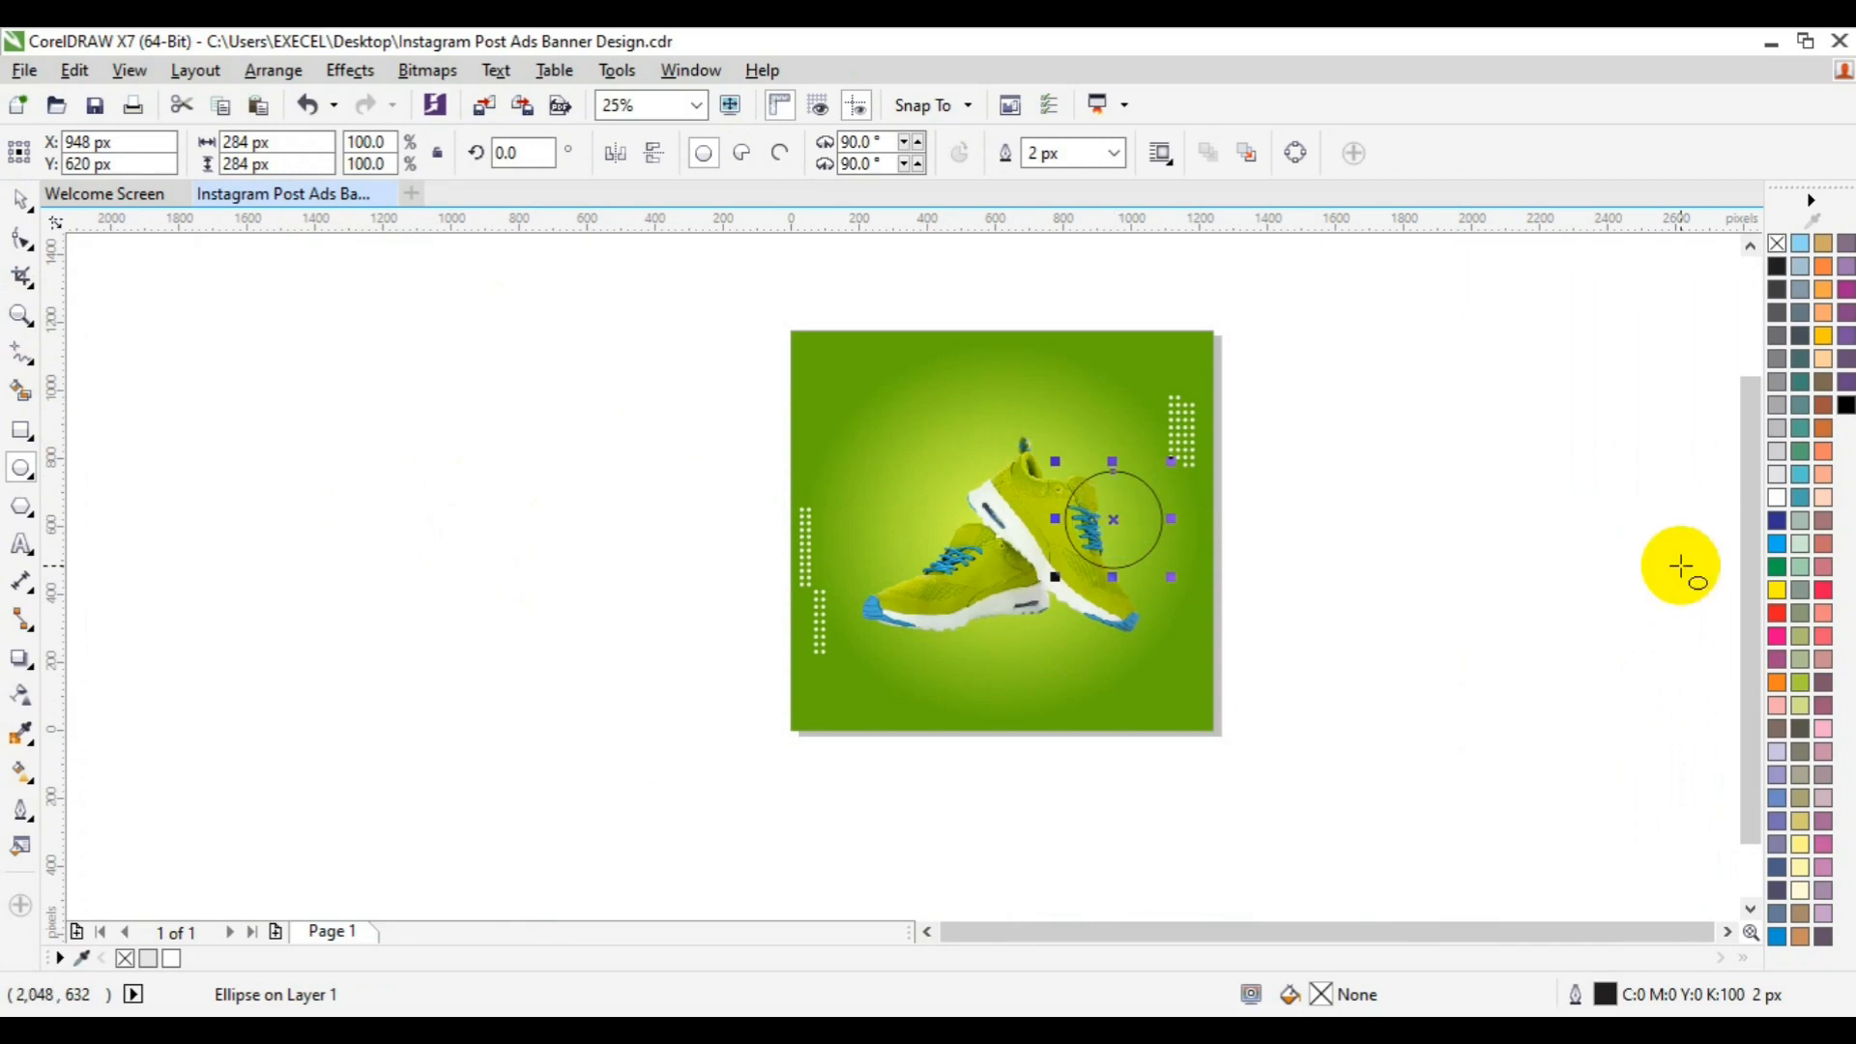
pyautogui.click(21, 735)
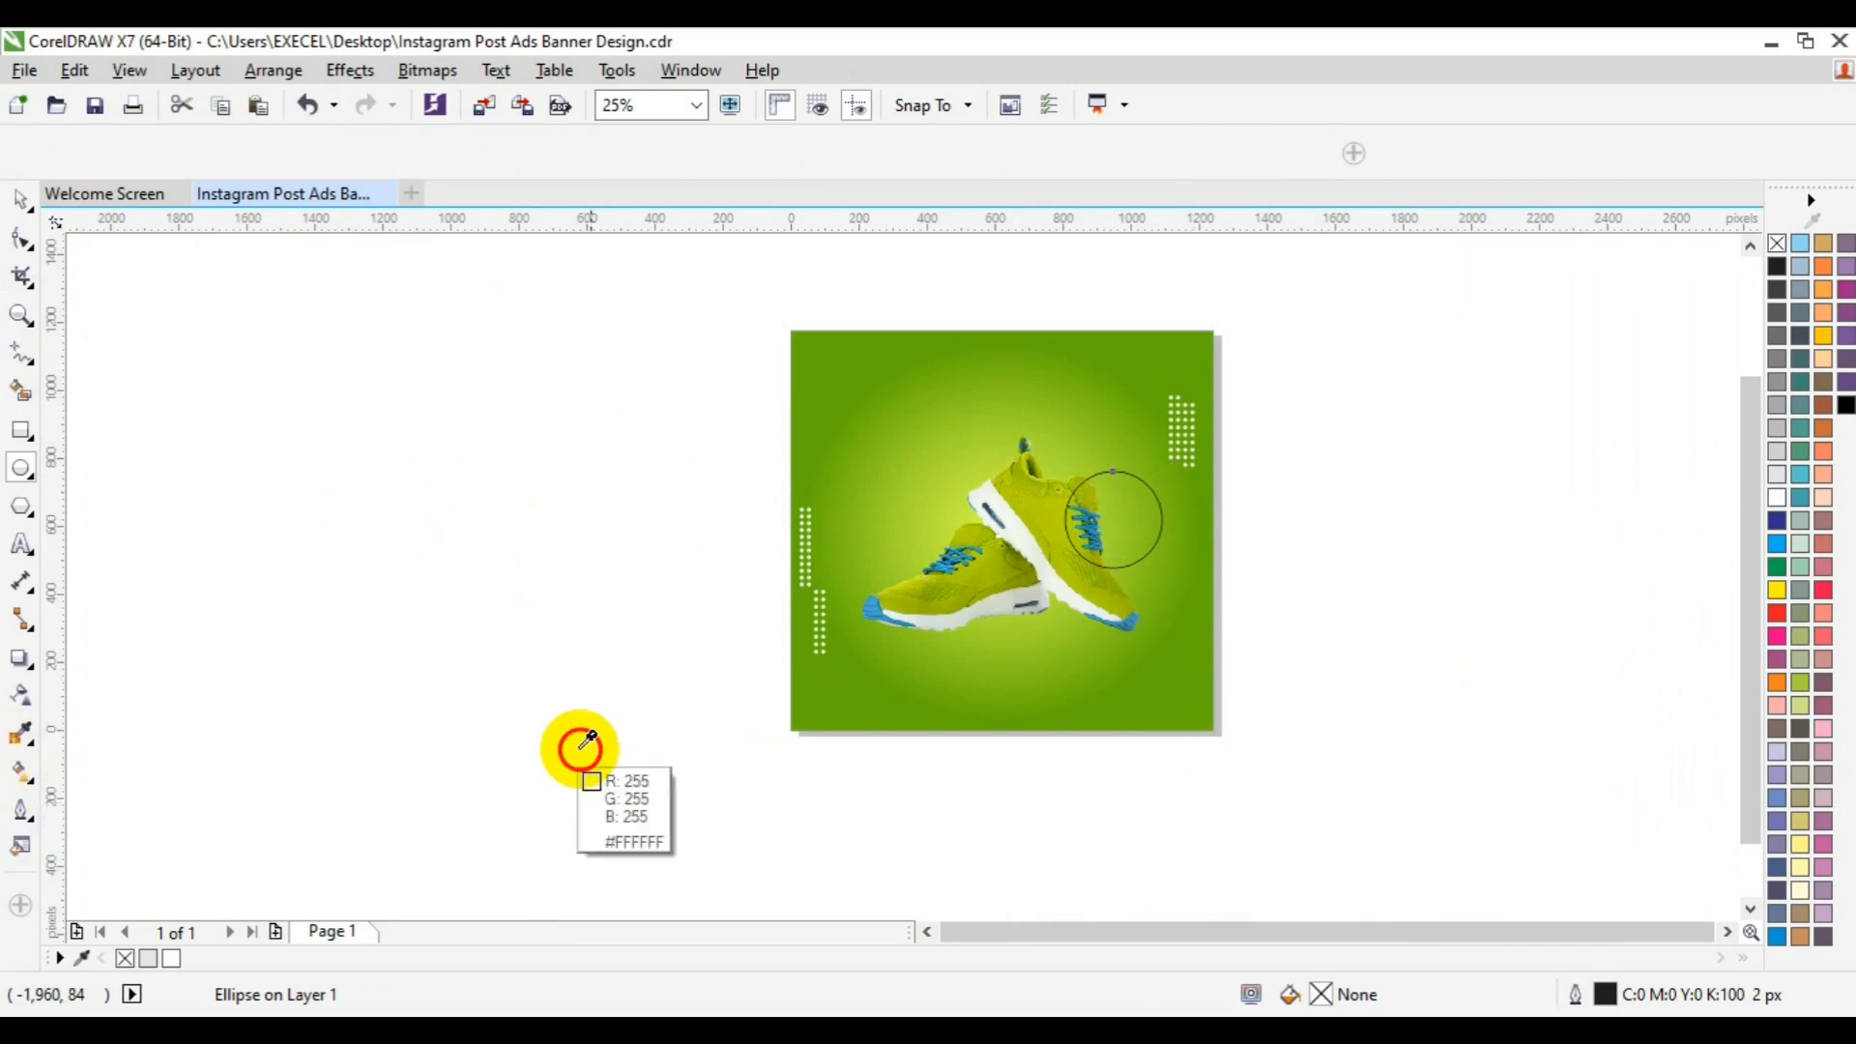
pyautogui.click(864, 601)
pyautogui.click(1090, 518)
pyautogui.press('space')
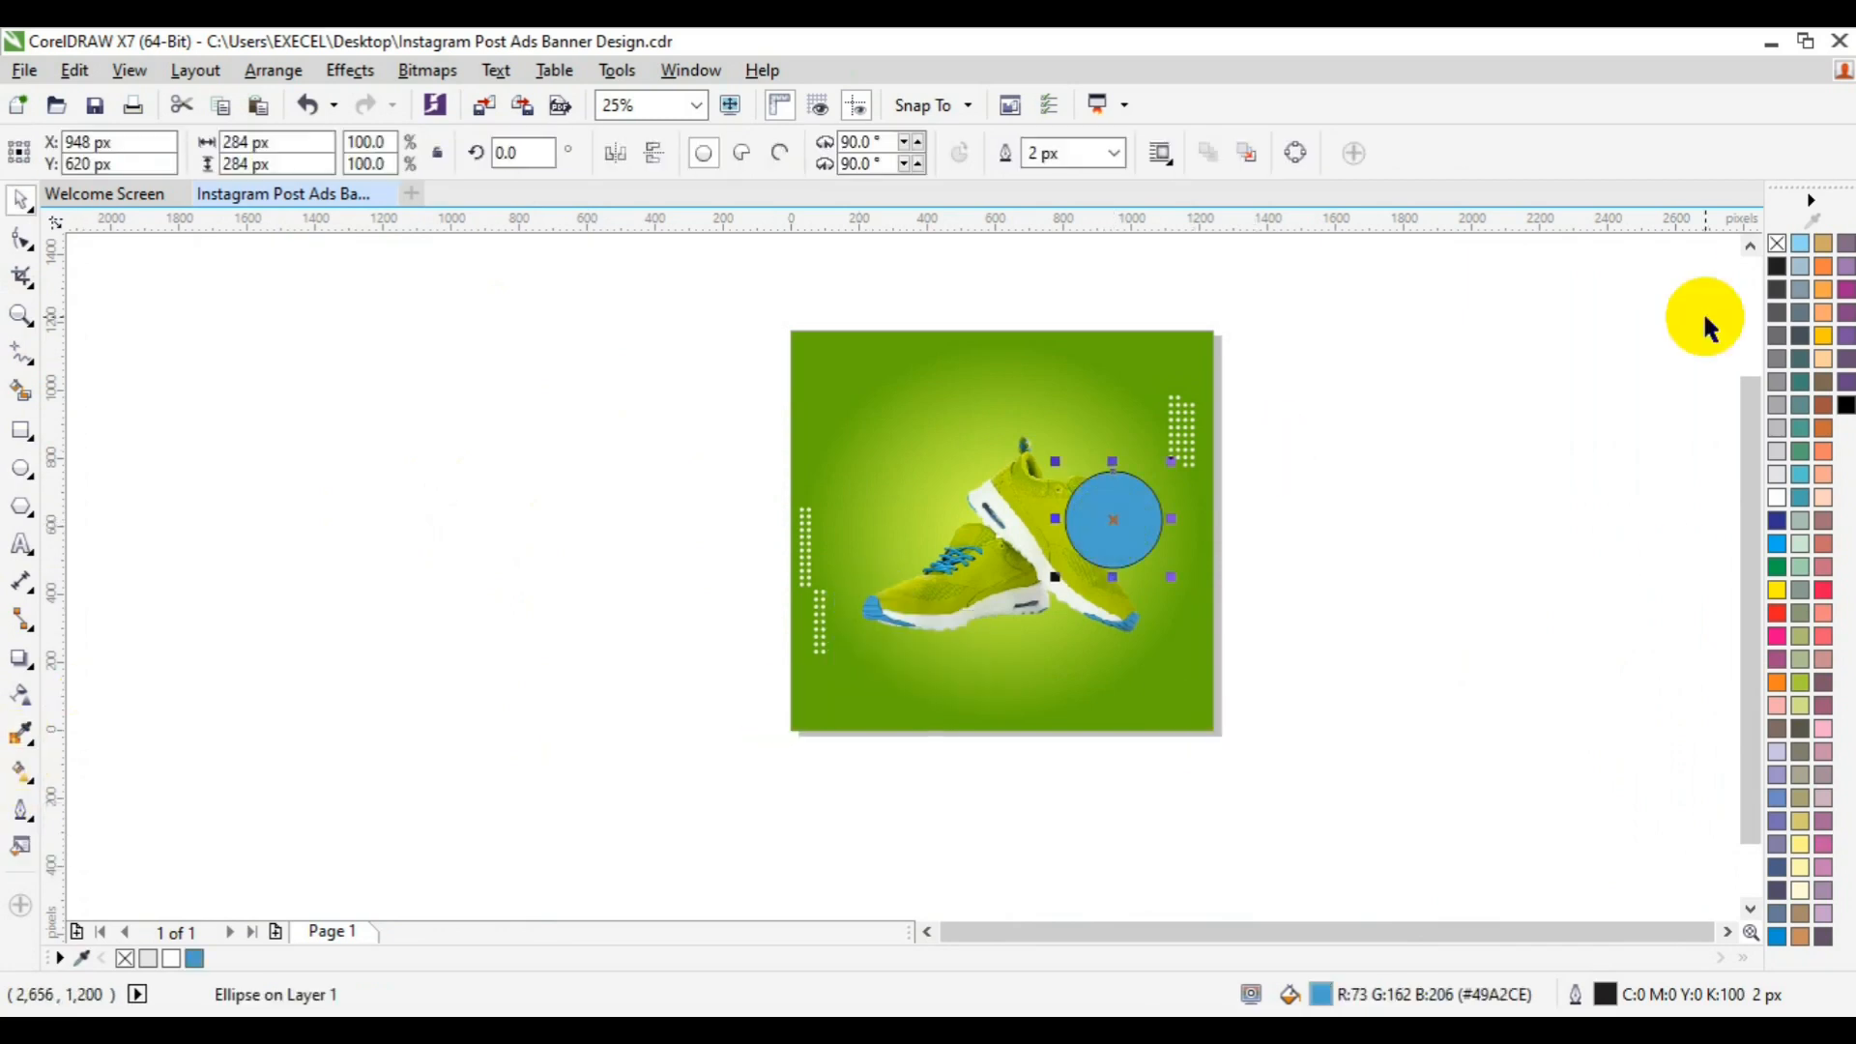
pyautogui.rightClick(1777, 244)
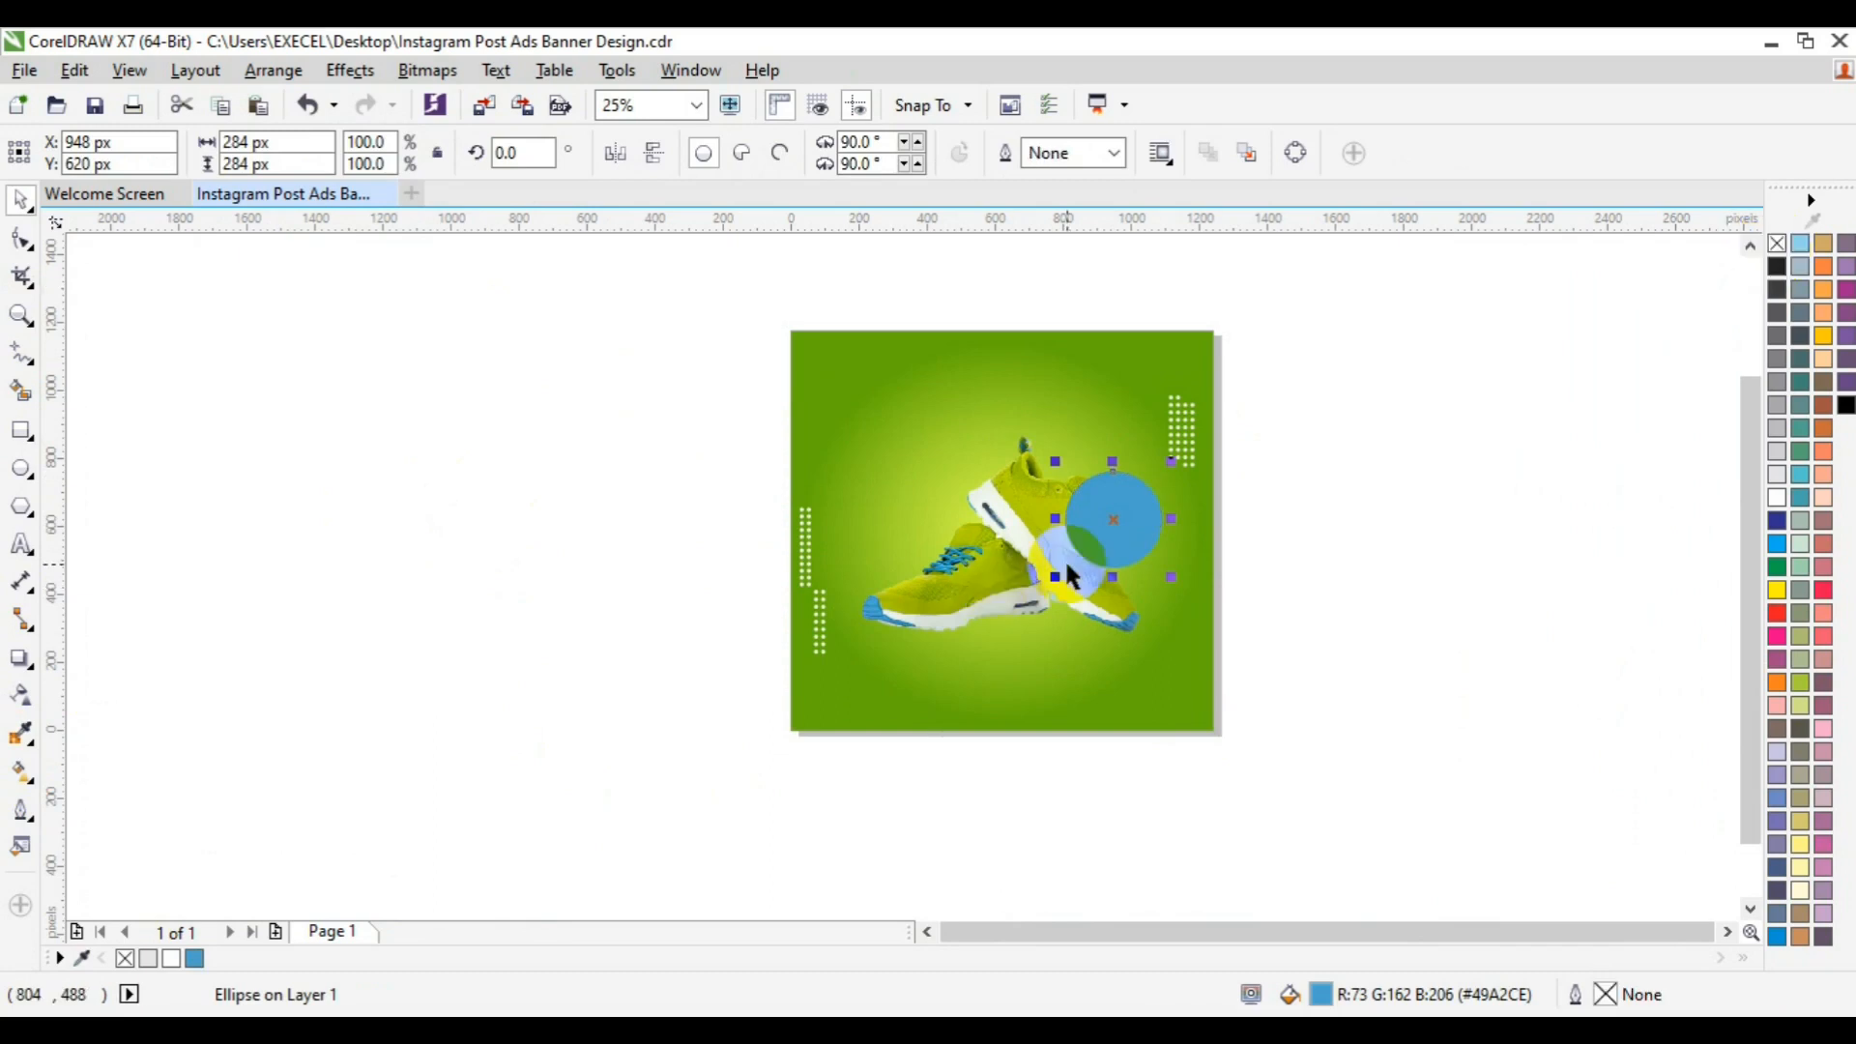
# Step: Bring the shoe image to the front of the page, above the blue circle
pyautogui.click(1018, 568)
pyautogui.rightClick(1018, 568)
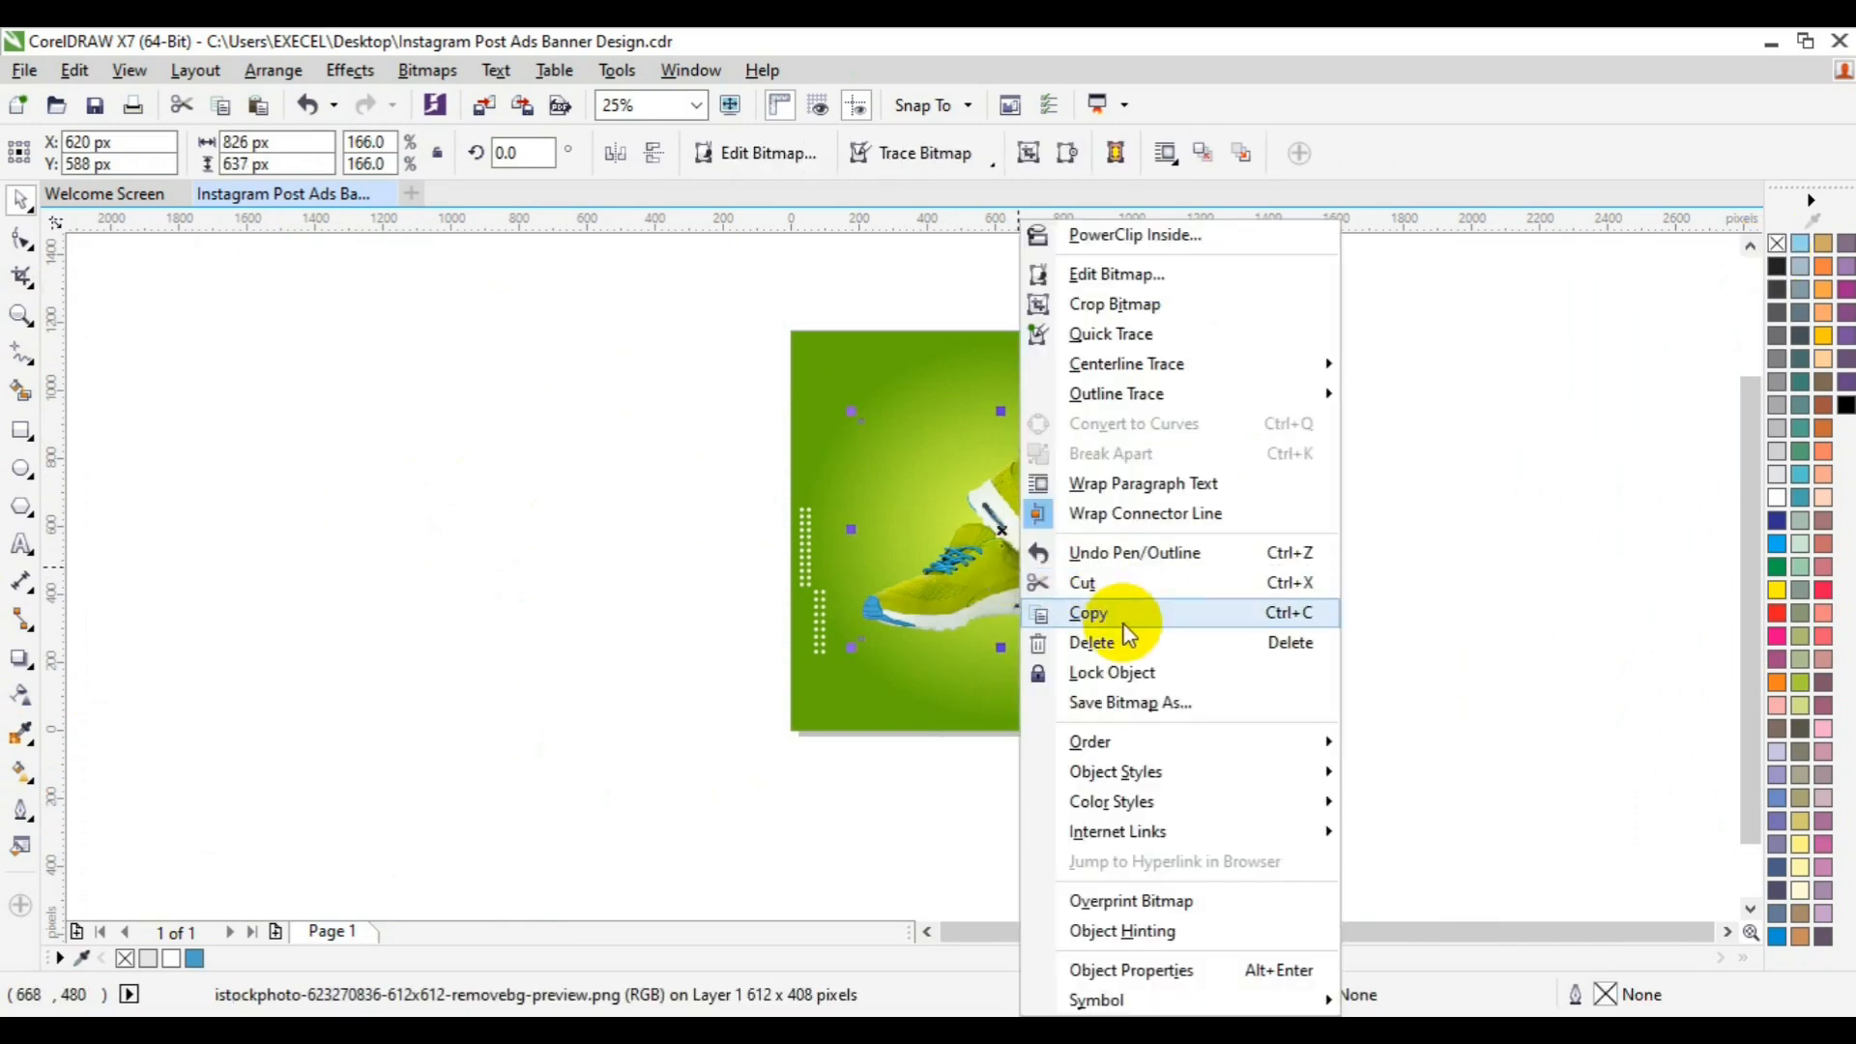
pyautogui.moveTo(1246, 754)
pyautogui.click(1435, 734)
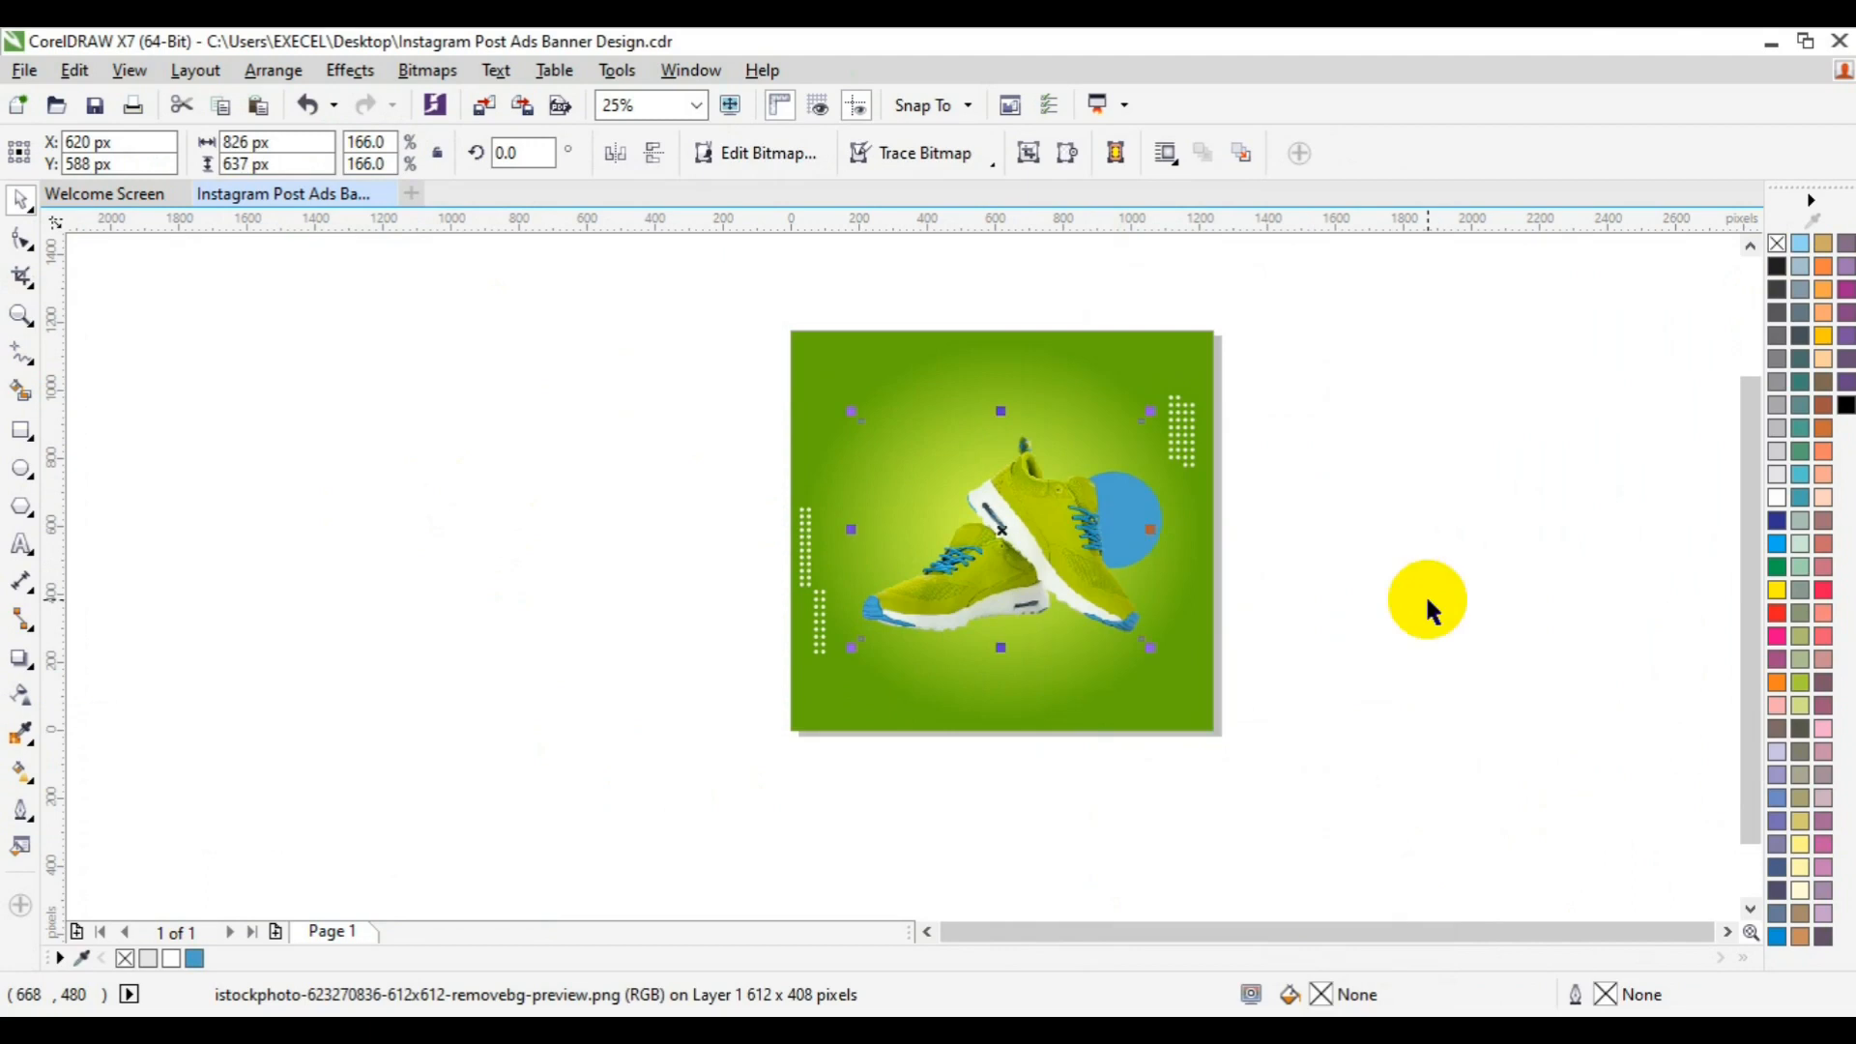
pyautogui.click(1426, 594)
# Step: Nudge the blue circle to the right, further out from behind the right shoe
pyautogui.click(1149, 525)
pyautogui.press('Right')
pyautogui.press('Right')
pyautogui.press('Right')
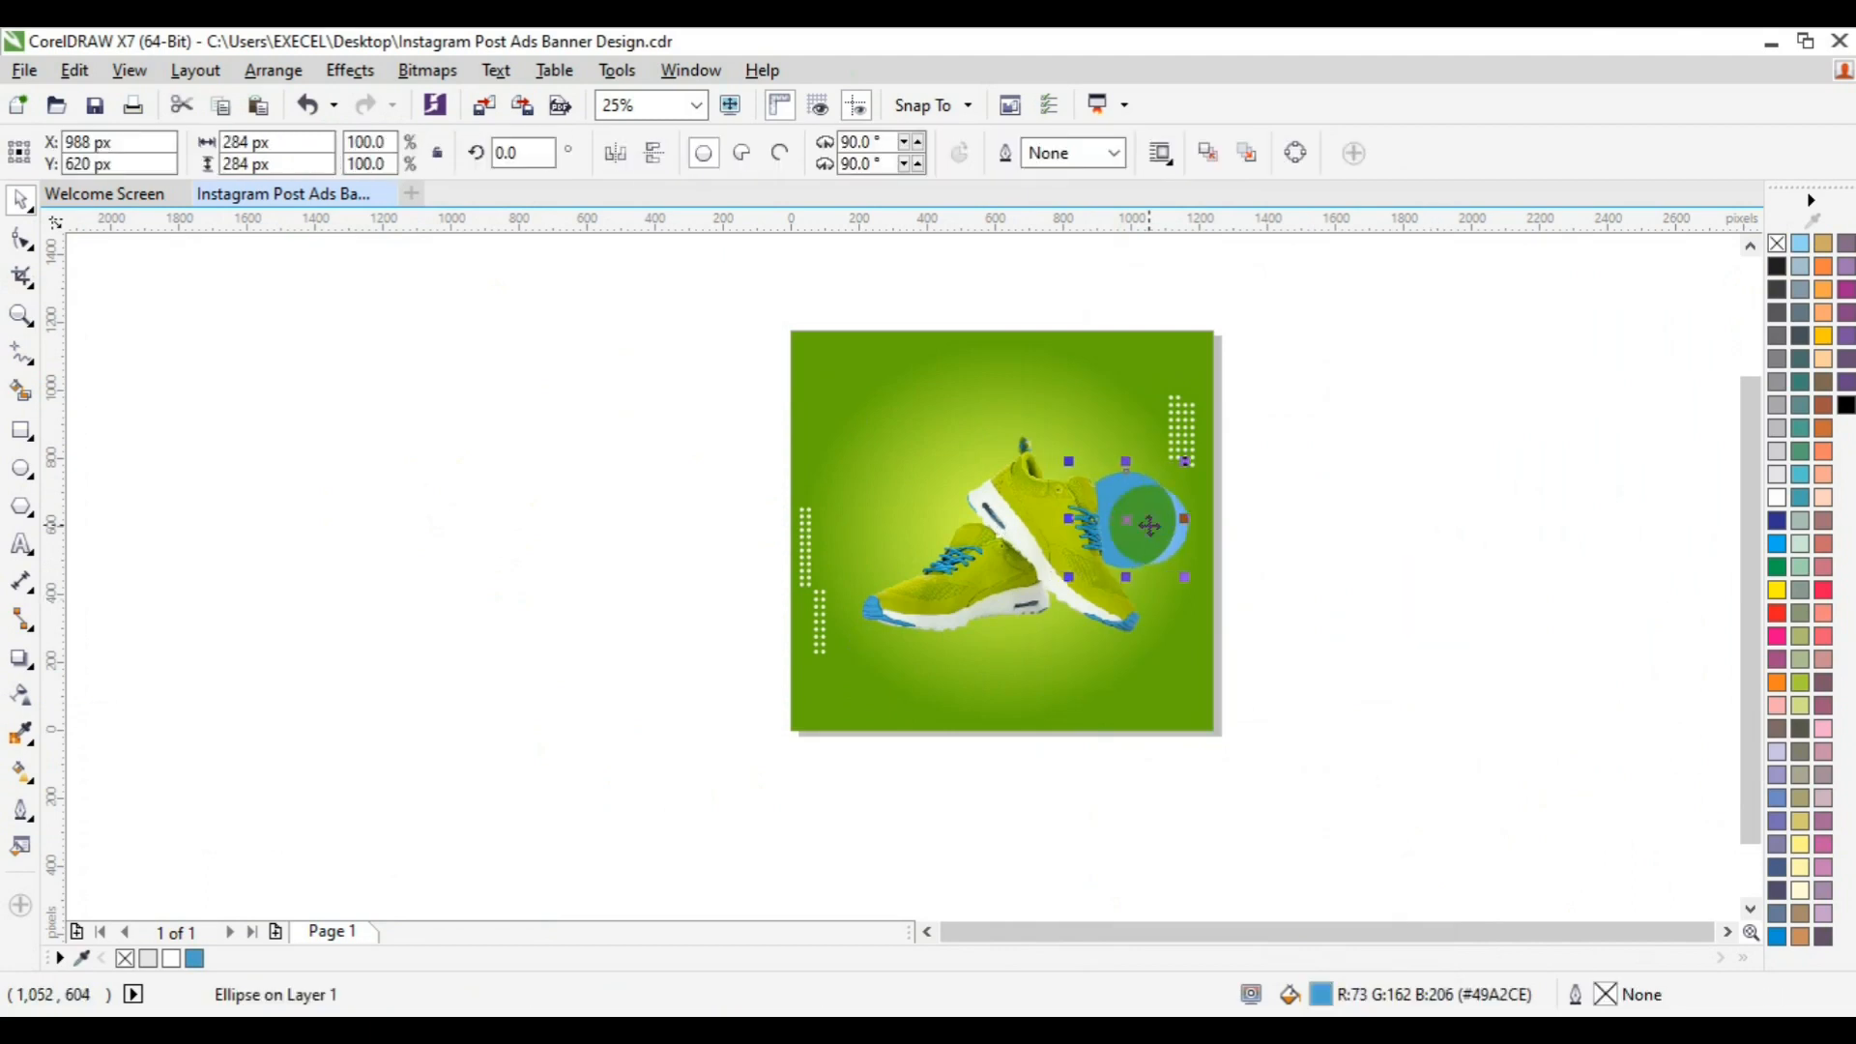
# Step: Make a concentric copy of the blue circle, enlarged to about 308 px across
pyautogui.moveTo(1149, 525); pyautogui.dragTo(1190, 583)
pyautogui.click(1190, 583)
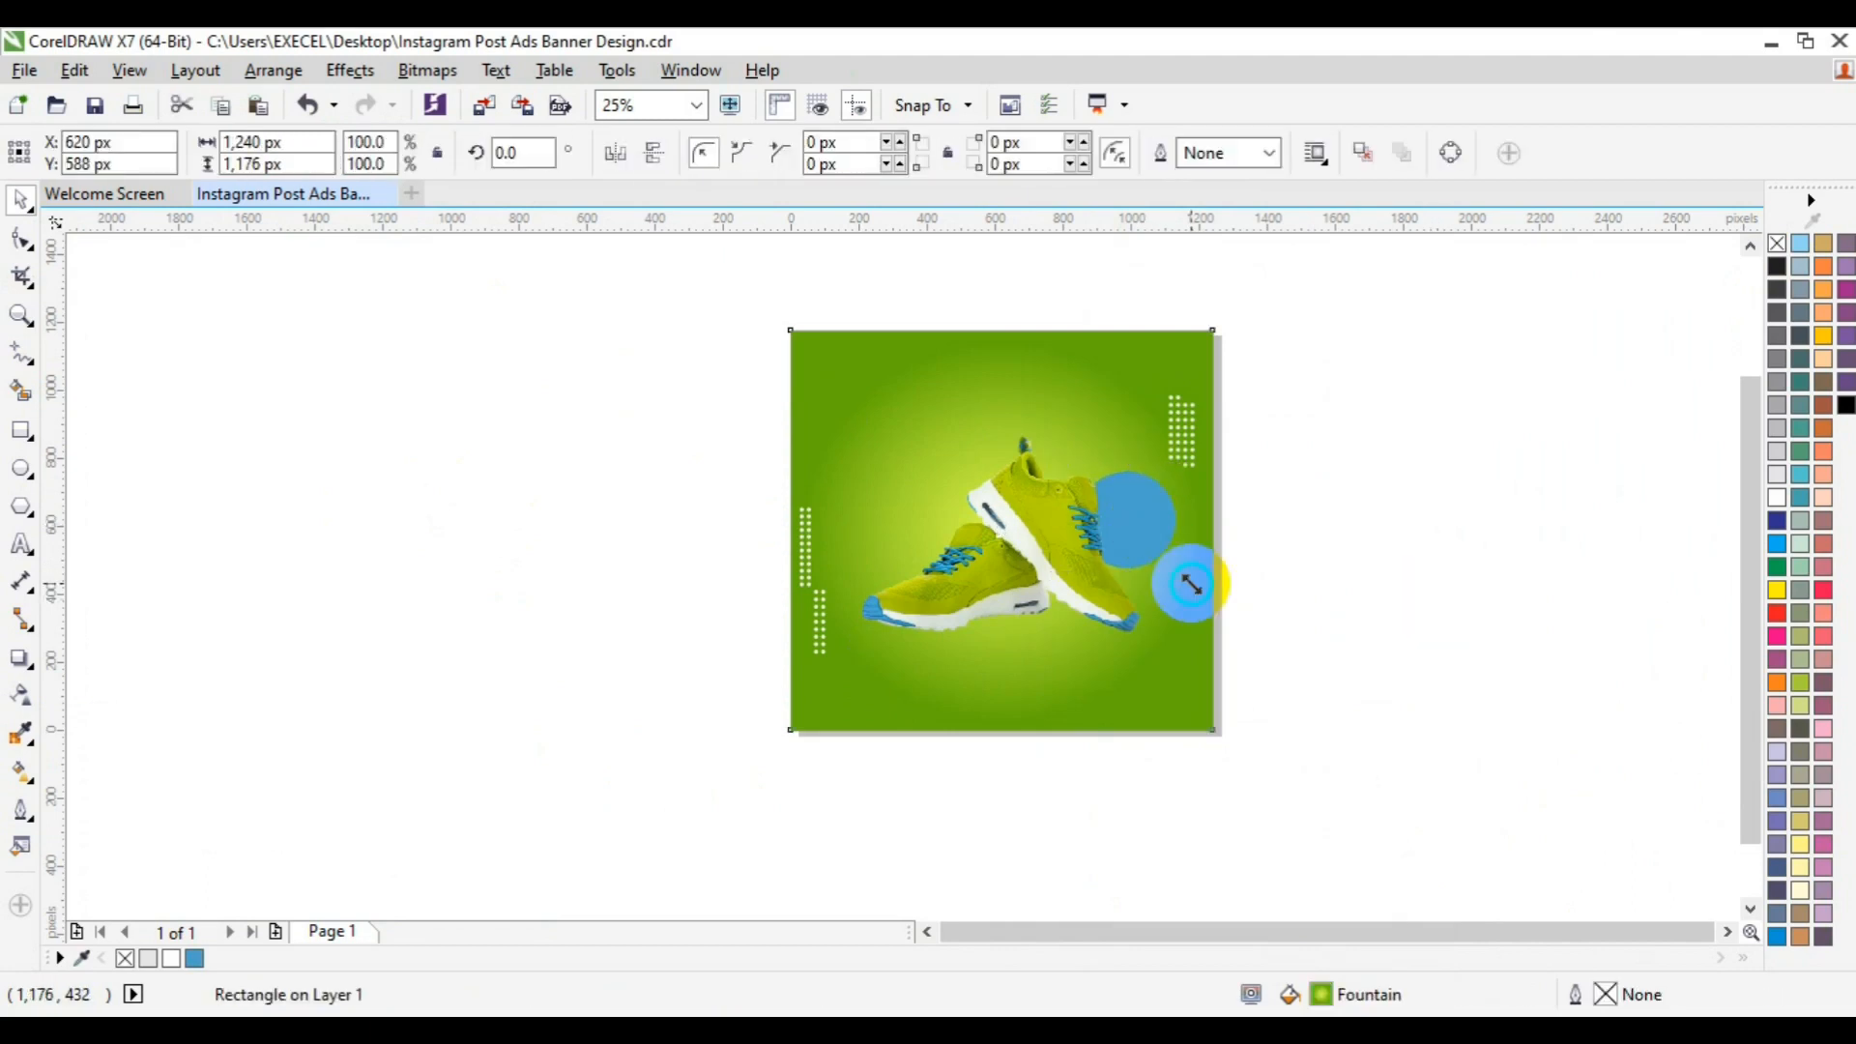
pyautogui.click(1288, 560)
pyautogui.hotkey('ctrl', 'z')
pyautogui.moveTo(1181, 578); pyautogui.dragTo(1190, 588)
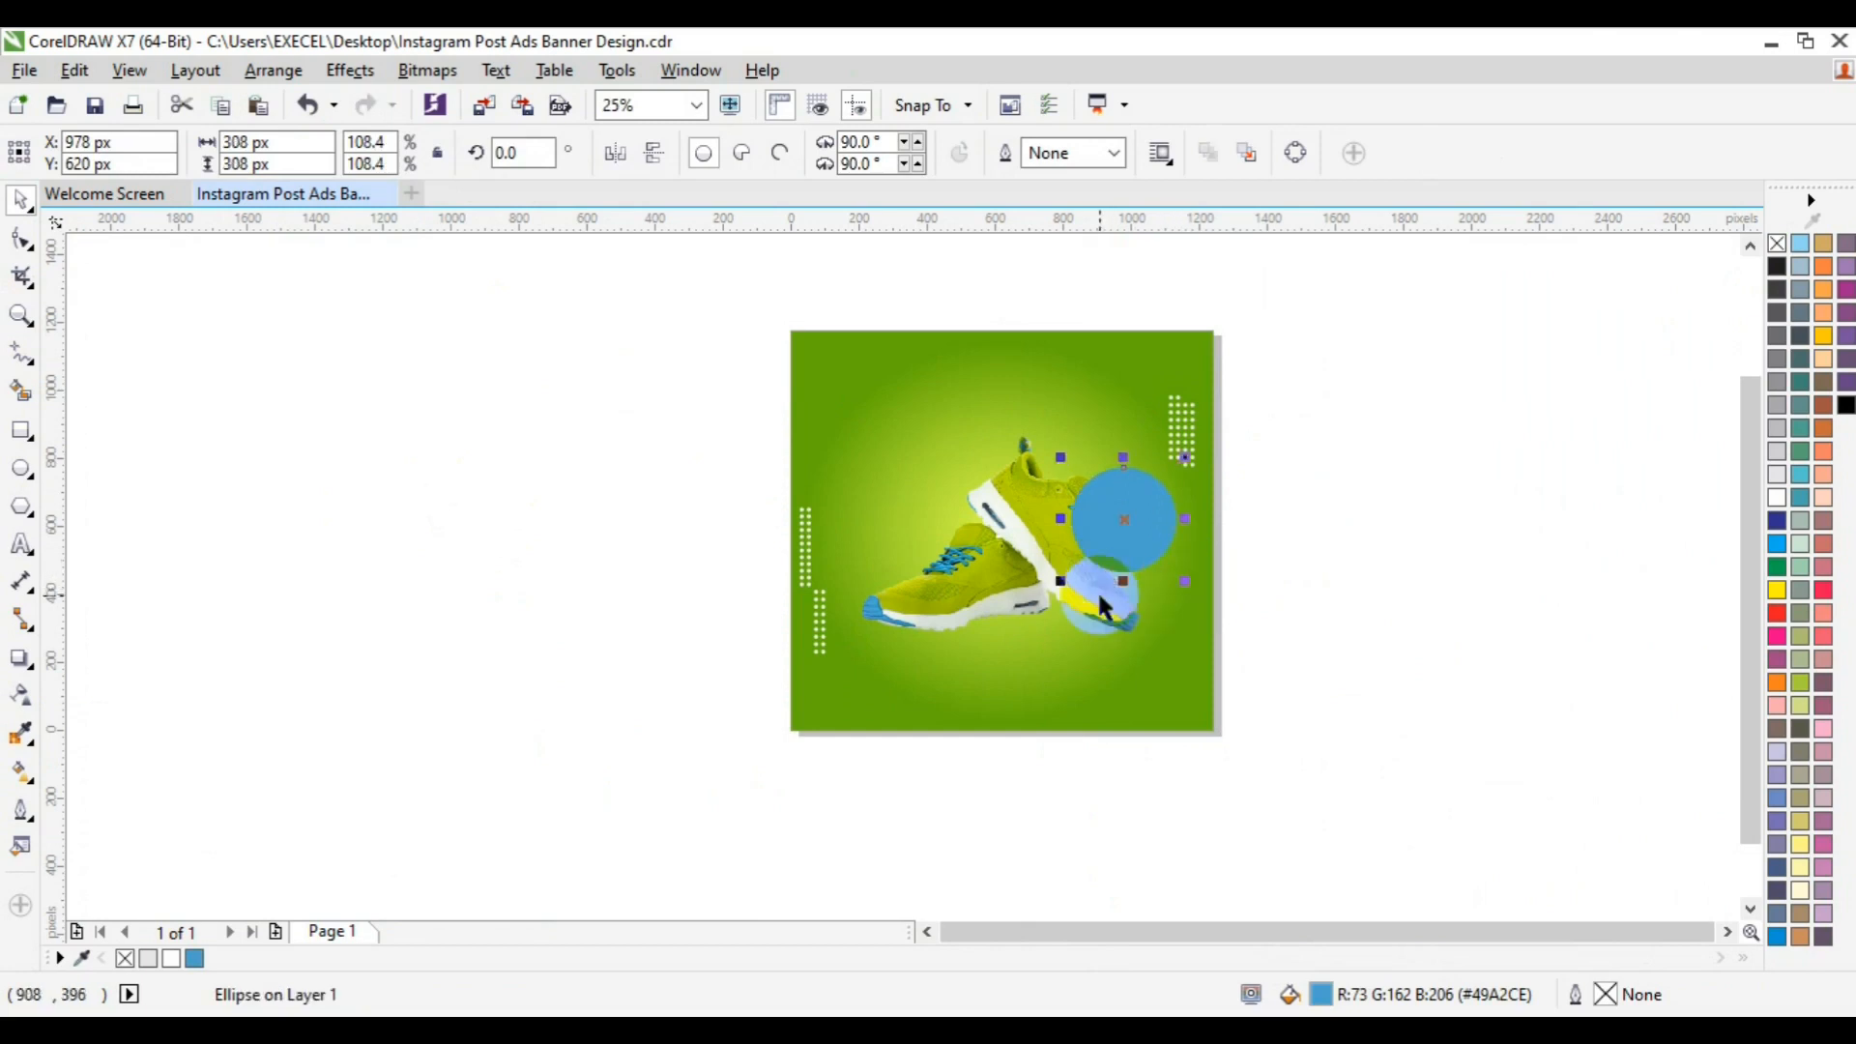
# Step: Try to send the enlarged circle copy to the back of the layer
pyautogui.rightClick(1133, 543)
pyautogui.moveTo(1402, 711)
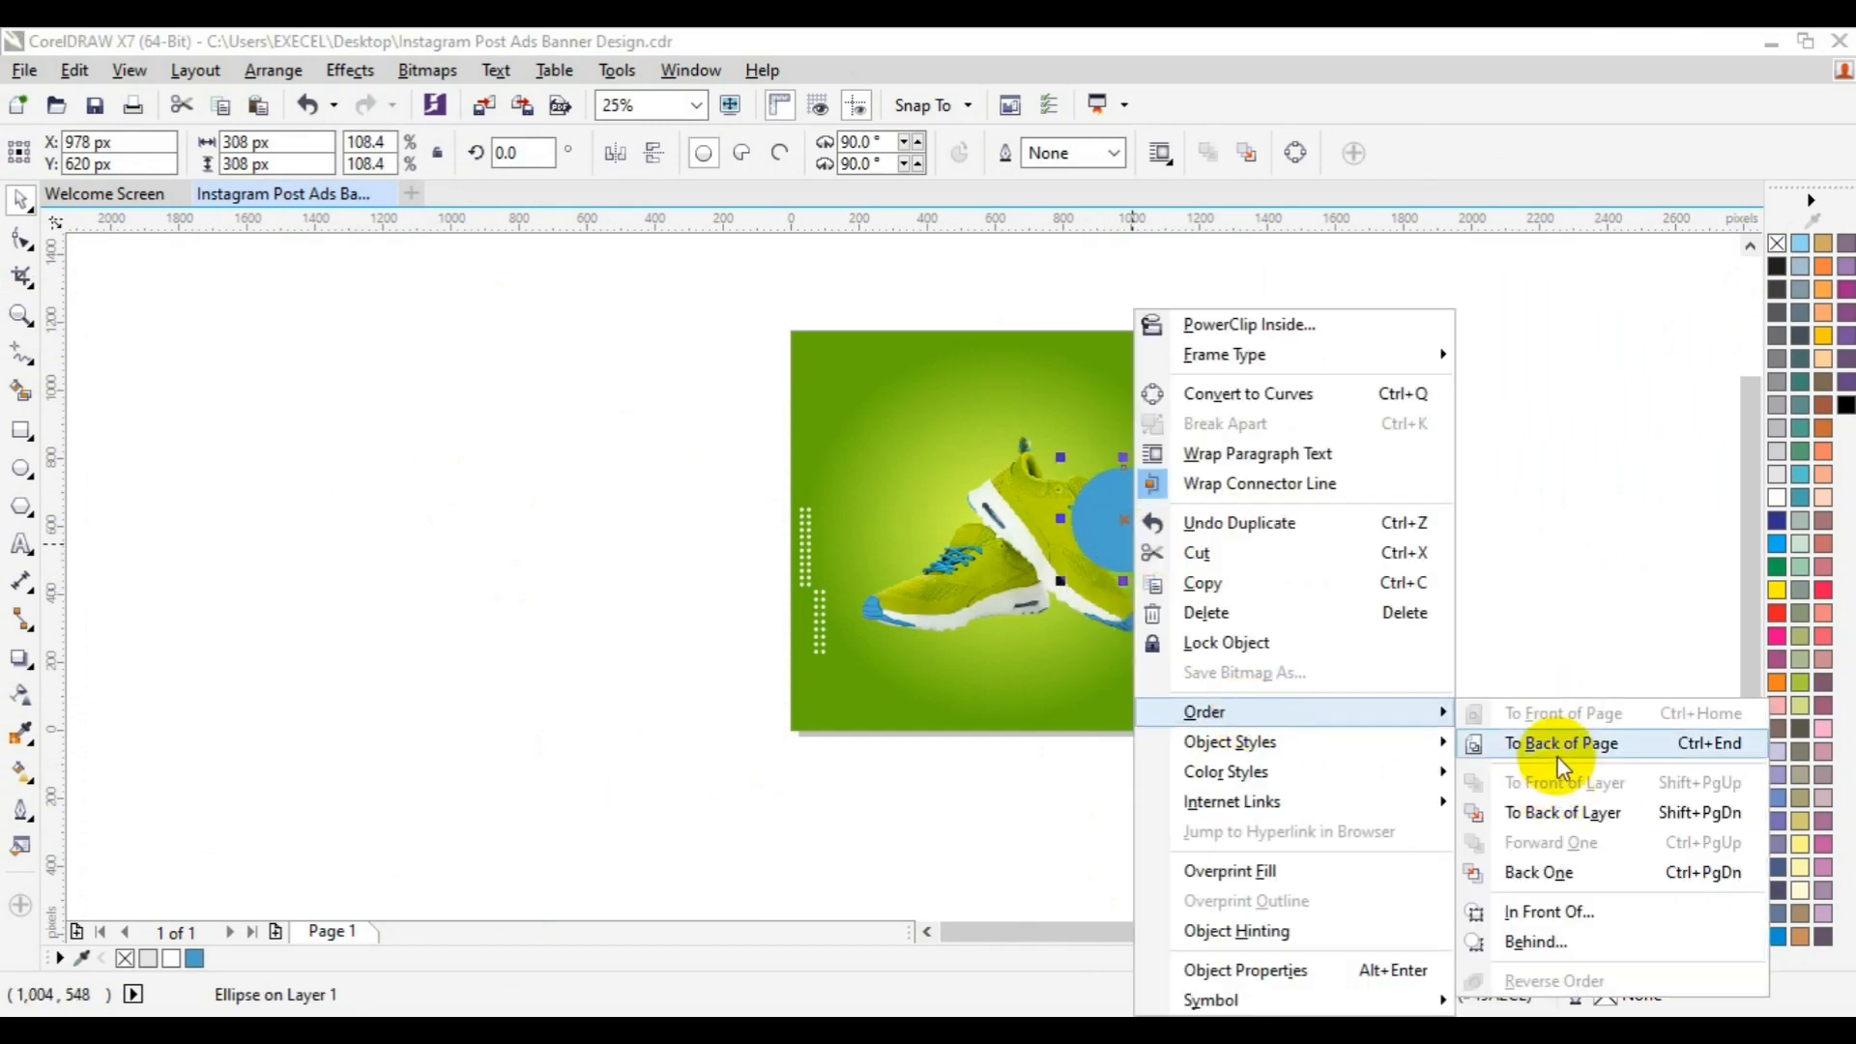
pyautogui.click(1564, 811)
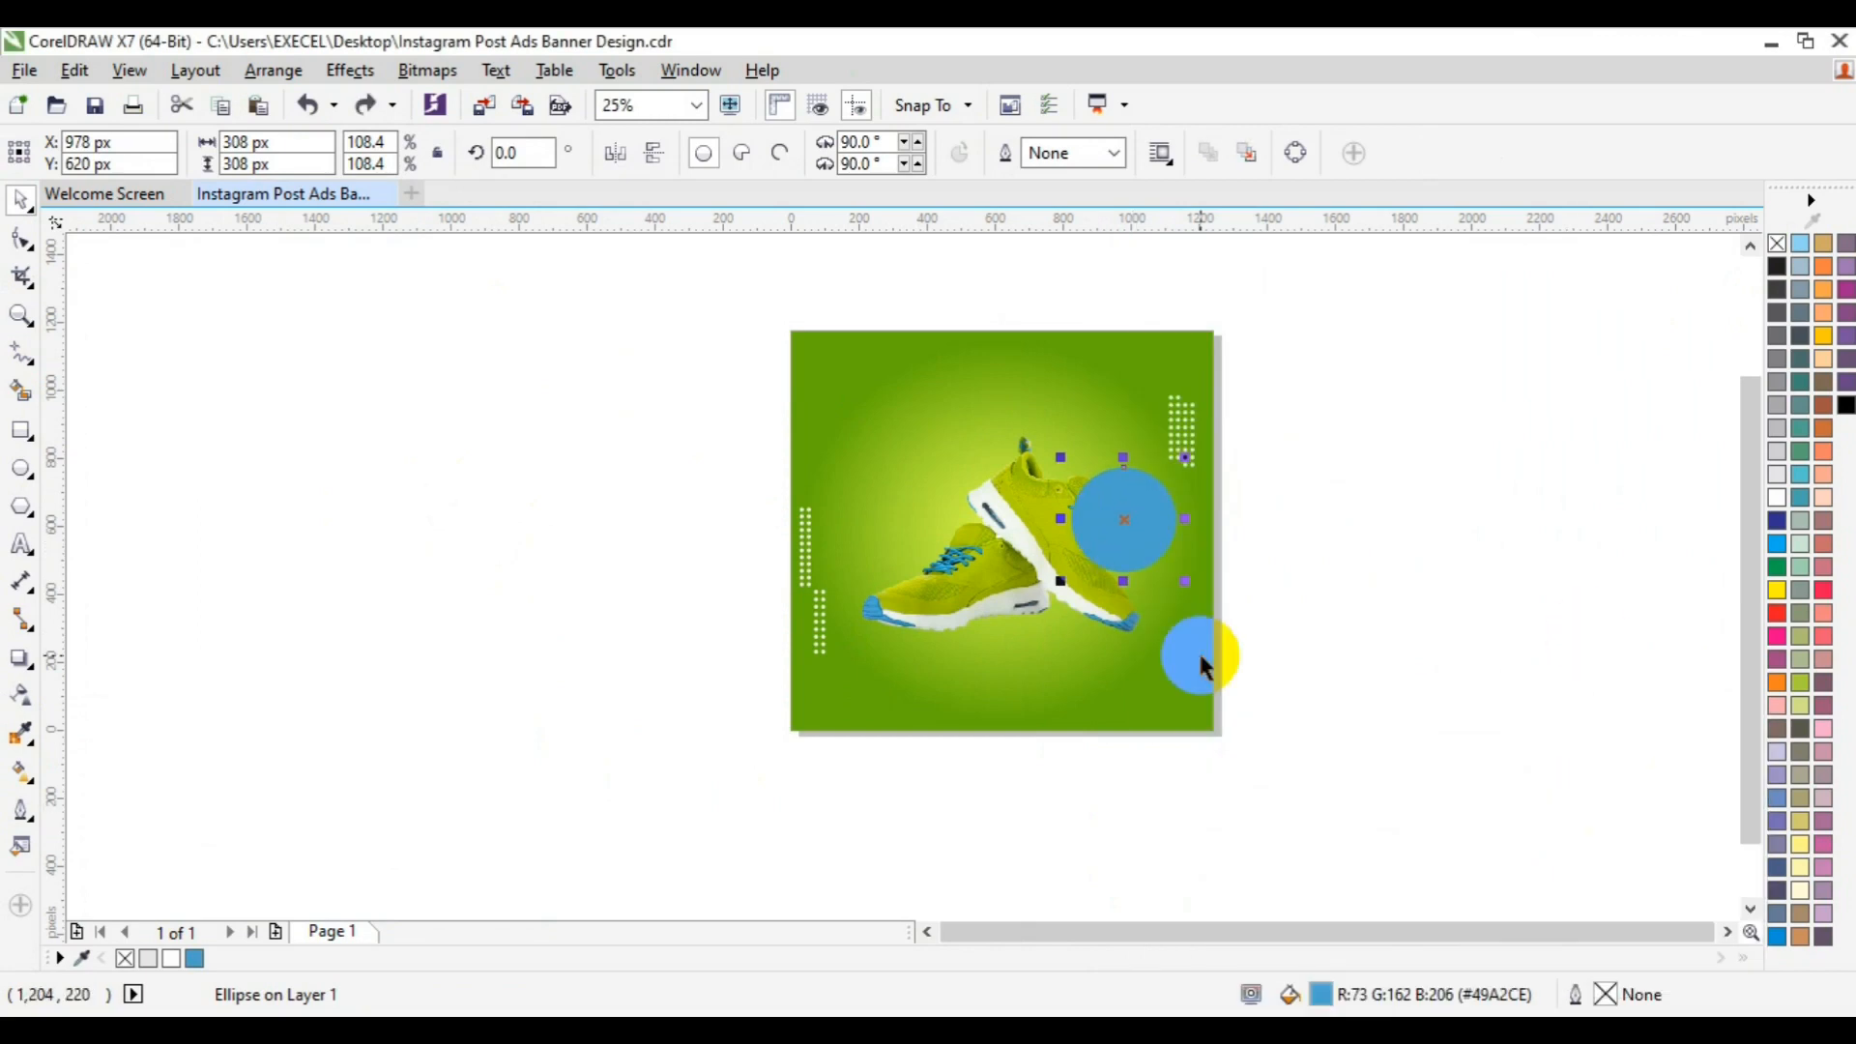
# Step: Nudge the enlarged circle copy 50 px to the left, remove its fill and give it a white outline
pyautogui.press('Left')
pyautogui.press('Left')
pyautogui.press('Left')
pyautogui.press('Left')
pyautogui.press('Left')
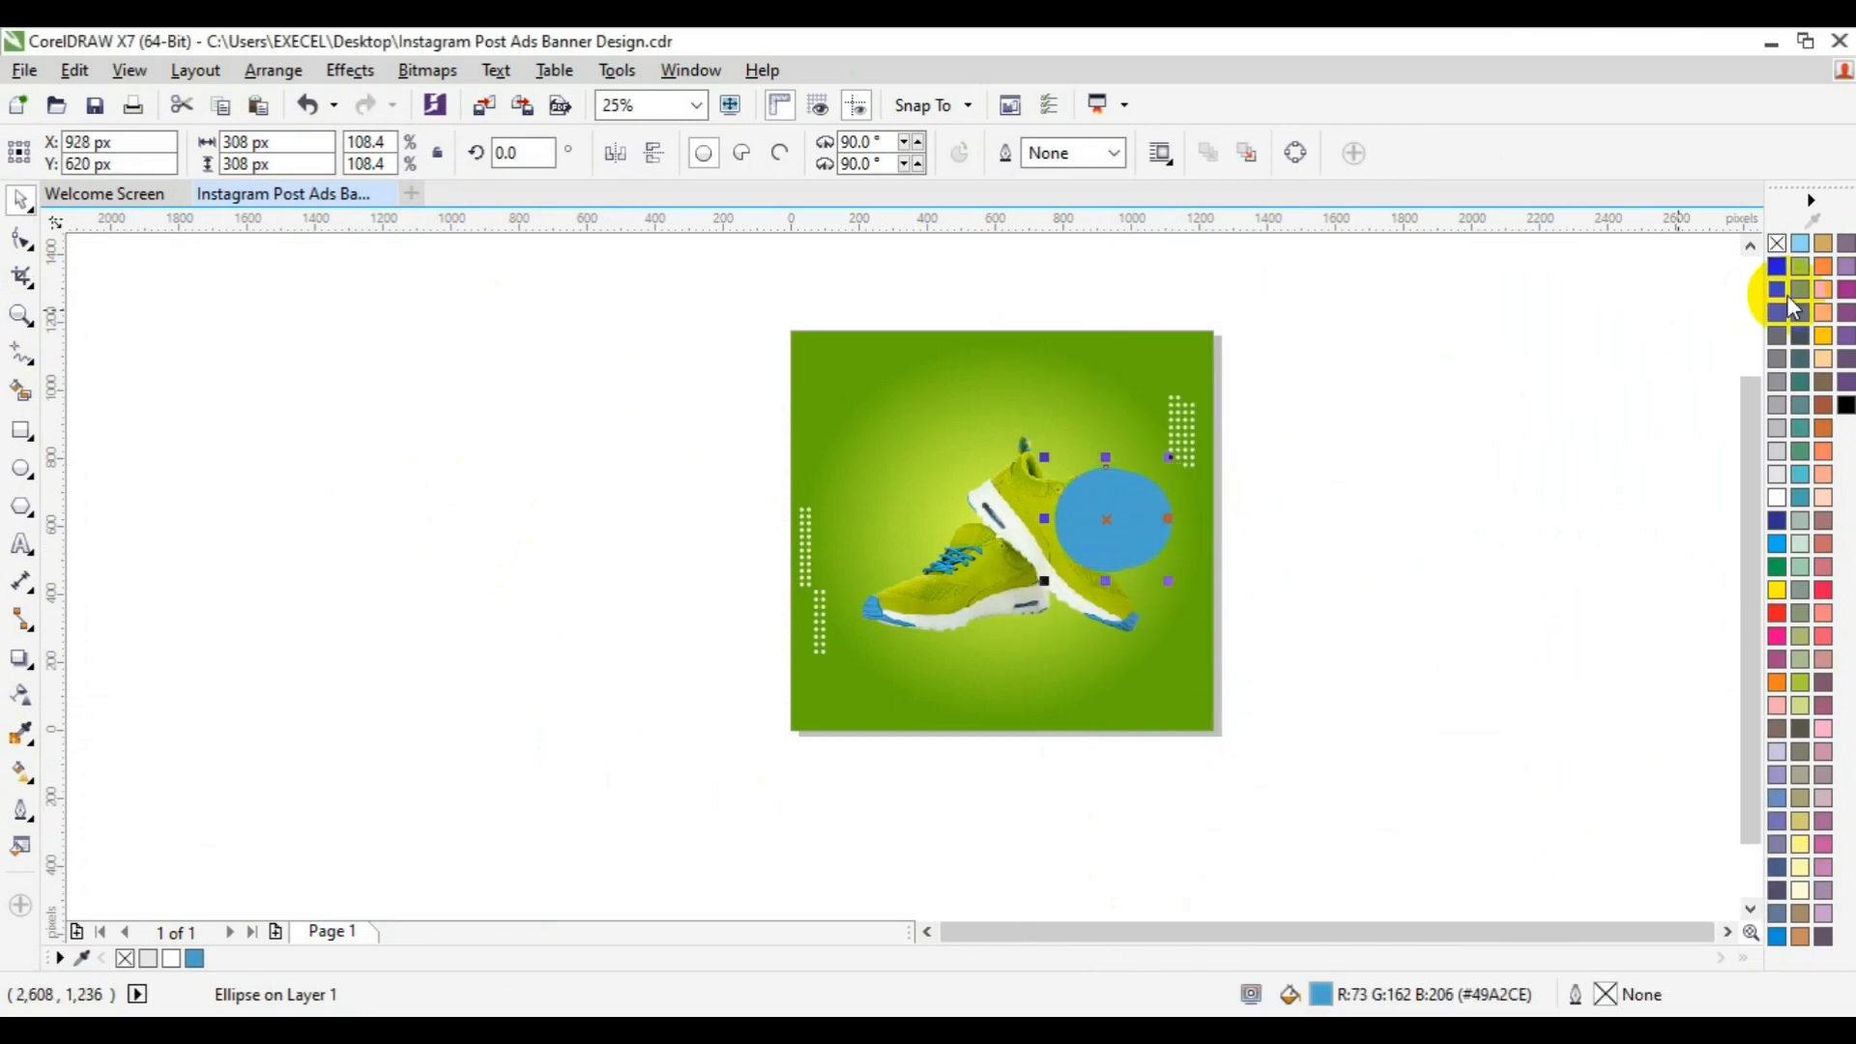
pyautogui.click(1777, 243)
pyautogui.rightClick(1777, 493)
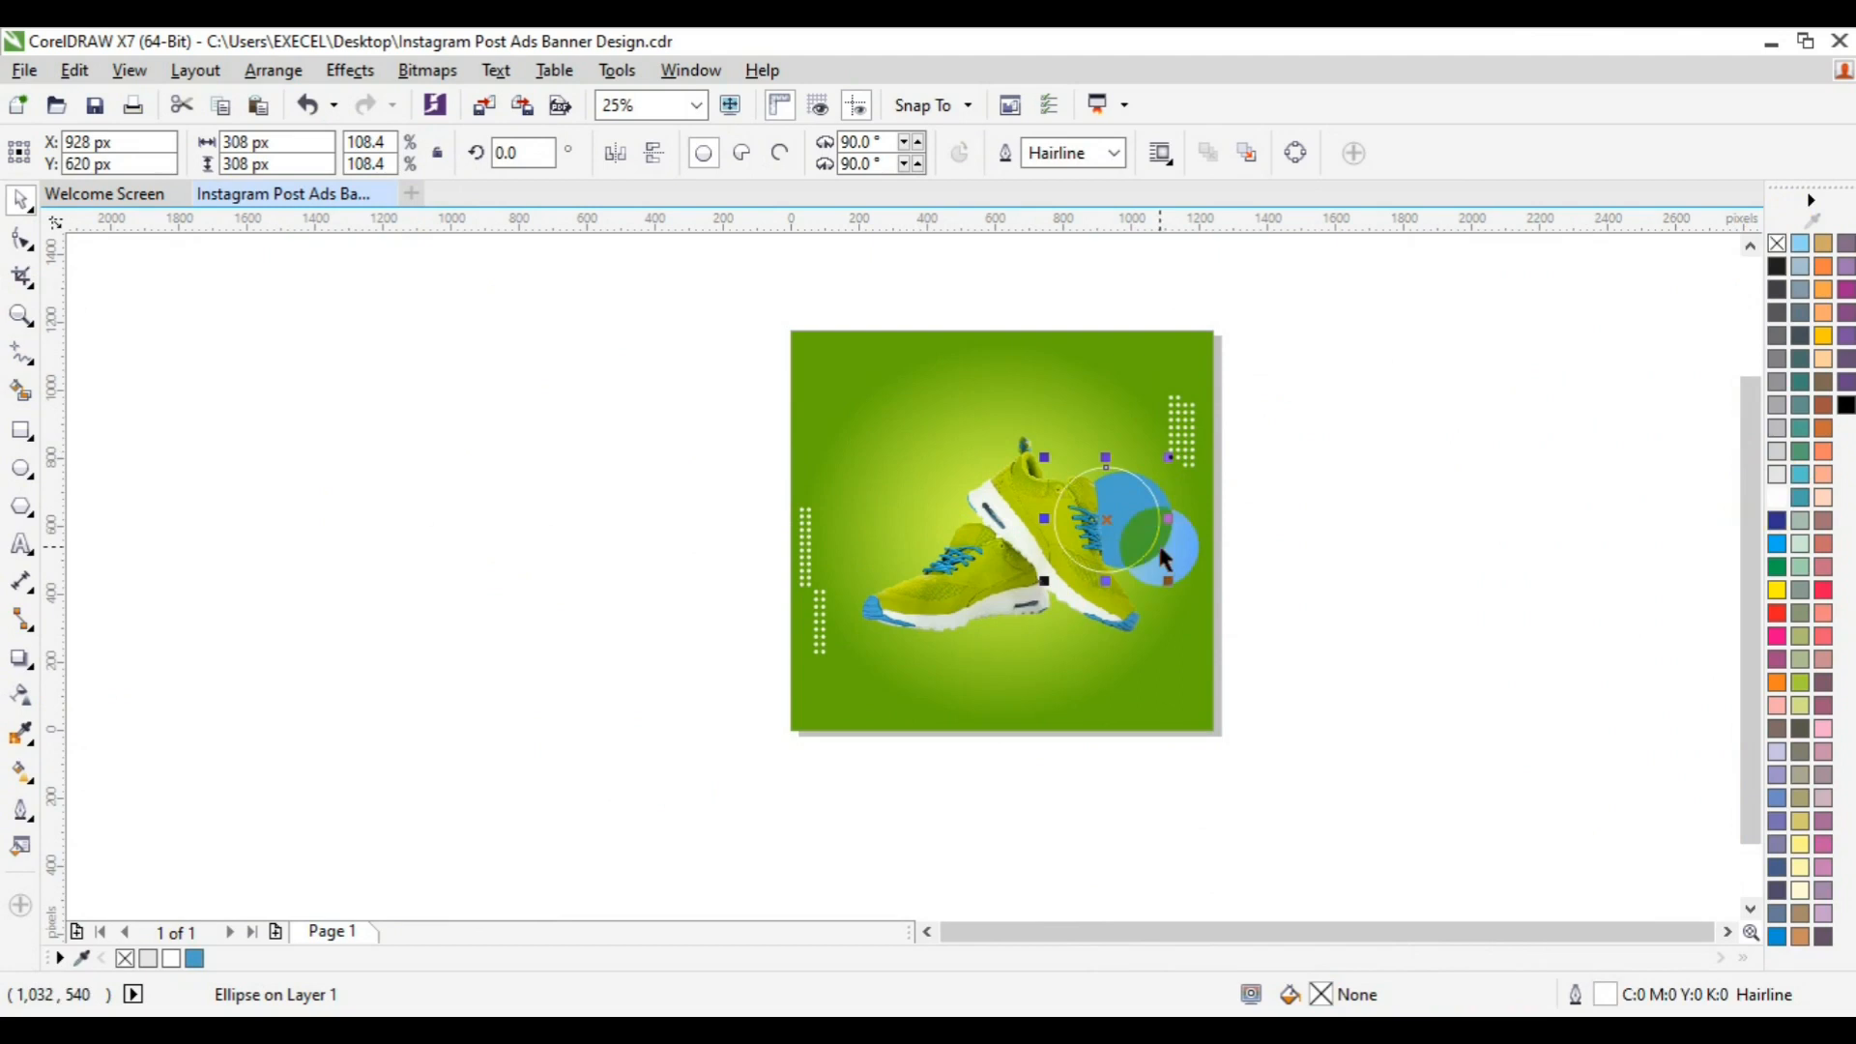
# Step: Bring the smaller blue circle to the front of the page and centre it inside the white ring
pyautogui.click(1170, 556)
pyautogui.rightClick(1170, 556)
pyautogui.moveTo(1402, 717)
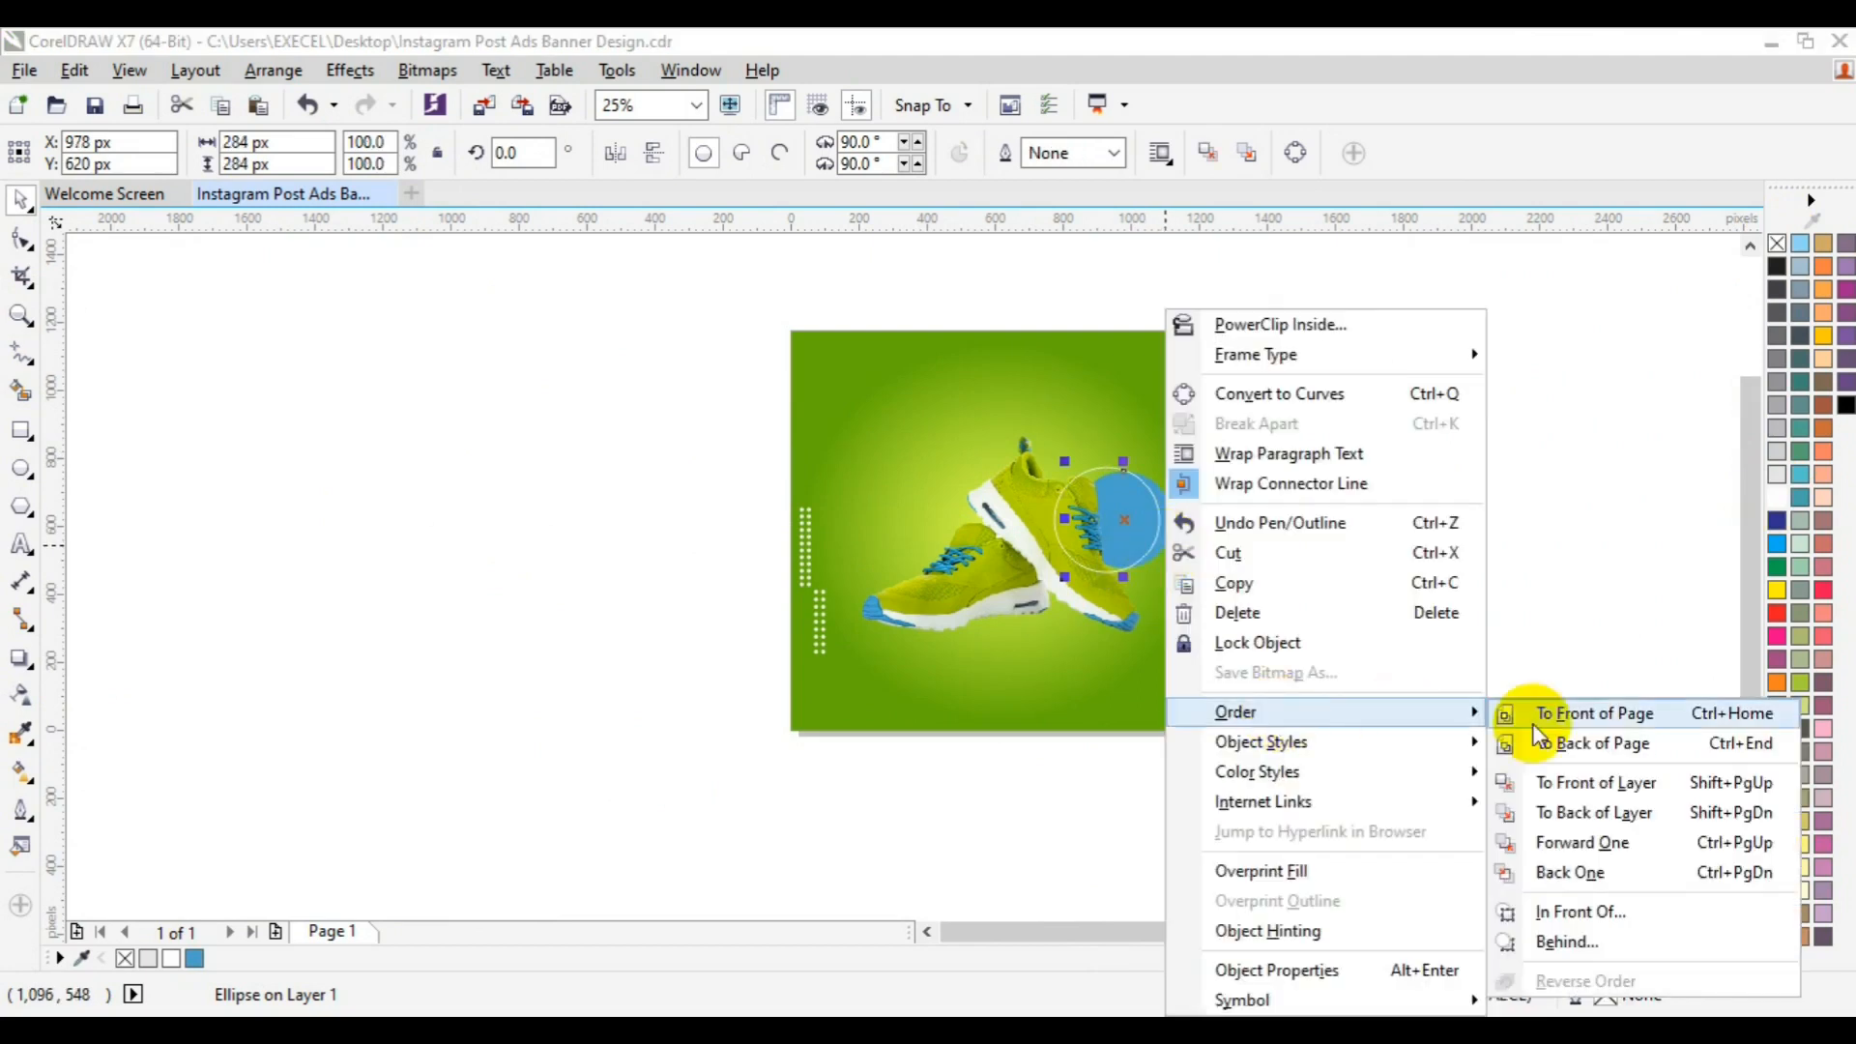
pyautogui.click(1567, 713)
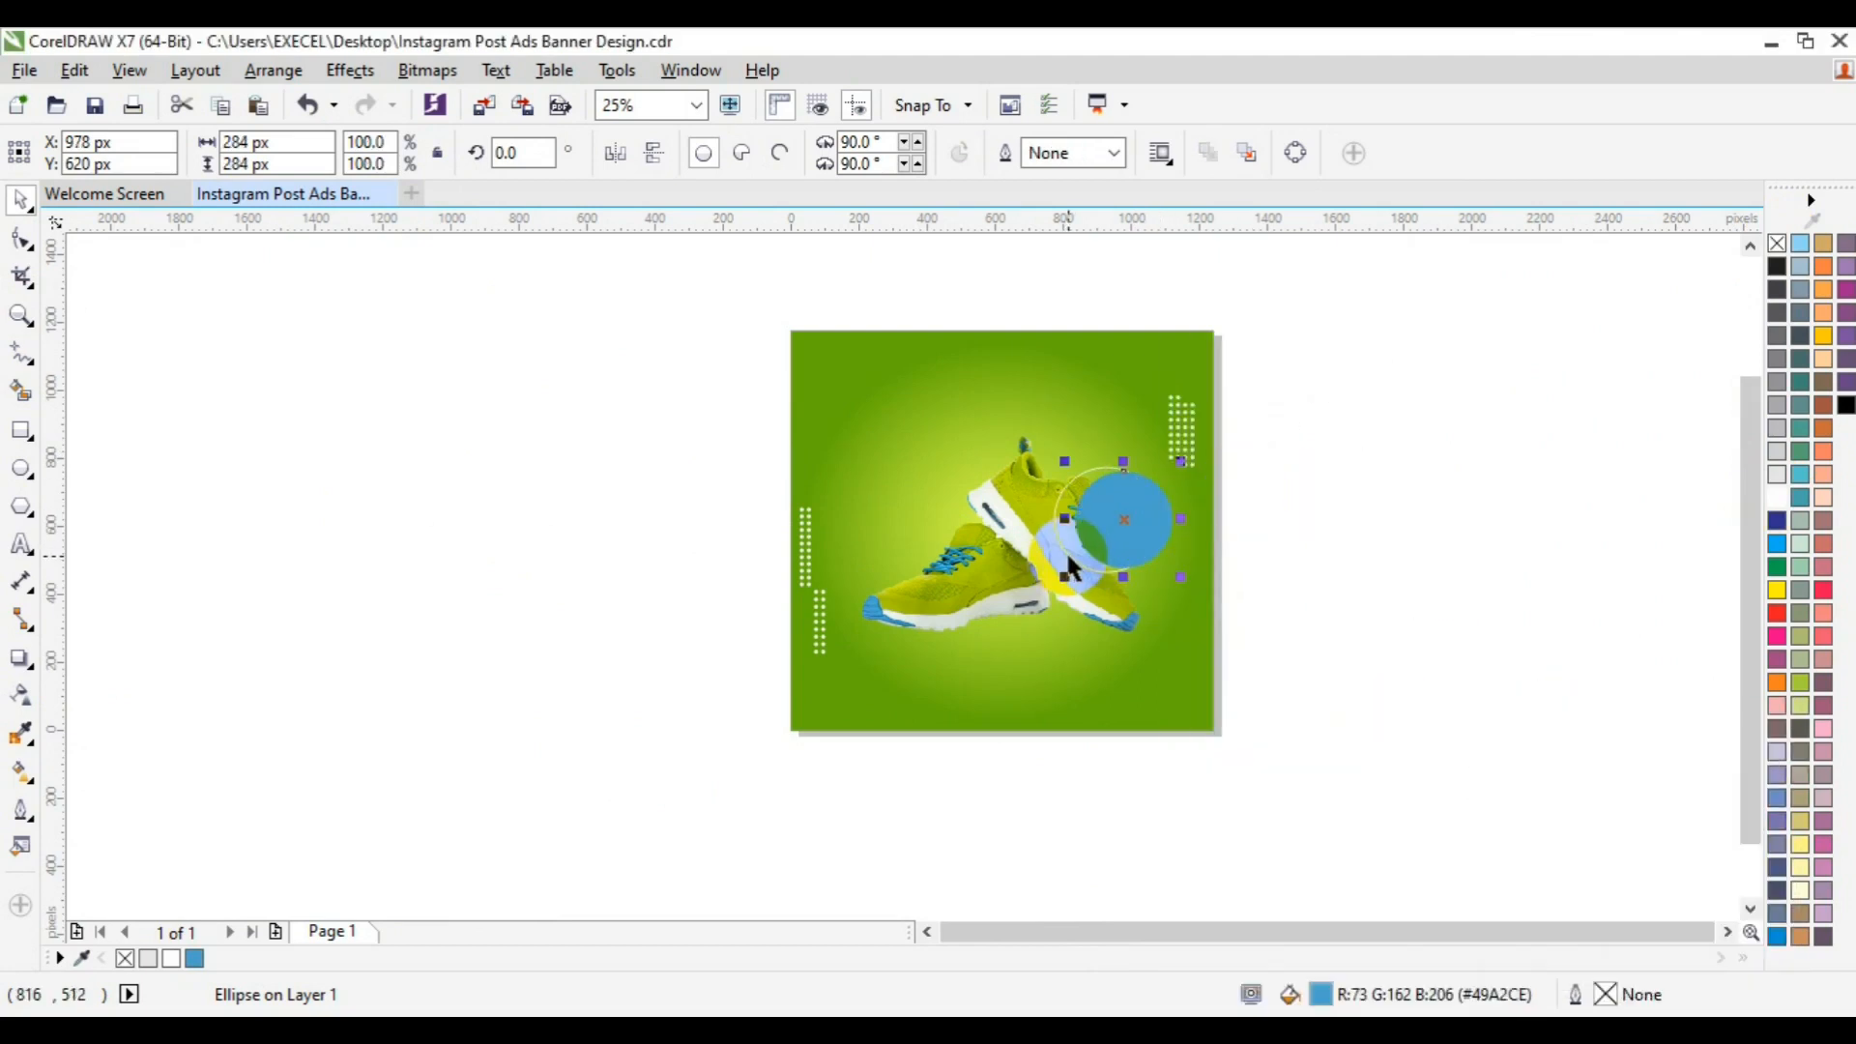
pyautogui.keyDown('shift'); pyautogui.click(1071, 567); pyautogui.keyUp('shift')
pyautogui.press('c')
pyautogui.click(1468, 482)
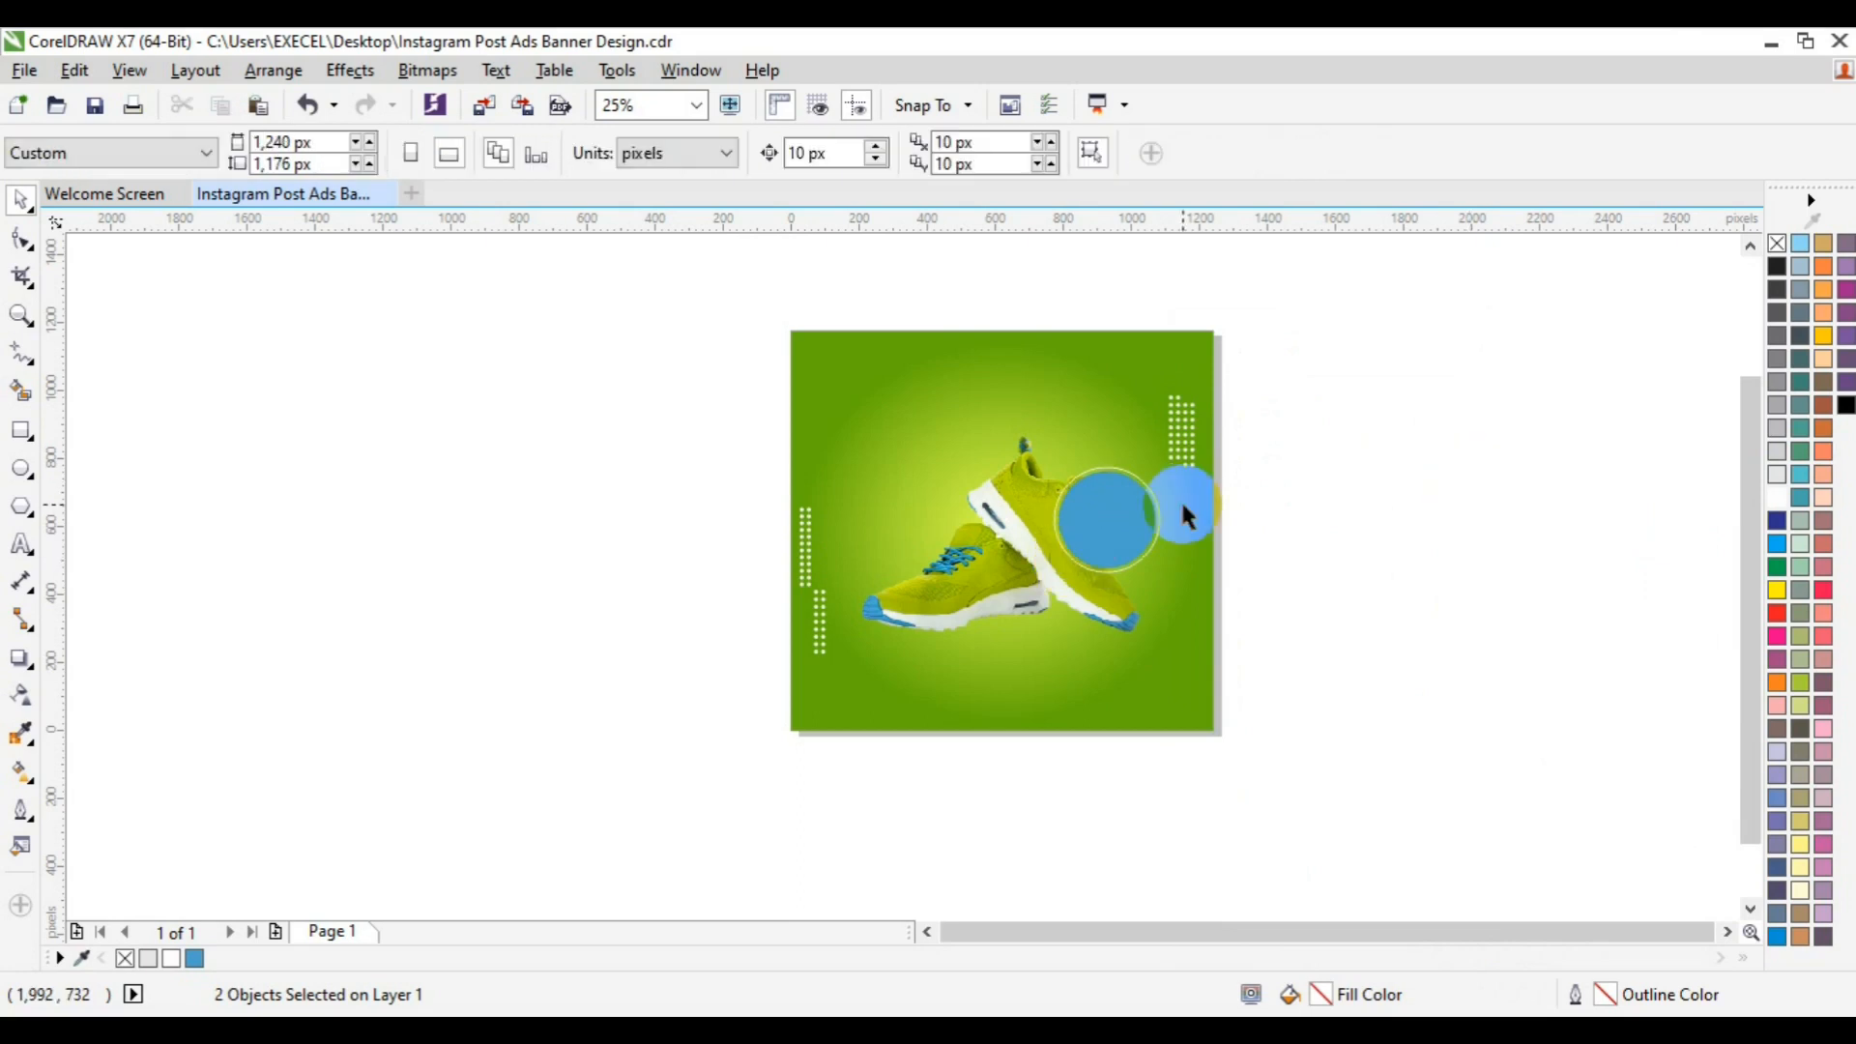
# Step: Set the white ring's outline width to 5 px
pyautogui.click(1157, 525)
pyautogui.click(1116, 153)
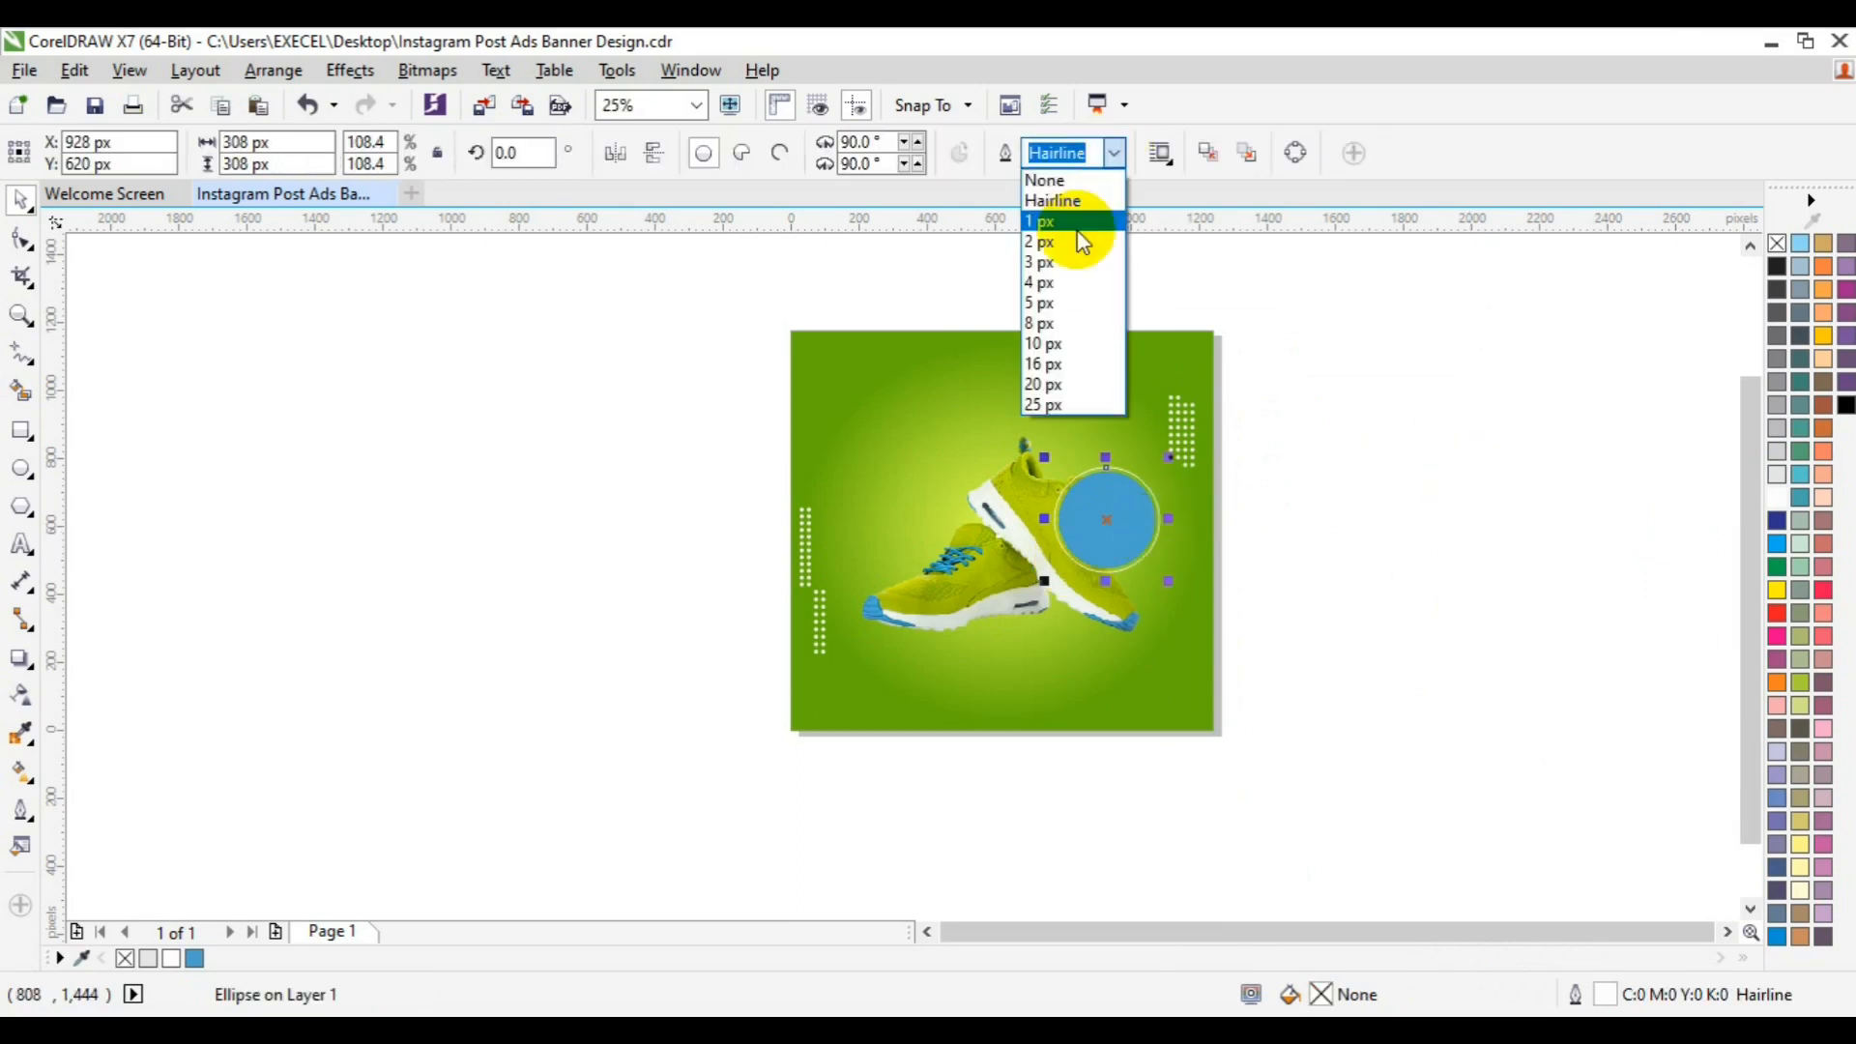
pyautogui.click(1074, 234)
pyautogui.click(1116, 159)
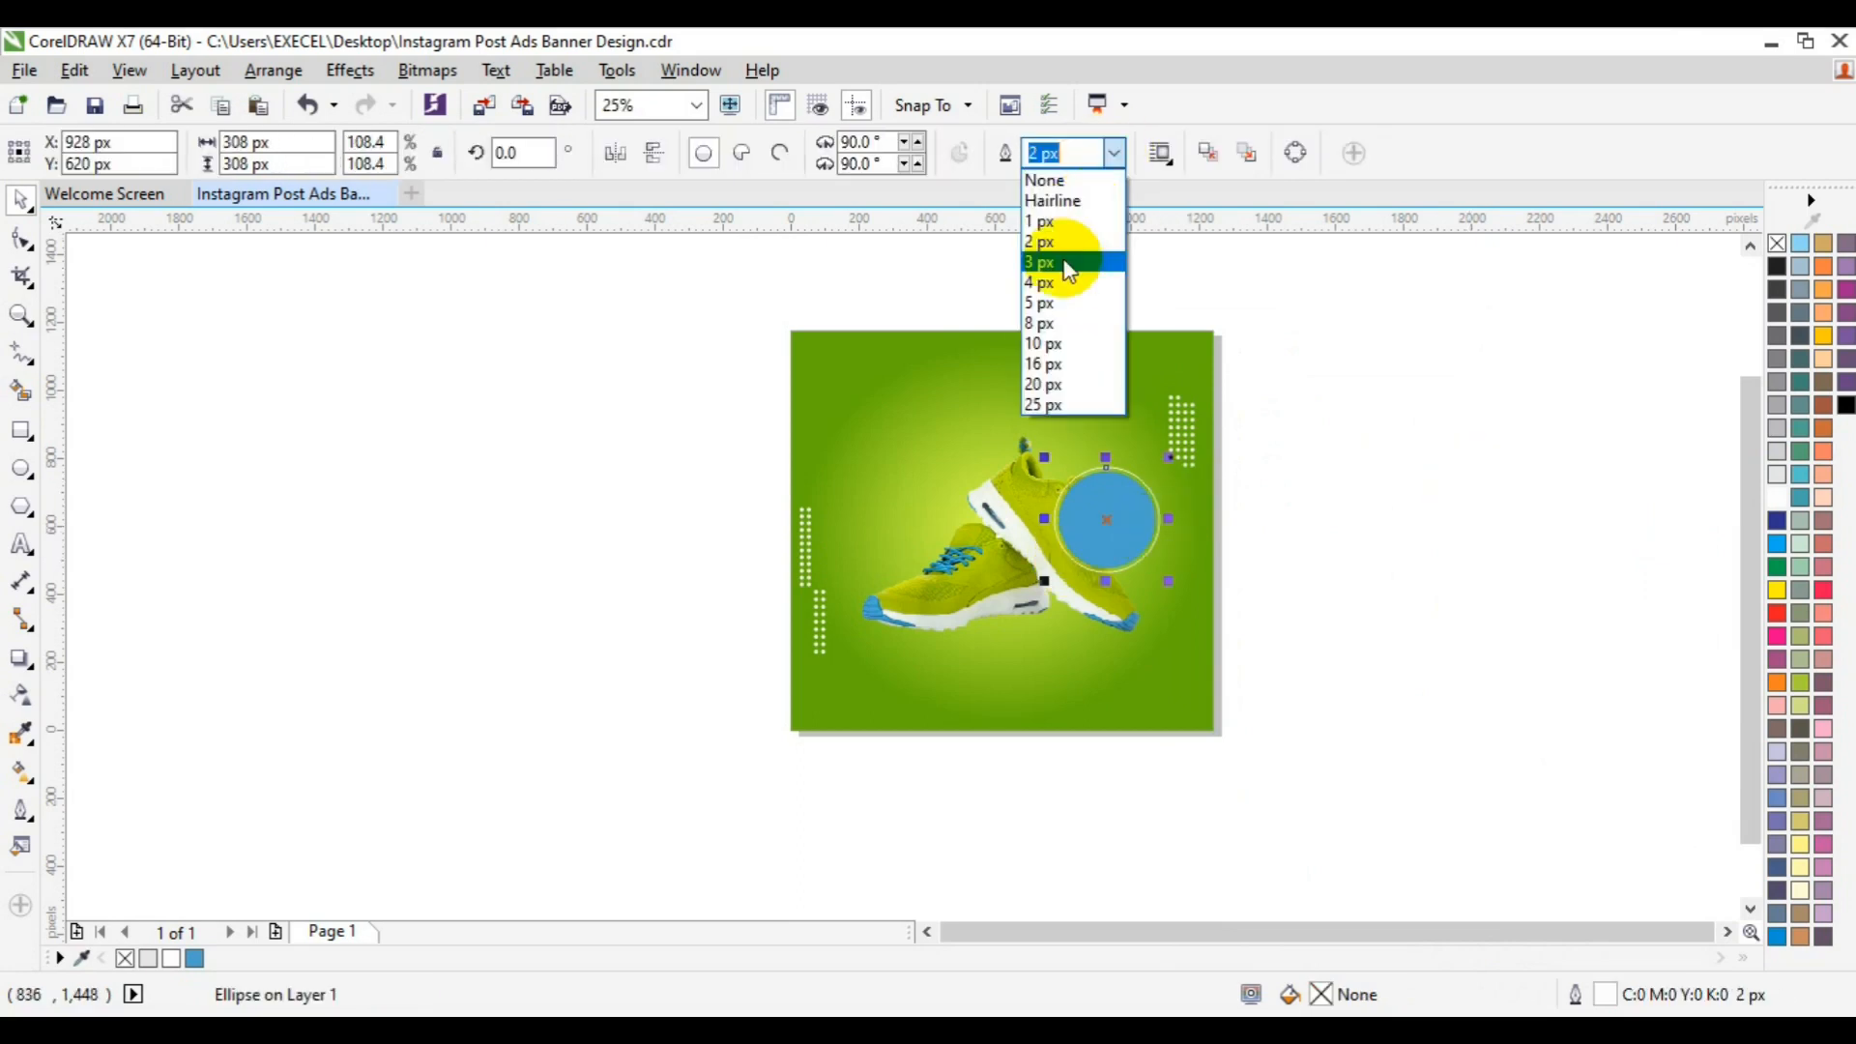
pyautogui.click(1059, 276)
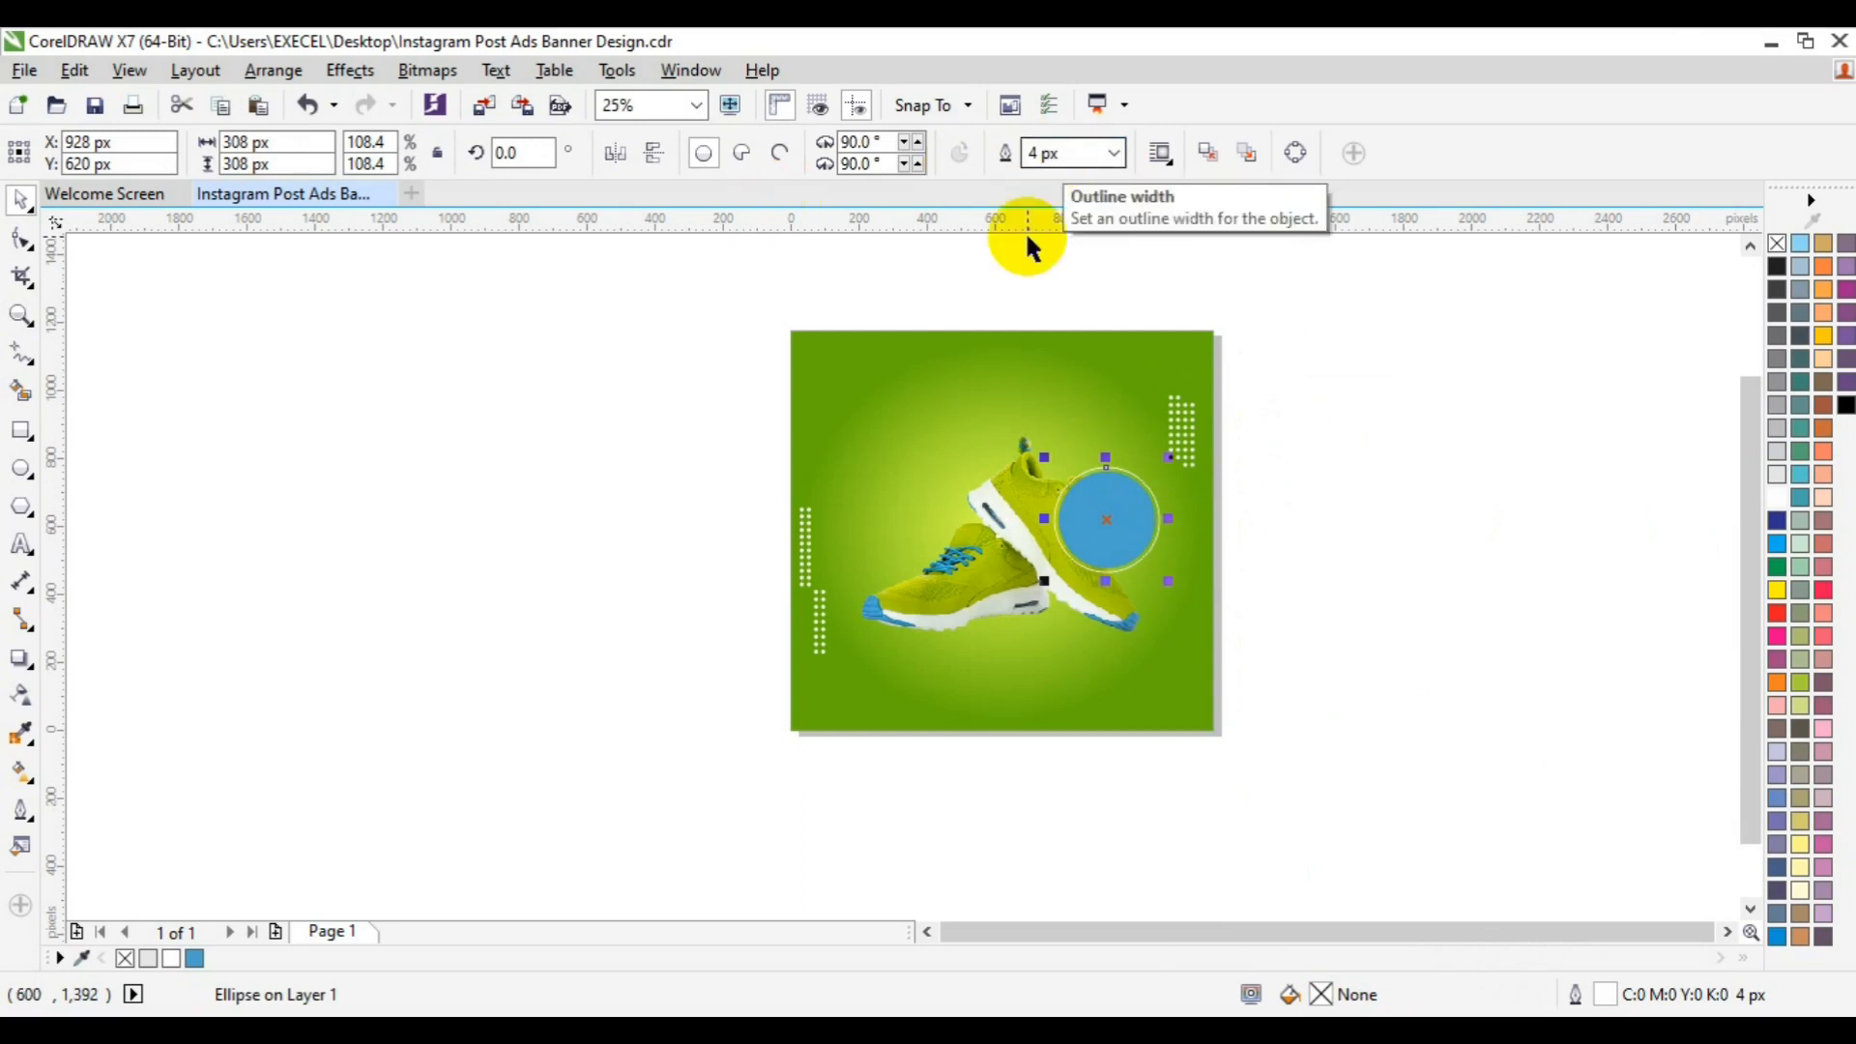
pyautogui.click(22, 315)
pyautogui.click(1108, 517)
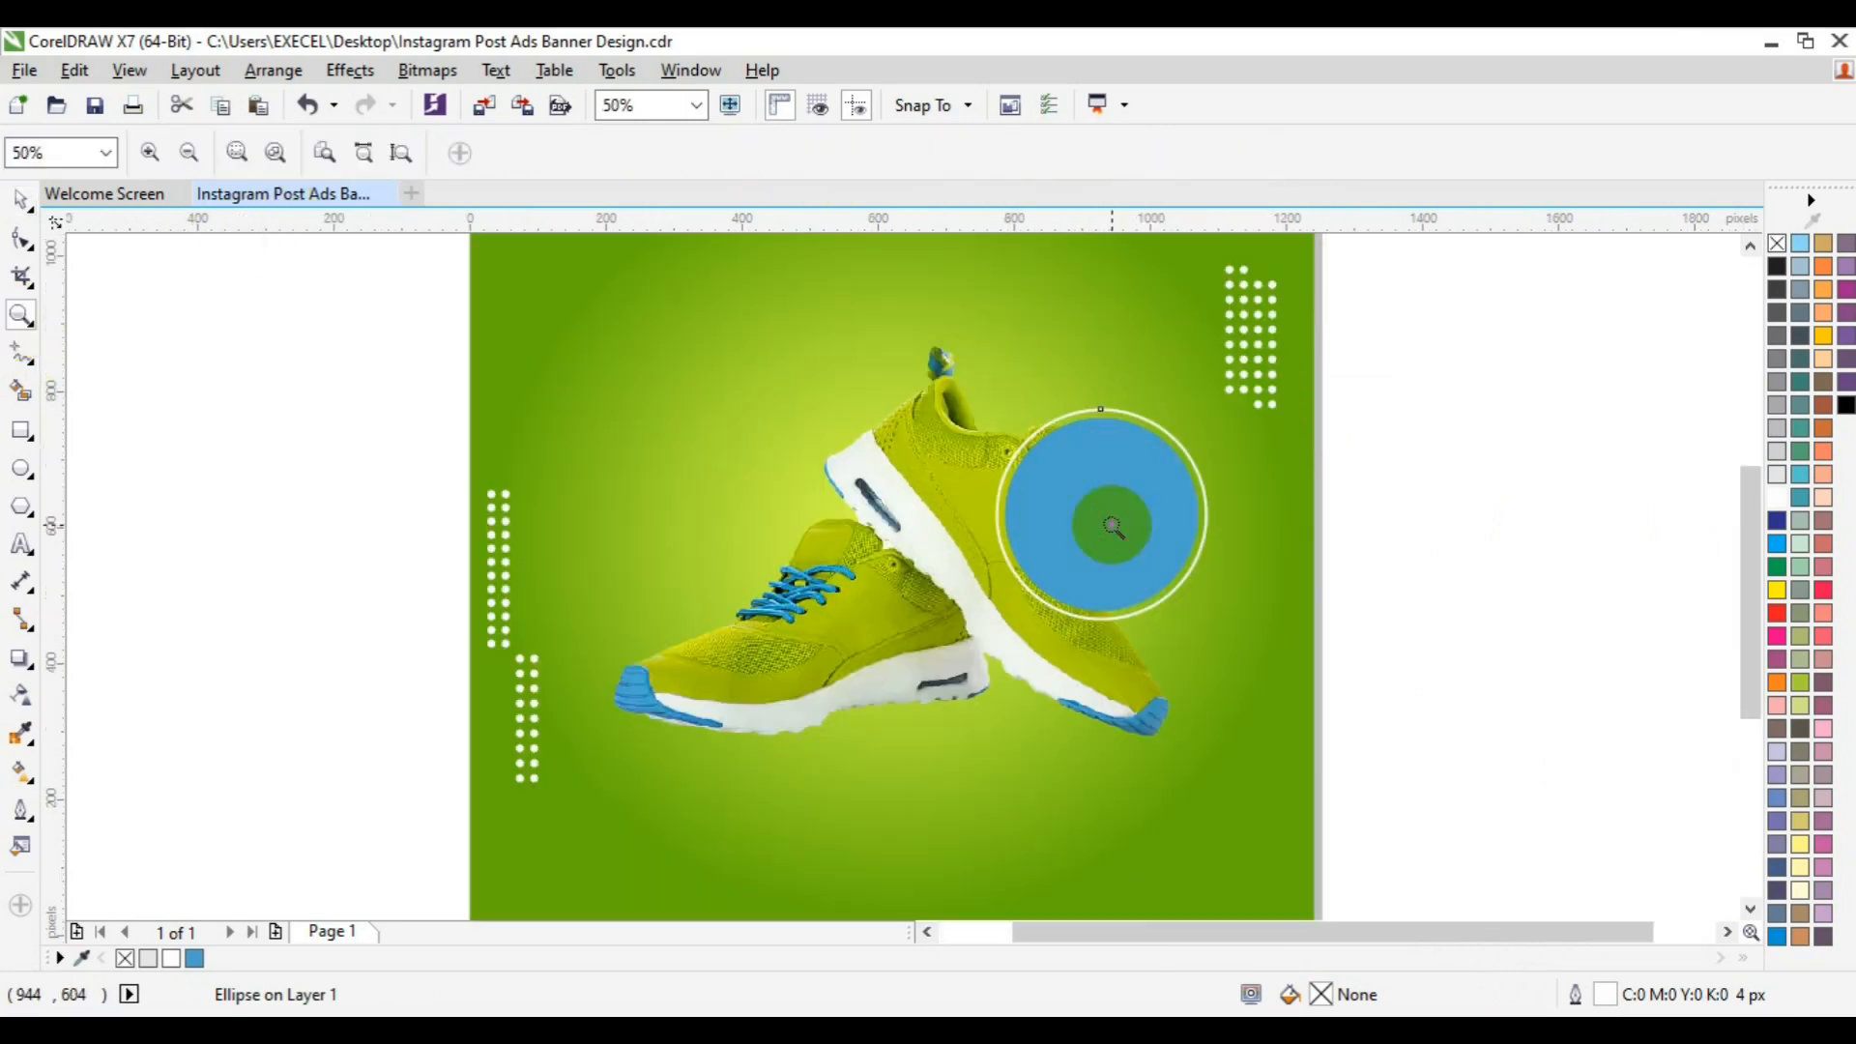
pyautogui.press('space')
pyautogui.click(1068, 303)
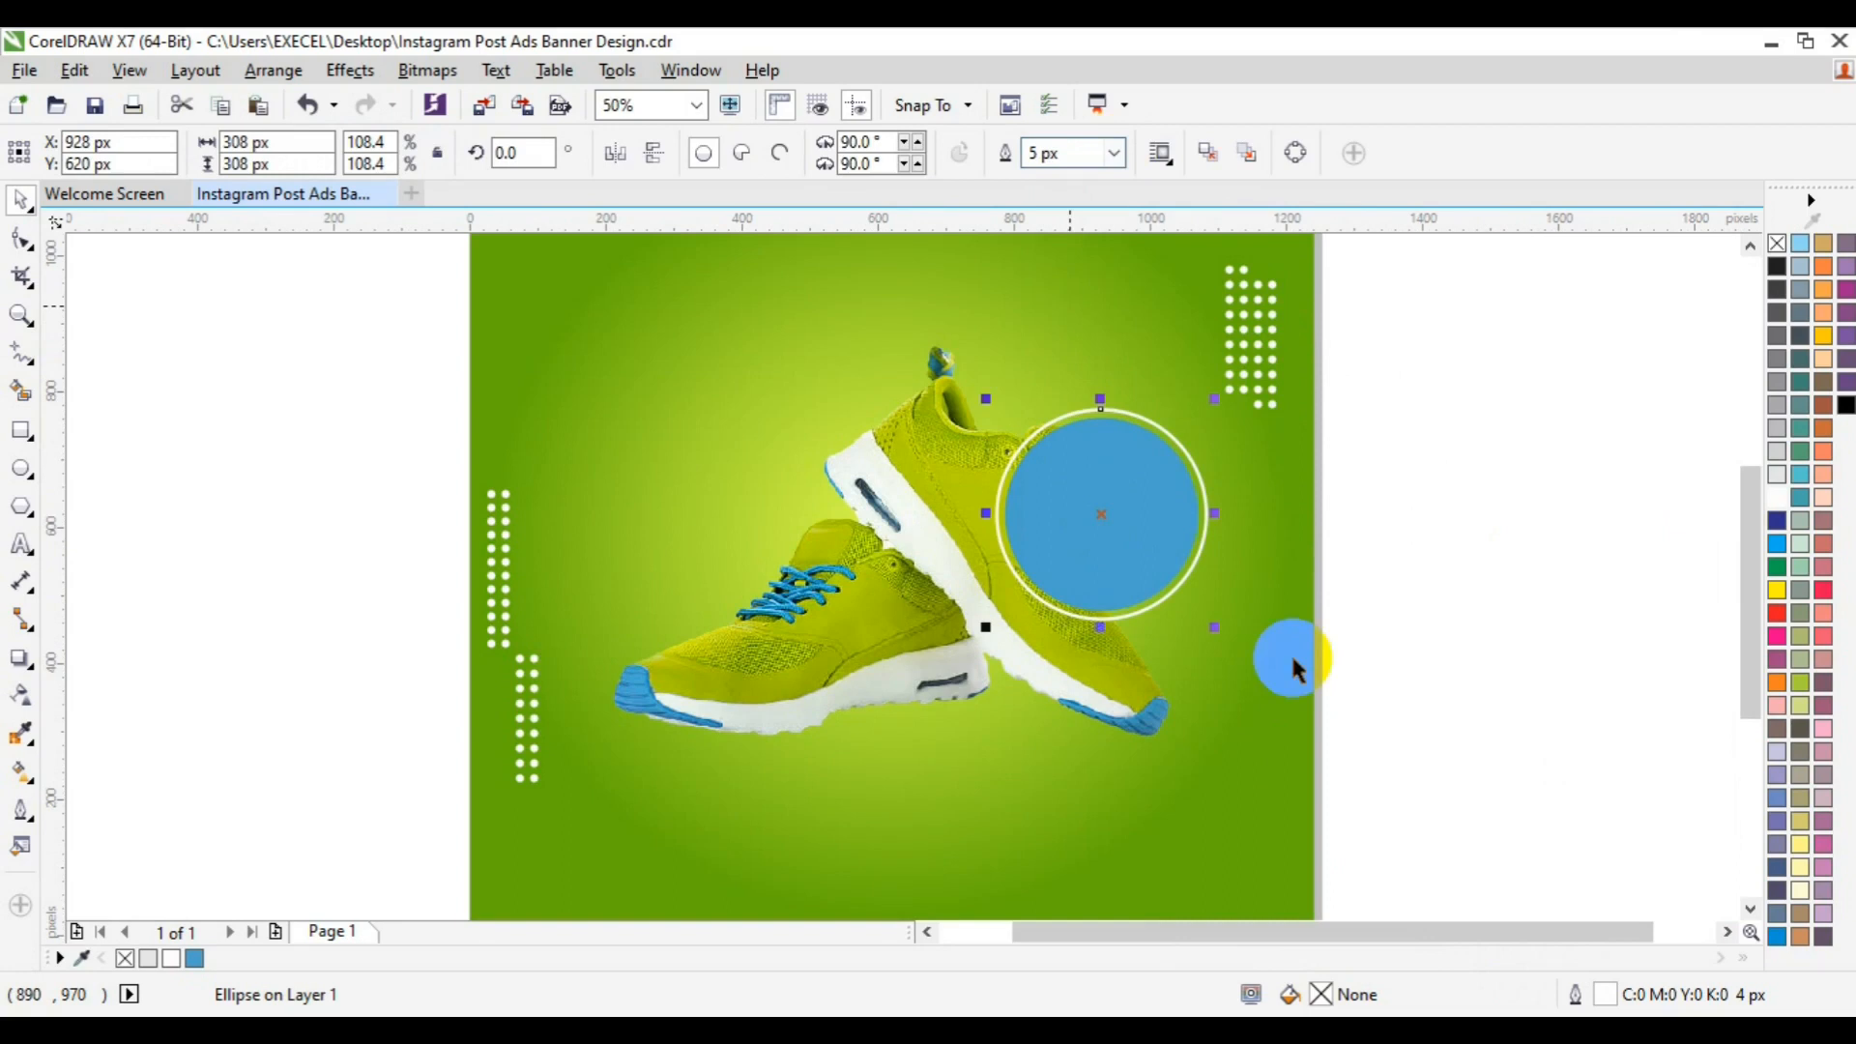
# Step: Apply a dotted line style to the white ring's outline
pyautogui.doubleClick(1574, 1004)
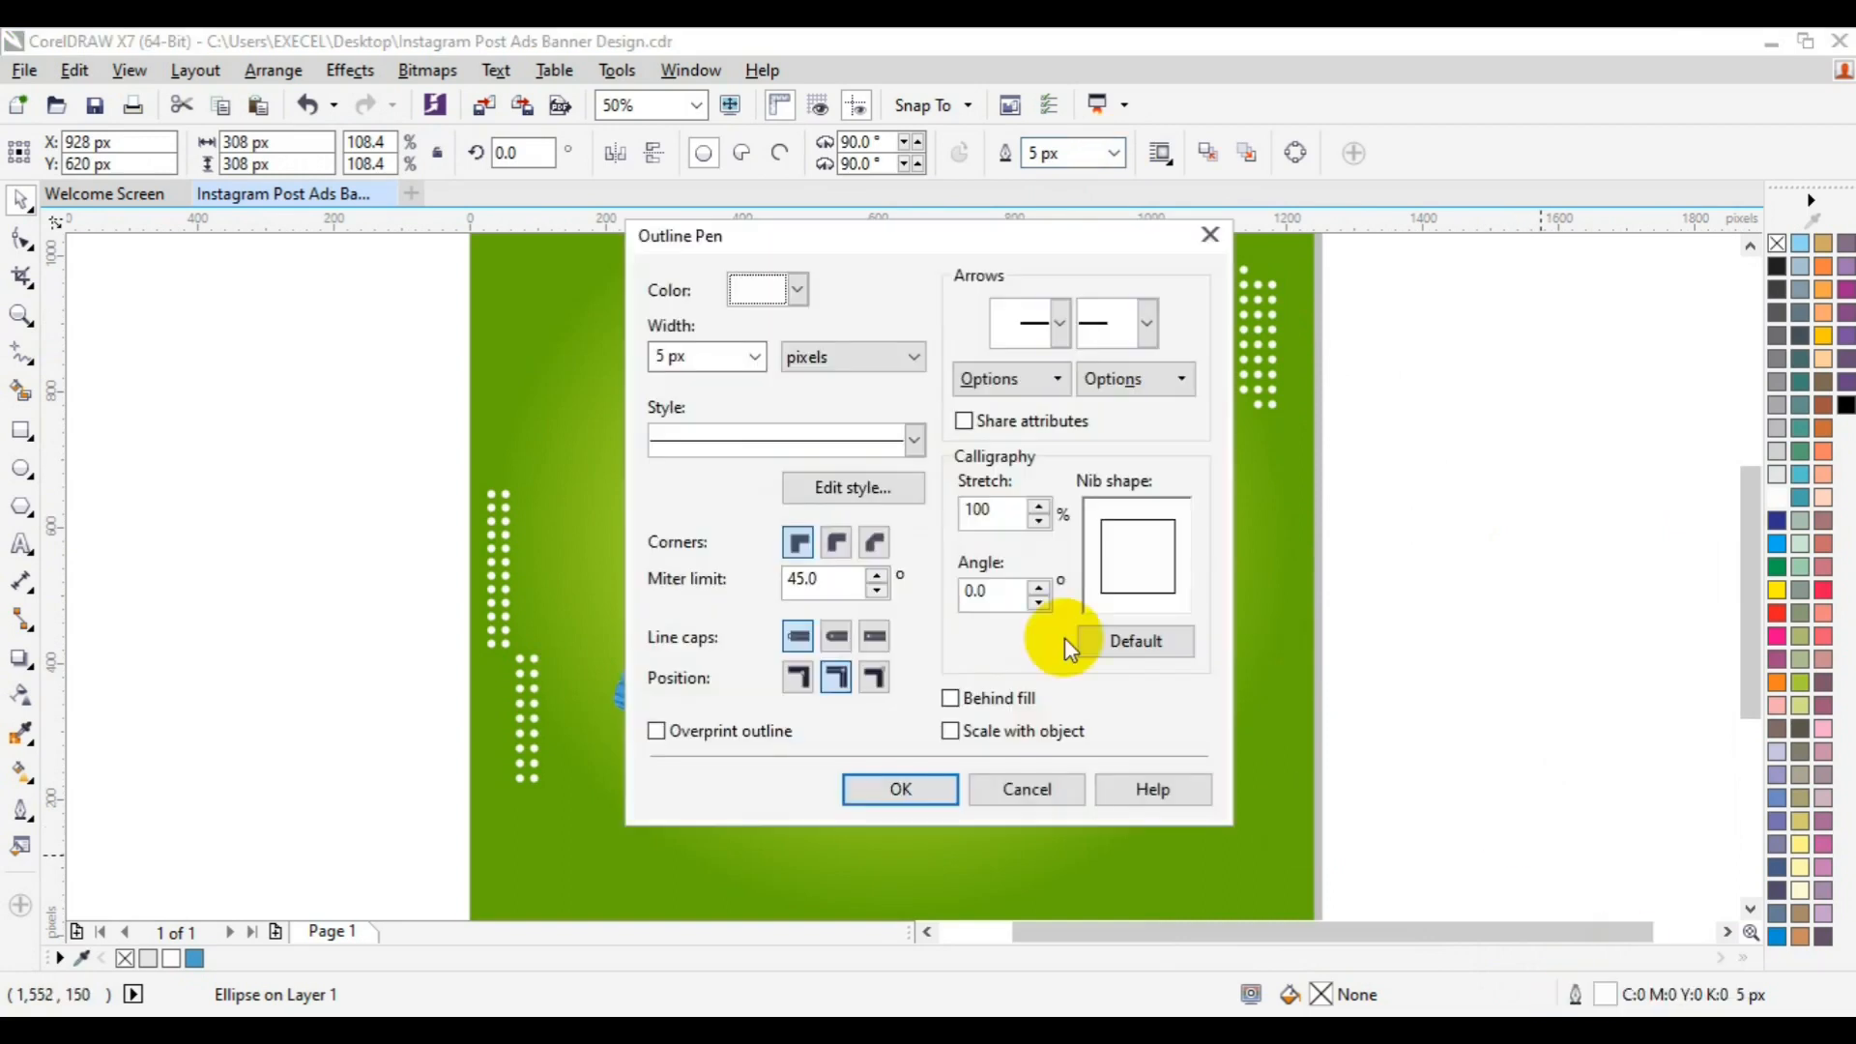
pyautogui.click(915, 443)
pyautogui.click(837, 555)
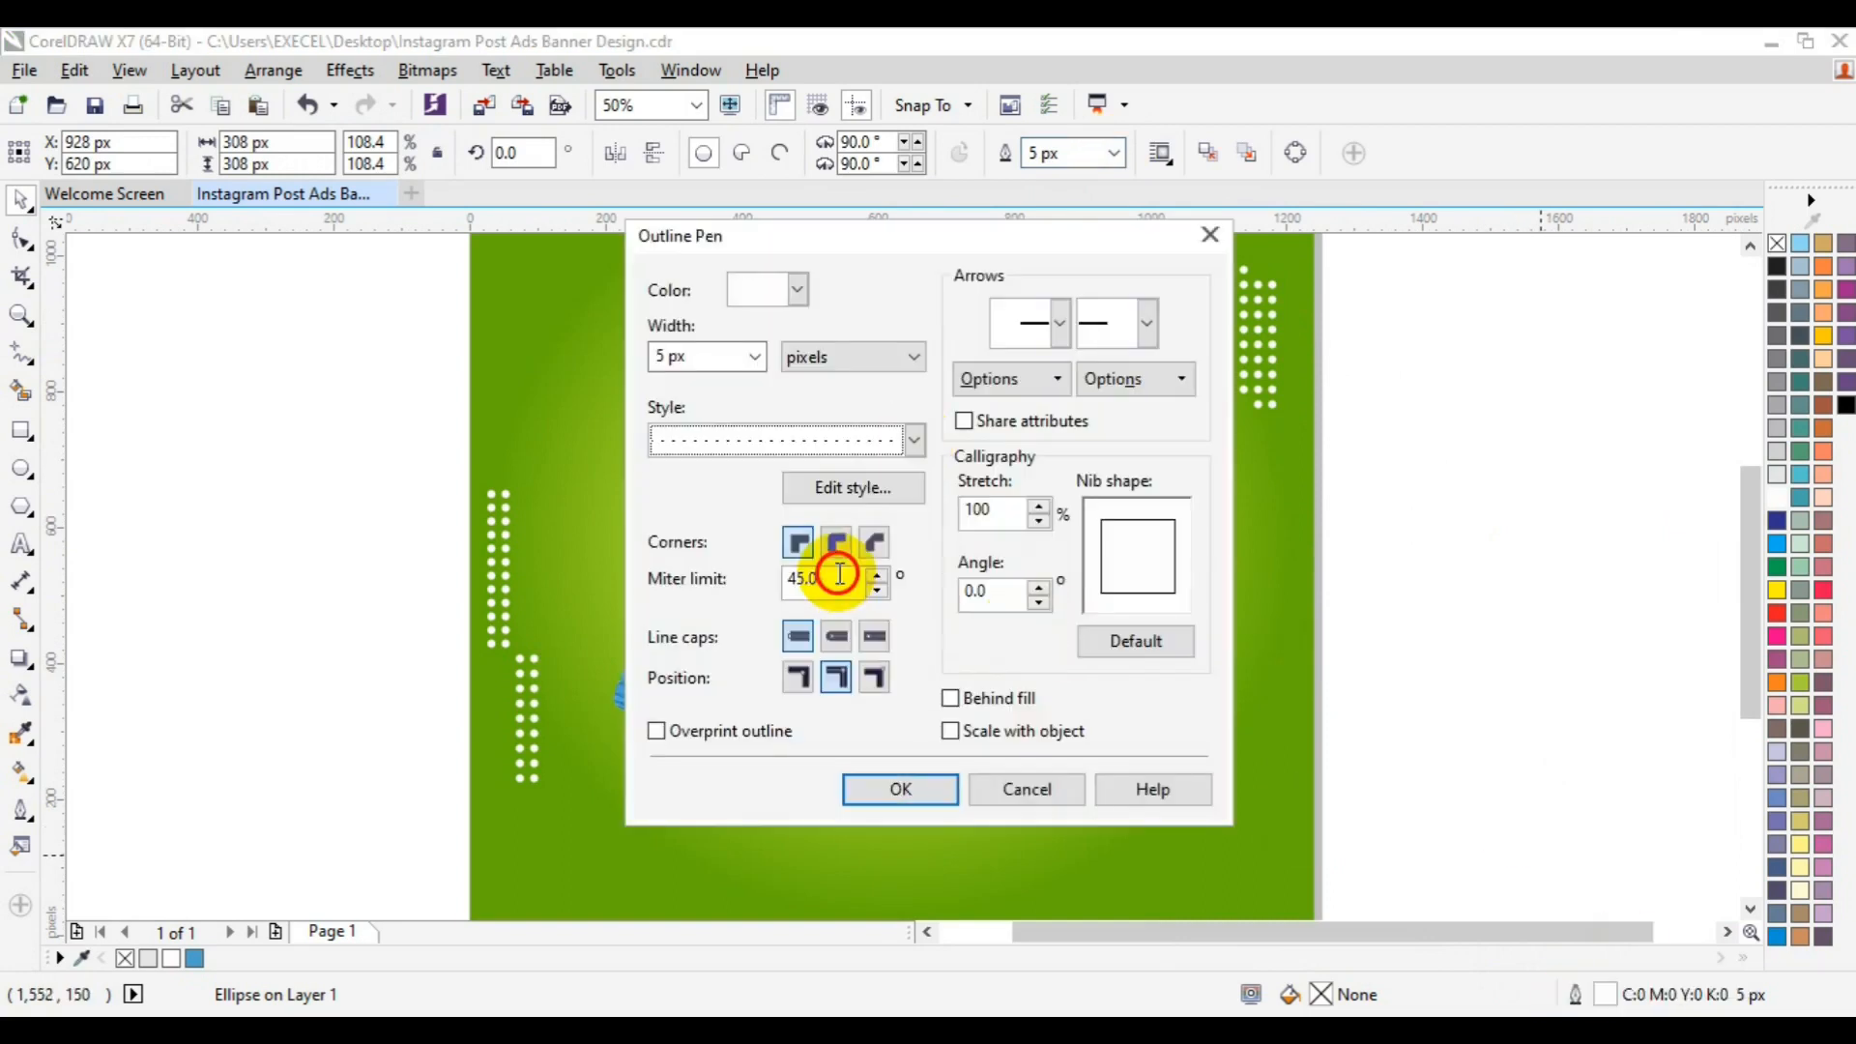
pyautogui.click(900, 789)
# Step: Group the dotted white ring with the blue circle
pyautogui.moveTo(1202, 717); pyautogui.dragTo(1134, 592)
pyautogui.keyDown('shift'); pyautogui.click(1131, 583); pyautogui.keyUp('shift')
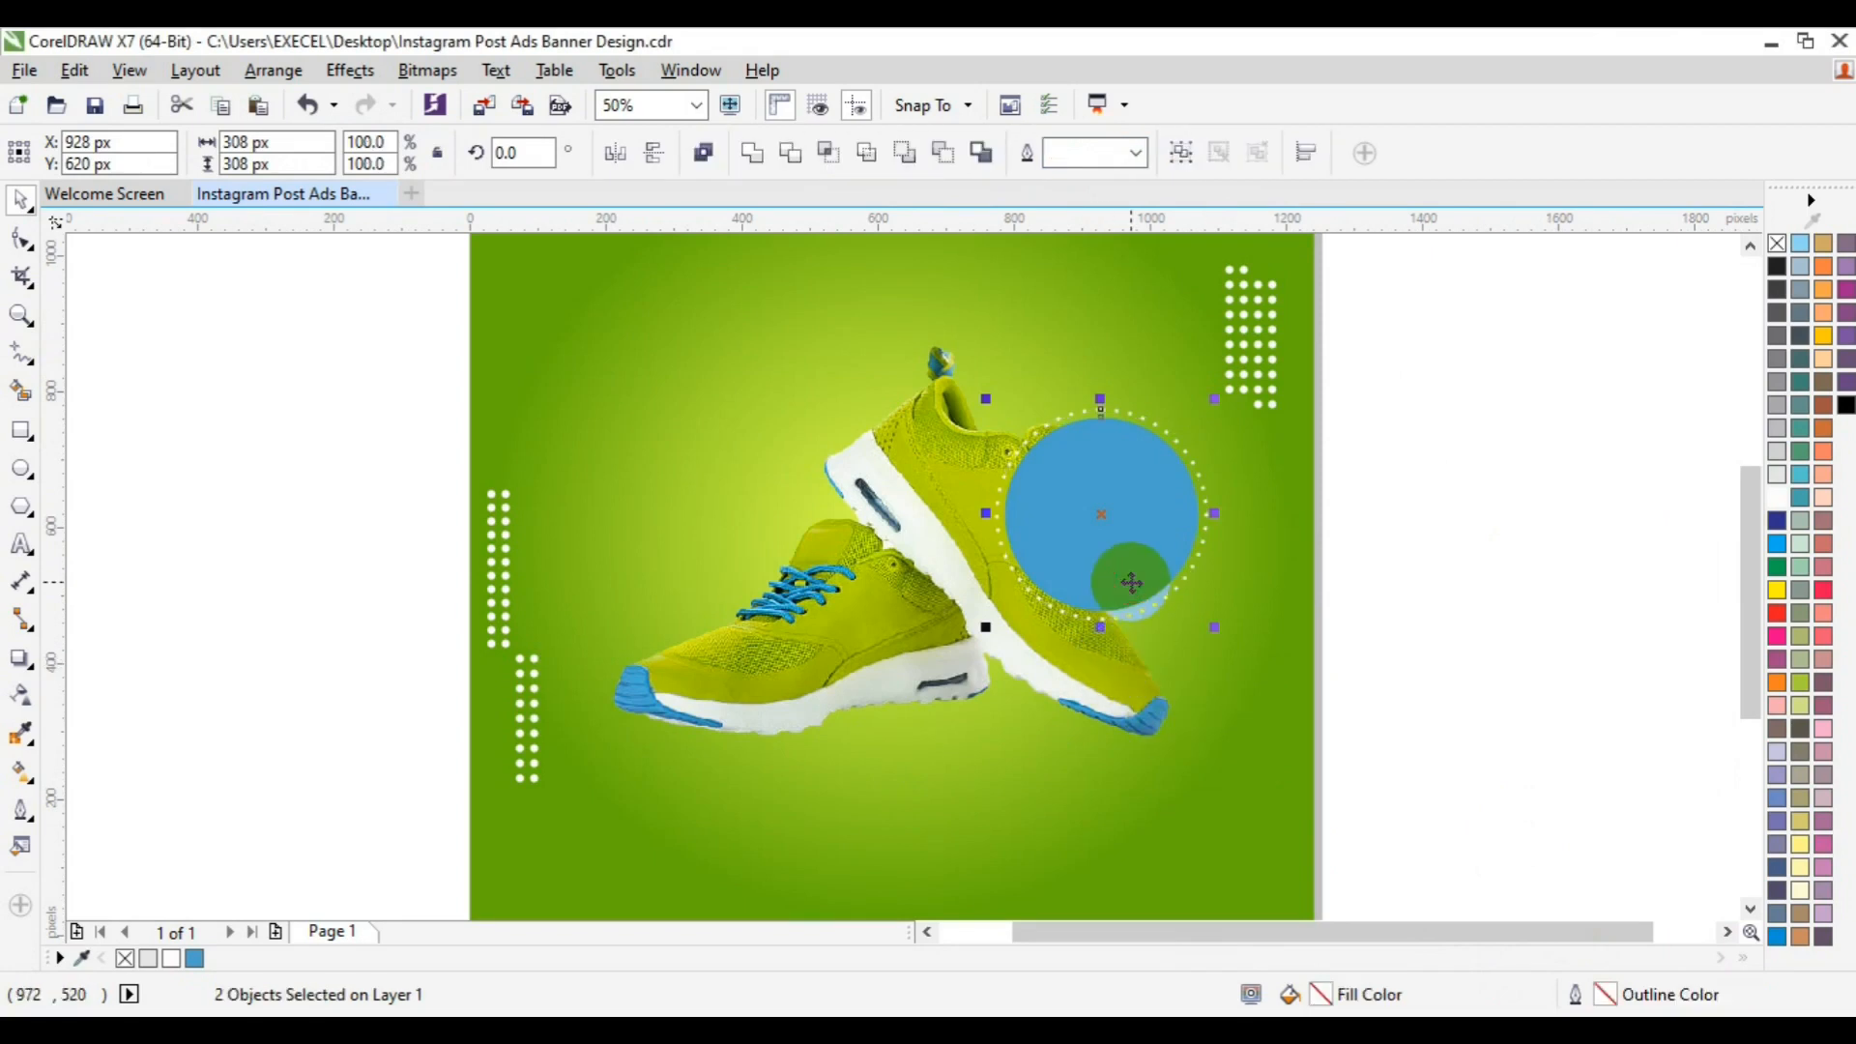
pyautogui.hotkey('ctrl', 'g')
# Step: Place the shoe image at the front of the page, above the blue circle and its dotted ring
pyautogui.click(1002, 647)
pyautogui.rightClick(1005, 648)
pyautogui.moveTo(1228, 739)
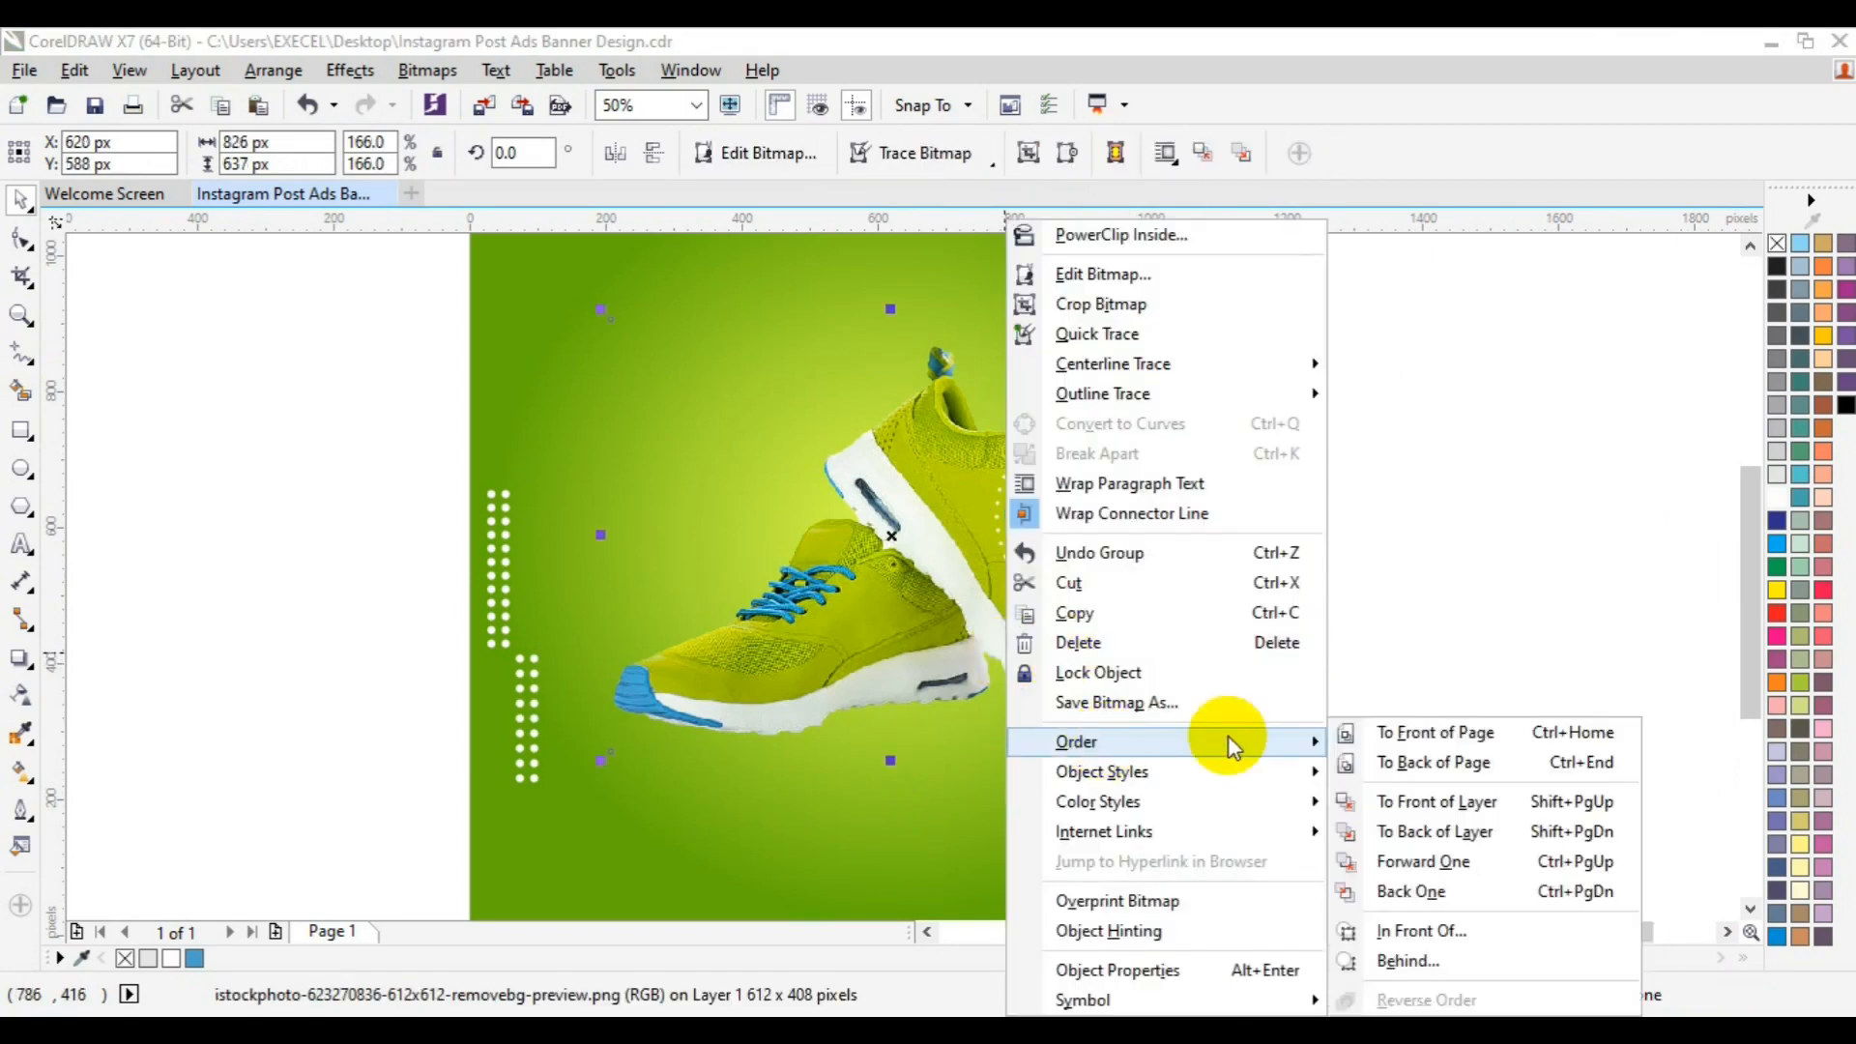
pyautogui.click(1435, 732)
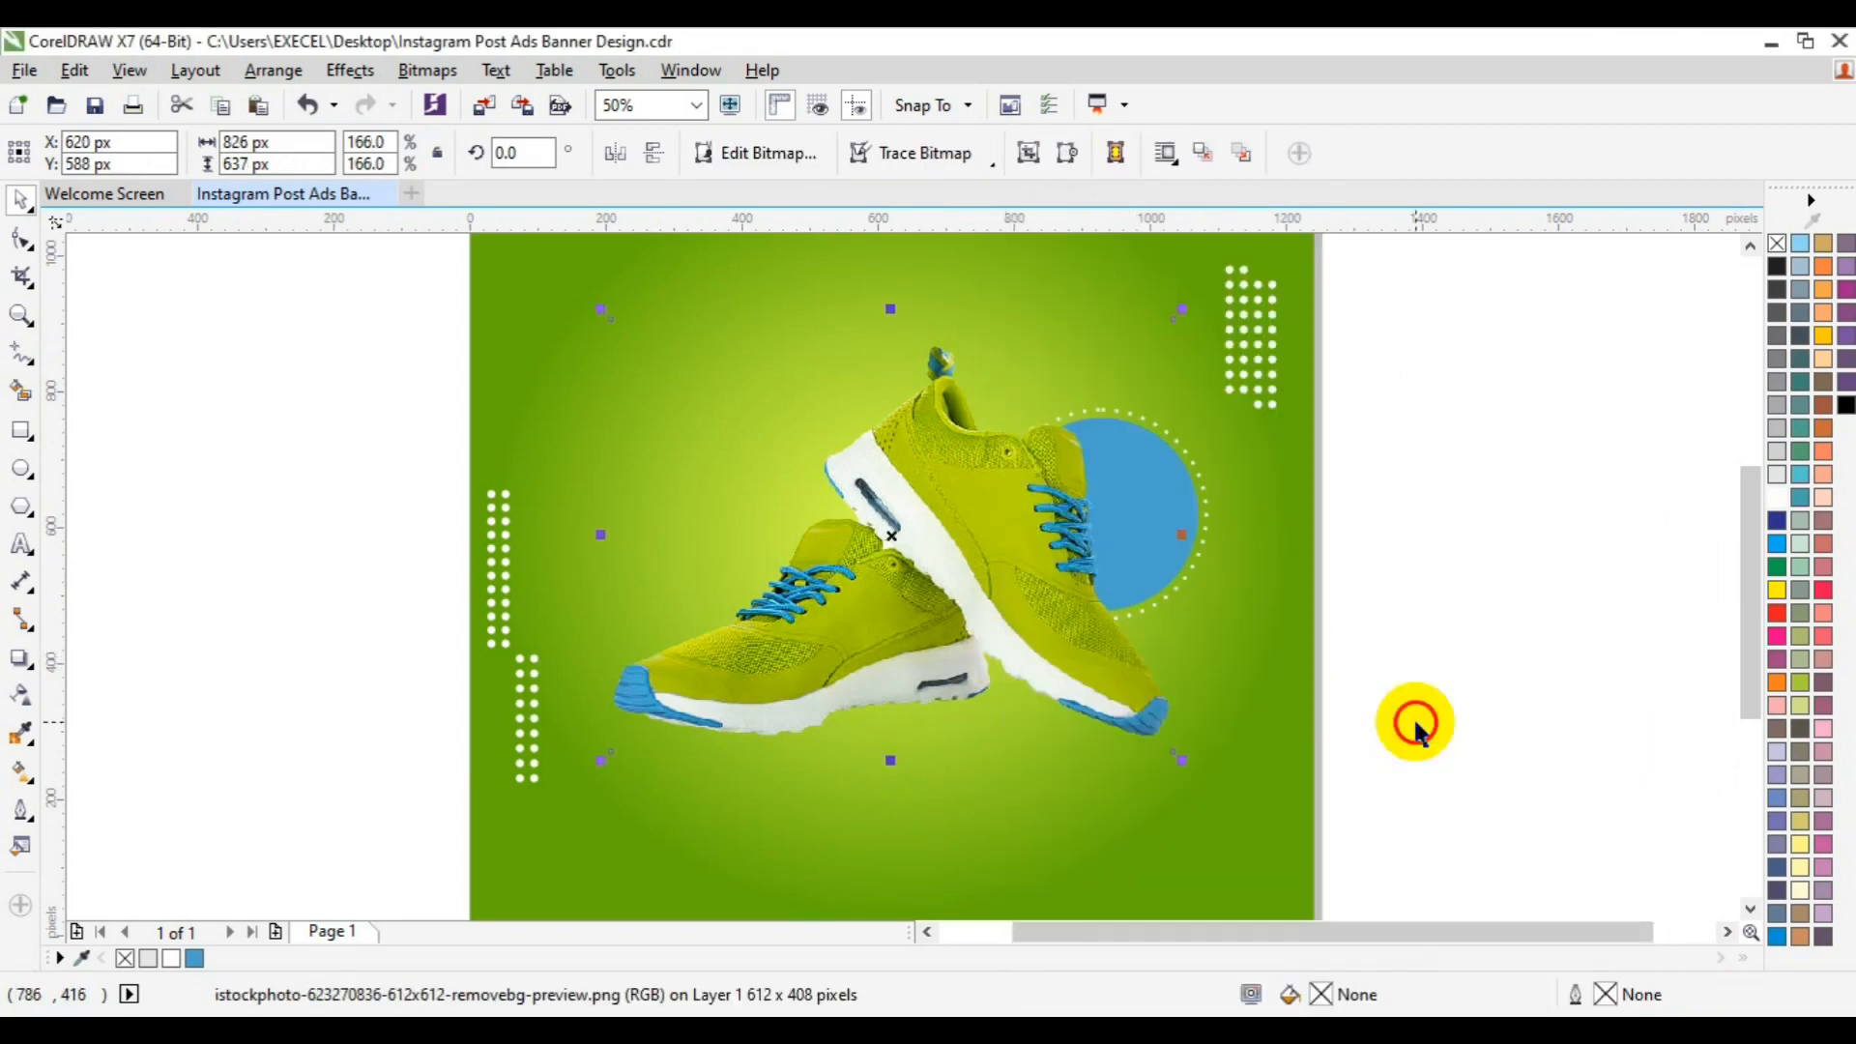
# Step: Move the grouped blue circle and dotted ring 40 px to the right and ungroup them
pyautogui.click(1195, 517)
pyautogui.press('Right')
pyautogui.press('Right')
pyautogui.press('Right')
pyautogui.press('Right')
pyautogui.click(1431, 511)
pyautogui.click(1136, 514)
pyautogui.click(860, 146)
pyautogui.click(1381, 377)
# Step: Change the circle's fill to a deeper blue, R23 G134 B189 (#1786BD)
pyautogui.click(1194, 515)
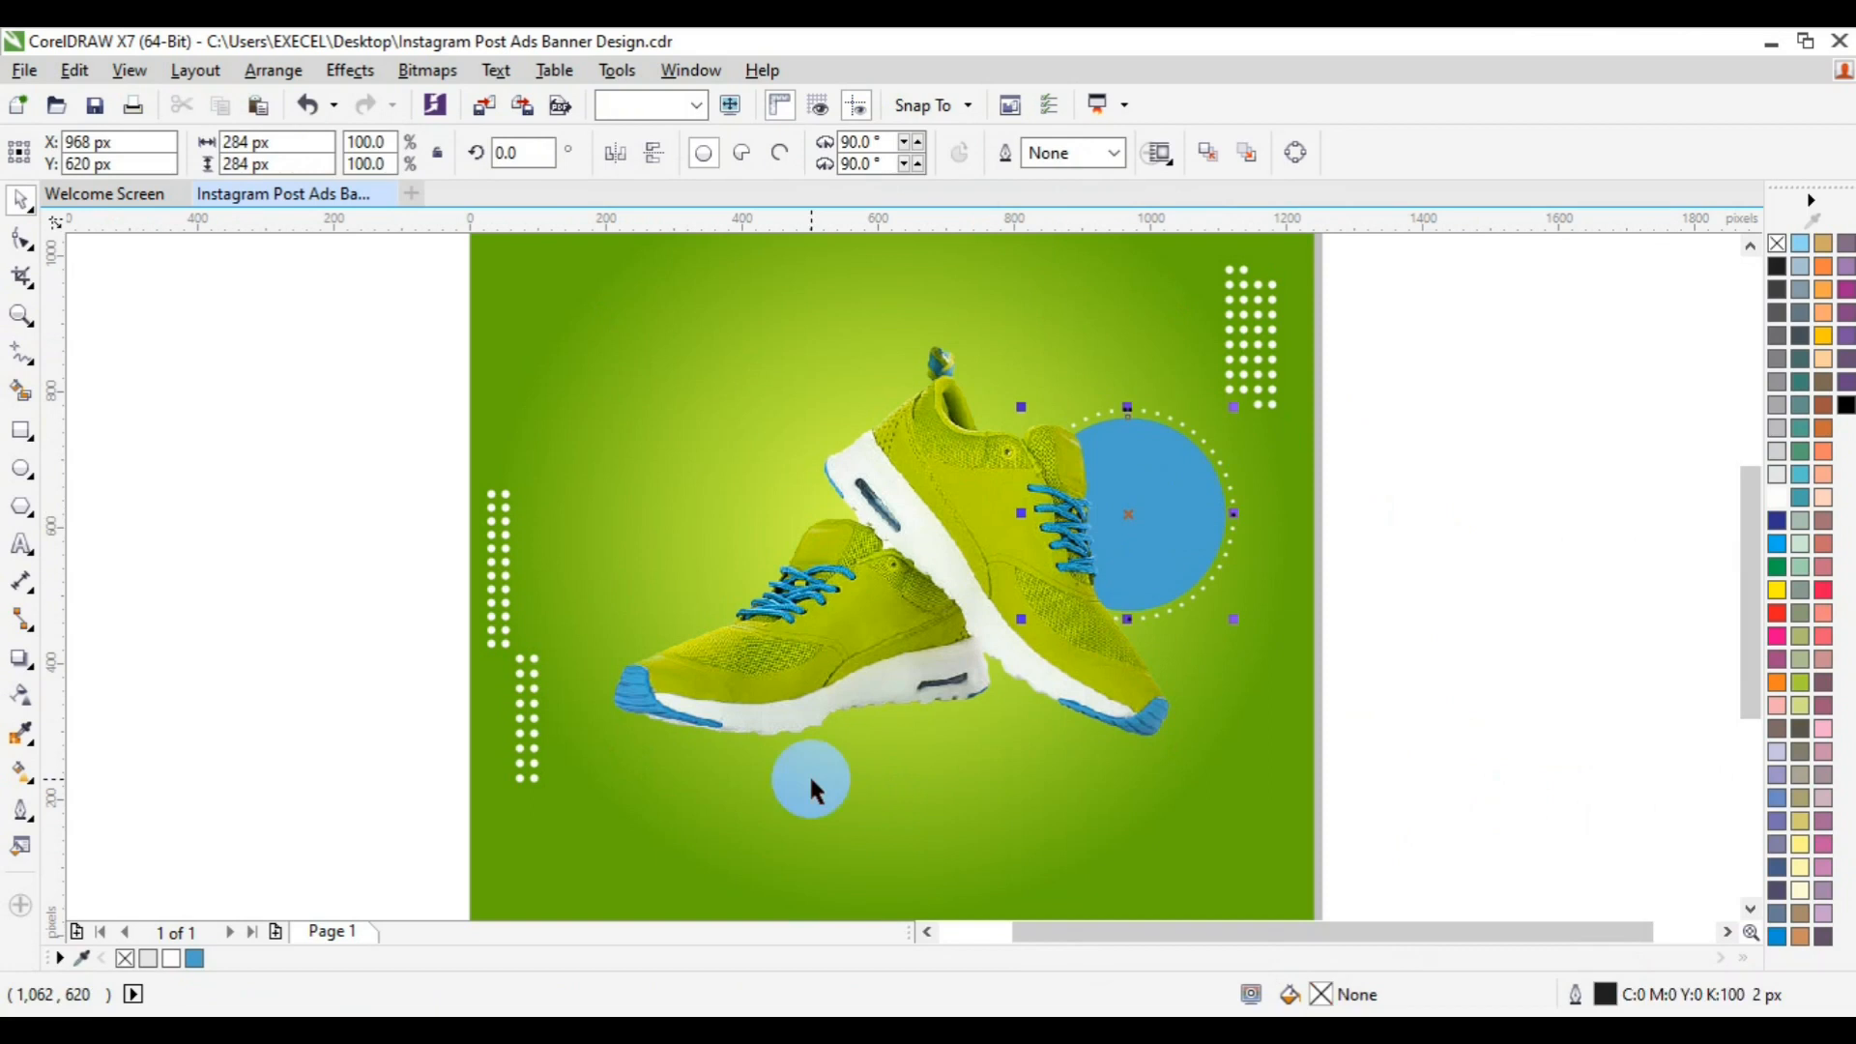
pyautogui.doubleClick(1326, 999)
pyautogui.click(1064, 553)
pyautogui.click(1587, 824)
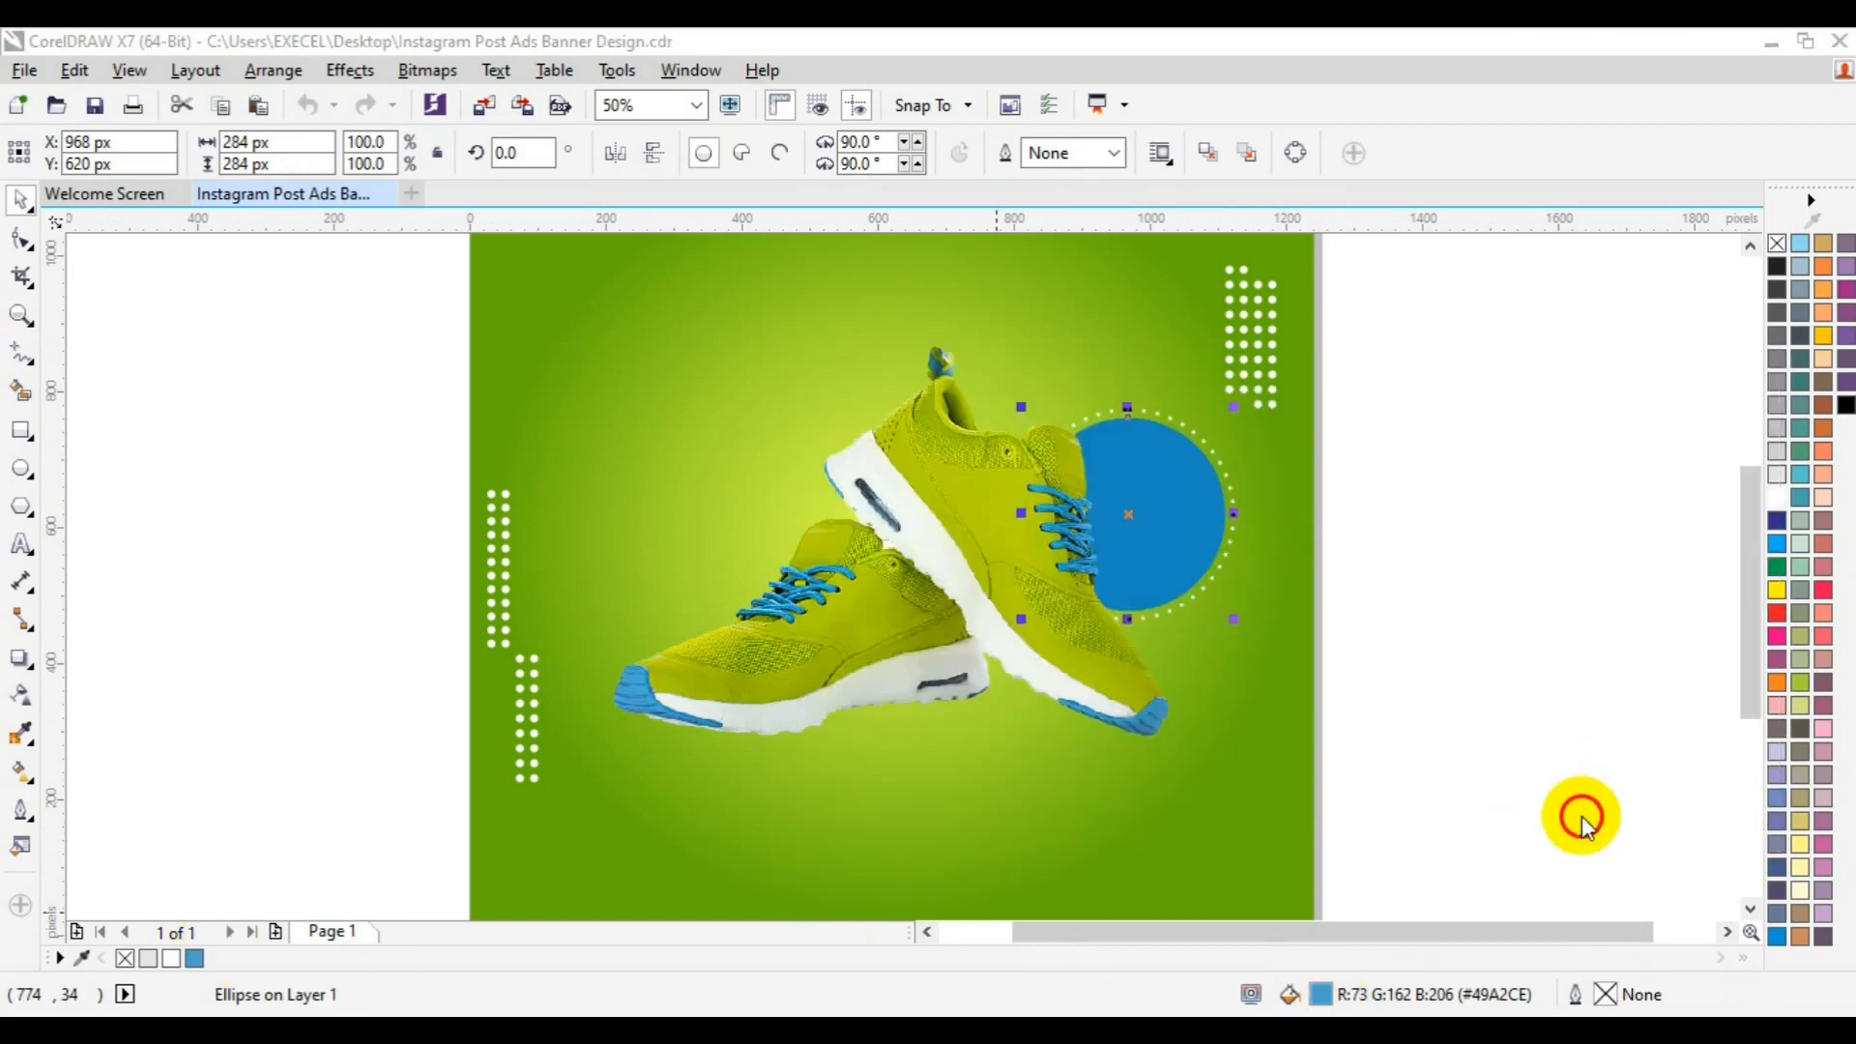
pyautogui.click(1493, 619)
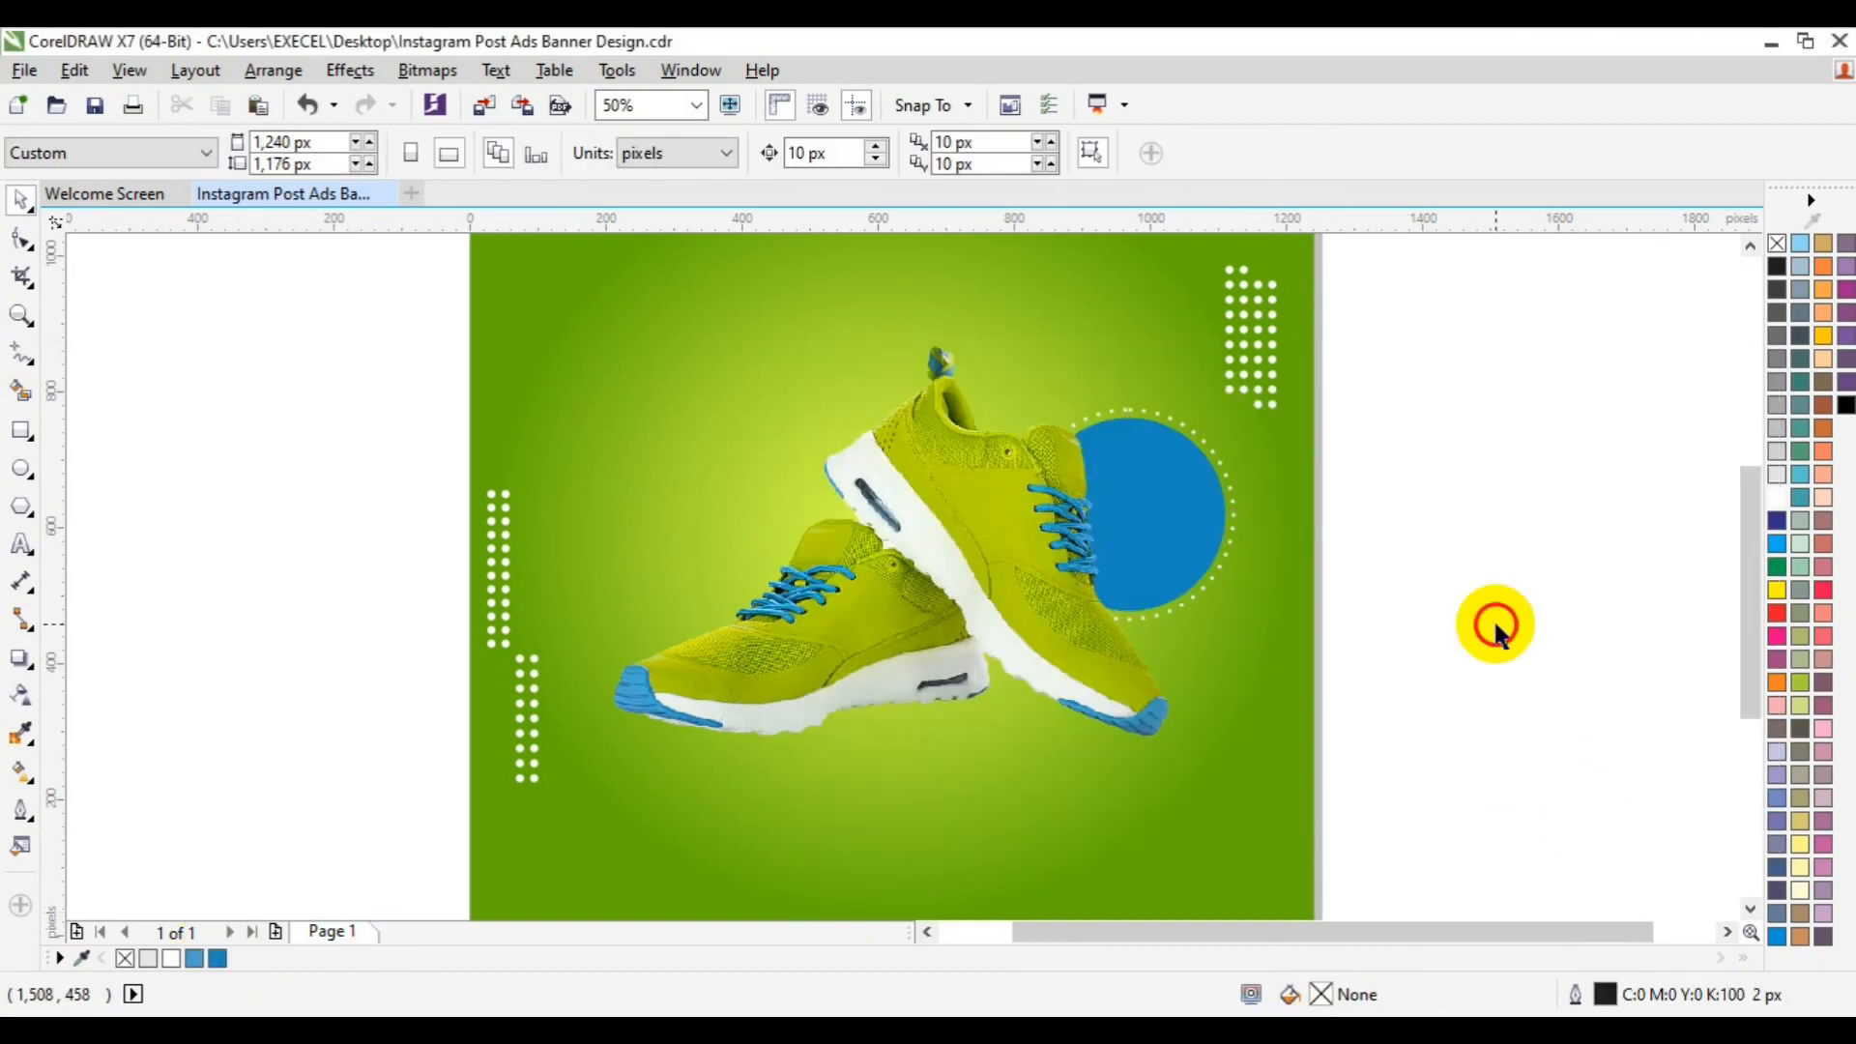
# Step: Add the text "$70" on the empty area beside the page and set its font to Roboto Black
pyautogui.click(22, 561)
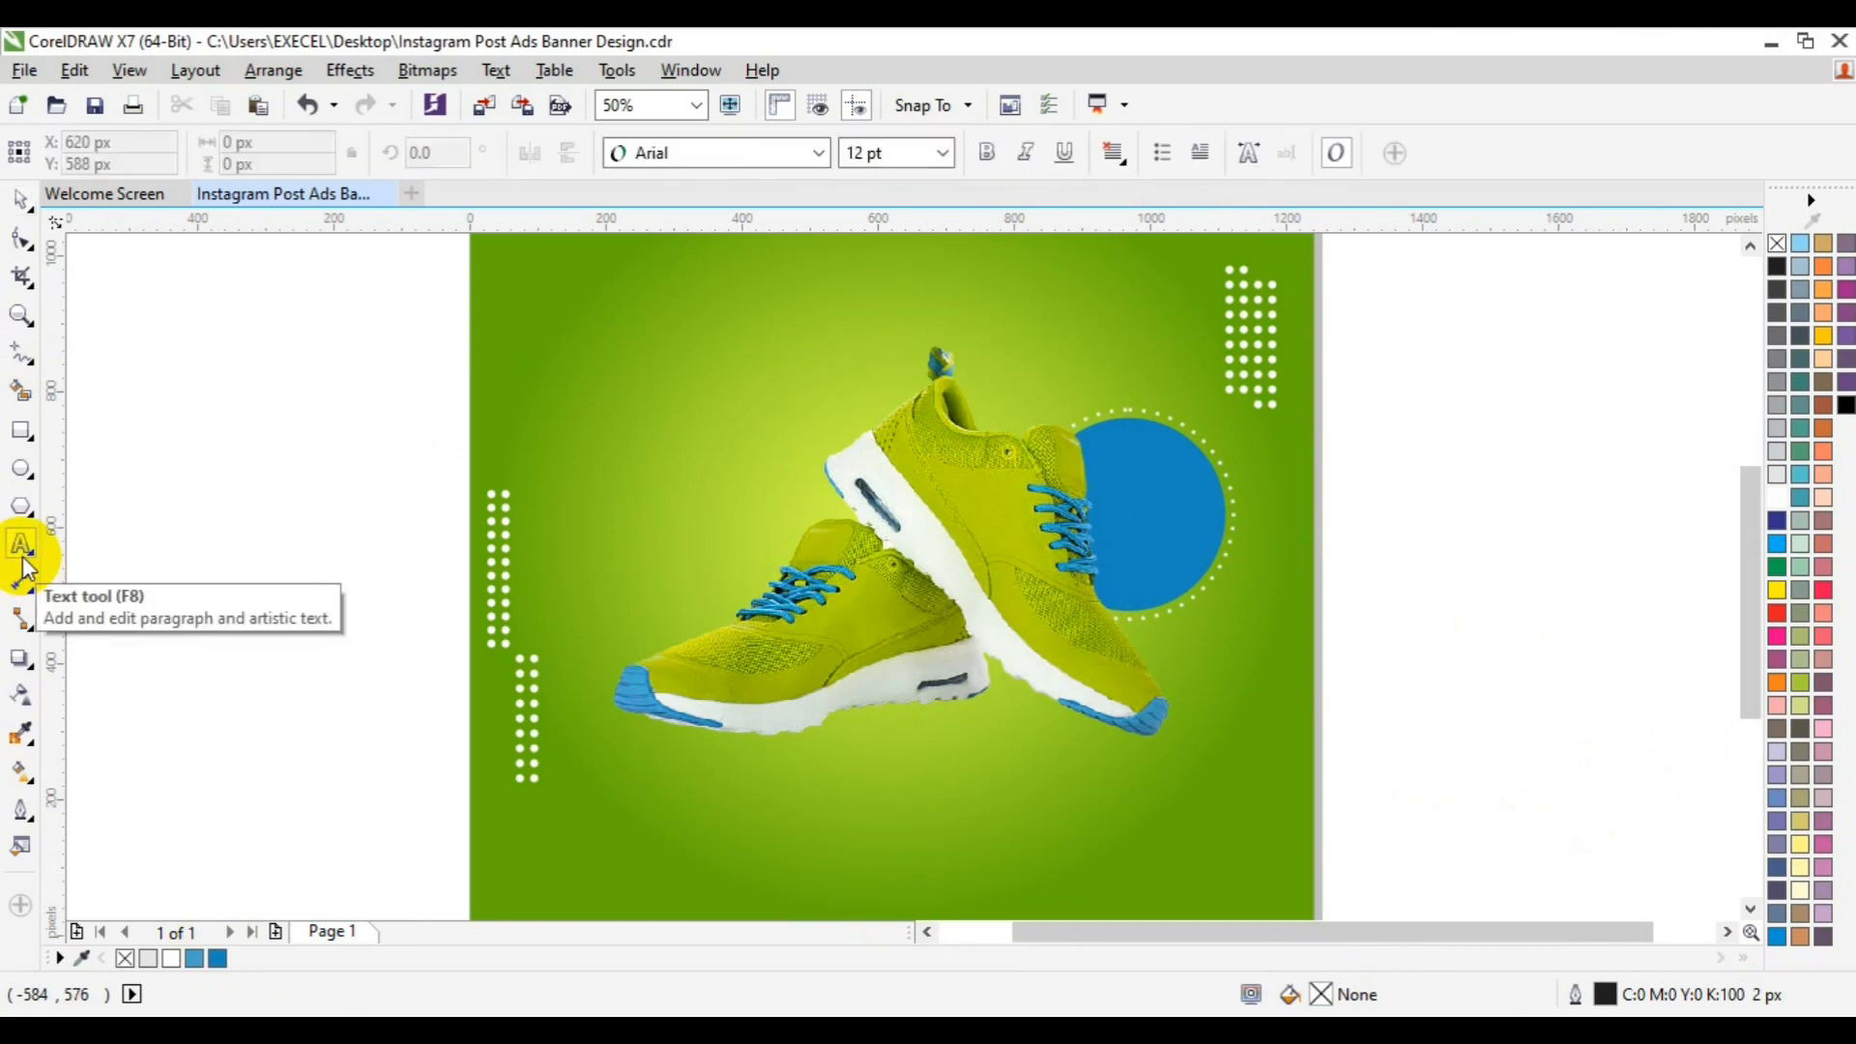
pyautogui.click(213, 532)
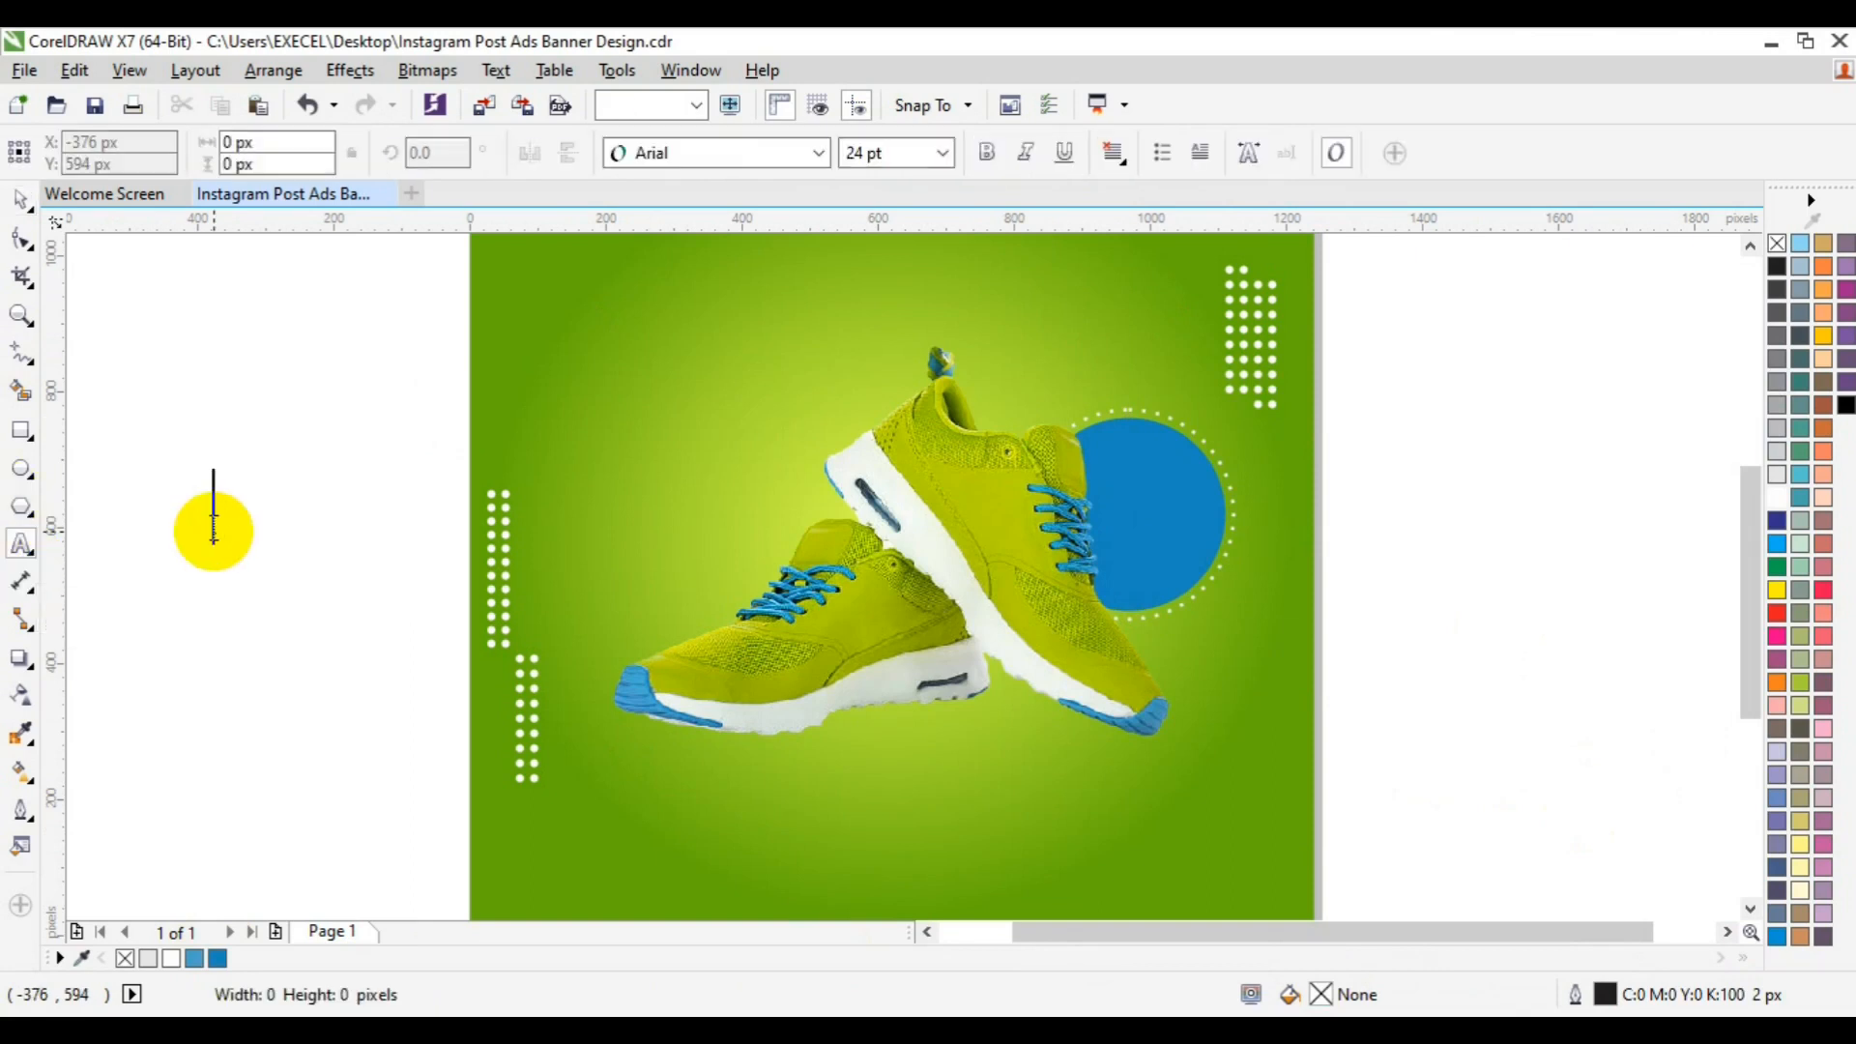
pyautogui.write('70')
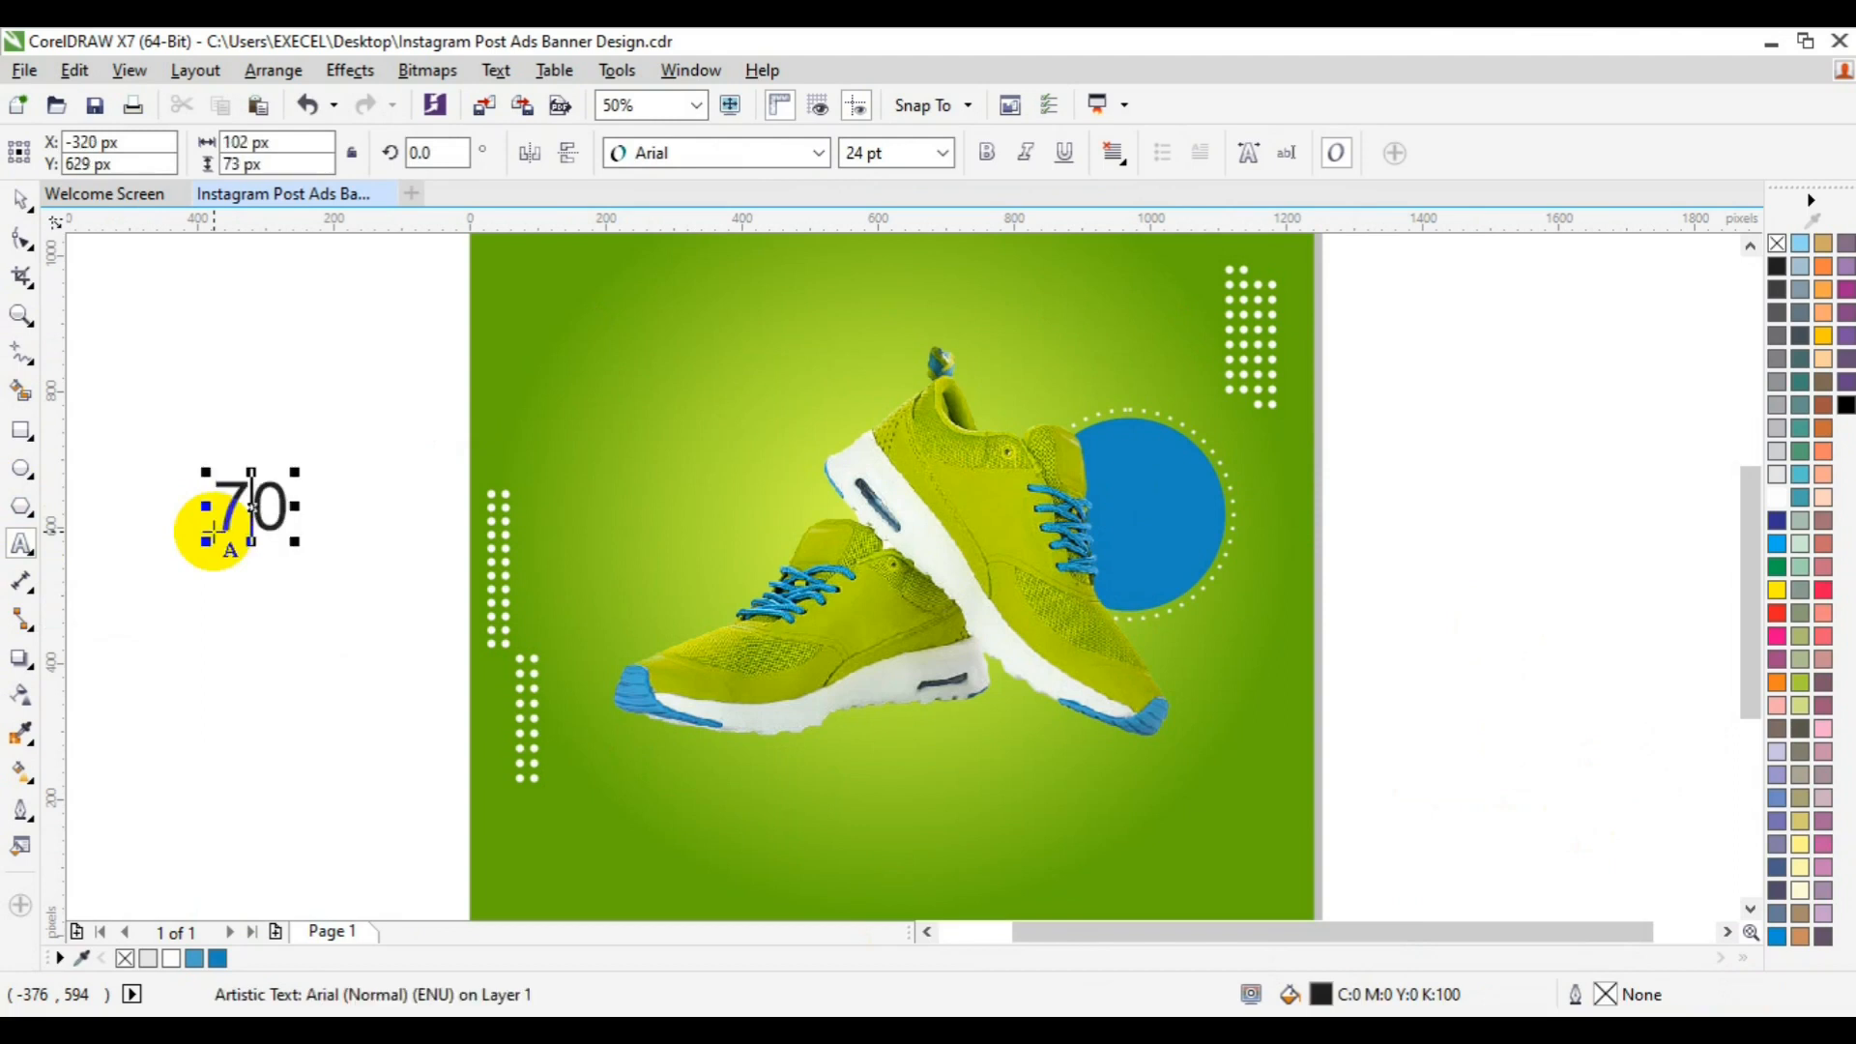
pyautogui.write('$')
pyautogui.hotkey('ctrl', 'a')
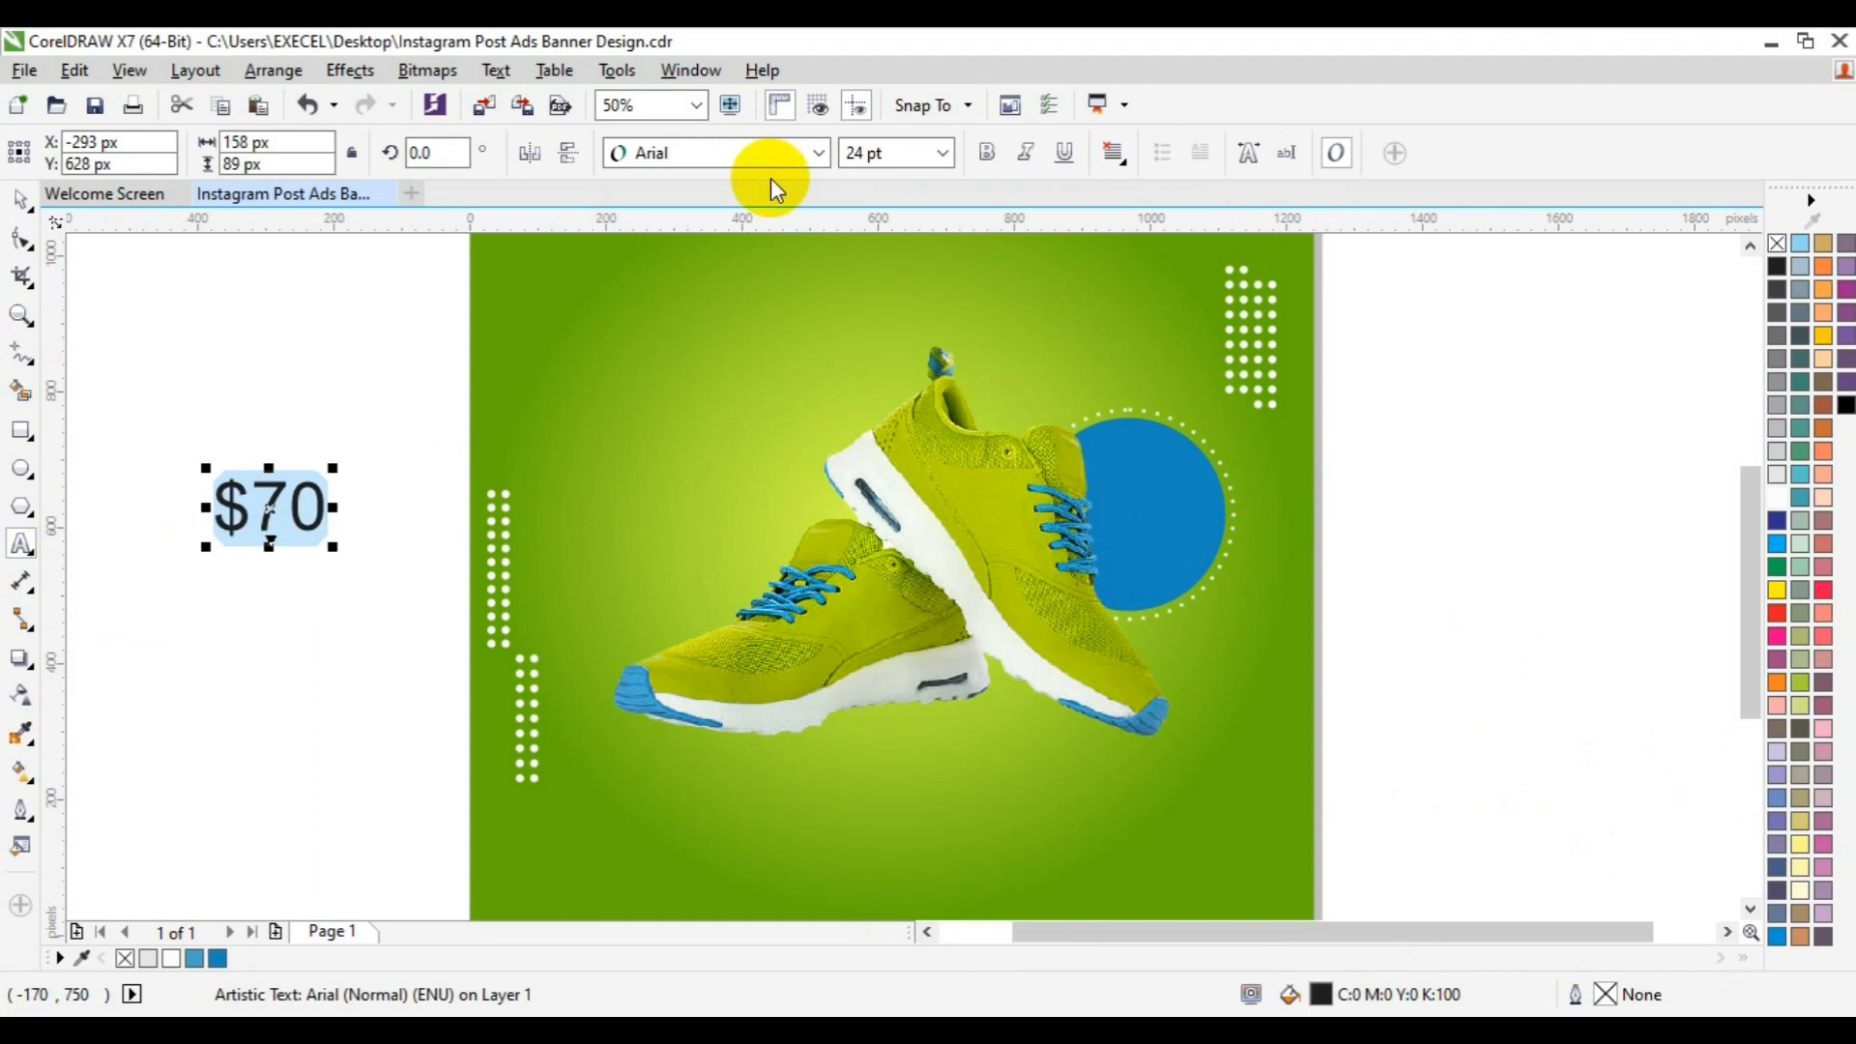
pyautogui.click(818, 154)
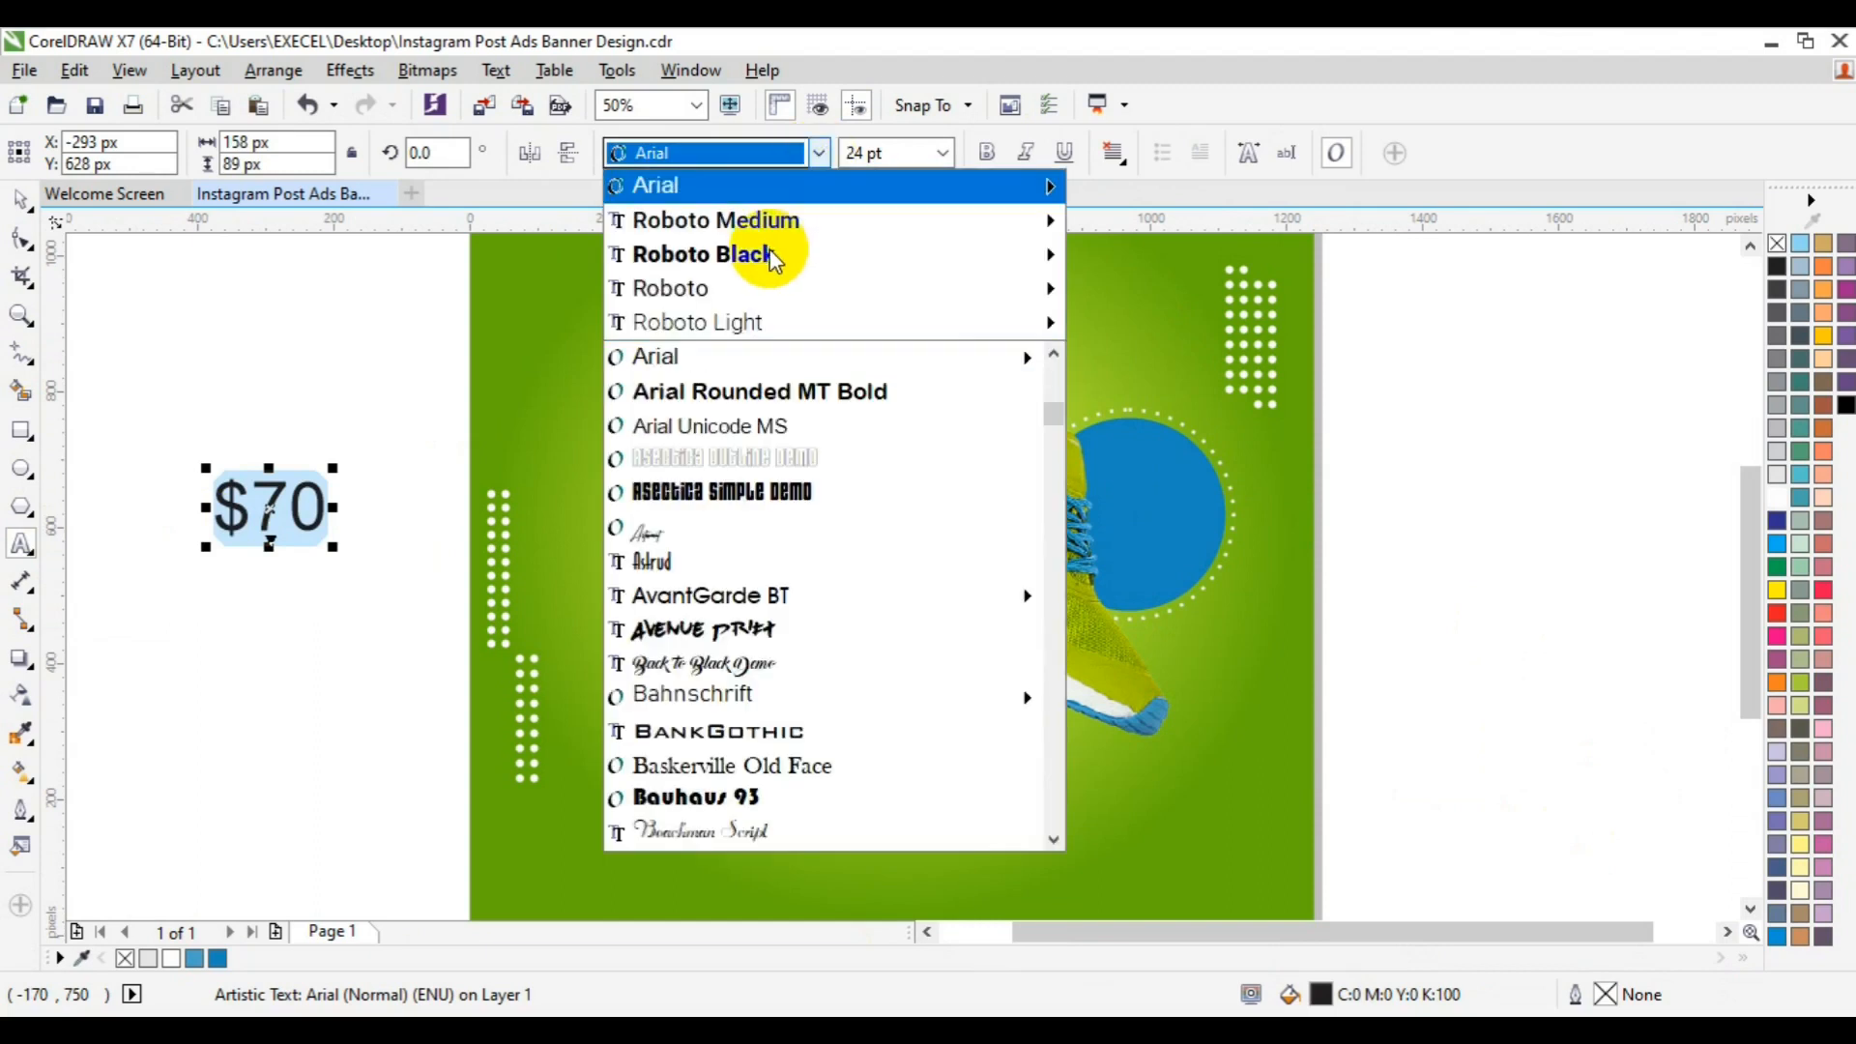
pyautogui.click(771, 257)
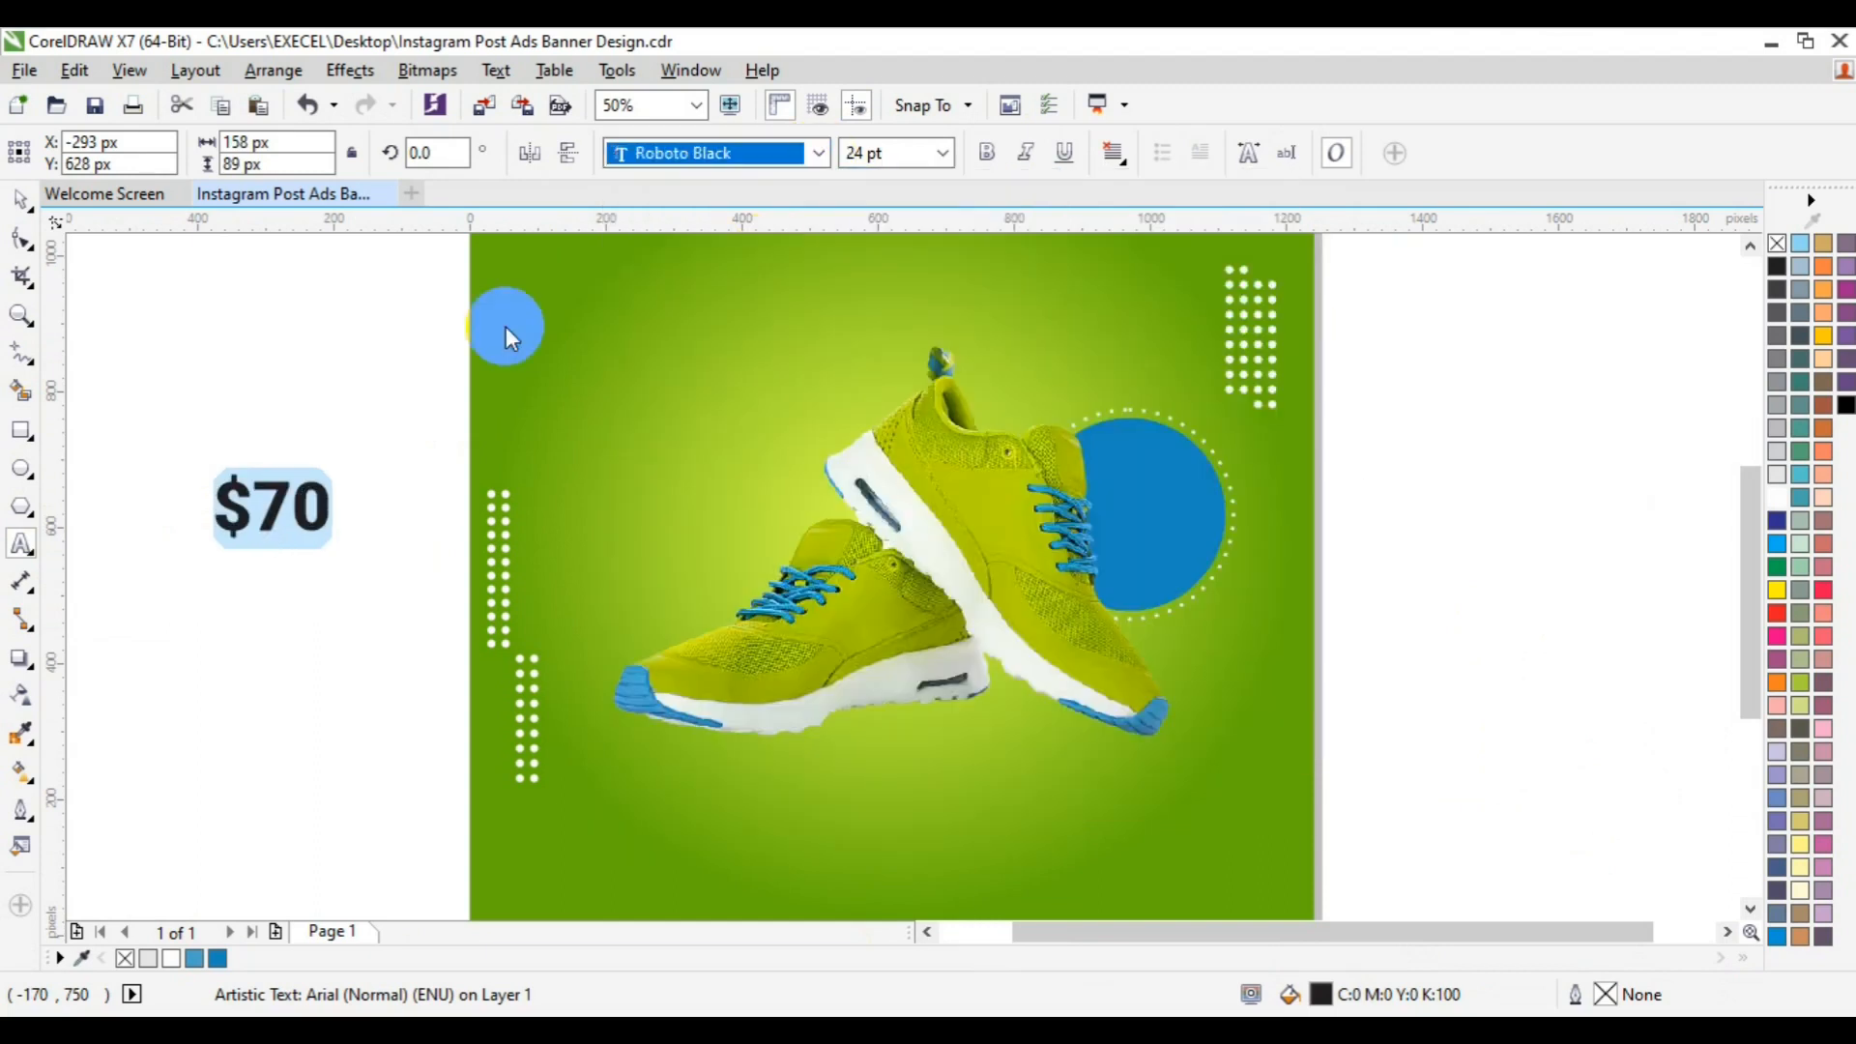
# Step: Move the $70 text onto the visible part of the blue circle and fill it white
pyautogui.click(20, 208)
pyautogui.moveTo(249, 497); pyautogui.dragTo(1149, 530)
pyautogui.click(1776, 497)
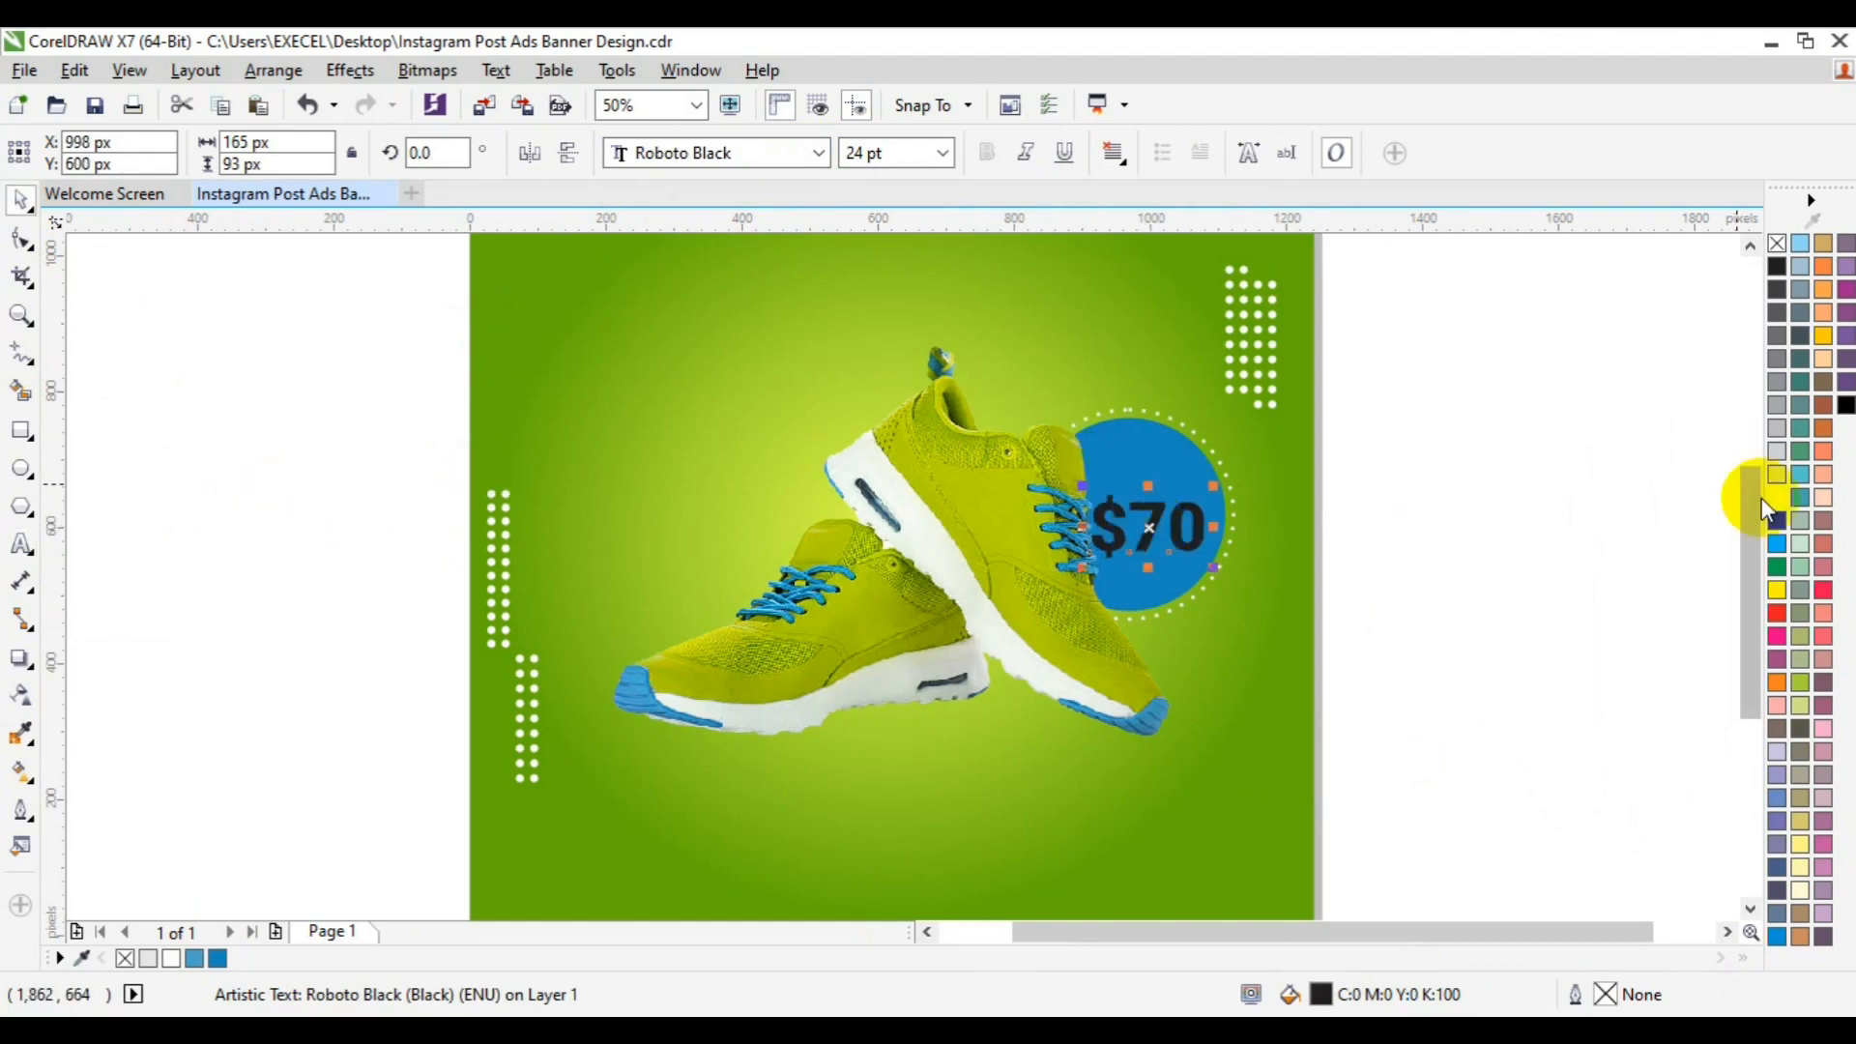
pyautogui.click(1621, 645)
# Step: Group the $70 text with the blue circle and align the group vertically with the dotted ring
pyautogui.click(1140, 542)
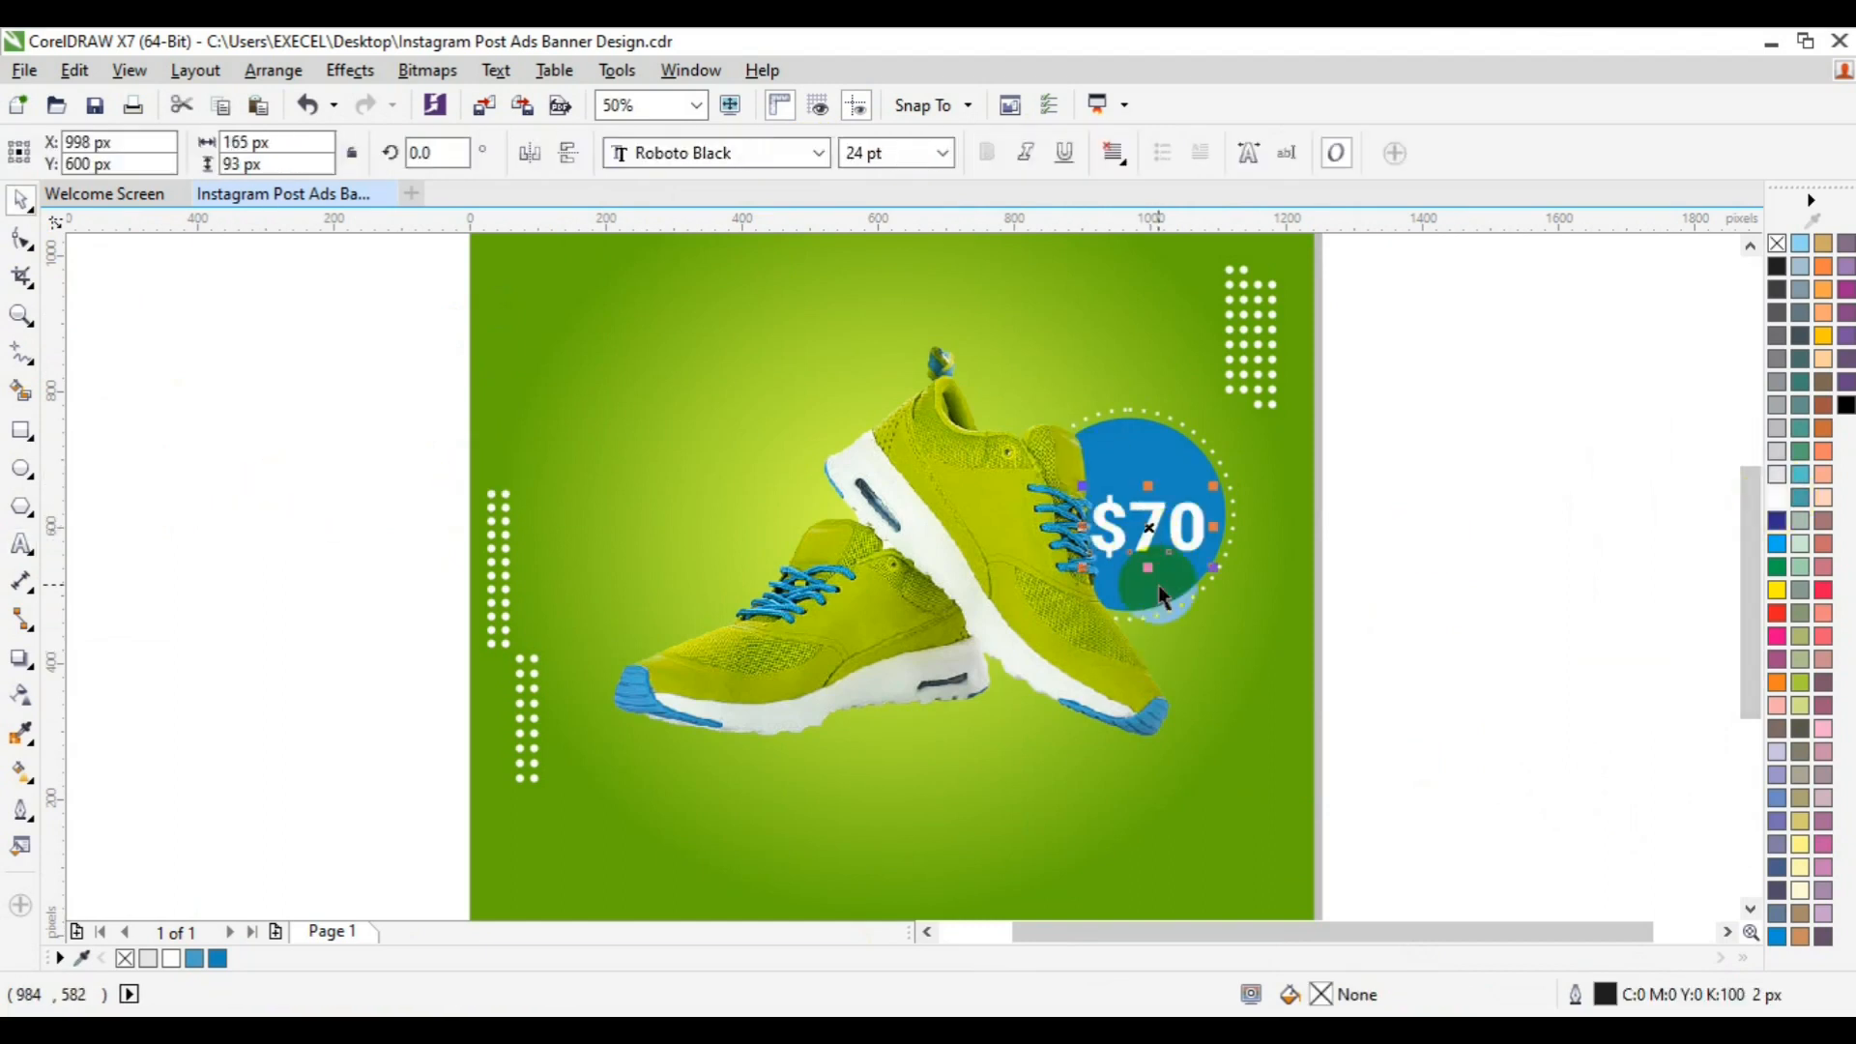
pyautogui.keyDown('shift'); pyautogui.click(1158, 585); pyautogui.keyUp('shift')
pyautogui.click(1308, 503)
pyautogui.click(1221, 538)
pyautogui.keyDown('shift'); pyautogui.click(1192, 543); pyautogui.keyUp('shift')
pyautogui.press('Down')
pyautogui.press('Down')
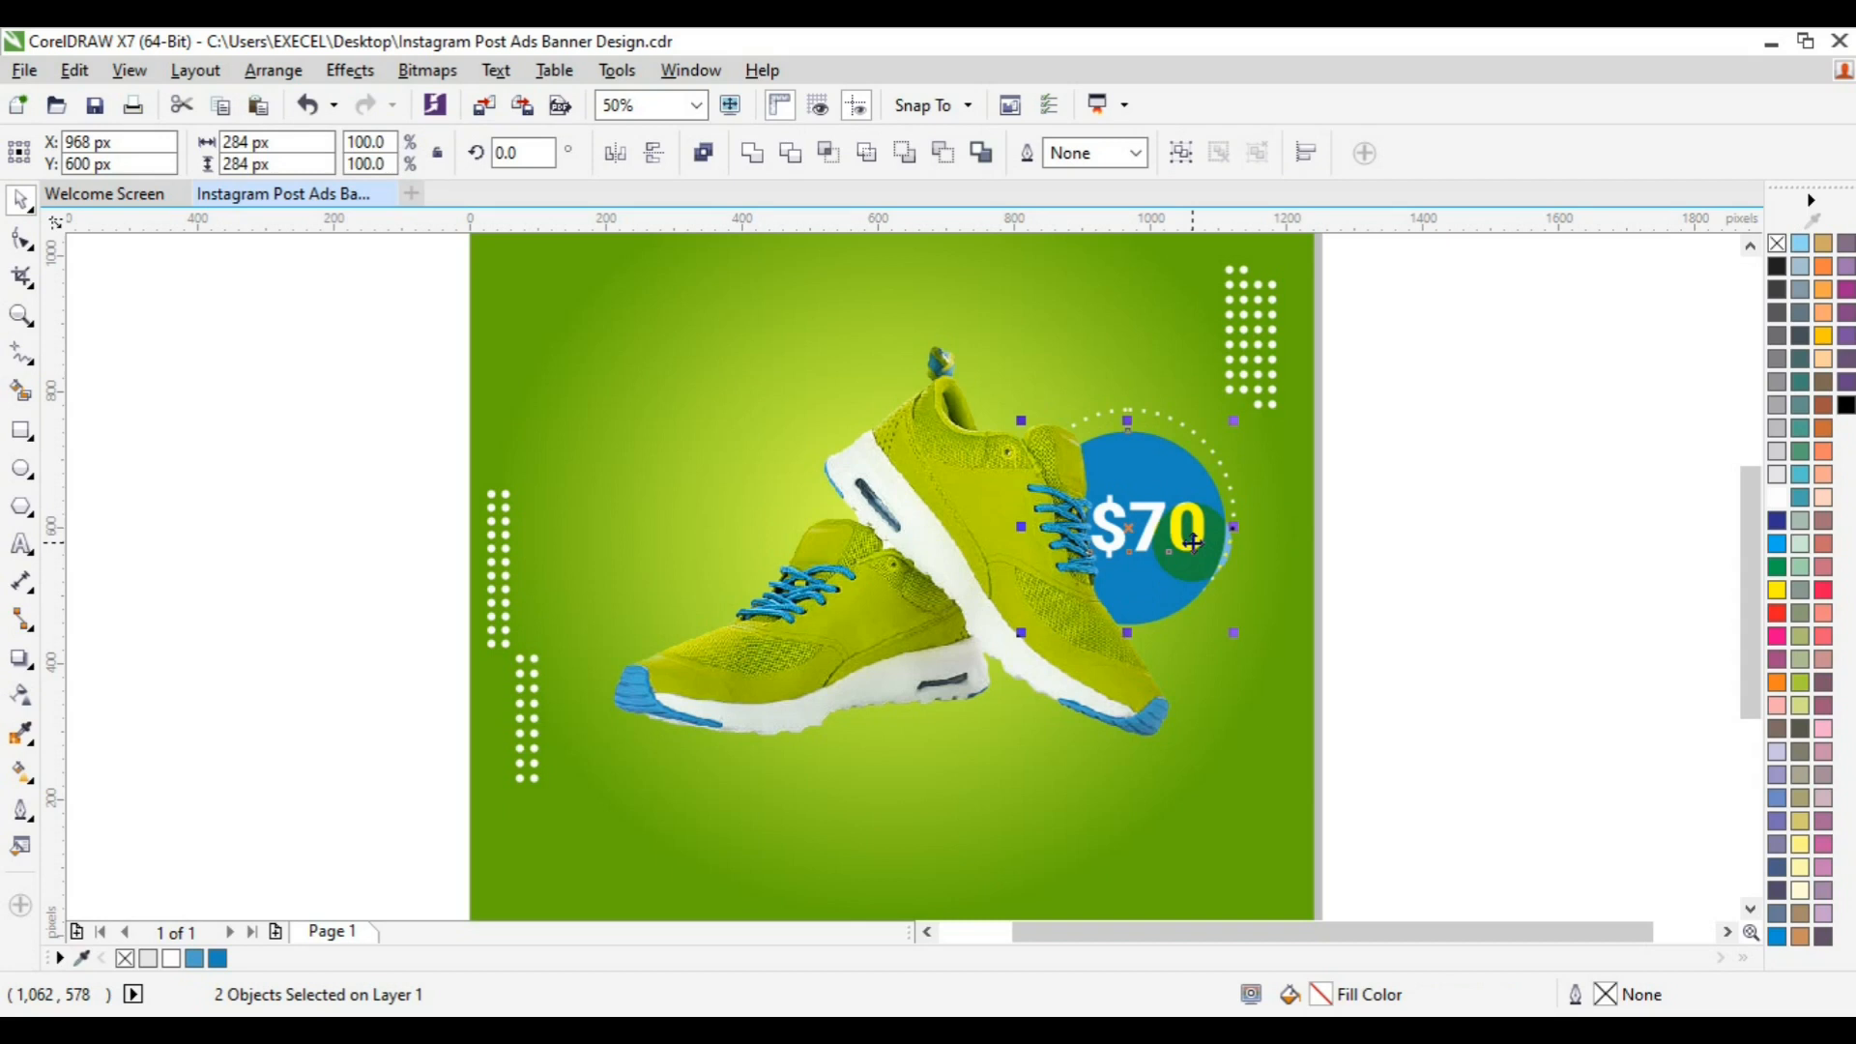
pyautogui.hotkey('ctrl', 'g')
pyautogui.keyDown('shift'); pyautogui.click(1228, 478); pyautogui.keyUp('shift')
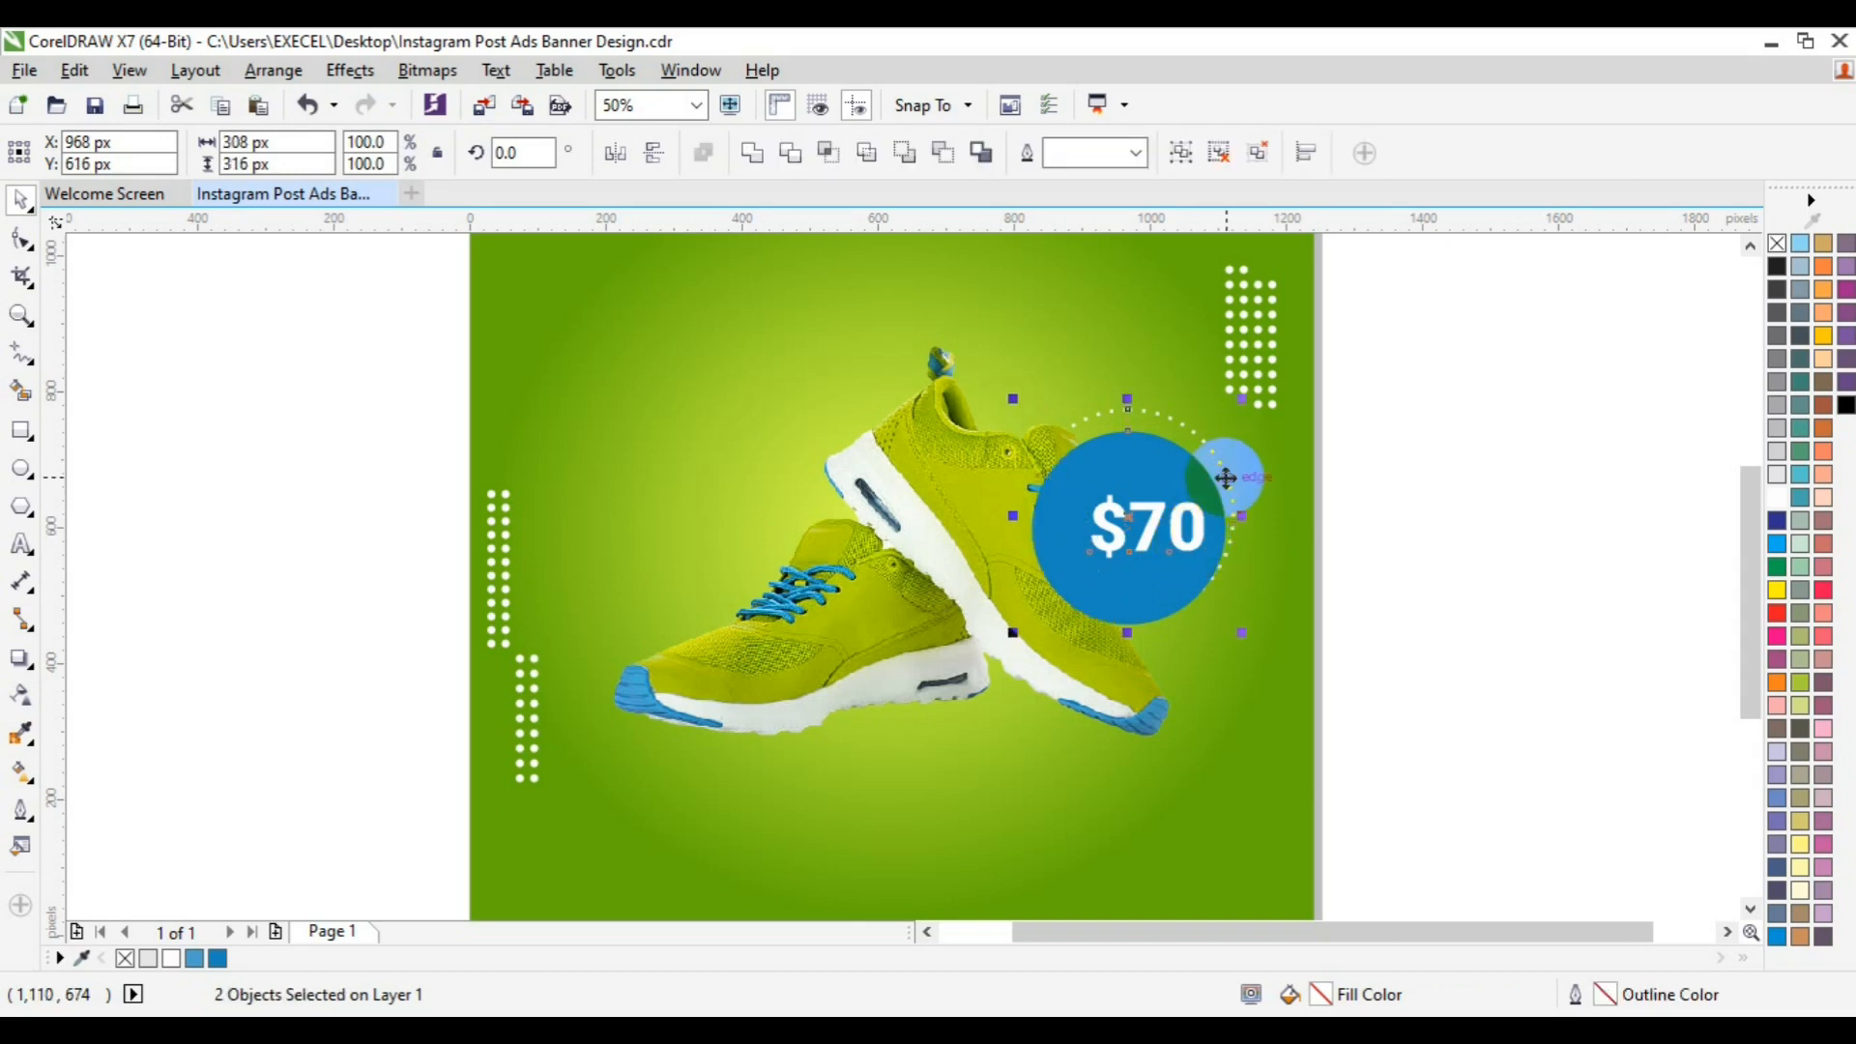
# Step: Bring the shoe image to the front of the page, above the blue price circle
pyautogui.click(1034, 588)
pyautogui.rightClick(1036, 589)
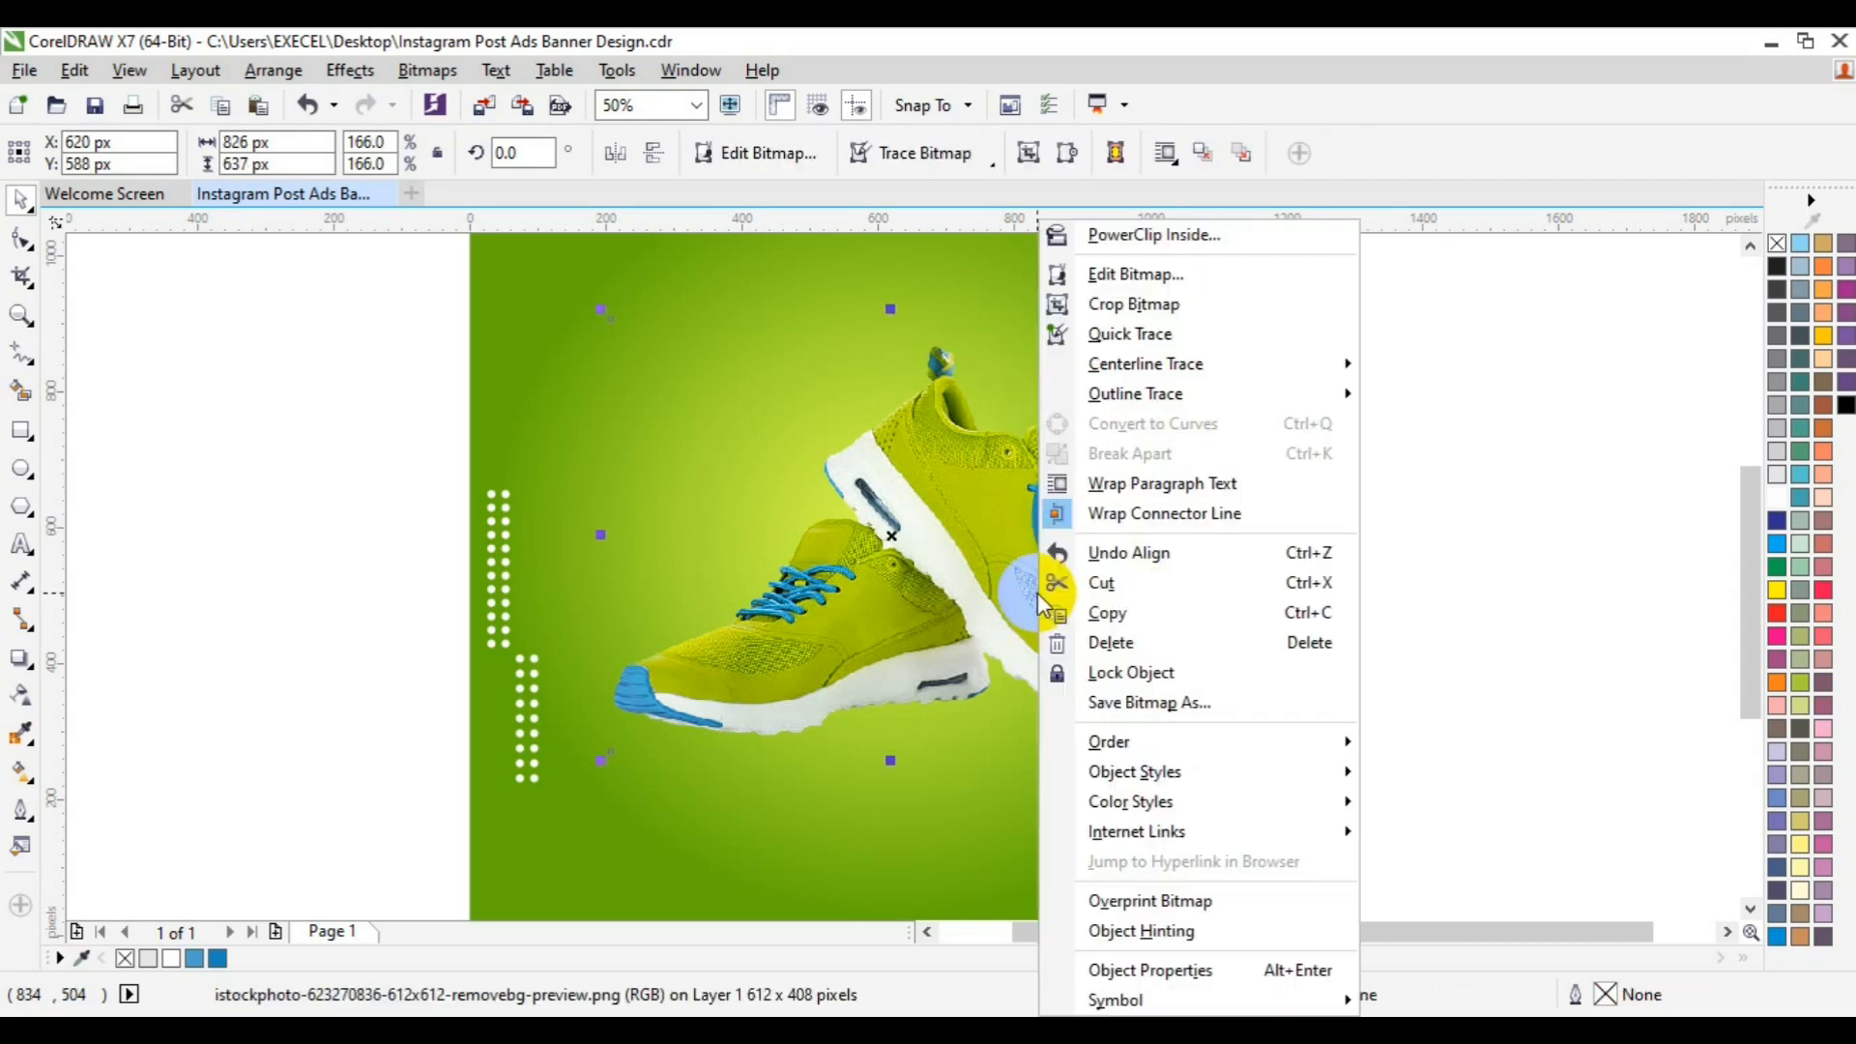
pyautogui.moveTo(1305, 741)
pyautogui.click(1448, 730)
pyautogui.click(1448, 730)
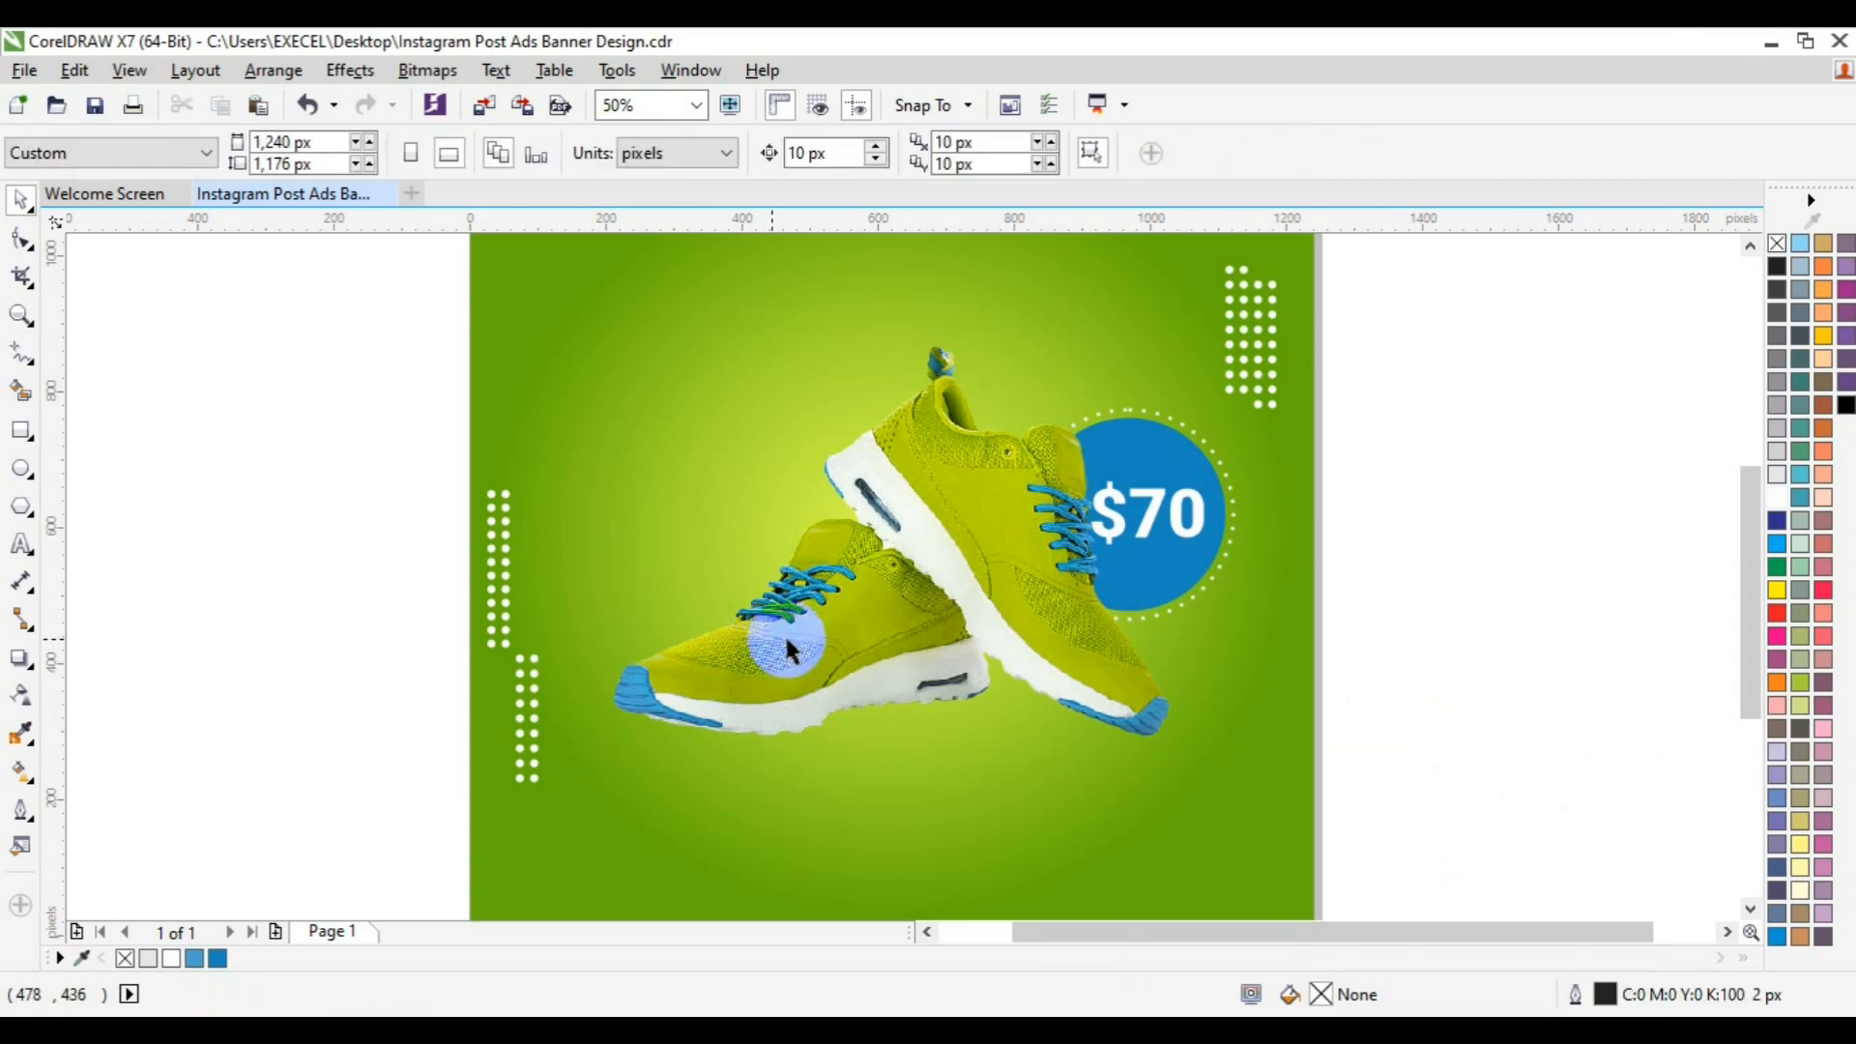
# Step: Ungroup the $70 text from the blue circle
pyautogui.click(1075, 520)
pyautogui.click(1199, 510)
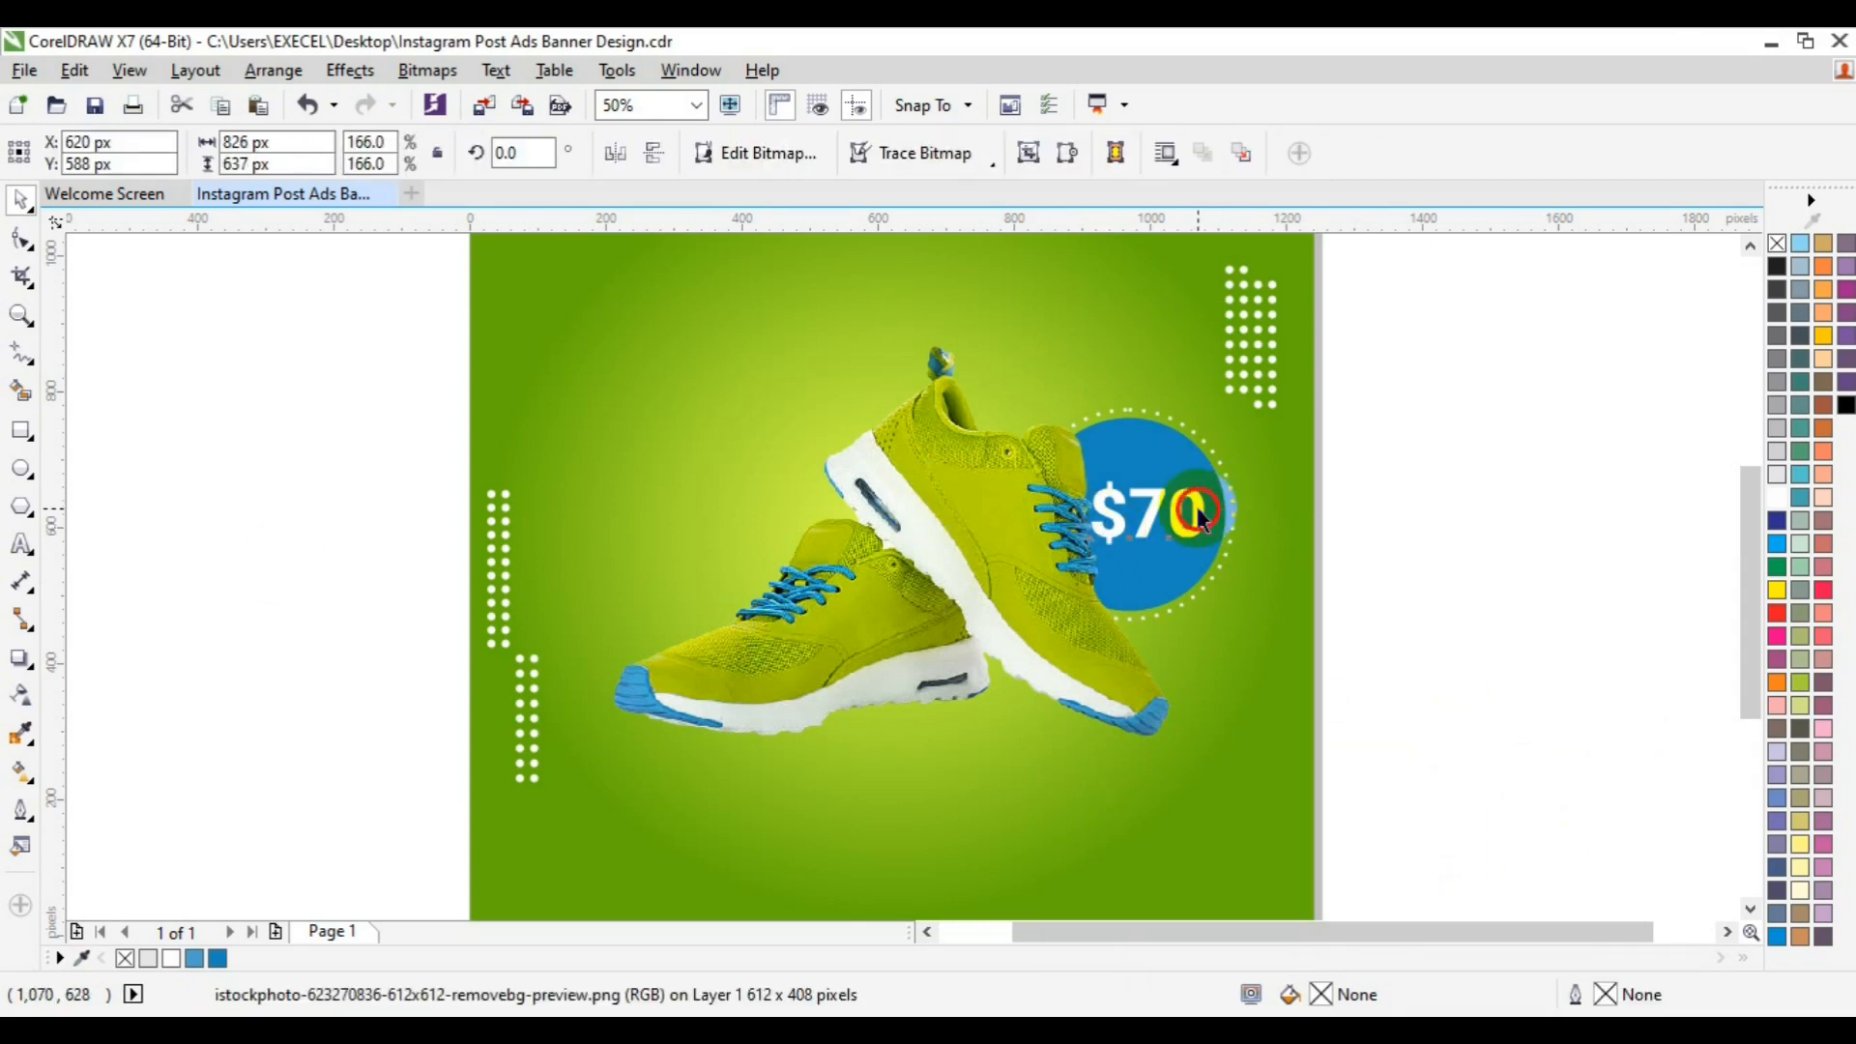
pyautogui.moveTo(1199, 511); pyautogui.dragTo(1197, 537)
pyautogui.click(1427, 474)
pyautogui.click(1193, 536)
pyautogui.click(852, 153)
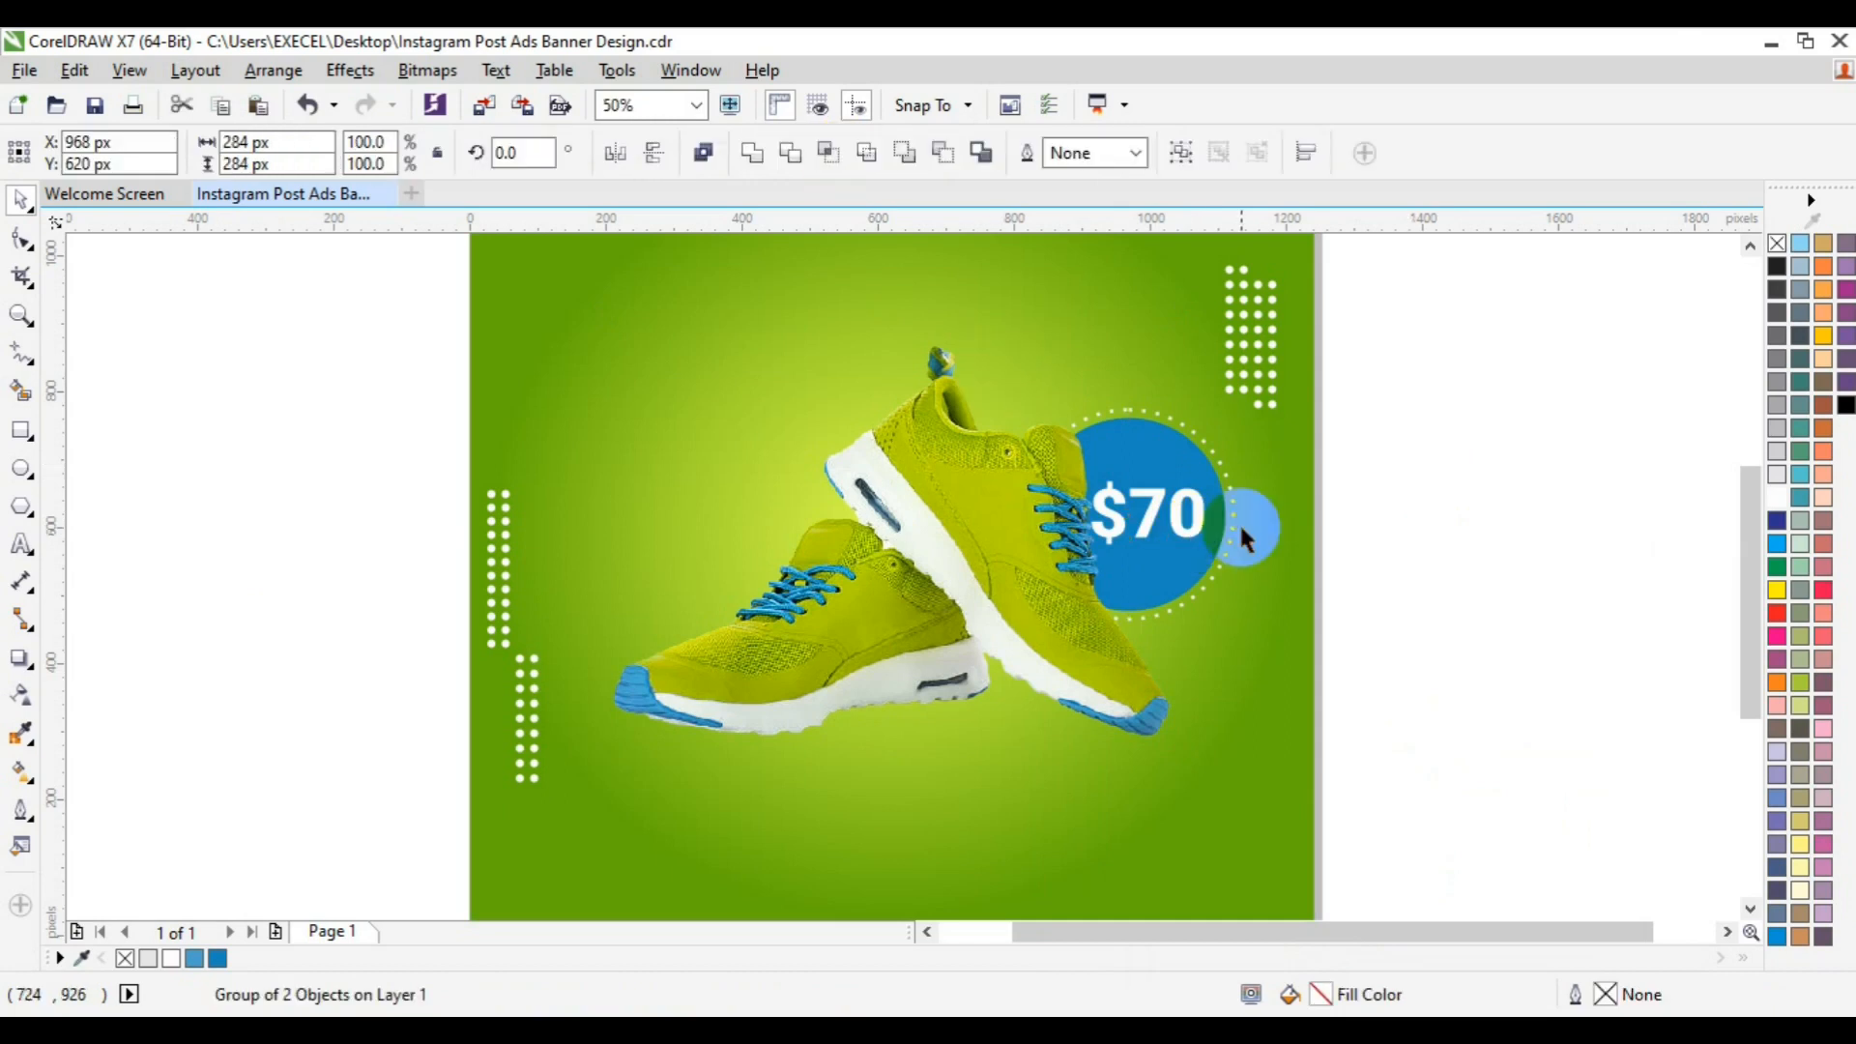
# Step: Duplicate the $70 text and replace the copy's wording with "ONLY"
pyautogui.click(1238, 520)
pyautogui.click(1197, 516)
pyautogui.click(21, 545)
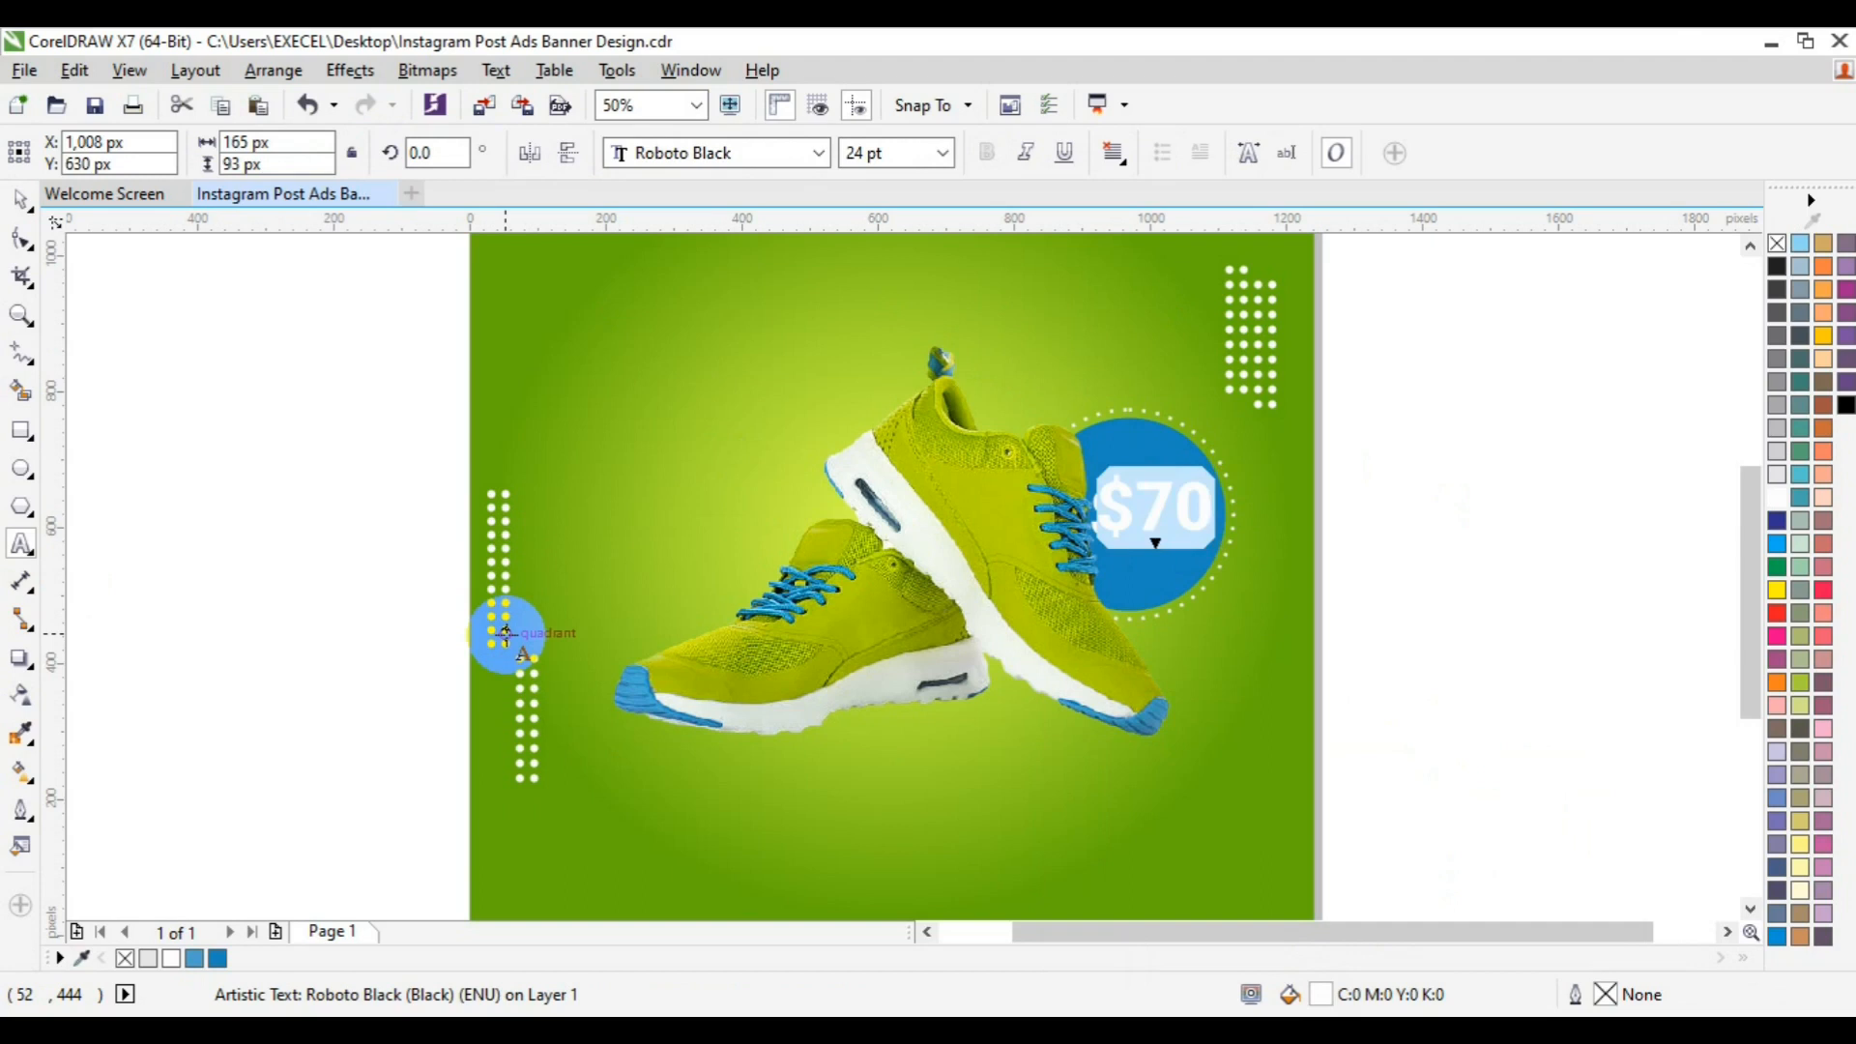
pyautogui.write('ONLY')
# Step: Set the ONLY text to Roboto Light and reduce its font size
pyautogui.click(818, 155)
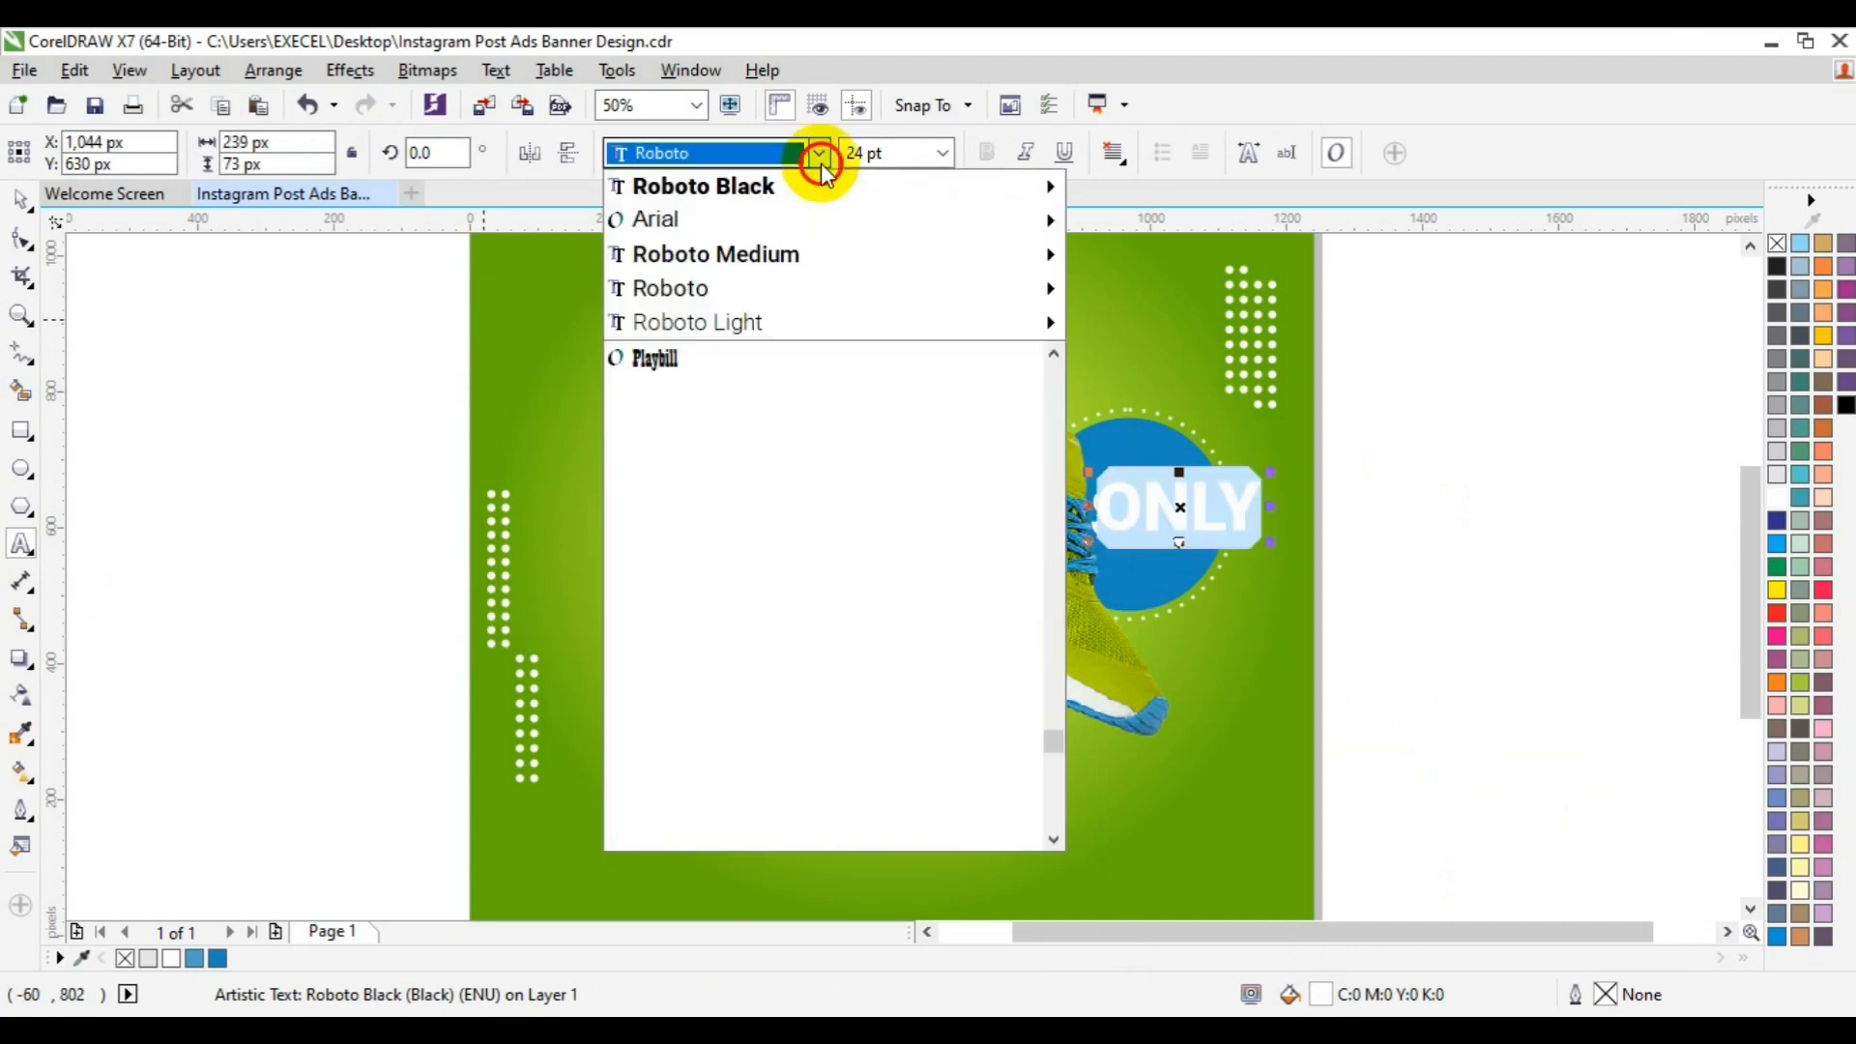
pyautogui.moveTo(781, 189)
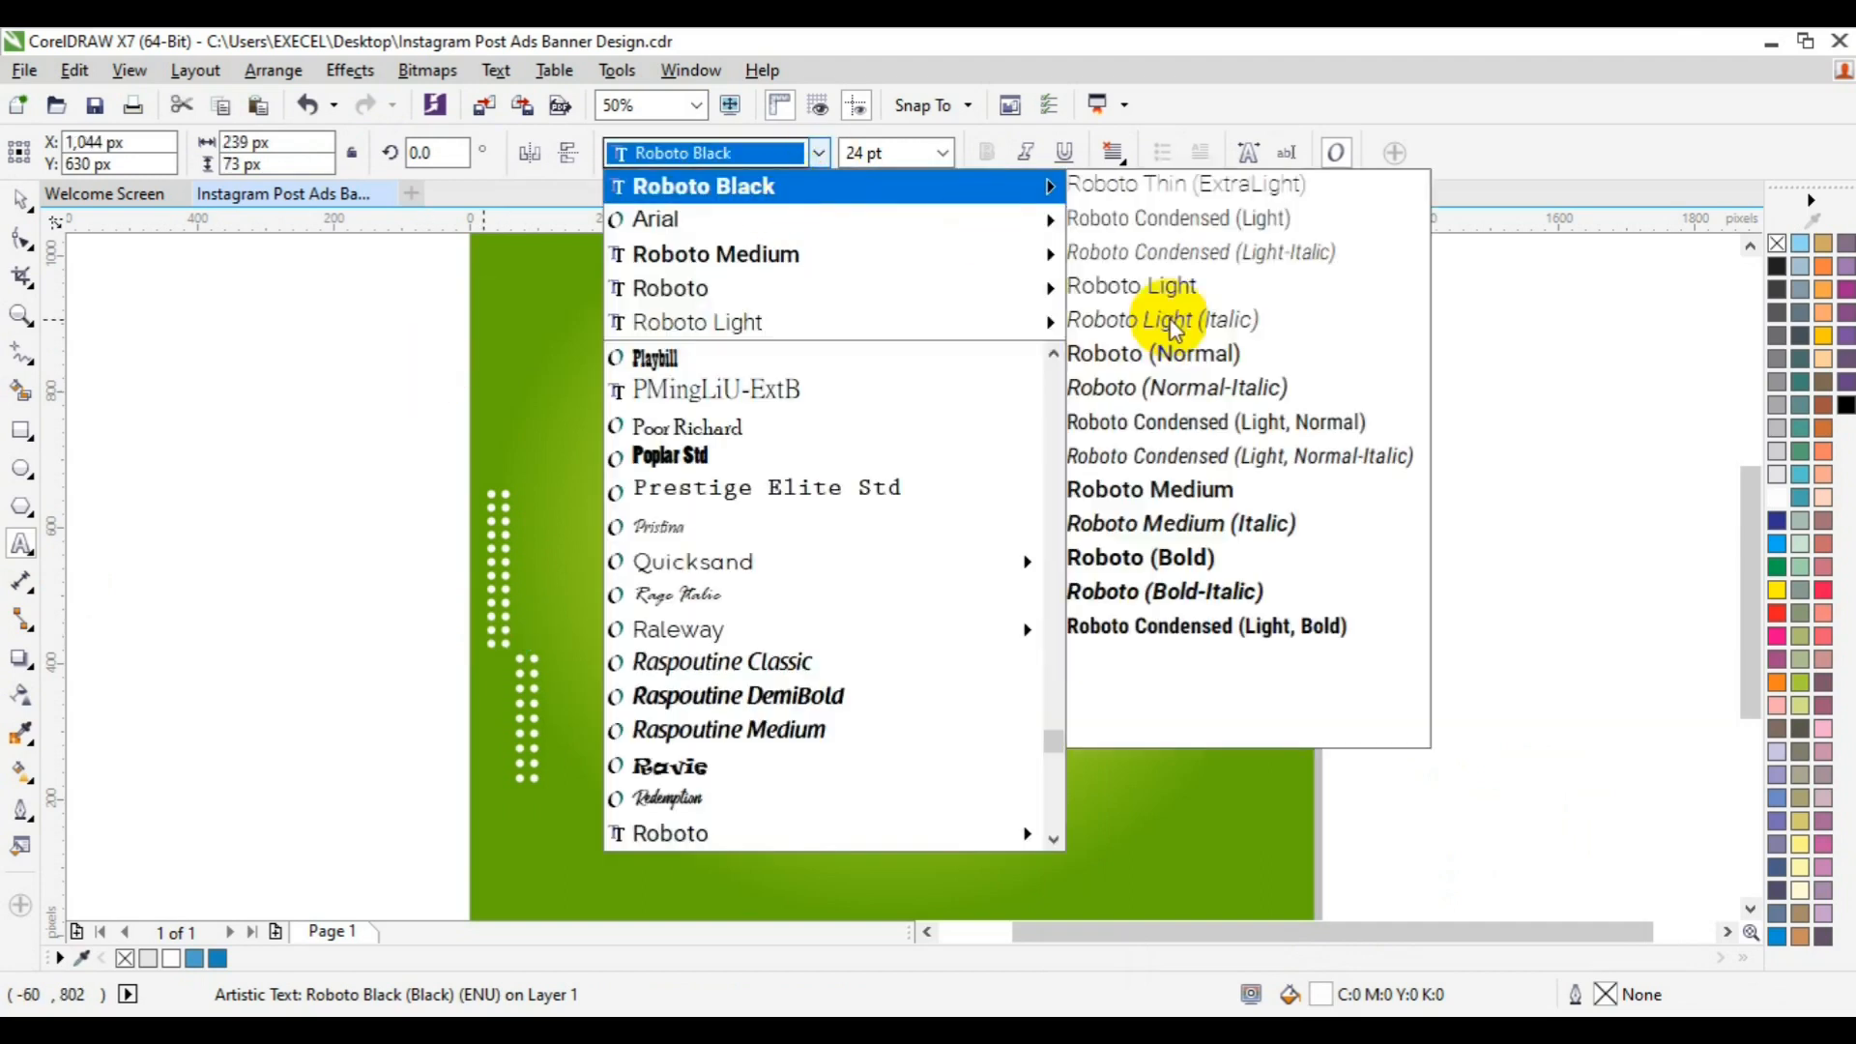
pyautogui.click(1168, 286)
pyautogui.click(945, 153)
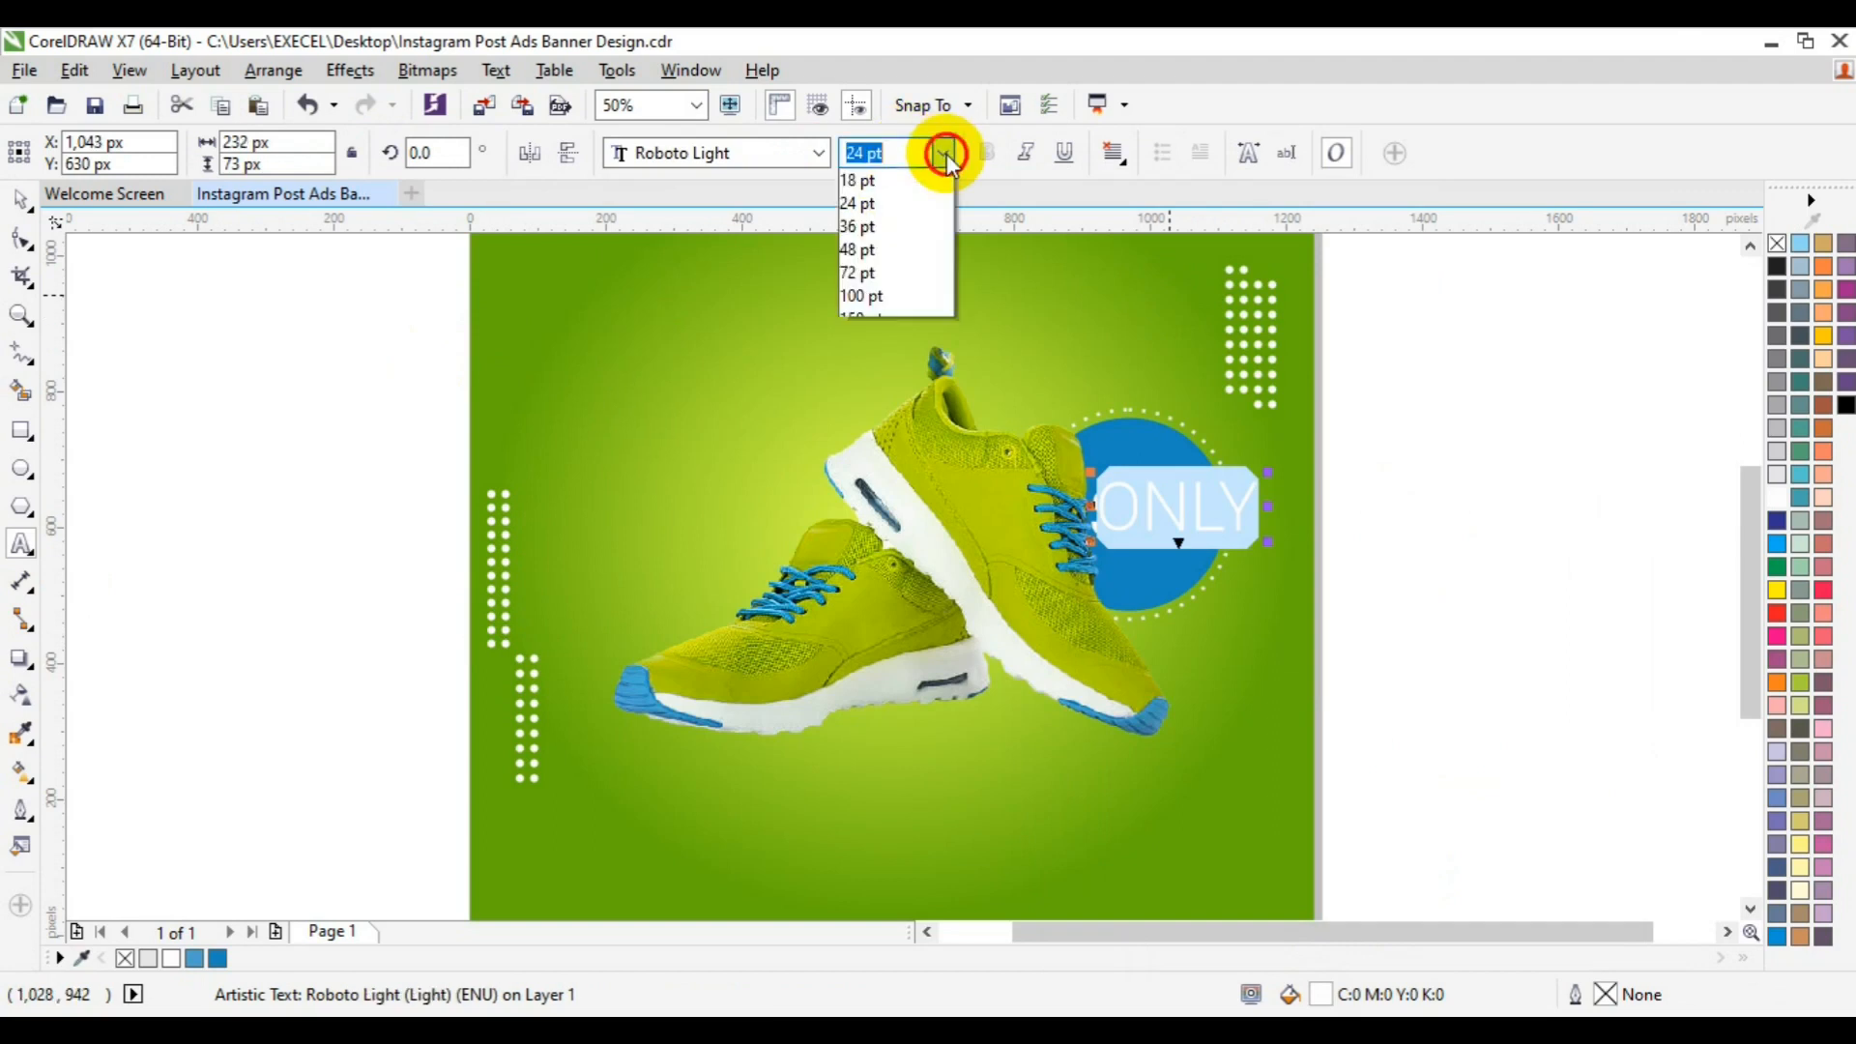
pyautogui.click(882, 337)
# Step: Group the ONLY text, placed above $70, with the price and centre the group on the blue circle
pyautogui.moveTo(1002, 478); pyautogui.dragTo(1206, 527)
pyautogui.press('e')
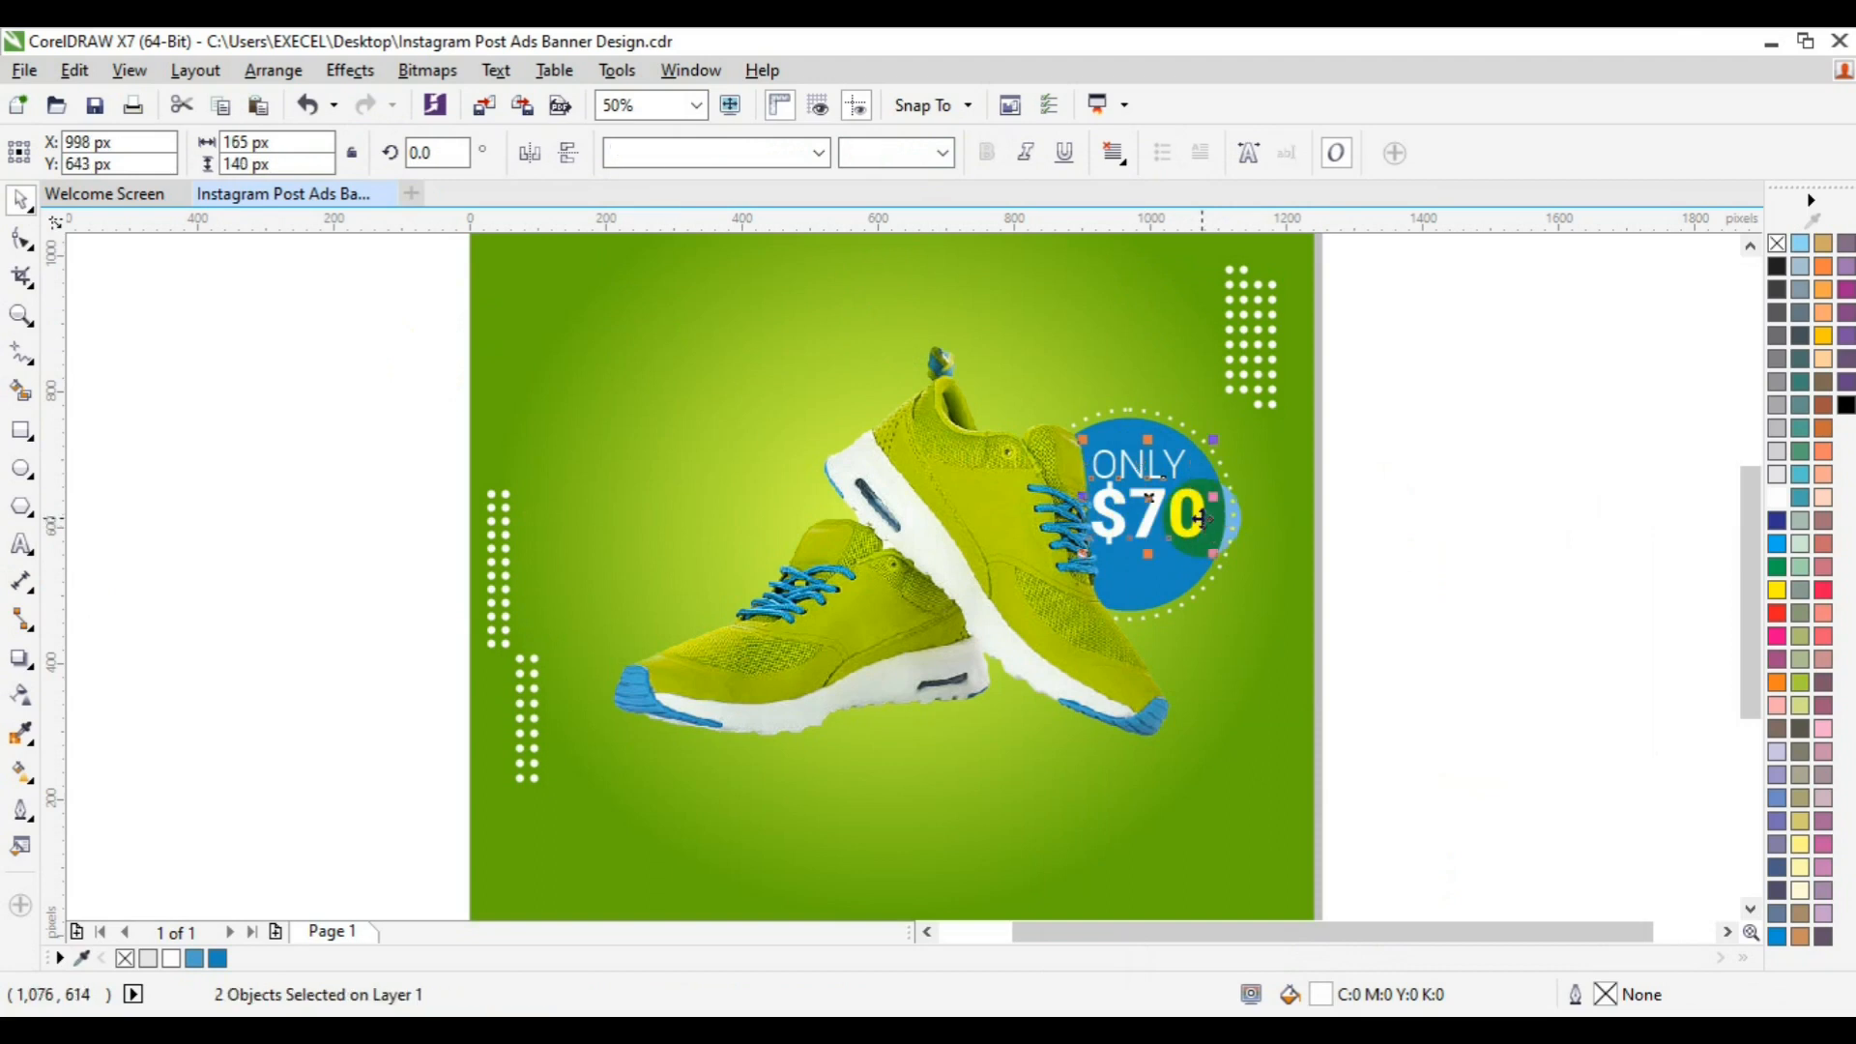
pyautogui.hotkey('ctrl', 'z')
pyautogui.hotkey('ctrl', 'g')
pyautogui.keyDown('shift'); pyautogui.click(1223, 542); pyautogui.keyUp('shift')
pyautogui.press('e')
pyautogui.press('c')
# Step: Nudge the ONLY $70 text group to the right so it clears the shoe's edge
pyautogui.click(1188, 541)
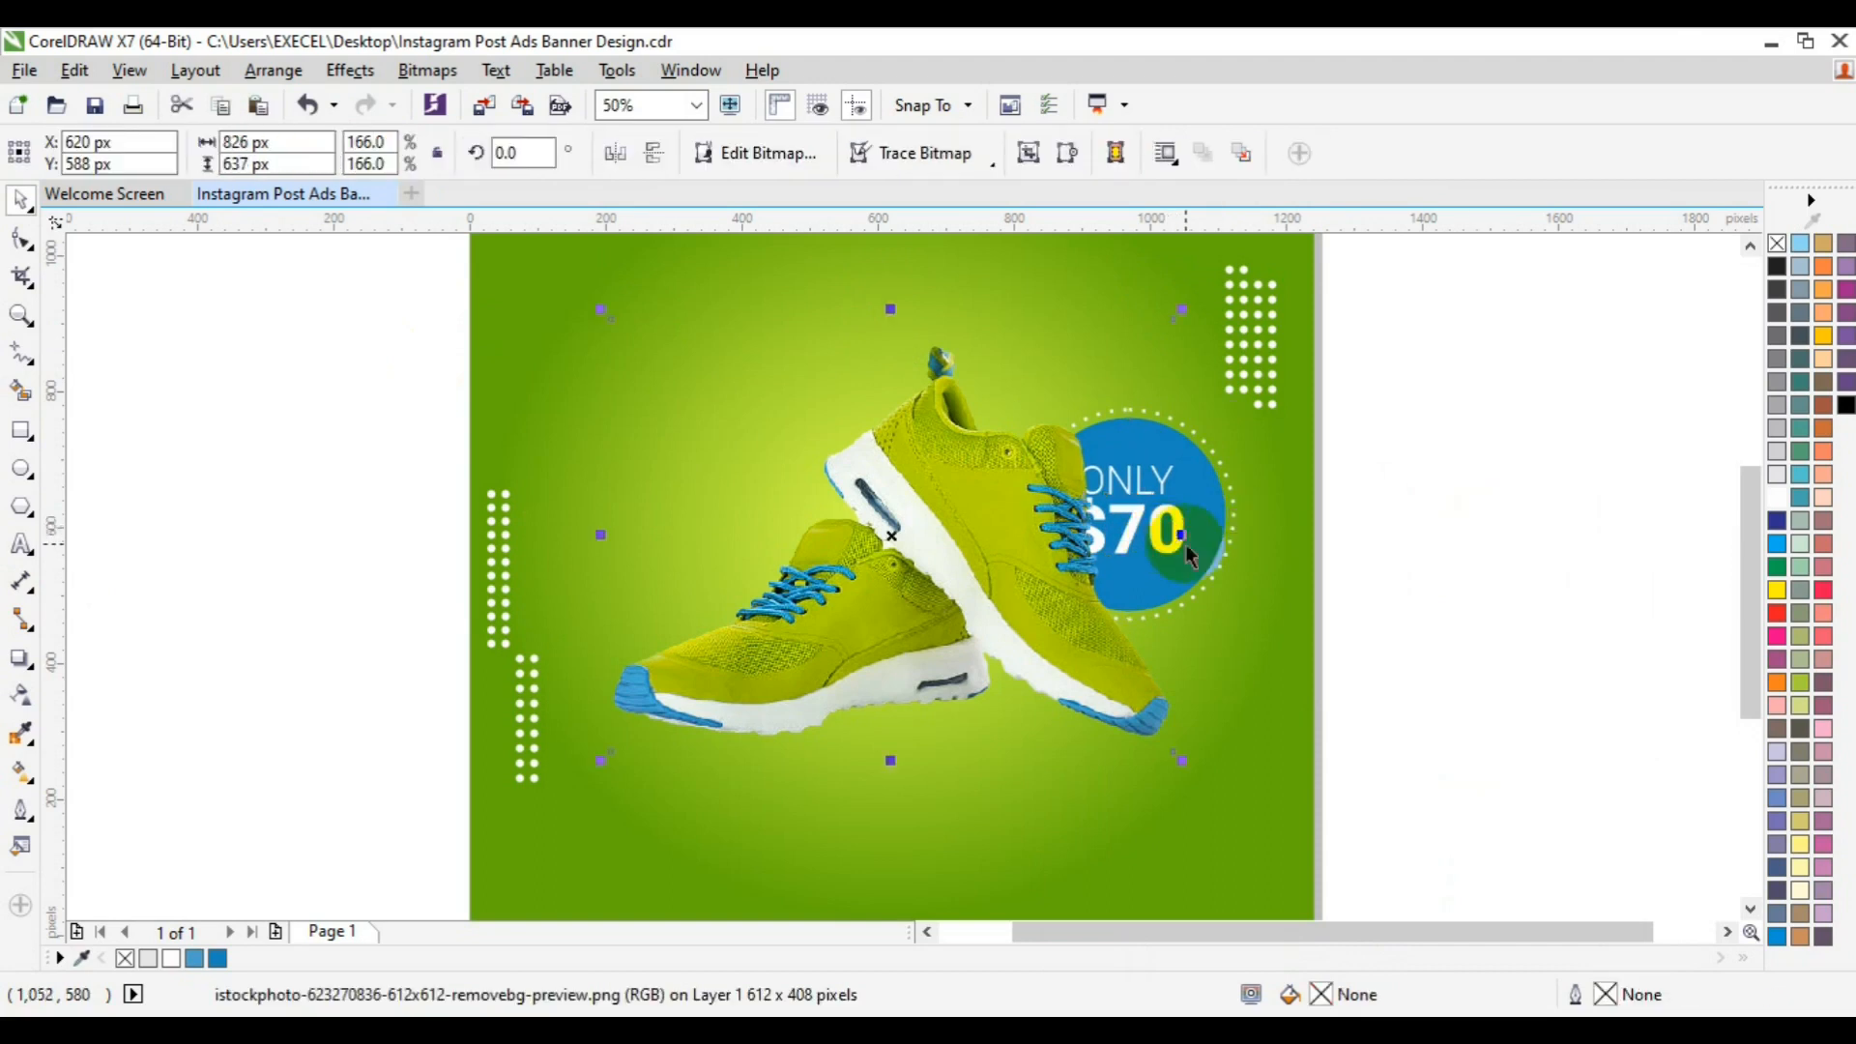
pyautogui.click(1506, 489)
pyautogui.click(1180, 458)
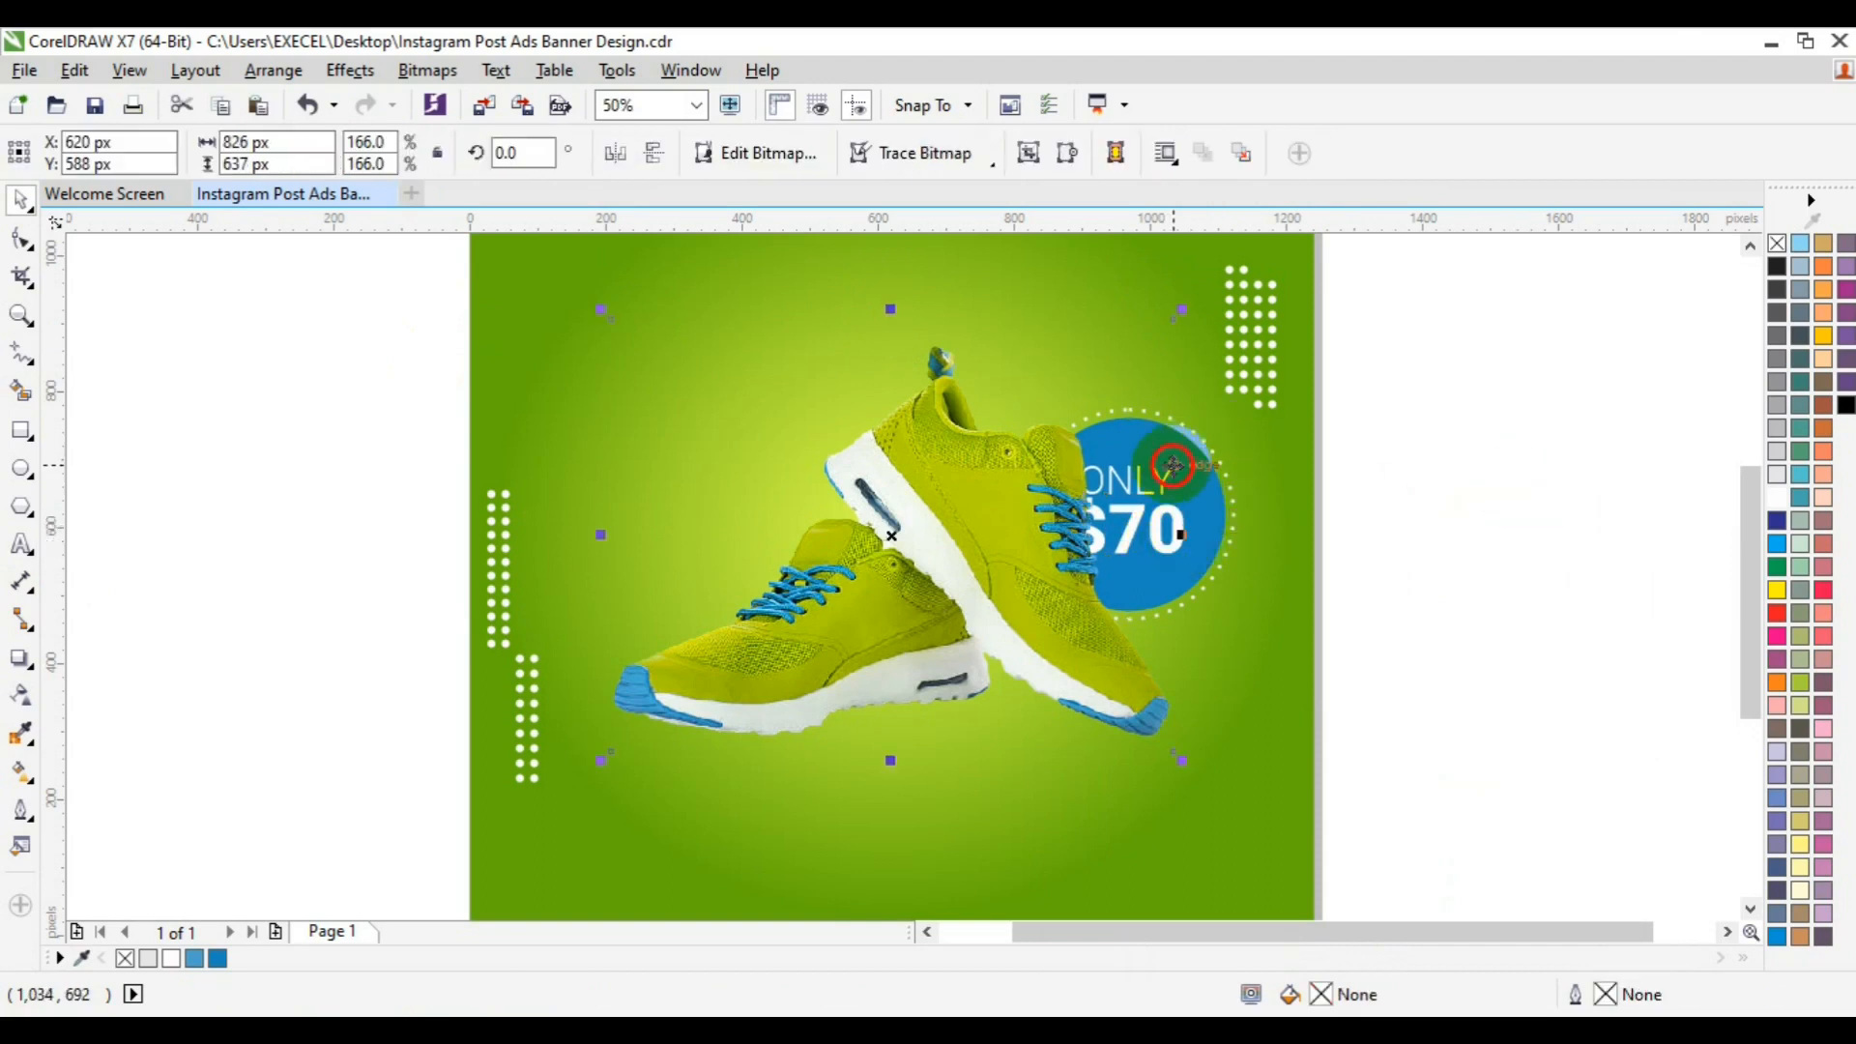
pyautogui.keyDown('alt'); pyautogui.click(1186, 515); pyautogui.keyUp('alt')
pyautogui.press('Right')
pyautogui.press('Right')
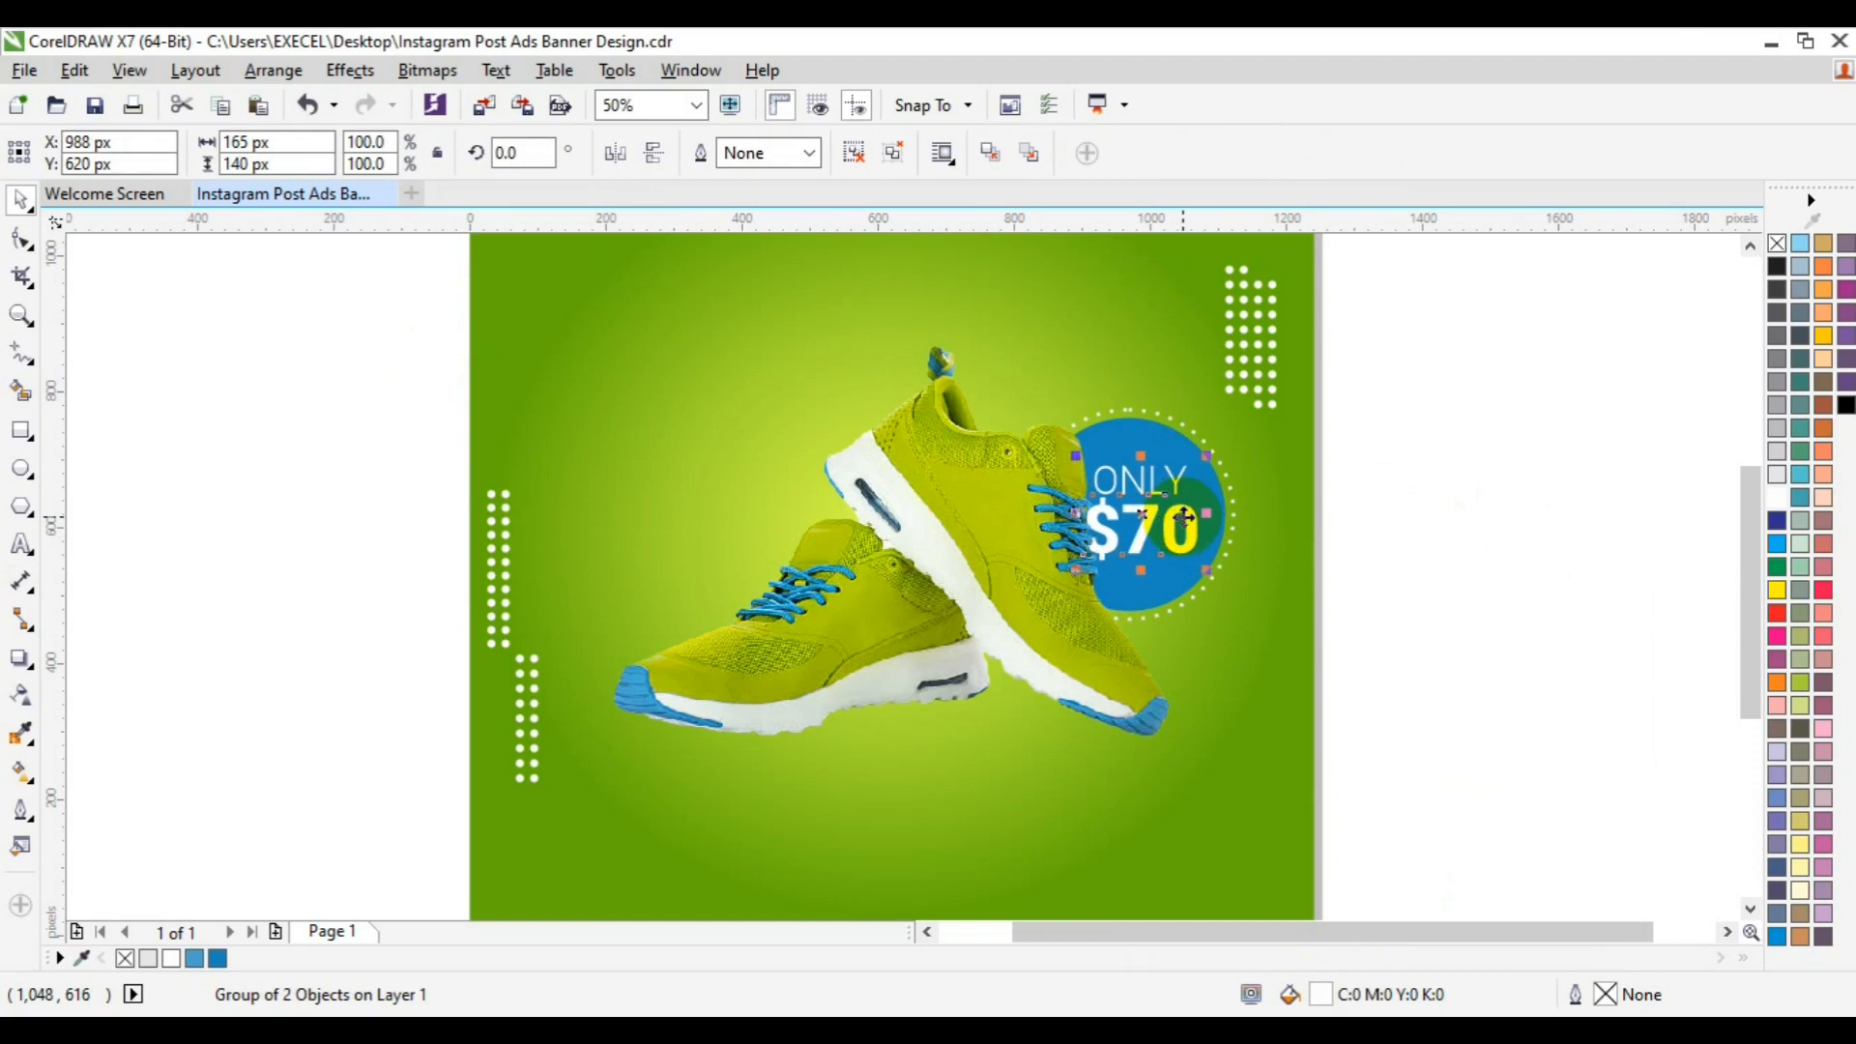
# Step: Scale the shoe image down slightly
pyautogui.click(1123, 608)
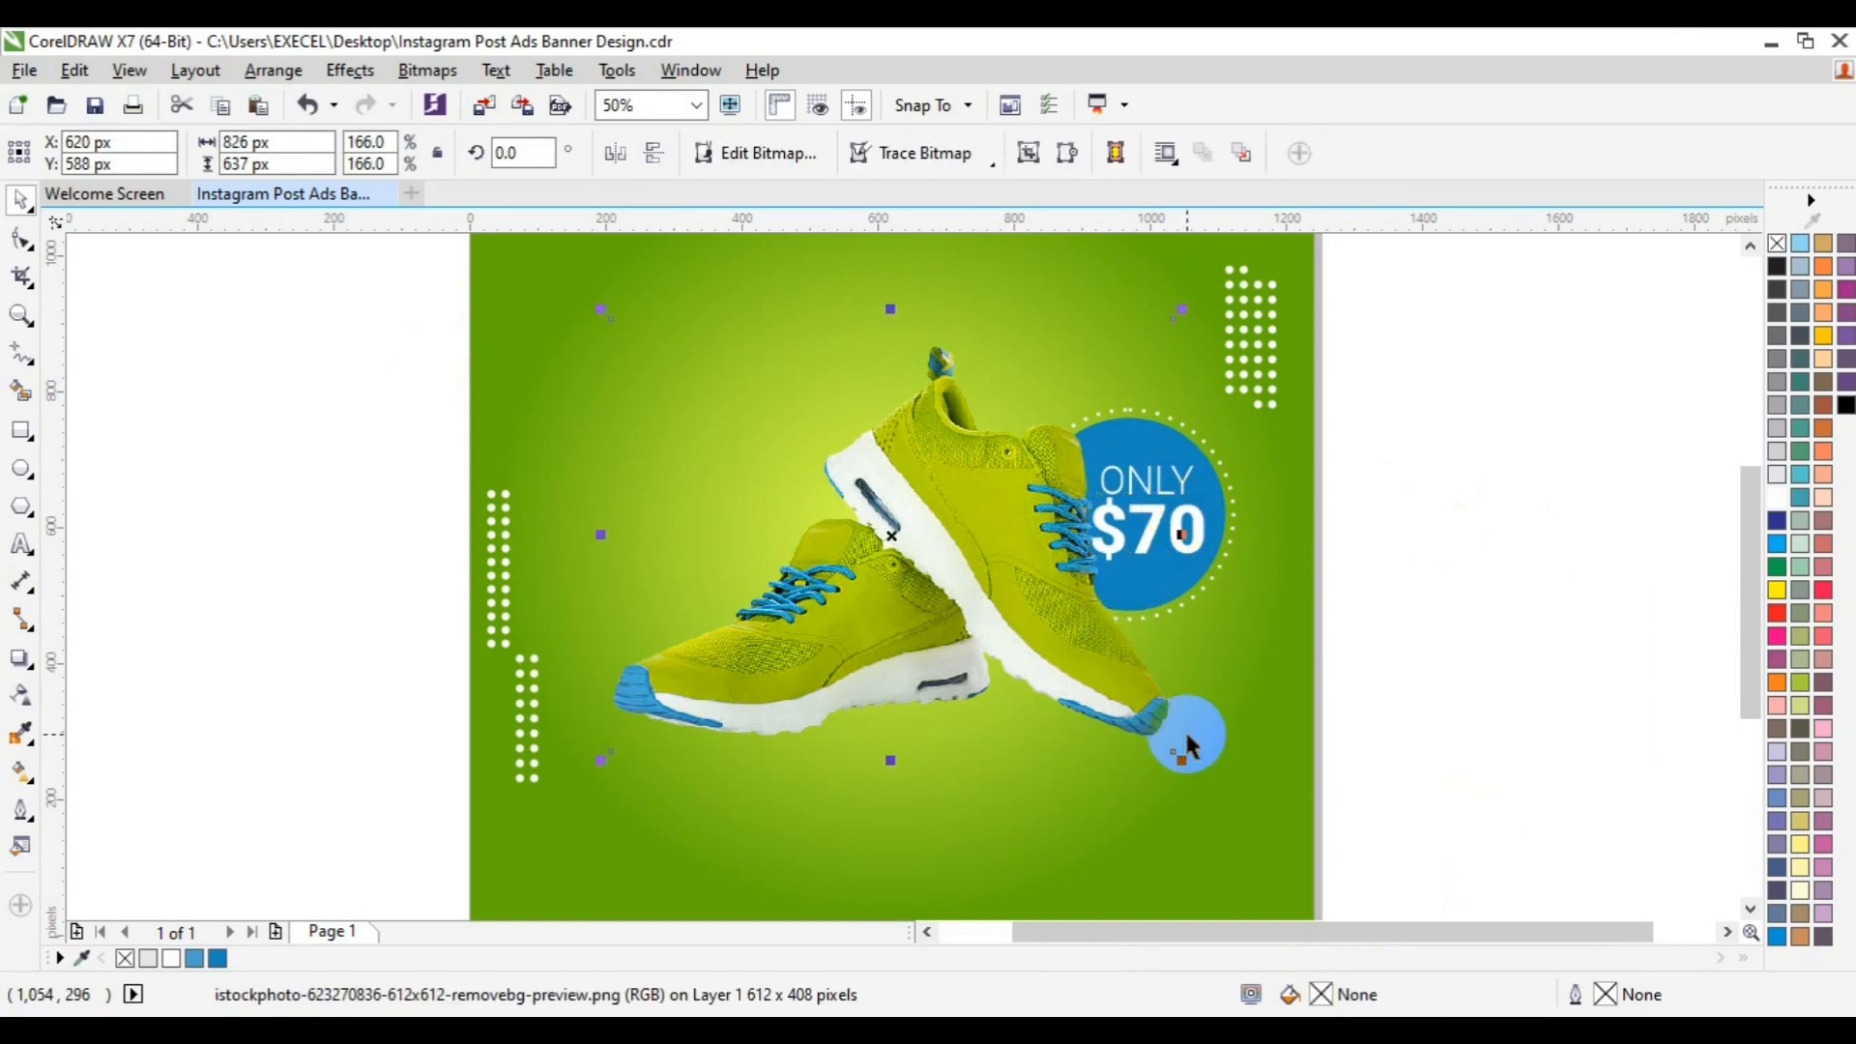
pyautogui.moveTo(1182, 756); pyautogui.dragTo(1169, 745)
pyautogui.click(207, 439)
# Step: Draw a horizontal rectangle about 540 × 100 px below the shoes near the page's lower edge
pyautogui.click(20, 317)
pyautogui.click(194, 153)
pyautogui.press('space')
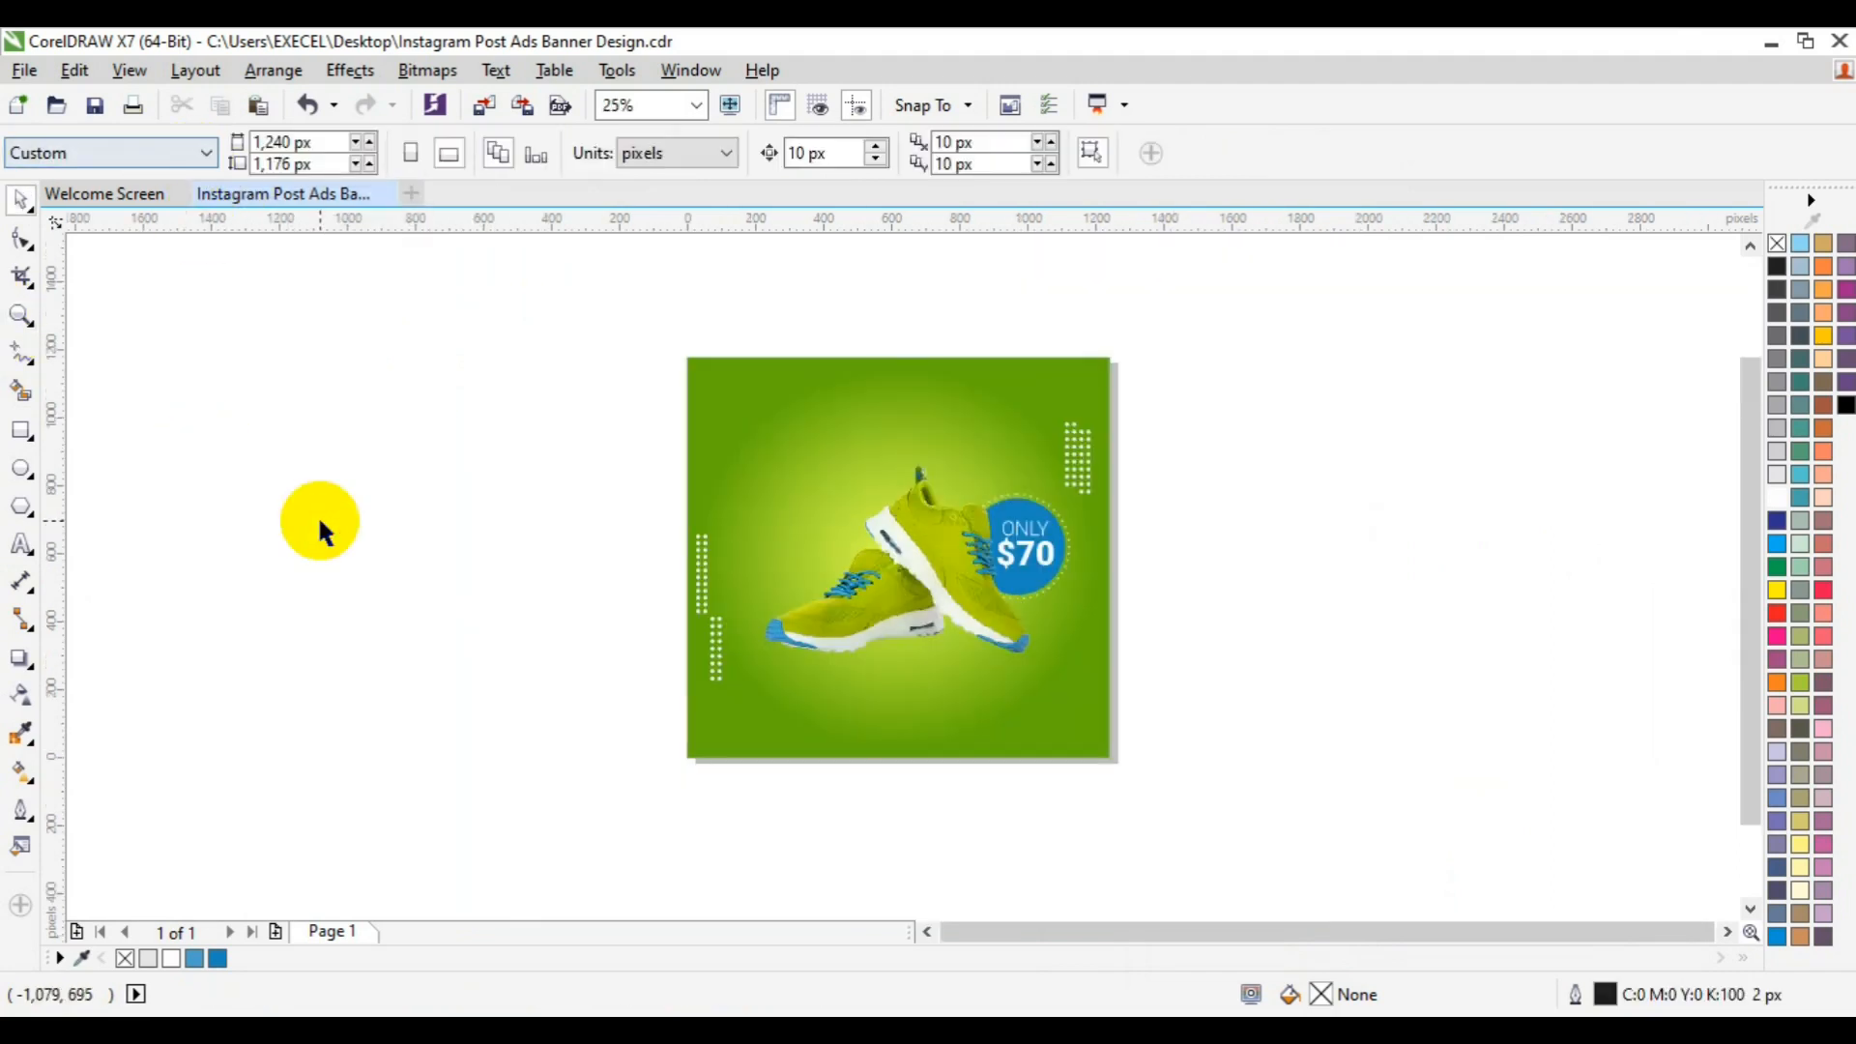
pyautogui.click(20, 431)
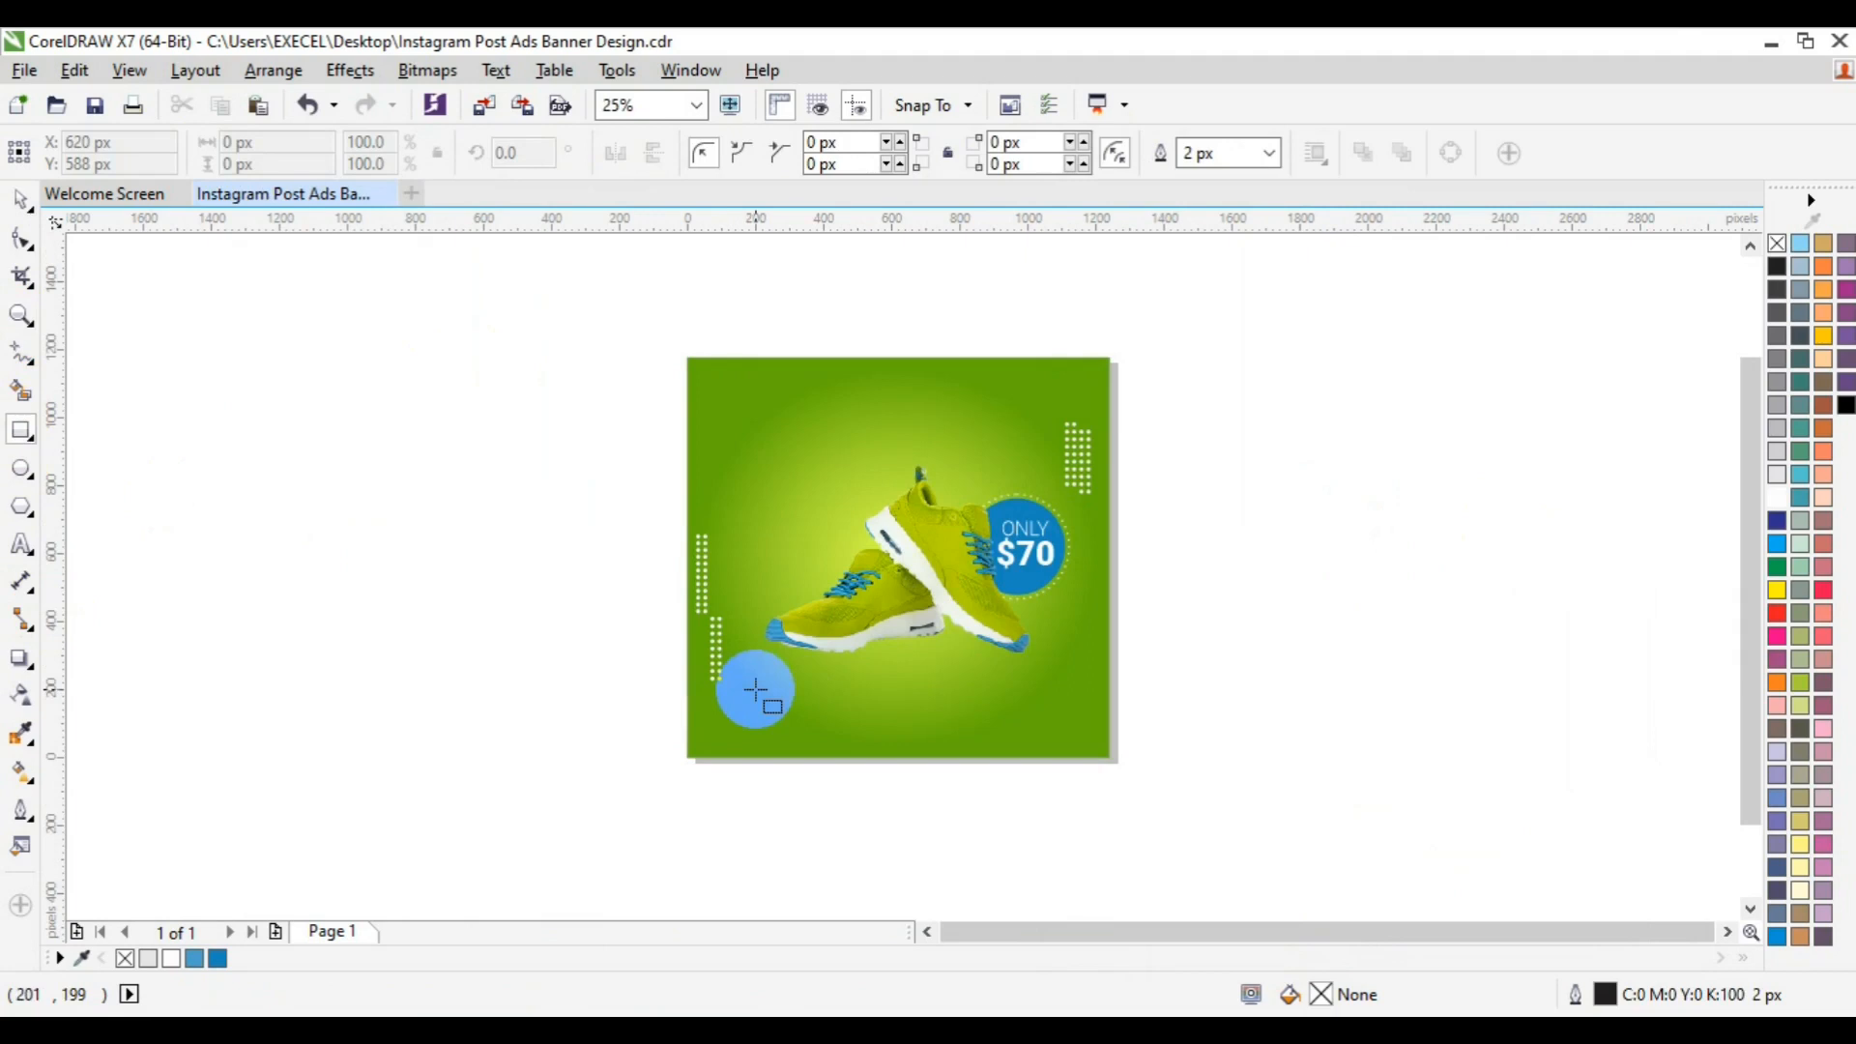
pyautogui.moveTo(752, 698); pyautogui.dragTo(936, 733)
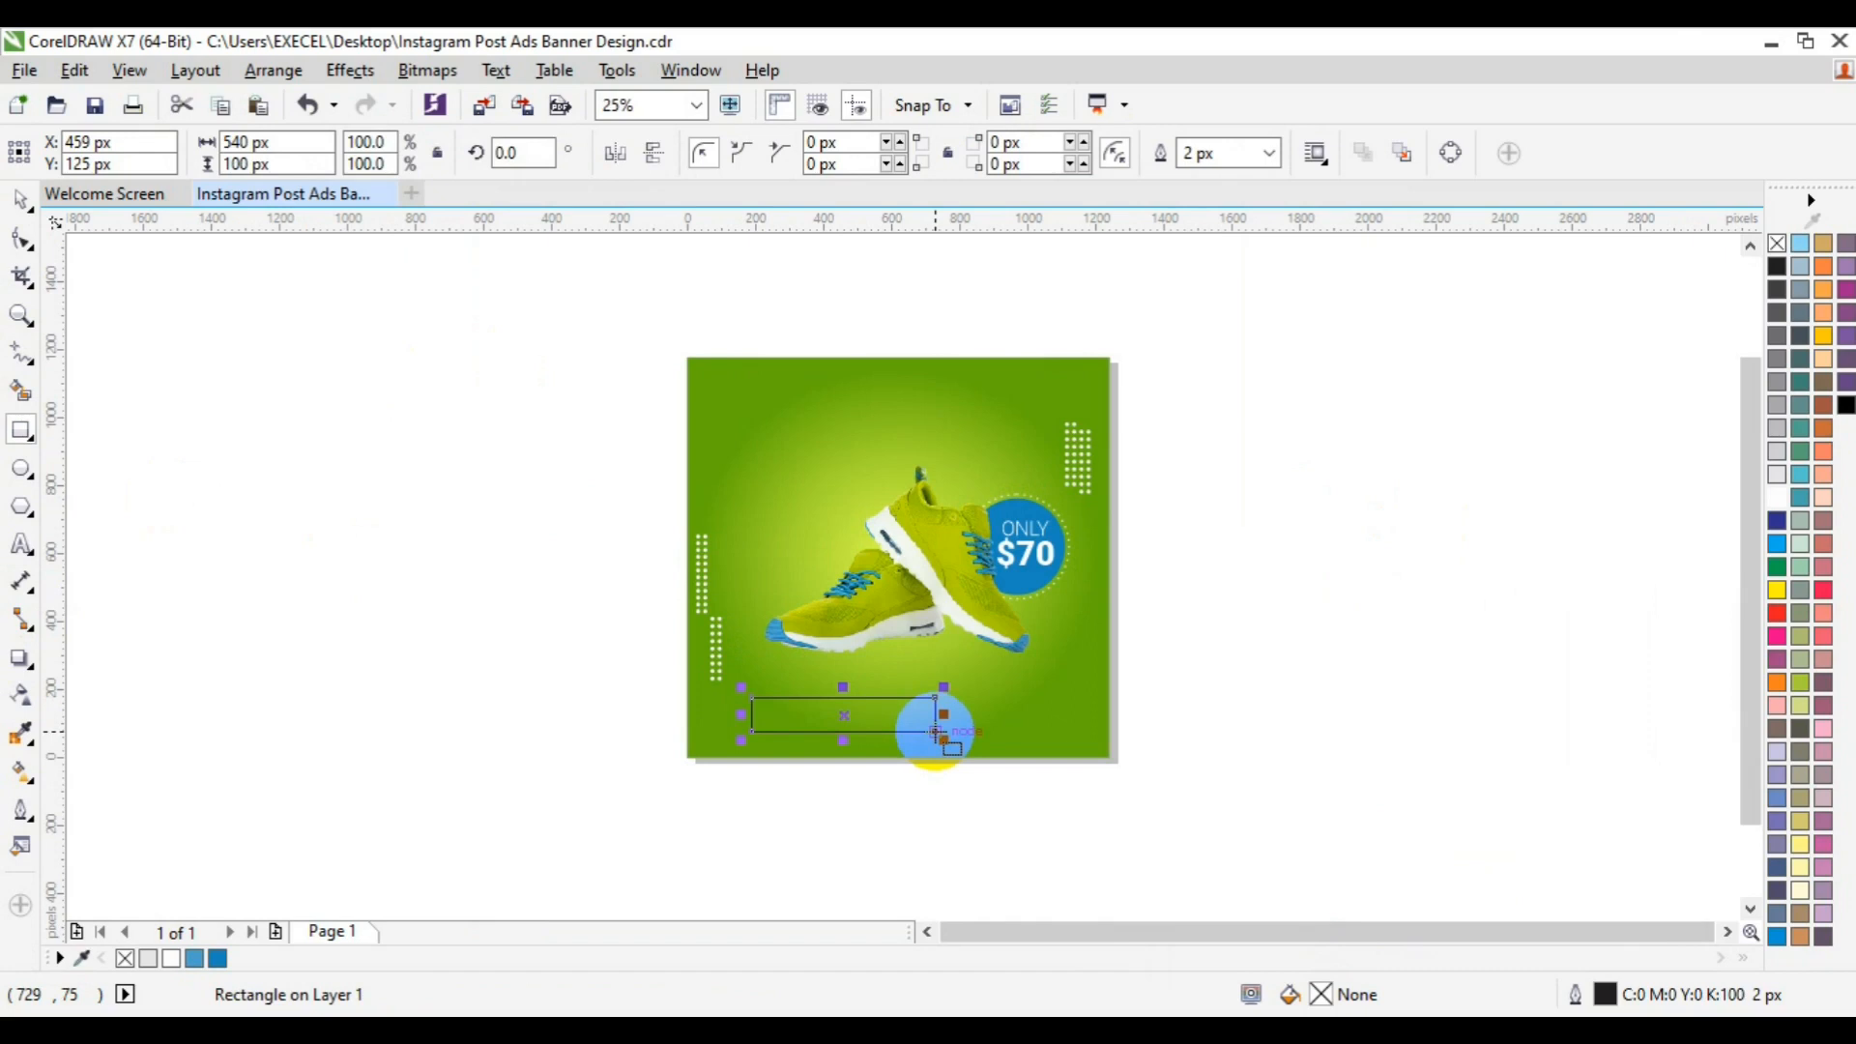
pyautogui.click(22, 317)
pyautogui.click(862, 729)
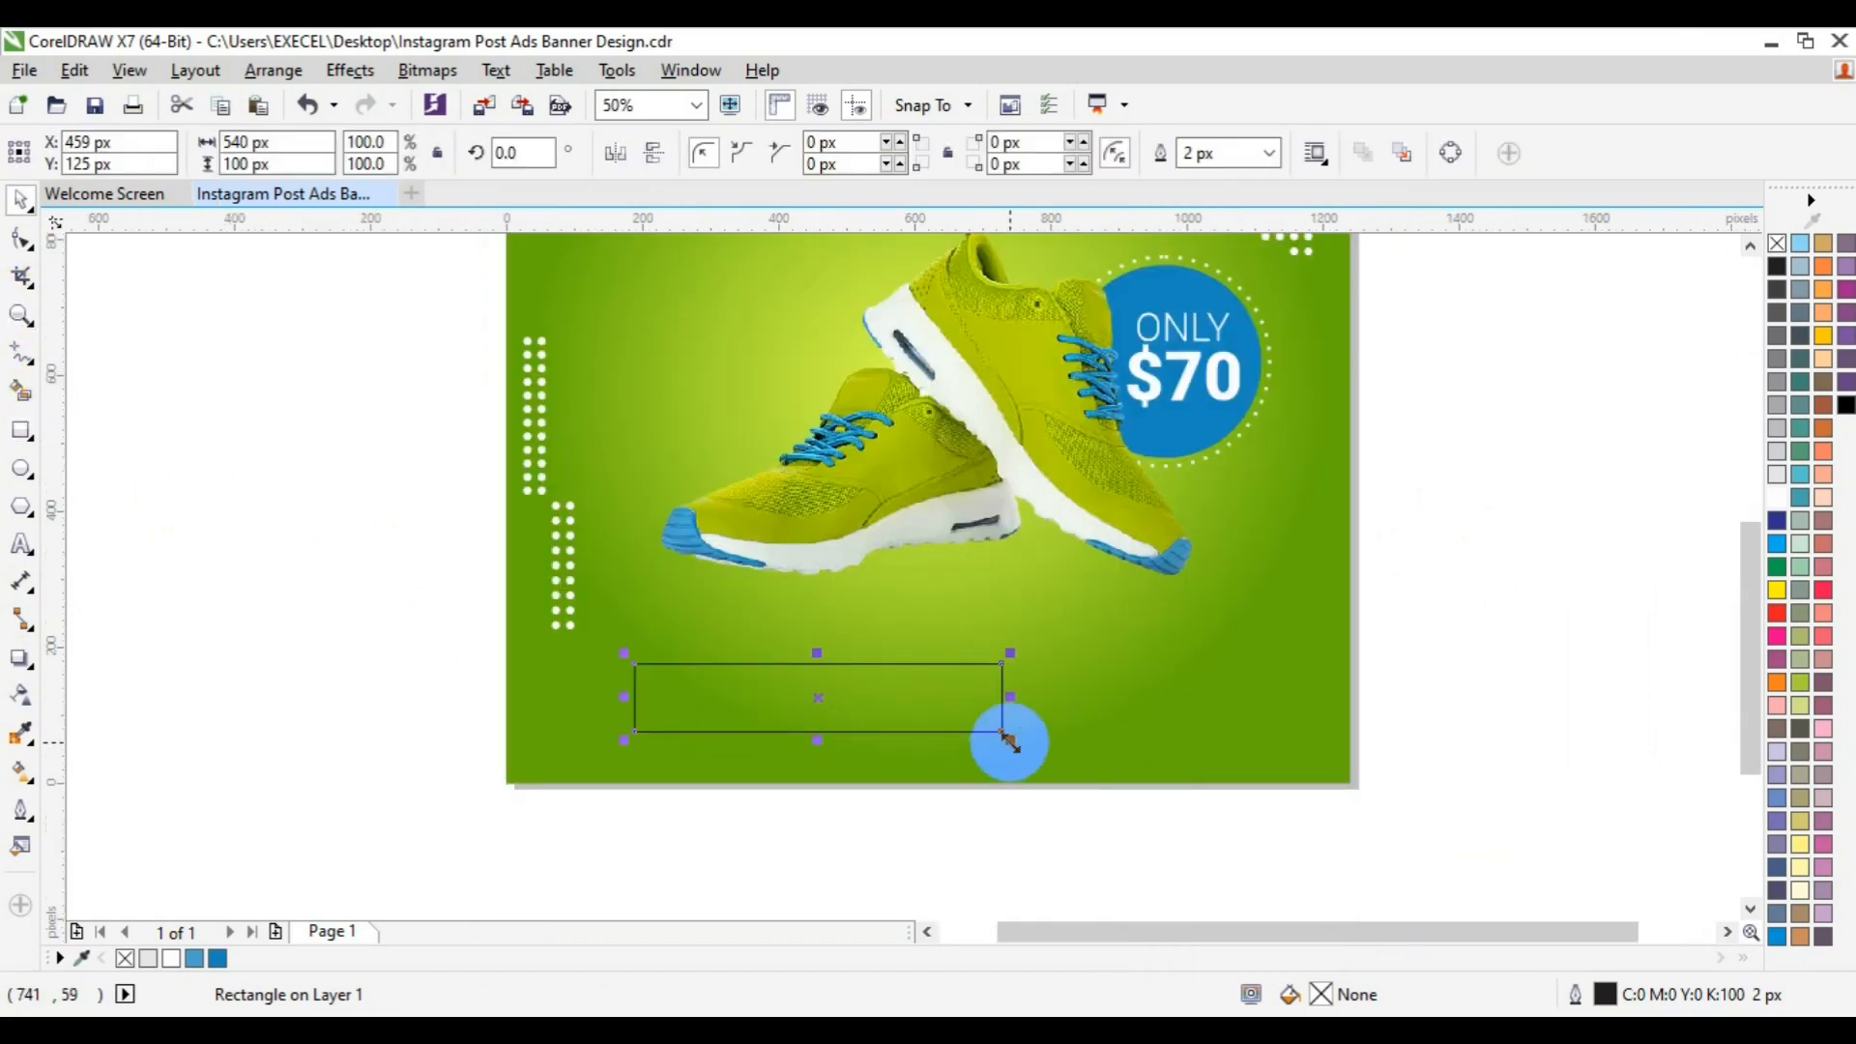
pyautogui.moveTo(1010, 741); pyautogui.dragTo(1003, 700)
pyautogui.hotkey('ctrl', 'z')
pyautogui.hotkey('ctrl', 'z')
# Step: Fill the rectangle with the price circle's blue (#1786BD) and move it to about X 423, Y 113 px
pyautogui.click(1002, 705)
pyautogui.click(217, 959)
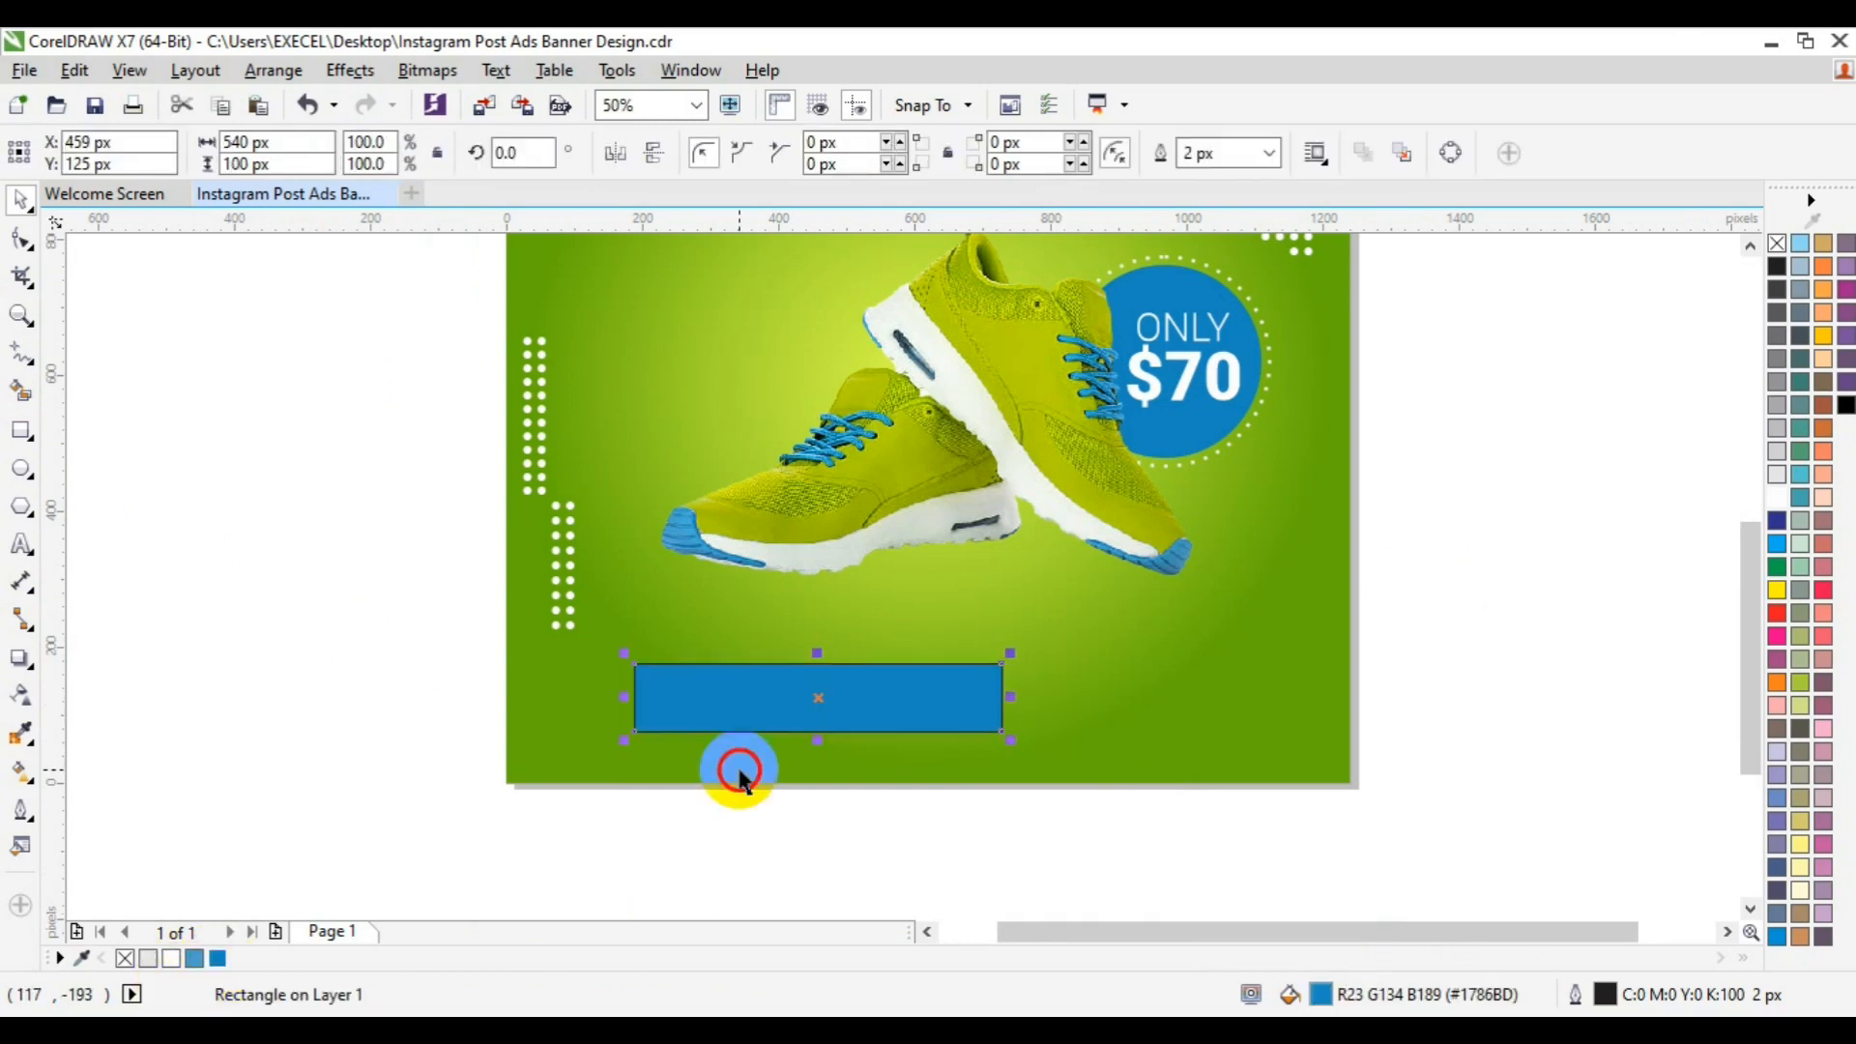
pyautogui.moveTo(820, 698); pyautogui.dragTo(795, 707)
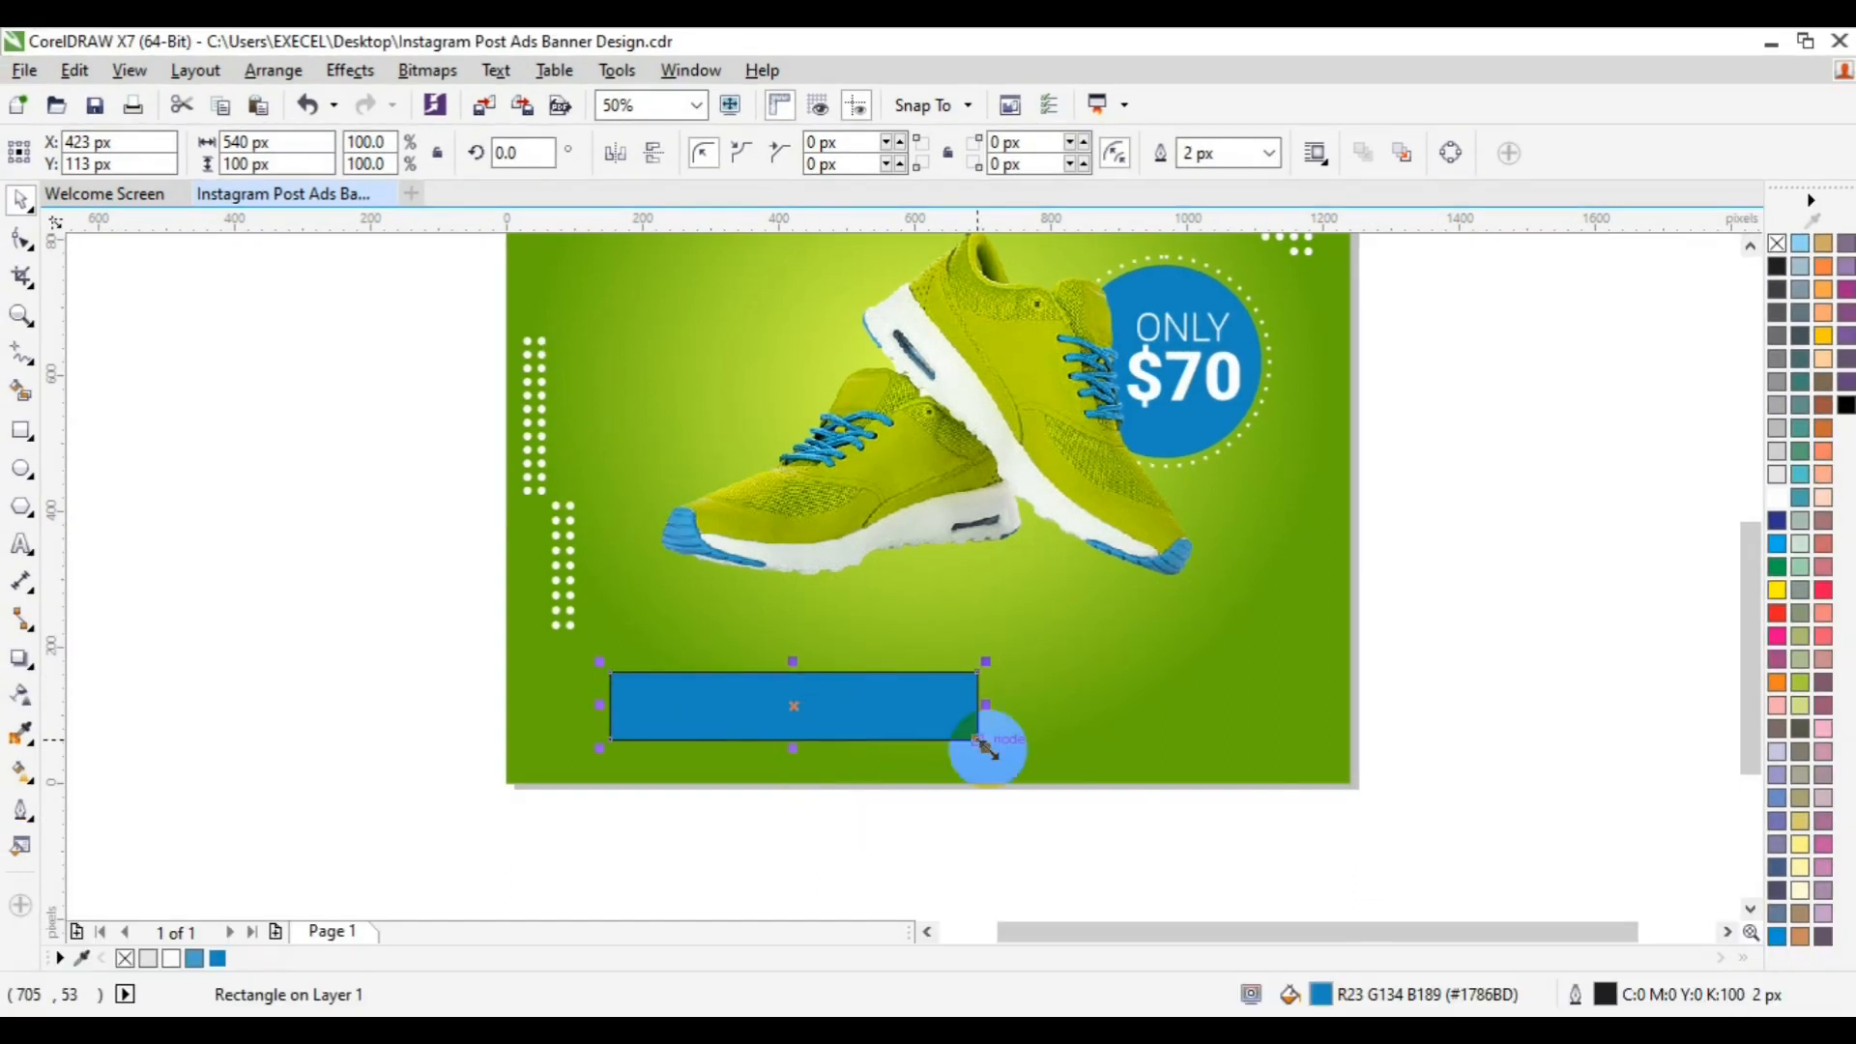
# Step: Make a larger, unfilled copy of the blue rectangle around the same centre, sized about 560 × 128 px
pyautogui.moveTo(987, 752); pyautogui.dragTo(999, 754)
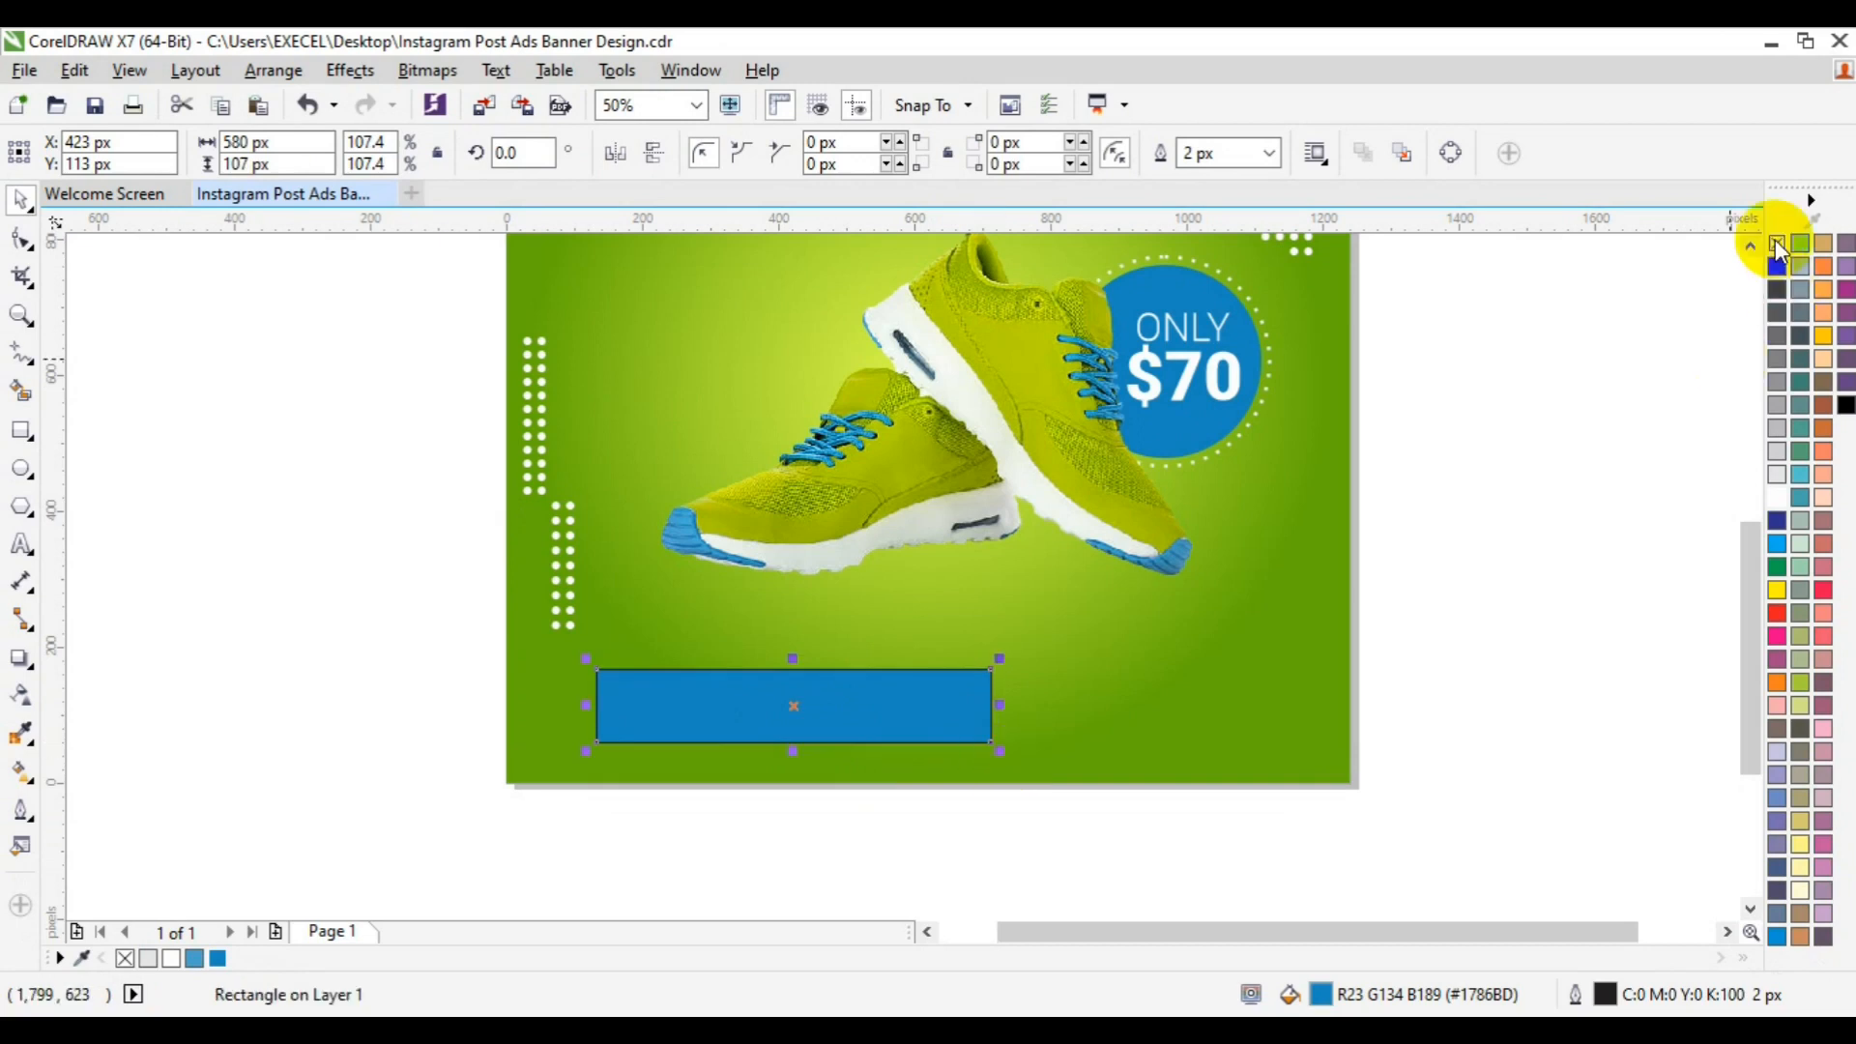
pyautogui.moveTo(793, 758); pyautogui.dragTo(793, 764)
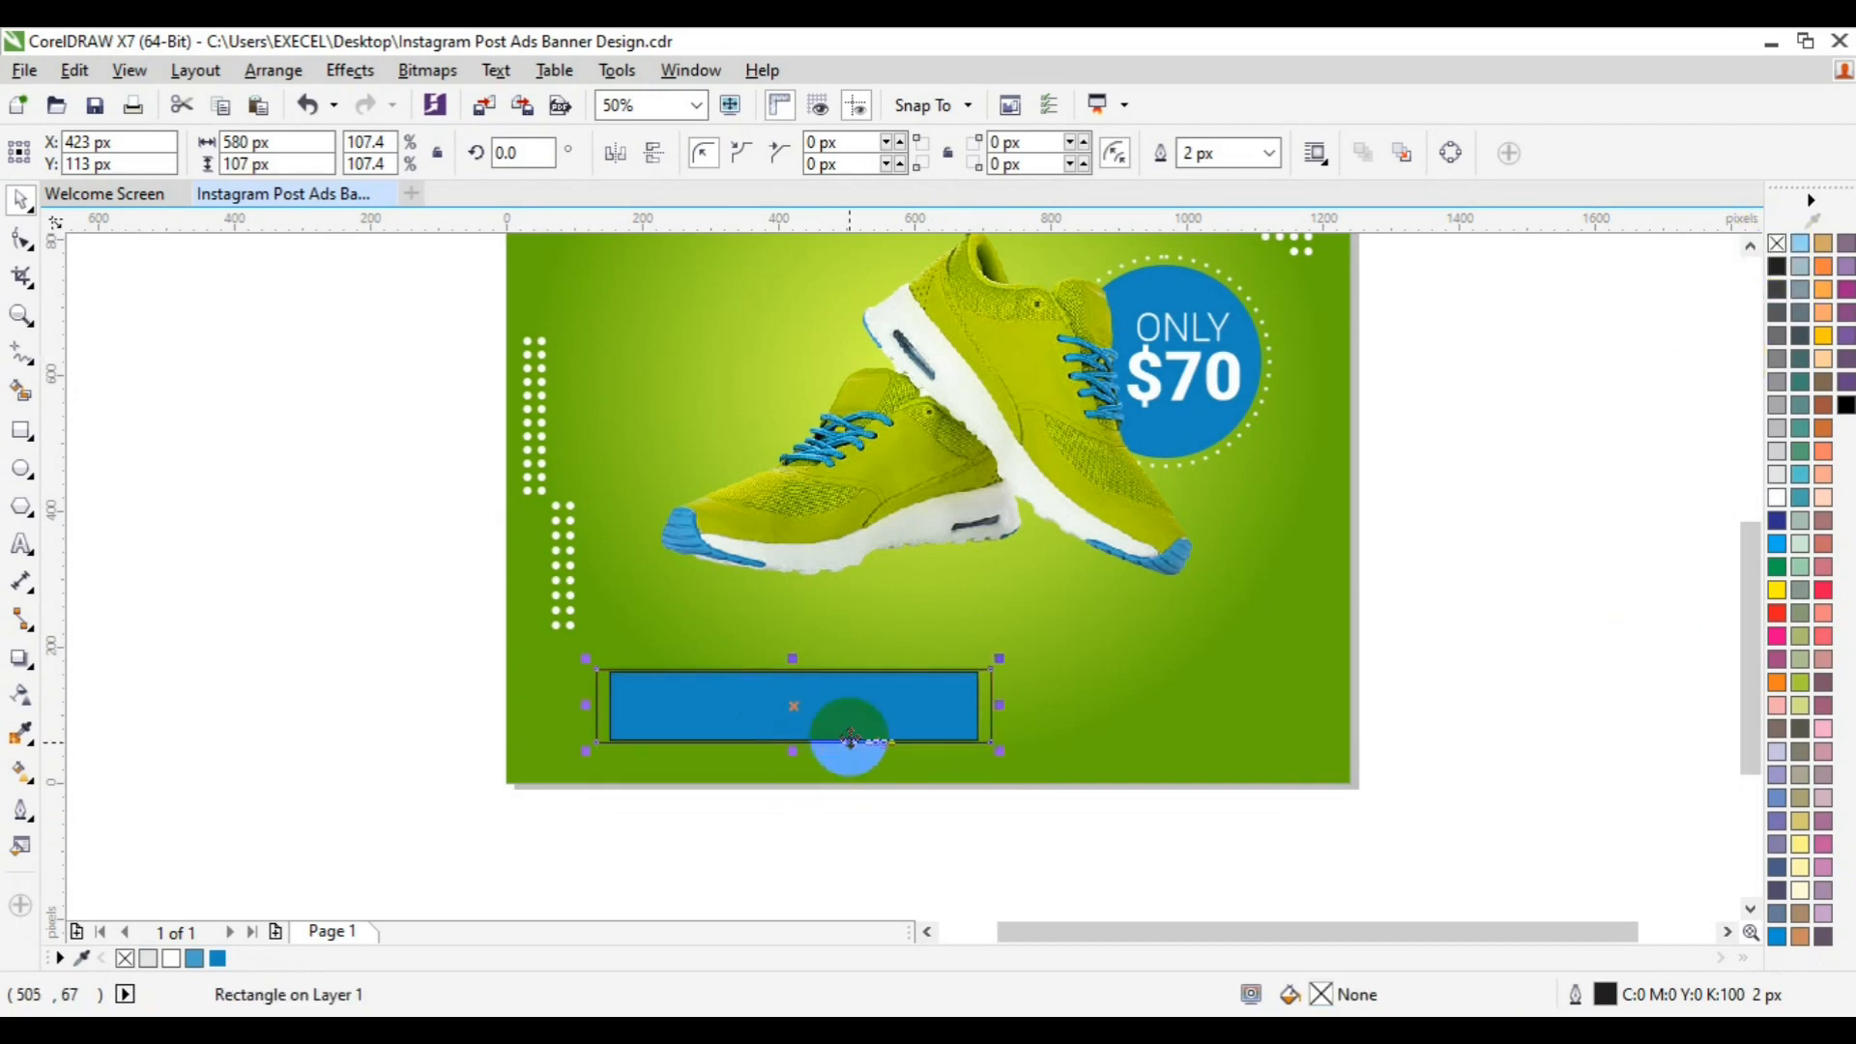
pyautogui.click(21, 316)
pyautogui.click(845, 706)
pyautogui.press('space')
pyautogui.moveTo(741, 633); pyautogui.dragTo(742, 606)
pyautogui.moveTo(1136, 706); pyautogui.dragTo(1128, 705)
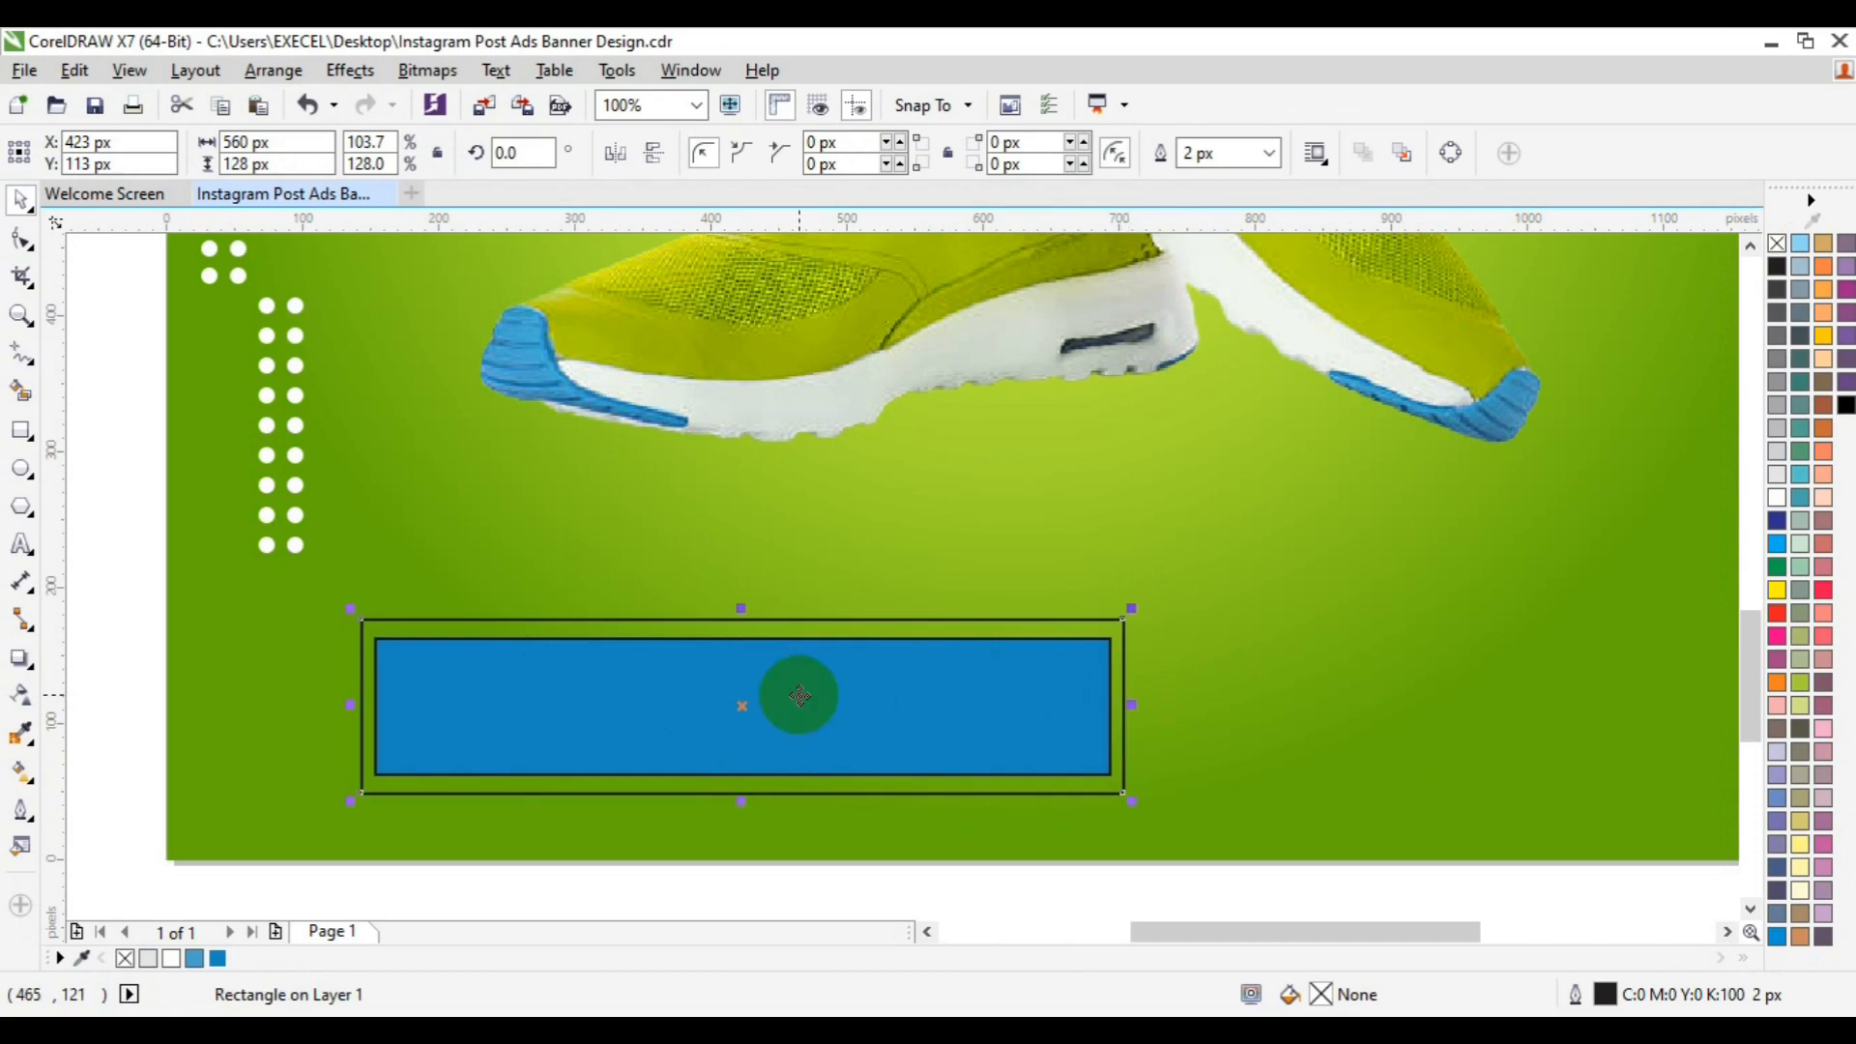
# Step: Reduce the outer unfilled rectangle's height to 118 px, keeping it centred around the blue rectangle
pyautogui.moveTo(741, 795); pyautogui.dragTo(739, 791)
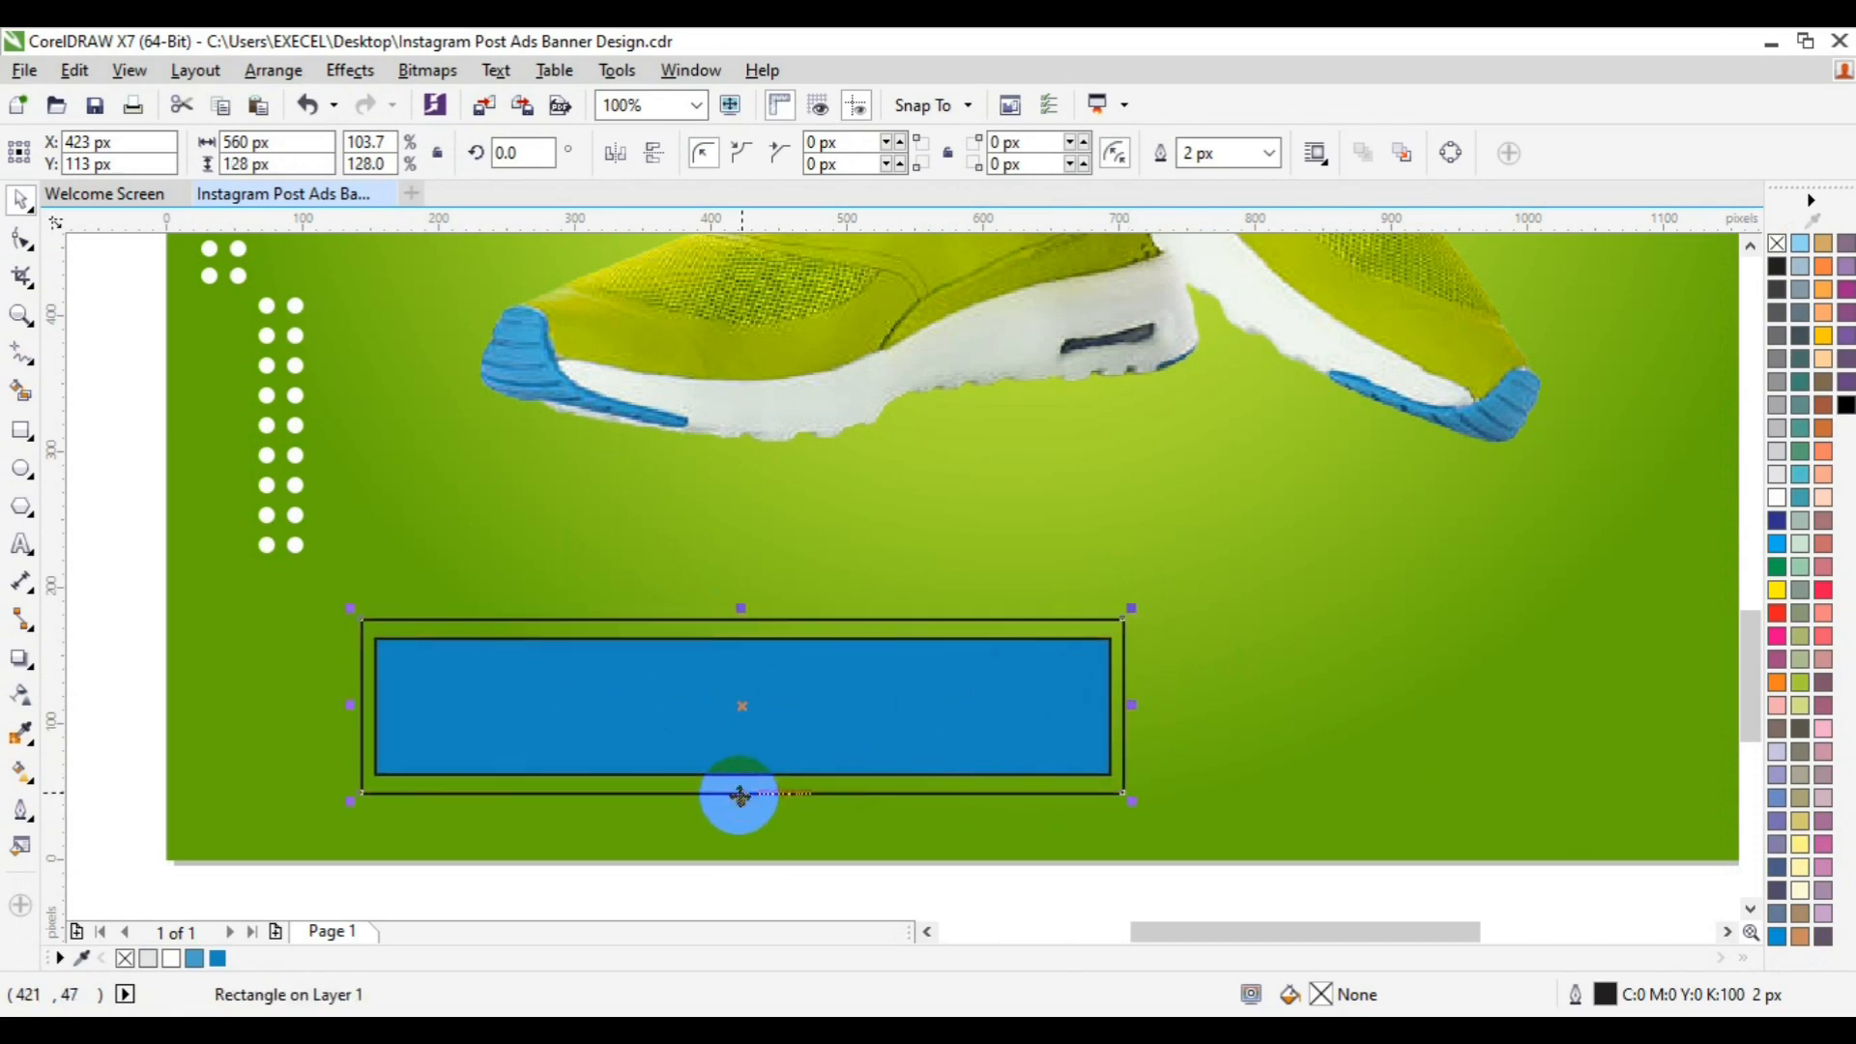
pyautogui.click(22, 315)
pyautogui.click(638, 663)
pyautogui.press('space')
pyautogui.moveTo(842, 554); pyautogui.dragTo(841, 580)
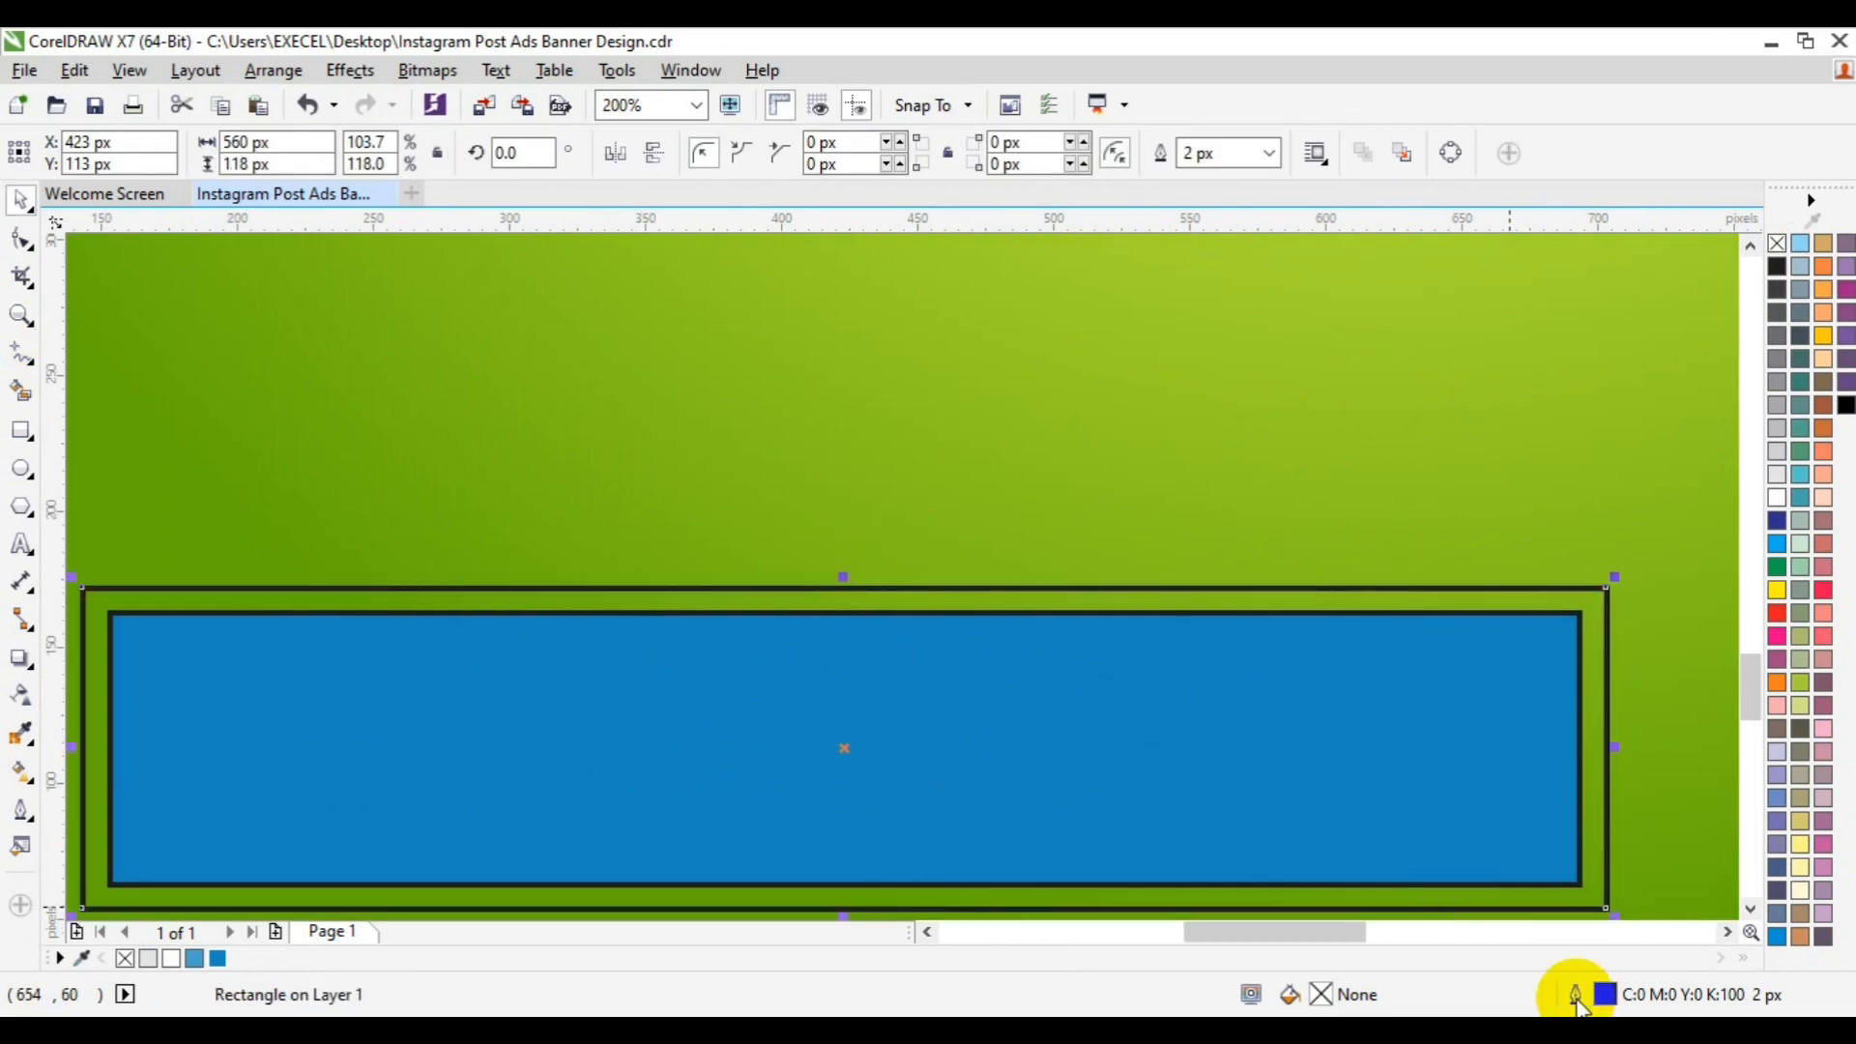
# Step: Give the outer rectangle a white dotted outline 4 px wide
pyautogui.doubleClick(1576, 996)
pyautogui.click(914, 441)
pyautogui.click(841, 569)
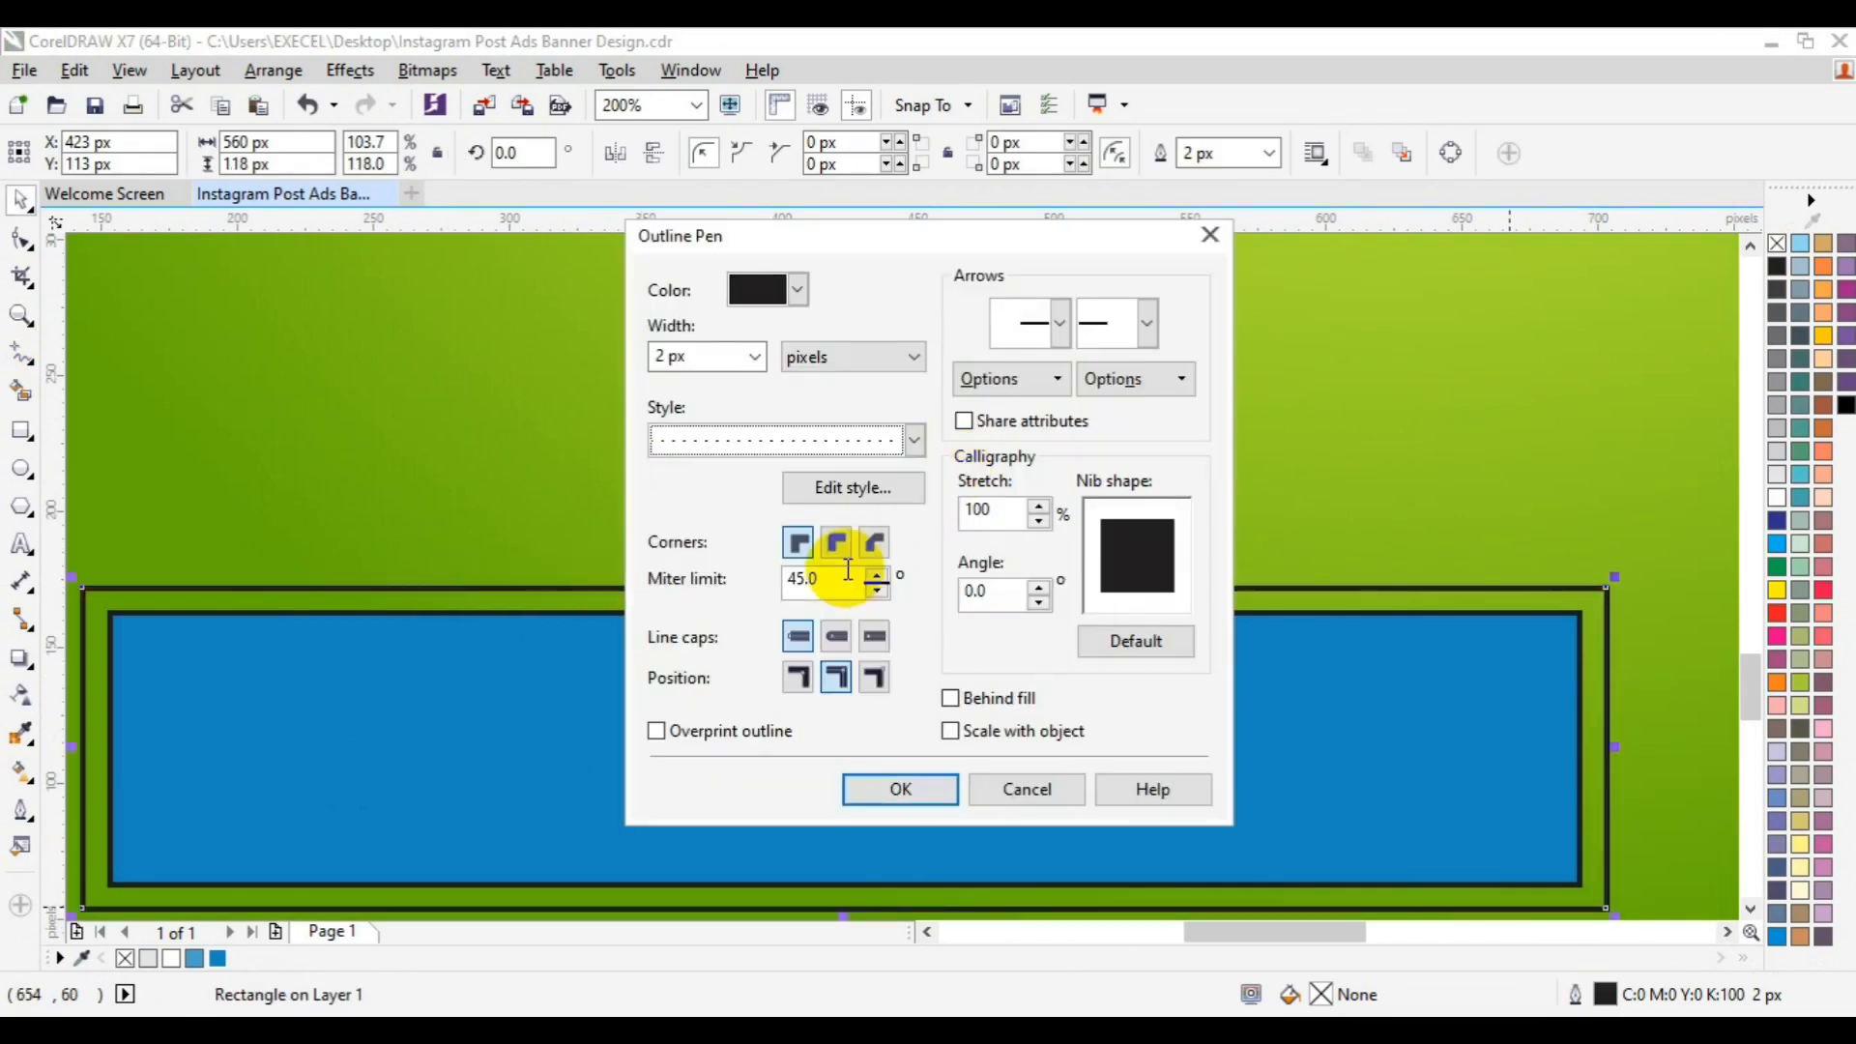
pyautogui.click(757, 358)
pyautogui.click(709, 491)
pyautogui.click(798, 289)
pyautogui.click(811, 395)
pyautogui.click(902, 788)
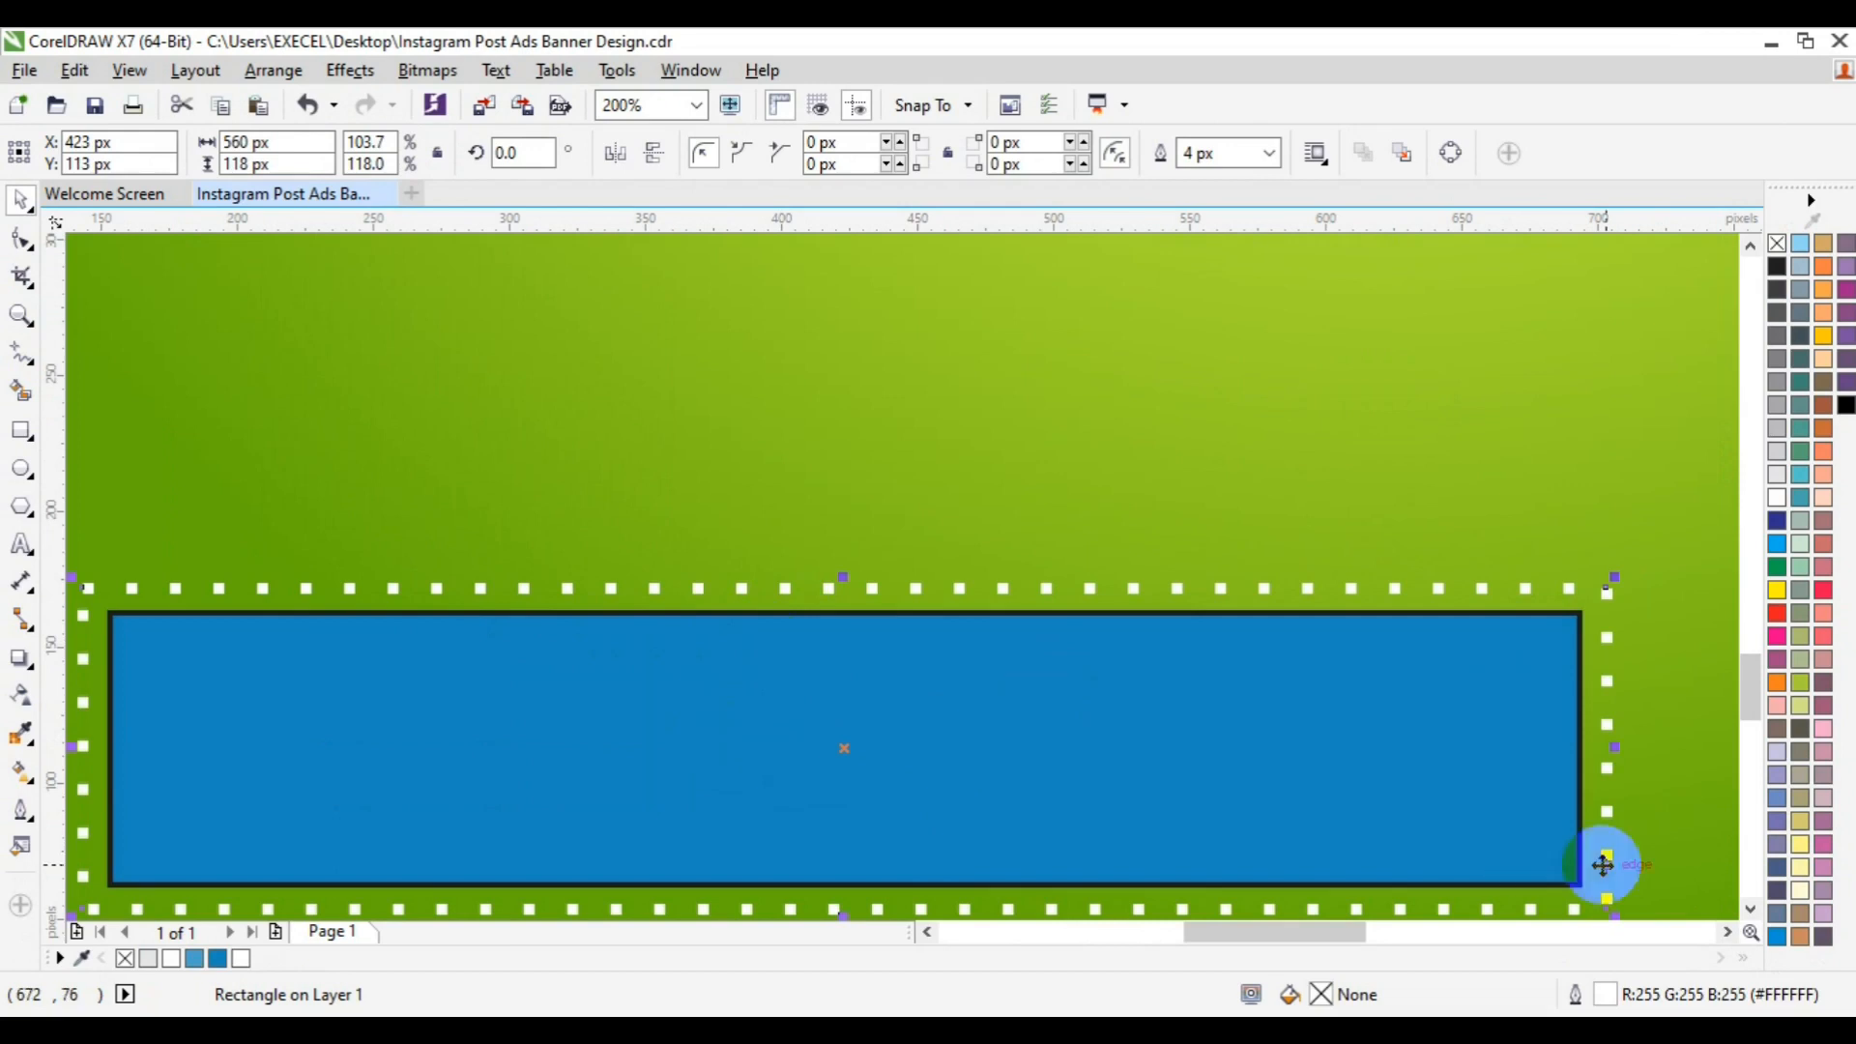
# Step: Remove the blue rectangle's outline and add a lighter-blue copy narrowed to about 149 px at its right end
pyautogui.click(1579, 887)
pyautogui.rightClick(1780, 247)
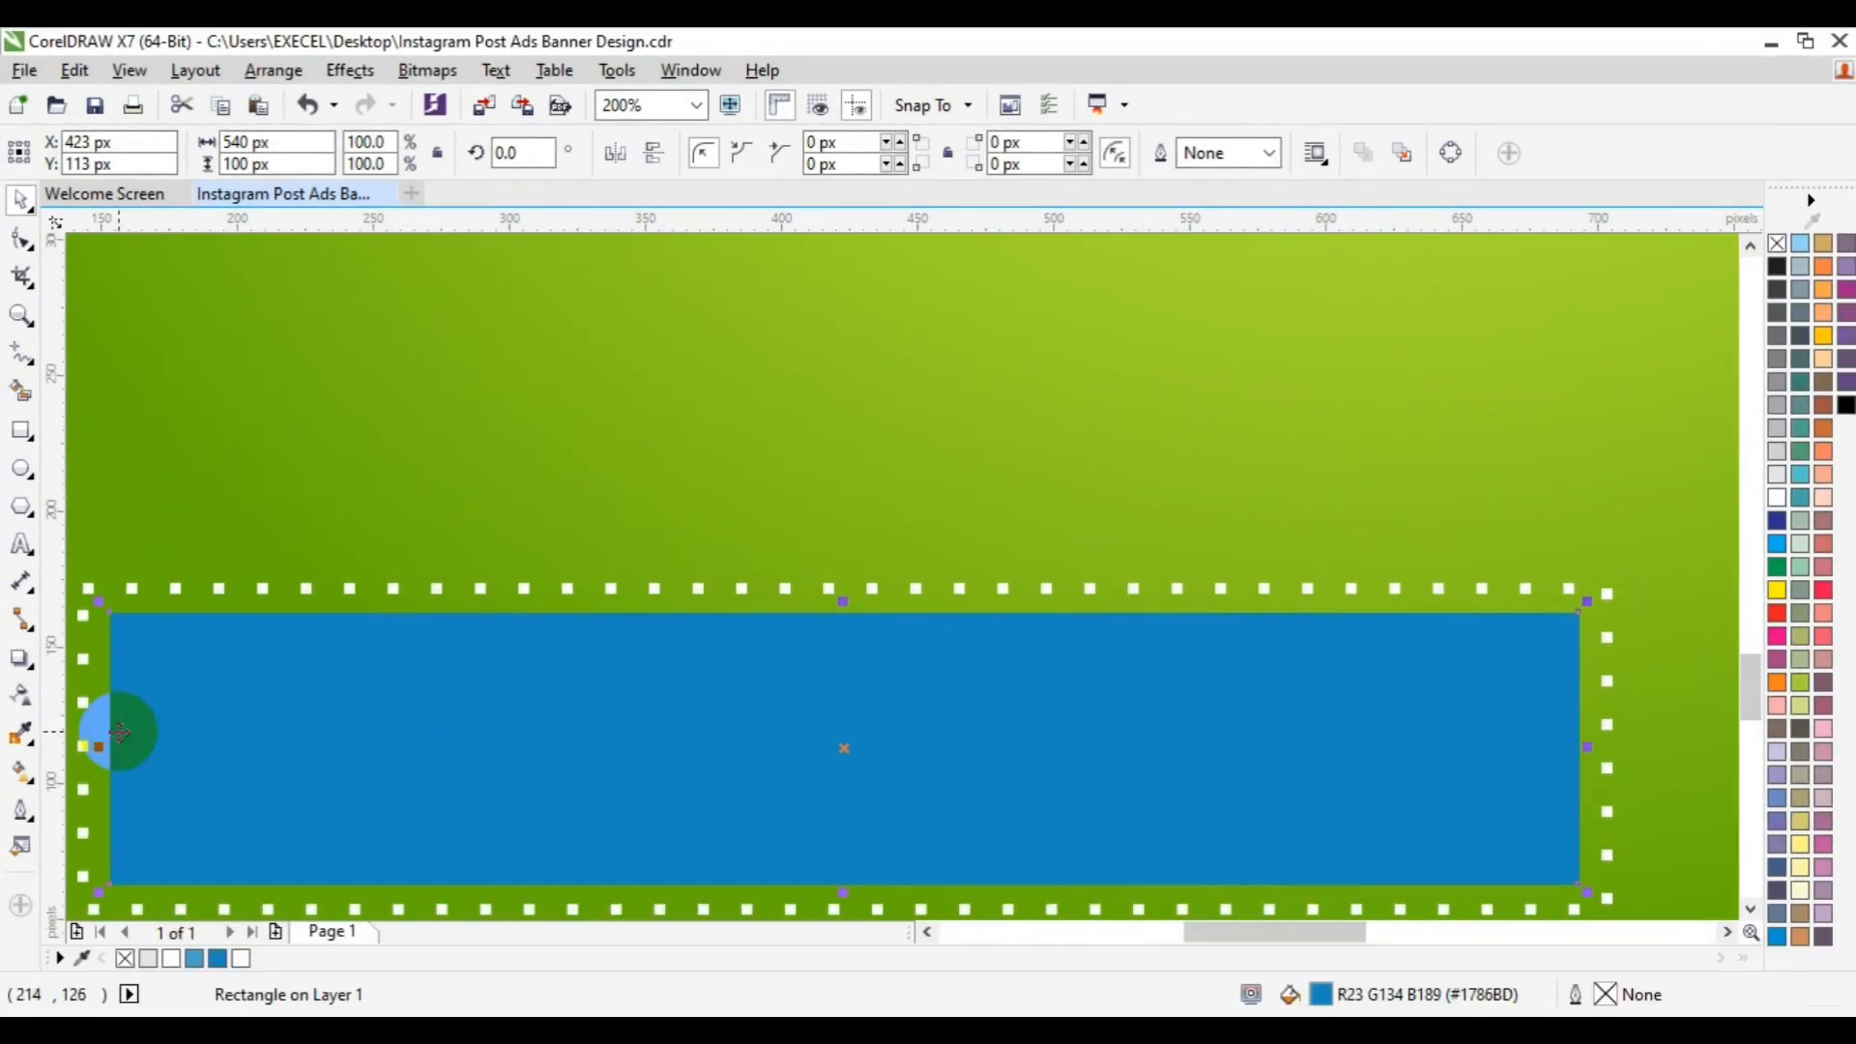
pyautogui.moveTo(96, 746); pyautogui.dragTo(1160, 742)
pyautogui.click(197, 958)
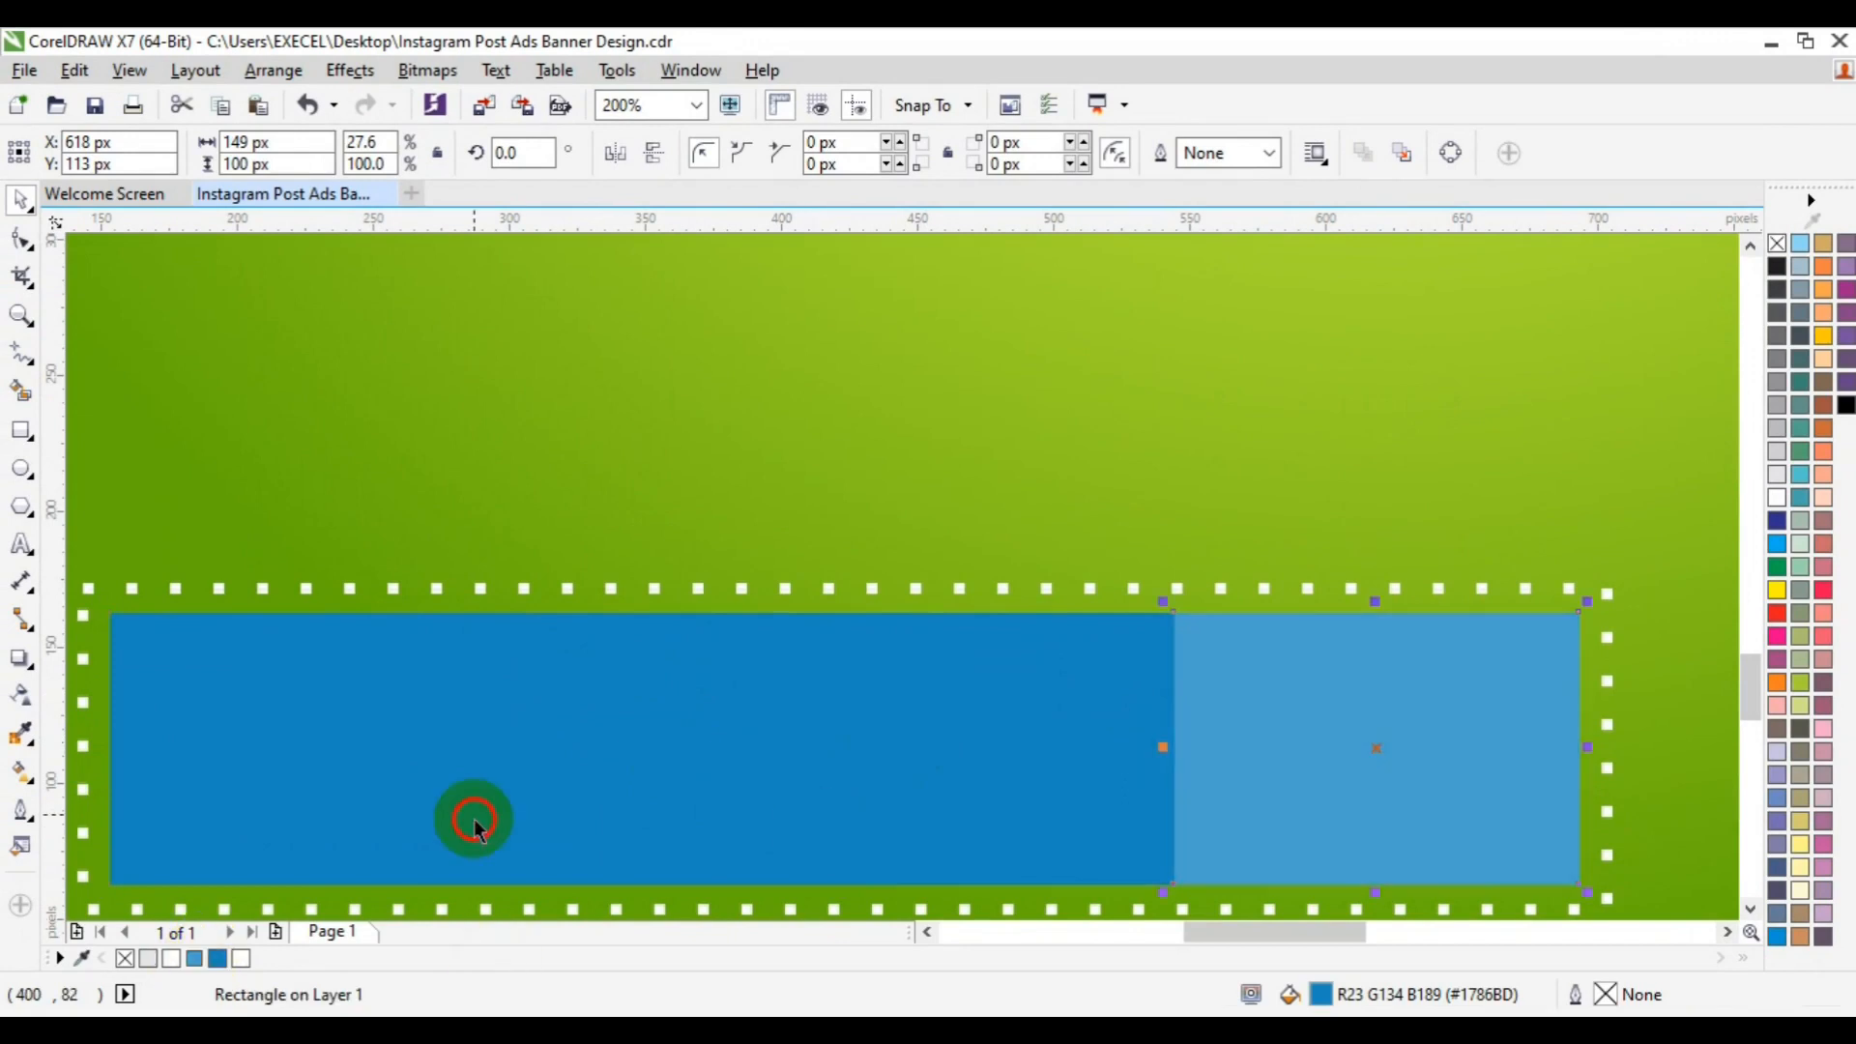
# Step: Try to left-align the lighter-blue block with the dotted outer frame
pyautogui.keyDown('shift'); pyautogui.click(429, 817); pyautogui.keyUp('shift')
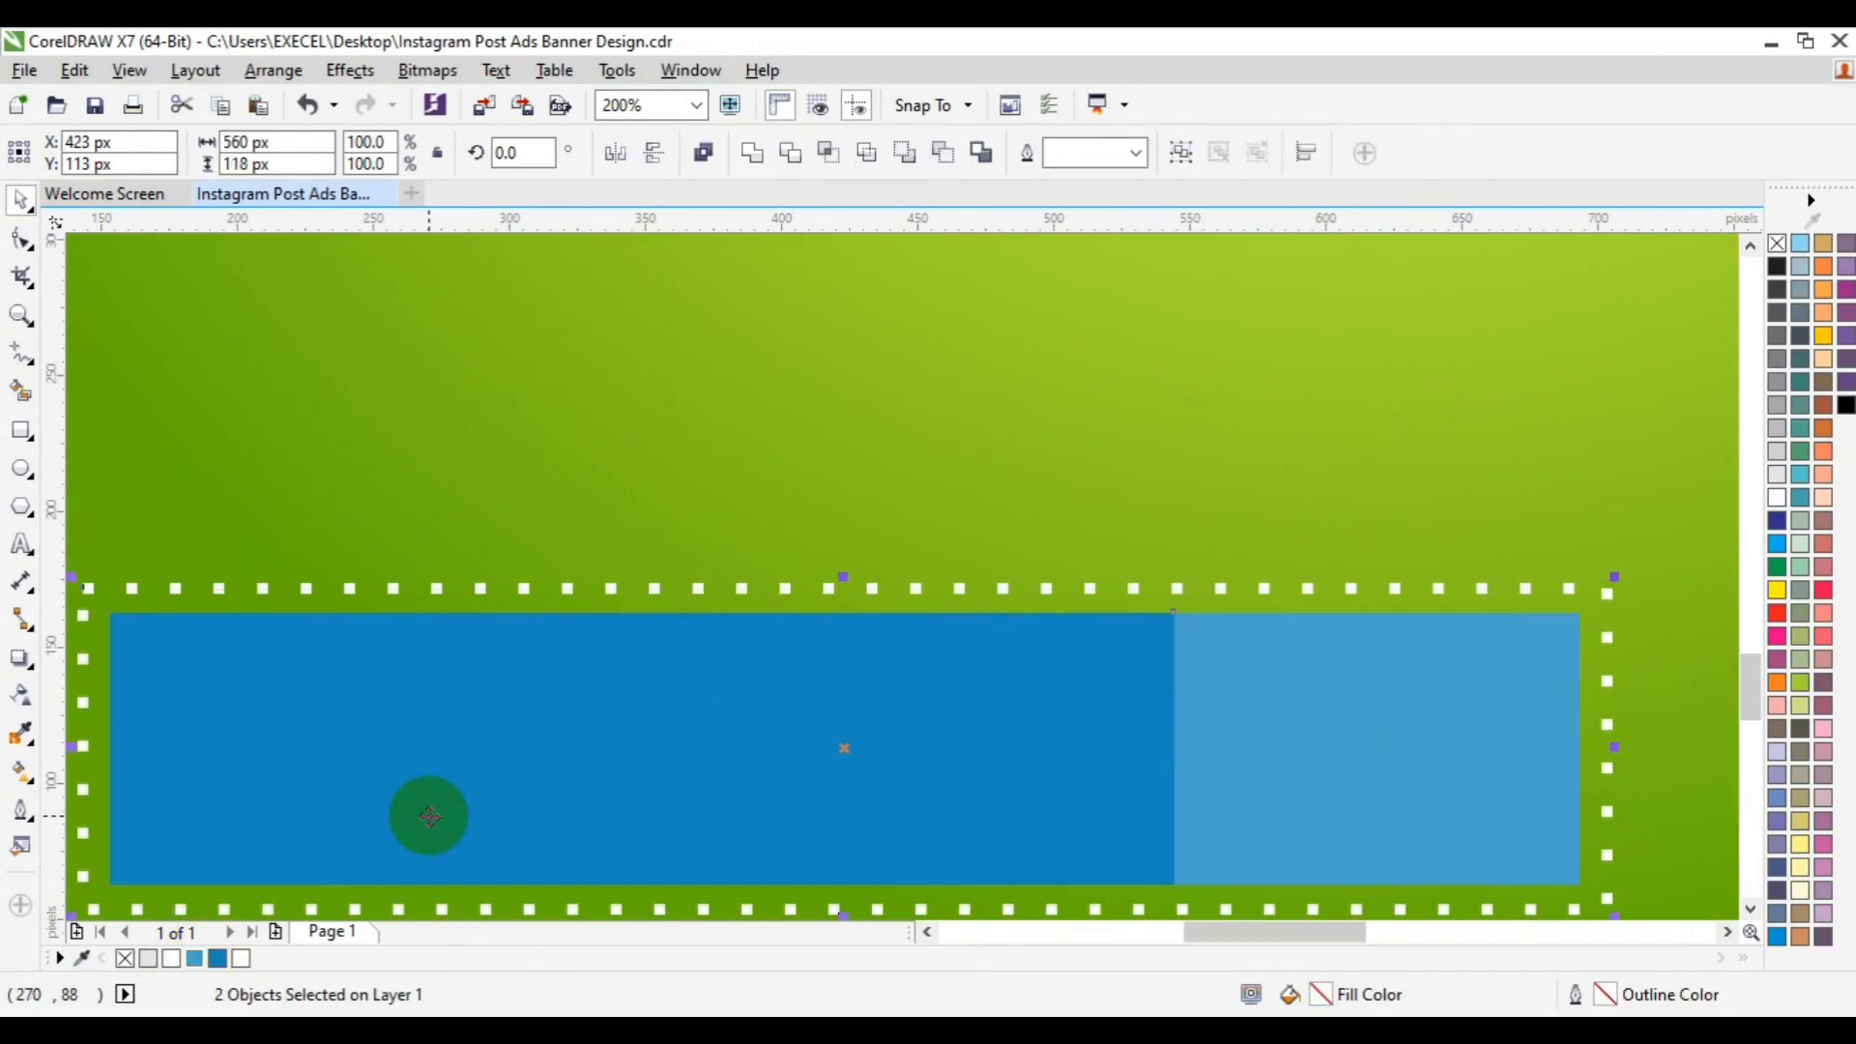
pyautogui.press('r')
pyautogui.press('l')
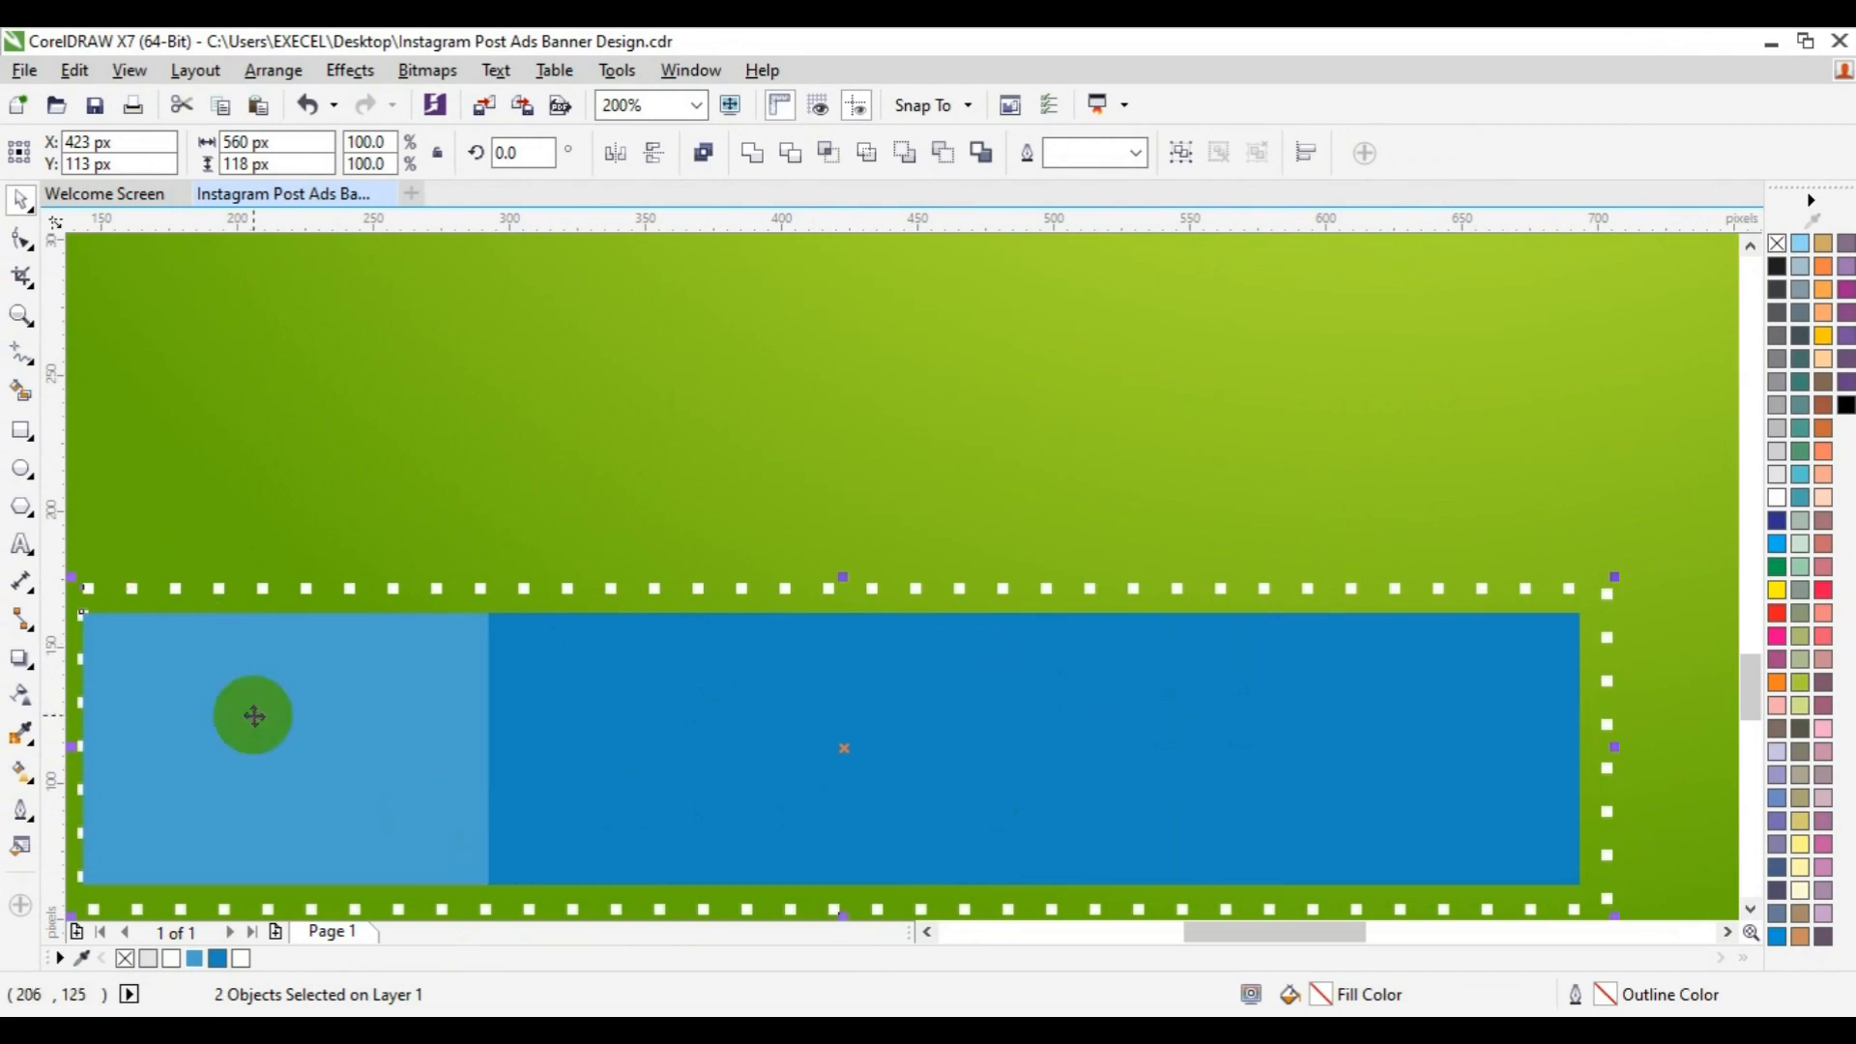
pyautogui.click(957, 548)
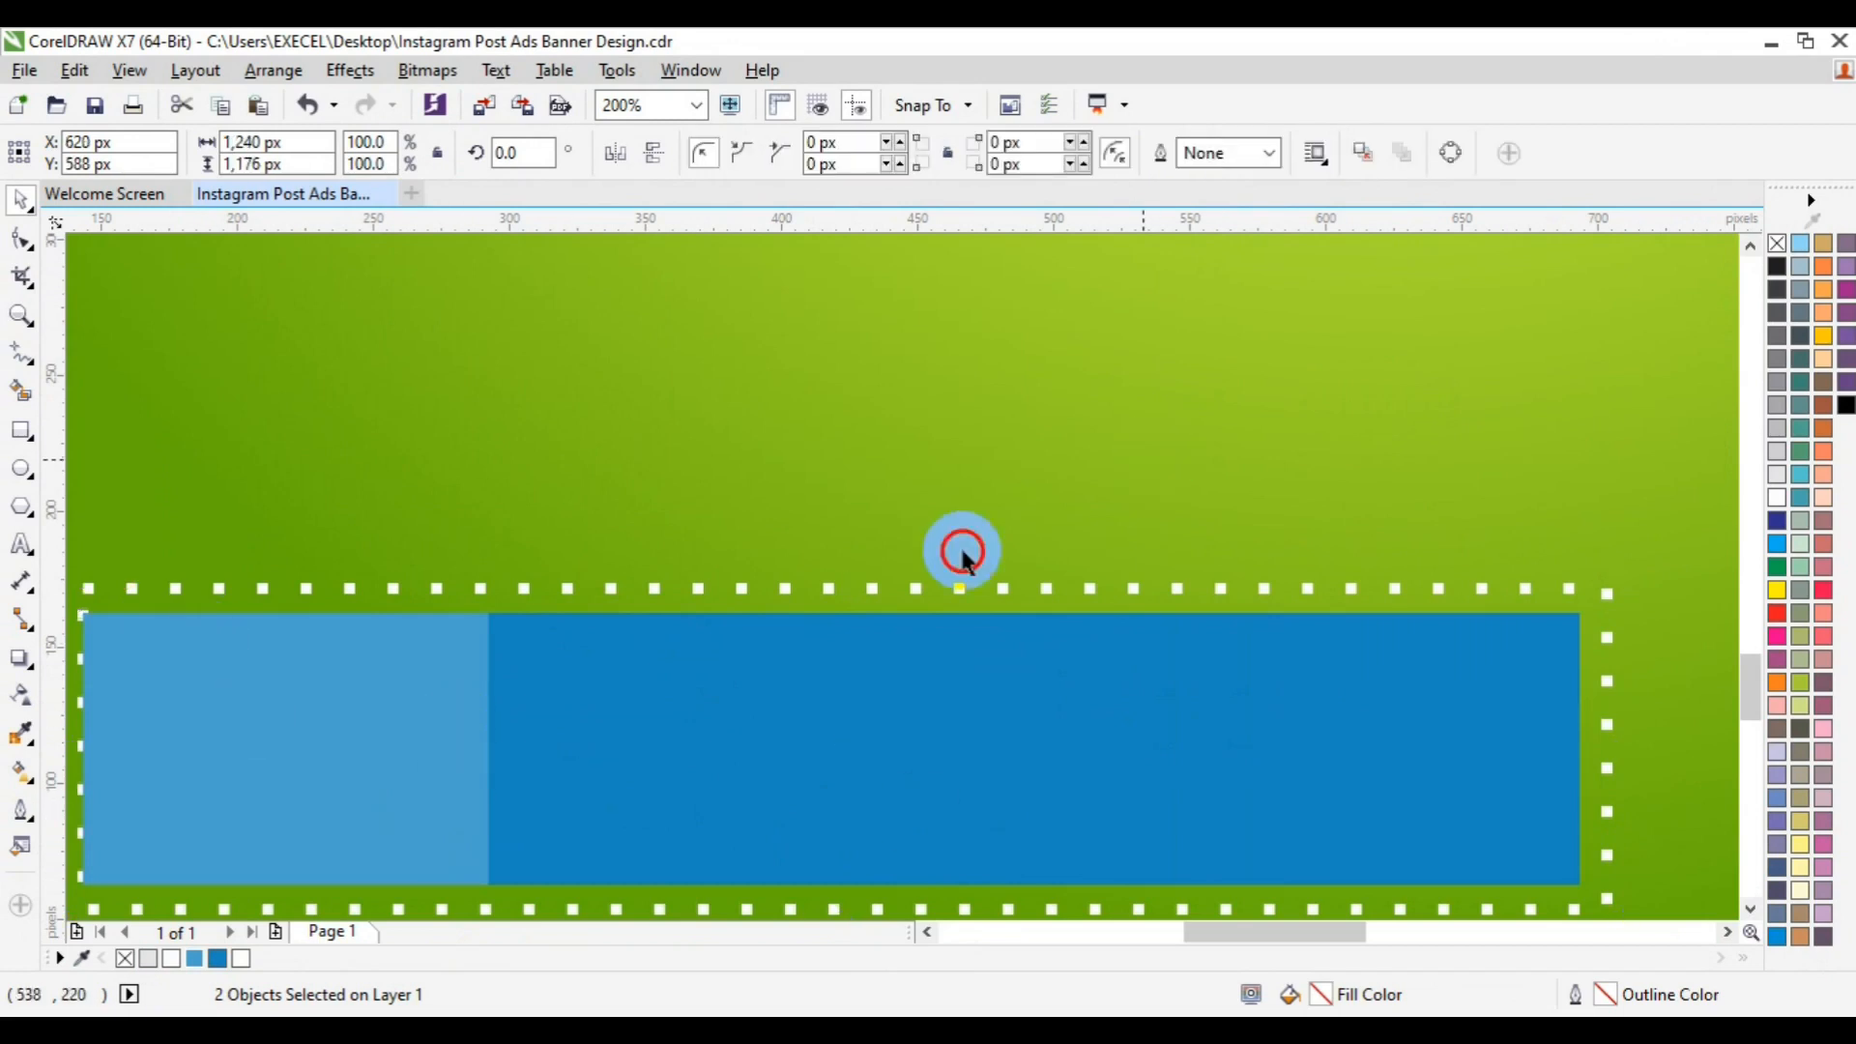
# Step: Align the lighter-blue block to the left edge of the blue rectangle
pyautogui.click(484, 785)
pyautogui.keyDown('shift'); pyautogui.click(1576, 617); pyautogui.keyUp('shift')
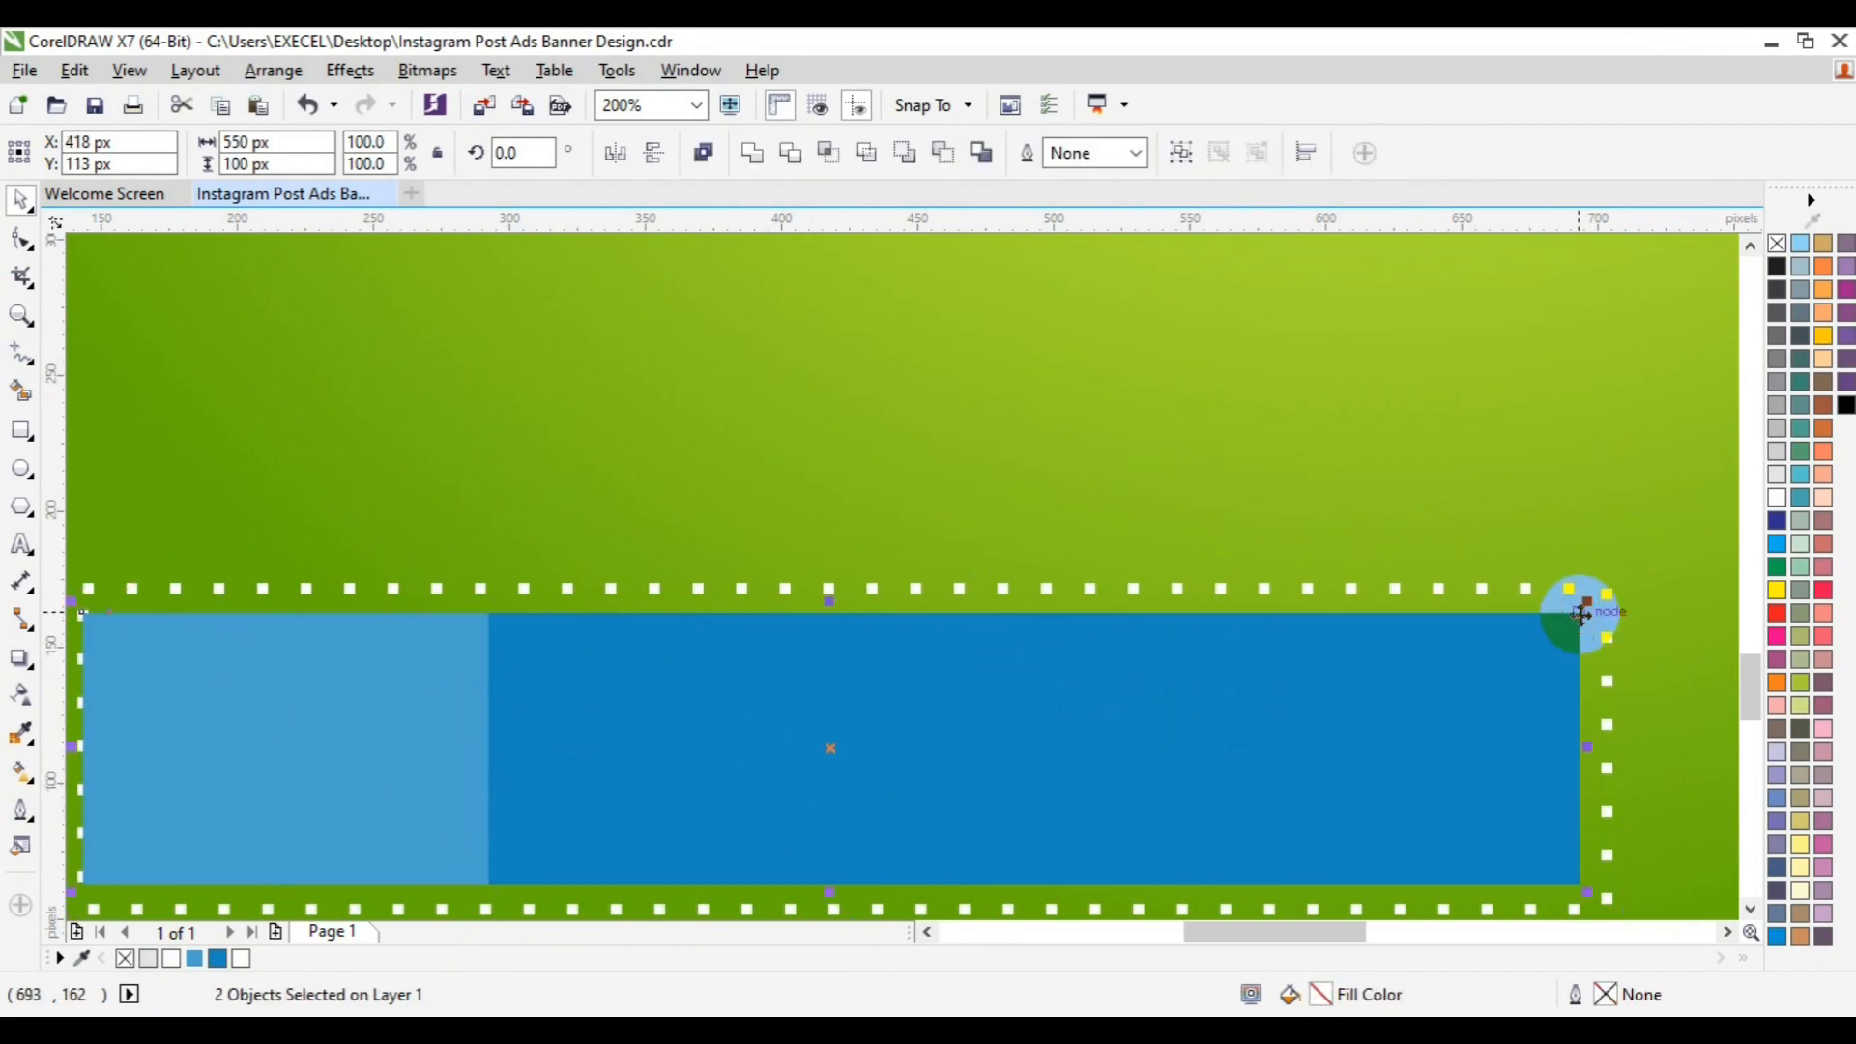
pyautogui.press('r')
pyautogui.press('l')
pyautogui.click(399, 456)
# Step: Draw a left-pointing arrow about 47 × 23 px on the lighter-blue block and fill it white with no outline
pyautogui.click(31, 435)
pyautogui.click(33, 513)
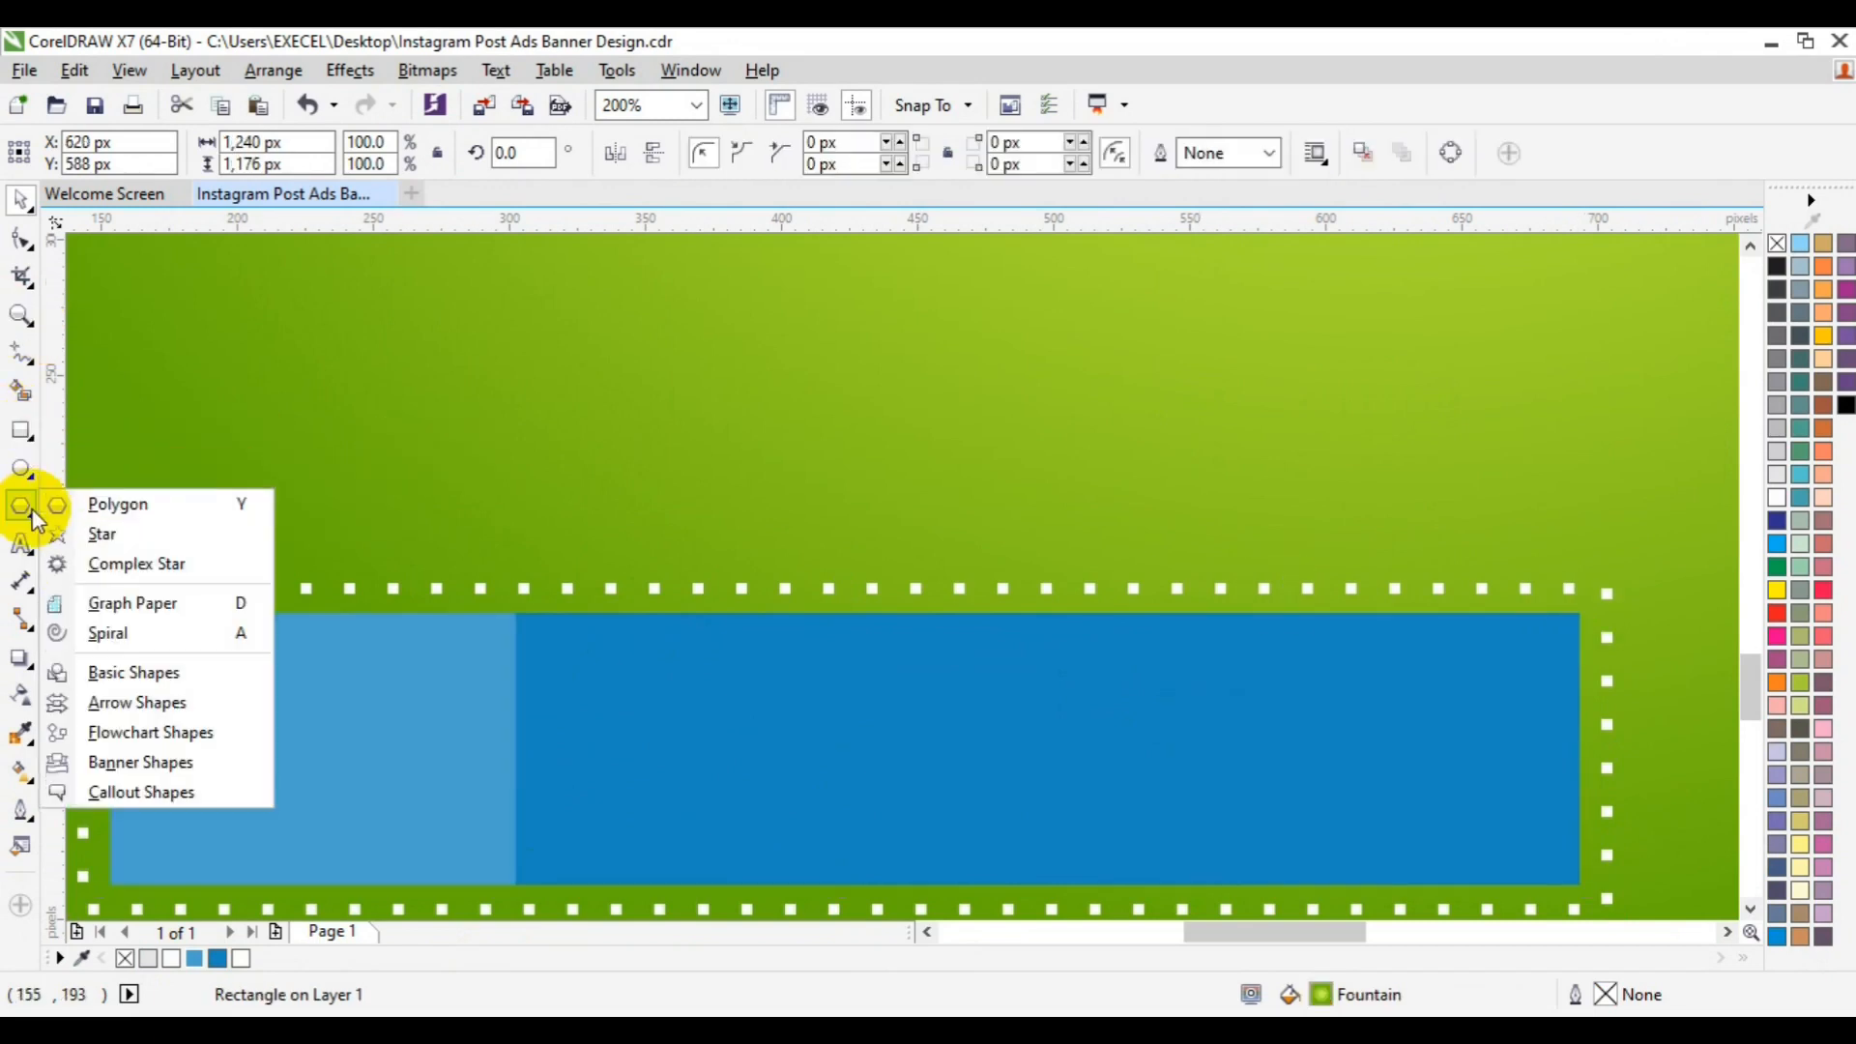
pyautogui.click(108, 705)
pyautogui.click(715, 157)
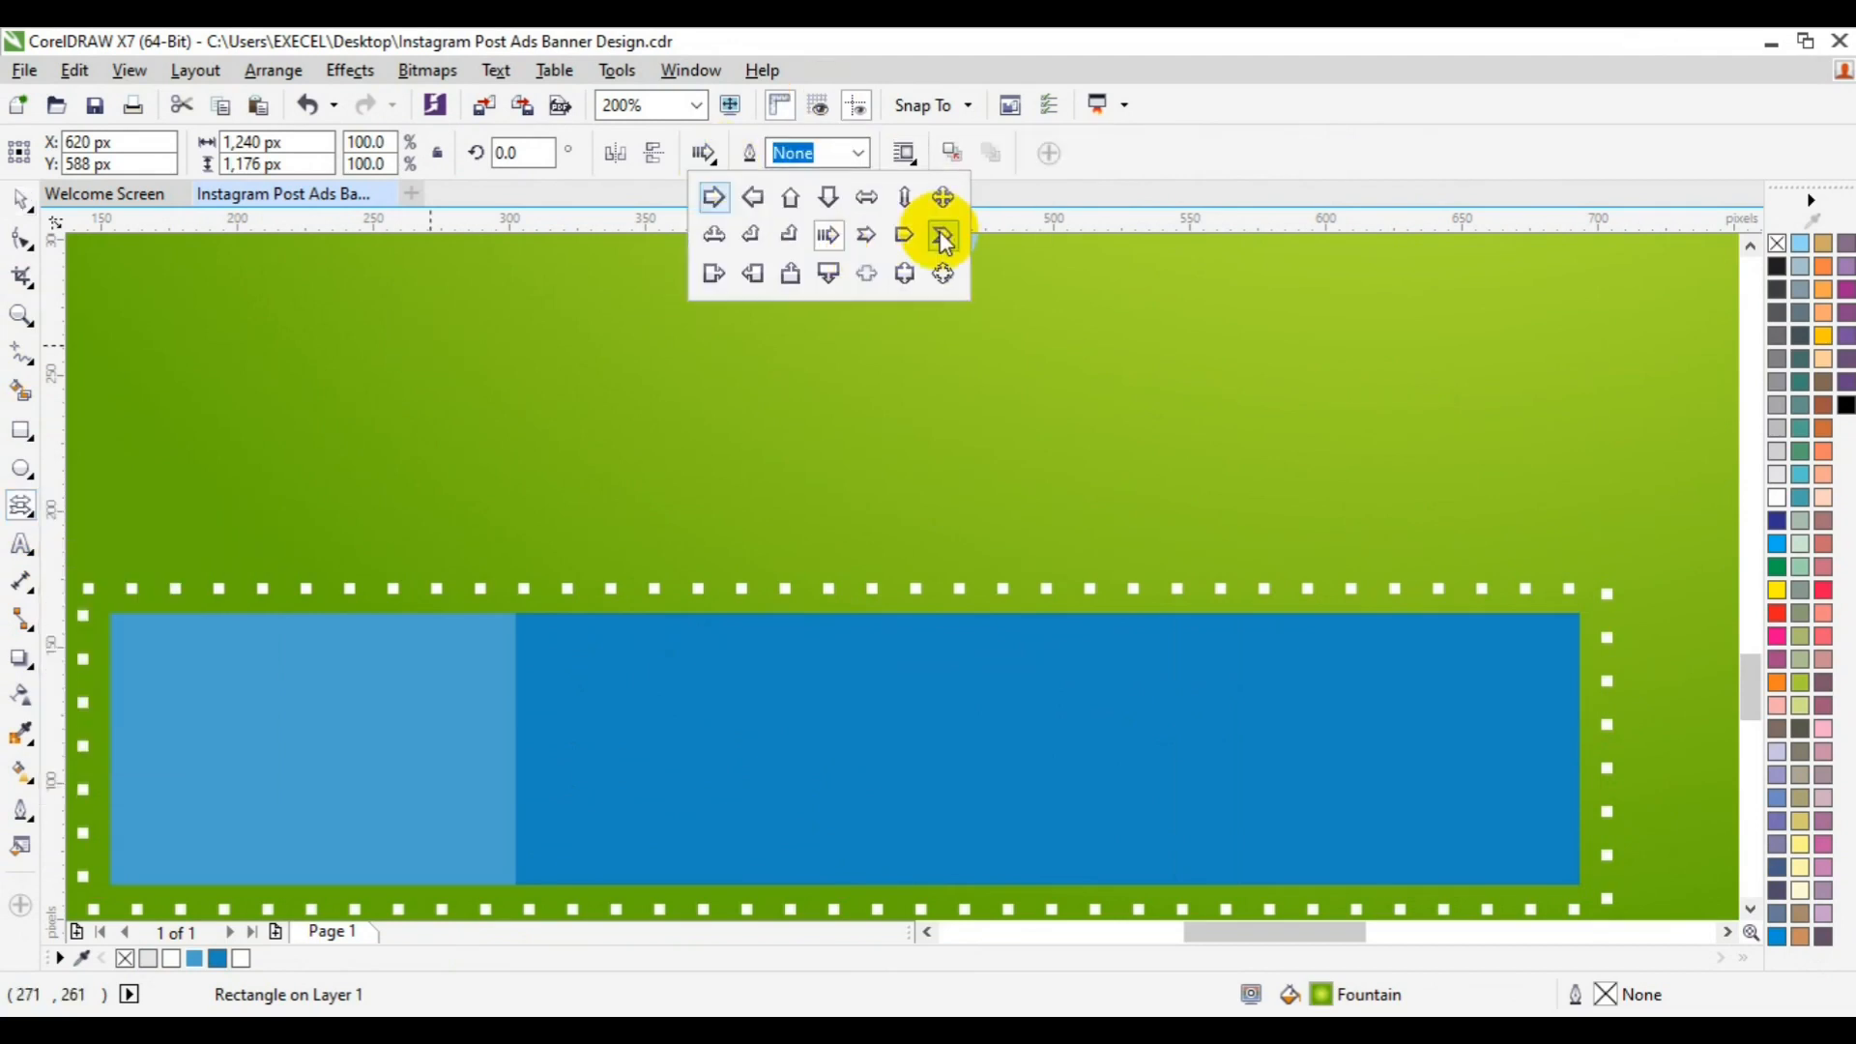
pyautogui.click(757, 205)
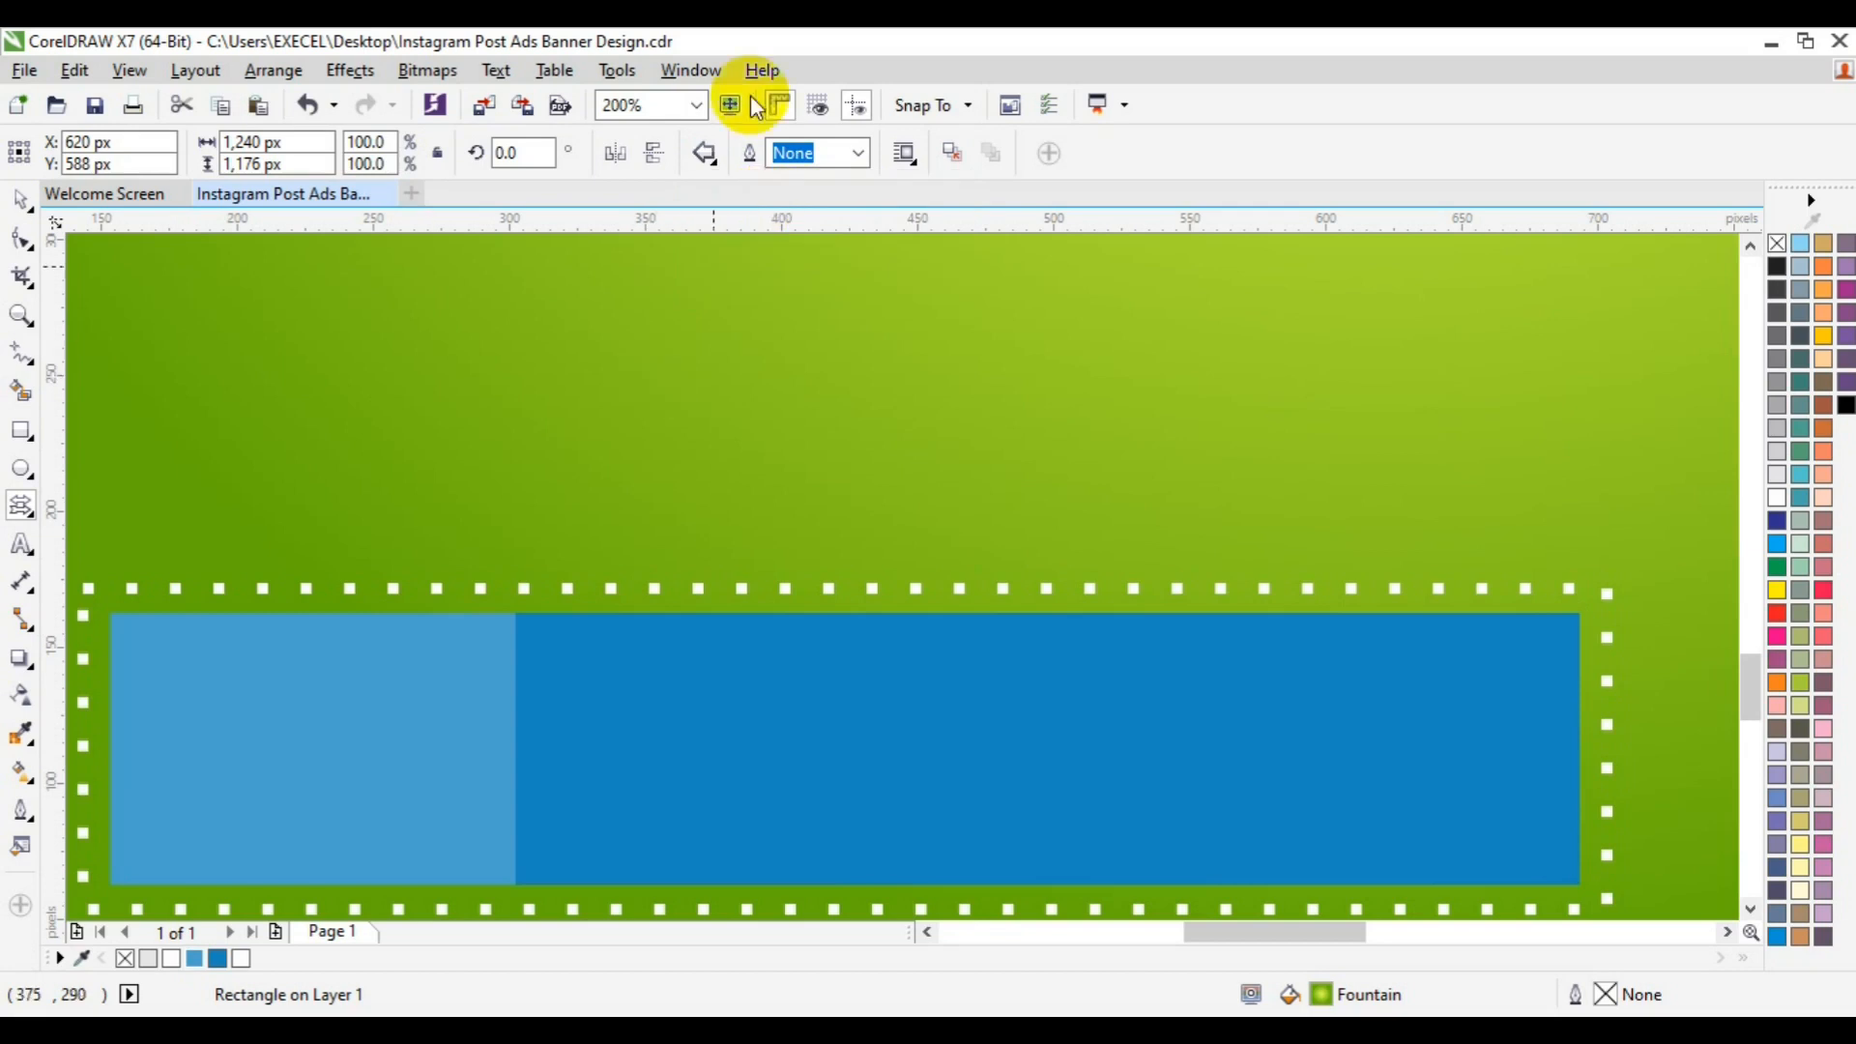
pyautogui.moveTo(222, 763)
pyautogui.mouseDown()
pyautogui.moveTo(348, 792)
pyautogui.moveTo(261, 787)
pyautogui.moveTo(290, 800)
pyautogui.moveTo(265, 806)
pyautogui.moveTo(286, 762)
pyautogui.moveTo(284, 788)
pyautogui.mouseUp()
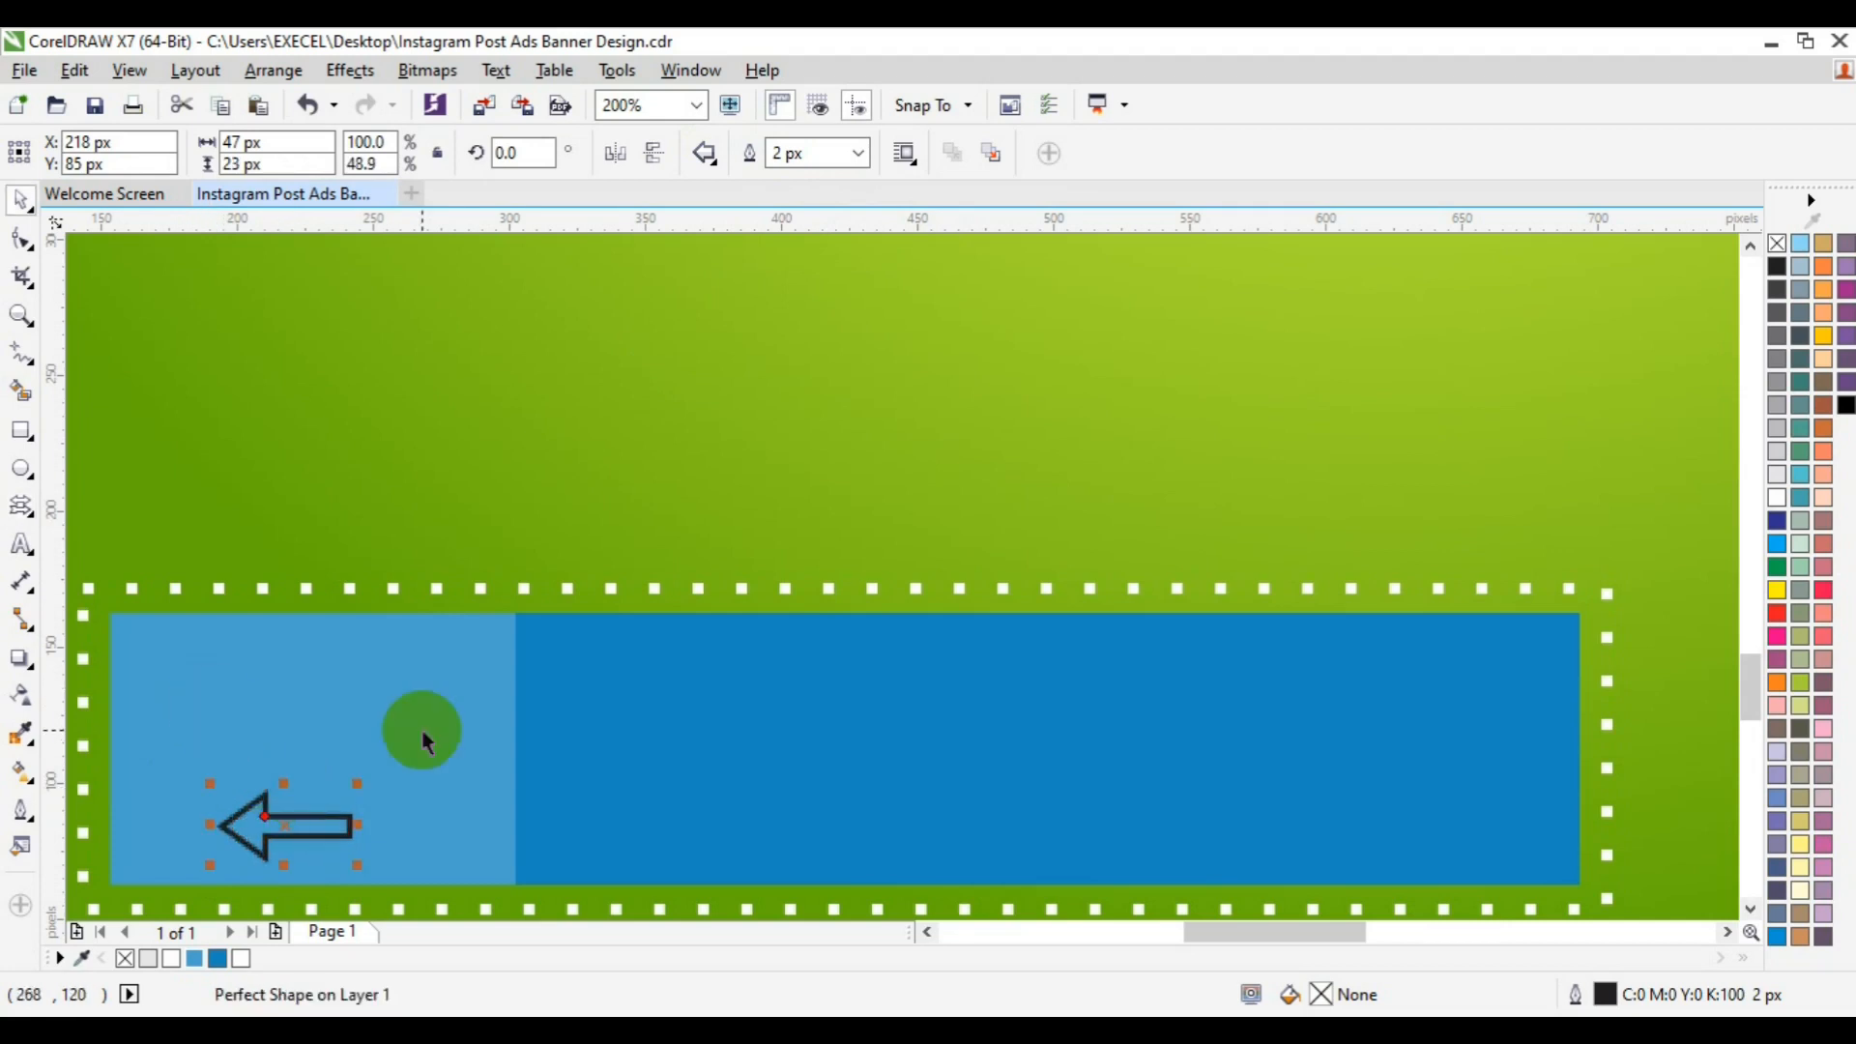
pyautogui.click(241, 959)
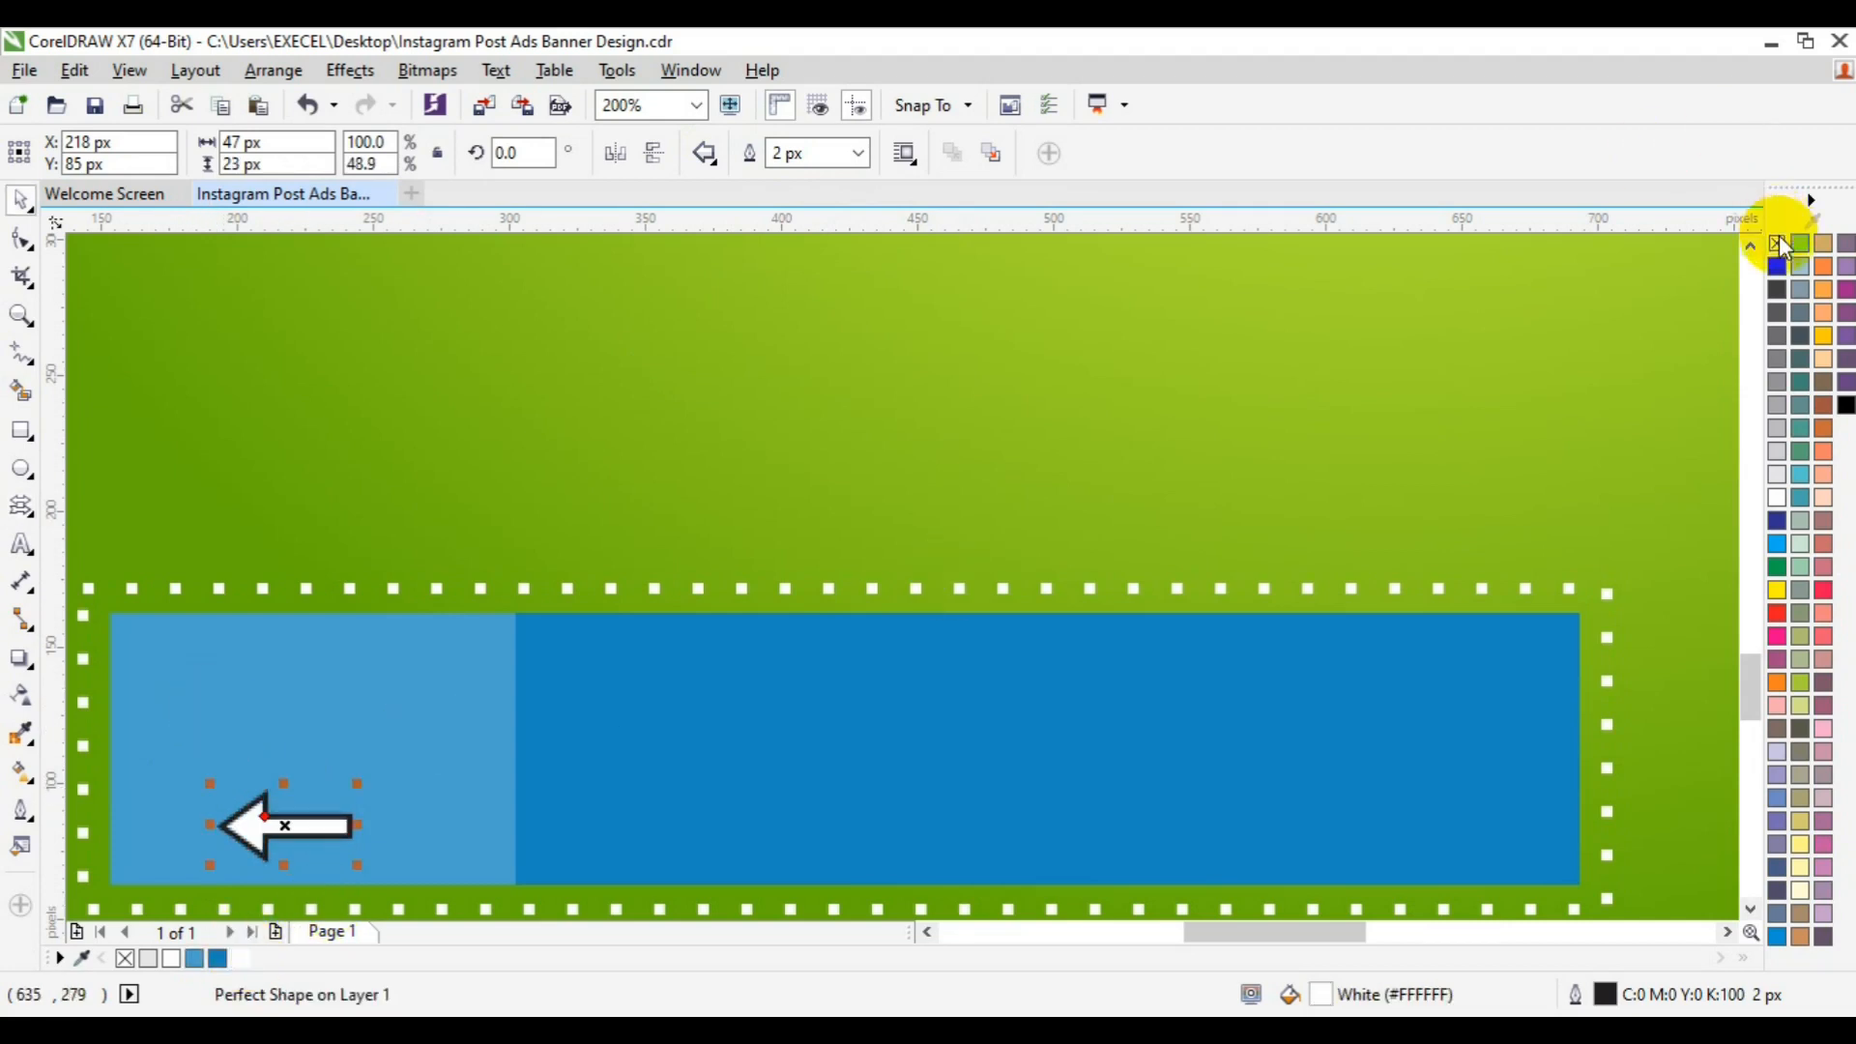
# Step: Centre the white arrow horizontally and vertically in the lighter-blue block
pyautogui.keyDown('shift'); pyautogui.click(516, 769); pyautogui.keyUp('shift')
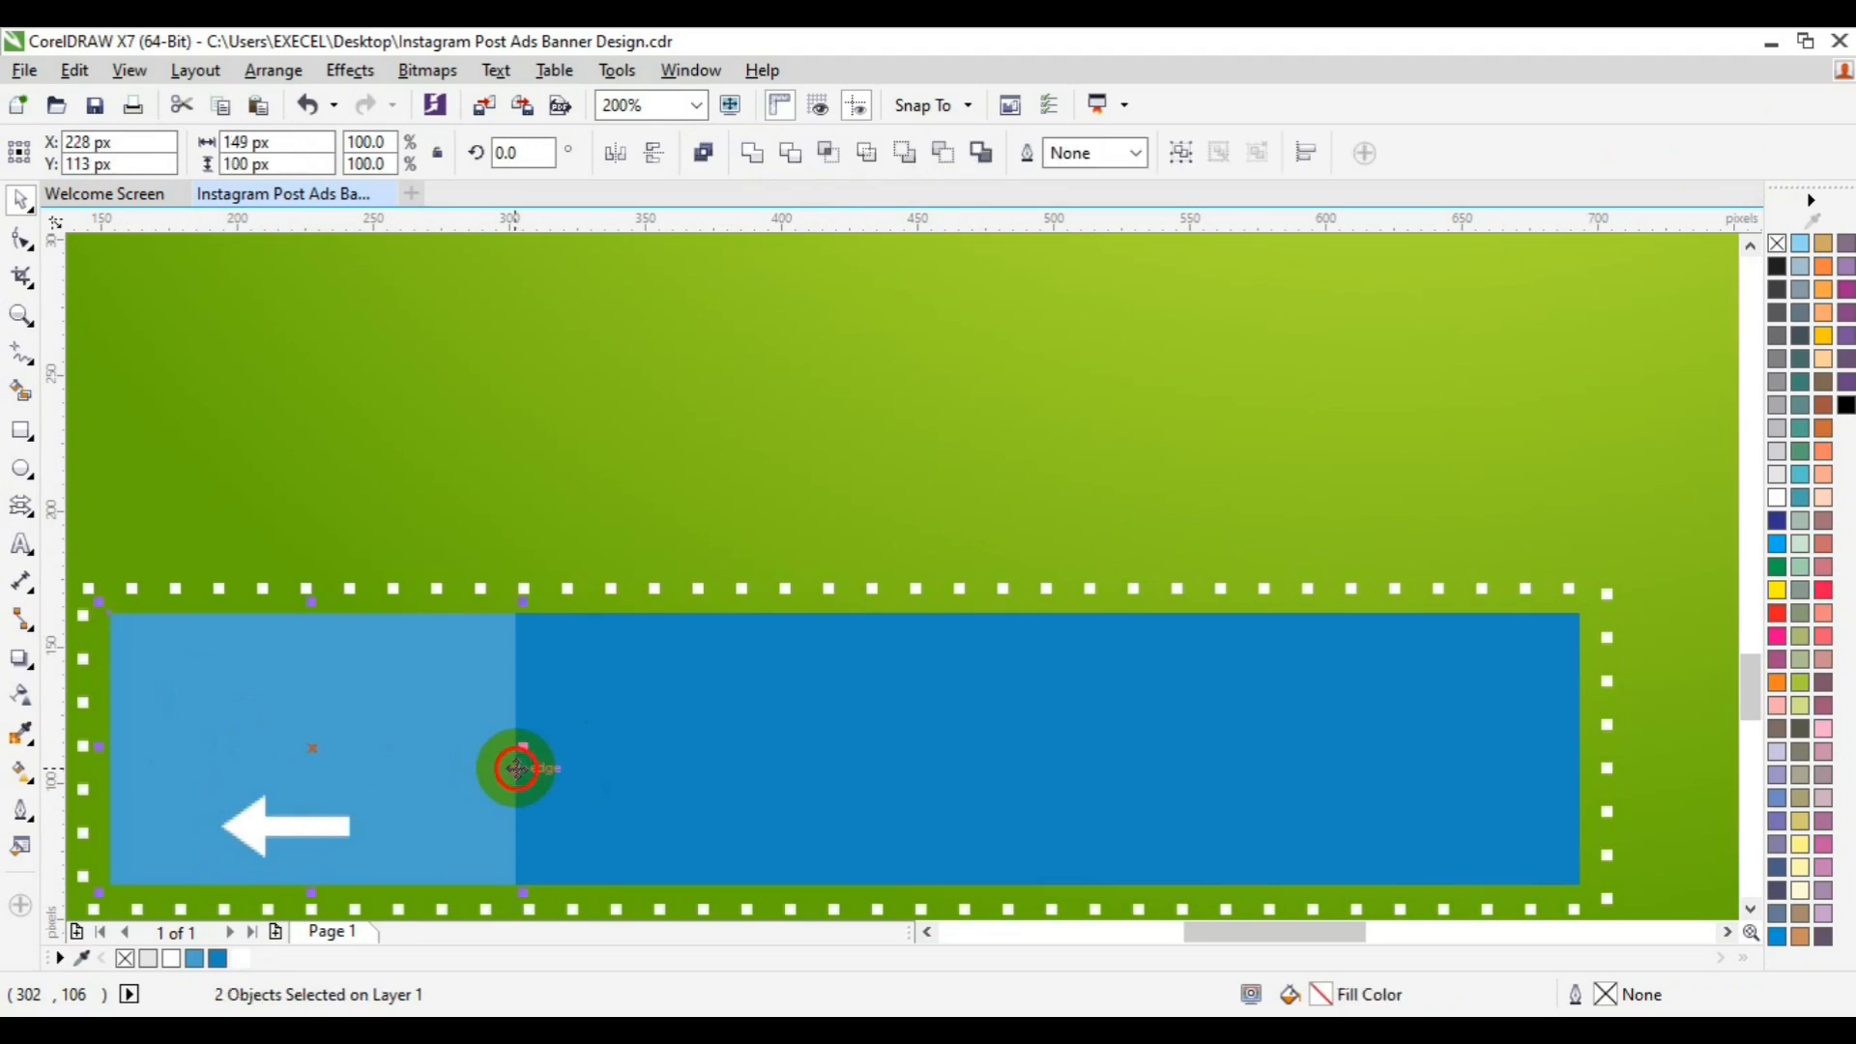
pyautogui.click(833, 706)
pyautogui.click(349, 751)
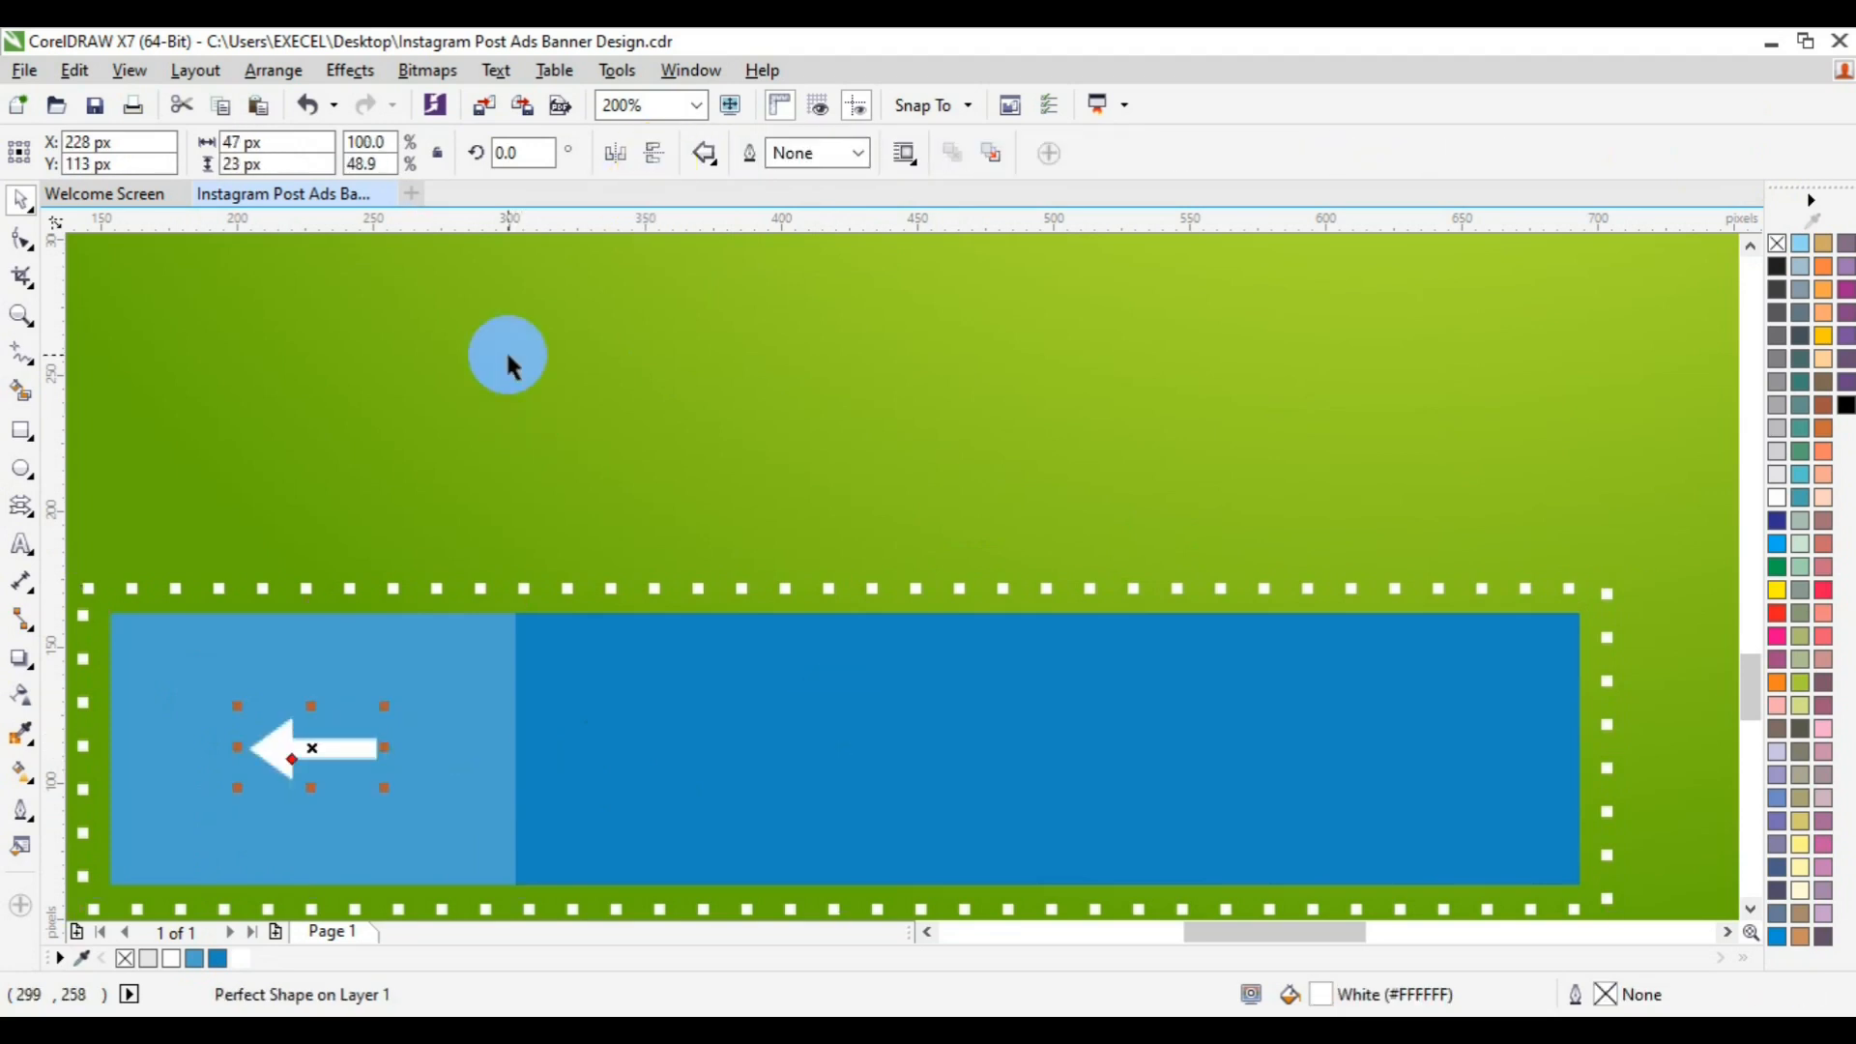
# Step: Mirror the arrow to point right at a larger size and group it with the lighter-blue block
pyautogui.click(630, 169)
pyautogui.moveTo(385, 788); pyautogui.dragTo(421, 805)
pyautogui.keyDown('shift'); pyautogui.click(516, 862); pyautogui.keyUp('shift')
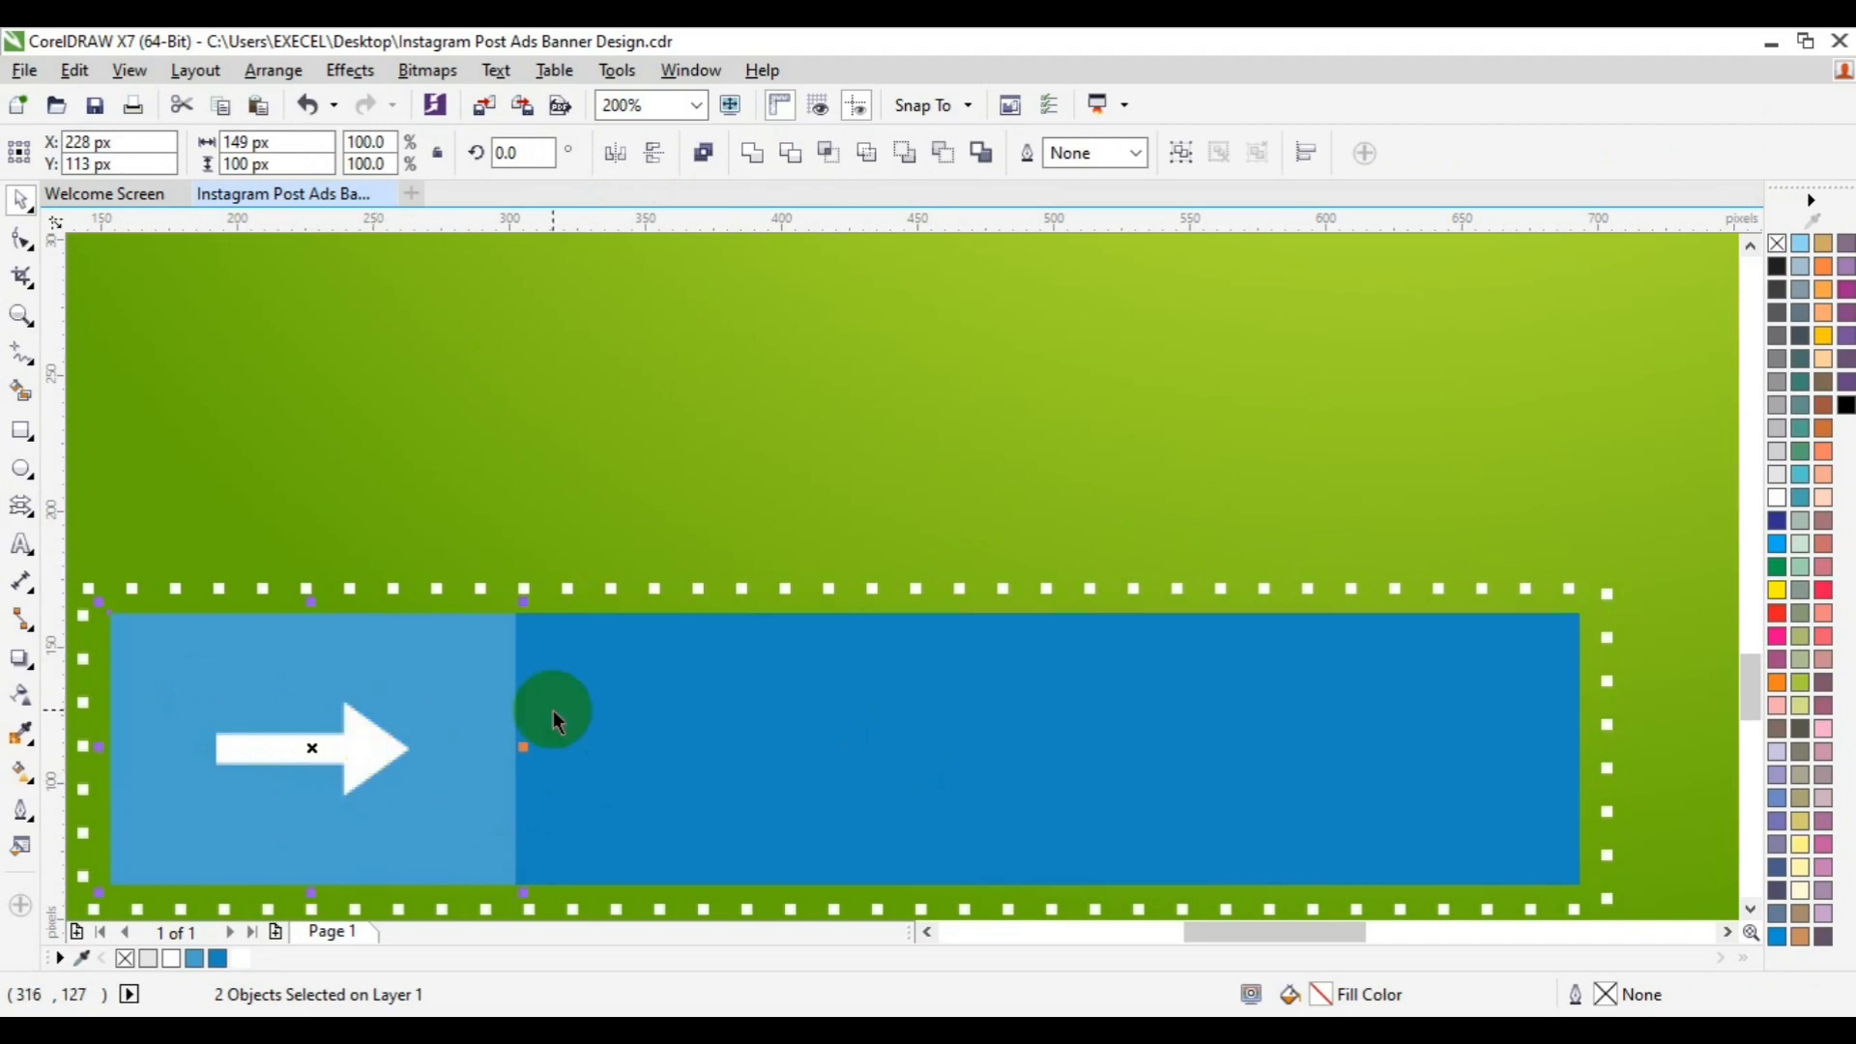
pyautogui.hotkey('ctrl', 'g')
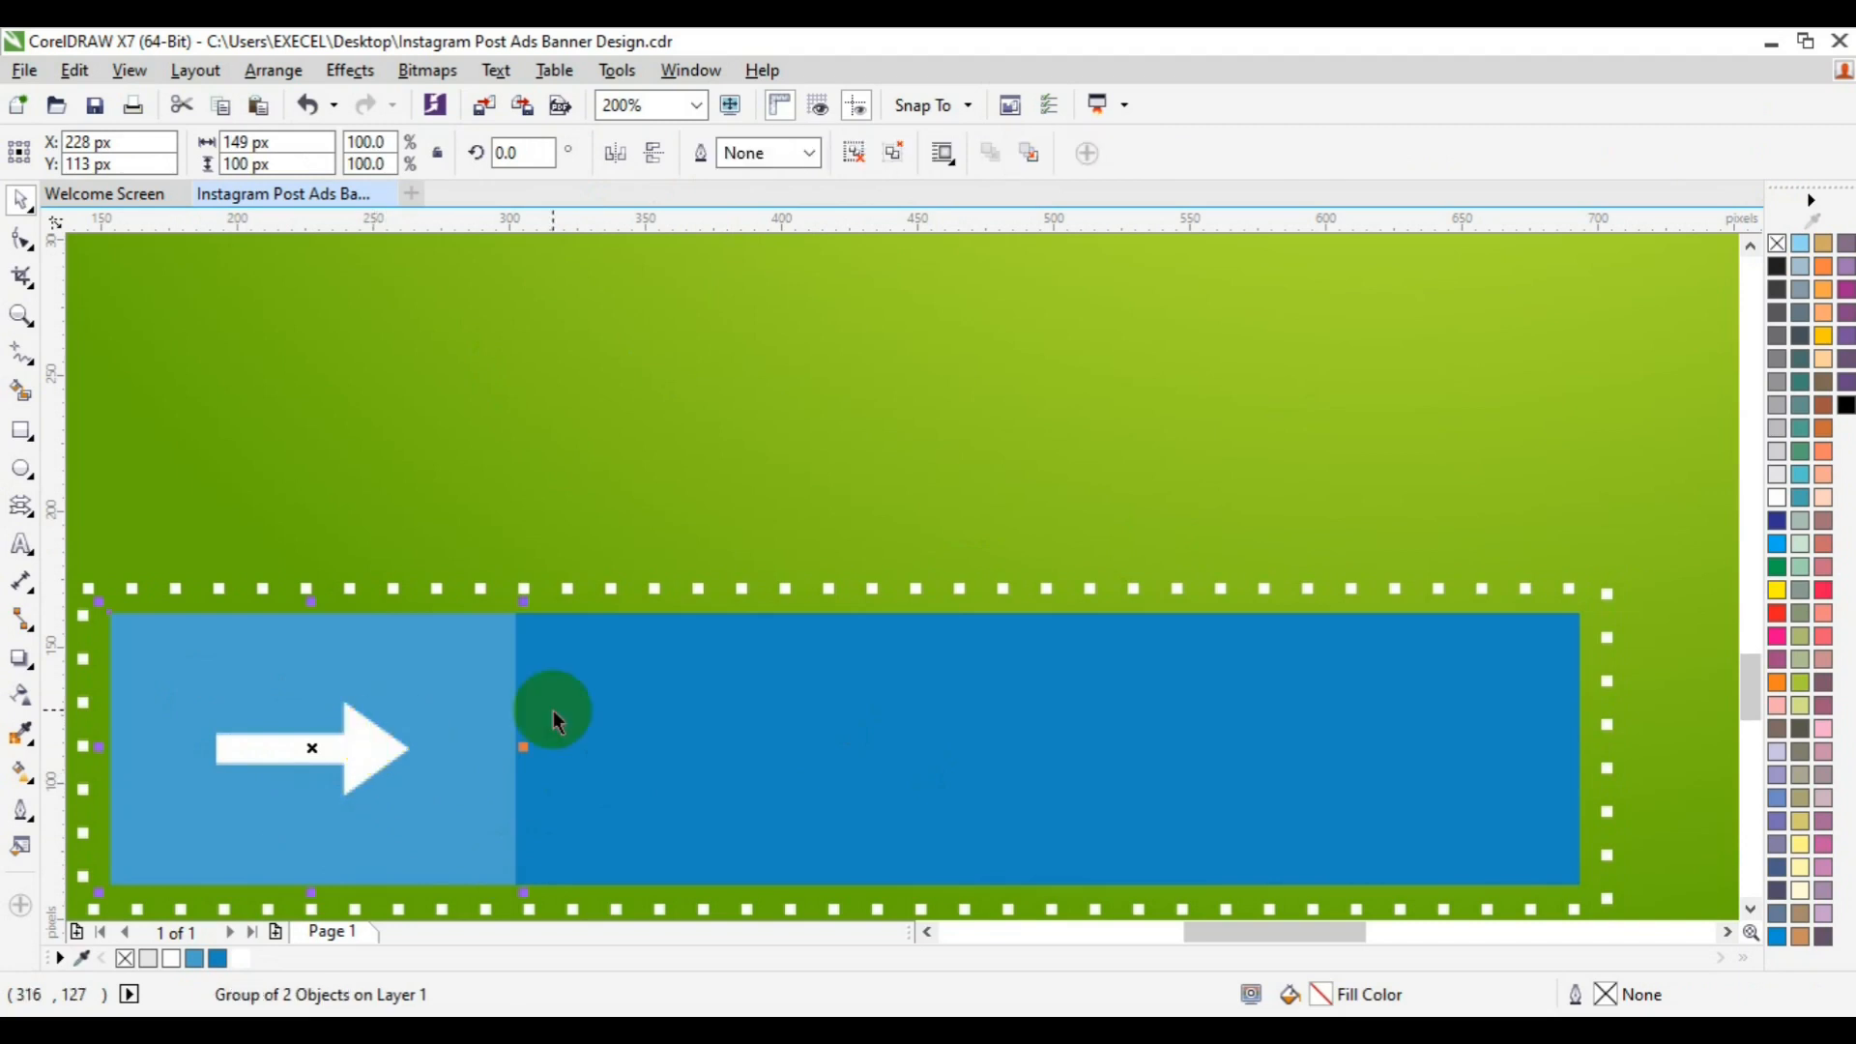
# Step: Ungroup the price badge's text and copy the word ONLY onto the blue bar below the shoes
pyautogui.click(20, 317)
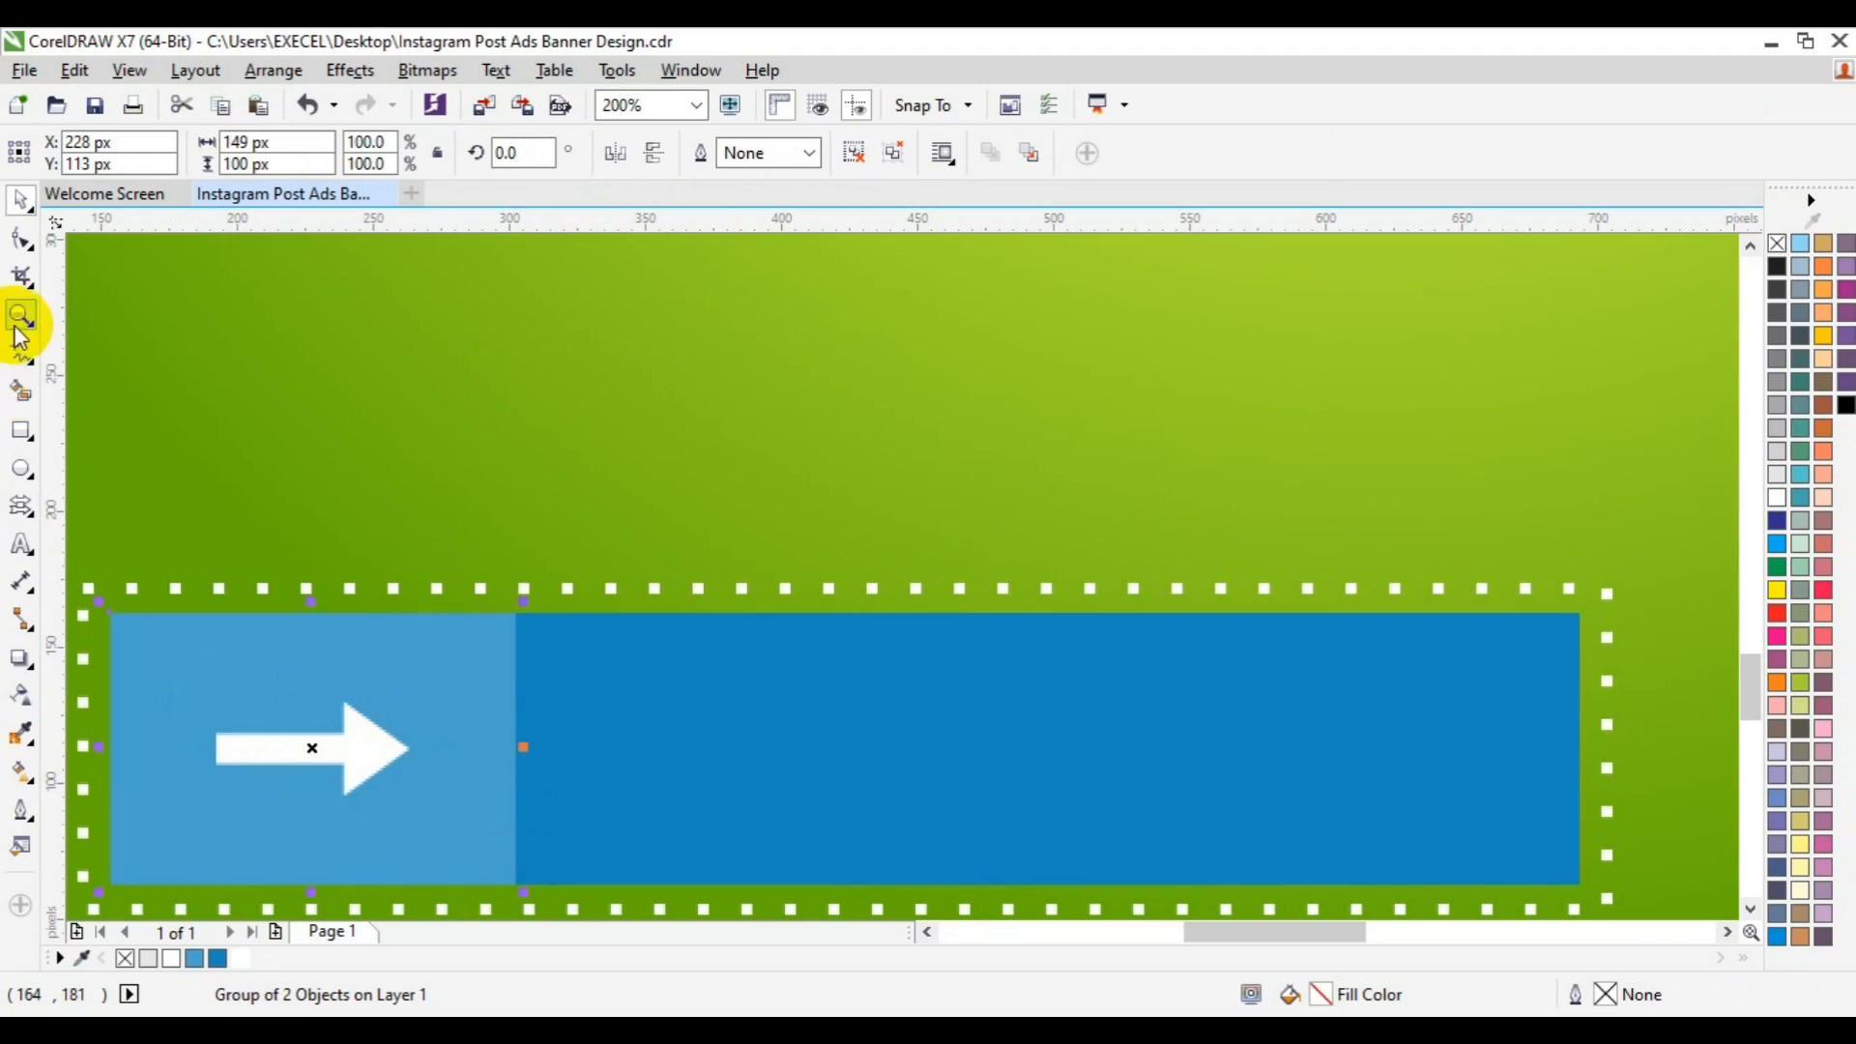
pyautogui.click(199, 165)
pyautogui.click(202, 168)
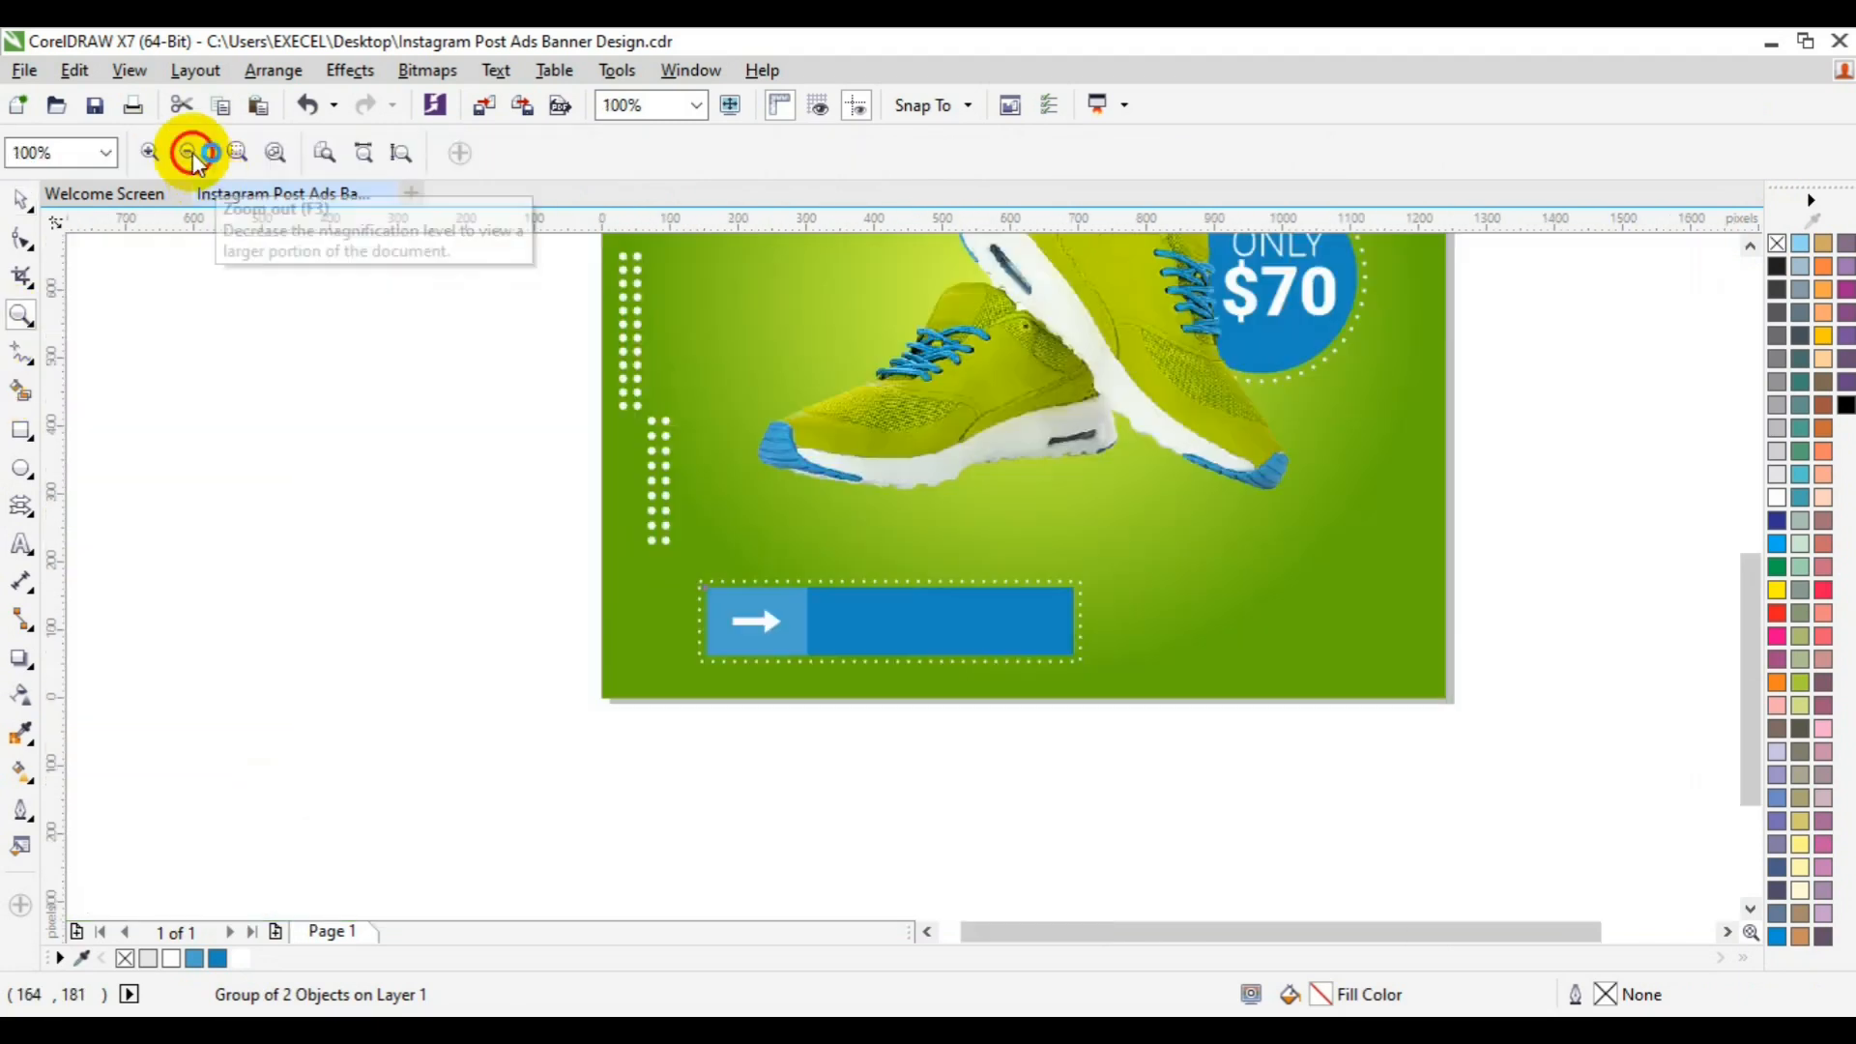
pyautogui.press('space')
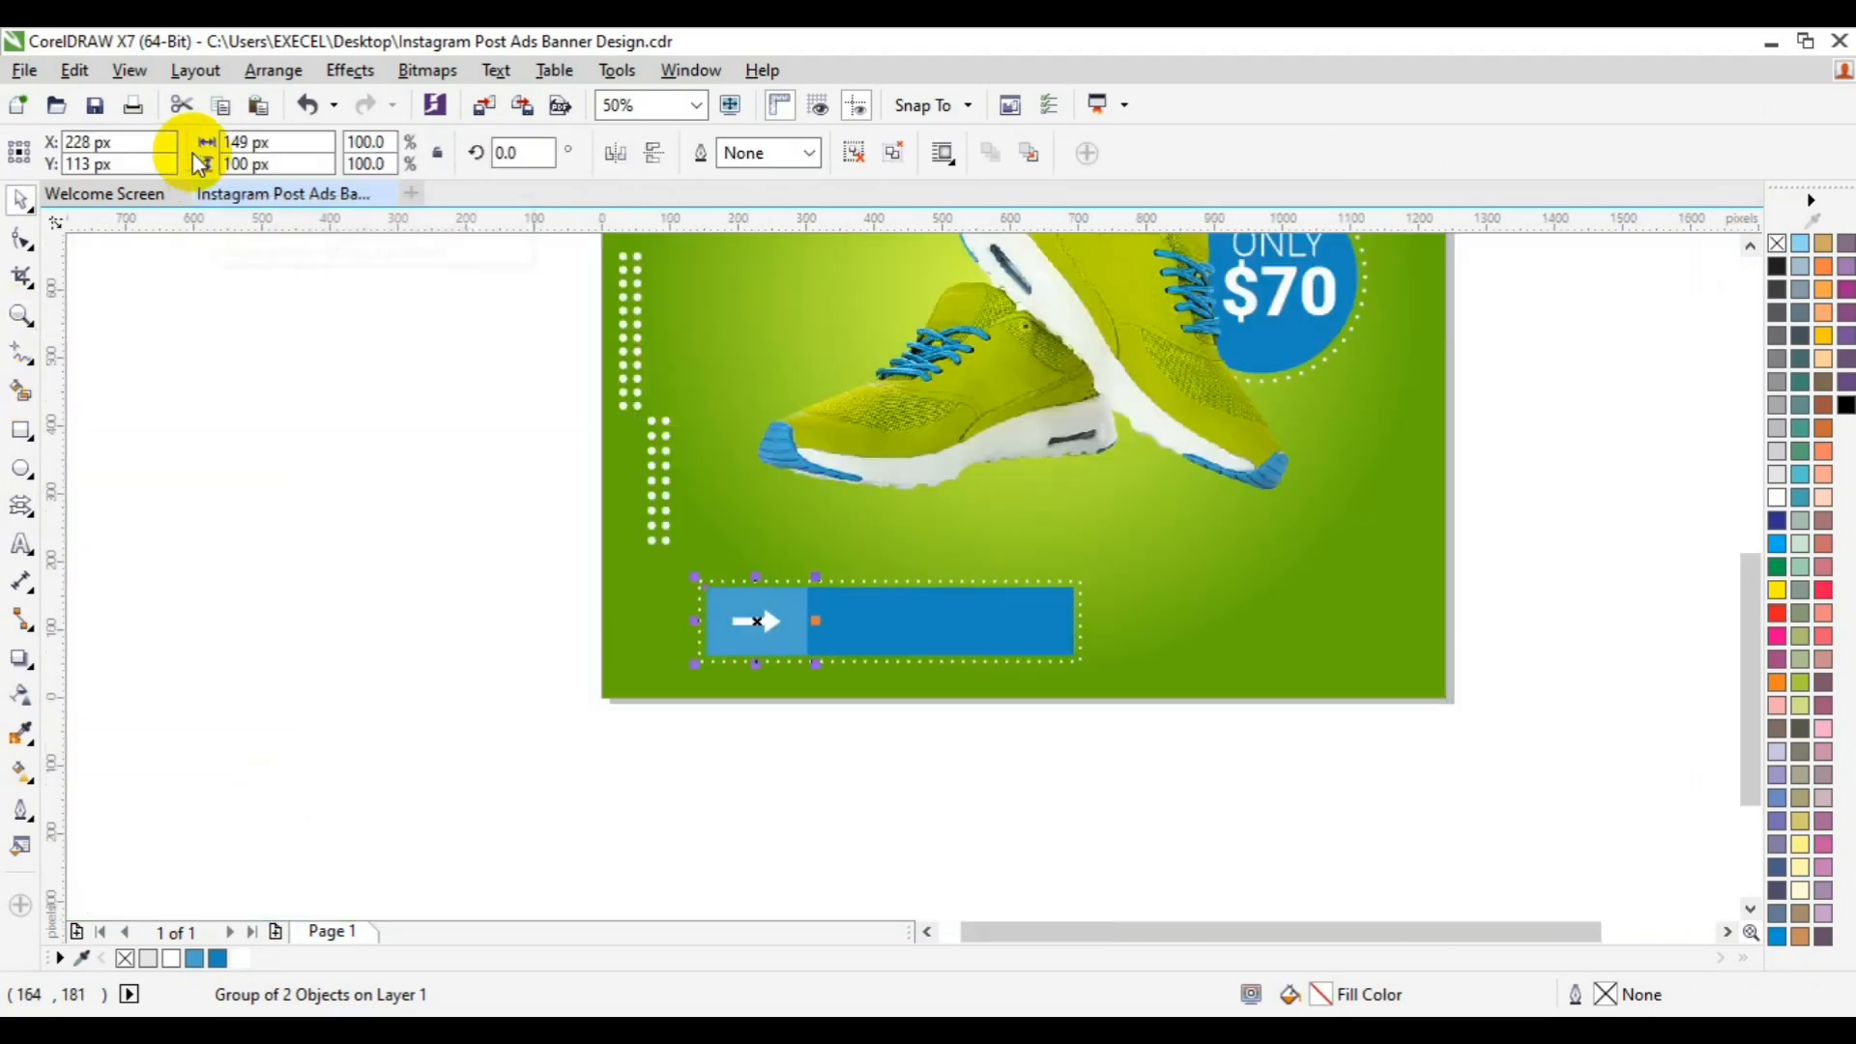
pyautogui.click(1751, 250)
pyautogui.click(1268, 440)
pyautogui.click(1310, 436)
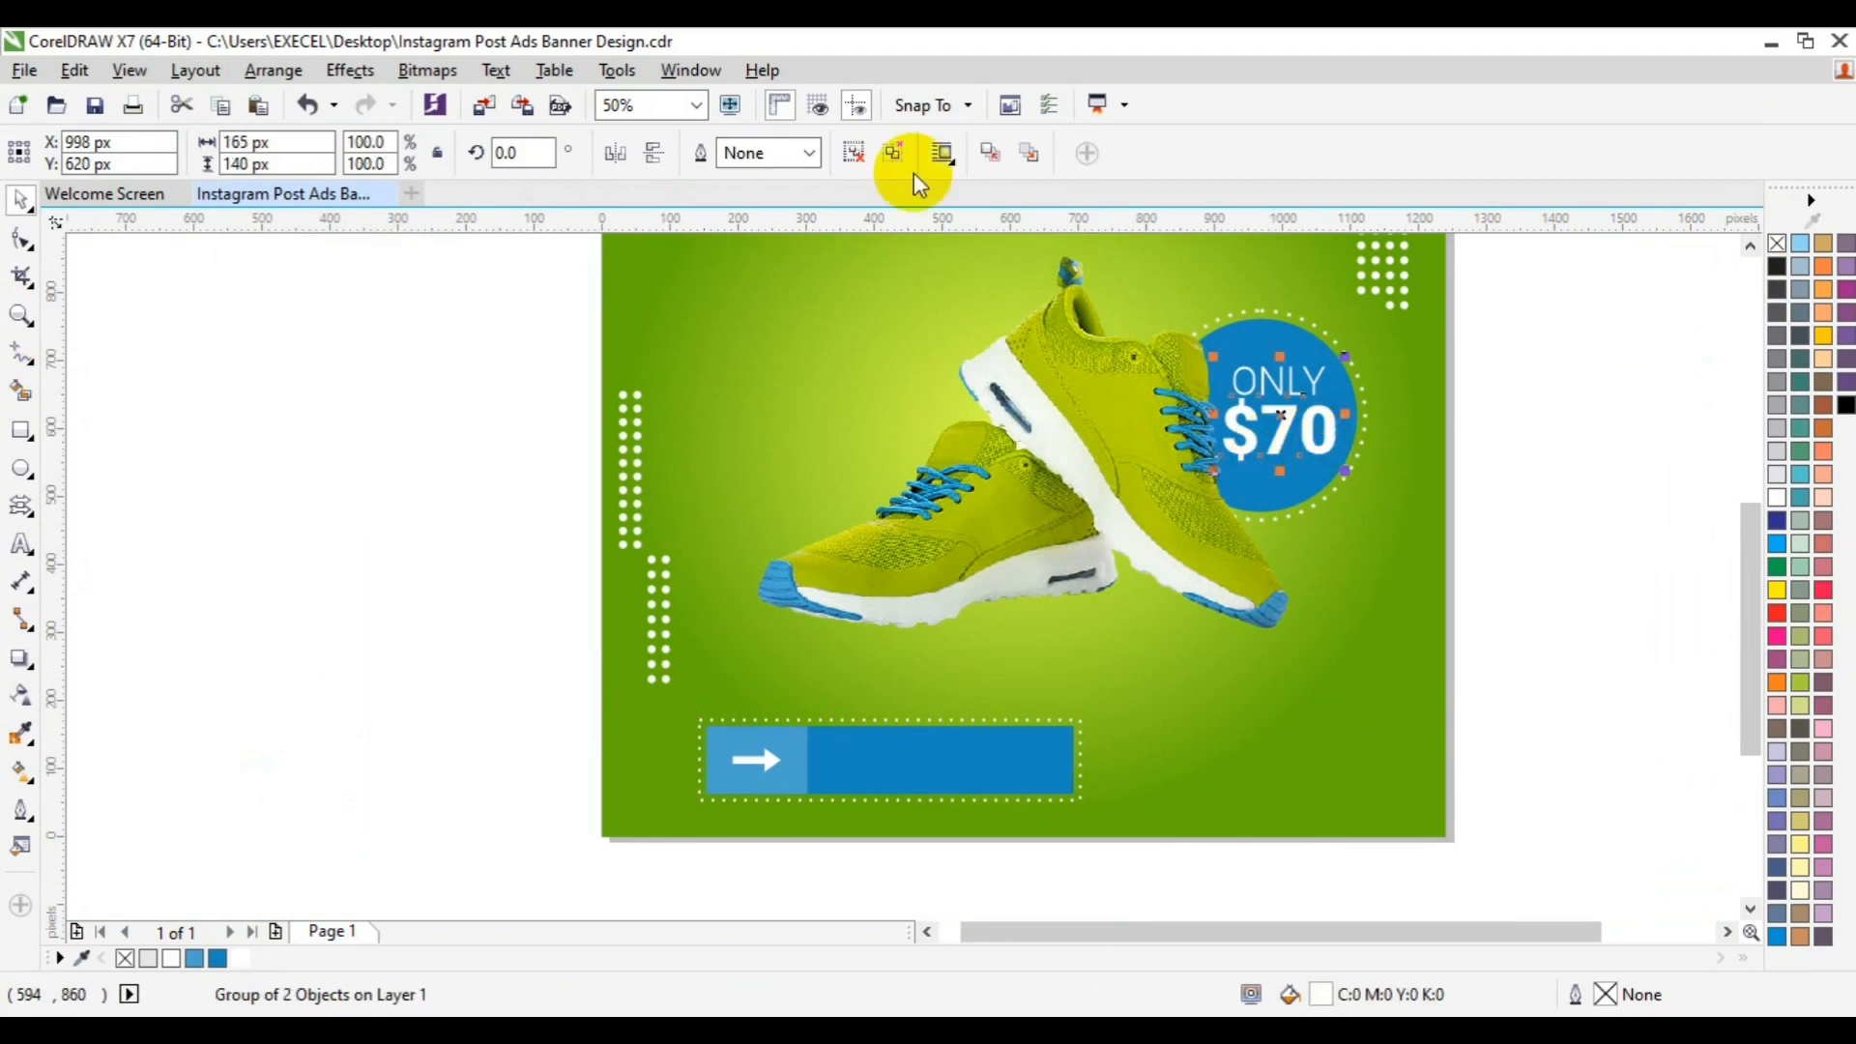
pyautogui.click(1282, 437)
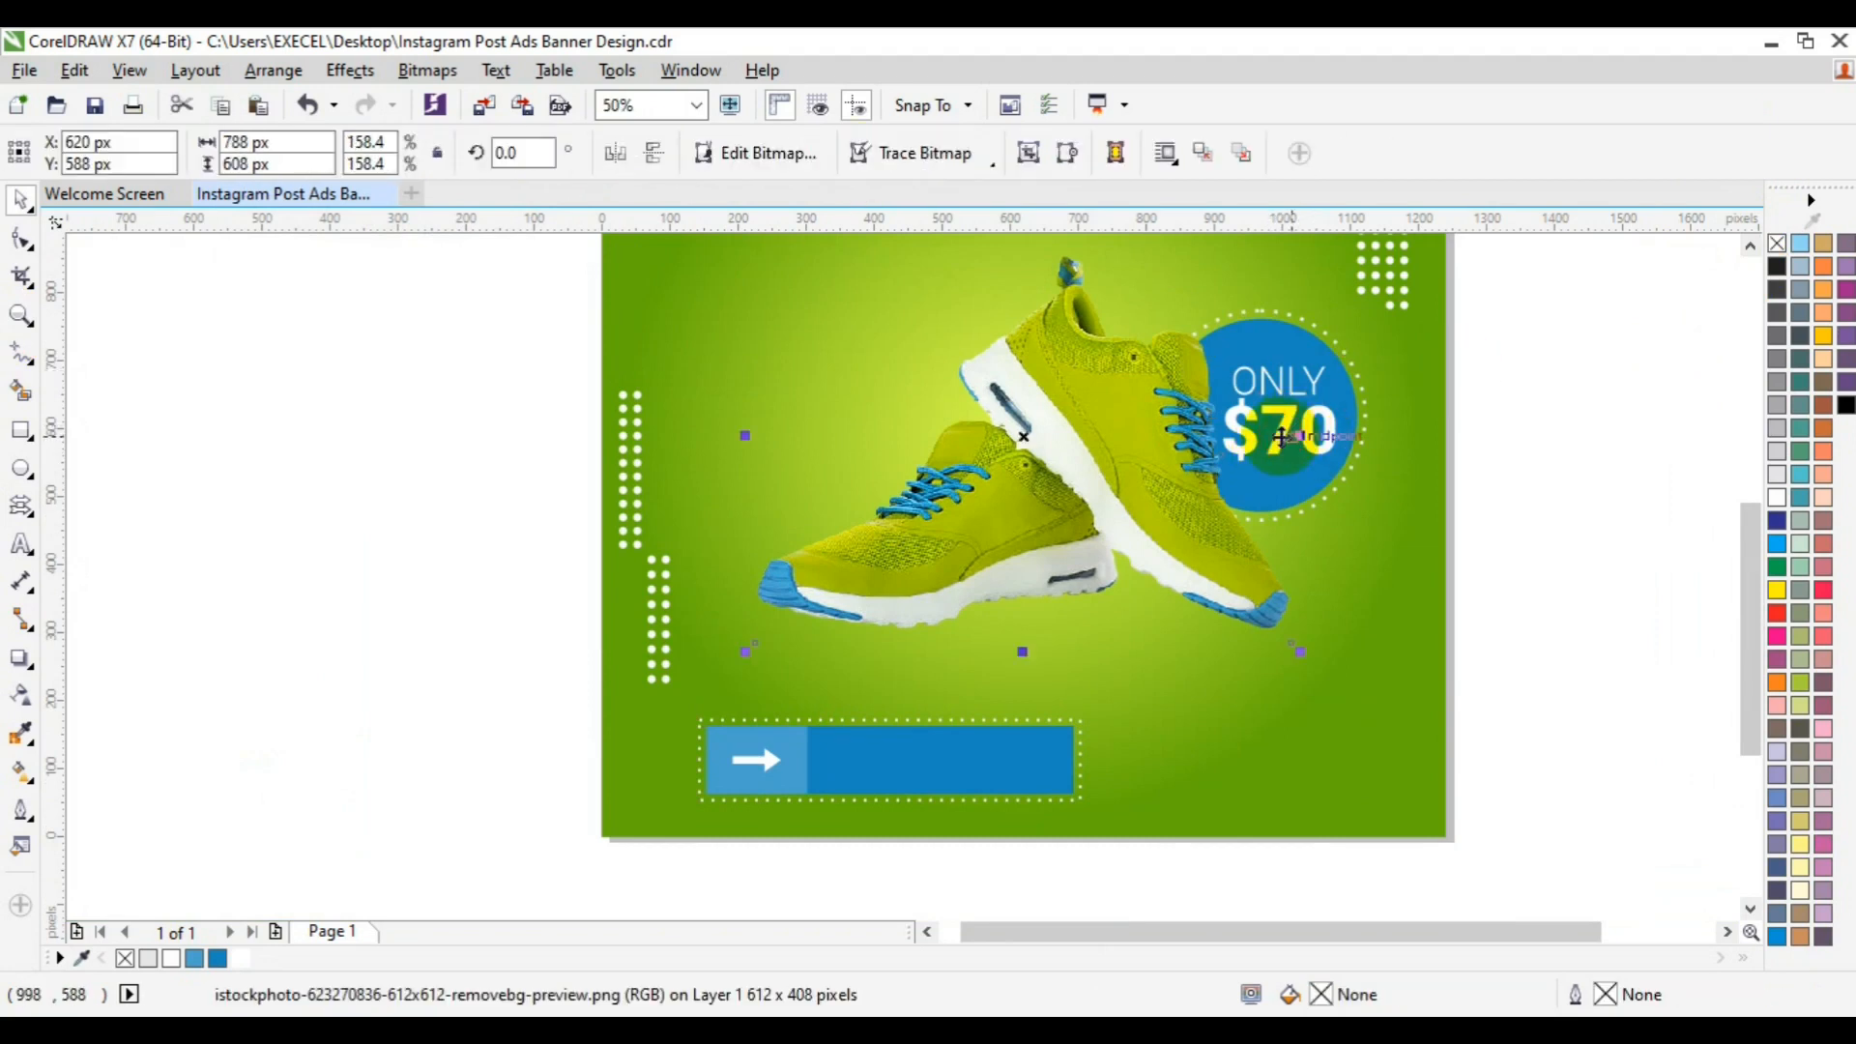
pyautogui.click(1318, 382)
pyautogui.moveTo(1318, 382); pyautogui.dragTo(942, 764)
pyautogui.rightClick(943, 764)
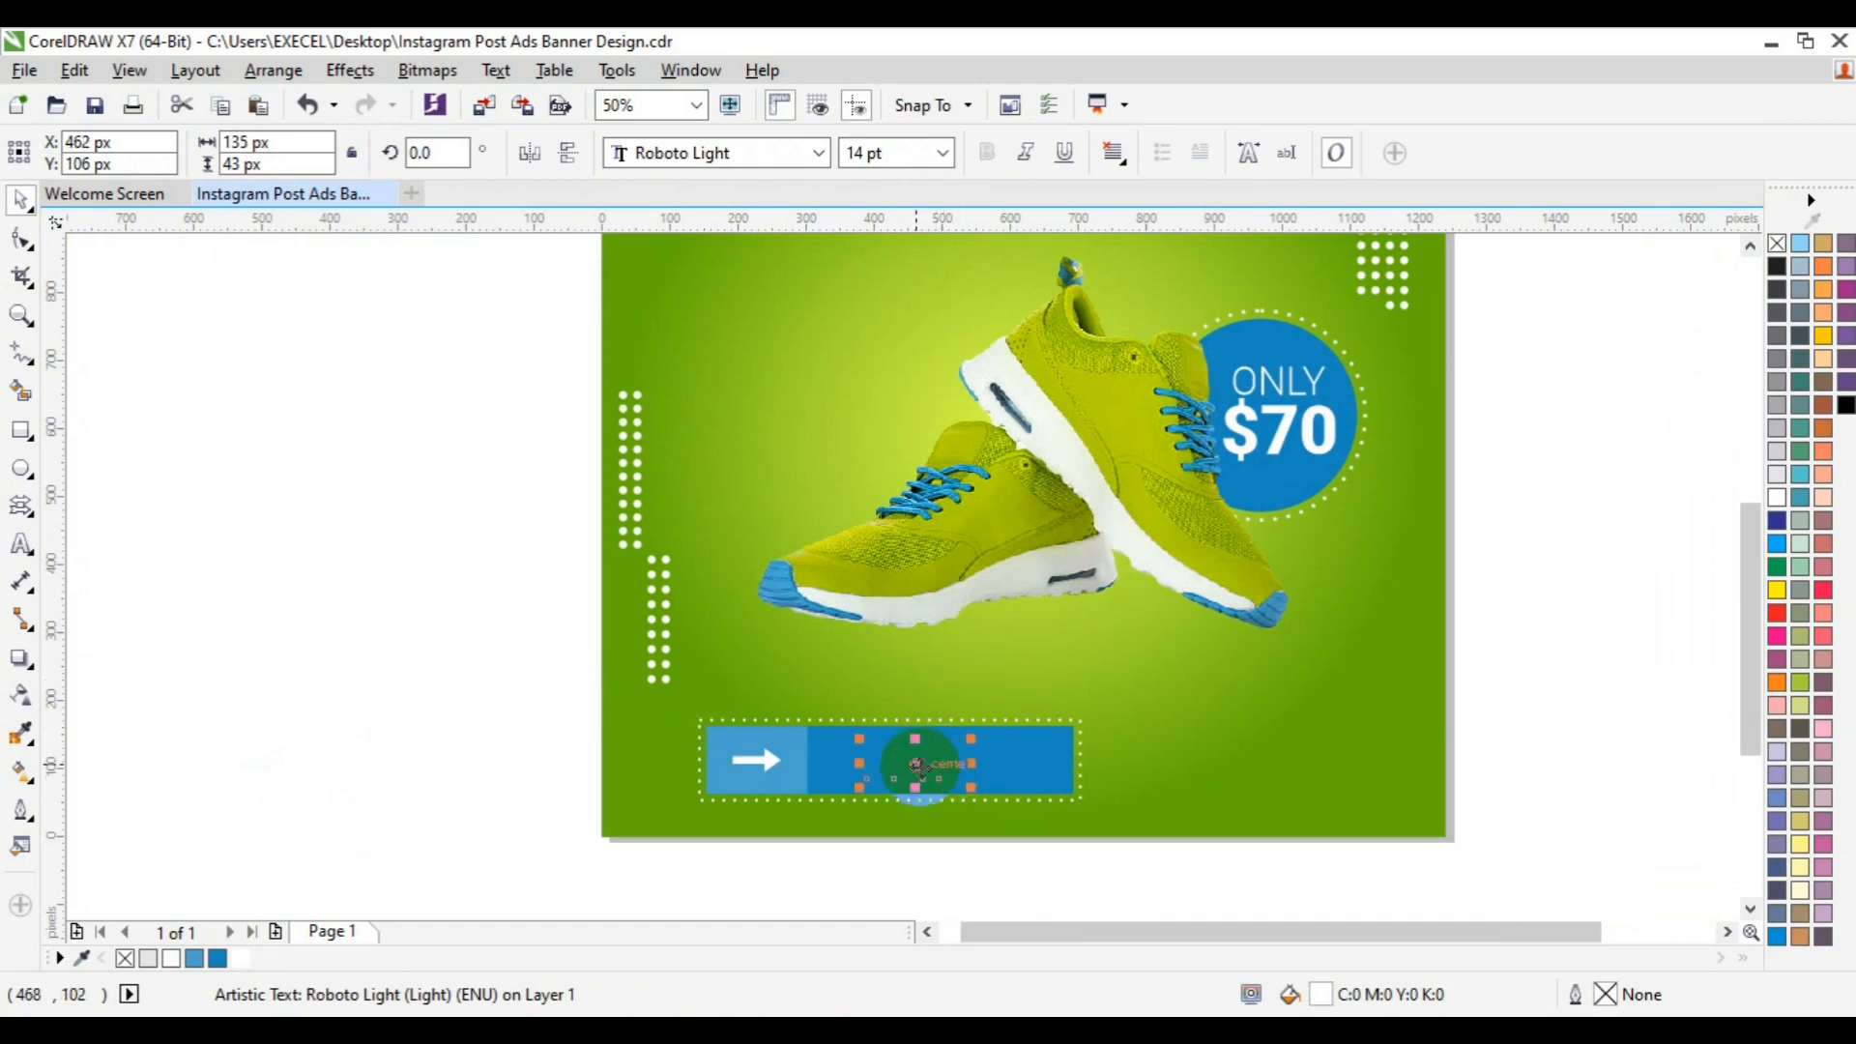
# Step: Bring the copied ONLY text in front of the blue bar
pyautogui.rightClick(924, 766)
pyautogui.moveTo(995, 524)
pyautogui.click(1369, 557)
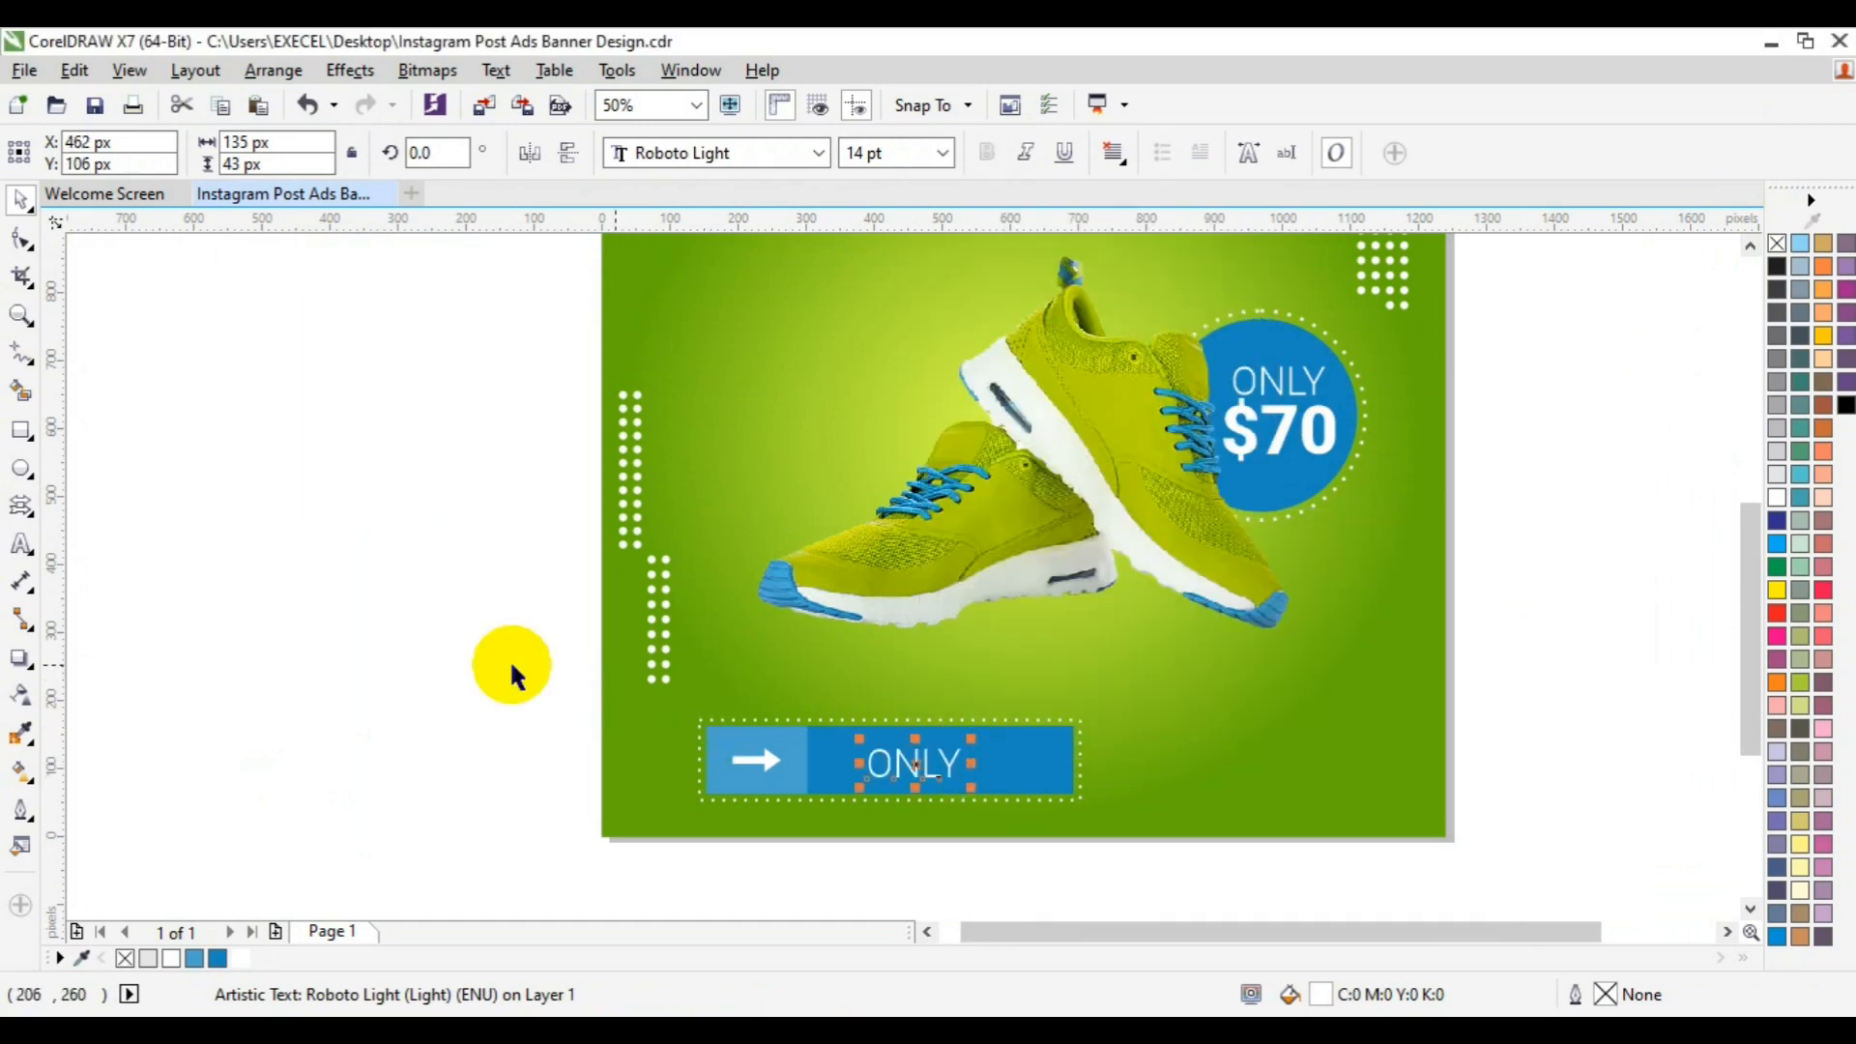
# Step: Replace the copied ONLY text on the blue bar with SHOP NOW
pyautogui.click(22, 545)
pyautogui.hotkey('ctrl', 'a')
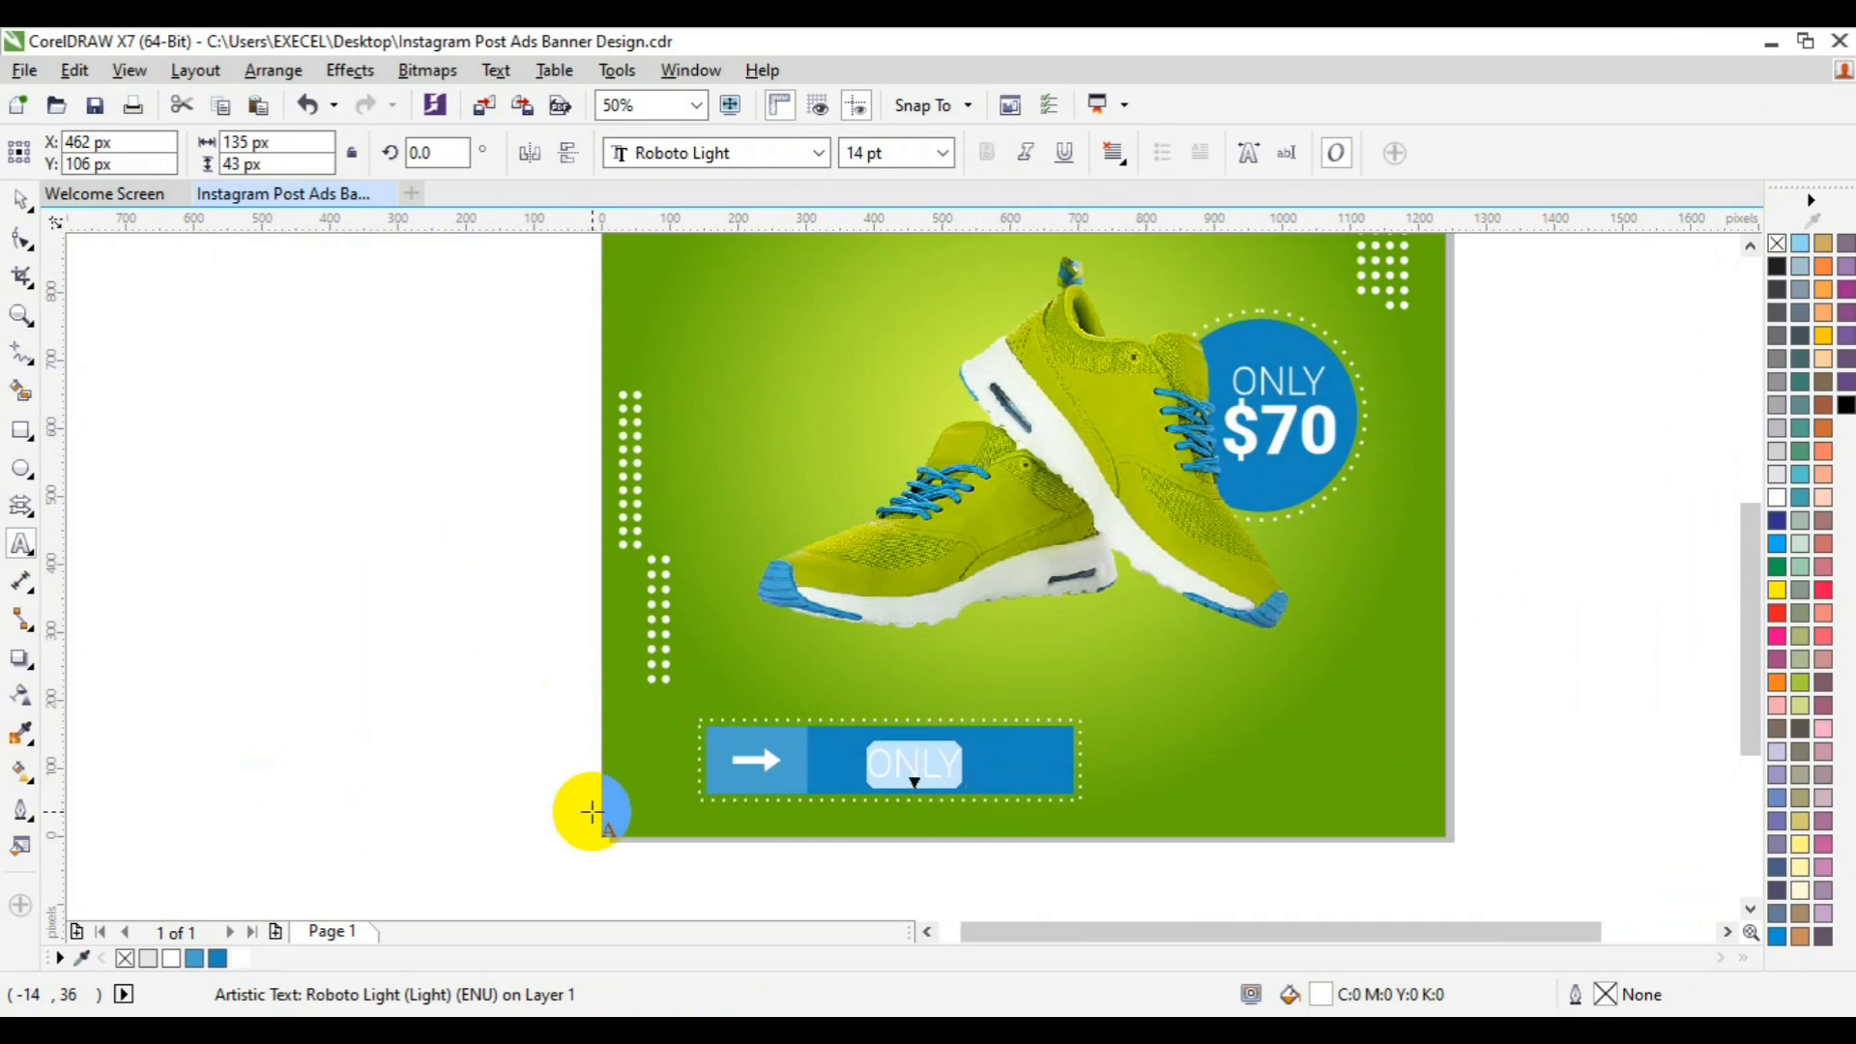
pyautogui.write('SHOP NOW')
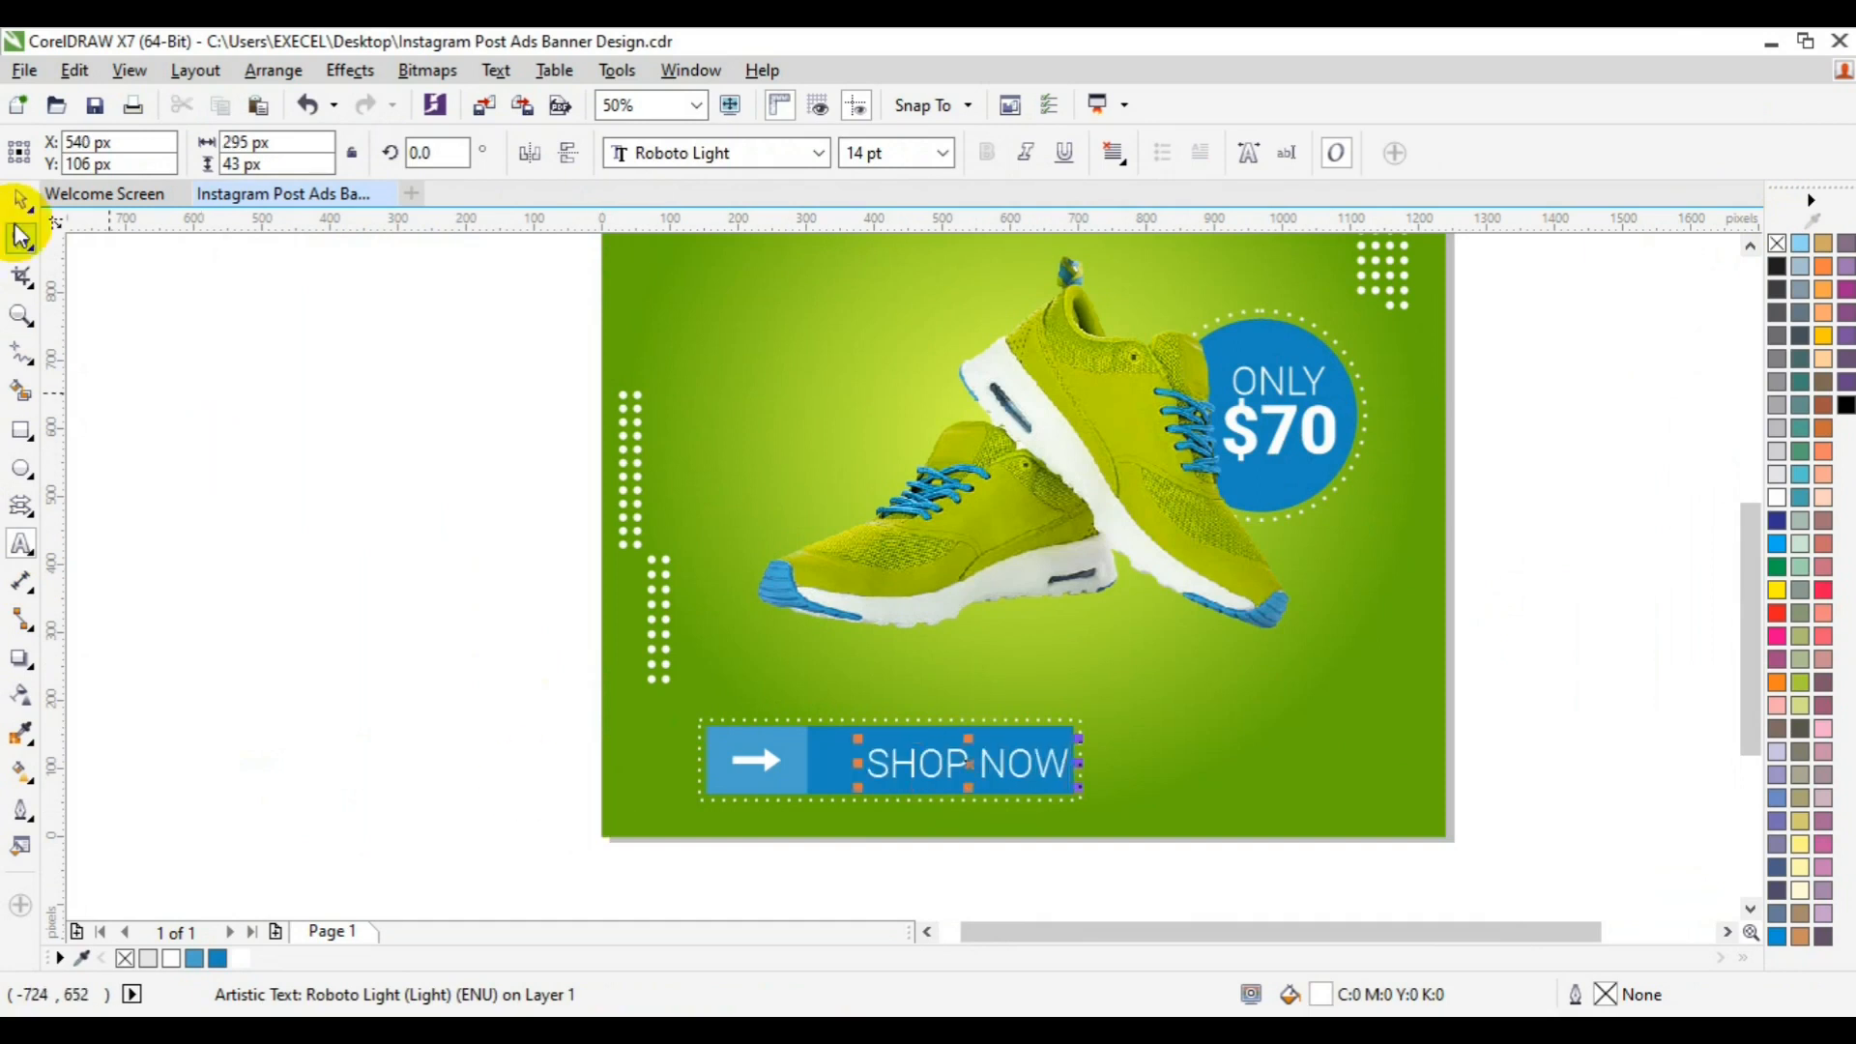
# Step: Align the SHOP NOW text with the dotted frame's right edge and vertical centre
pyautogui.keyDown('shift'); pyautogui.click(831, 772); pyautogui.keyUp('shift')
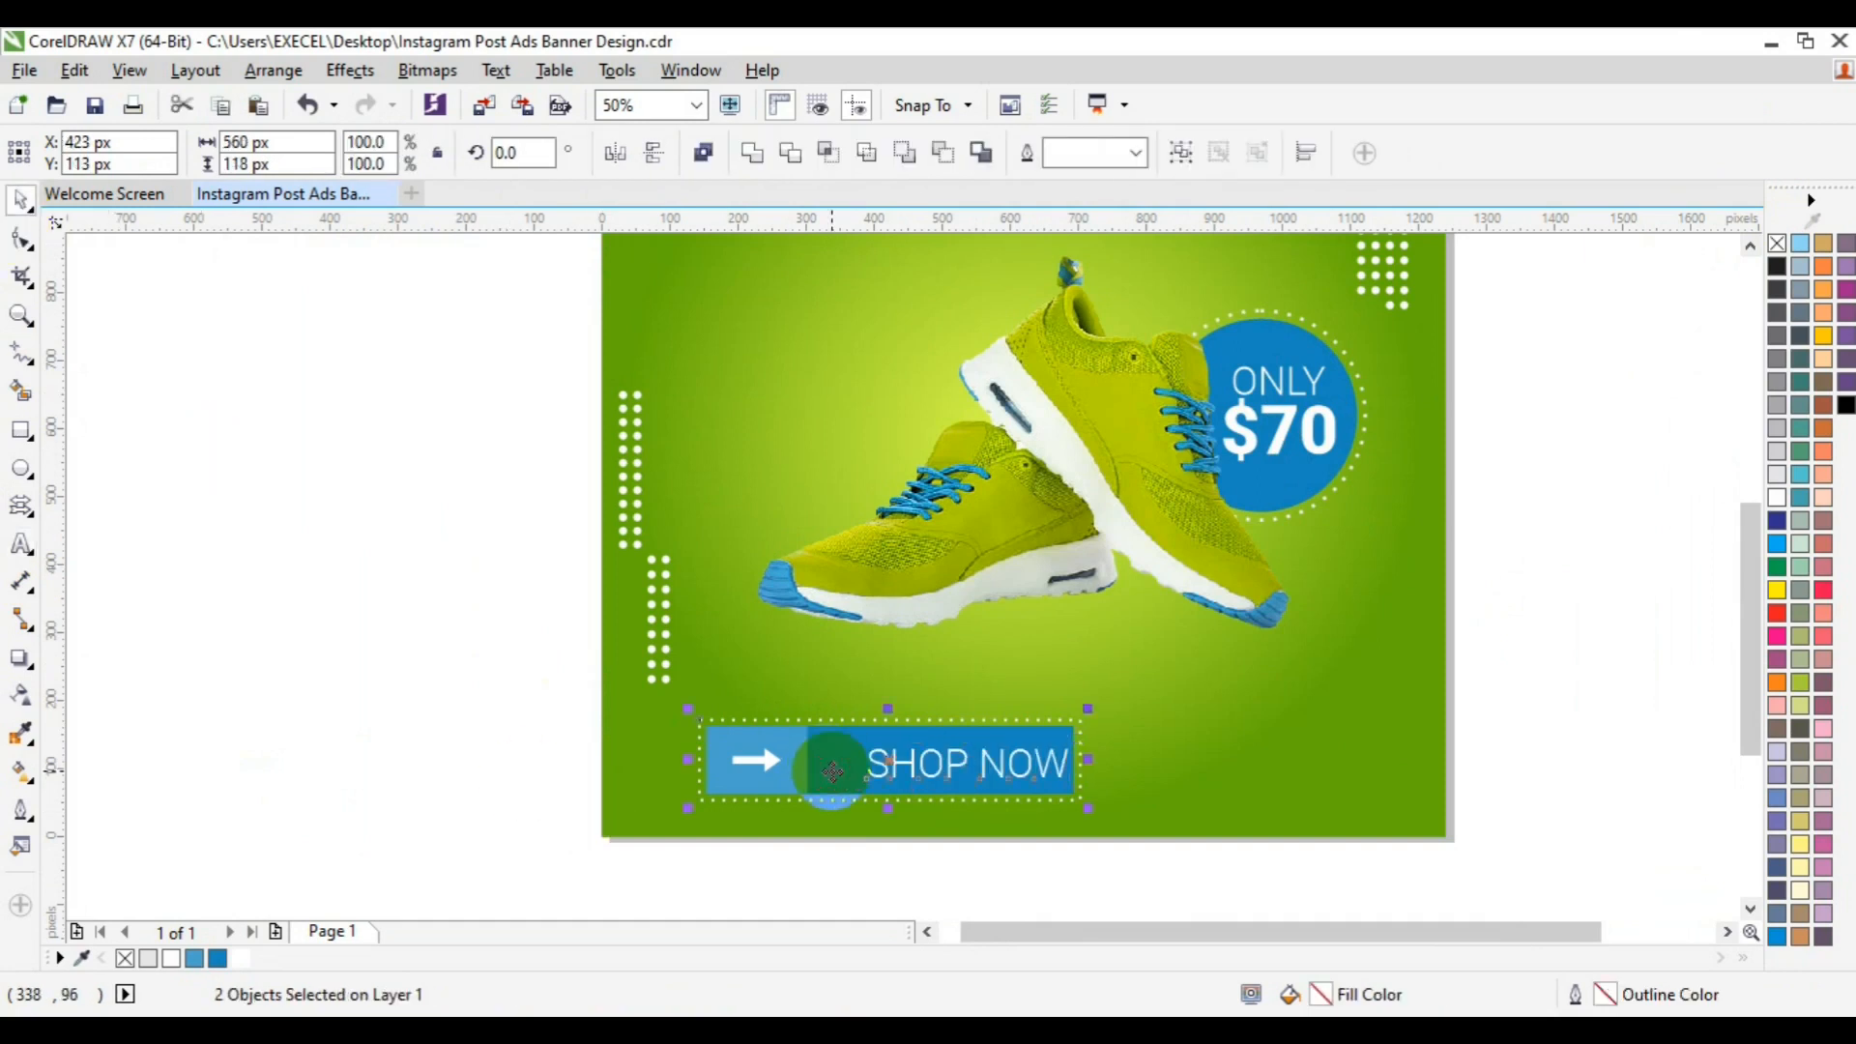
pyautogui.press('c')
pyautogui.press('l')
pyautogui.press('r')
pyautogui.click(1516, 696)
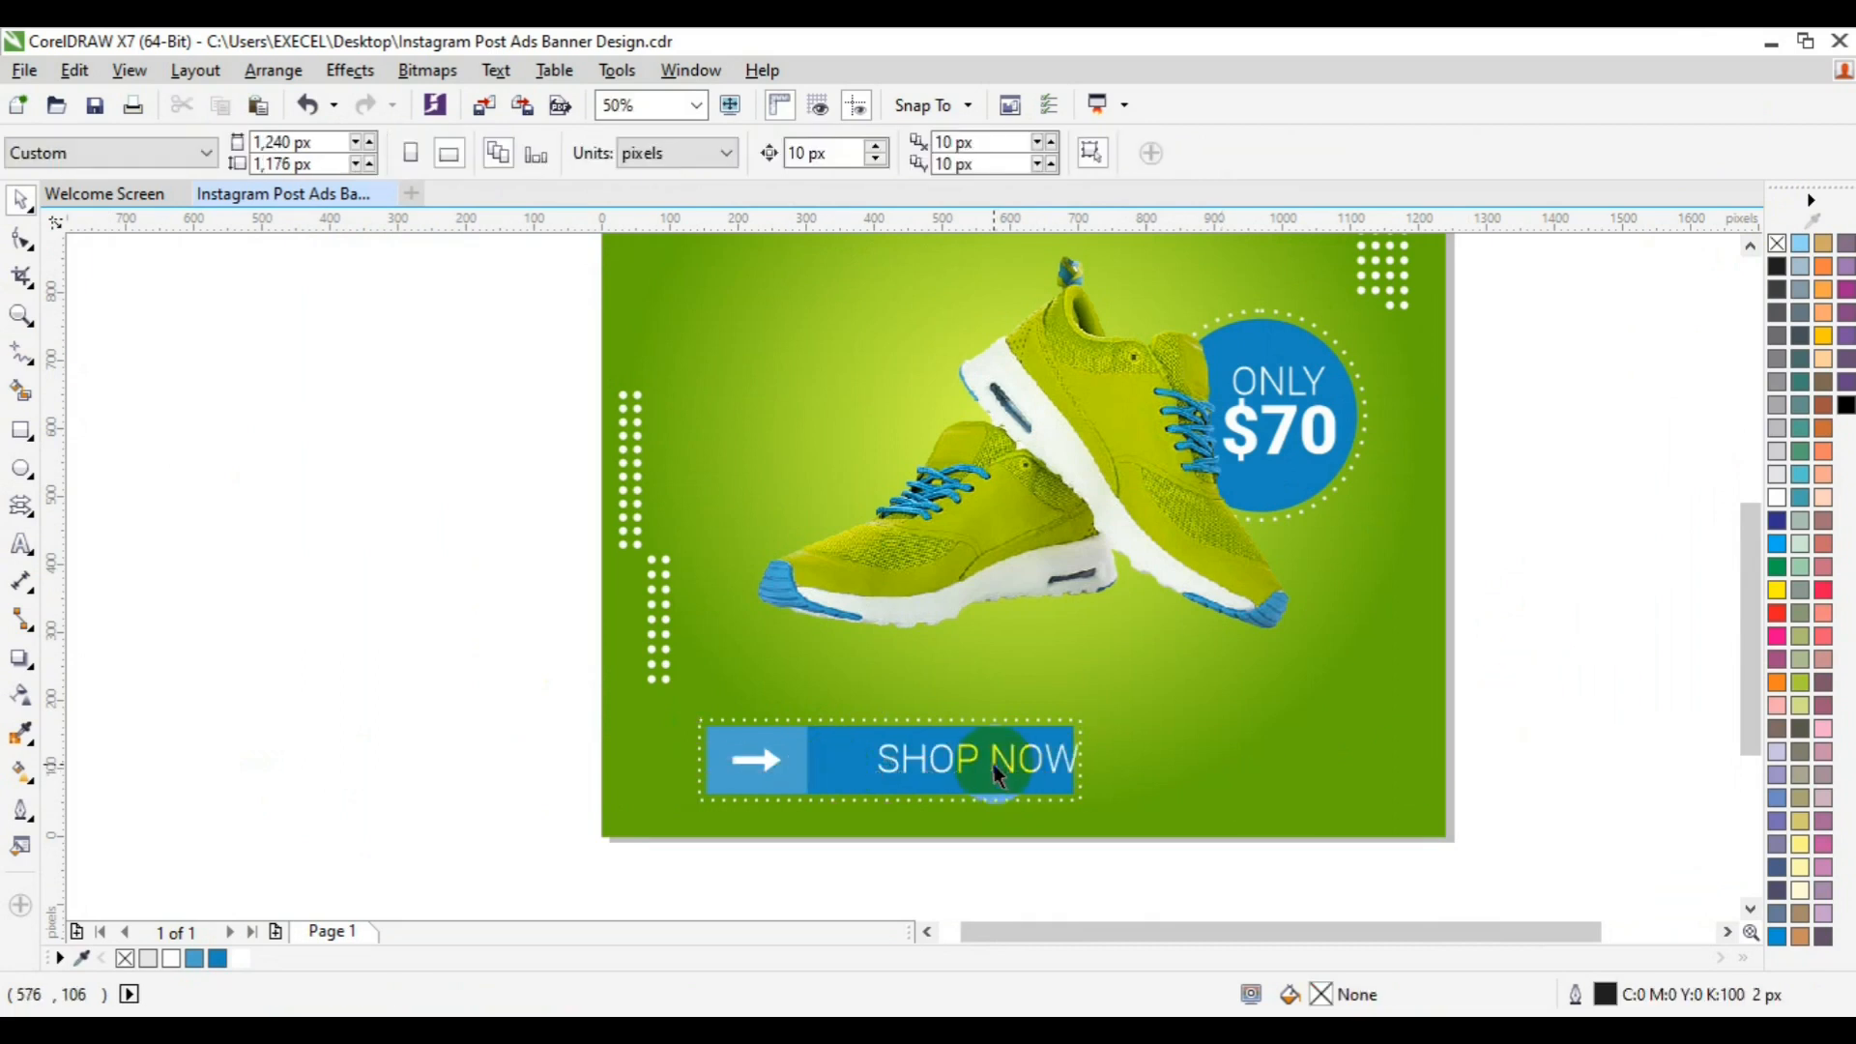
# Step: Nudge the SHOP NOW text left so it sits inside the dark blue part of the bar
pyautogui.click(994, 764)
pyautogui.press('Left')
pyautogui.press('Left')
pyautogui.press('Left')
pyautogui.press('Left')
# Step: Group the whole SHOP NOW button and shrink it to about 351 × 74 px, placed around X 288, Y 126 px
pyautogui.click(468, 664)
pyautogui.moveTo(466, 663); pyautogui.dragTo(1026, 789)
pyautogui.hotkey('ctrl', 'g')
pyautogui.moveTo(907, 770); pyautogui.dragTo(810, 753)
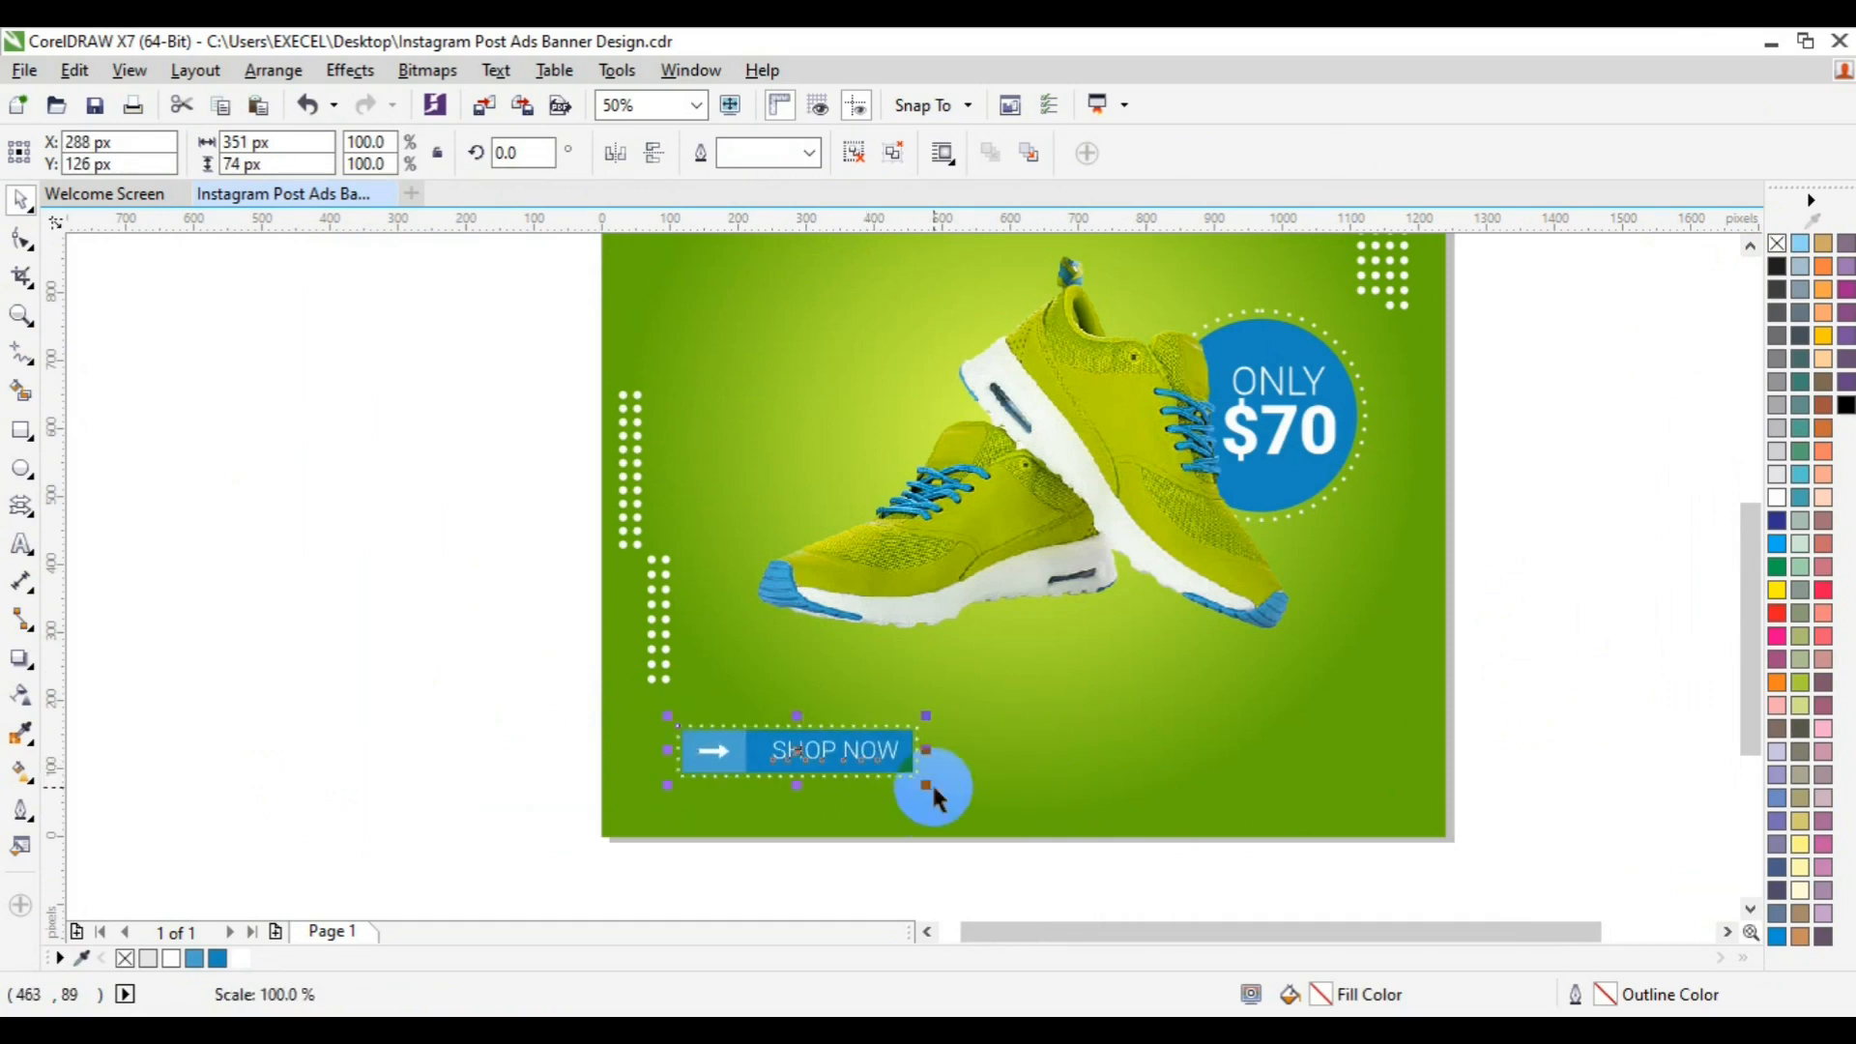
pyautogui.click(455, 746)
# Step: Ungroup the button, copy its SHOP NOW text to the right of it and replace the copy's wording with the contact phone number
pyautogui.click(814, 752)
pyautogui.click(873, 150)
pyautogui.click(415, 534)
pyautogui.click(793, 760)
pyautogui.moveTo(792, 771); pyautogui.dragTo(1020, 752)
pyautogui.click(20, 542)
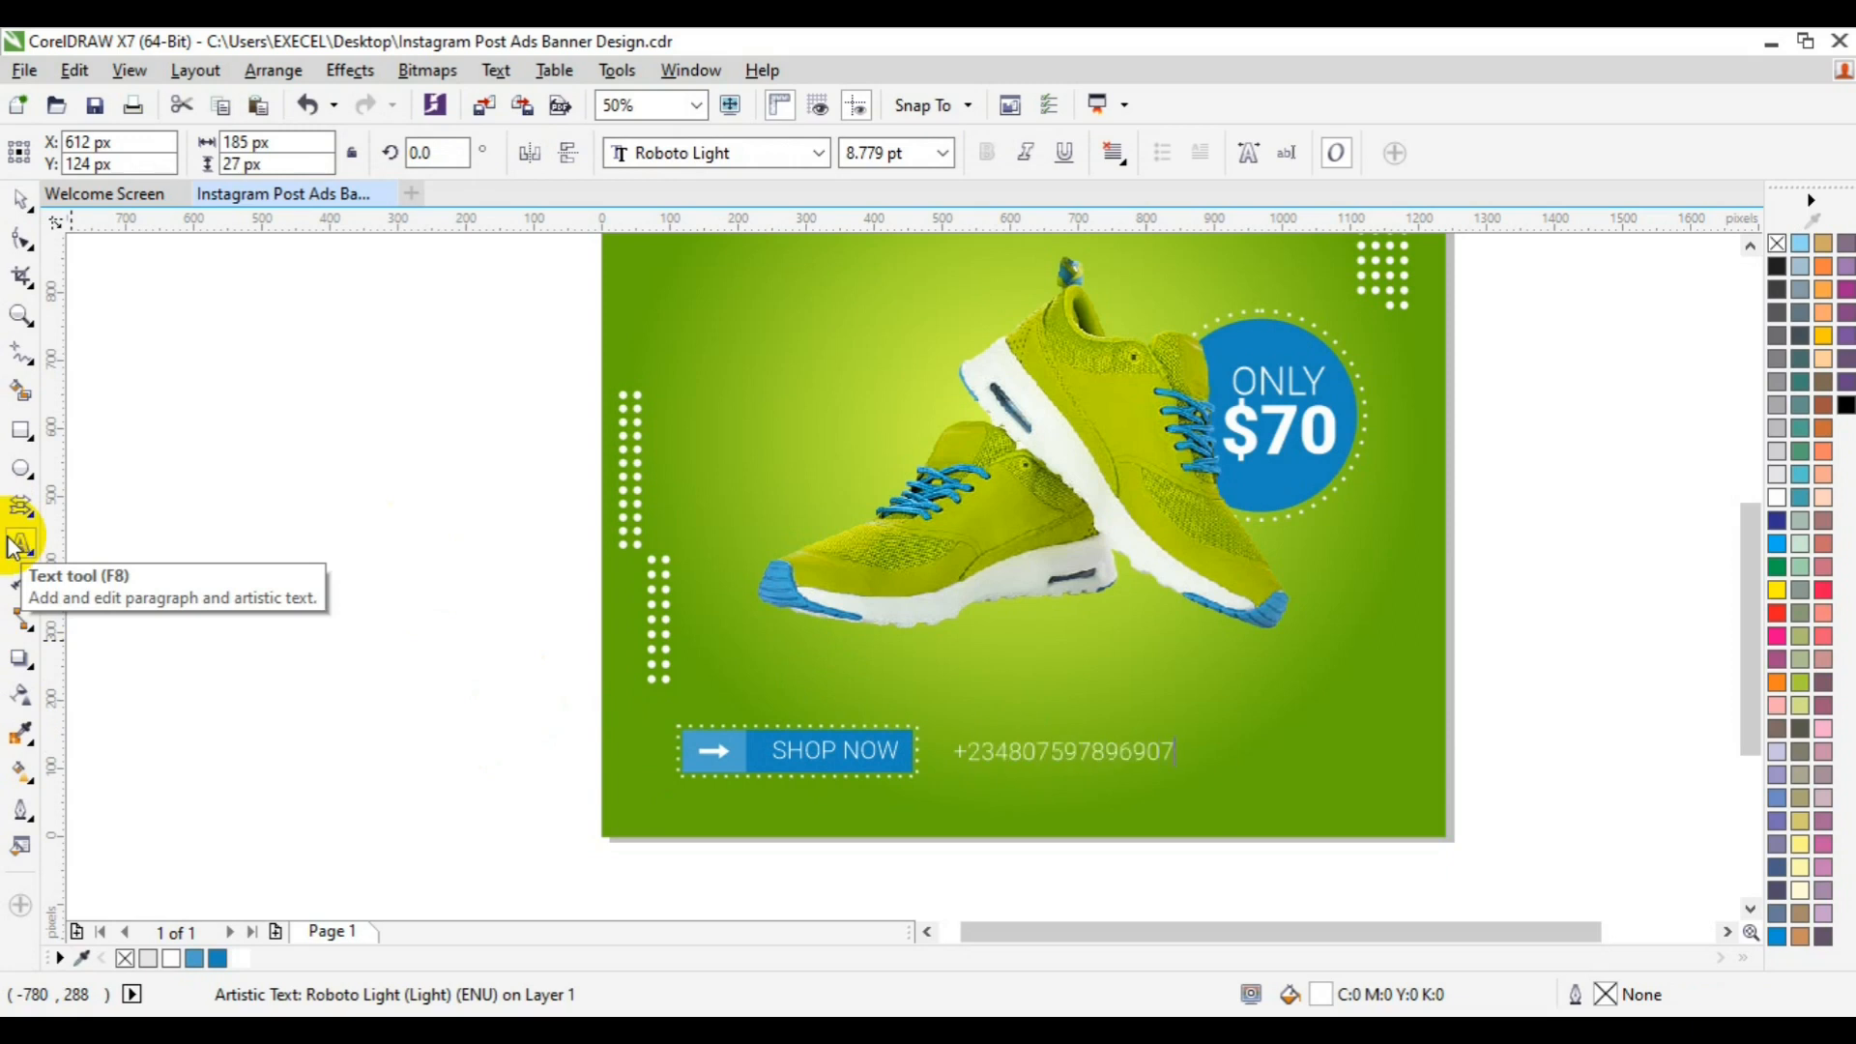
pyautogui.click(13, 204)
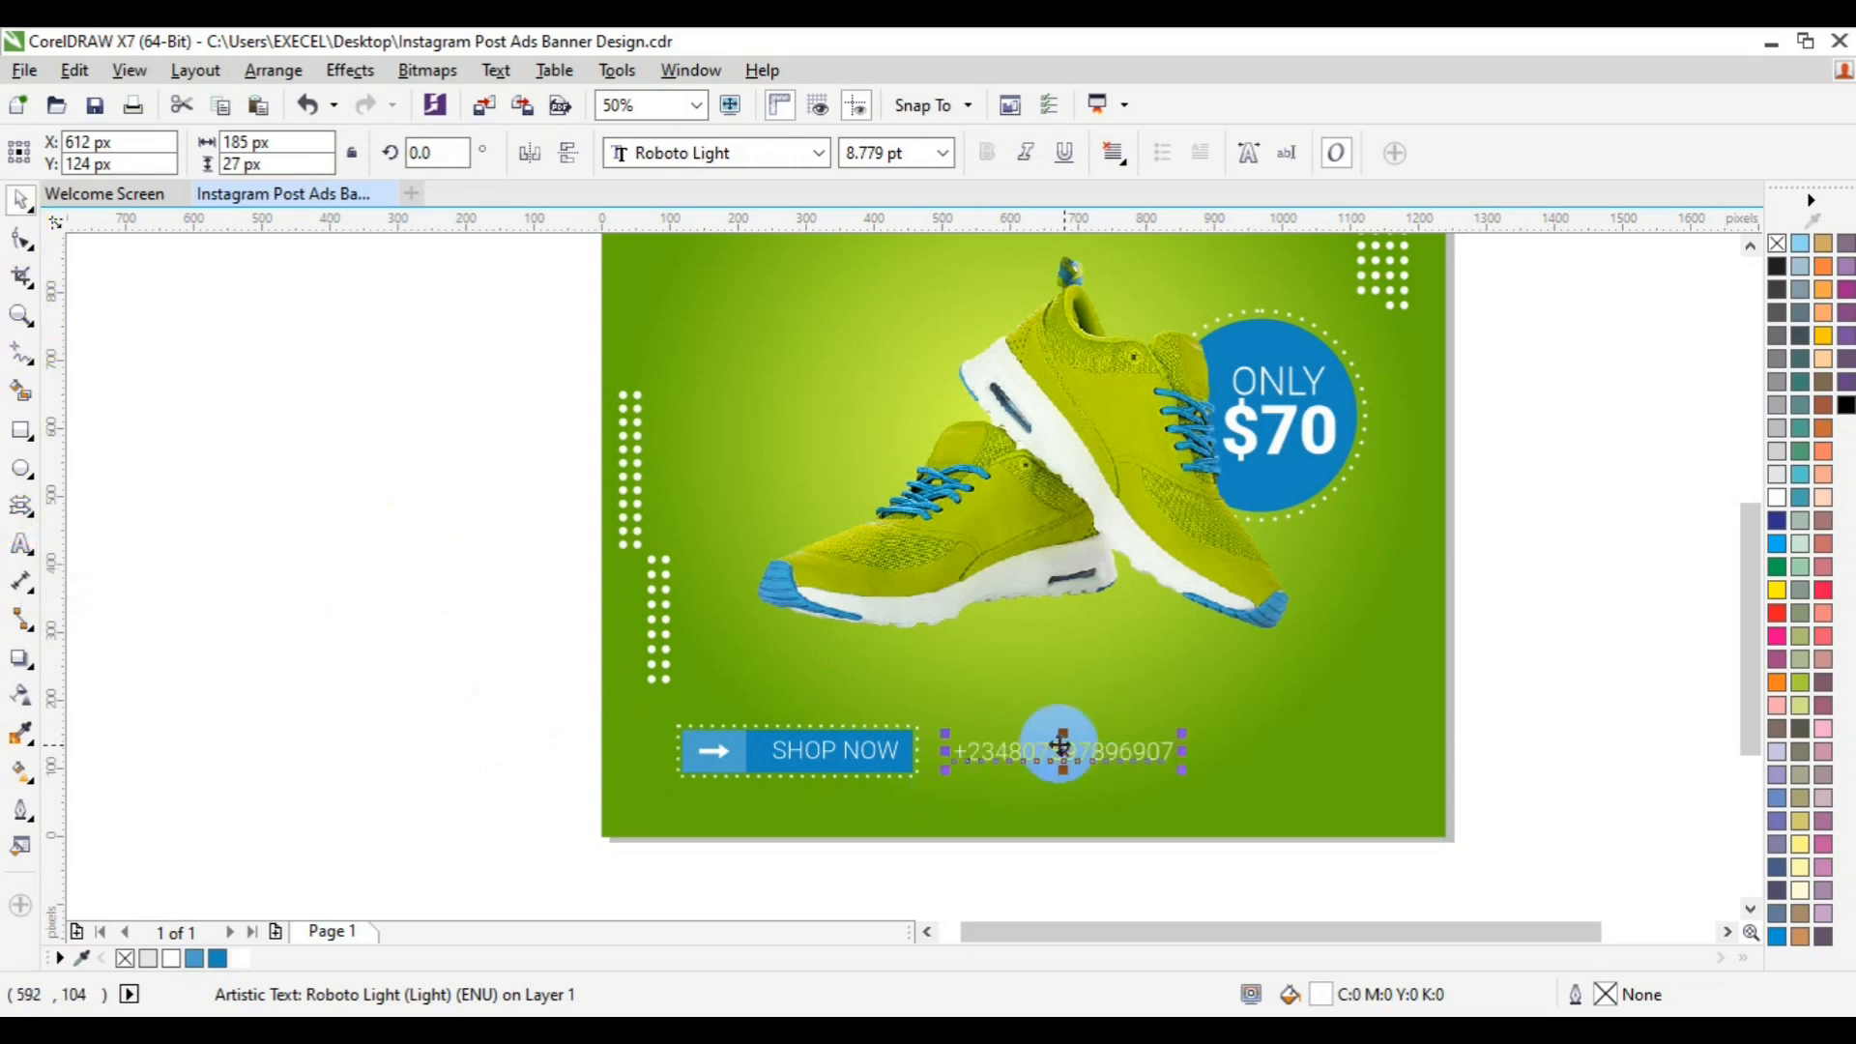
# Step: Copy the phone number text to its right, replace the copy's wording with ww.weburl.com and shift it slightly further right
pyautogui.moveTo(1064, 752); pyautogui.dragTo(1302, 750)
pyautogui.click(1389, 497)
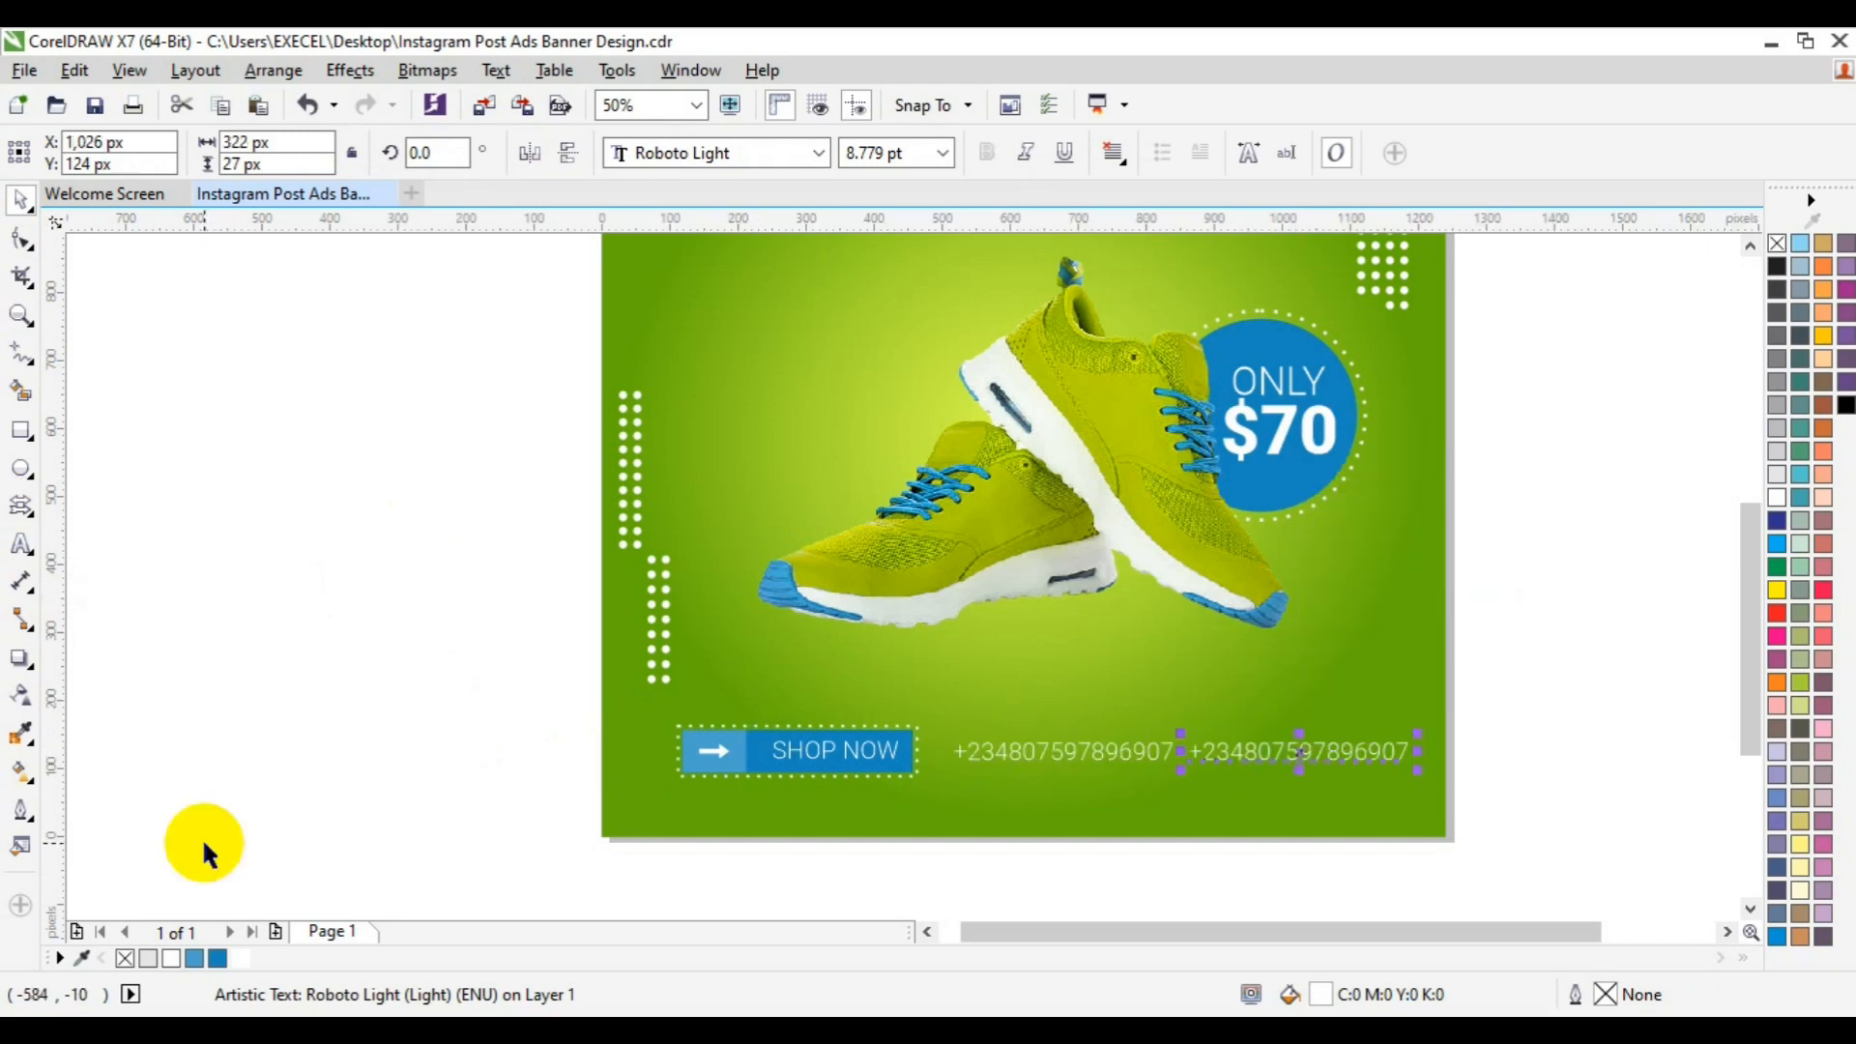
pyautogui.click(25, 543)
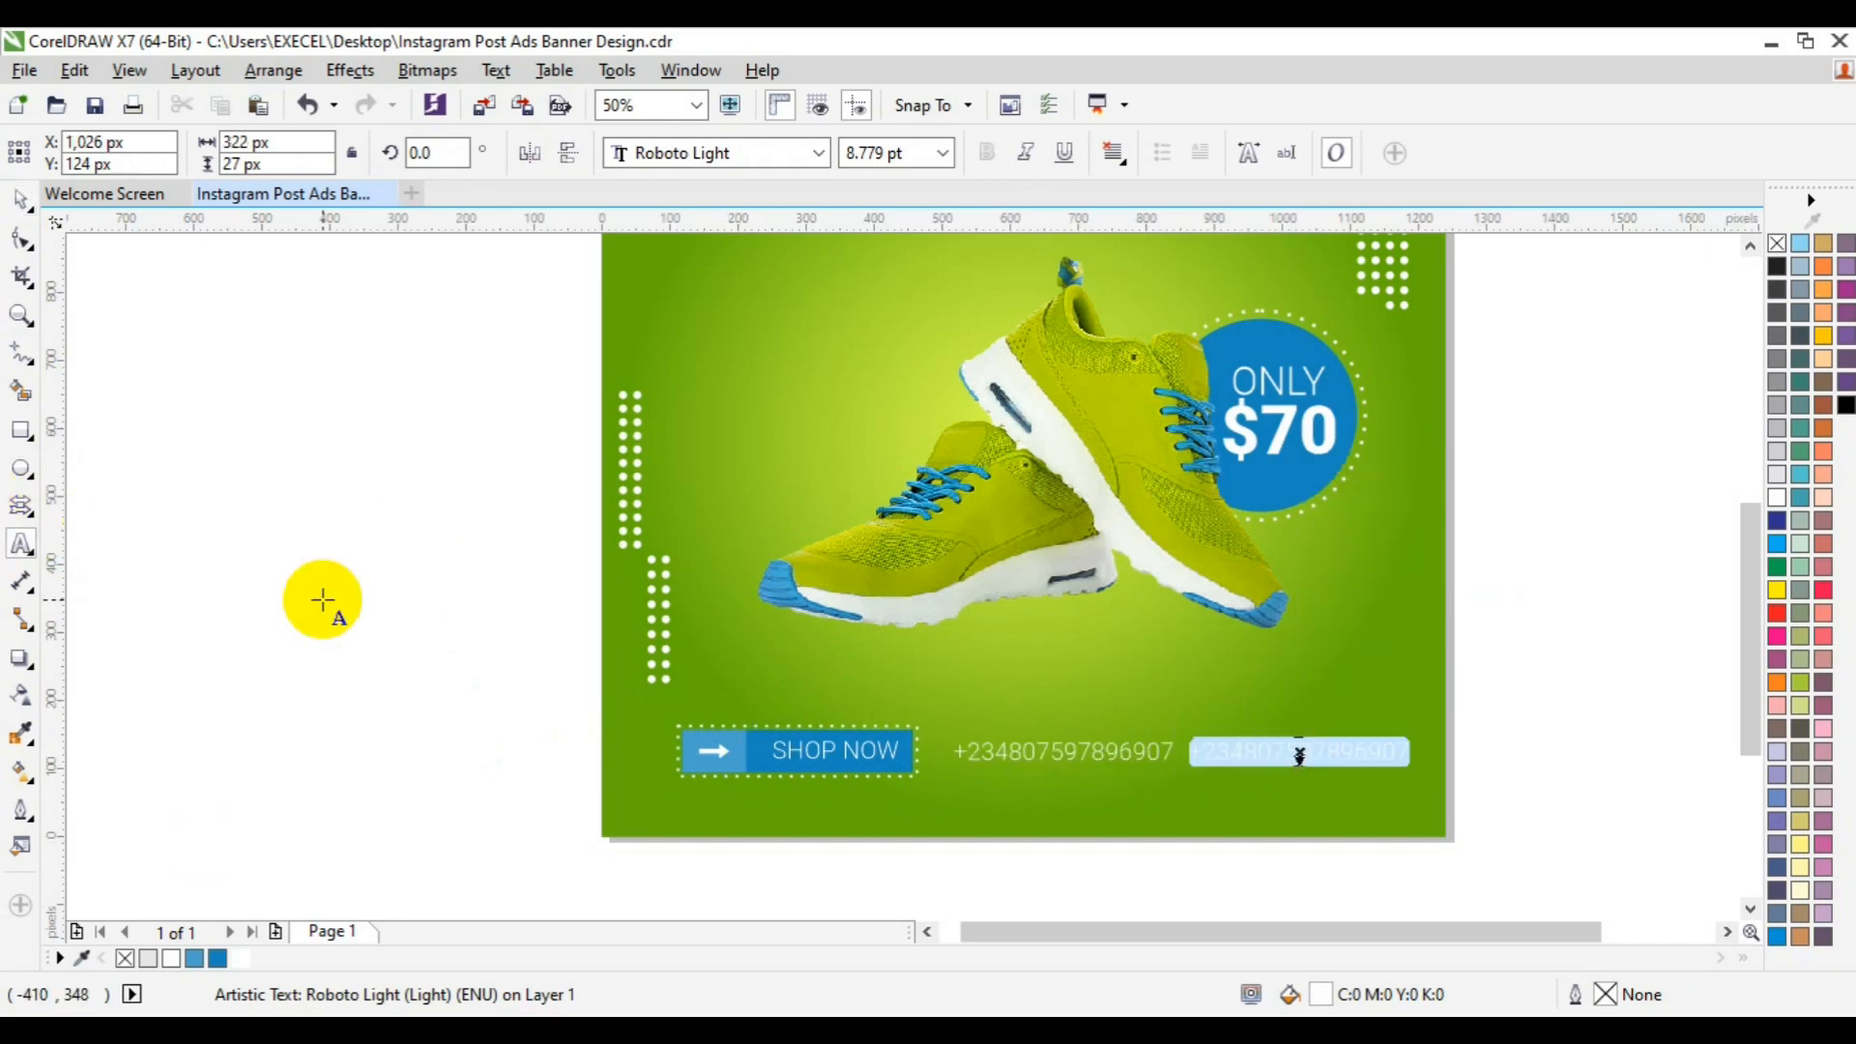
pyautogui.write('ww.weburl.')
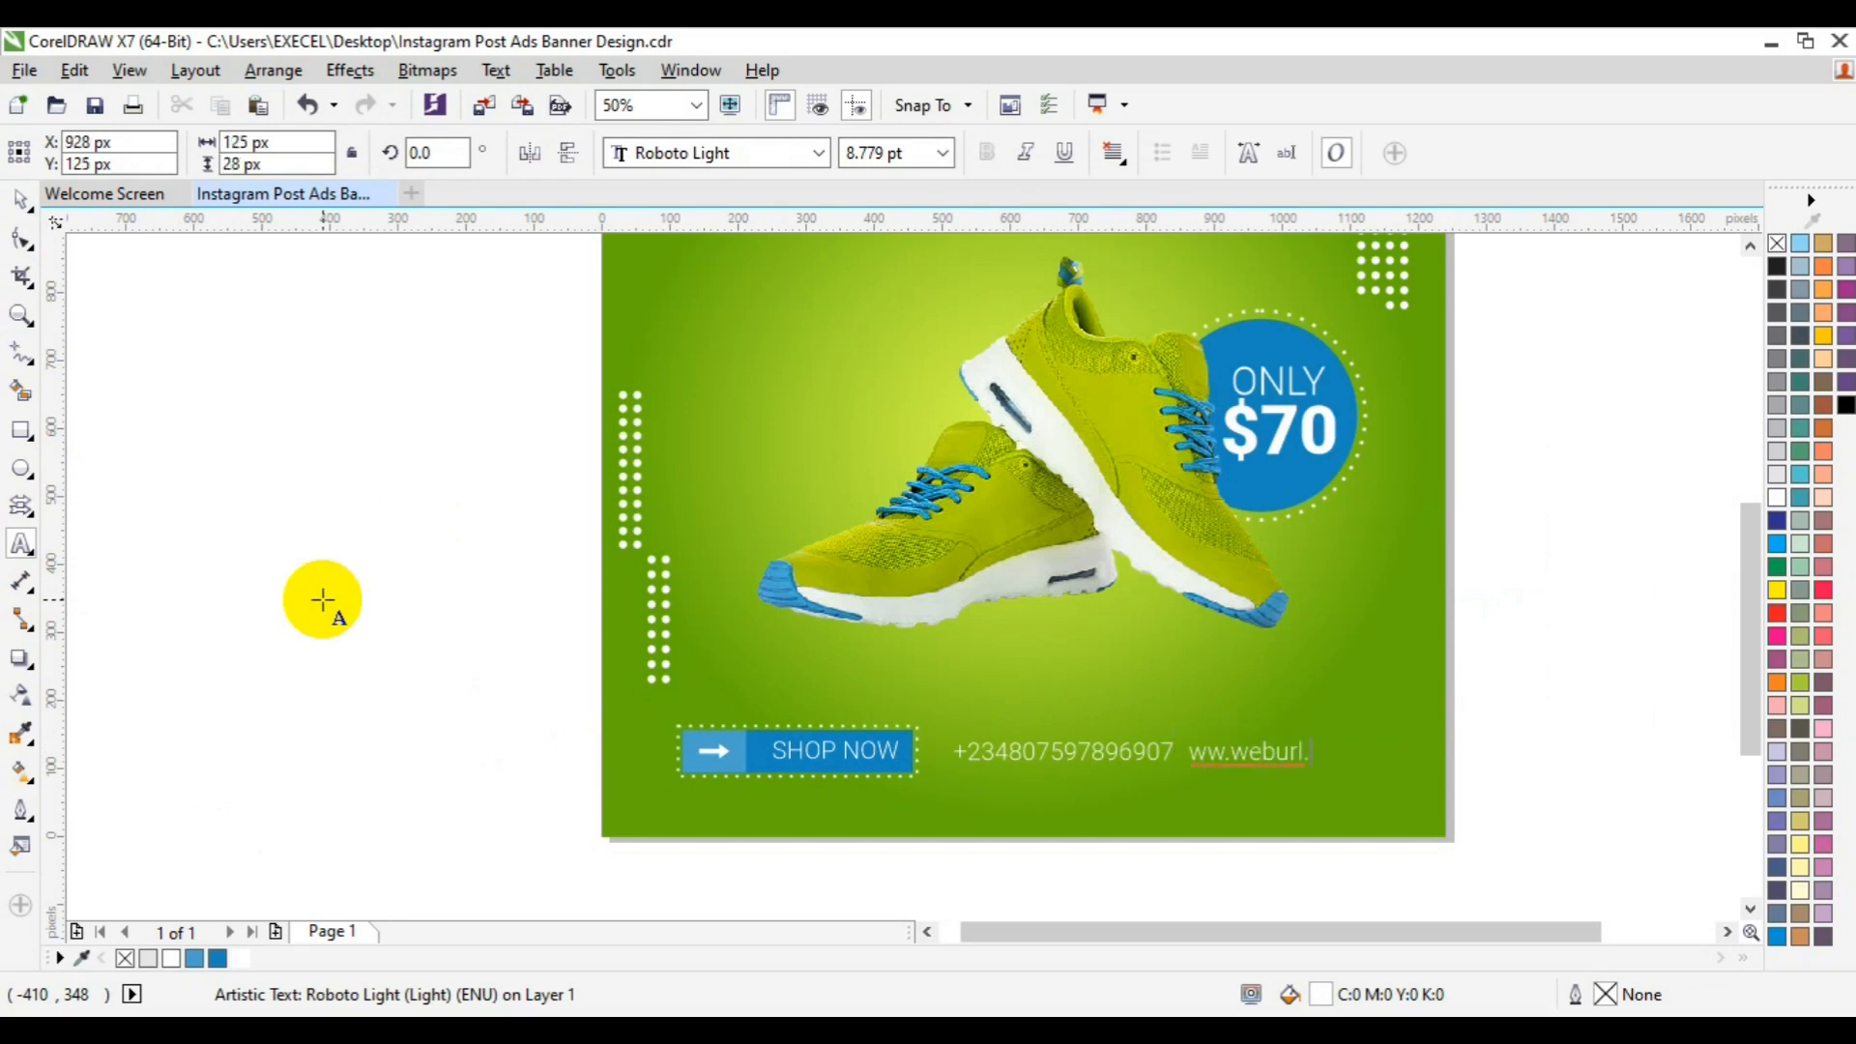
pyautogui.click(22, 203)
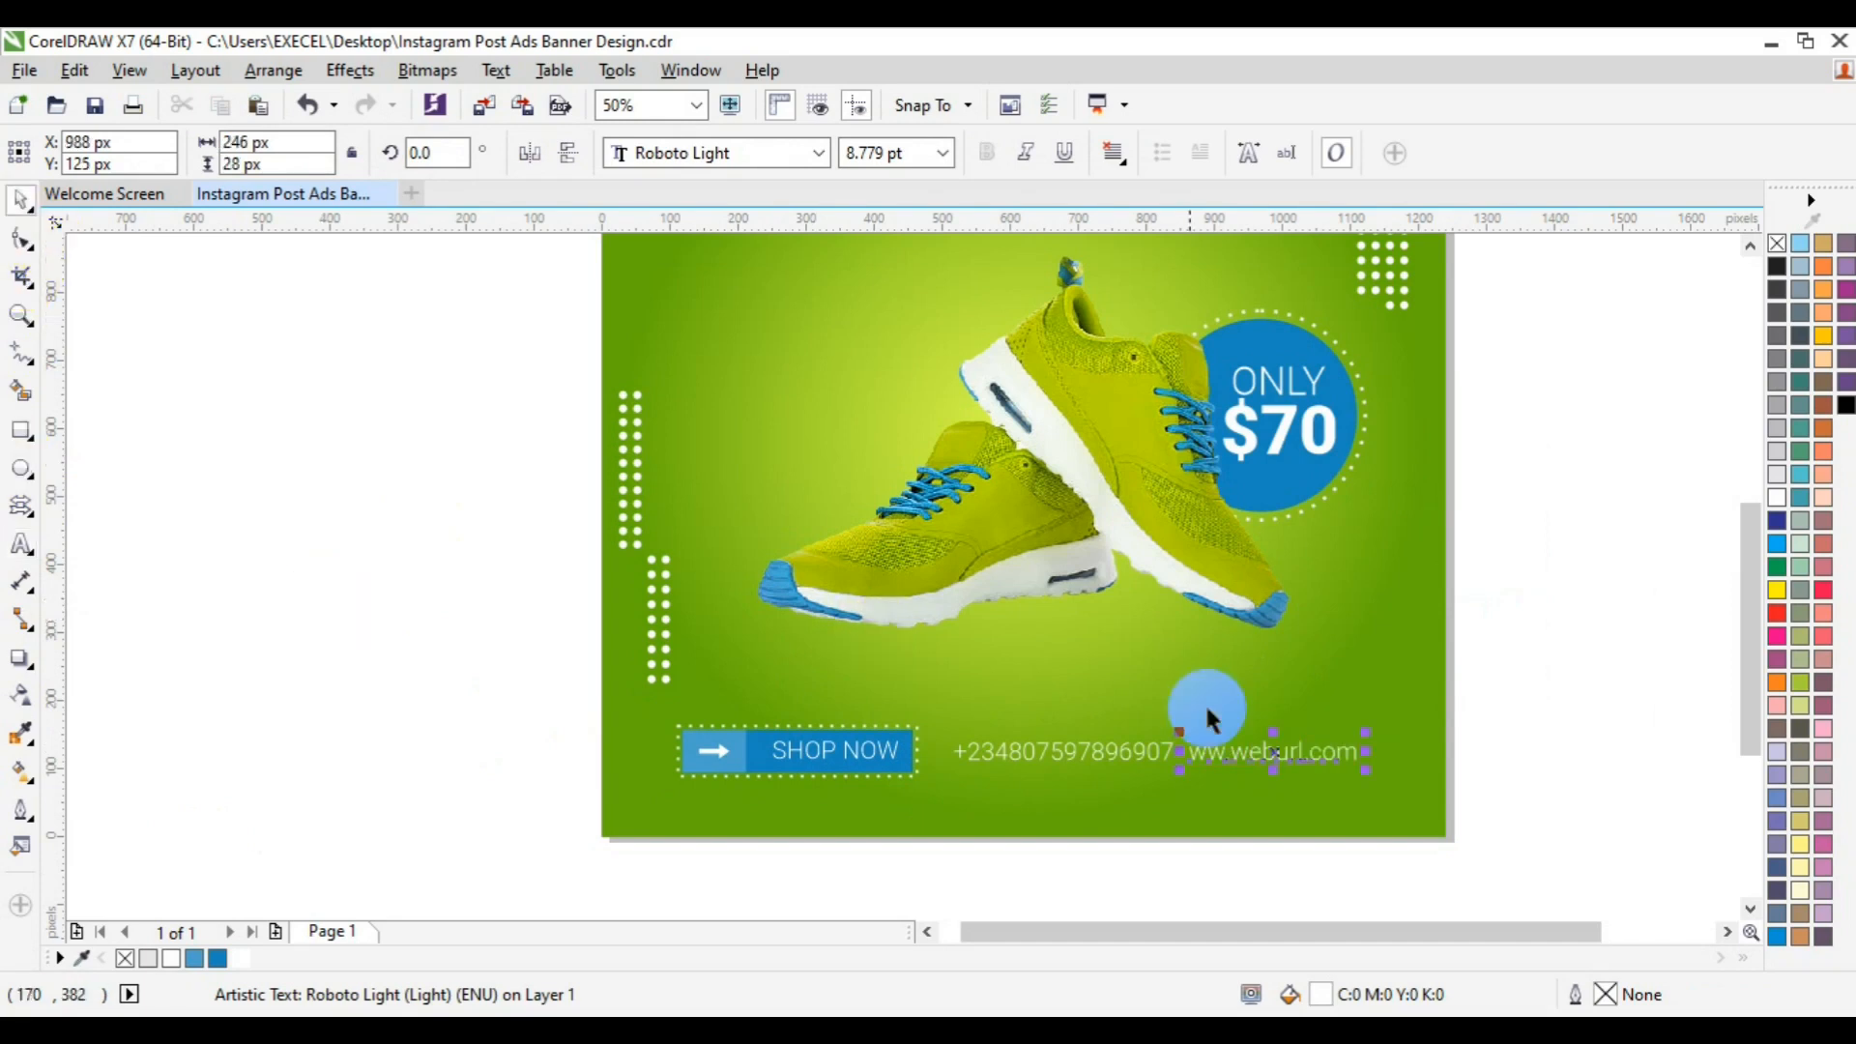
pyautogui.click(1279, 757)
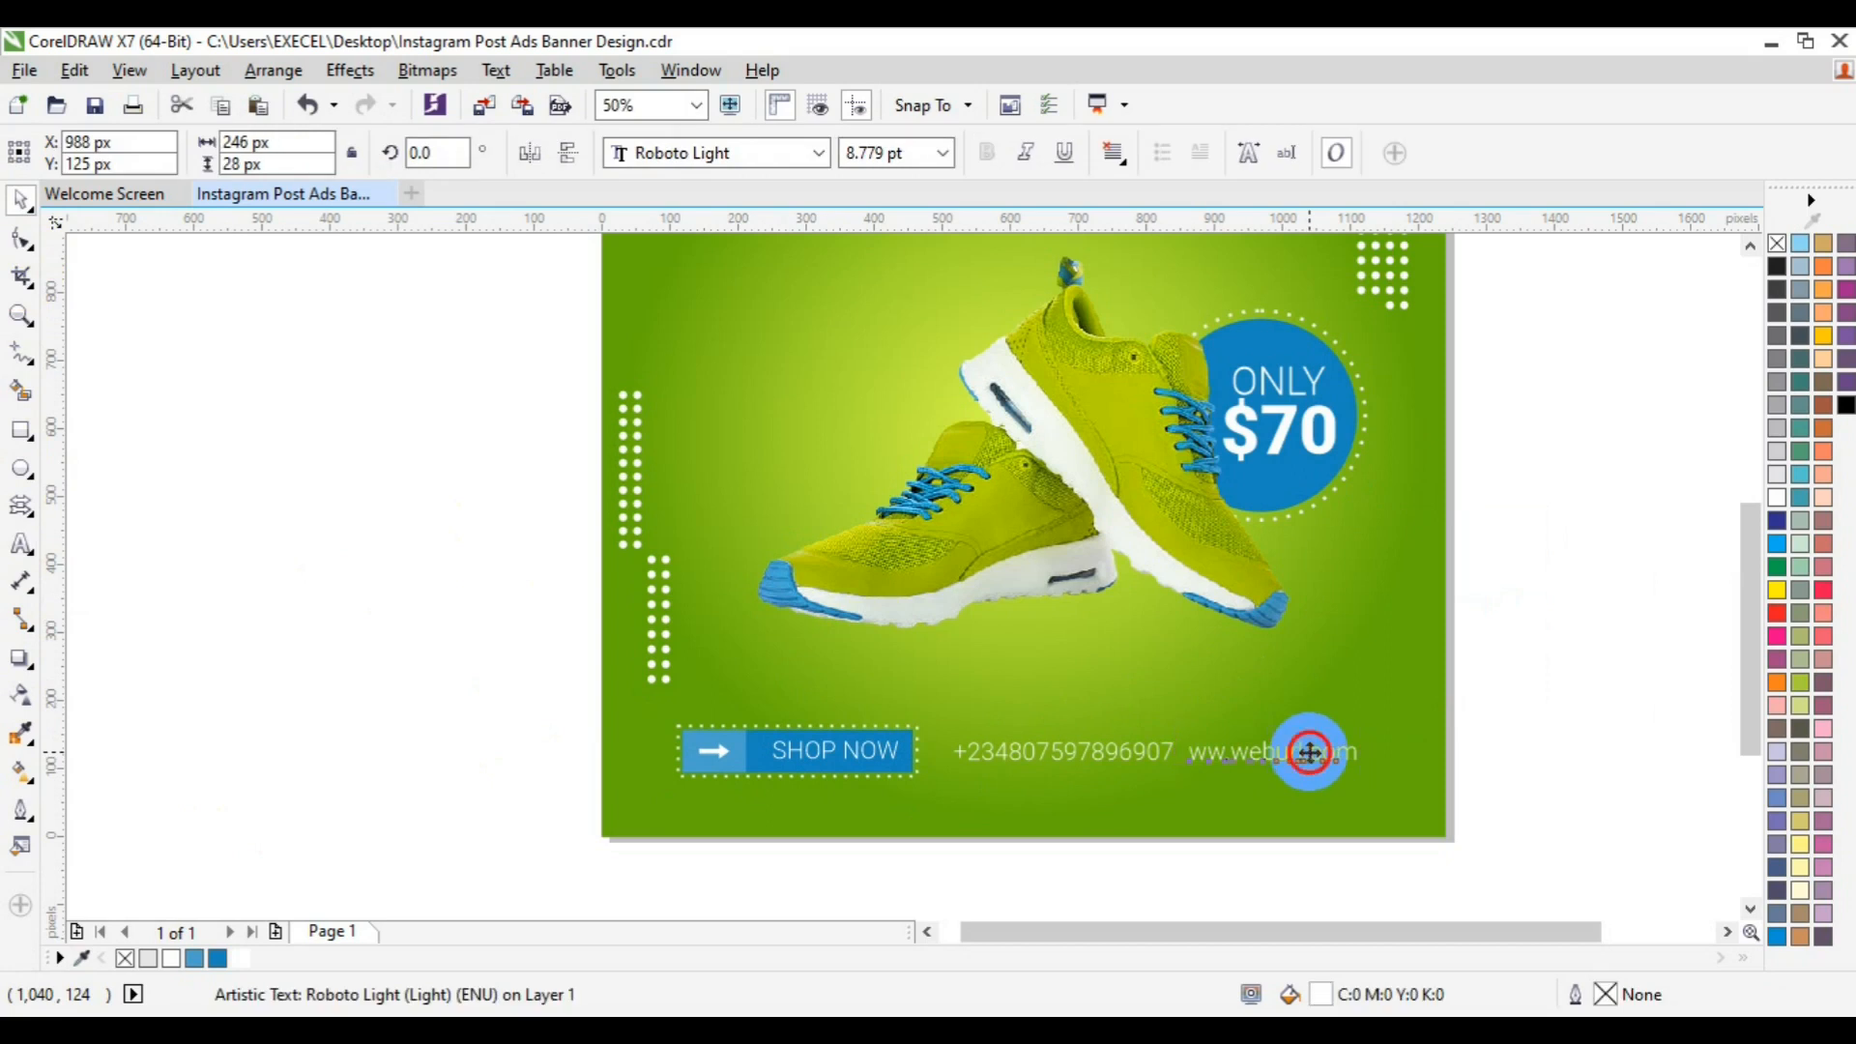
pyautogui.moveTo(1309, 755); pyautogui.dragTo(1347, 756)
# Step: Group the phone number and web address with the SHOP NOW button and centre the row horizontally on the green background
pyautogui.keyDown('shift'); pyautogui.click(1094, 756); pyautogui.keyUp('shift')
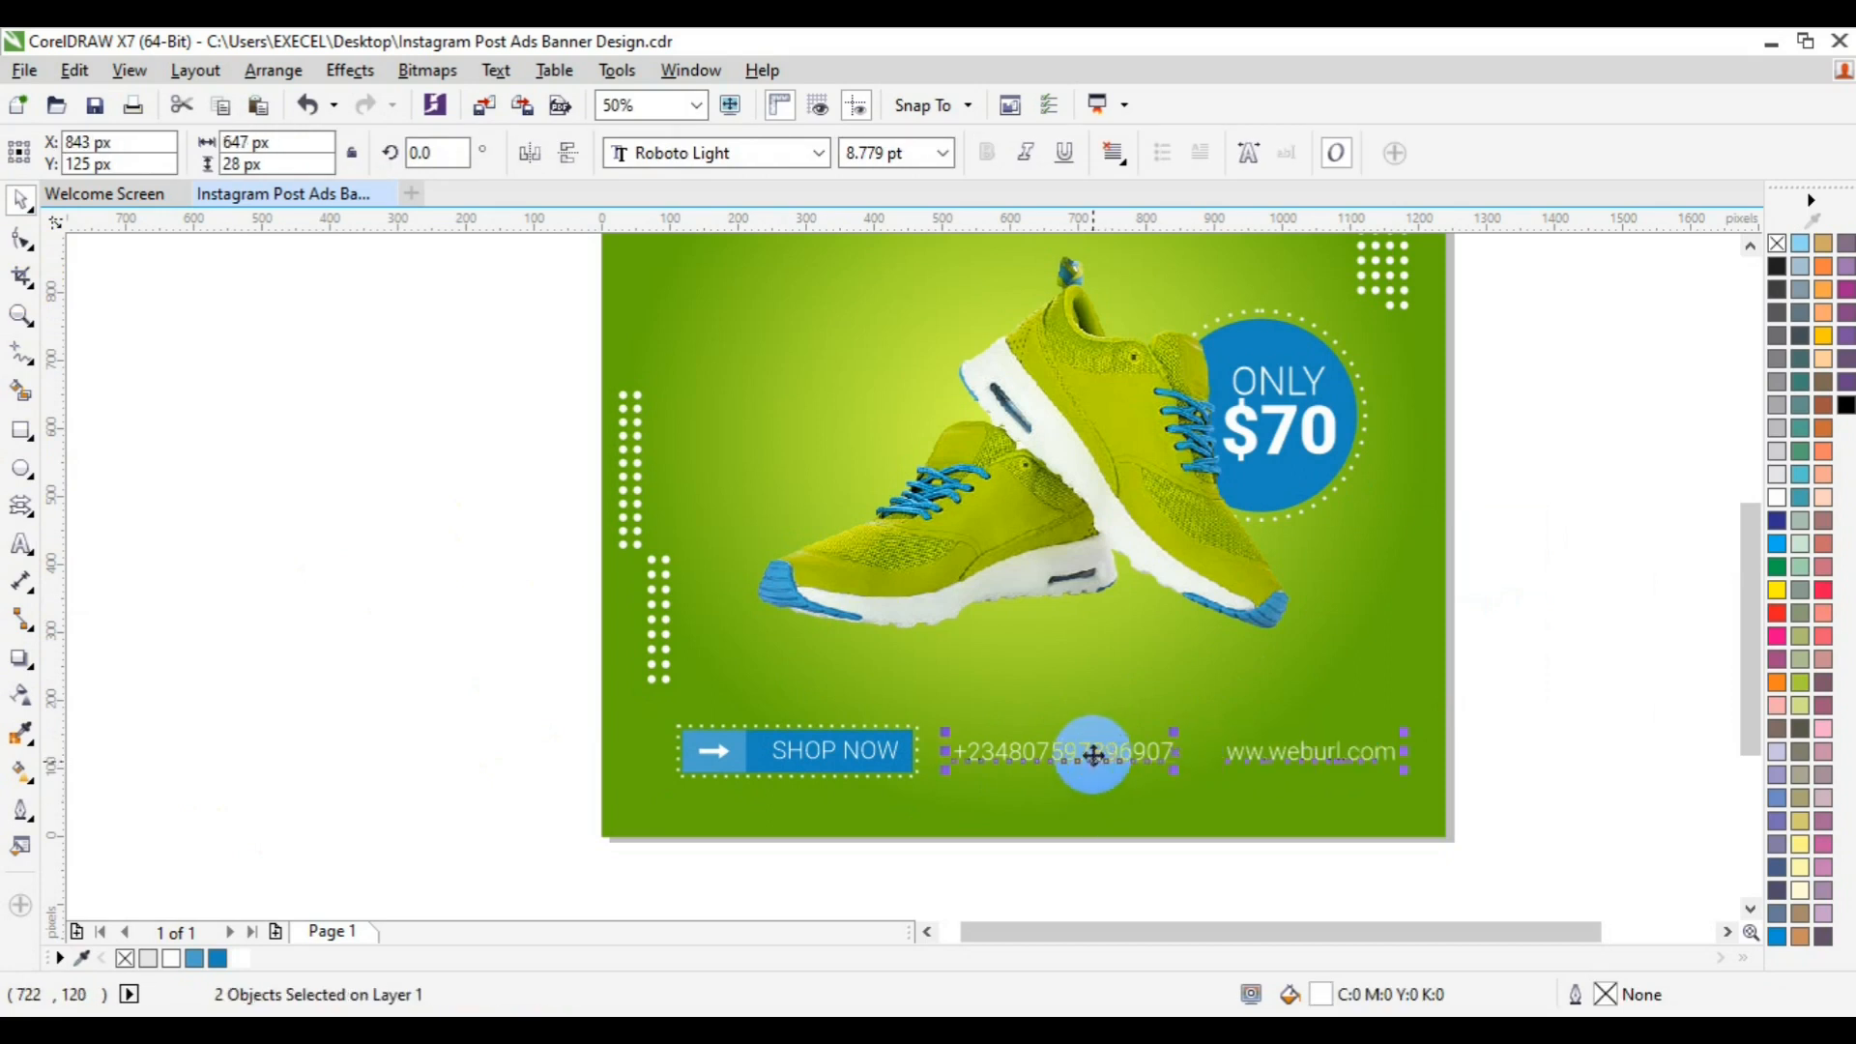
pyautogui.hotkey('ctrl', 'g')
pyautogui.moveTo(520, 698); pyautogui.dragTo(1460, 795)
pyautogui.hotkey('ctrl', 'g')
pyautogui.keyDown('shift'); pyautogui.click(1404, 830); pyautogui.keyUp('shift')
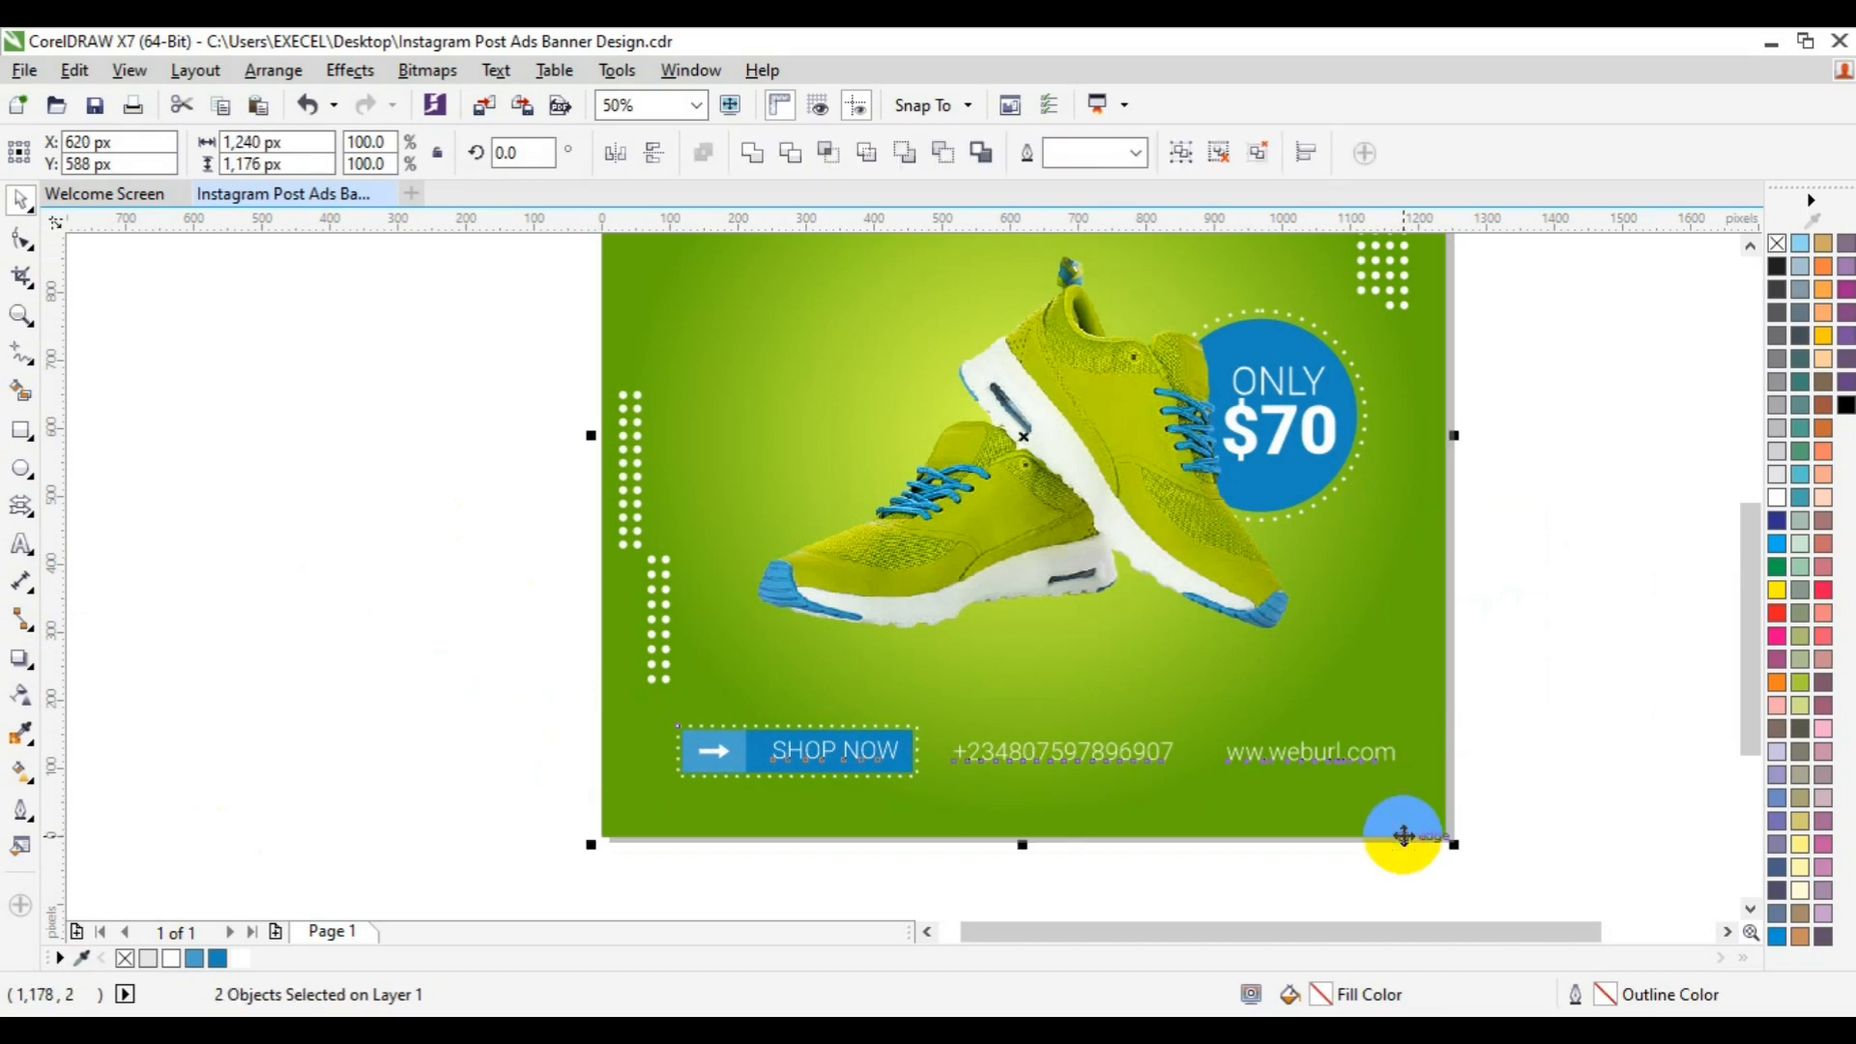
pyautogui.press('c')
pyautogui.click(1520, 725)
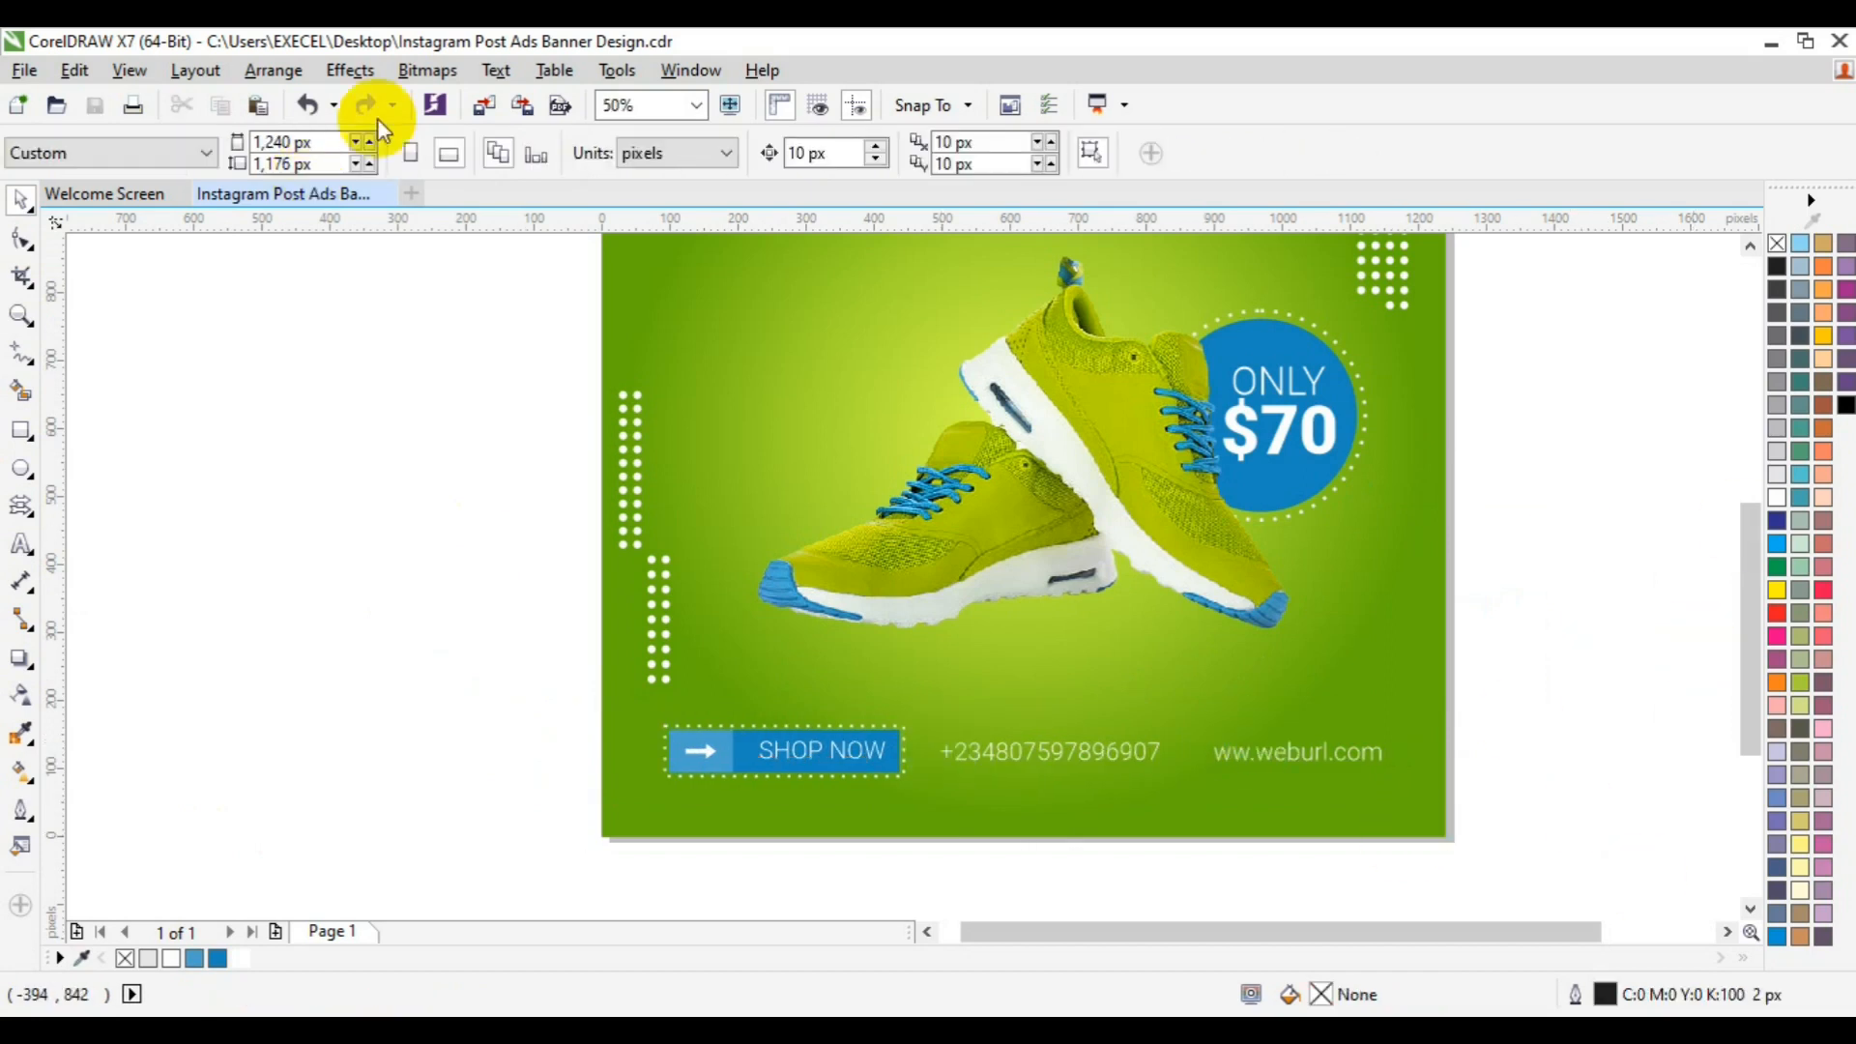
# Step: Open the business card icons.cdr drawing from the Desktop folder
pyautogui.click(24, 70)
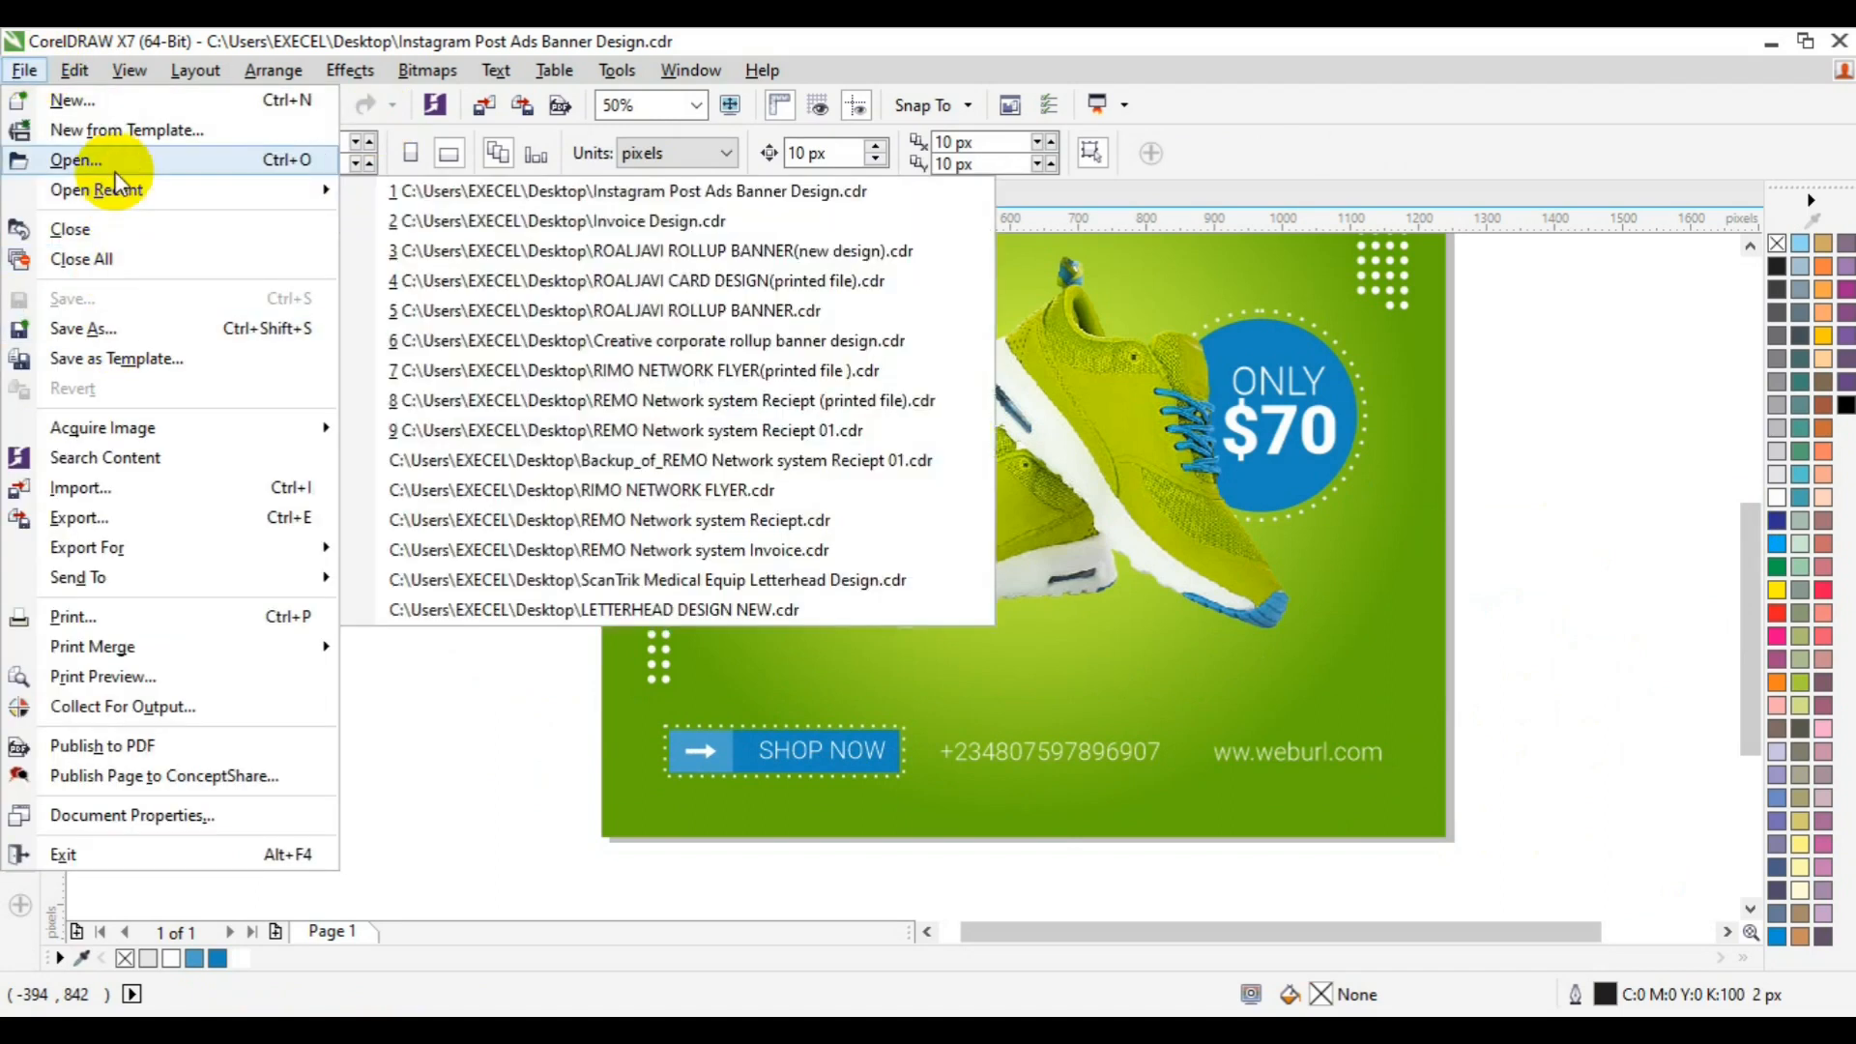
pyautogui.click(112, 158)
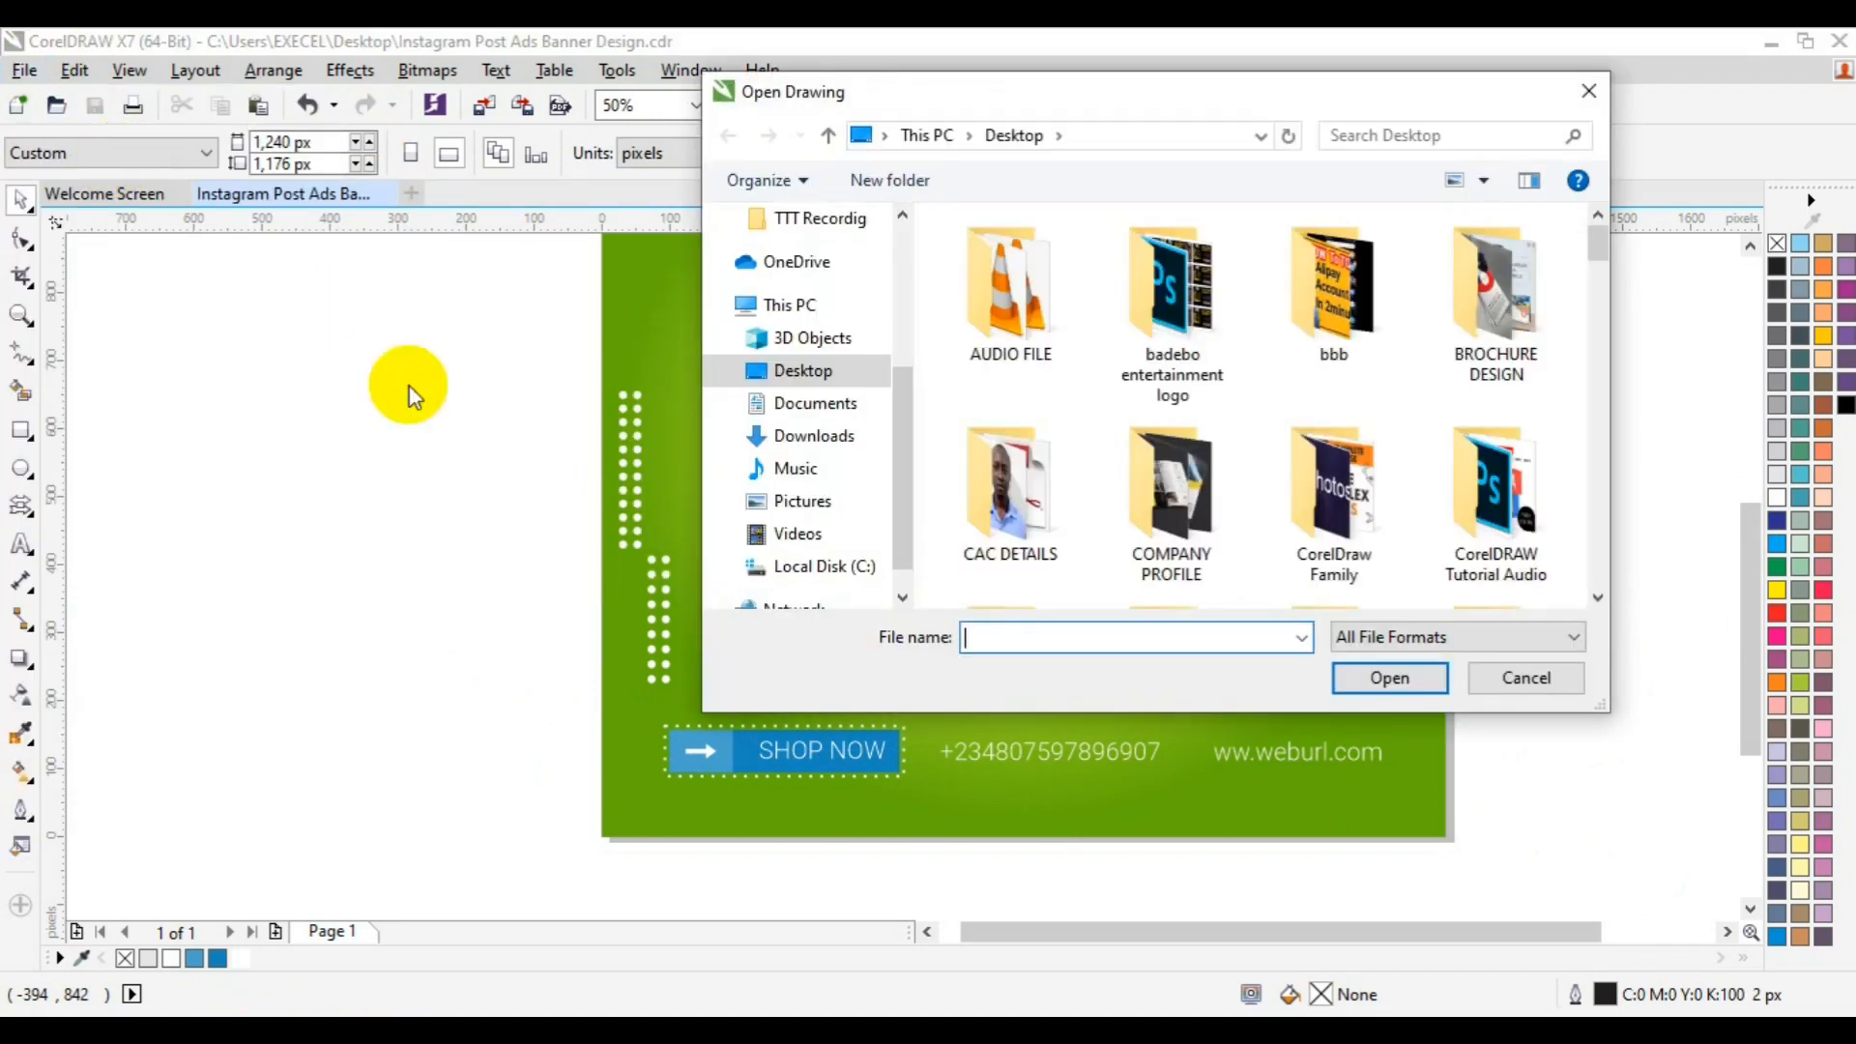
pyautogui.click(1606, 501)
pyautogui.click(1607, 501)
pyautogui.click(1607, 501)
pyautogui.click(1607, 501)
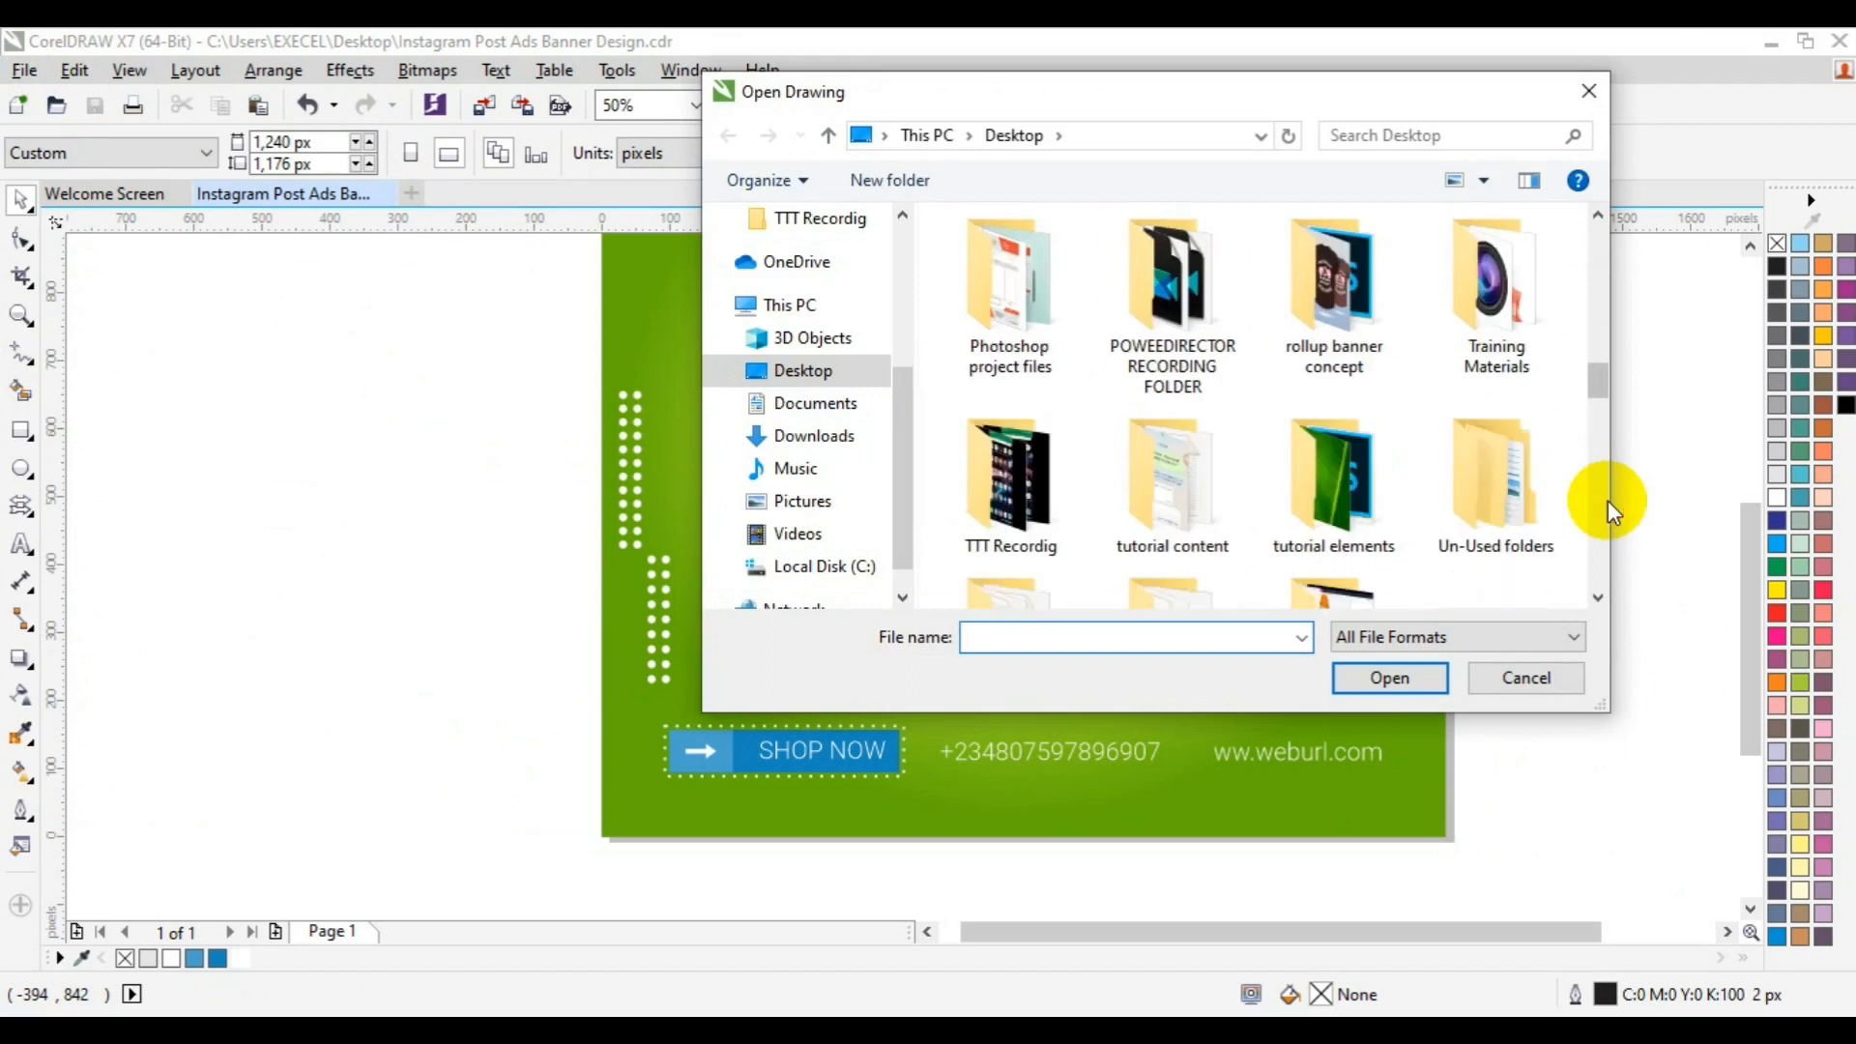
pyautogui.click(1607, 500)
pyautogui.click(1607, 501)
pyautogui.click(1026, 511)
pyautogui.click(1392, 731)
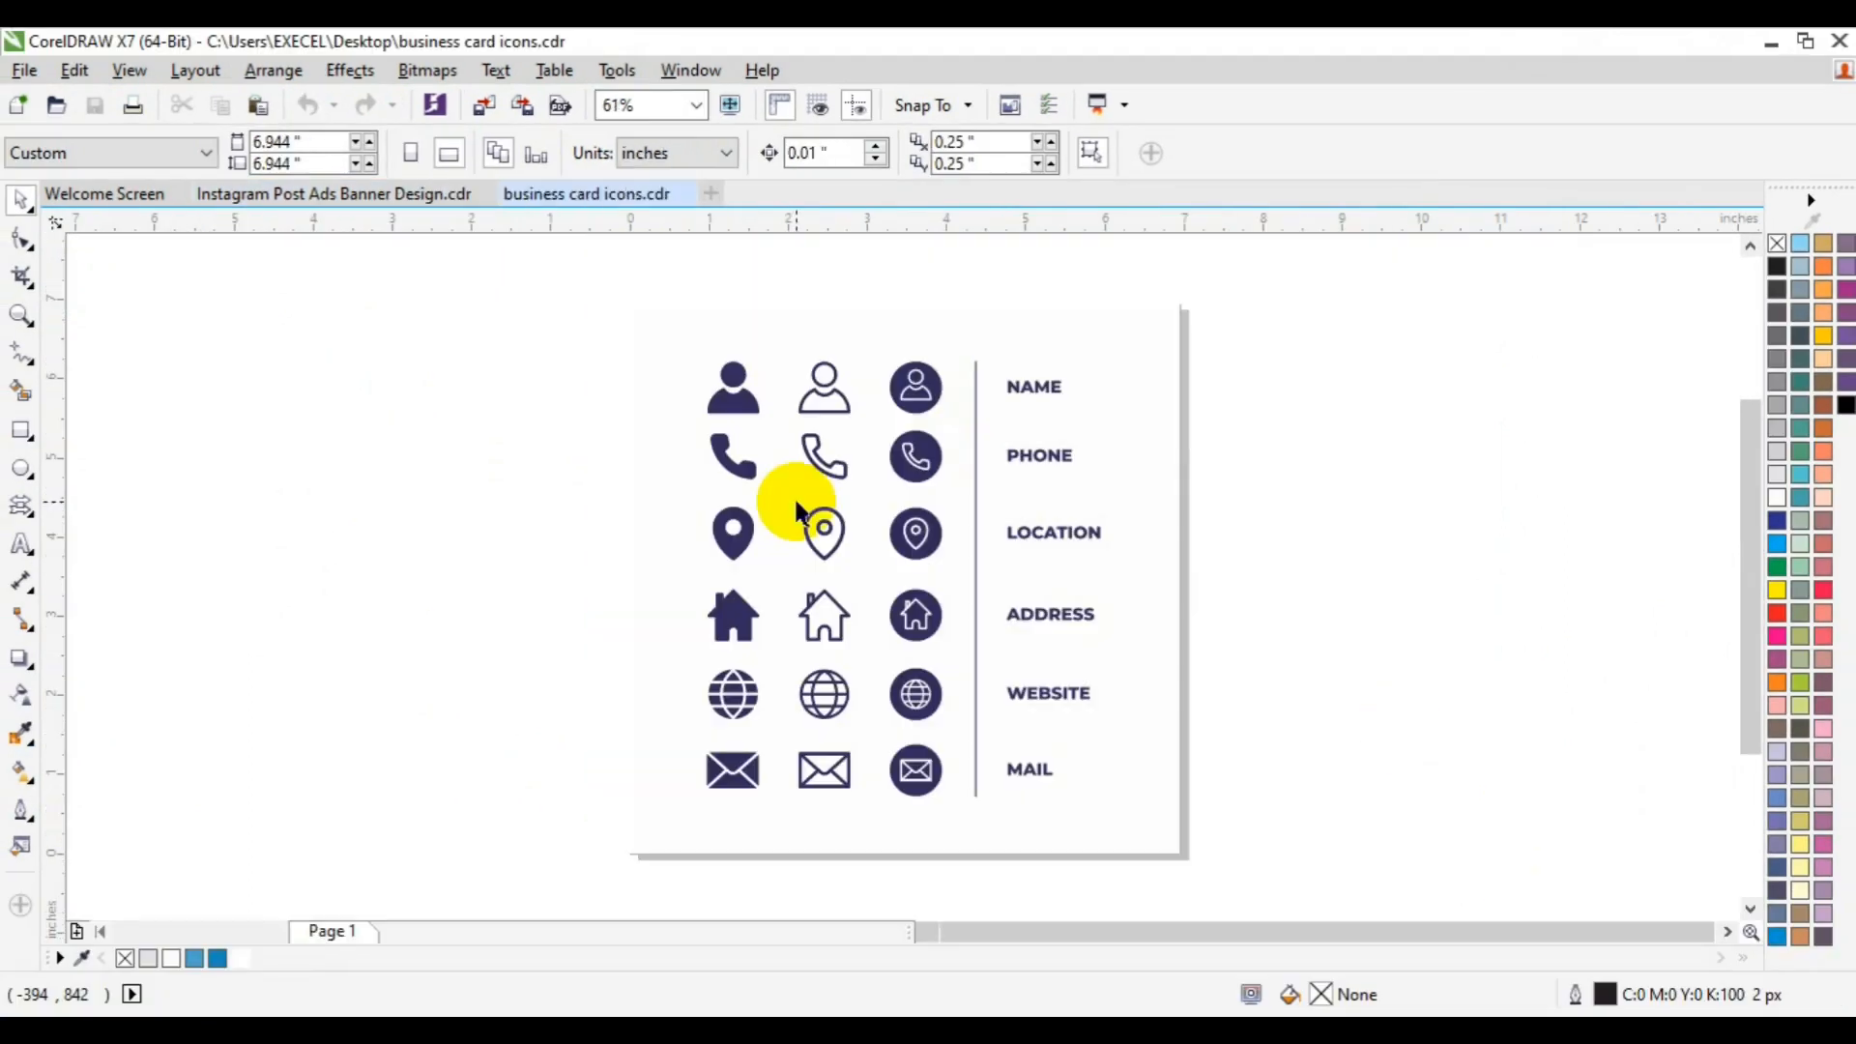
# Step: Group the parts of the solid website globe icon and move it off the page to the left
pyautogui.click(752, 691)
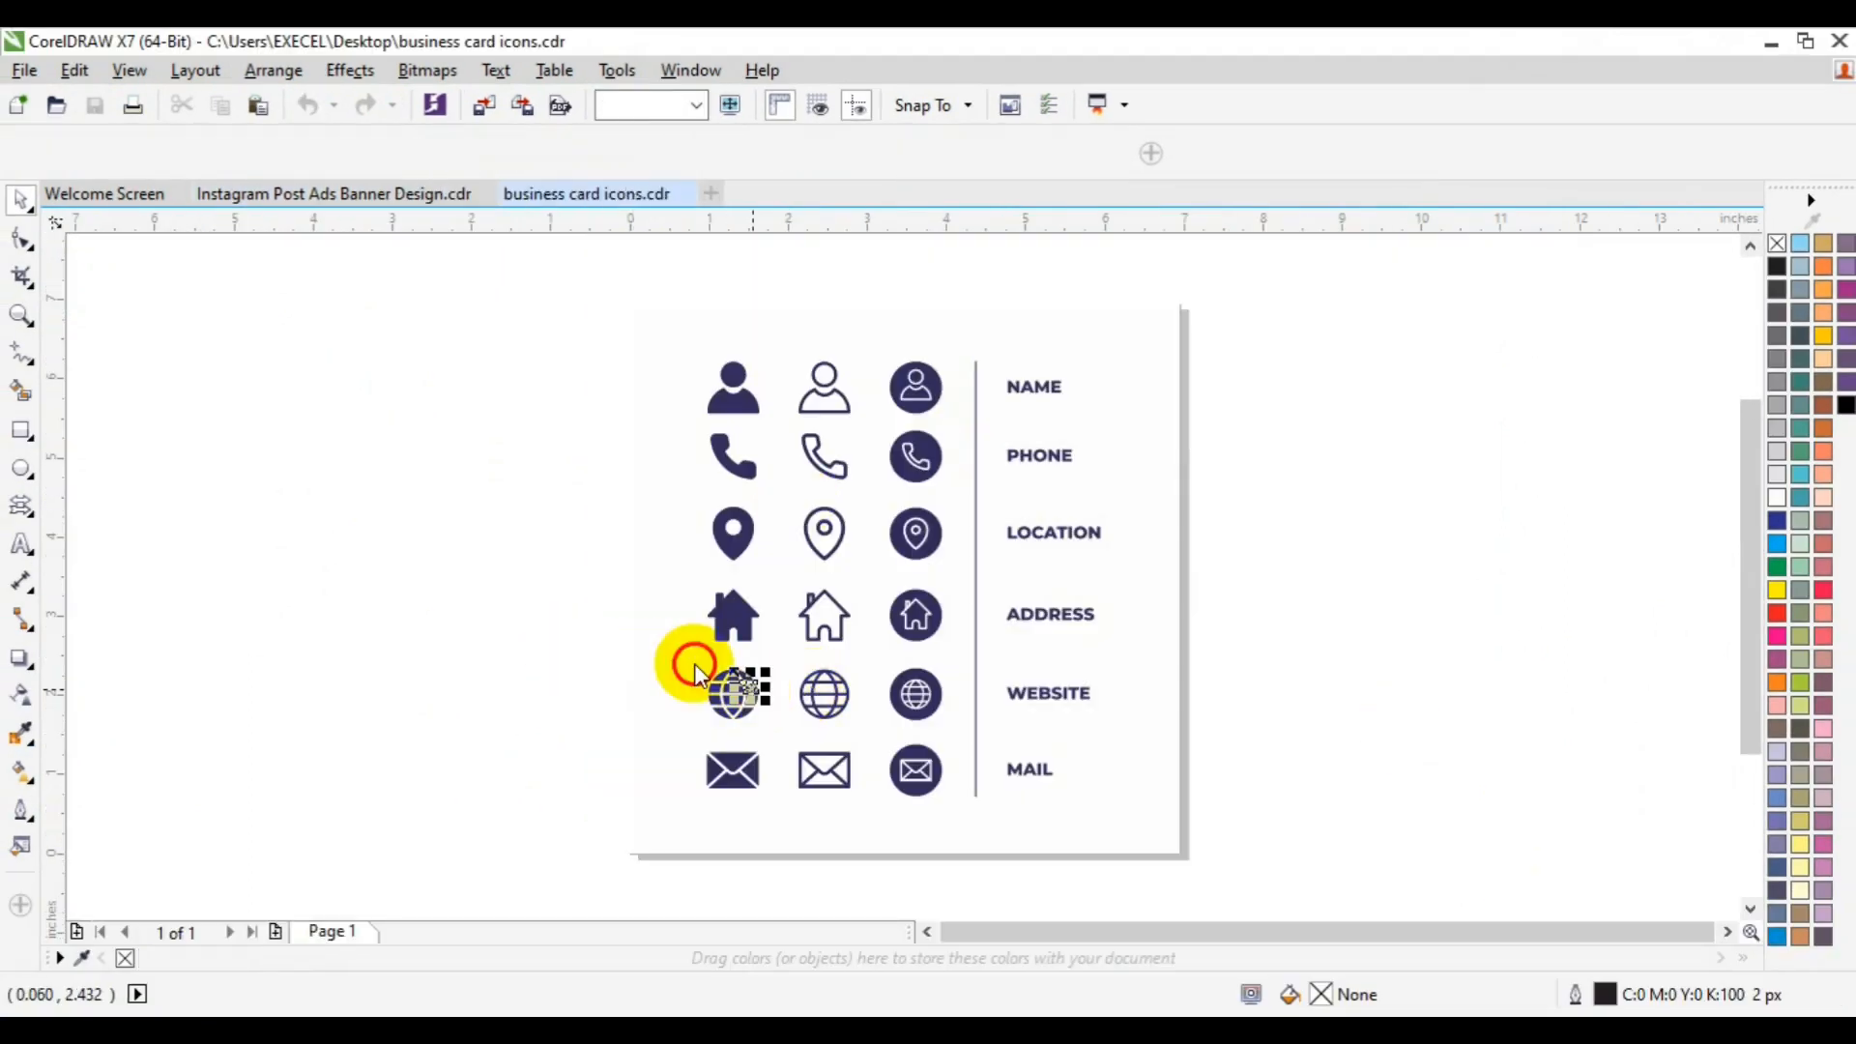
pyautogui.moveTo(510, 664); pyautogui.dragTo(473, 645)
pyautogui.hotkey('ctrl', 'g')
# Step: Group the solid phone icon together with the globe icon
pyautogui.keyDown('shift'); pyautogui.click(738, 456); pyautogui.keyUp('shift')
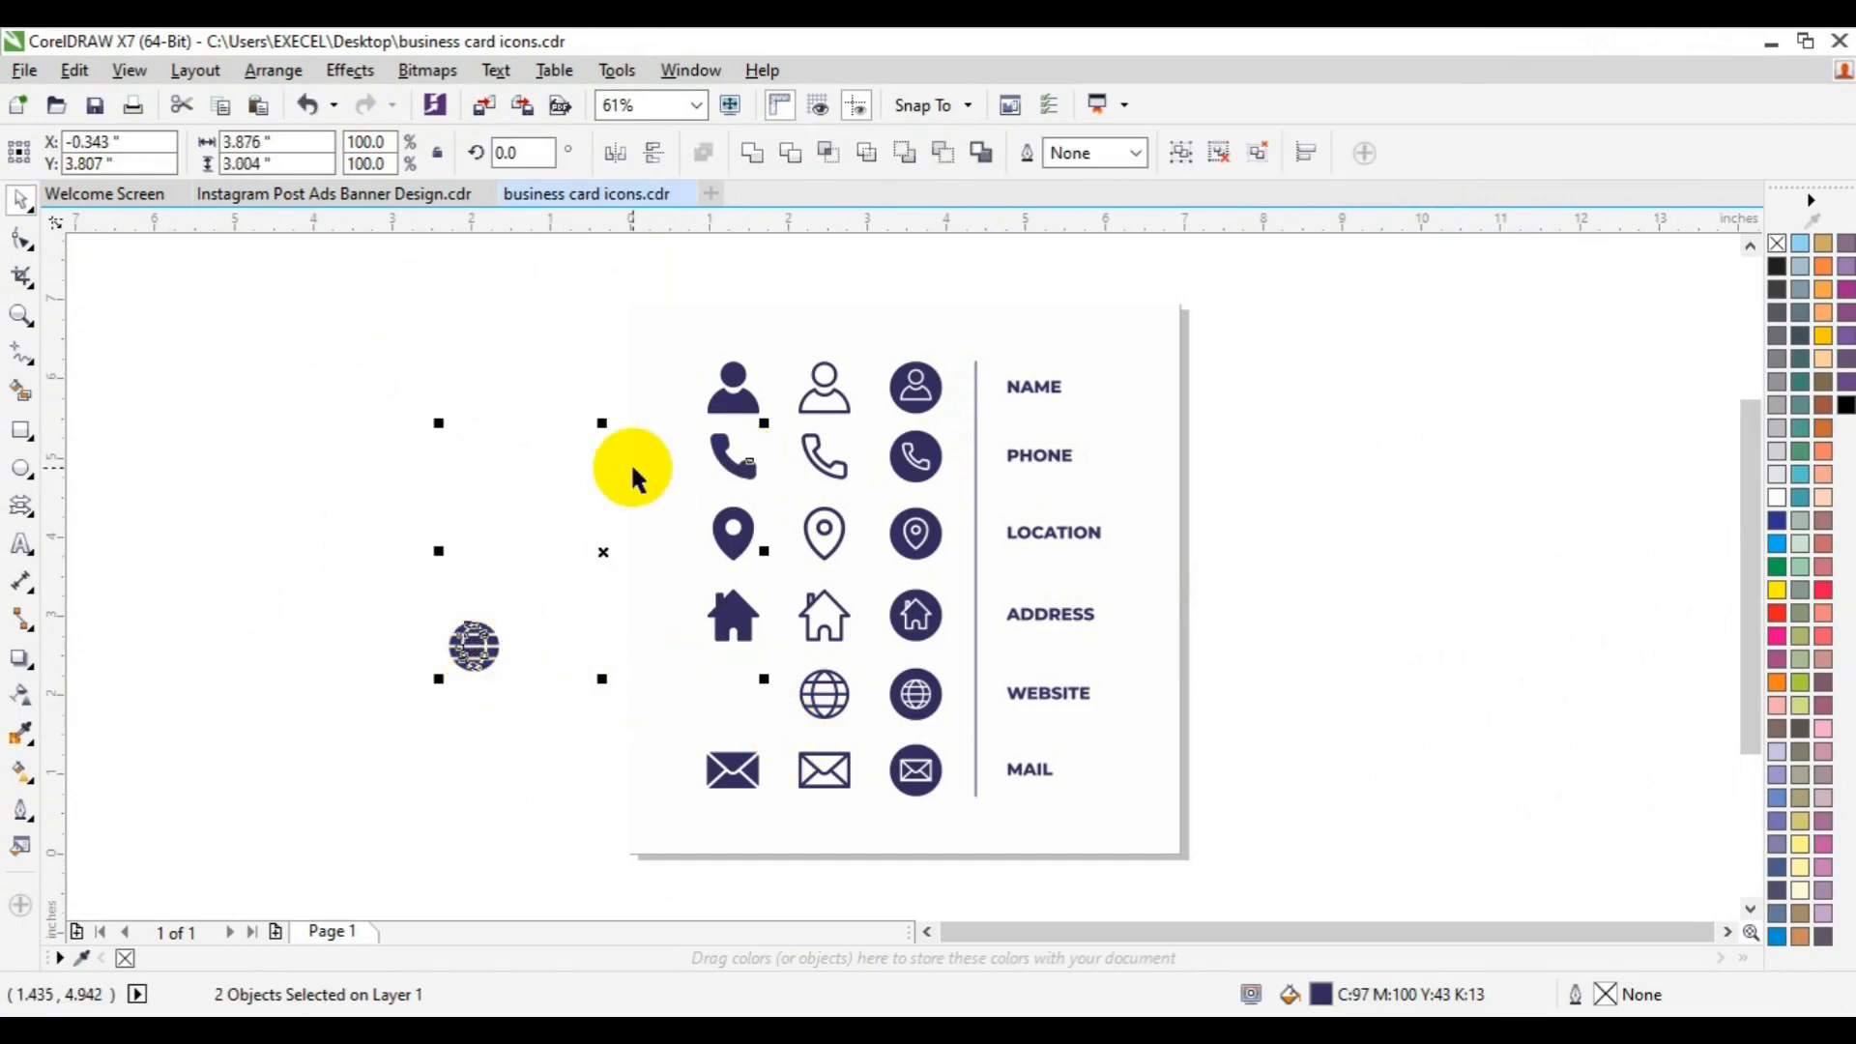
pyautogui.click(447, 493)
pyautogui.click(738, 455)
pyautogui.keyDown('shift'); pyautogui.click(469, 645); pyautogui.keyUp('shift')
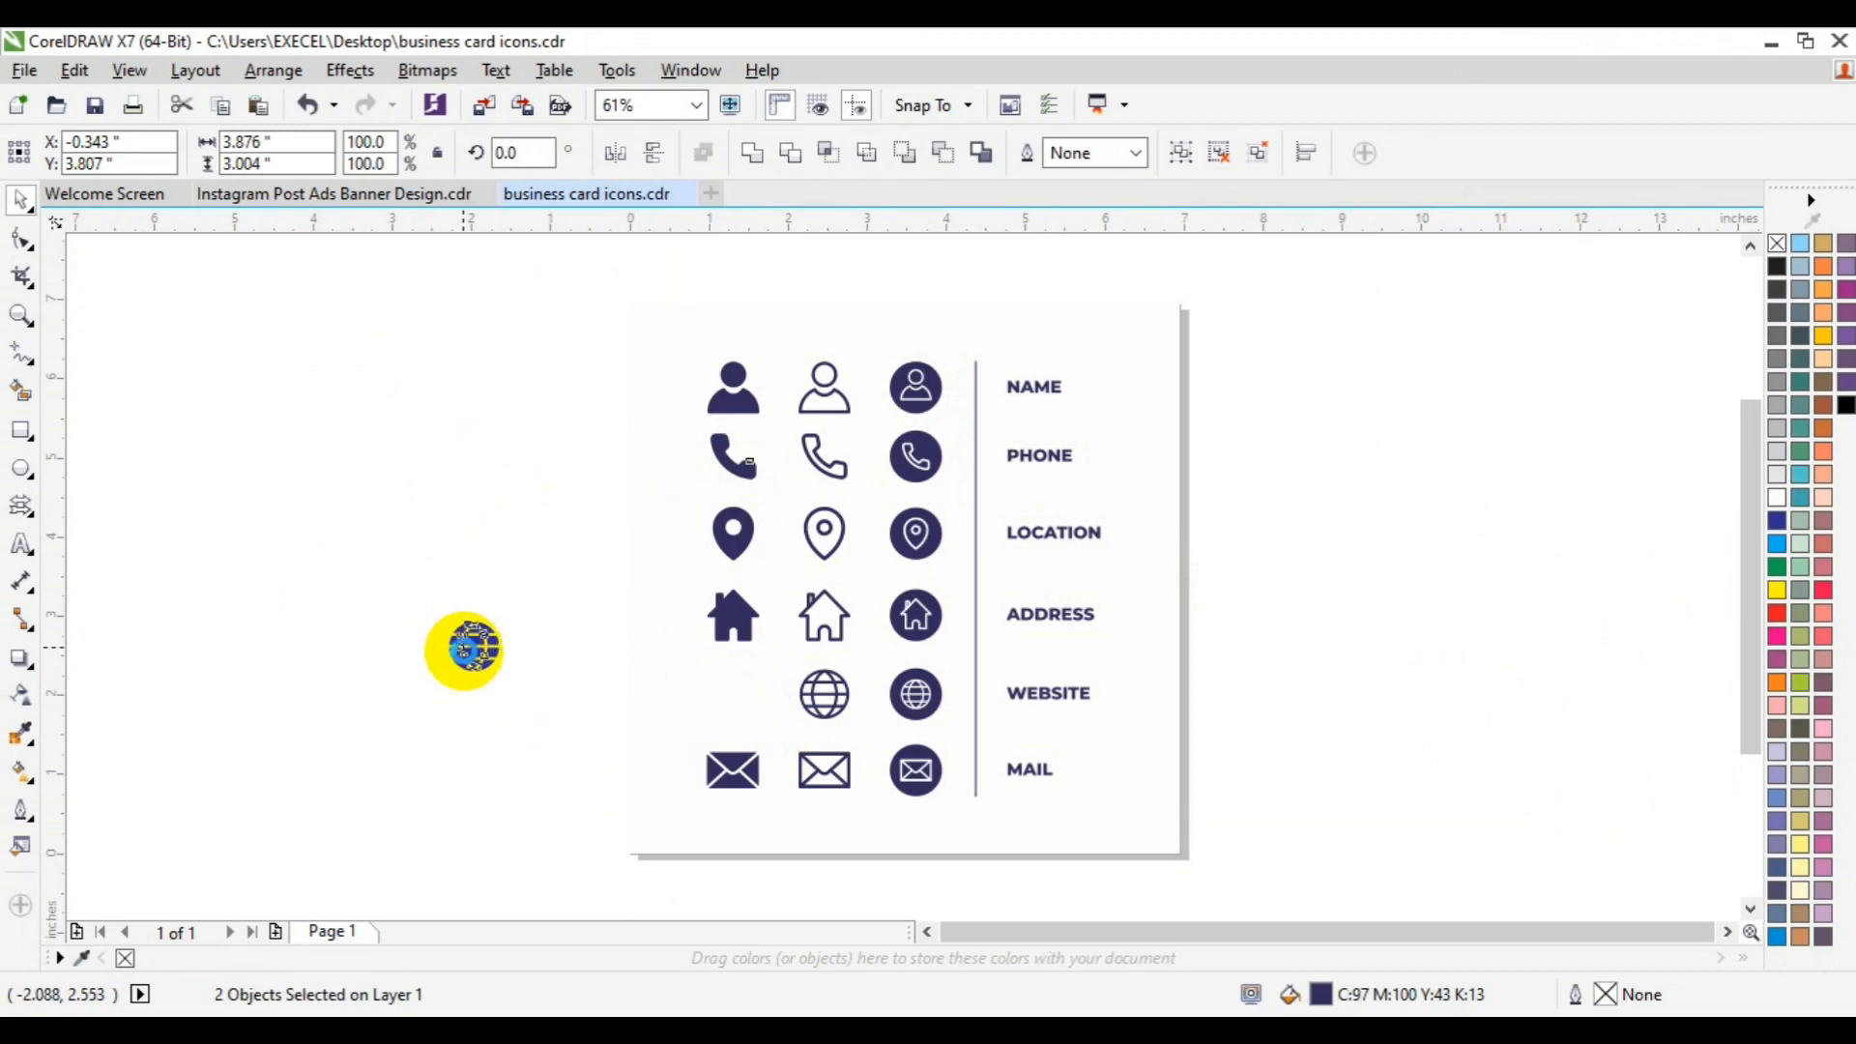
pyautogui.hotkey('ctrl', 'g')
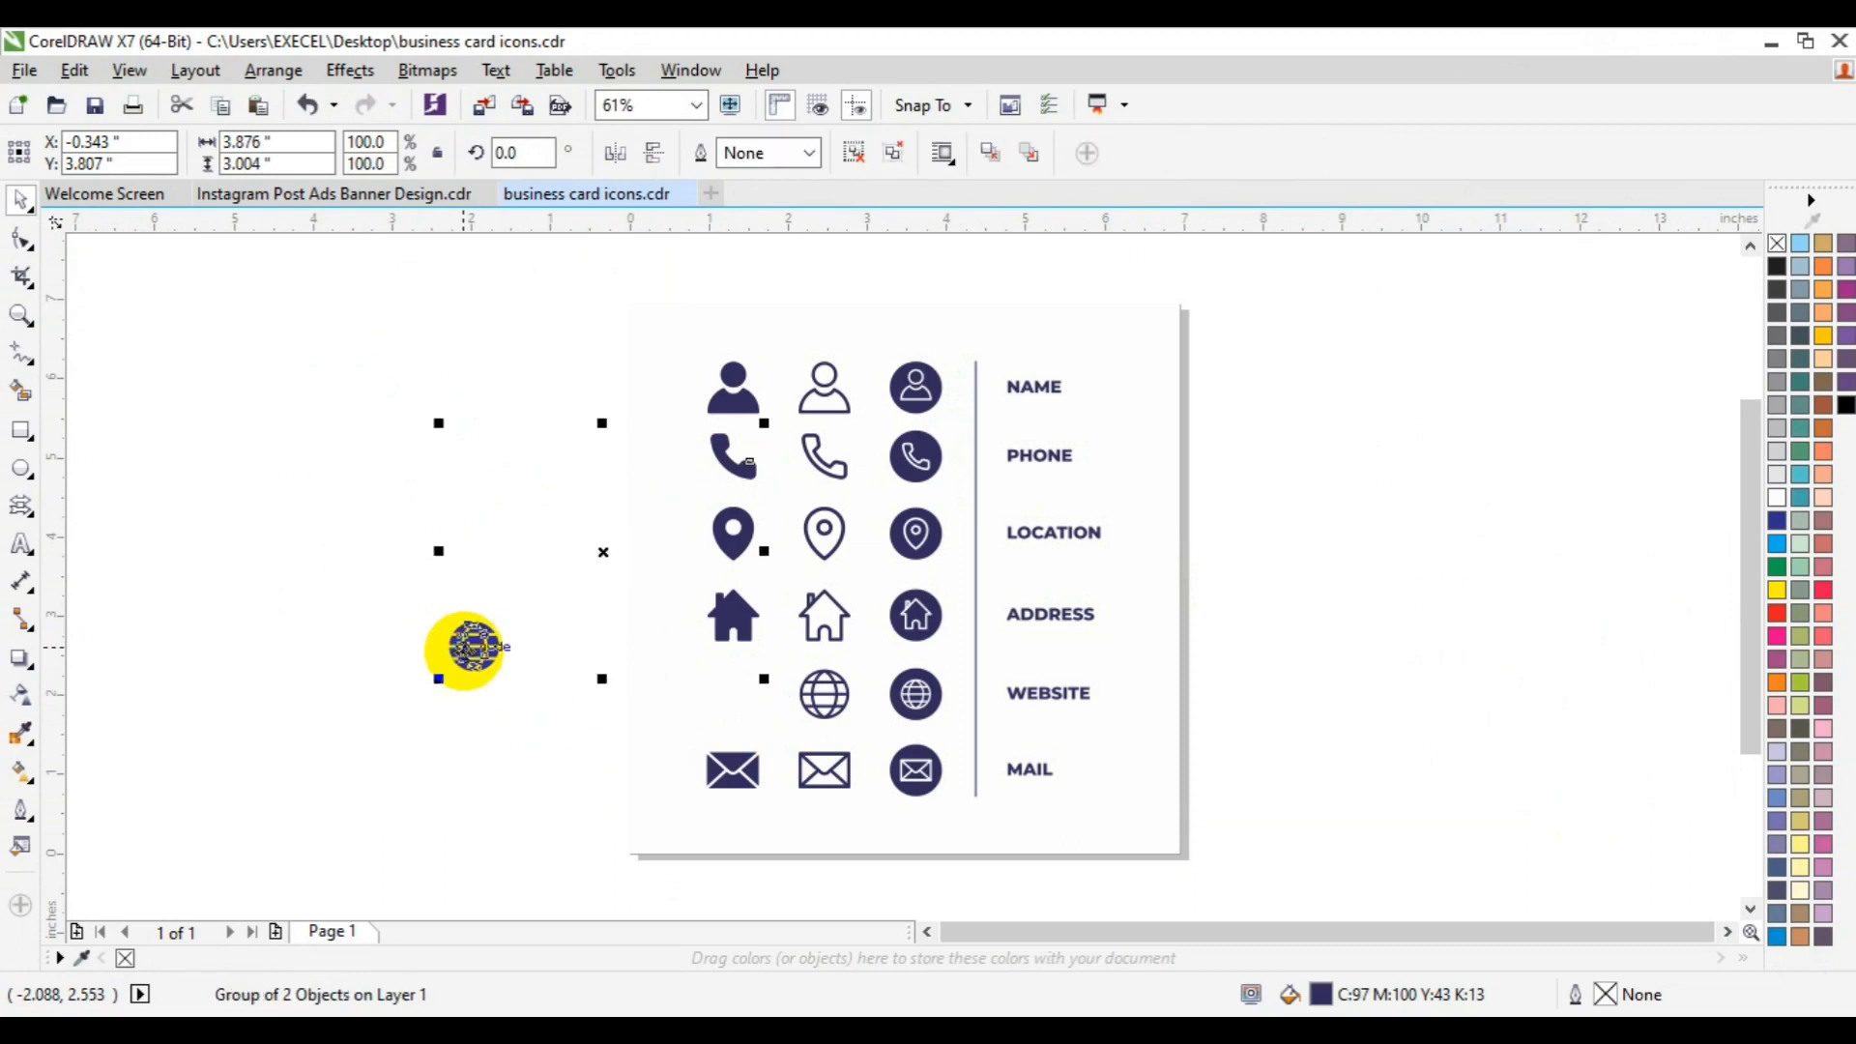
# Step: Paste the phone and globe icons into the Instagram banner, shrink them to about 264 × 205 px overall and ungroup them
pyautogui.click(392, 205)
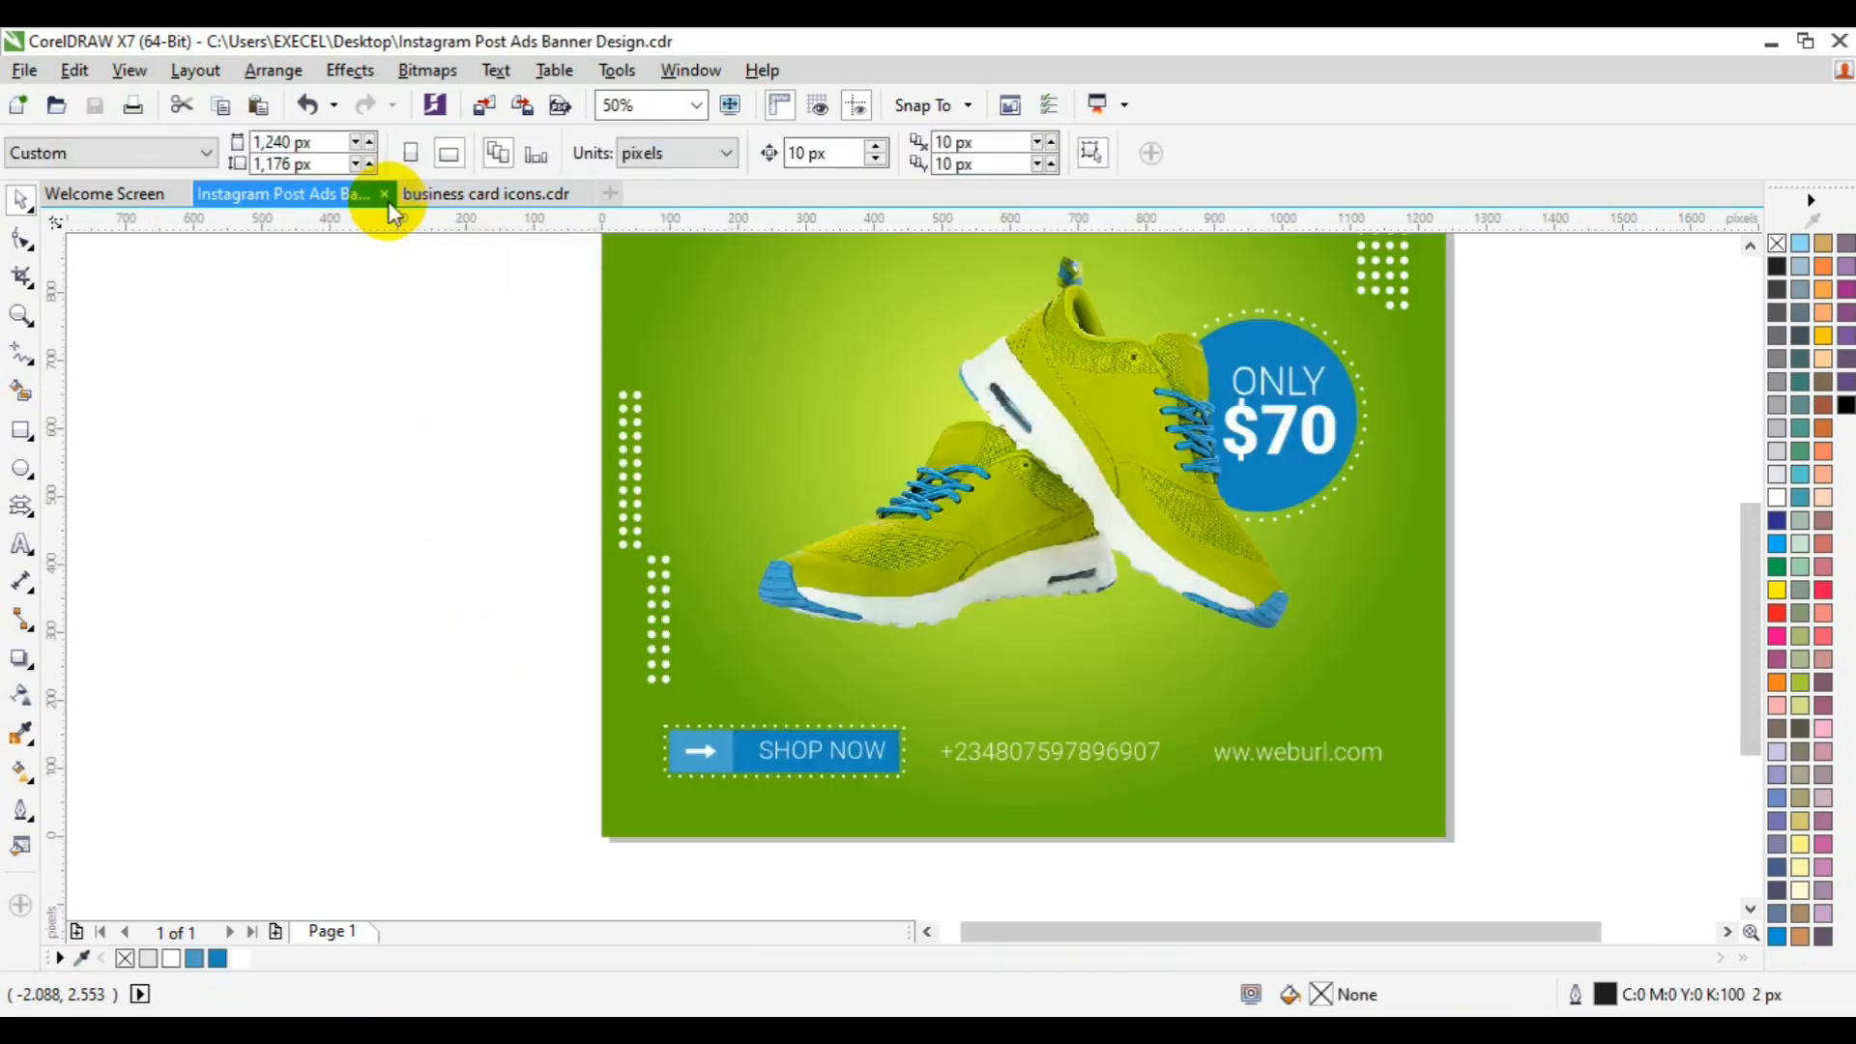
pyautogui.hotkey('ctrl', 'v')
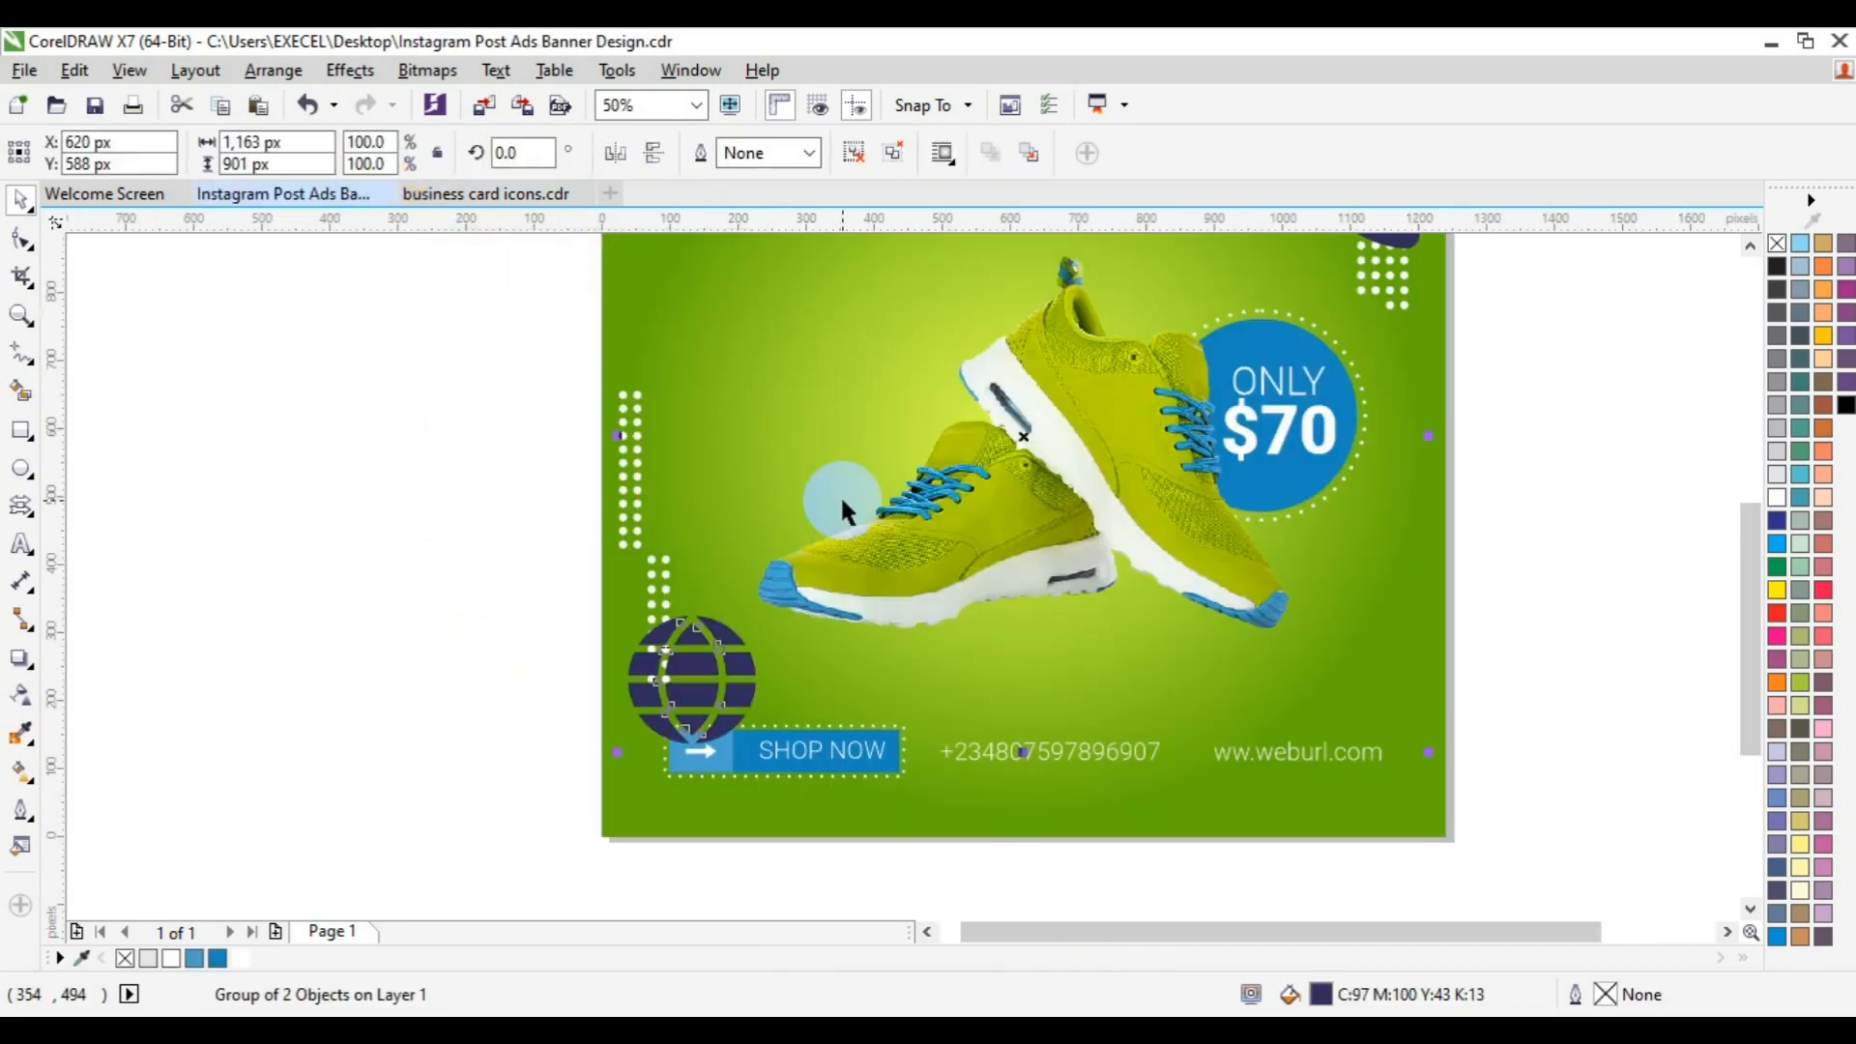
pyautogui.moveTo(621, 750); pyautogui.dragTo(941, 791)
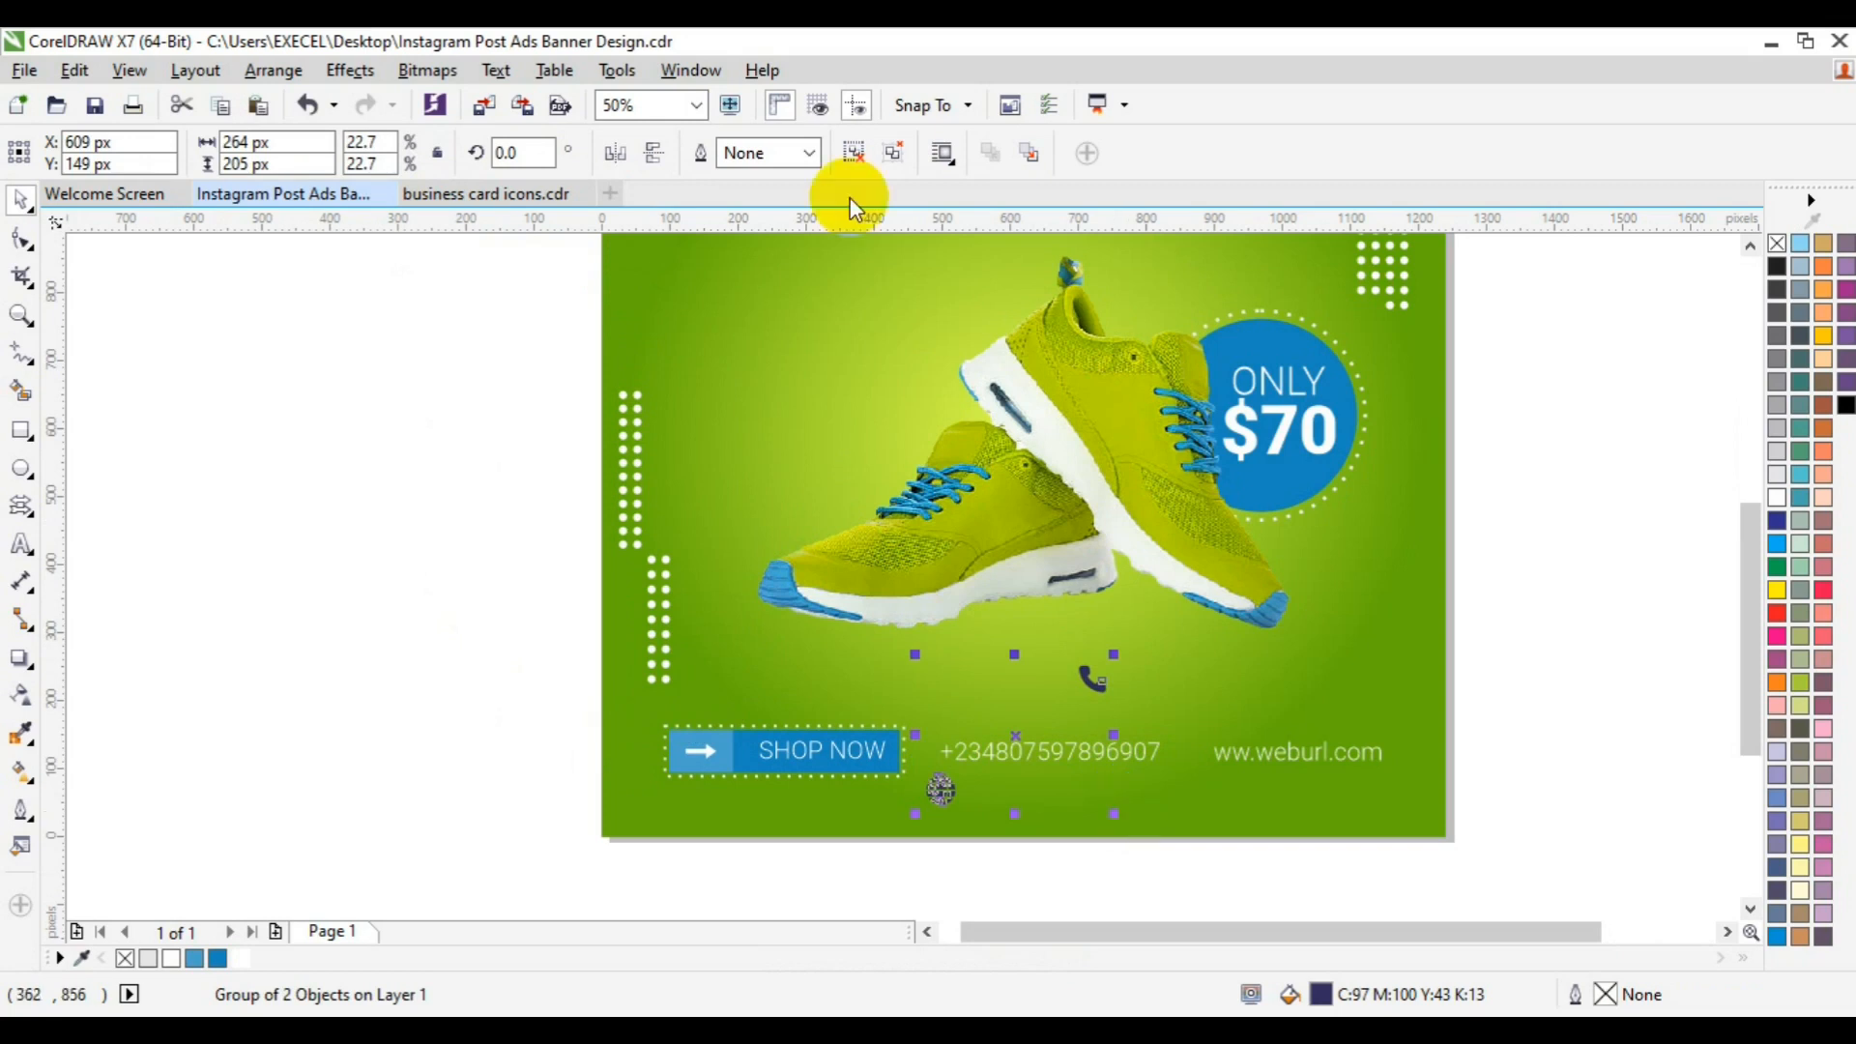
pyautogui.click(855, 153)
# Step: Recolour both icons blue (#1786BD), placing the phone icon at the start of the phone number with the globe icon below it
pyautogui.click(20, 315)
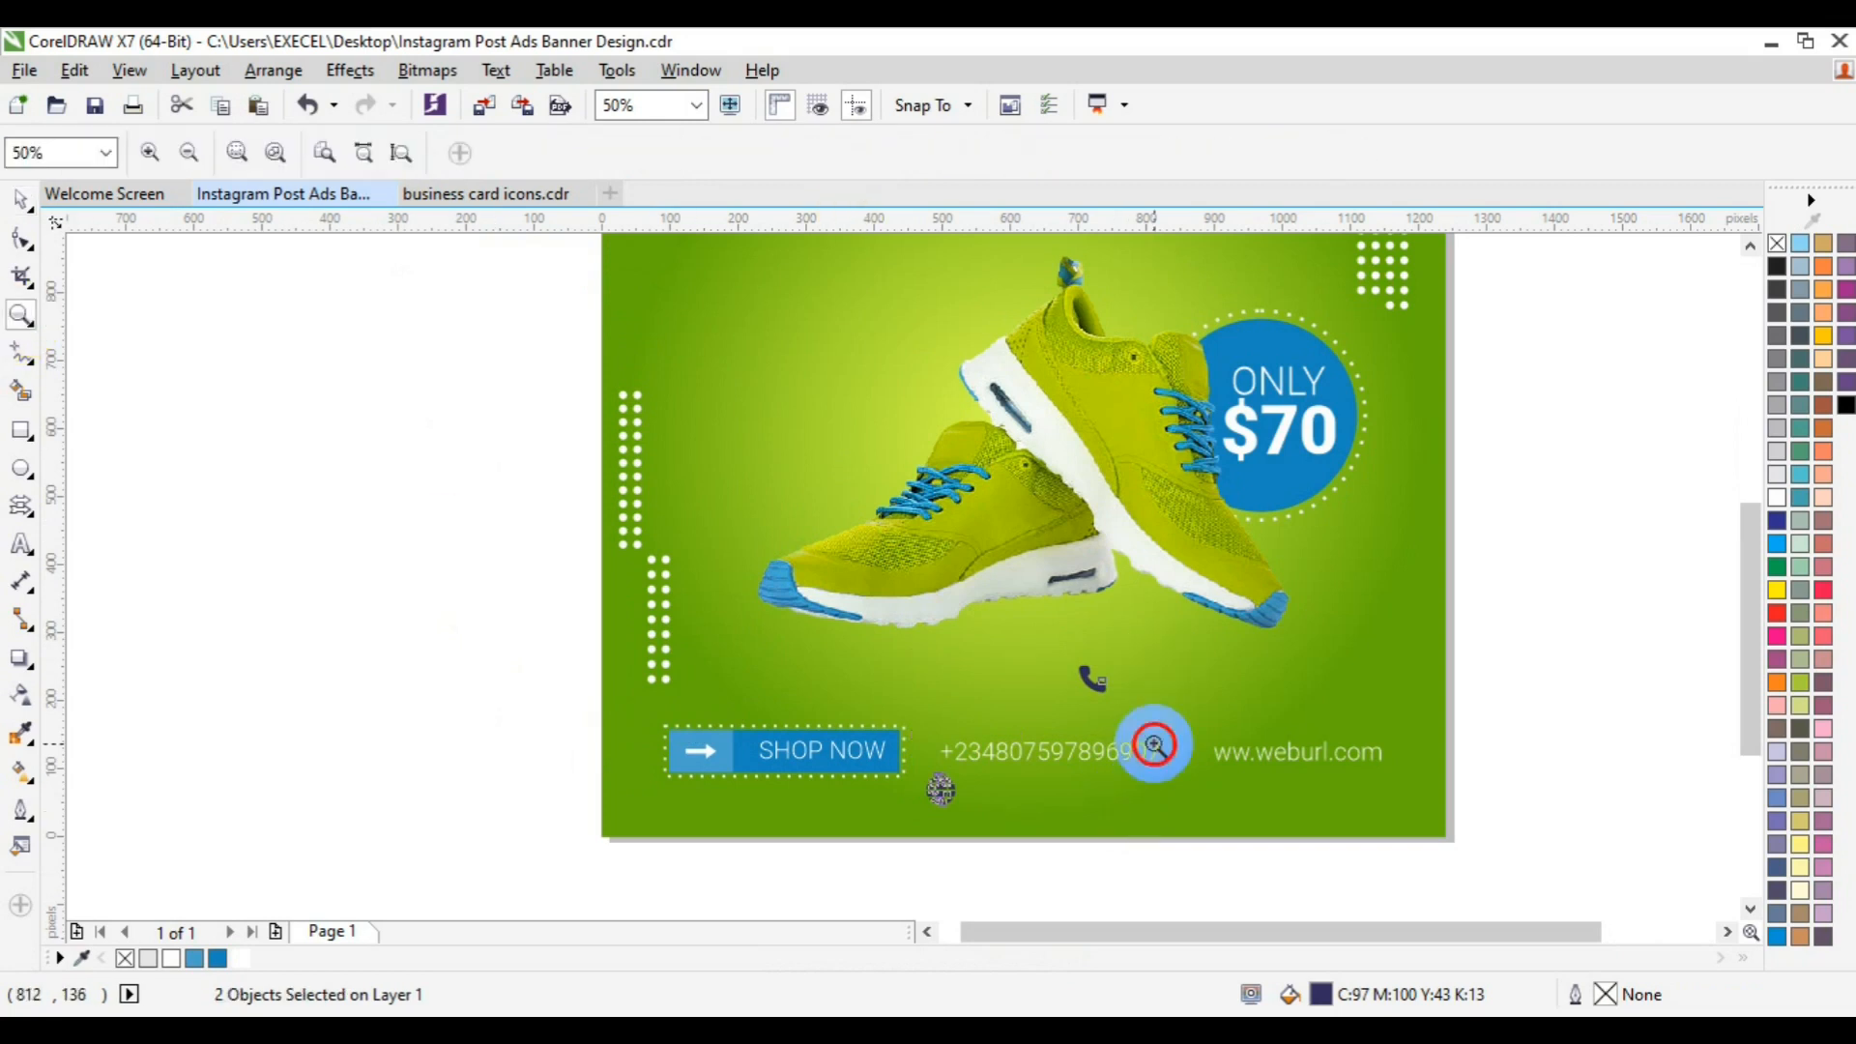
pyautogui.click(1154, 746)
pyautogui.press('space')
pyautogui.moveTo(219, 958); pyautogui.dragTo(762, 777)
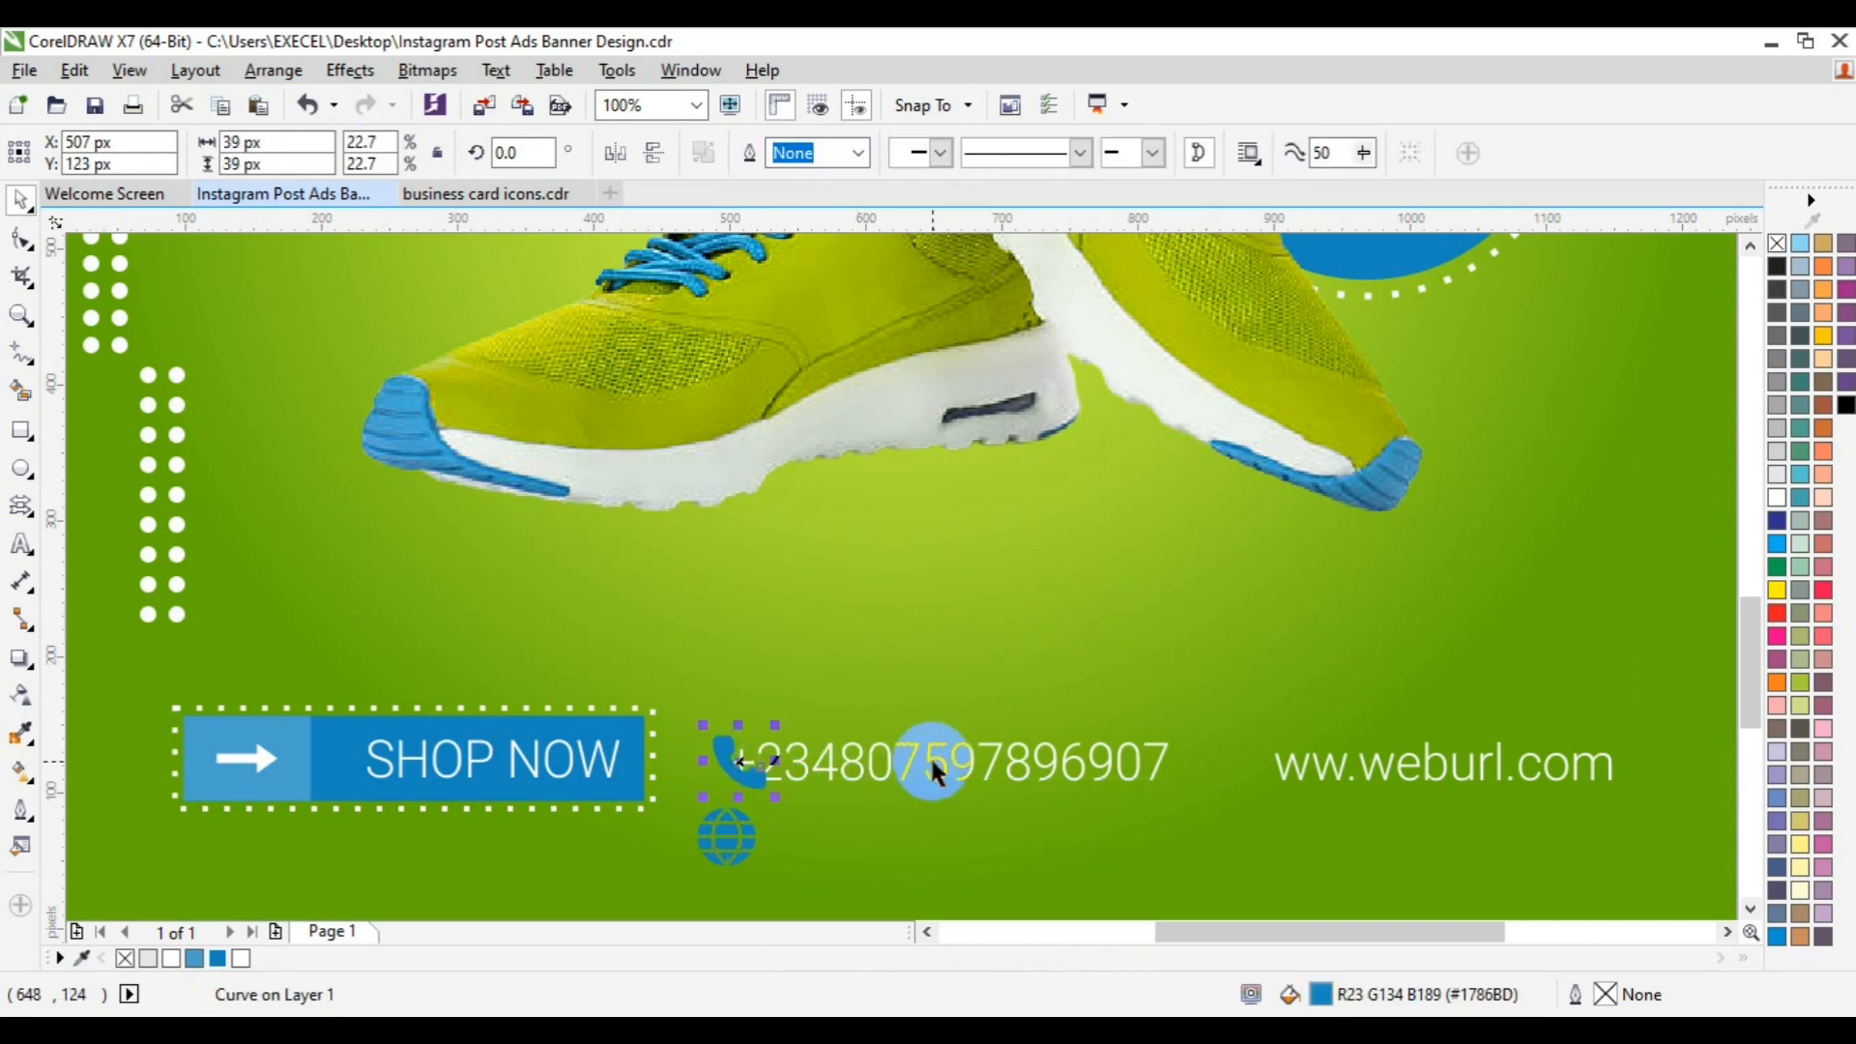
# Step: Ungroup the bottom contact row until the phone number and web address are separate texts
pyautogui.keyDown('shift'); pyautogui.click(934, 770); pyautogui.keyUp('shift')
pyautogui.hotkey('ctrl', 'g')
pyautogui.click(846, 166)
pyautogui.click(936, 791)
pyautogui.click(942, 770)
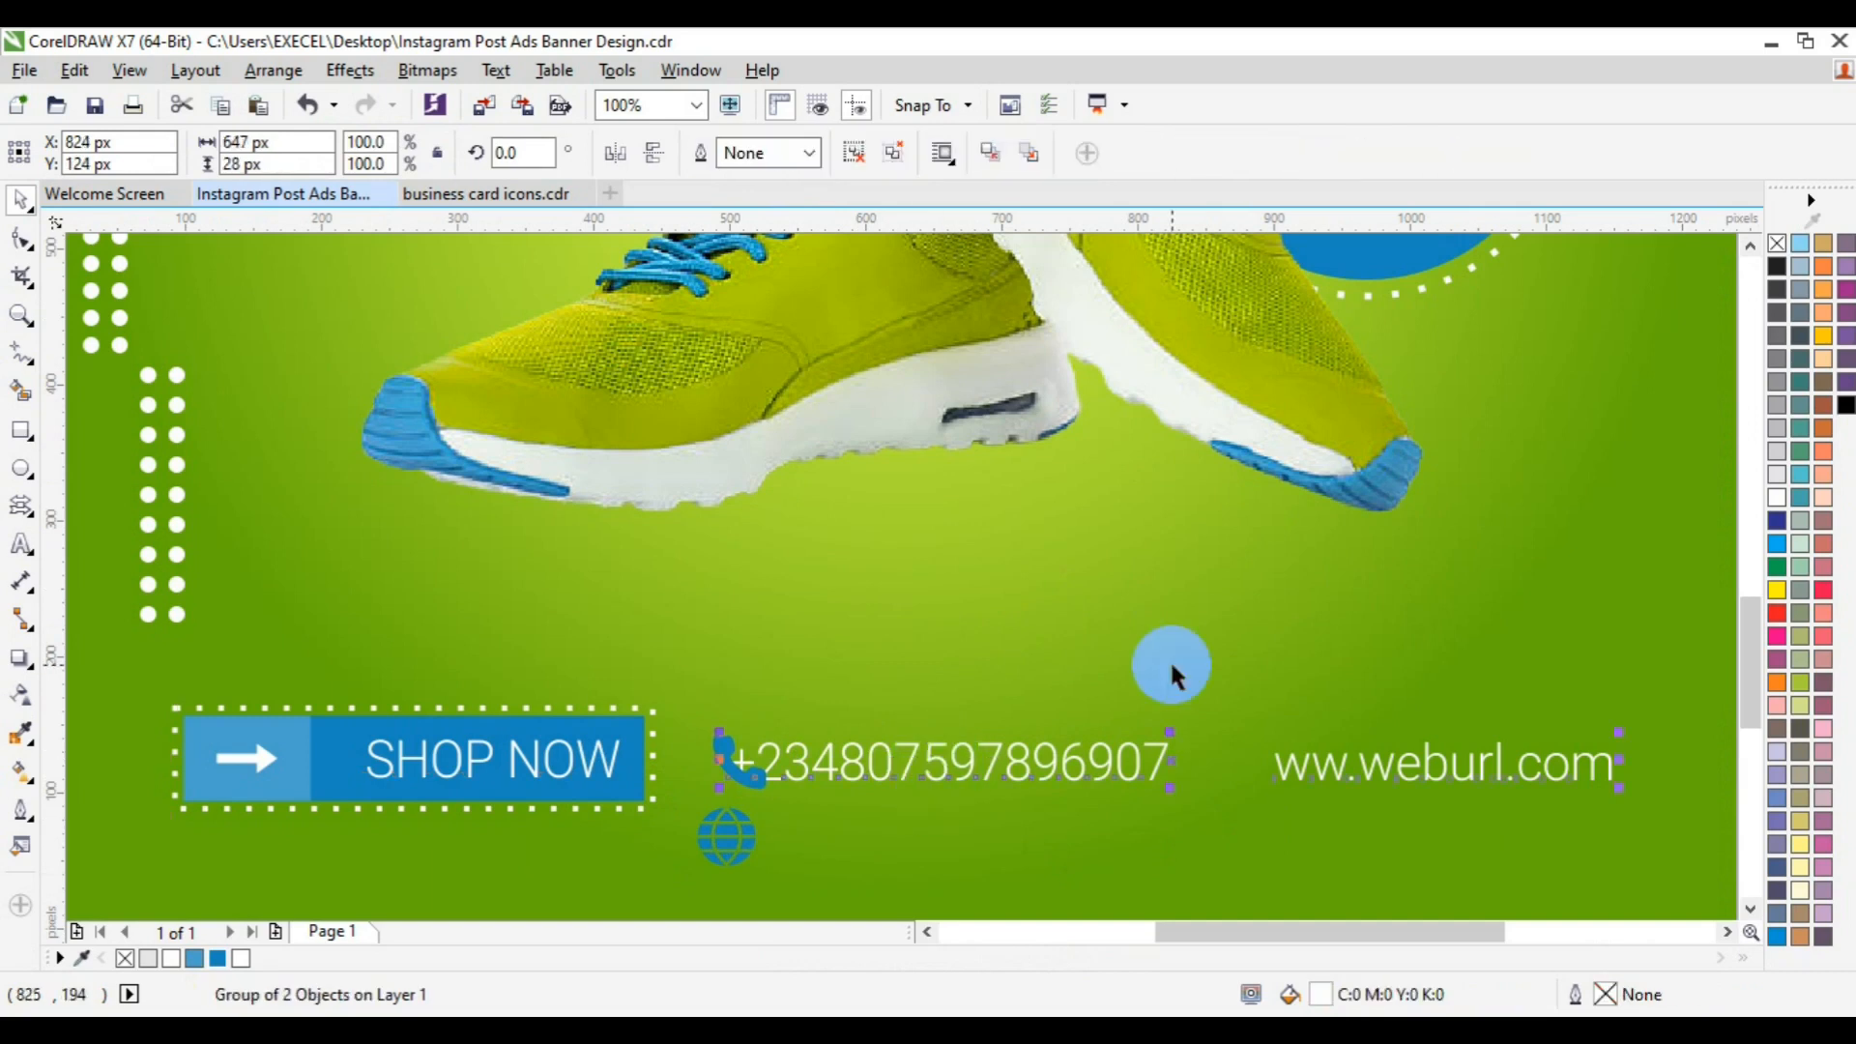
pyautogui.click(861, 163)
pyautogui.click(1048, 799)
pyautogui.click(734, 752)
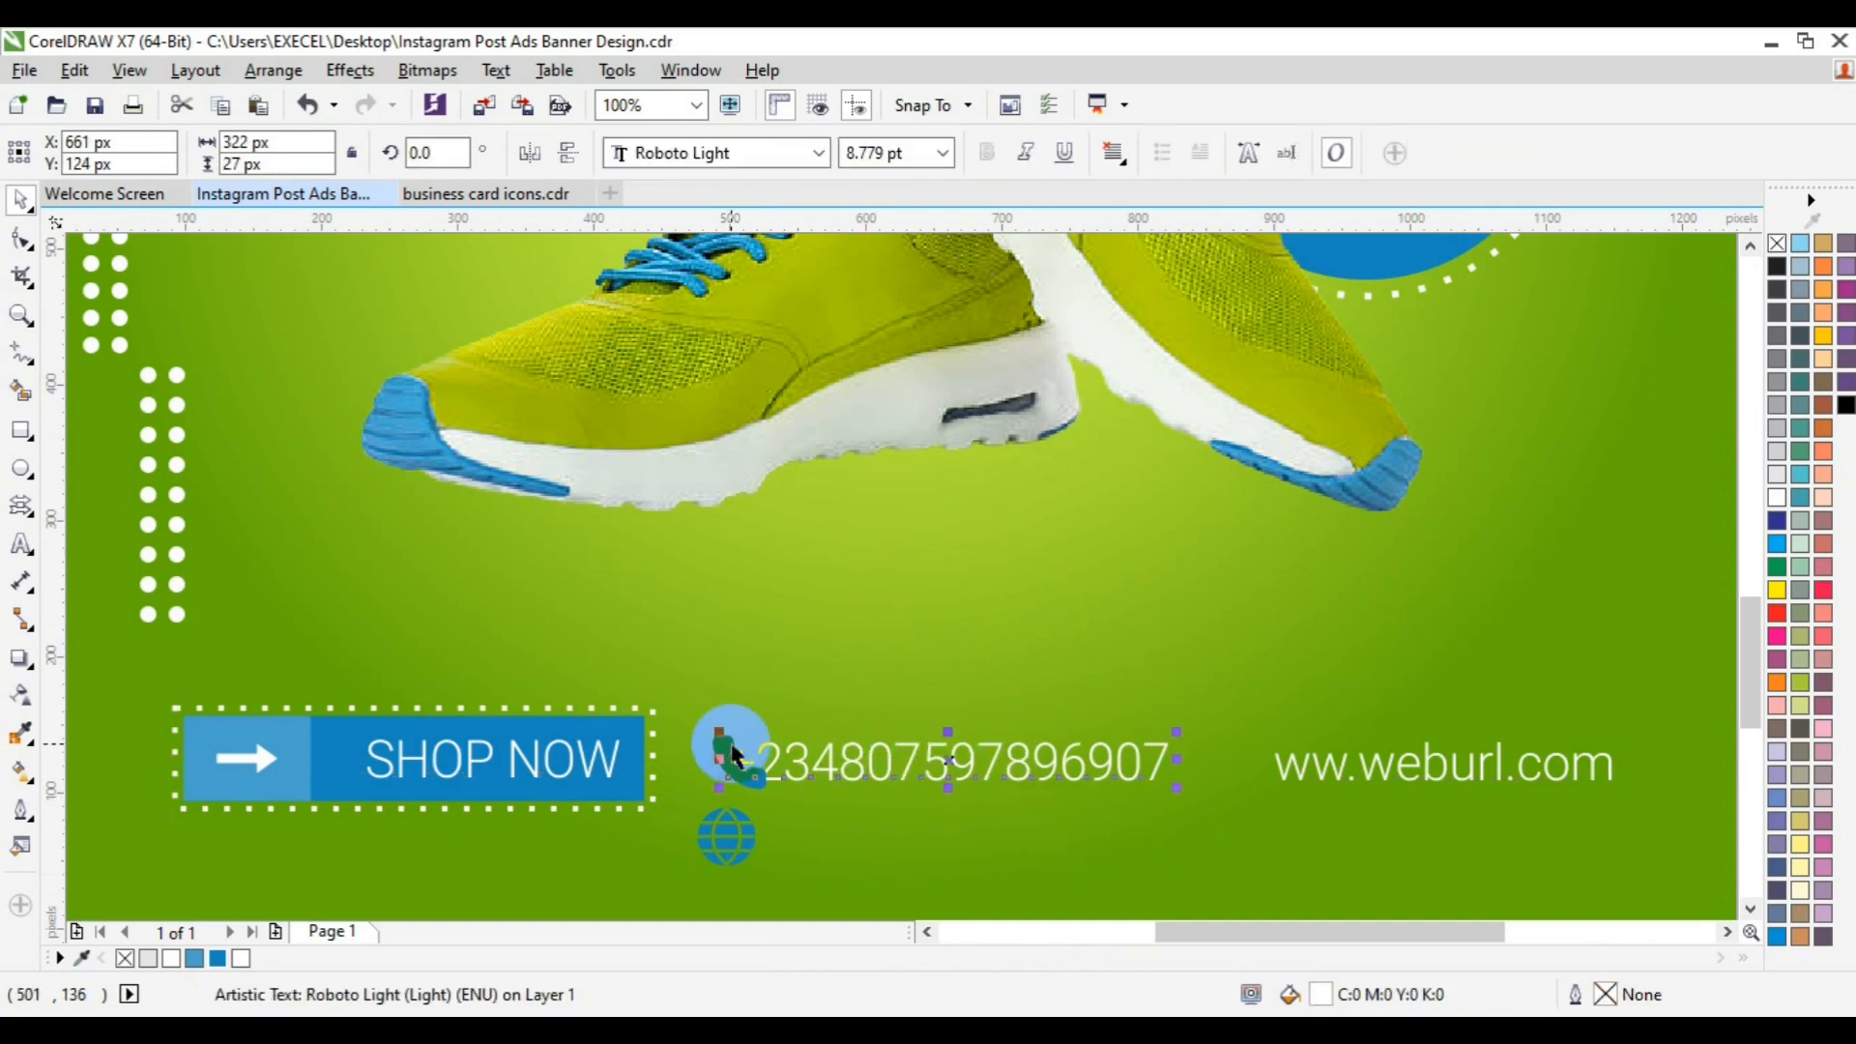
pyautogui.click(1330, 776)
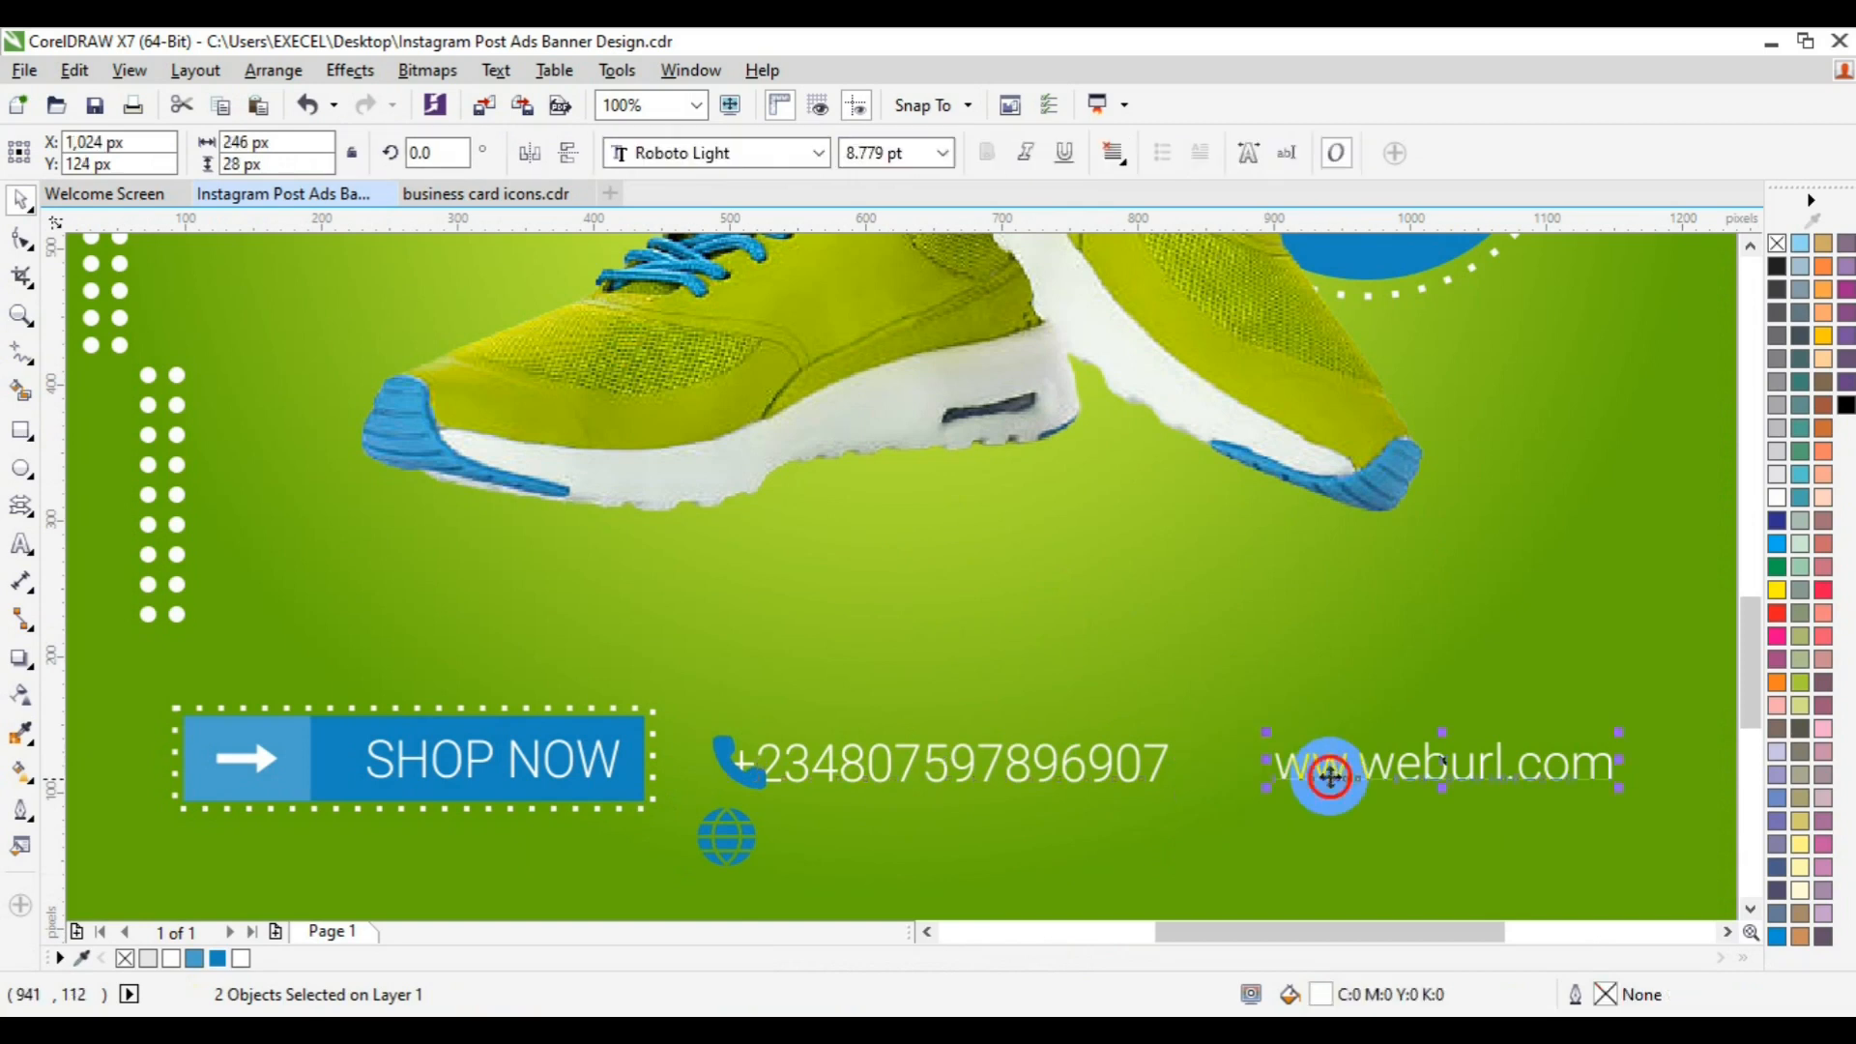
# Step: Nudge the phone number to the right until it clears the phone icon
pyautogui.click(1139, 770)
pyautogui.press('Right')
pyautogui.press('Right')
pyautogui.press('Right')
pyautogui.press('Right')
# Step: Place the globe icon level with the web address and nudge the address right of the icon, to about X 1,115 px
pyautogui.moveTo(737, 820); pyautogui.dragTo(1326, 763)
pyautogui.click(1441, 760)
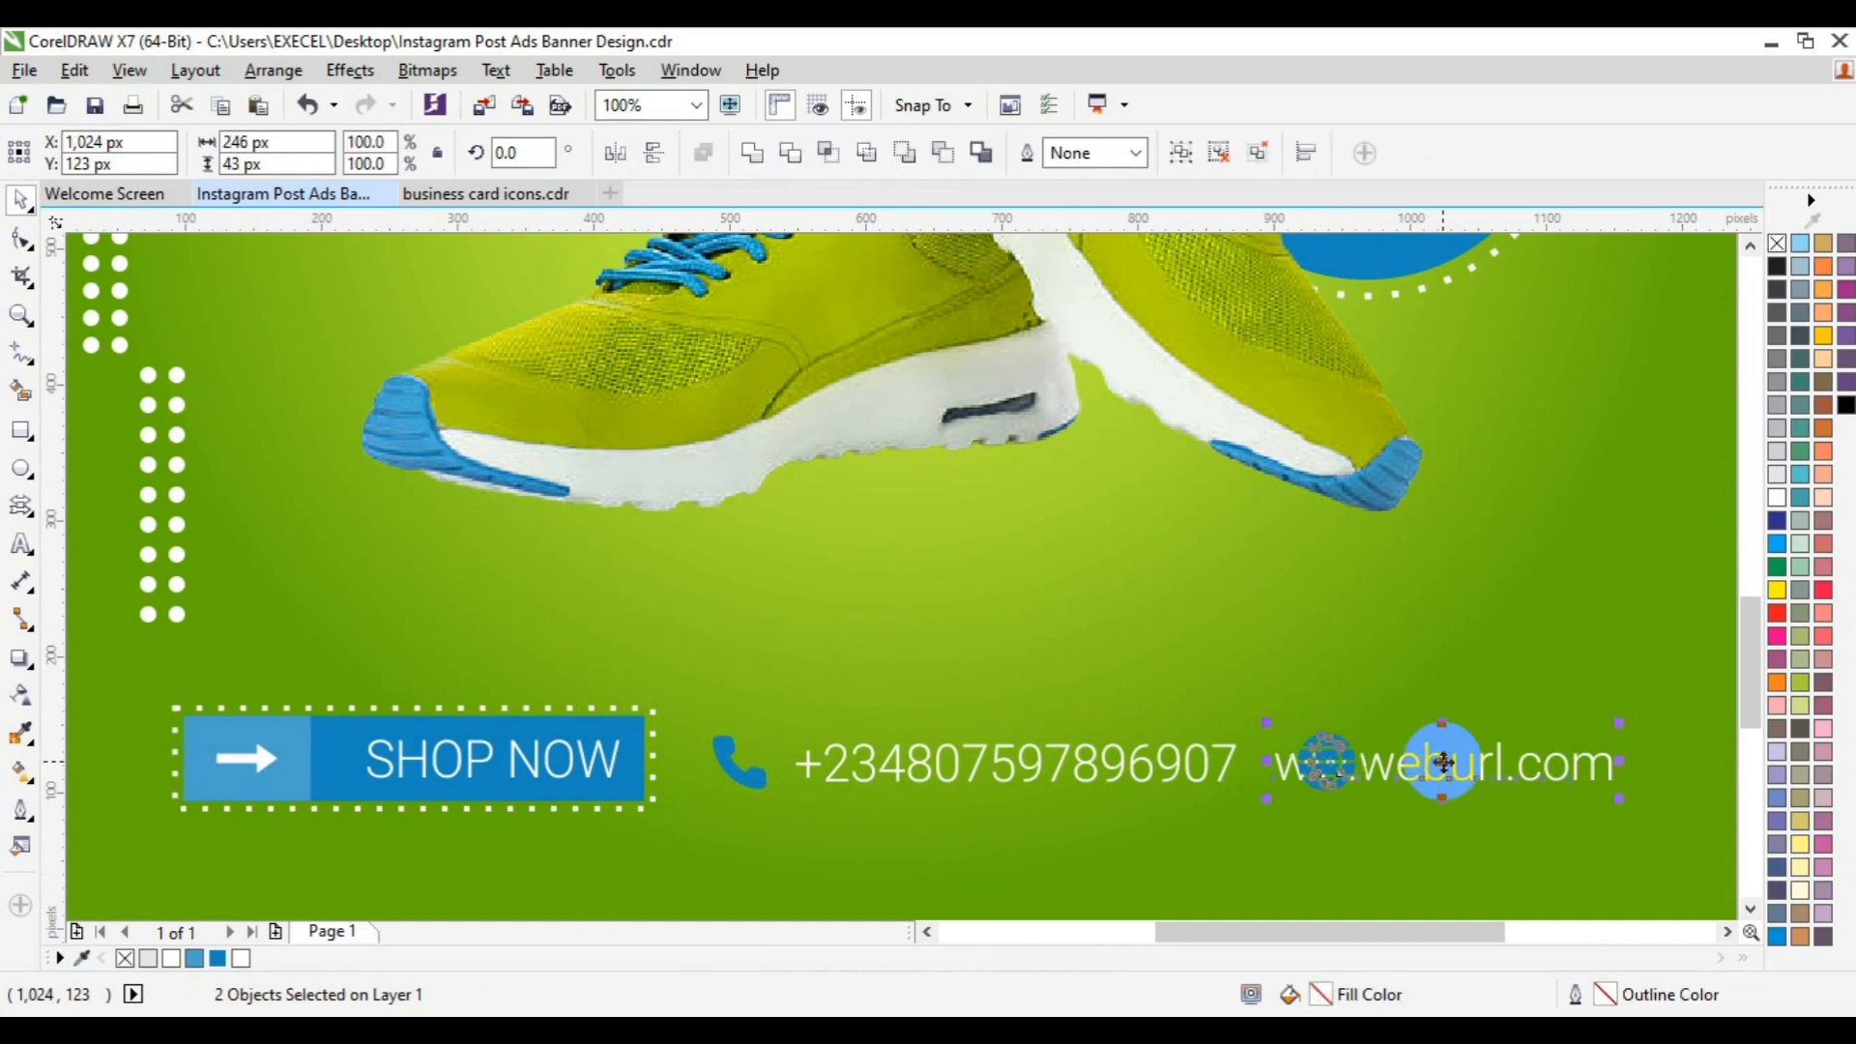
pyautogui.click(1558, 847)
pyautogui.click(1569, 769)
pyautogui.press('Right')
pyautogui.press('Right')
pyautogui.press('Right')
pyautogui.press('Right')
pyautogui.press('Right')
pyautogui.press('Right')
pyautogui.press('Right')
pyautogui.press('Right')
pyautogui.press('Right')
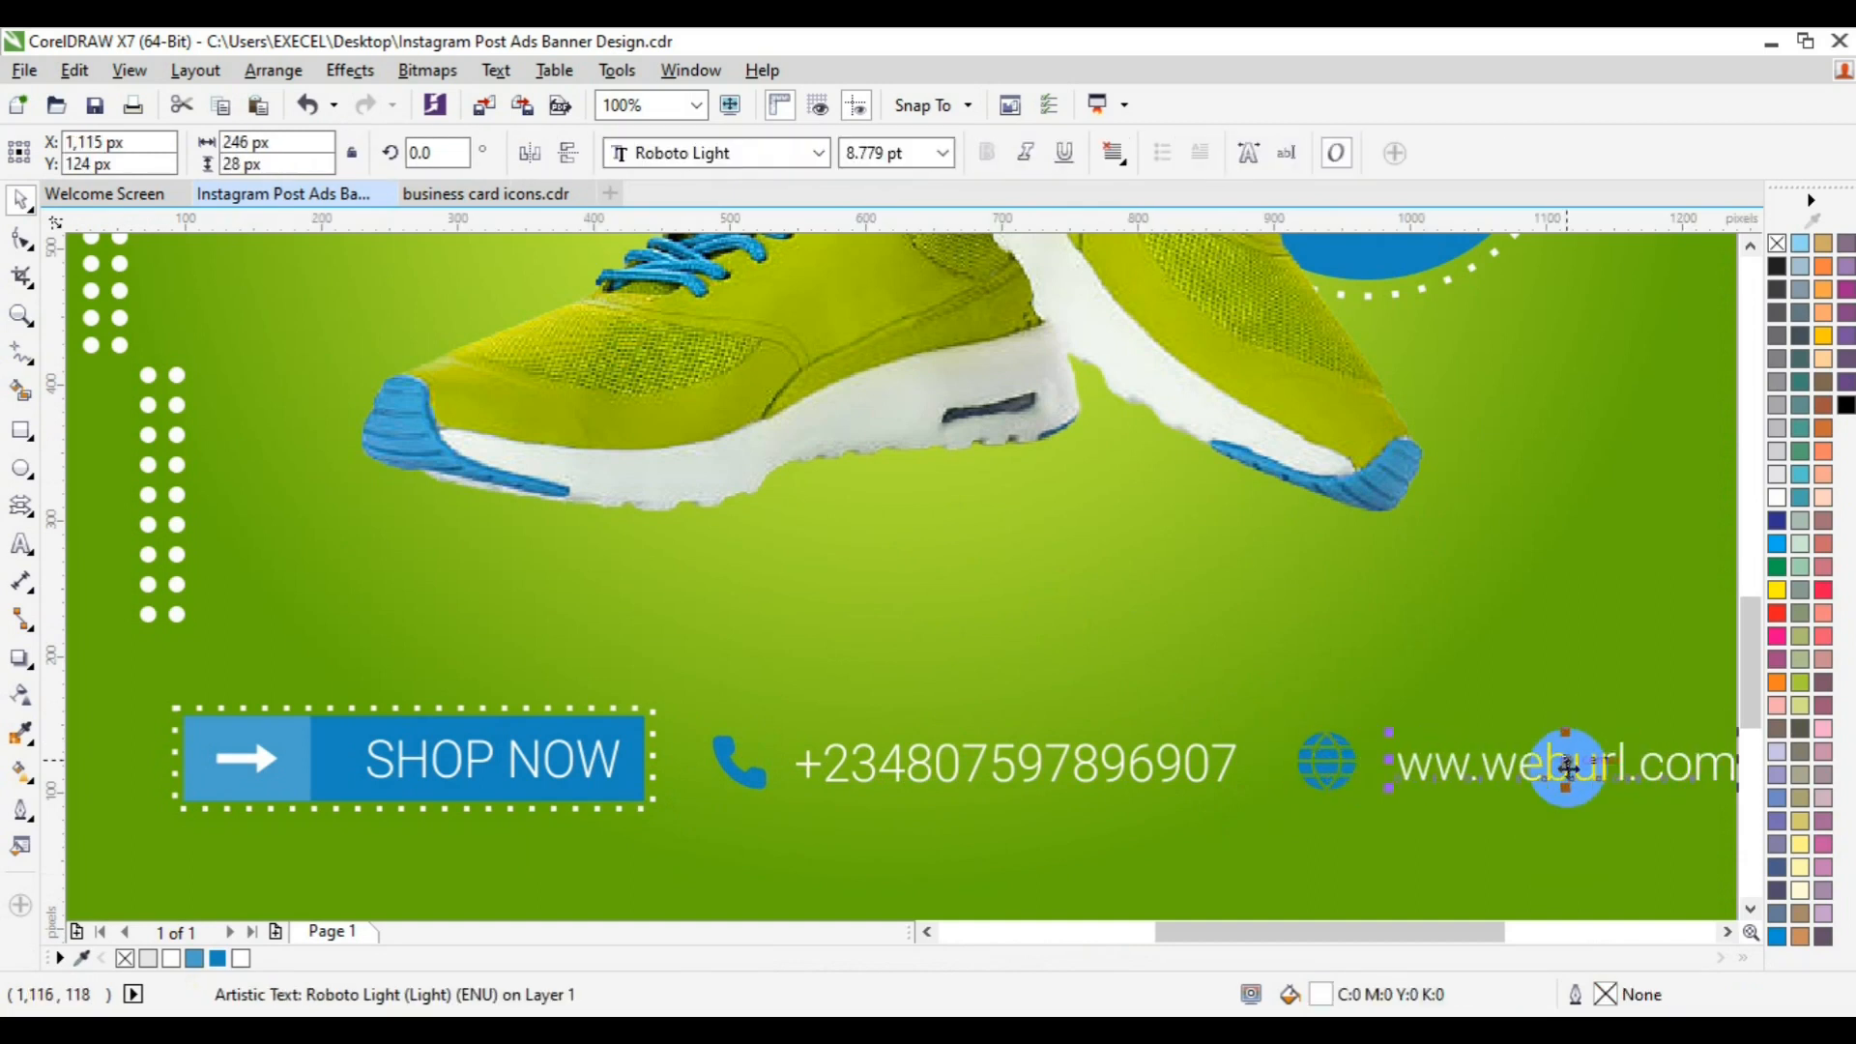
# Step: Group the SHOP NOW button, icons and contact texts and centre the group horizontally on the green background
pyautogui.click(21, 315)
pyautogui.click(190, 152)
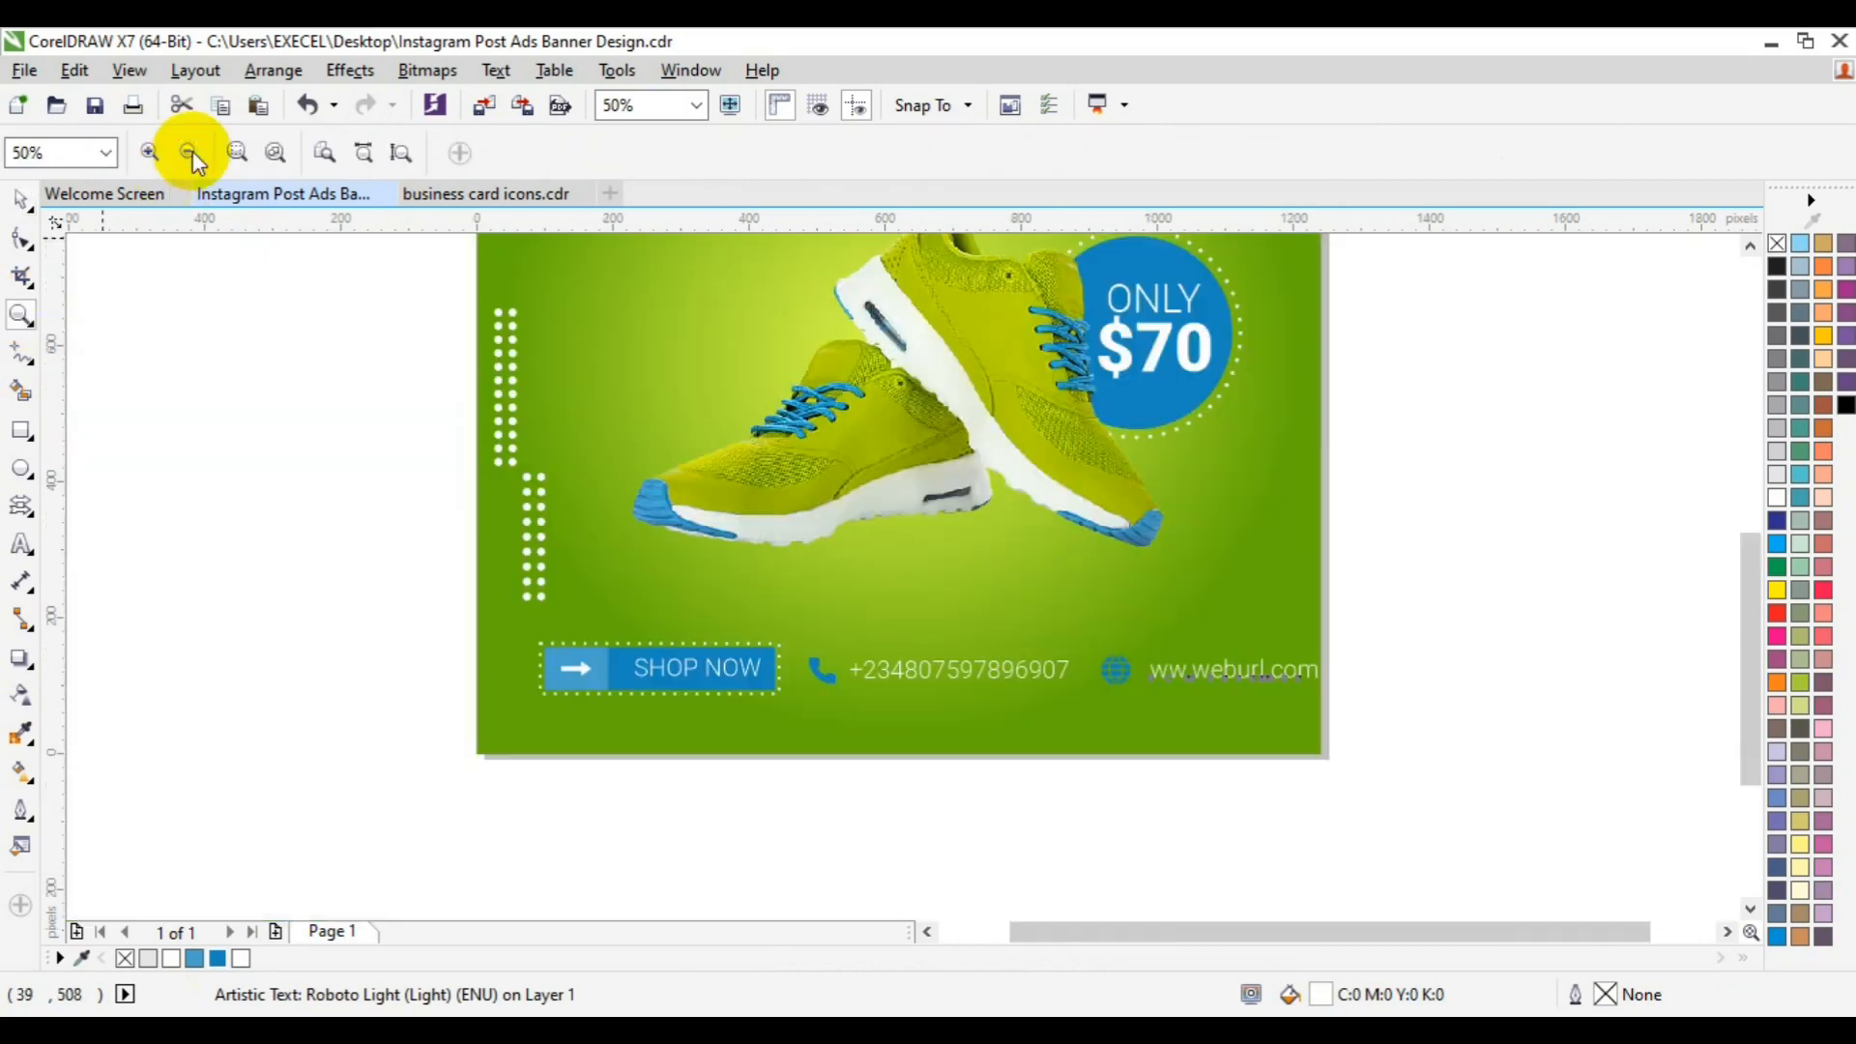
pyautogui.press('space')
pyautogui.moveTo(286, 586); pyautogui.dragTo(1429, 722)
pyautogui.hotkey('ctrl', 'g')
pyautogui.keyDown('shift'); pyautogui.click(1306, 729); pyautogui.keyUp('shift')
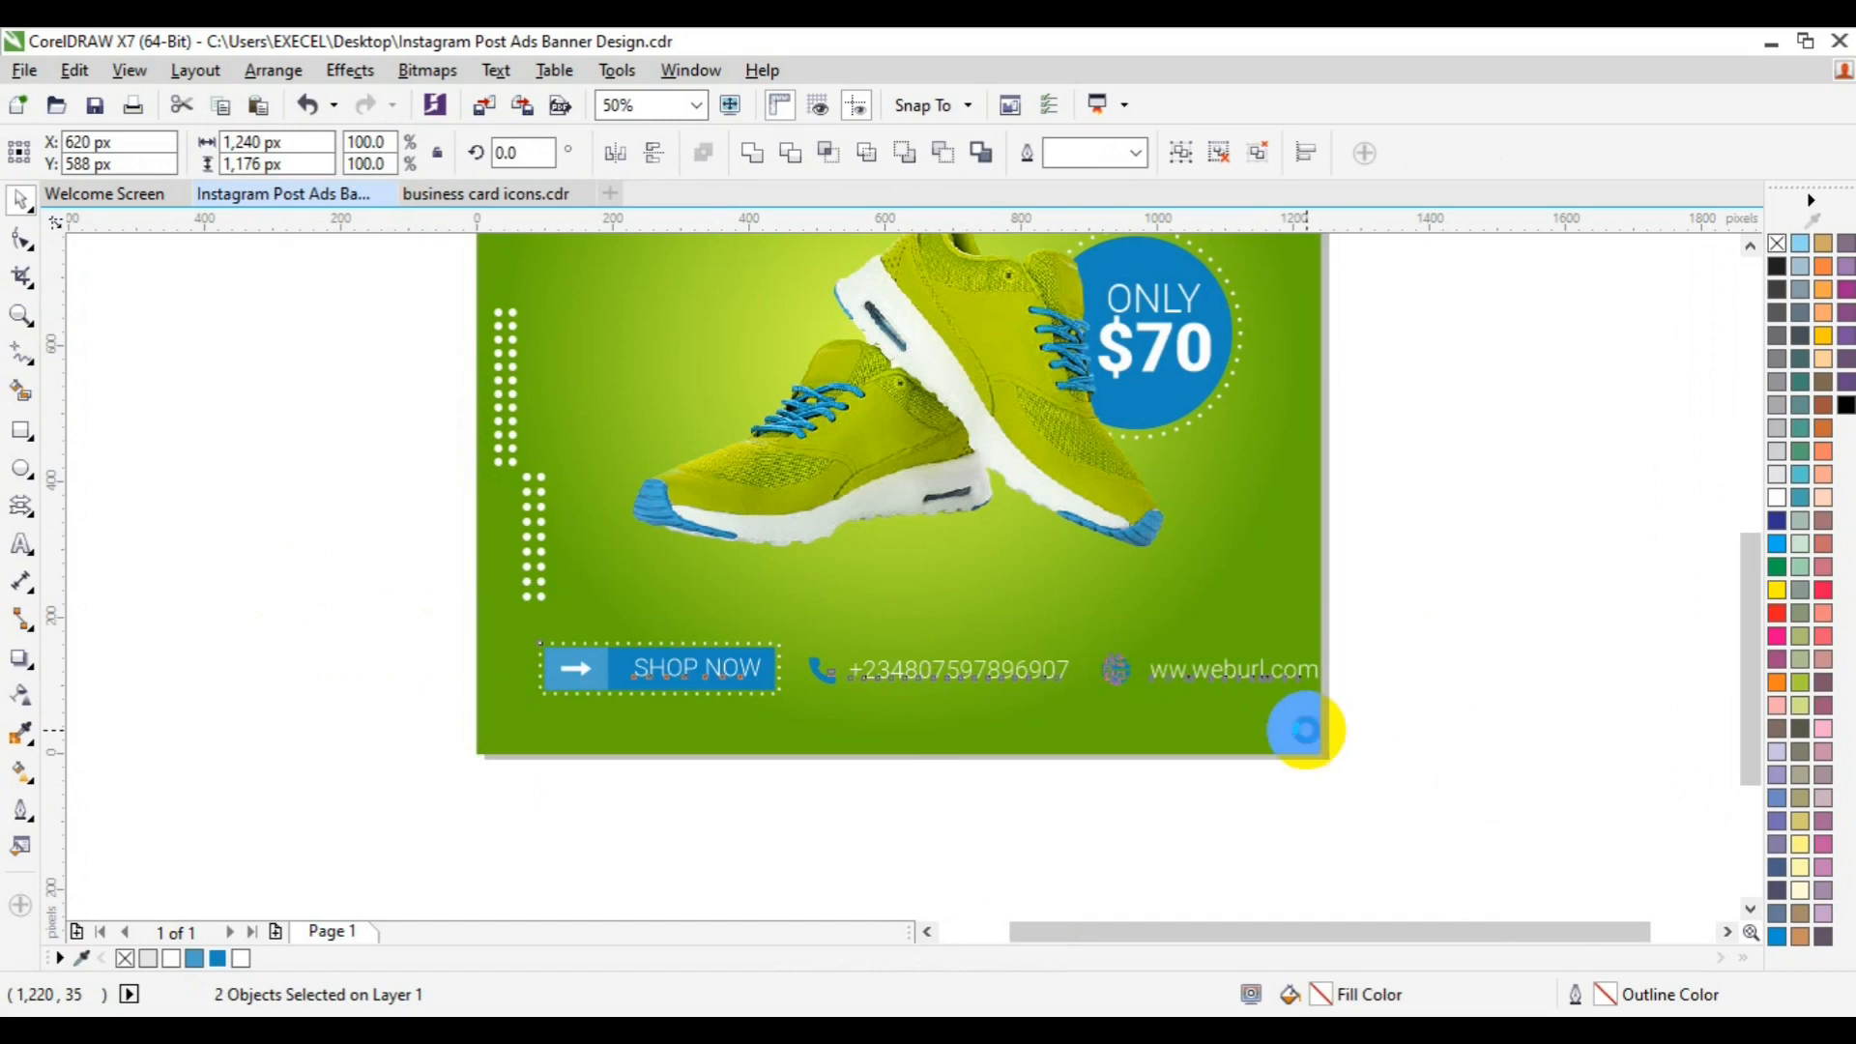
pyautogui.press('c')
pyautogui.click(1587, 693)
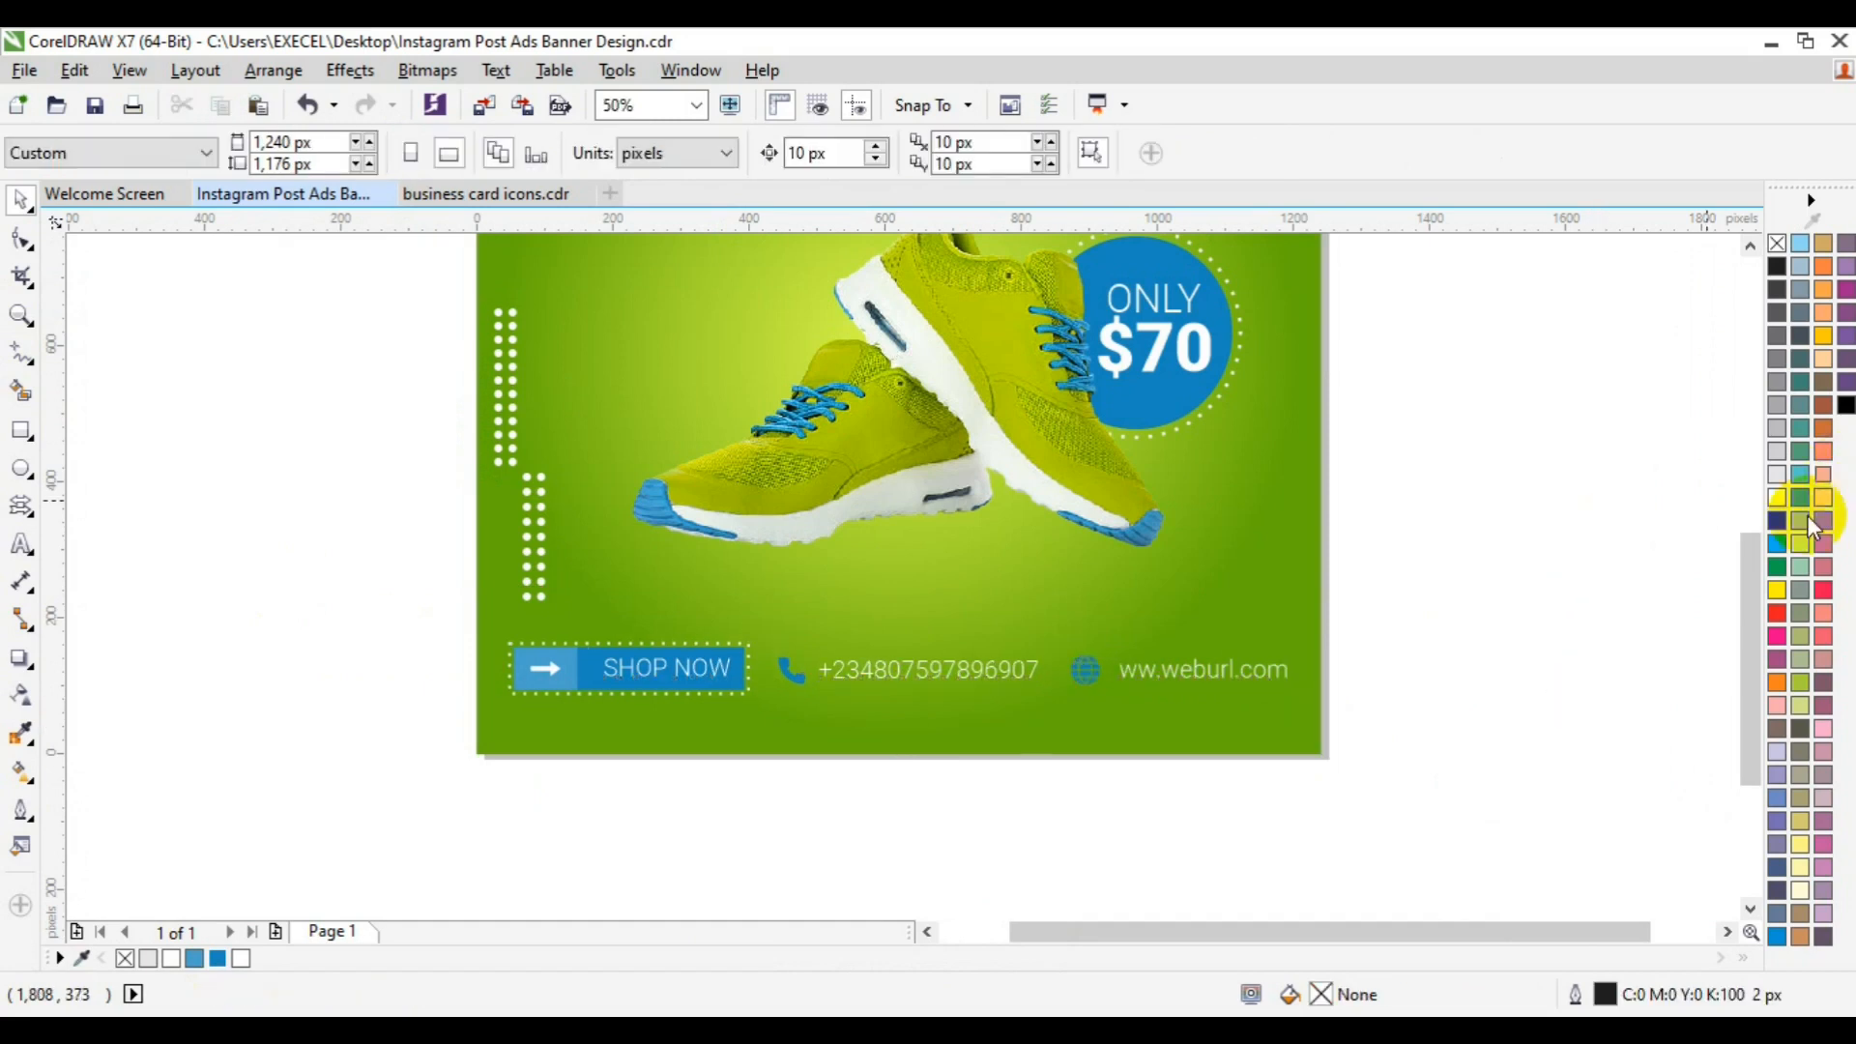
# Step: Add the two-line text EXCEL GRAPHICS AND MULTIMEDIA across the upper left part of the banner
pyautogui.moveTo(1746, 598); pyautogui.dragTo(1726, 490)
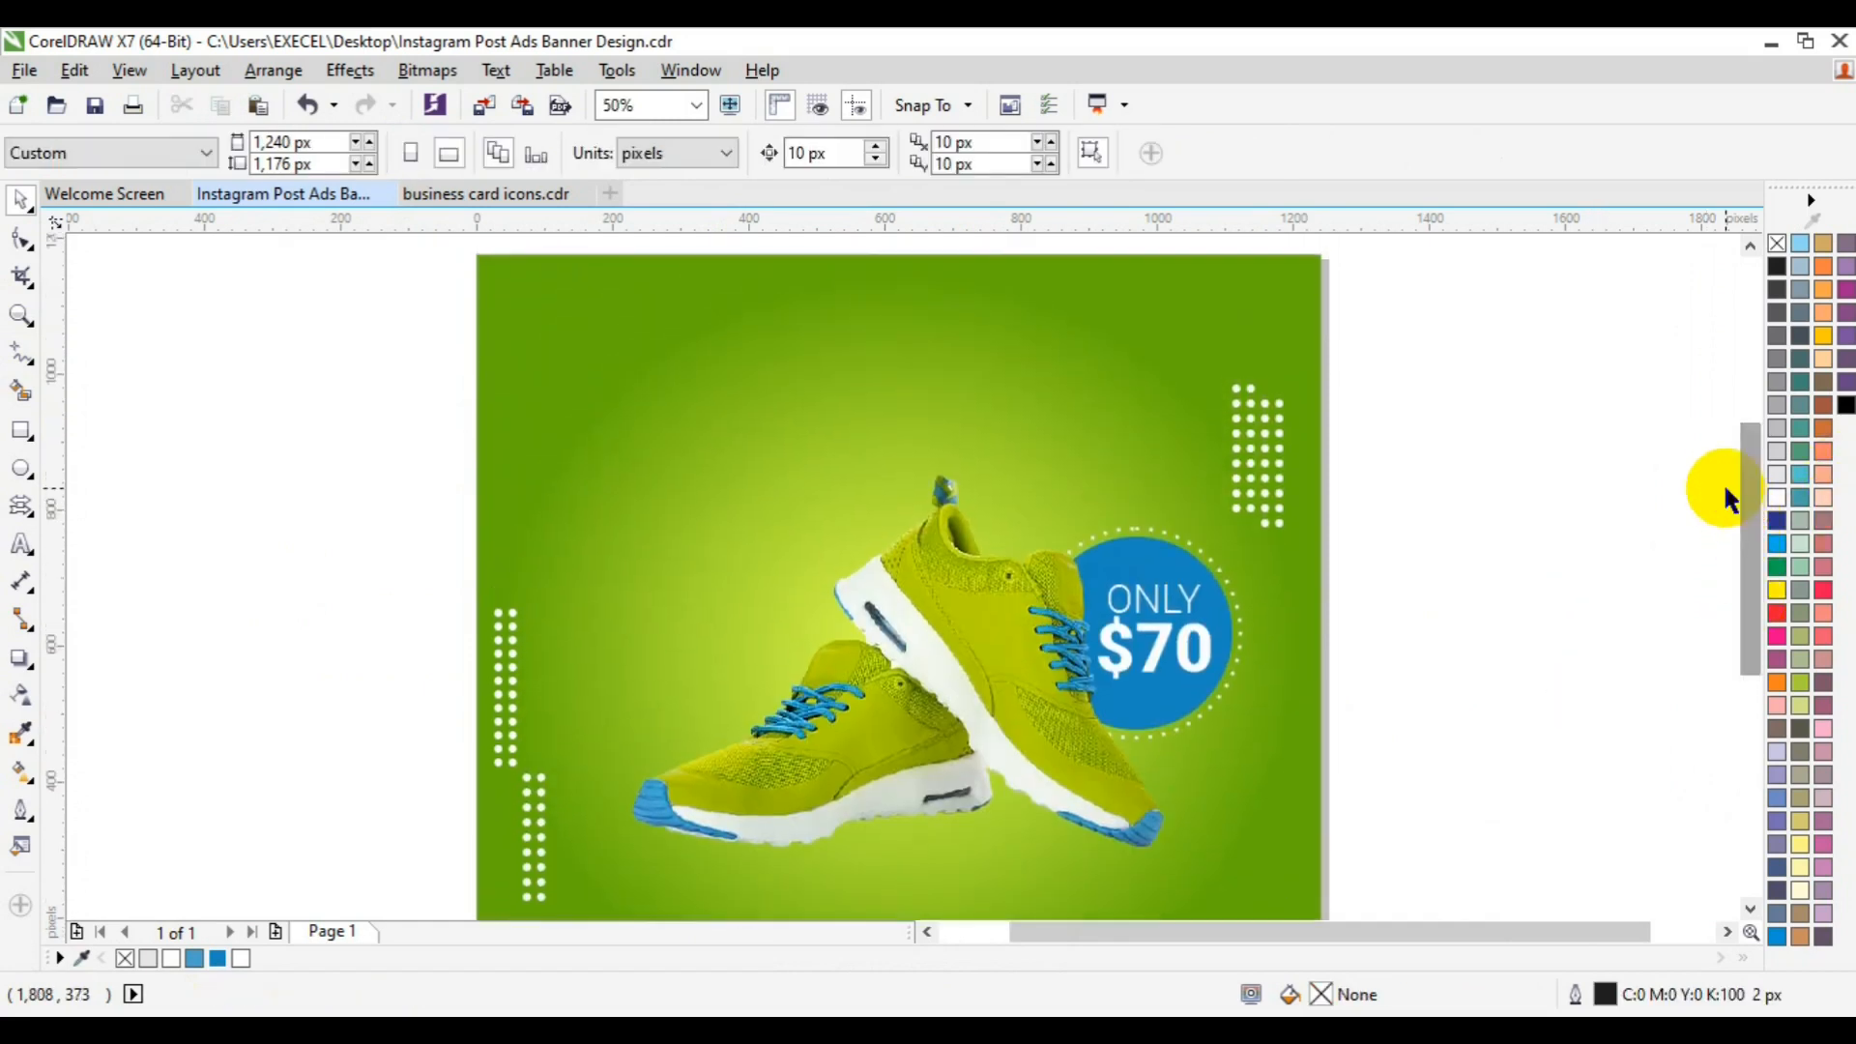
pyautogui.click(22, 545)
pyautogui.click(345, 432)
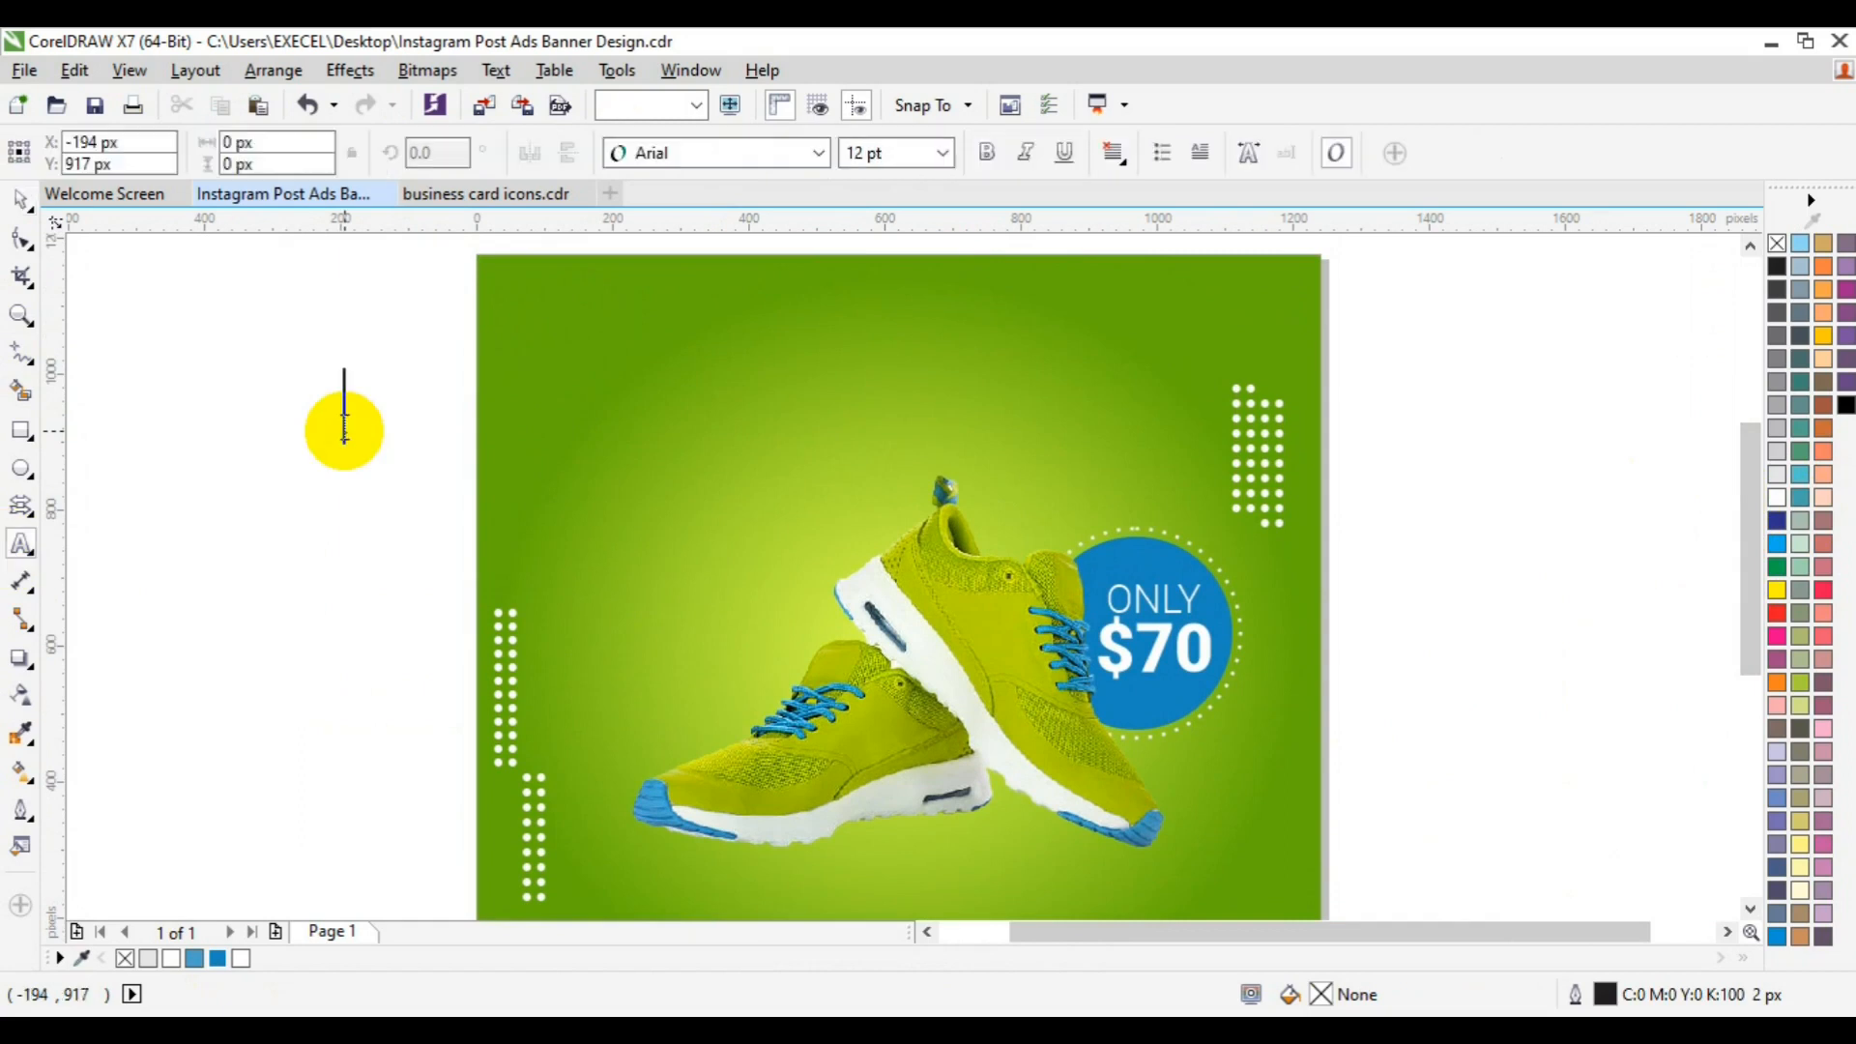
pyautogui.write('EXCEL GRAPHICS AND MULTIMEDIA')
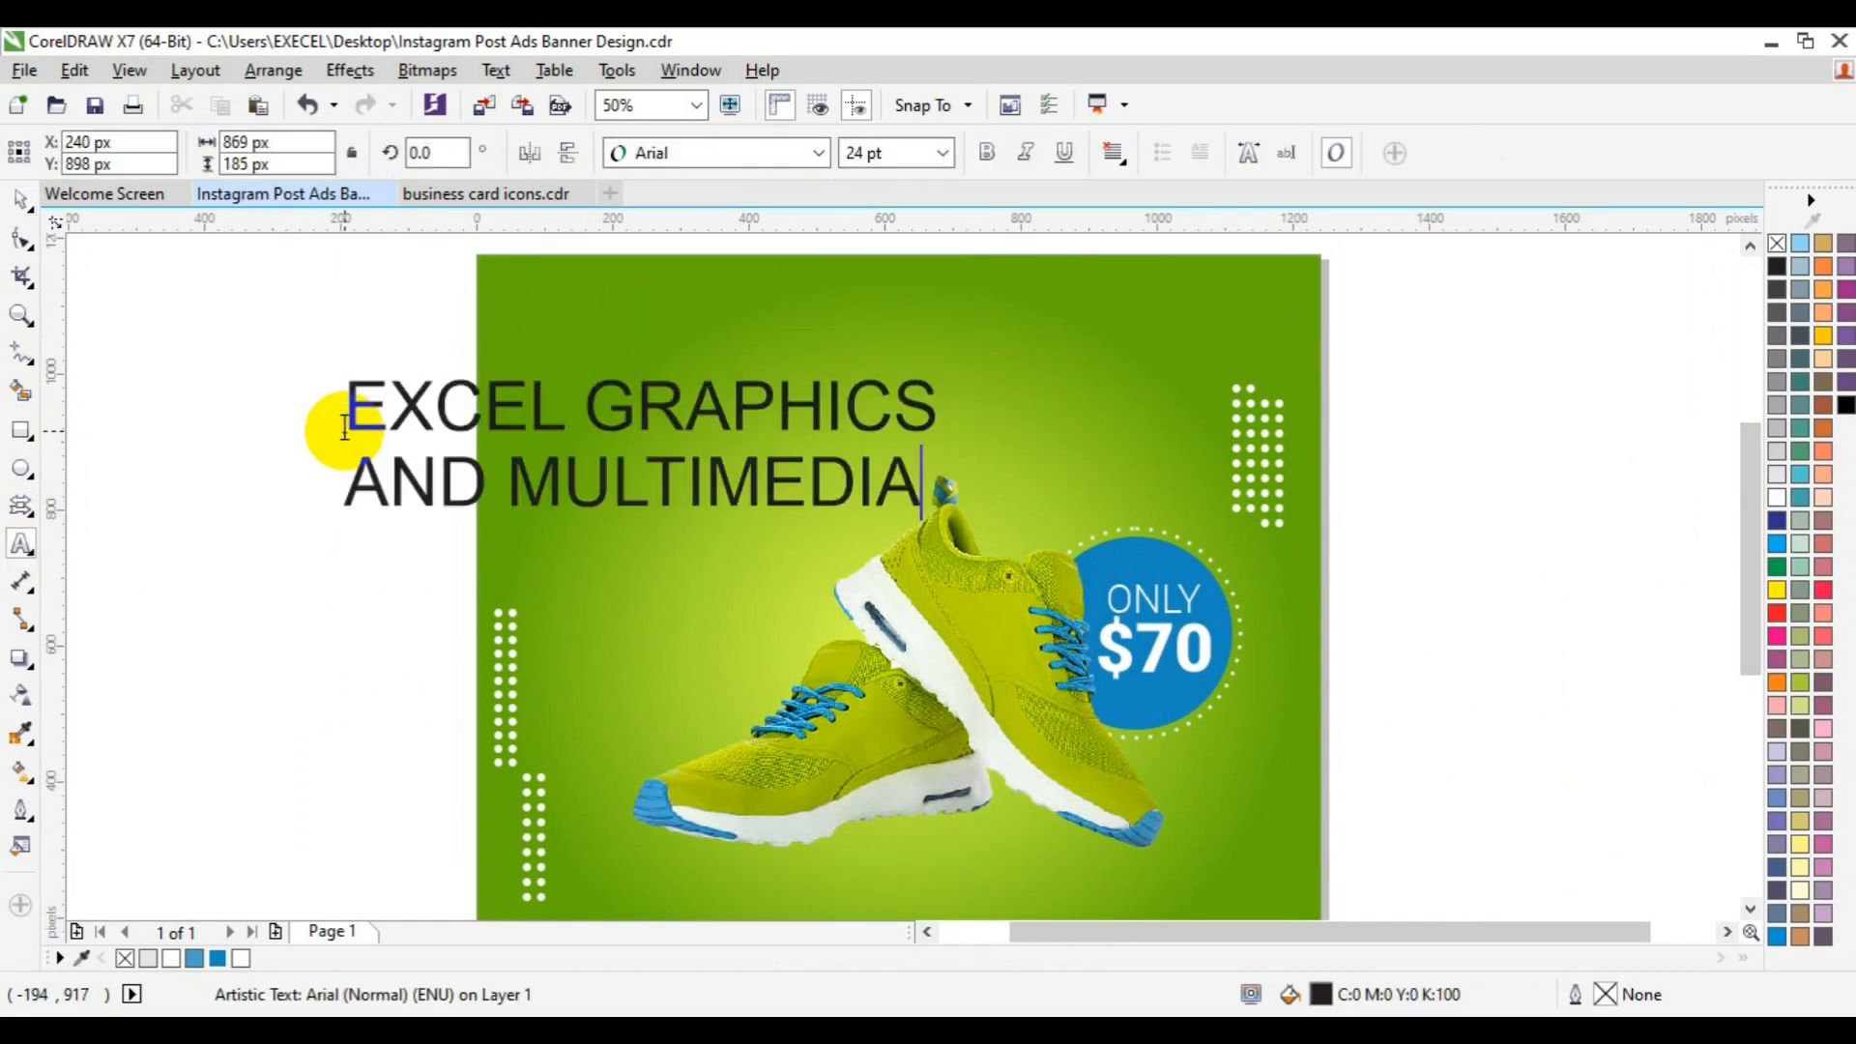
# Step: Set the font of the EXCEL GRAPHICS AND MULTIMEDIA text to Roboto Medium
pyautogui.hotkey('ctrl', 'a')
pyautogui.click(808, 152)
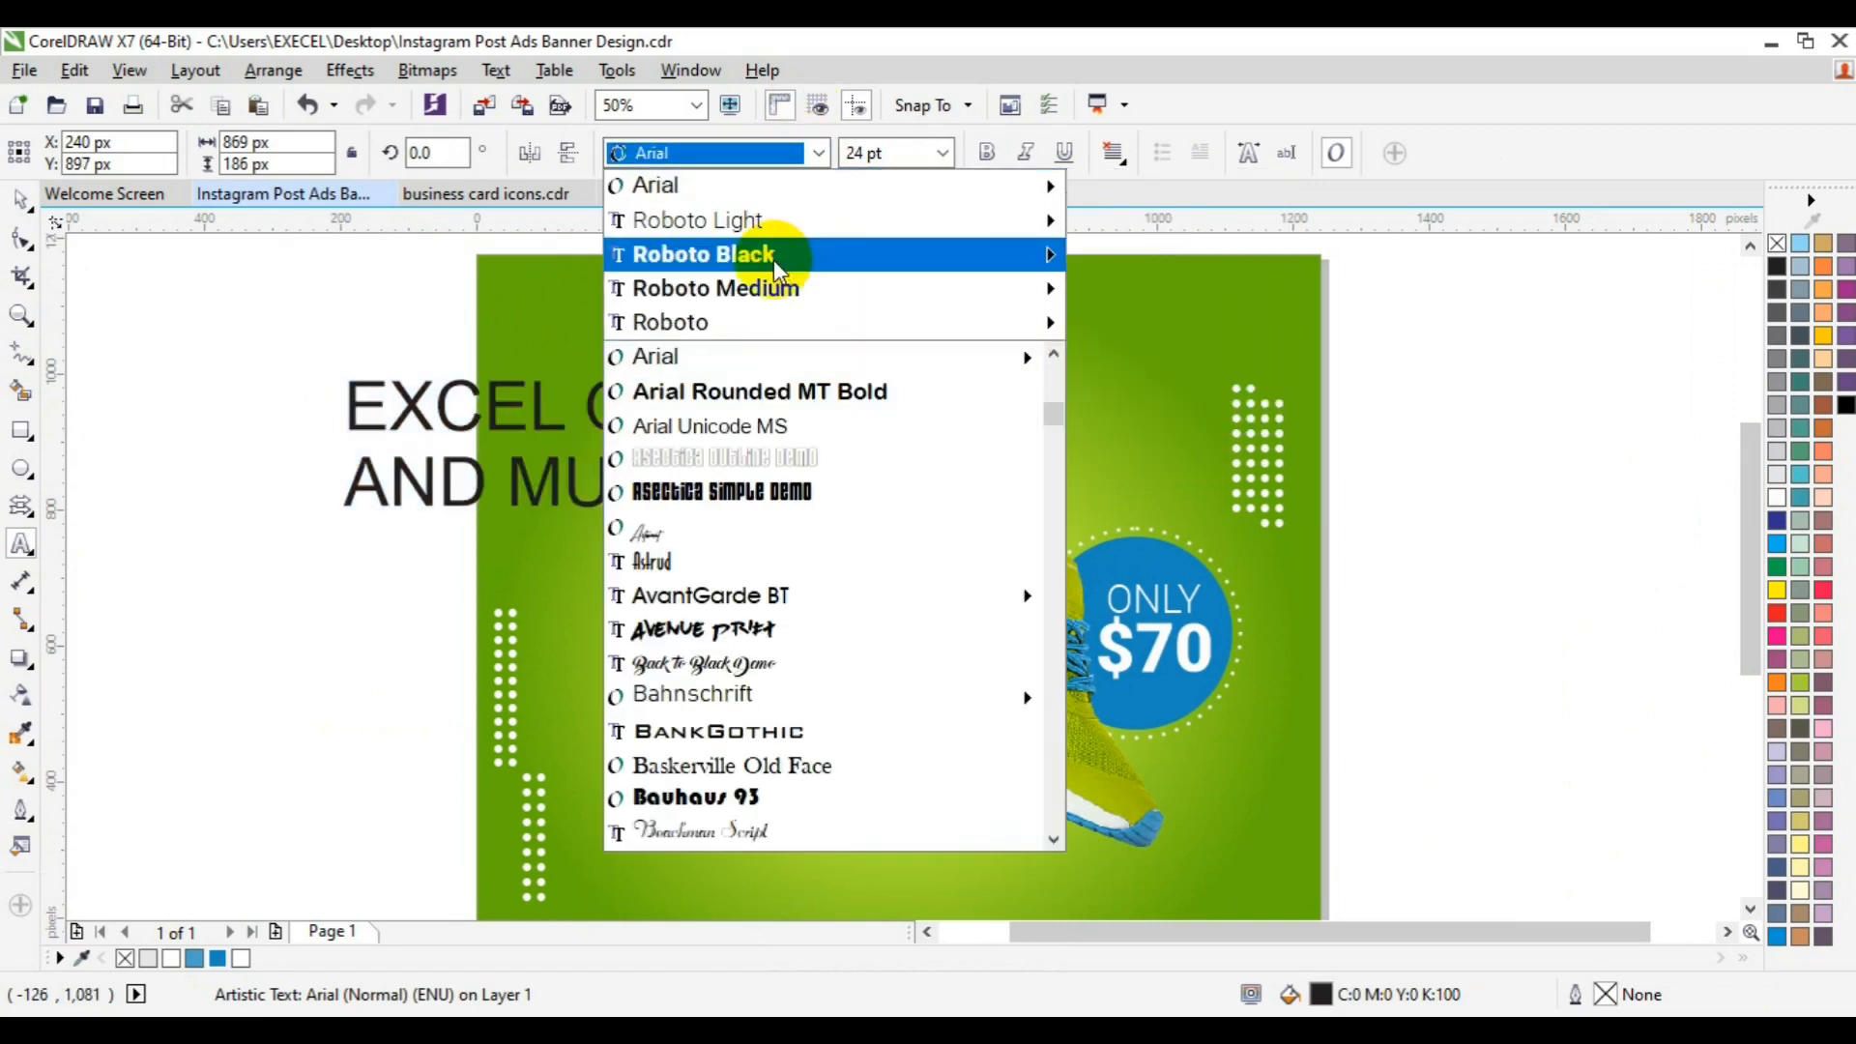
pyautogui.moveTo(1015, 288)
pyautogui.click(1177, 594)
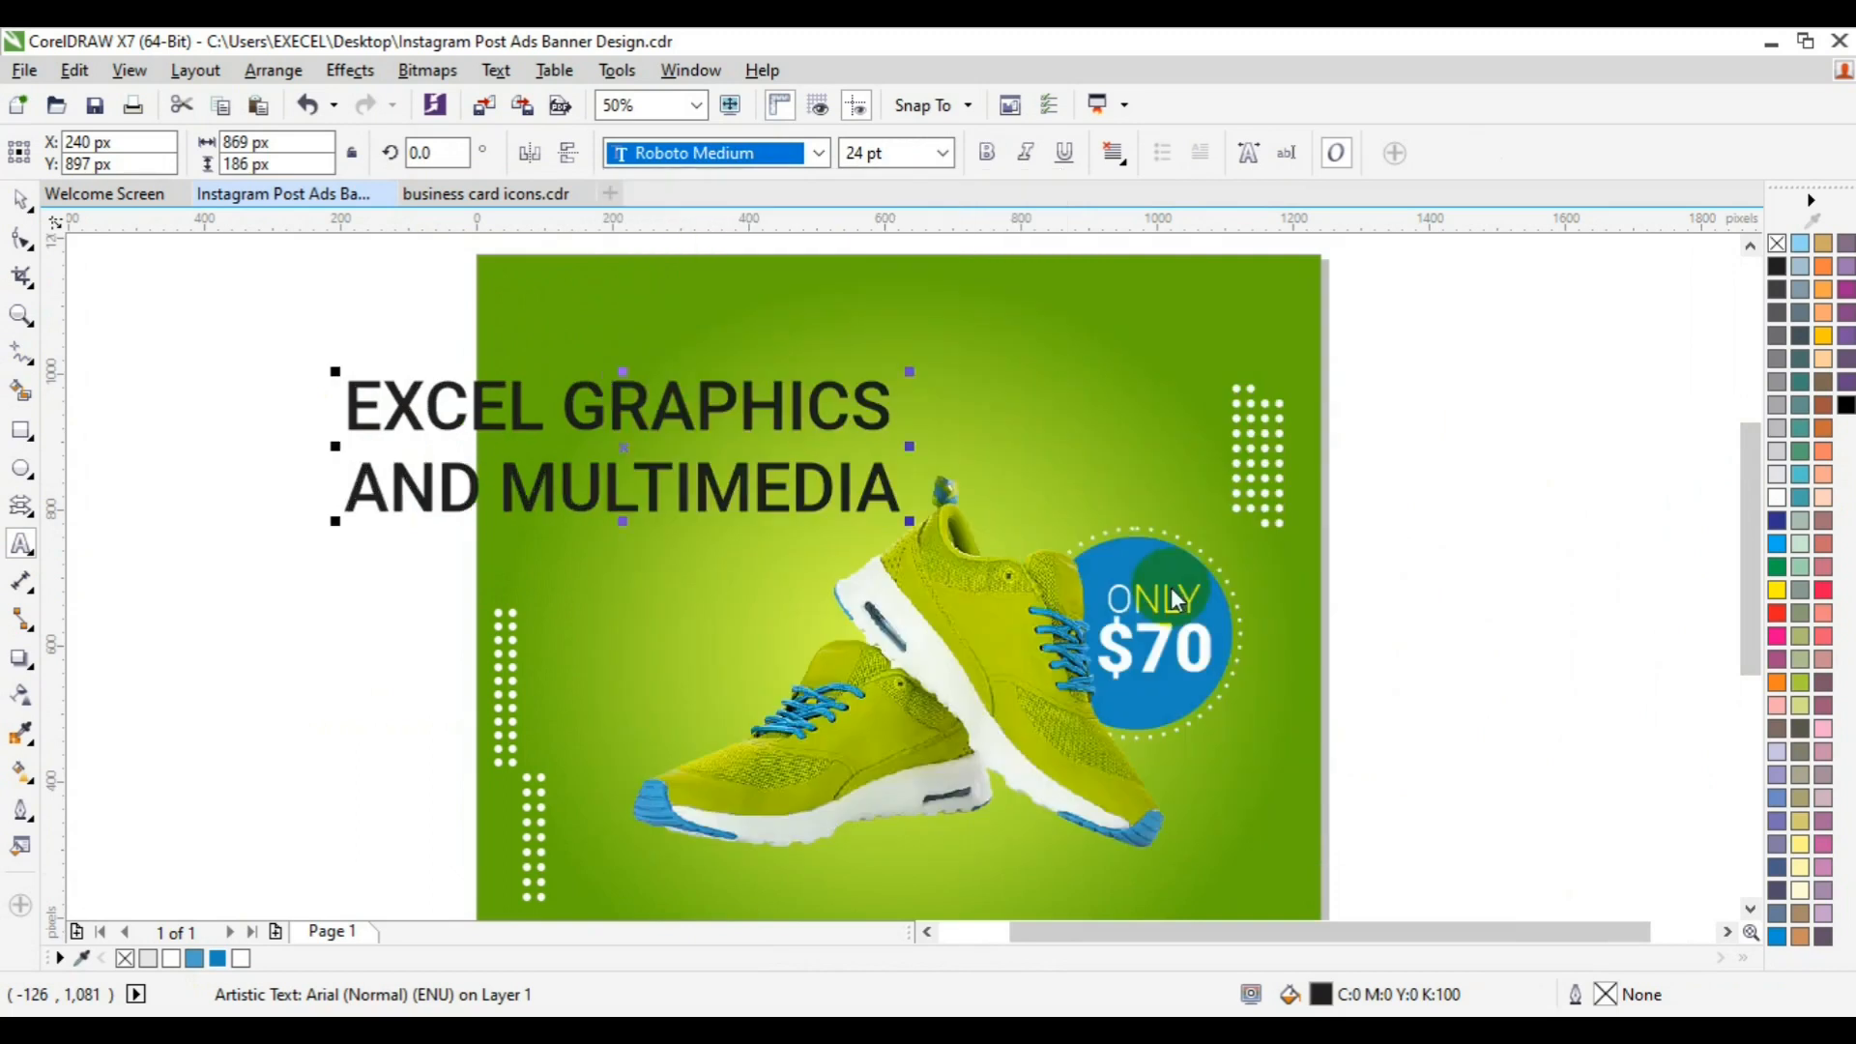
# Step: Set the company name to 12 pt and move it into the upper left corner of the green background
pyautogui.click(942, 153)
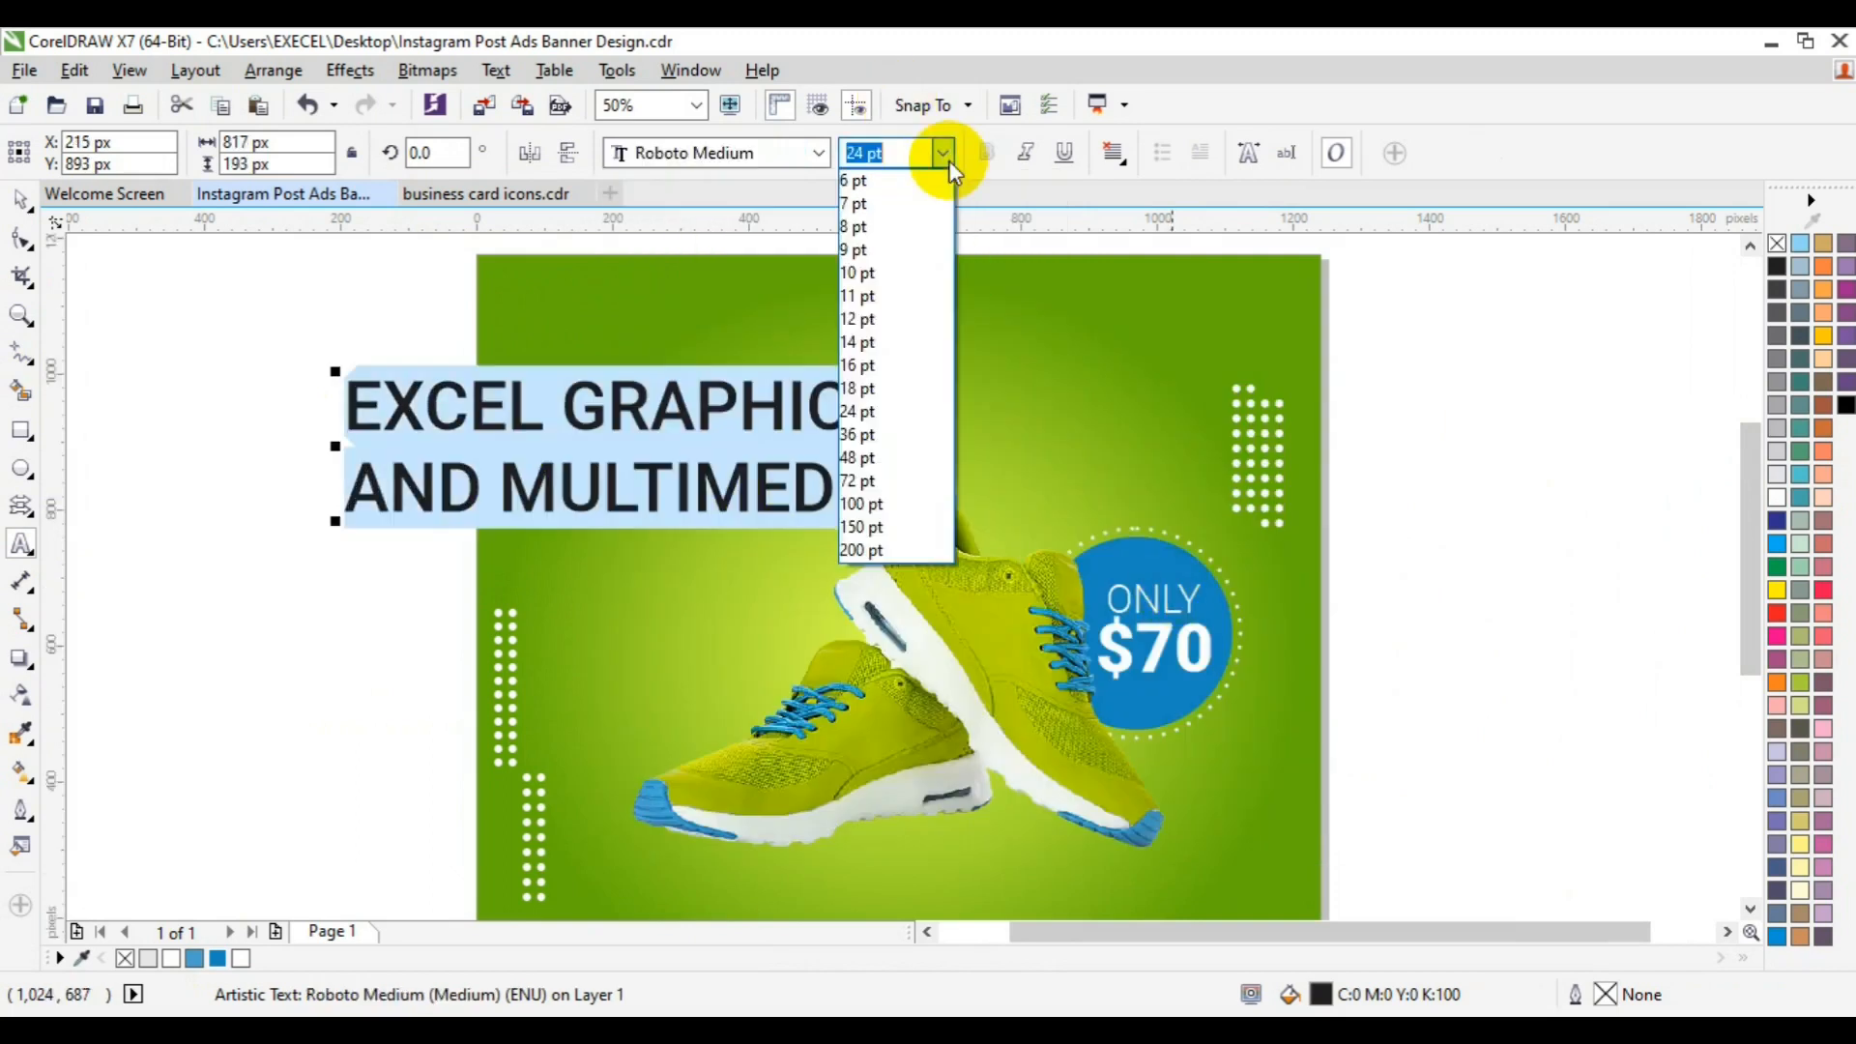
pyautogui.click(914, 319)
pyautogui.click(21, 201)
pyautogui.moveTo(480, 440); pyautogui.dragTo(641, 343)
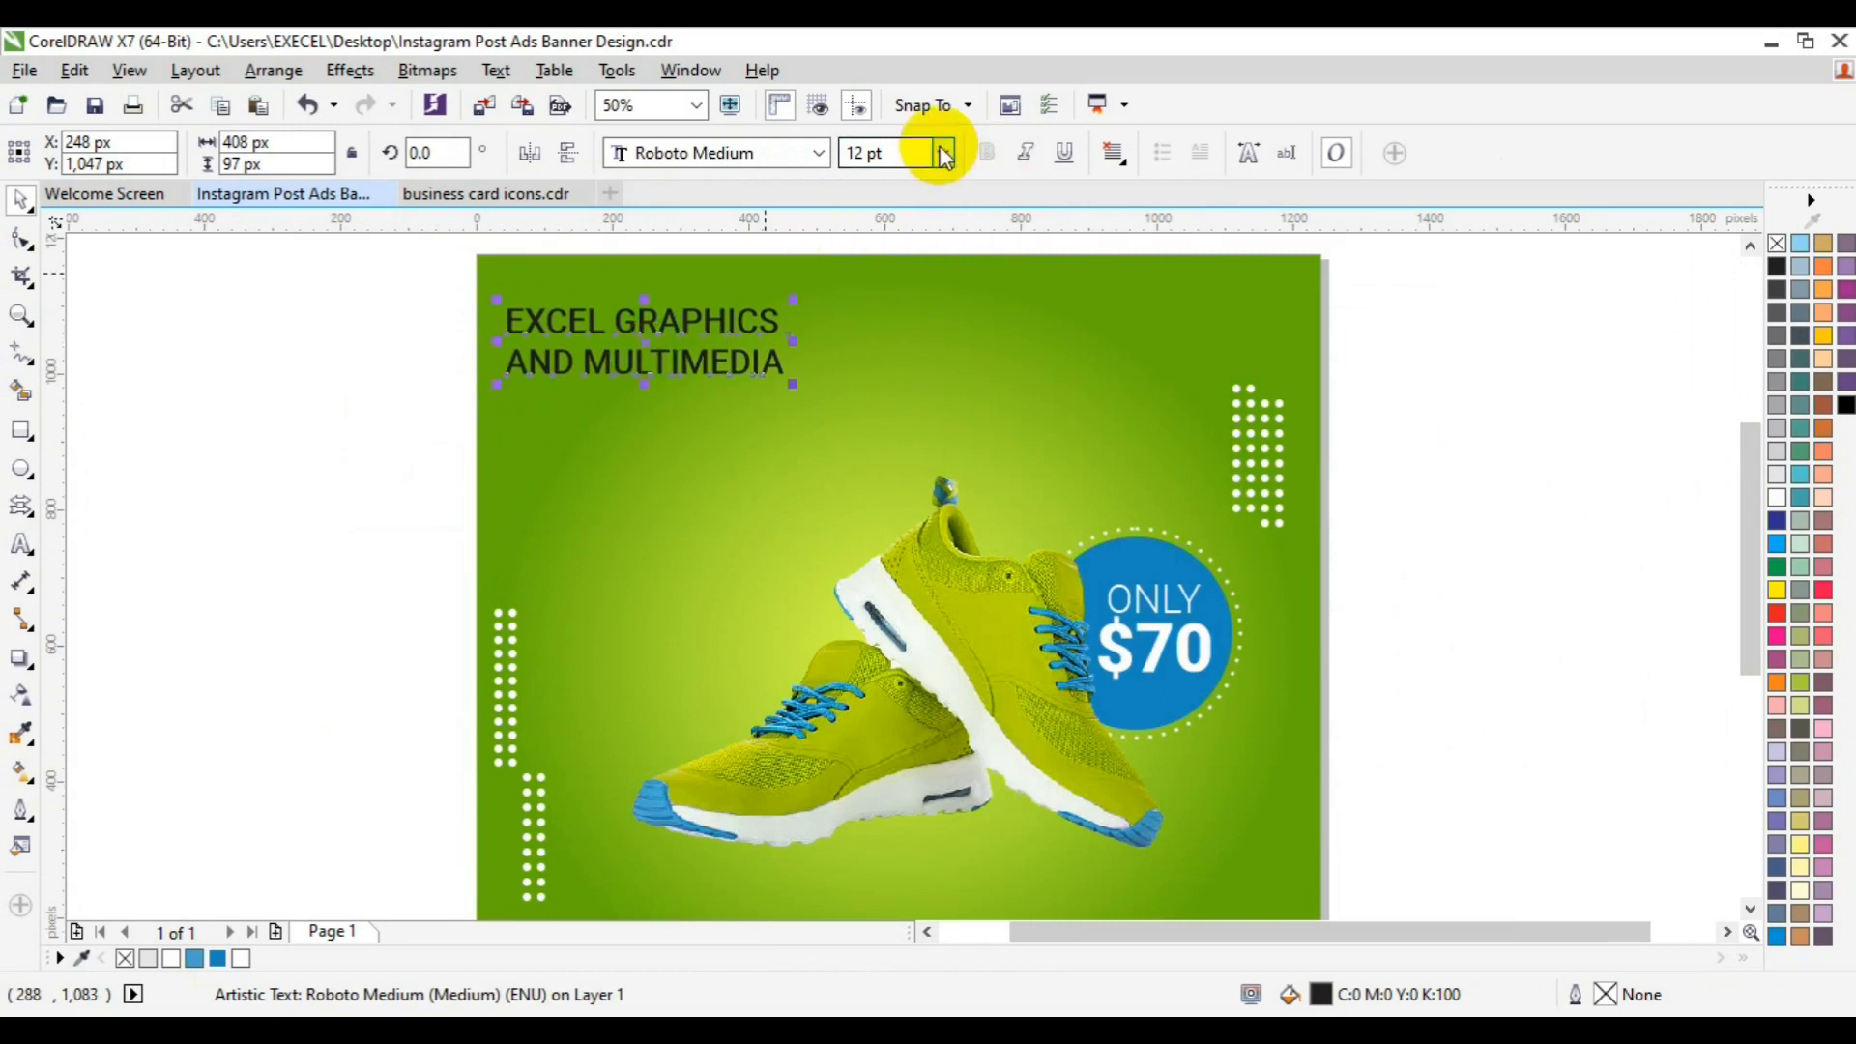
# Step: Reduce the company name to 9 pt and fill it with white
pyautogui.click(945, 154)
pyautogui.click(909, 249)
pyautogui.click(241, 957)
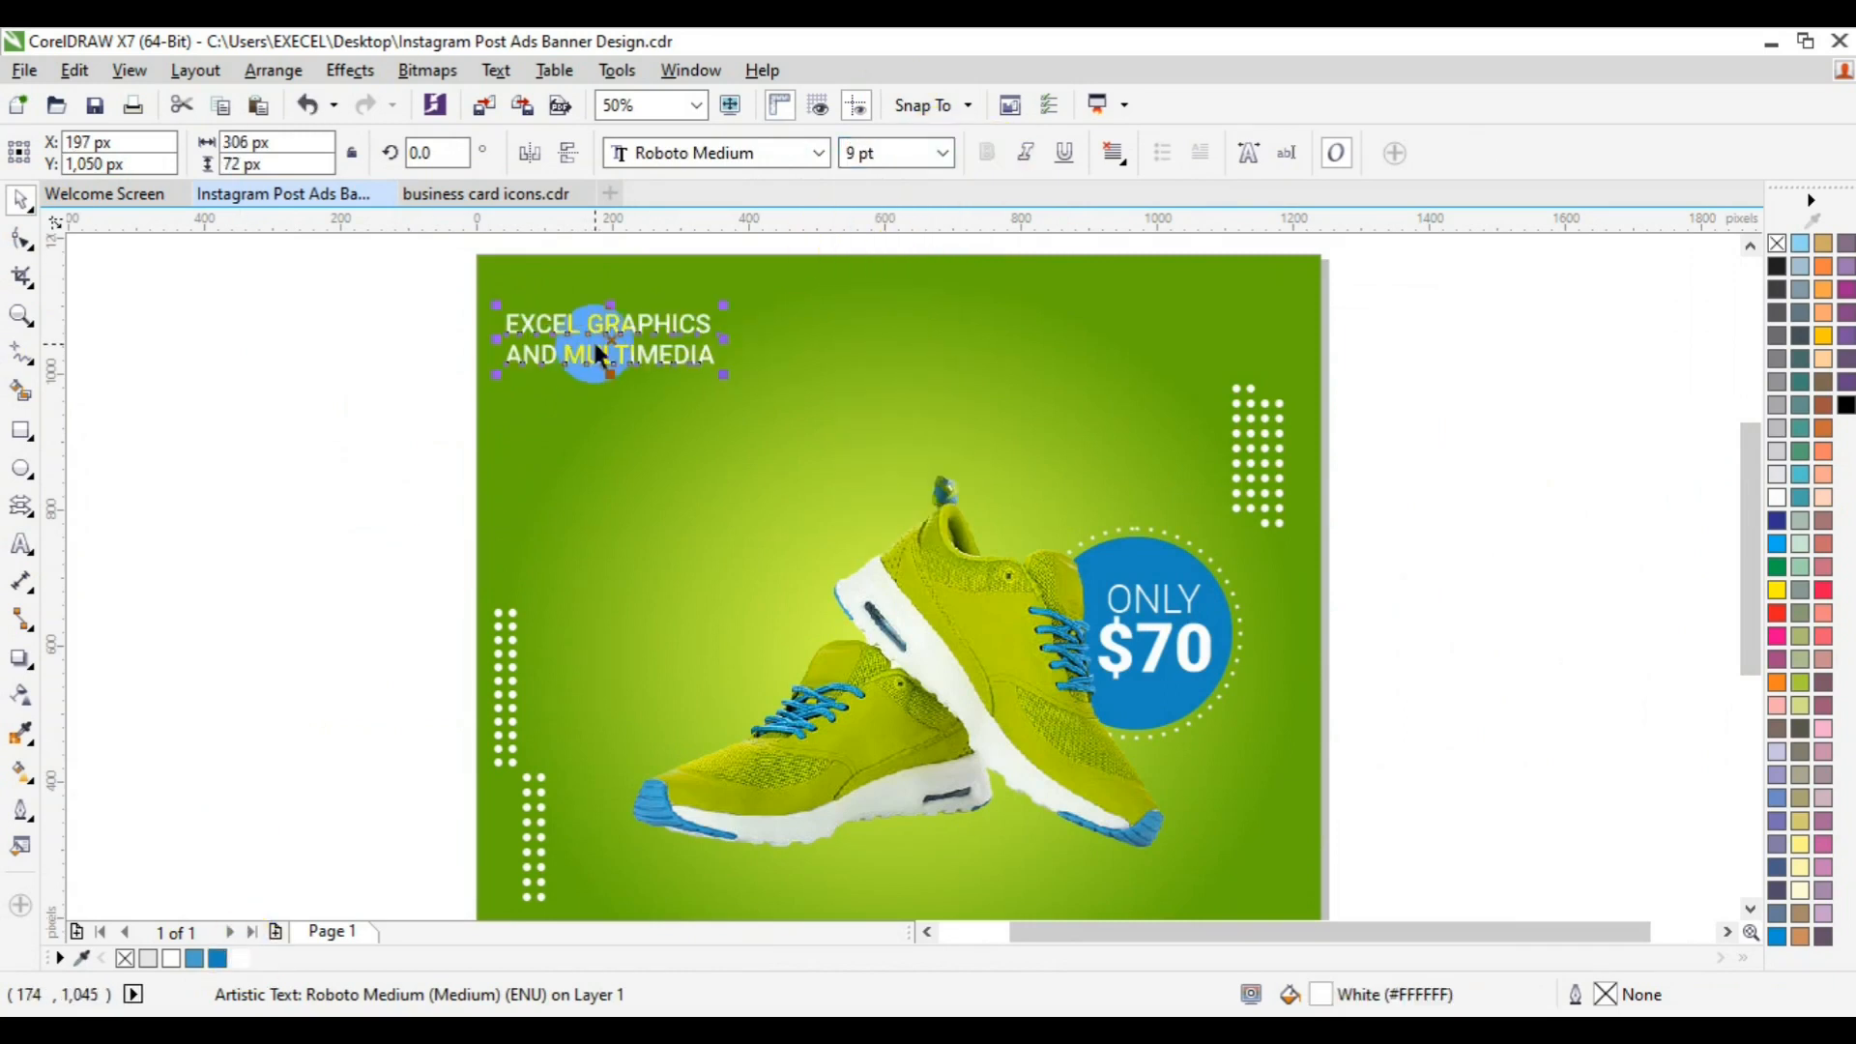
# Step: Try to align the upper dot group at the banner's left edge with the company name, and undo the alignment
pyautogui.click(501, 624)
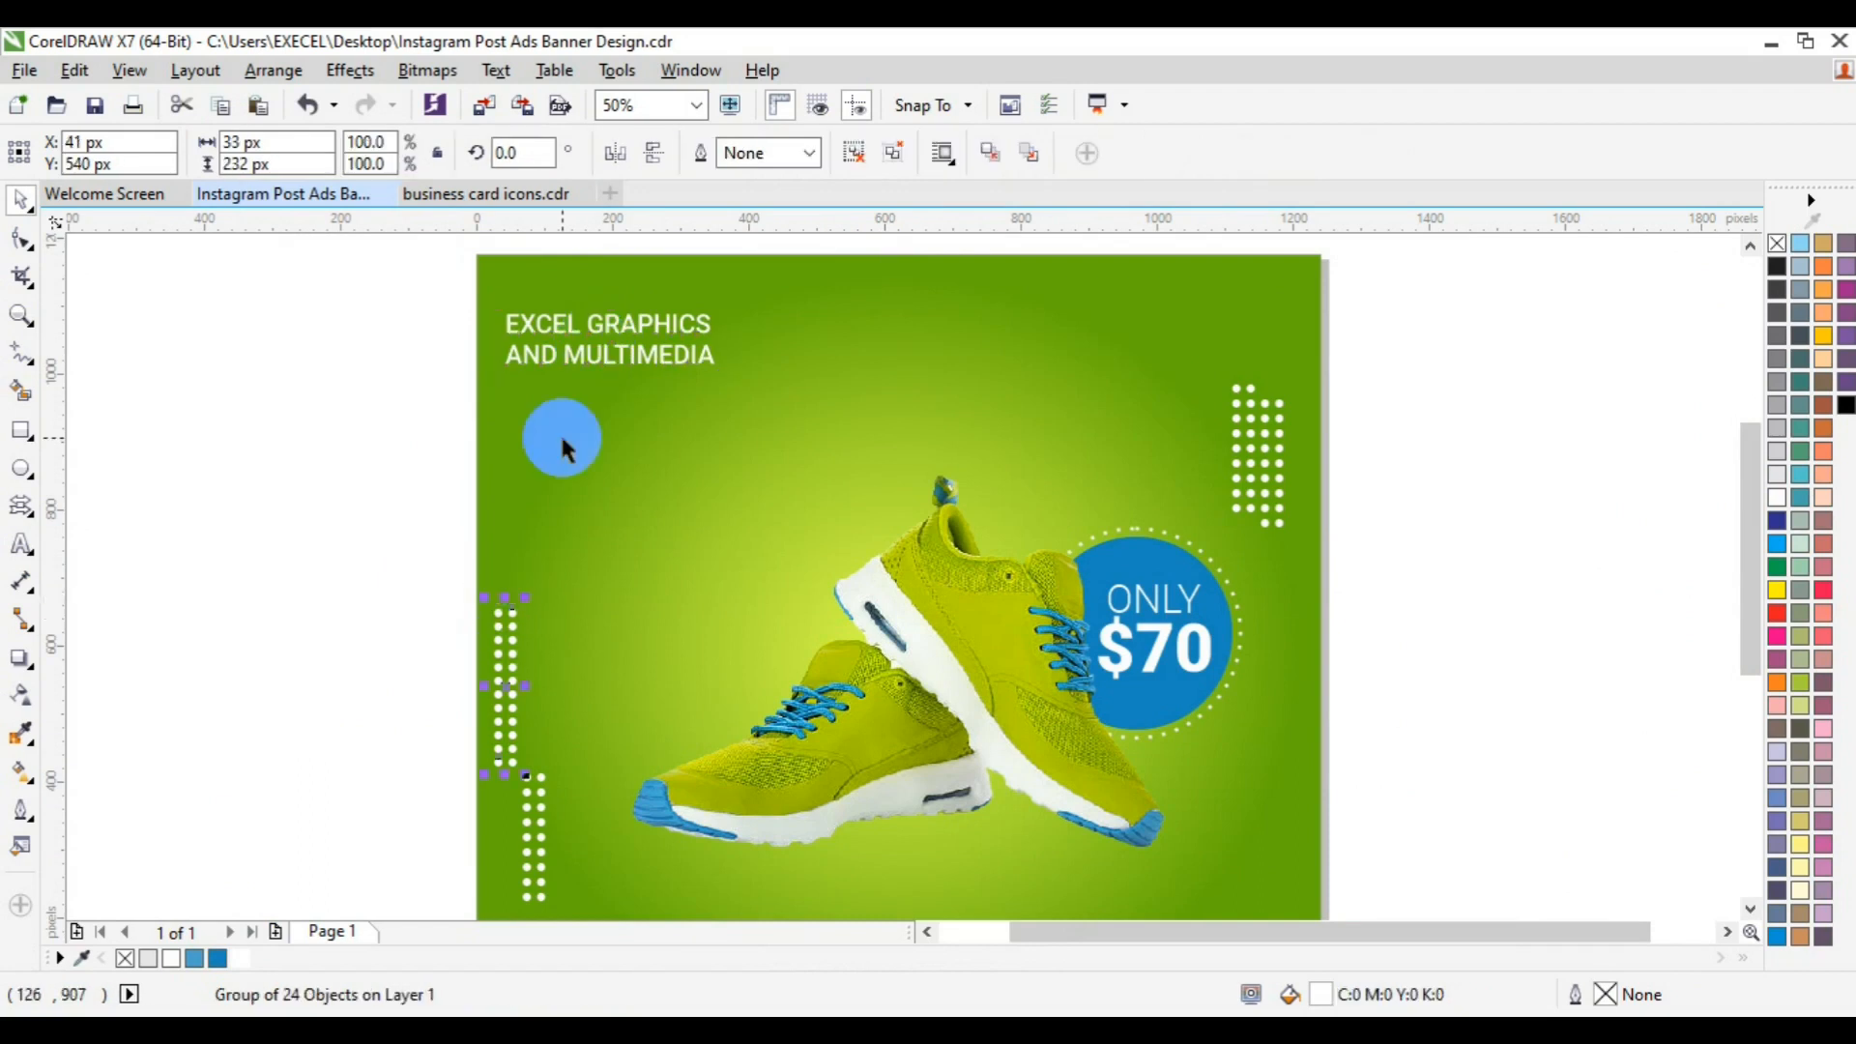
pyautogui.keyDown('shift'); pyautogui.click(579, 359); pyautogui.keyUp('shift')
pyautogui.press('l')
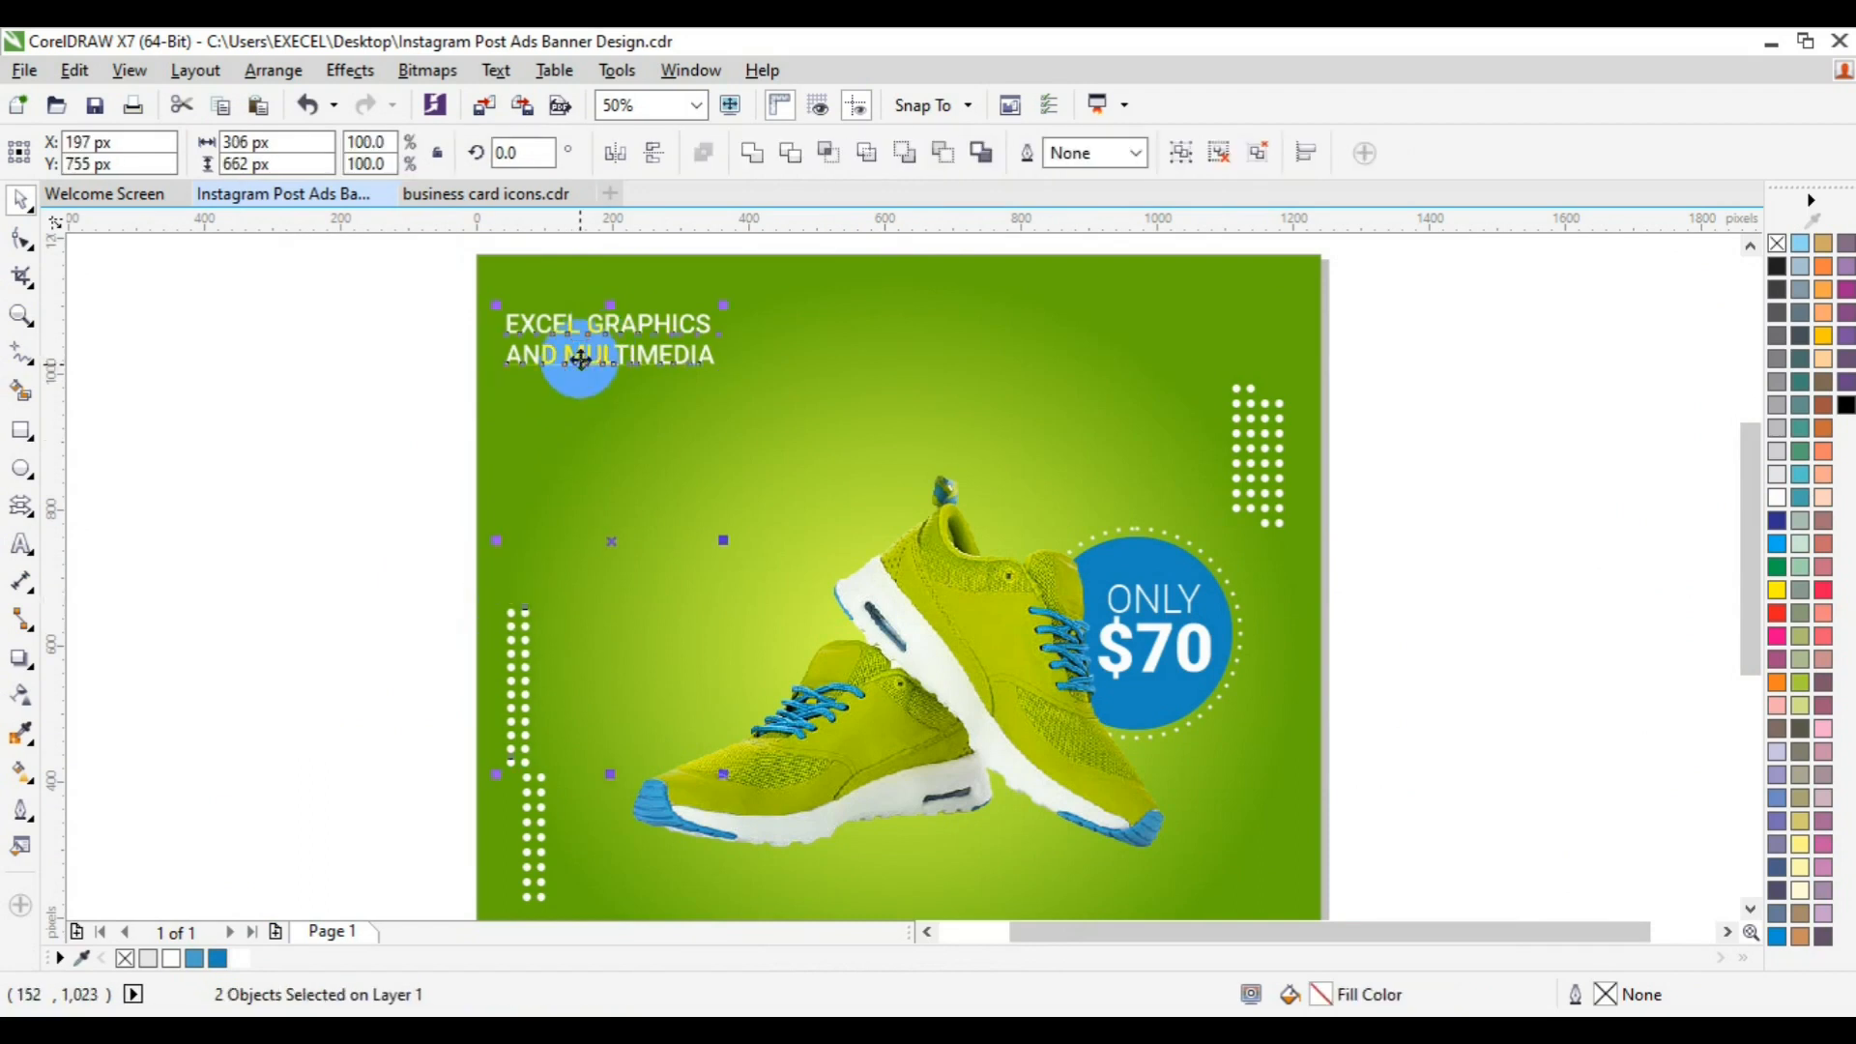
pyautogui.hotkey('ctrl', 'z')
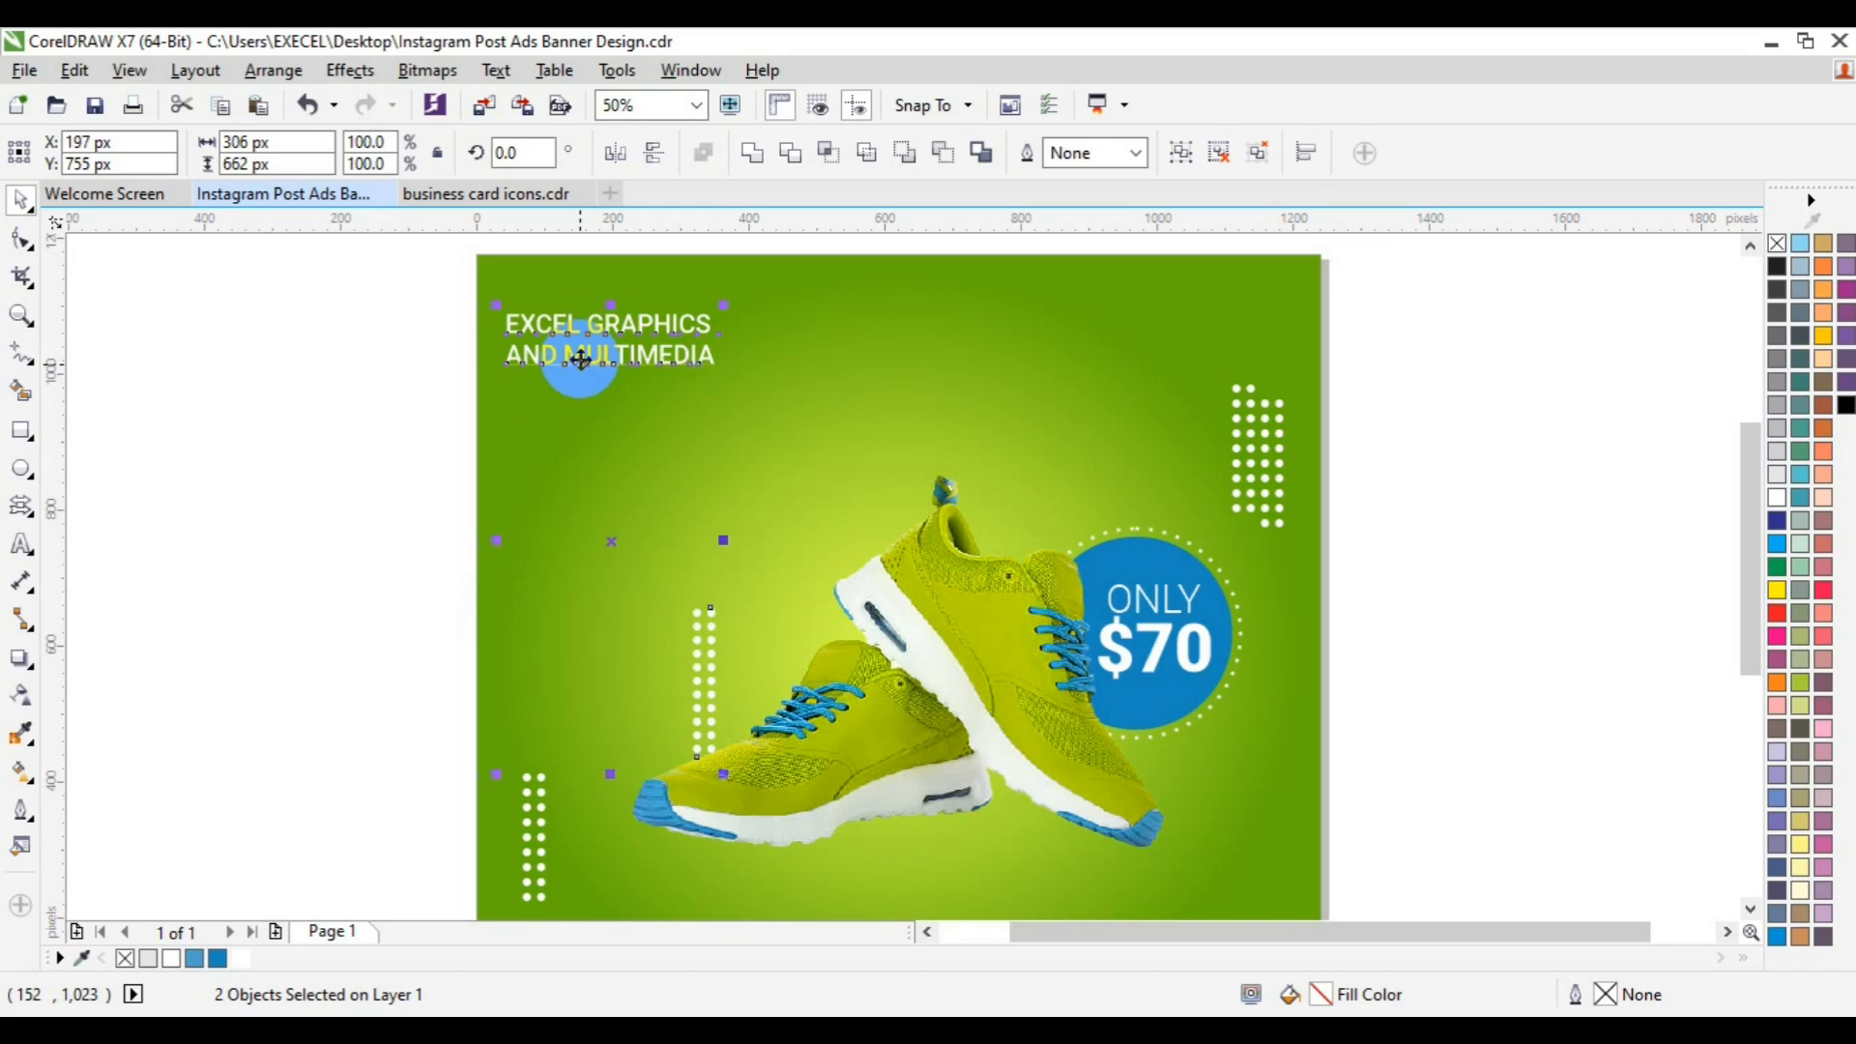
pyautogui.click(397, 377)
# Step: Line up the company name's left side with a temporary vertical guideline at X 26 px and delete the guideline
pyautogui.click(551, 354)
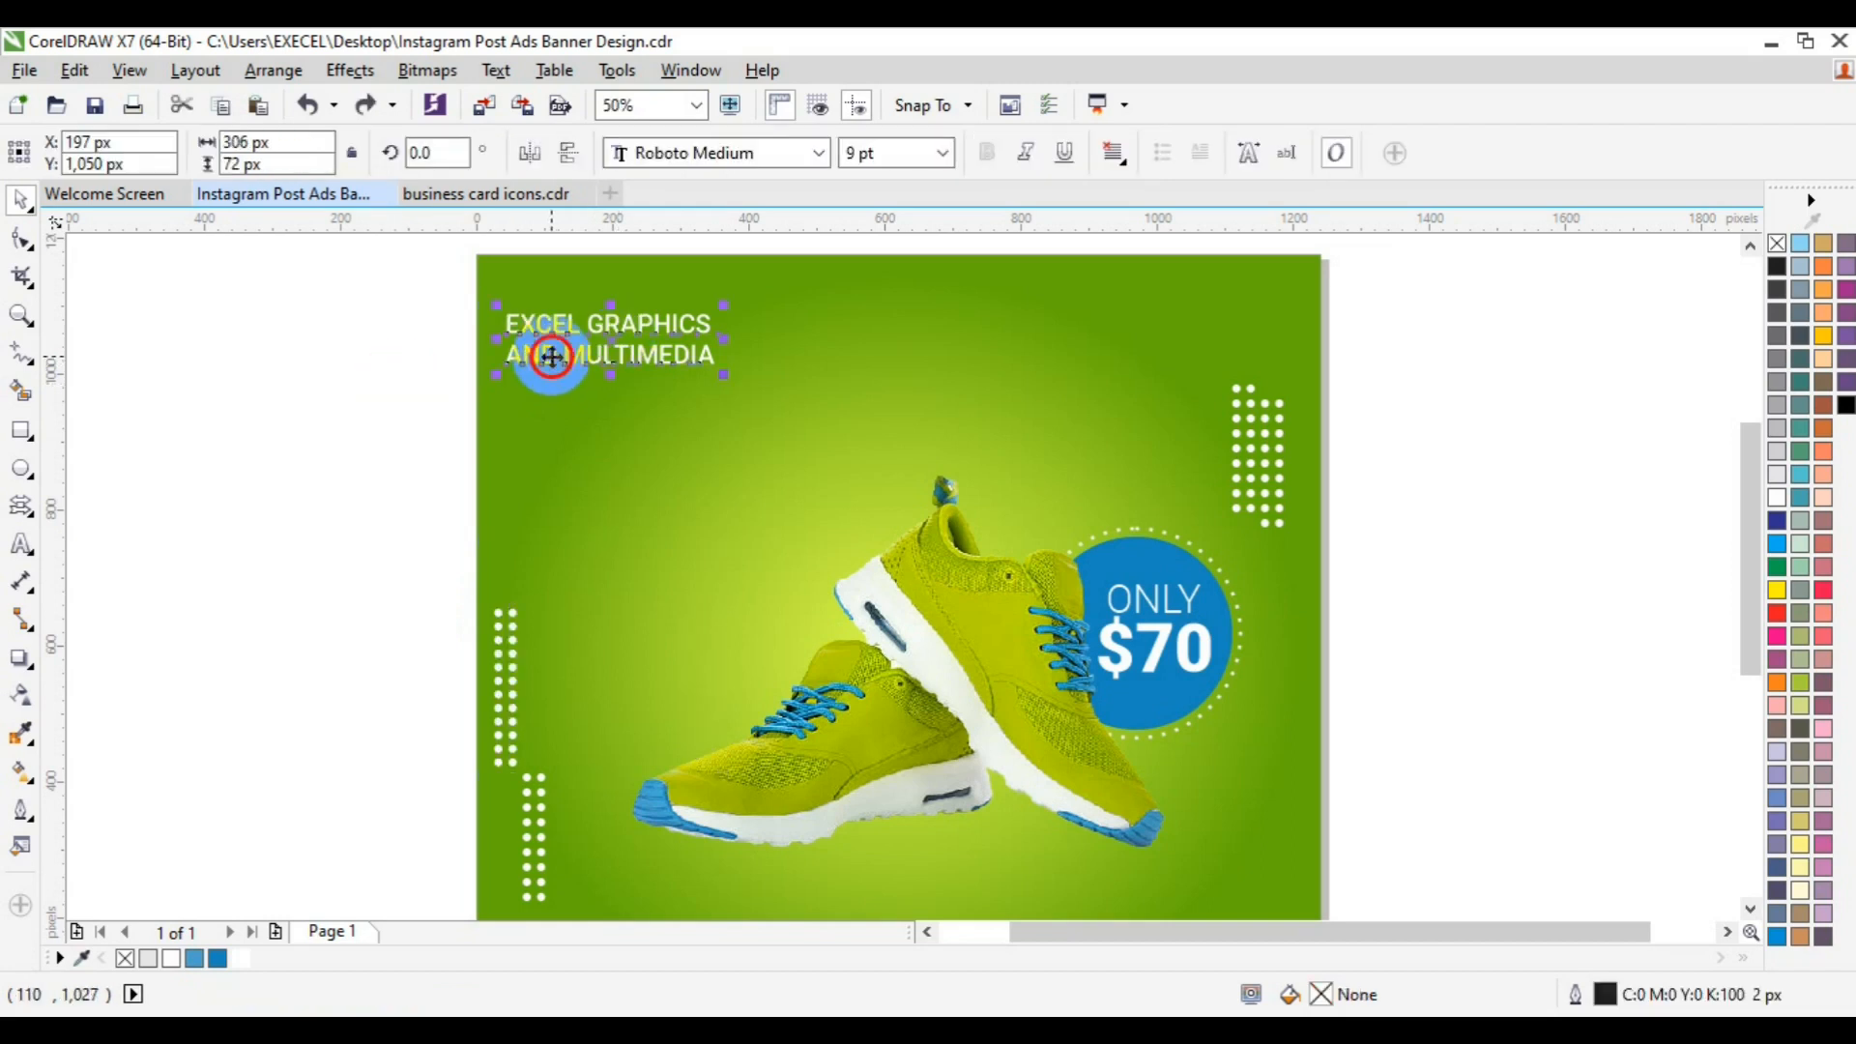
pyautogui.moveTo(550, 356); pyautogui.dragTo(564, 363)
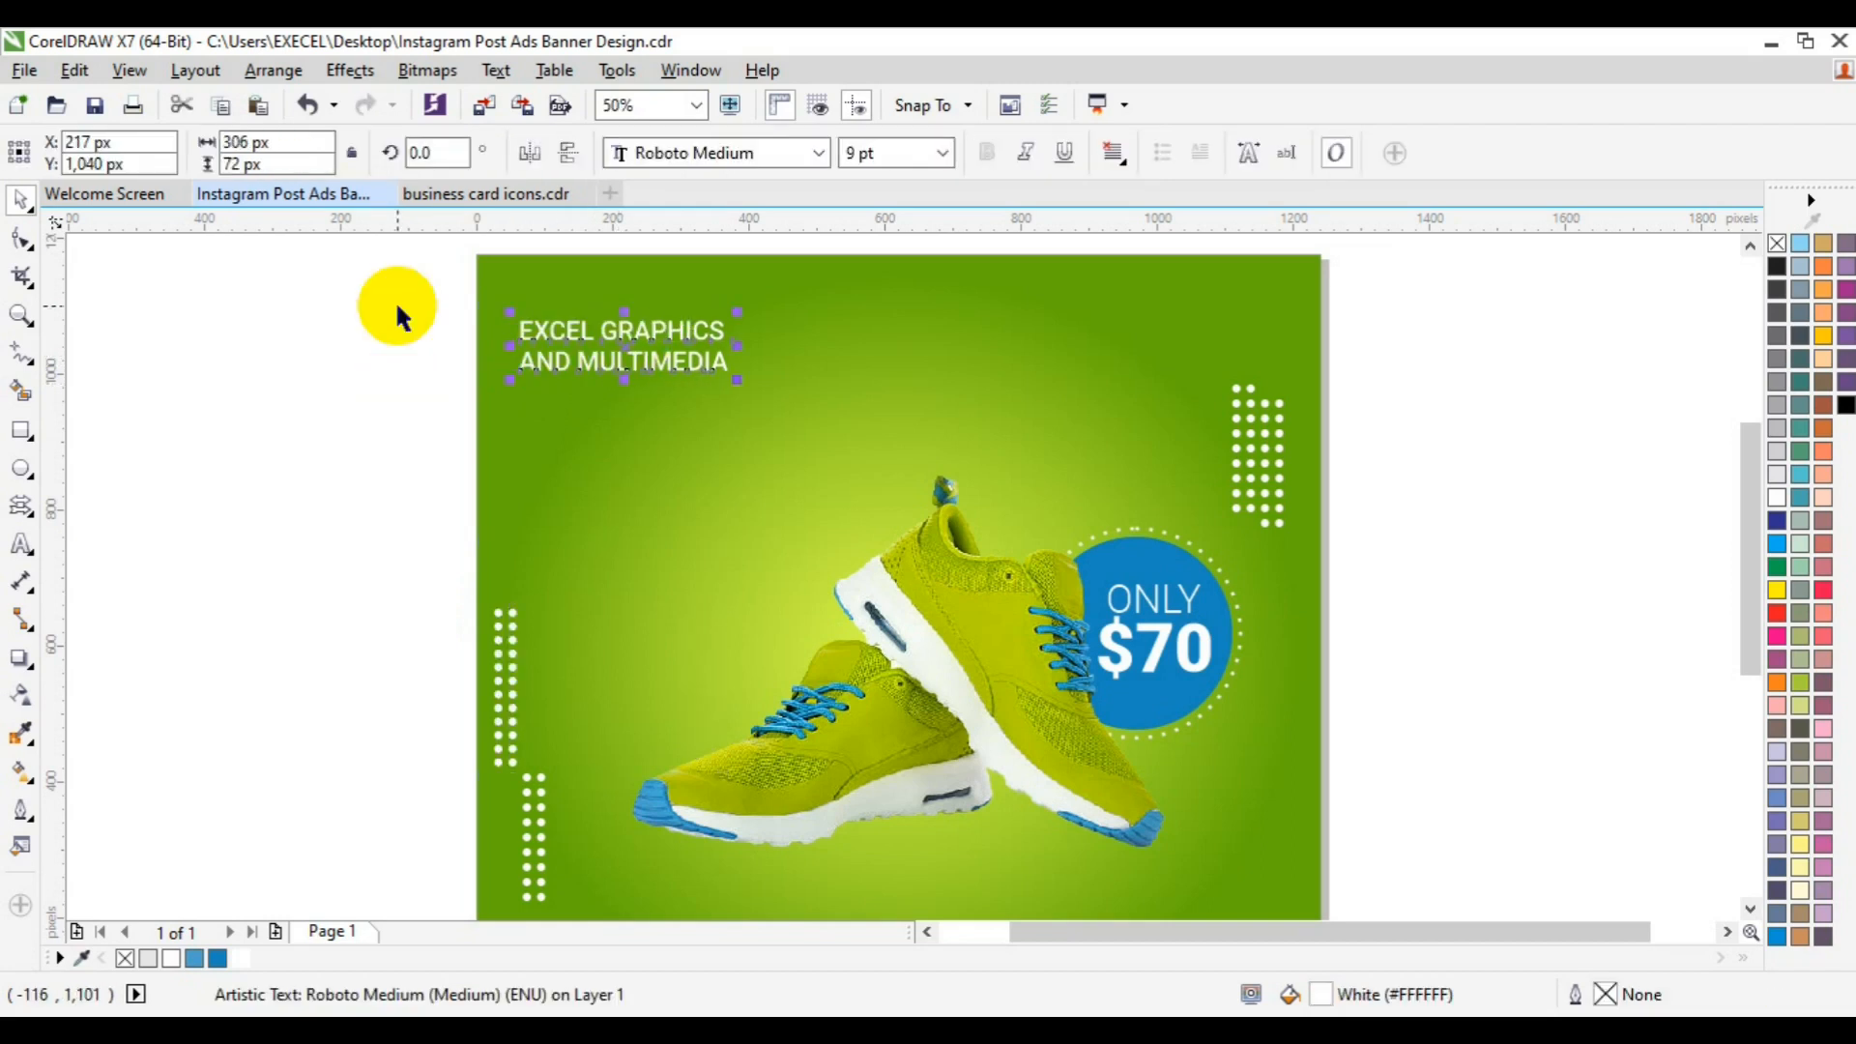
pyautogui.moveTo(62, 485); pyautogui.dragTo(542, 366)
pyautogui.rightClick(495, 449)
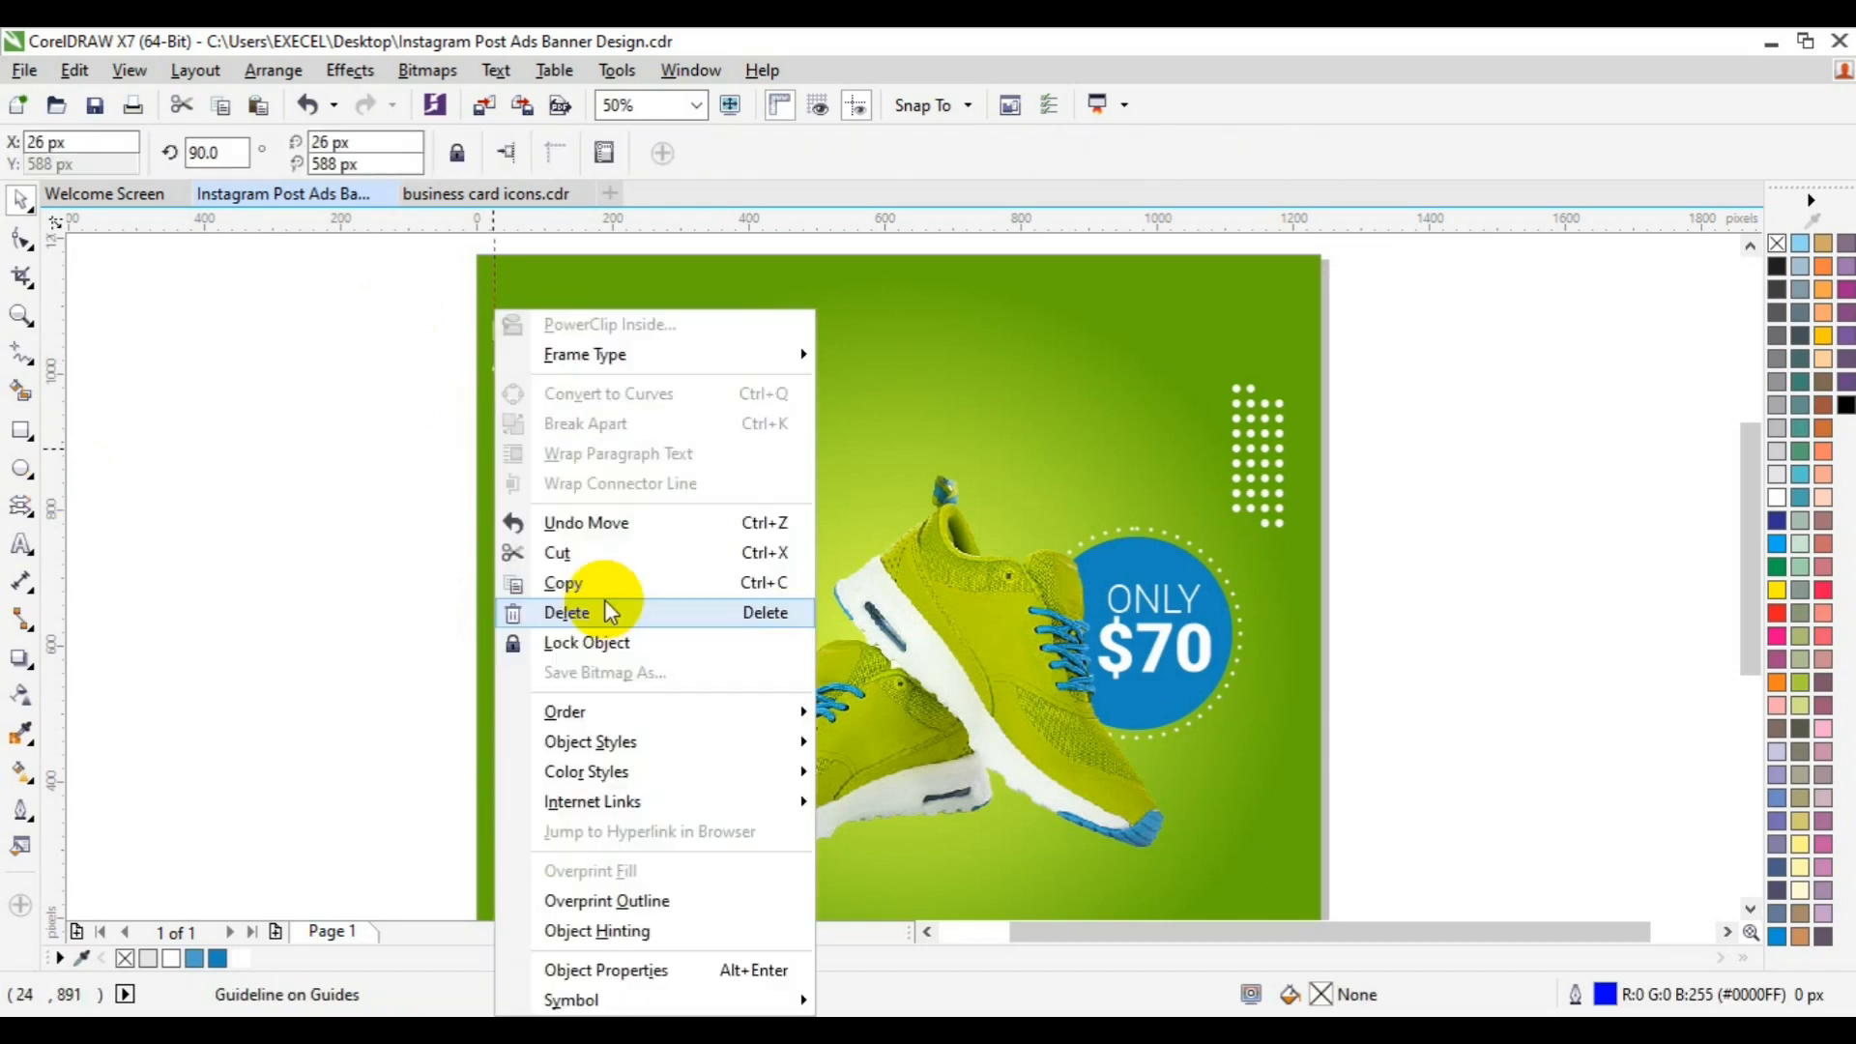
pyautogui.click(605, 609)
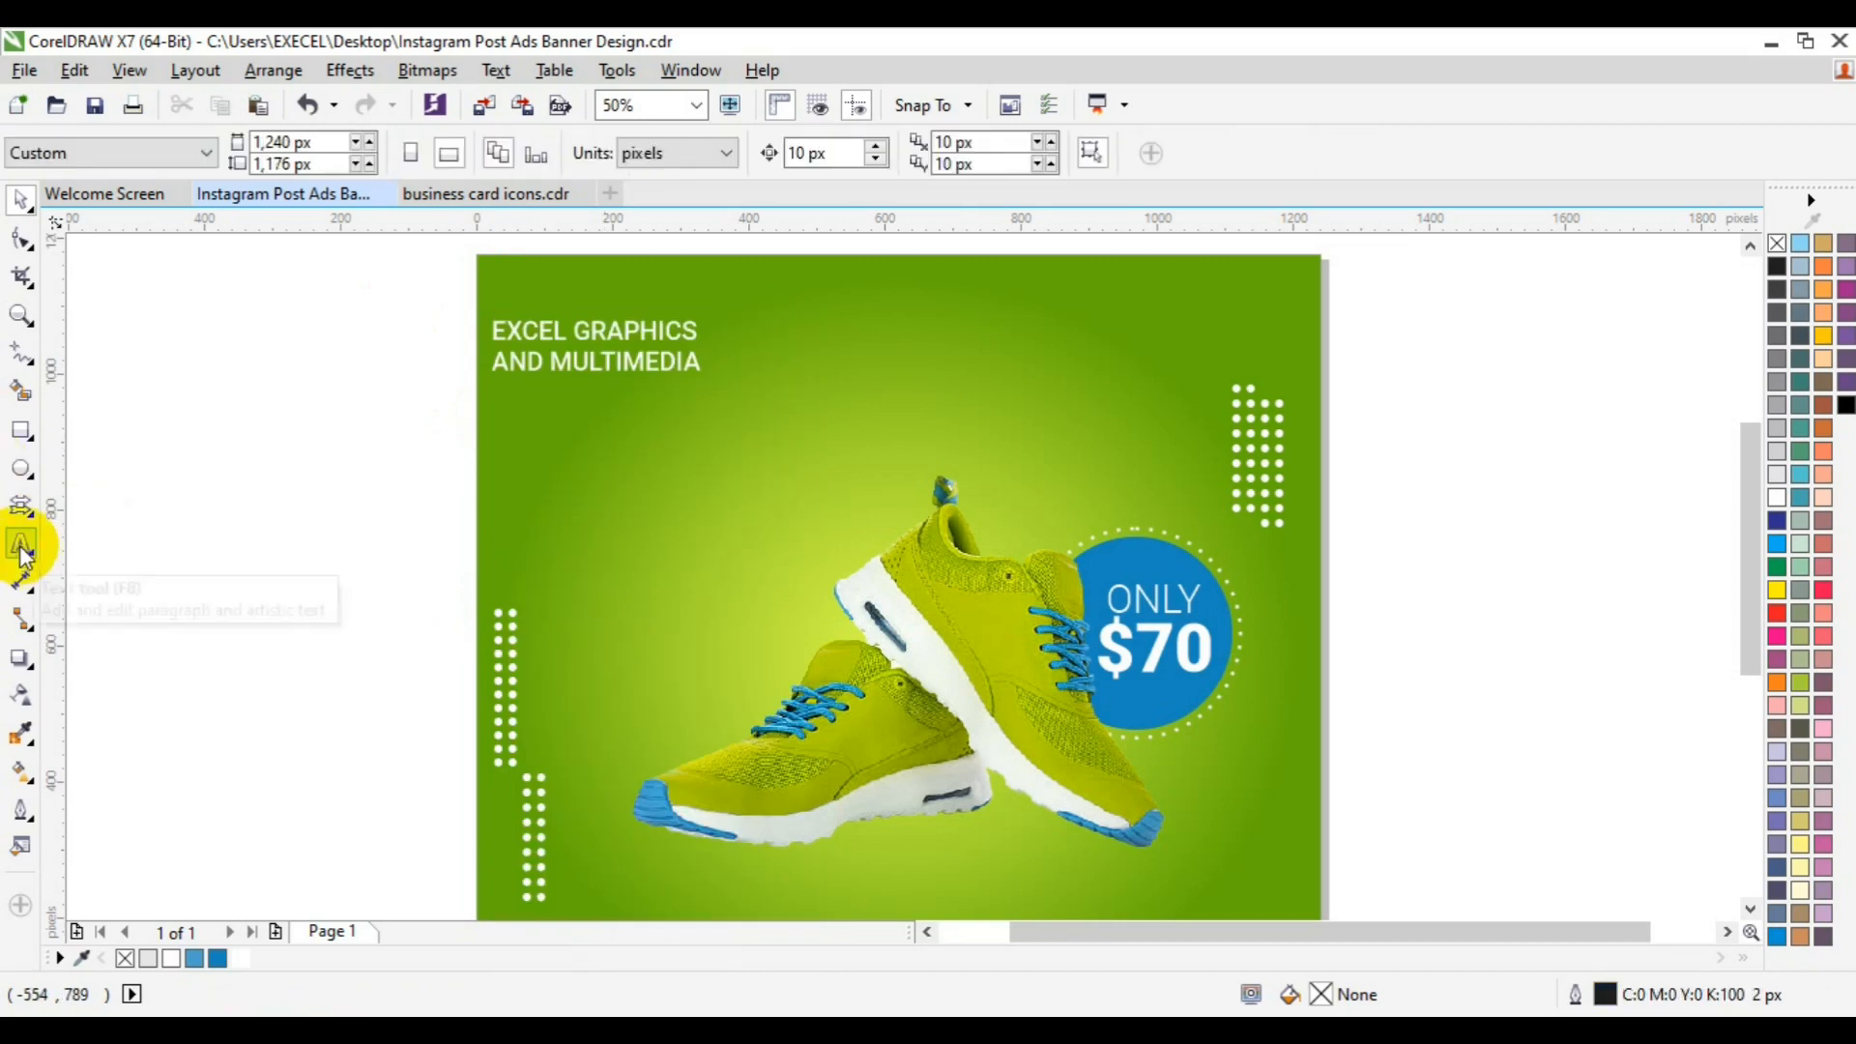
# Step: Draw a rectangle about 310 × 54 px above the shoes, fill it with blue #1786BD and remove its outline
pyautogui.press('F6')
pyautogui.moveTo(717, 414); pyautogui.dragTo(797, 455)
pyautogui.click(20, 200)
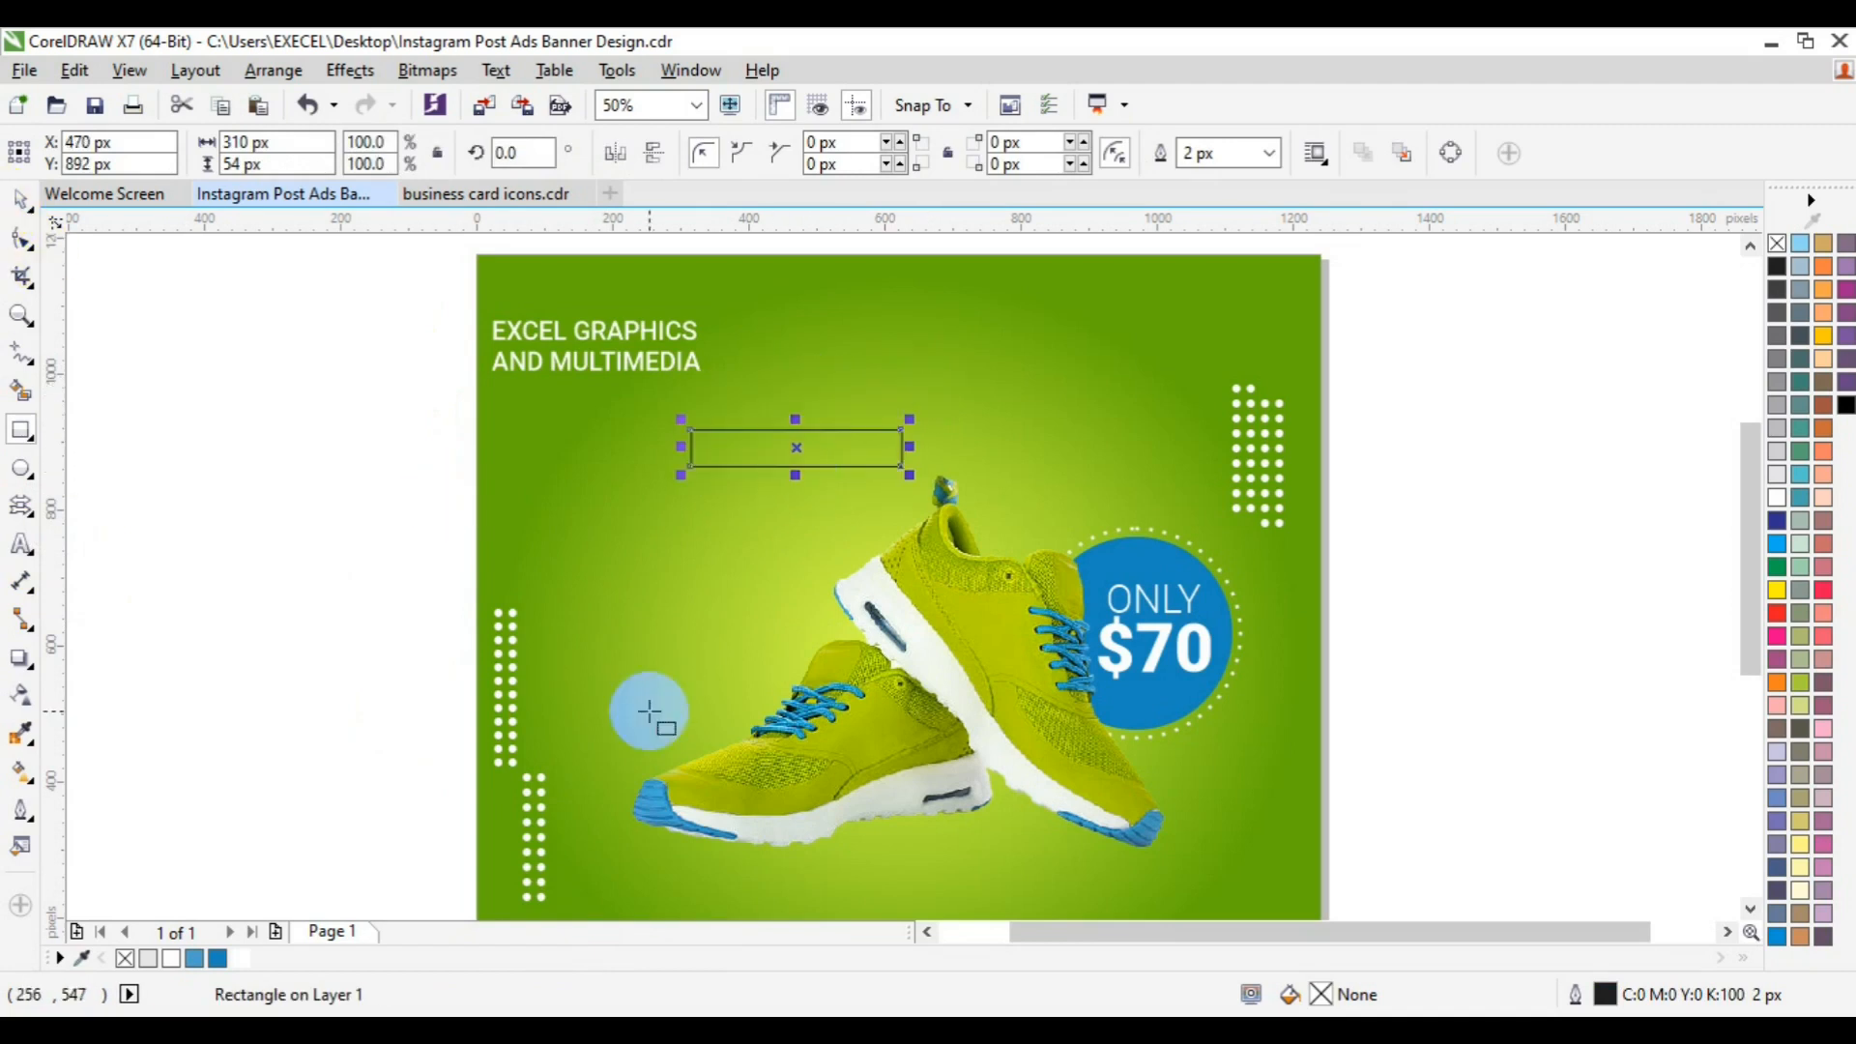
pyautogui.click(211, 962)
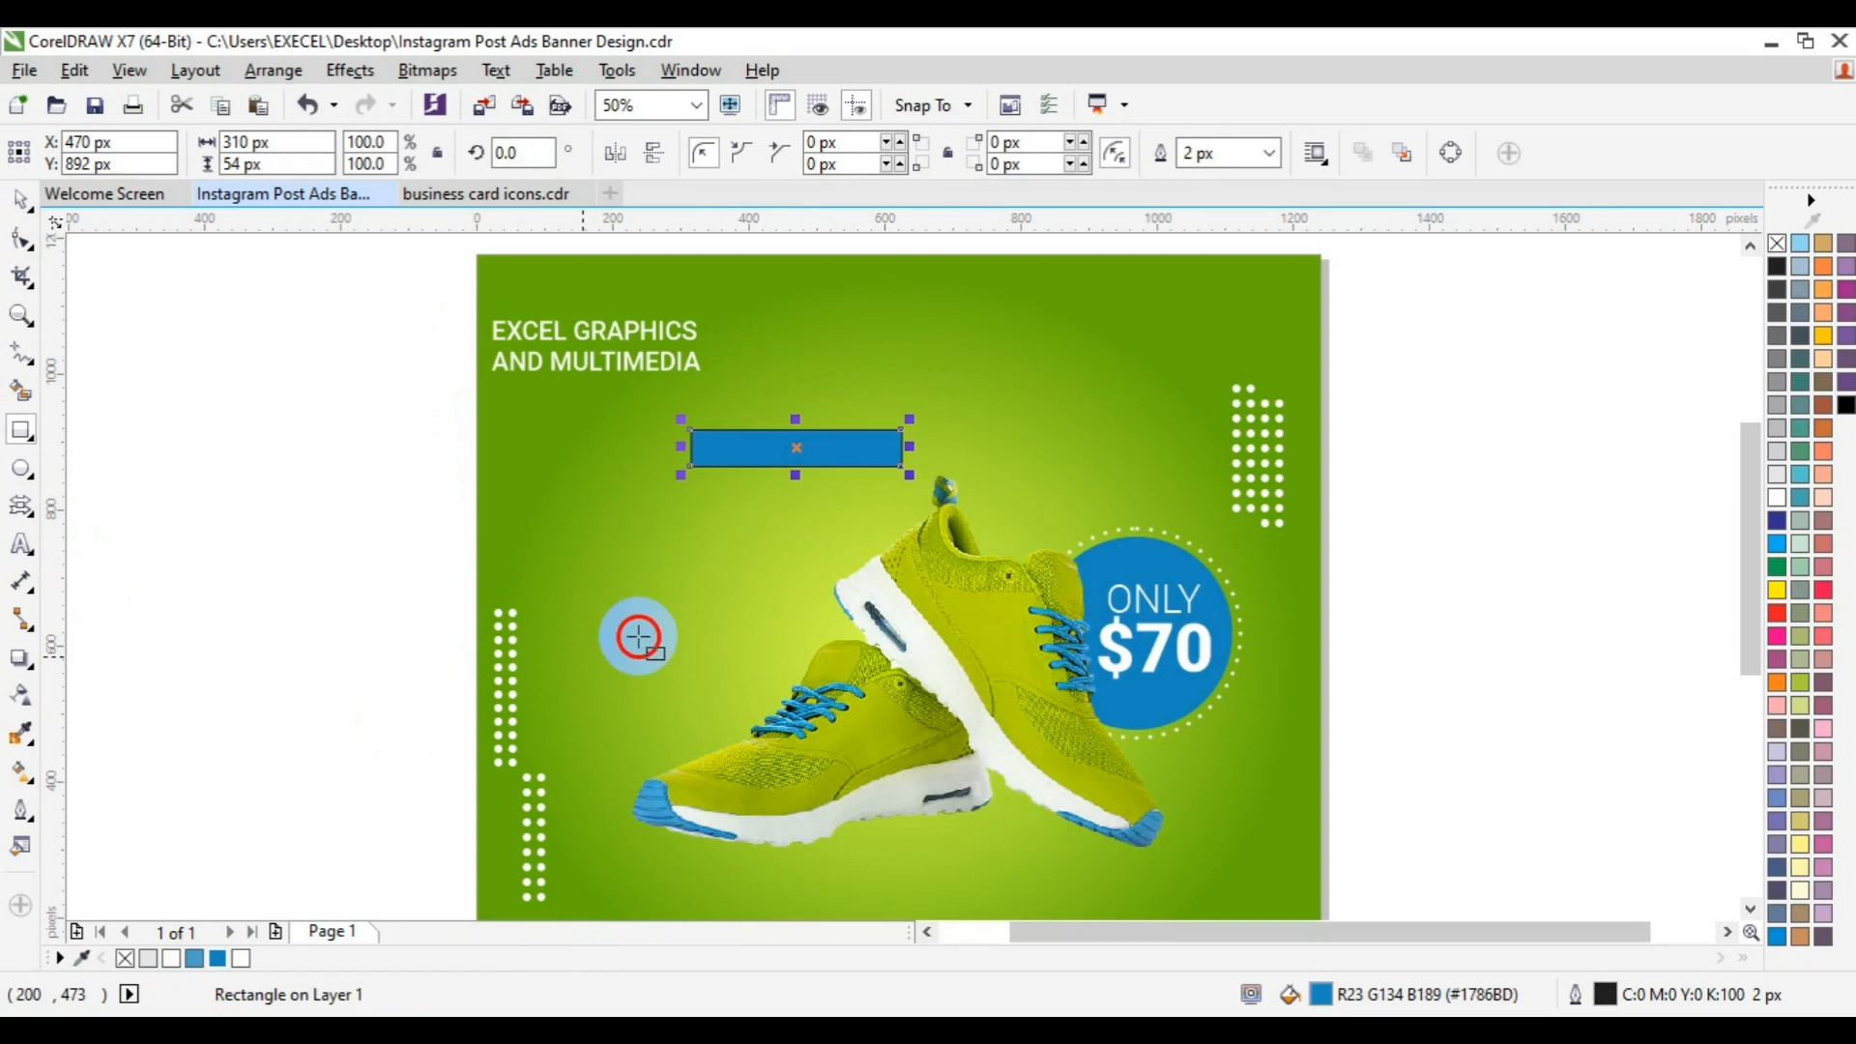
pyautogui.rightClick(1777, 243)
# Step: Duplicate the blue rectangle twice straight down at equal spacing and shorten the lowest copy to about 233 px from its left side
pyautogui.moveTo(795, 447); pyautogui.dragTo(796, 494)
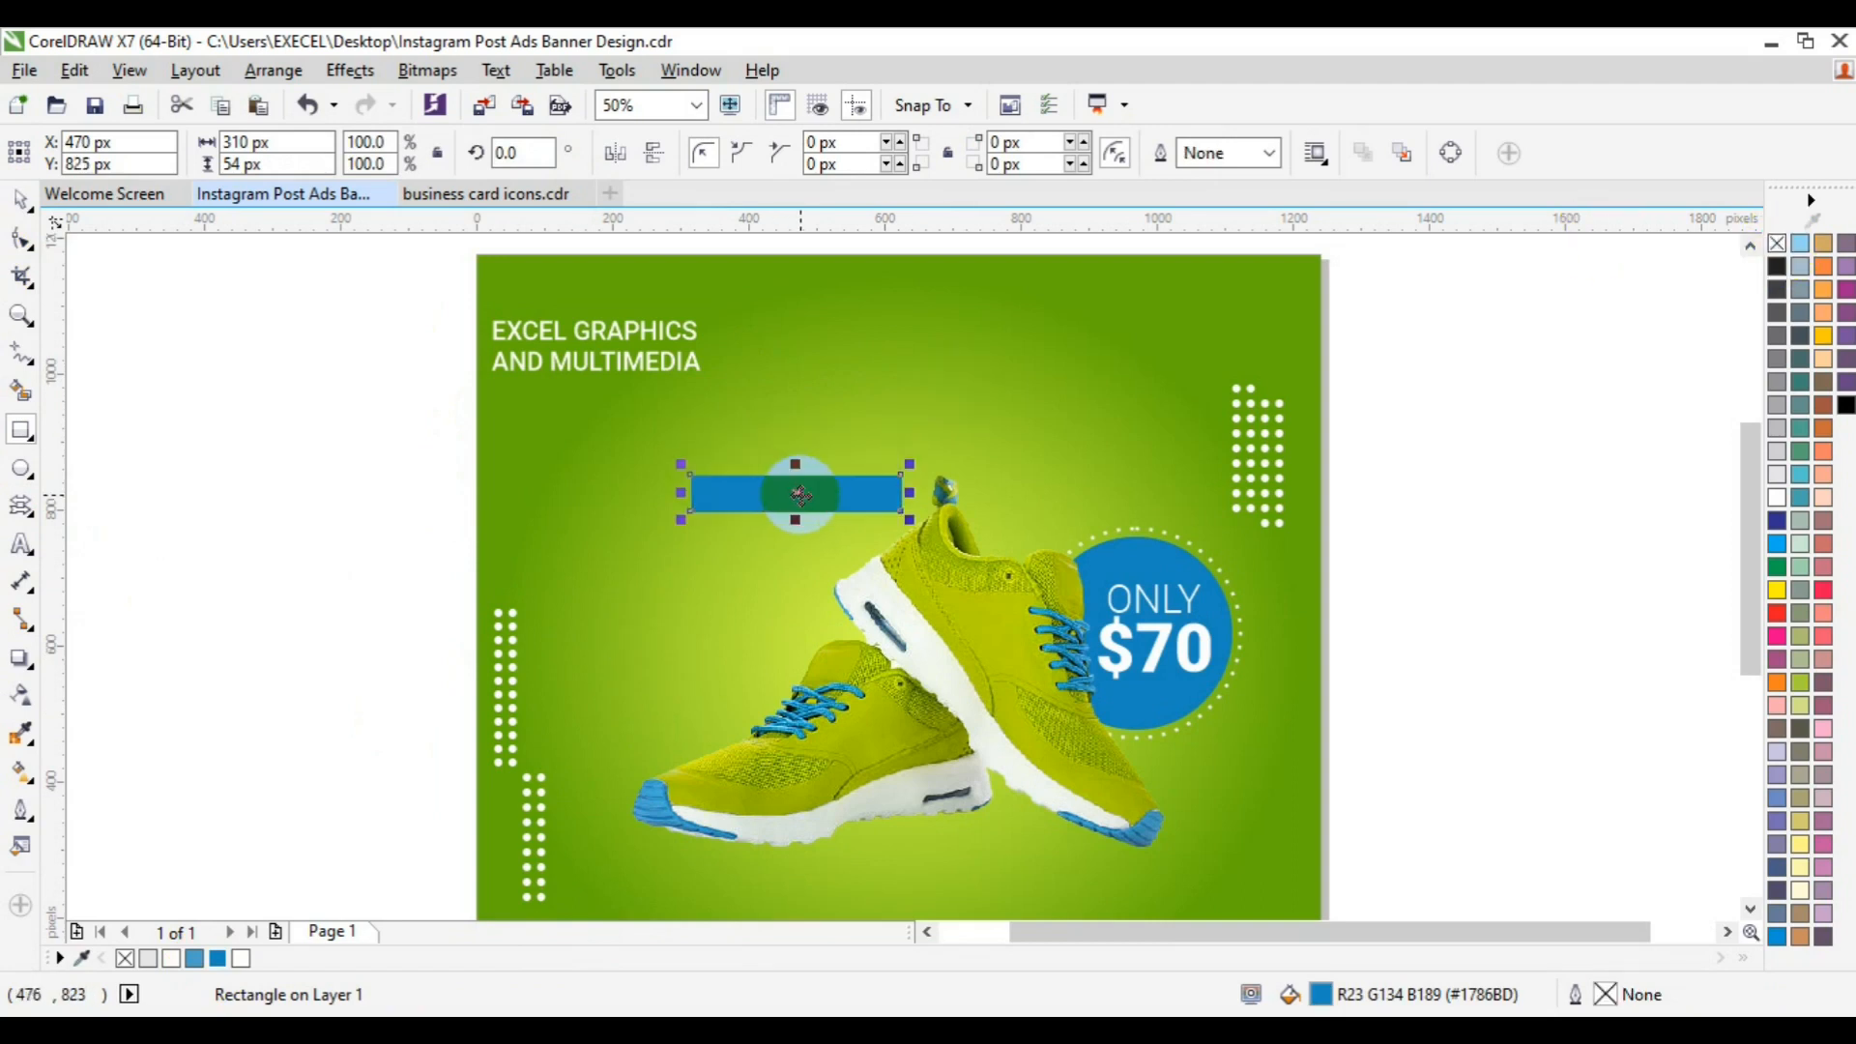
pyautogui.hotkey('ctrl', 'z')
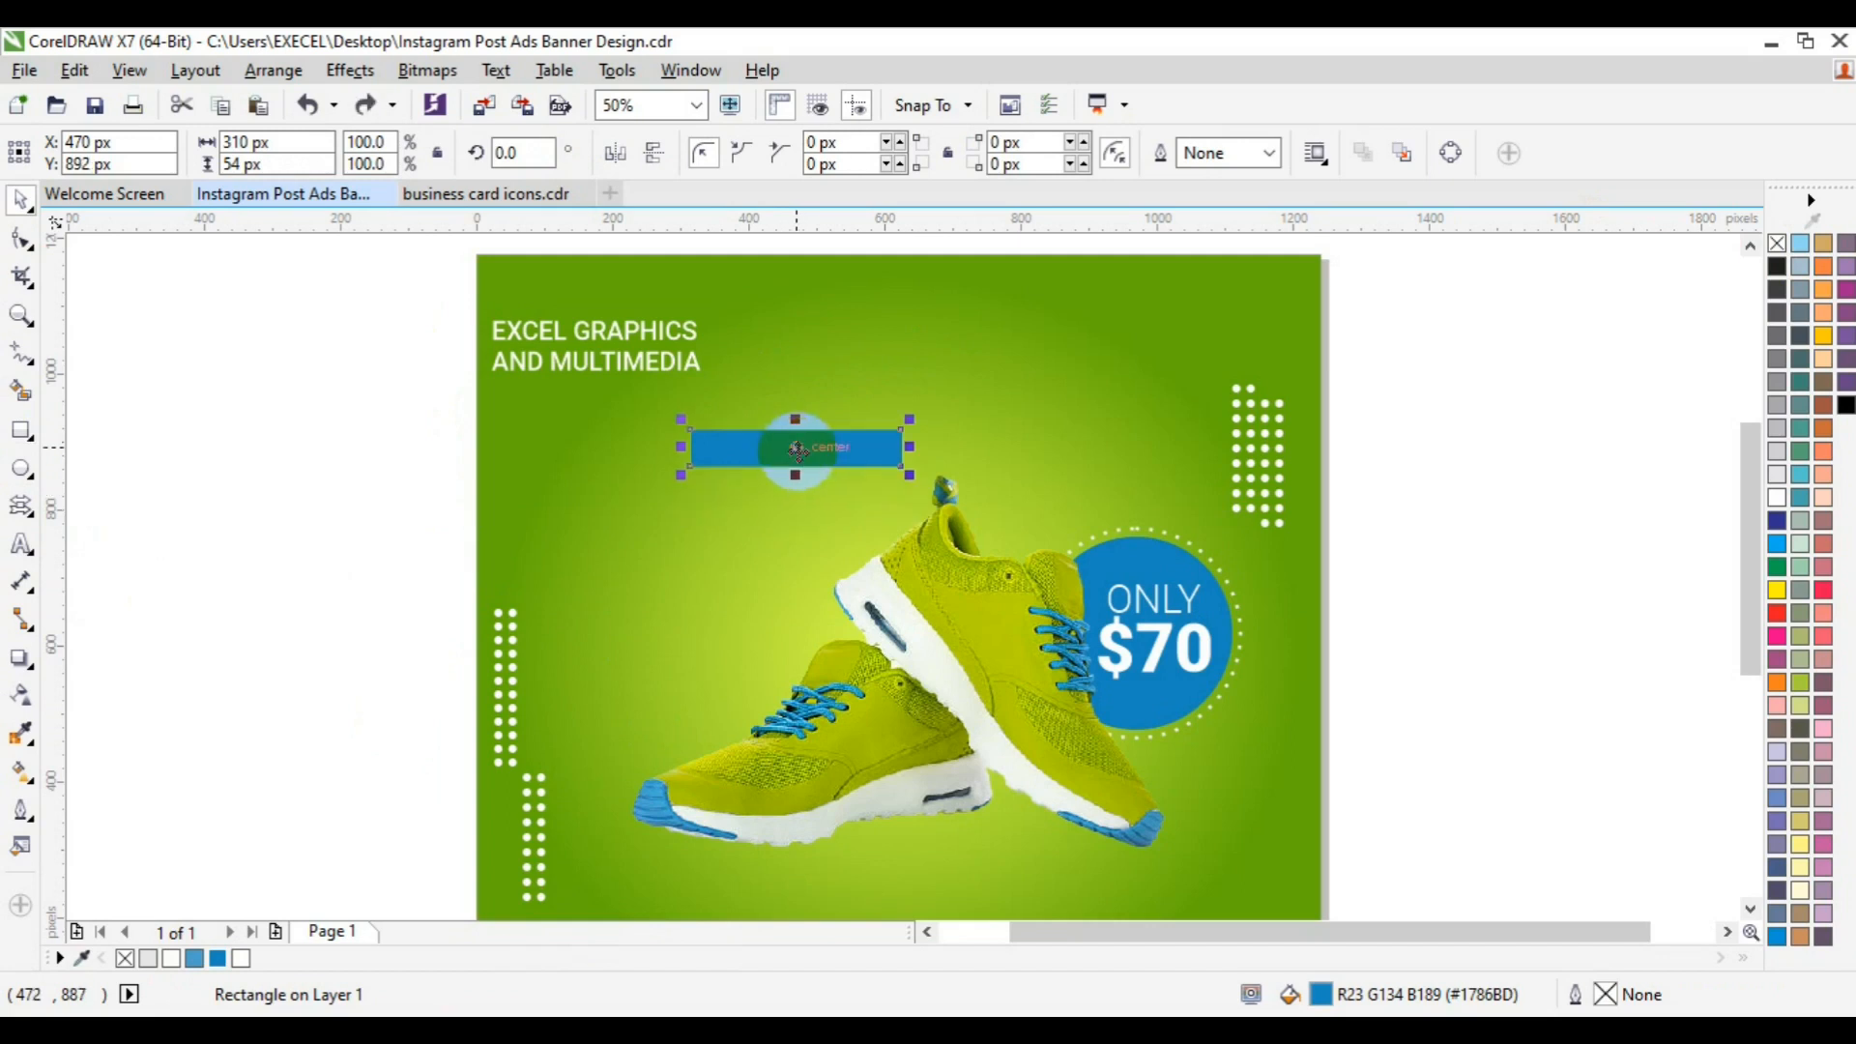
pyautogui.moveTo(797, 454); pyautogui.dragTo(802, 493)
pyautogui.click(874, 533)
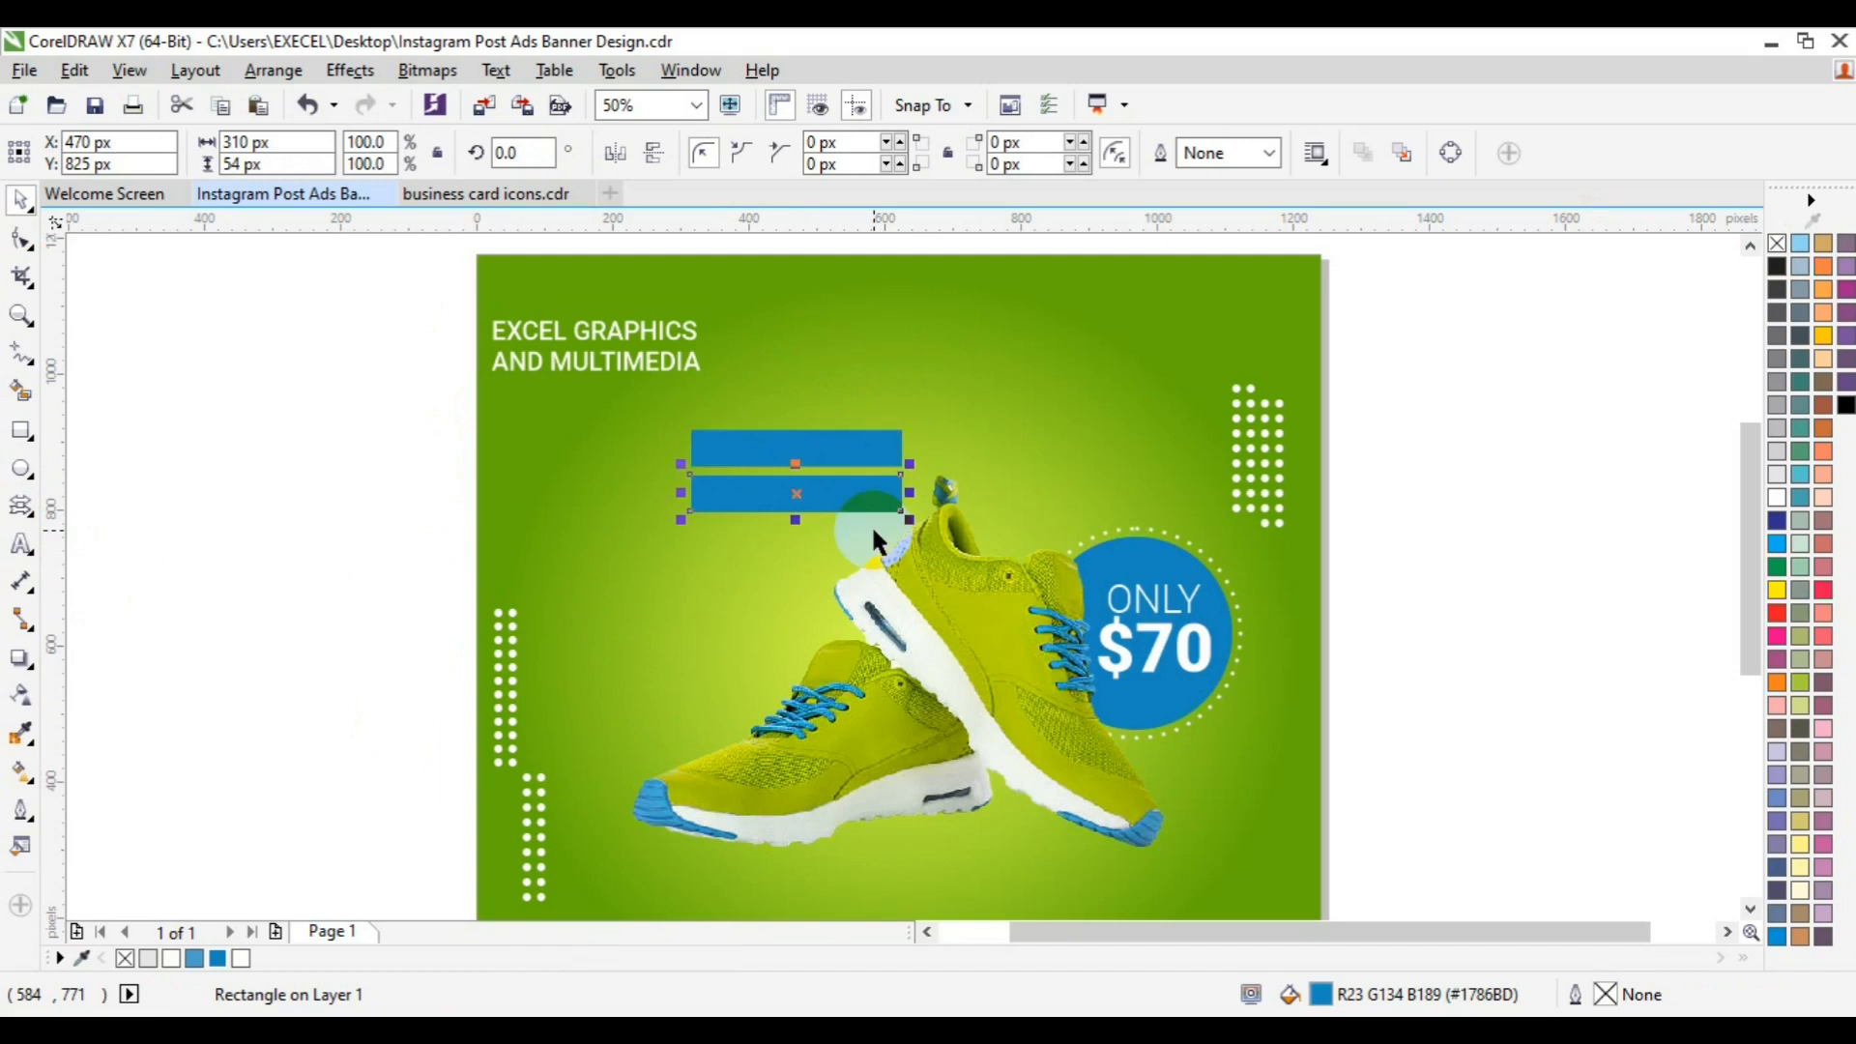
pyautogui.hotkey('ctrl', 'r')
pyautogui.moveTo(795, 565); pyautogui.dragTo(727, 540)
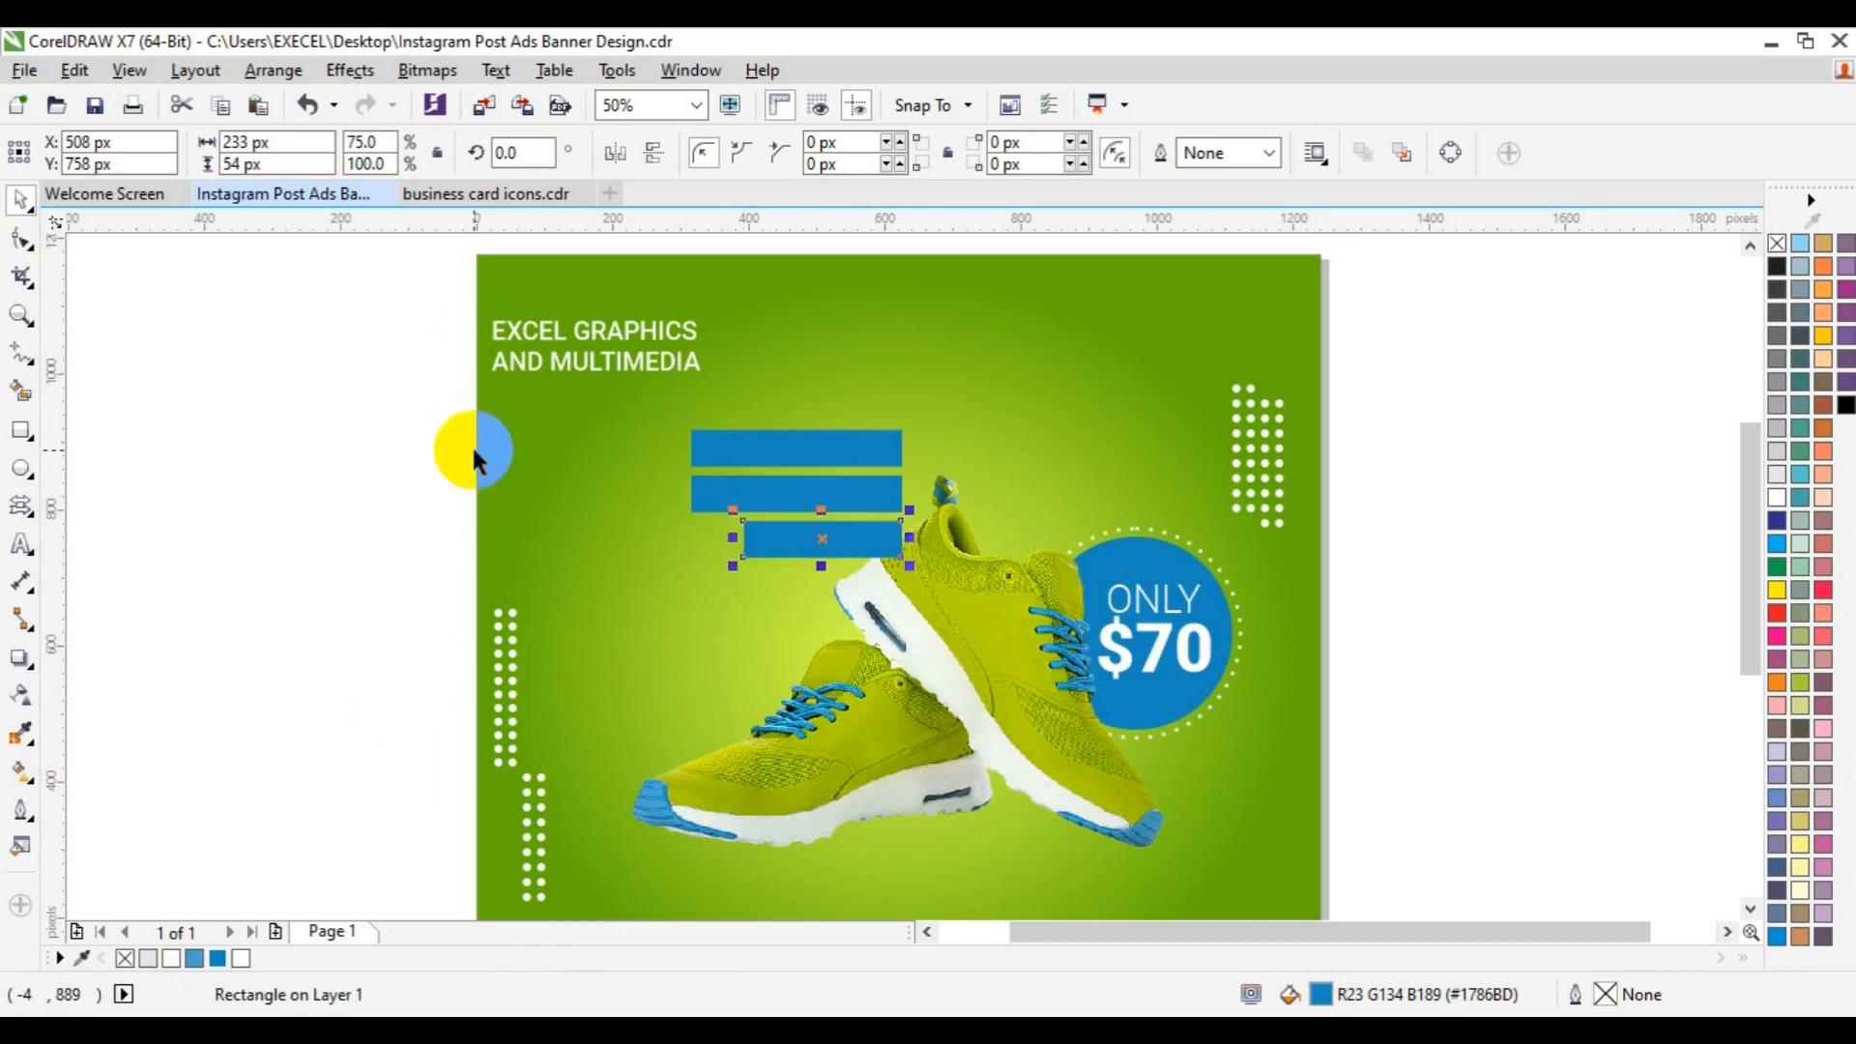
# Step: Make the top blue bar thinner by raising its lower edge
pyautogui.click(22, 315)
pyautogui.click(858, 523)
pyautogui.press('space')
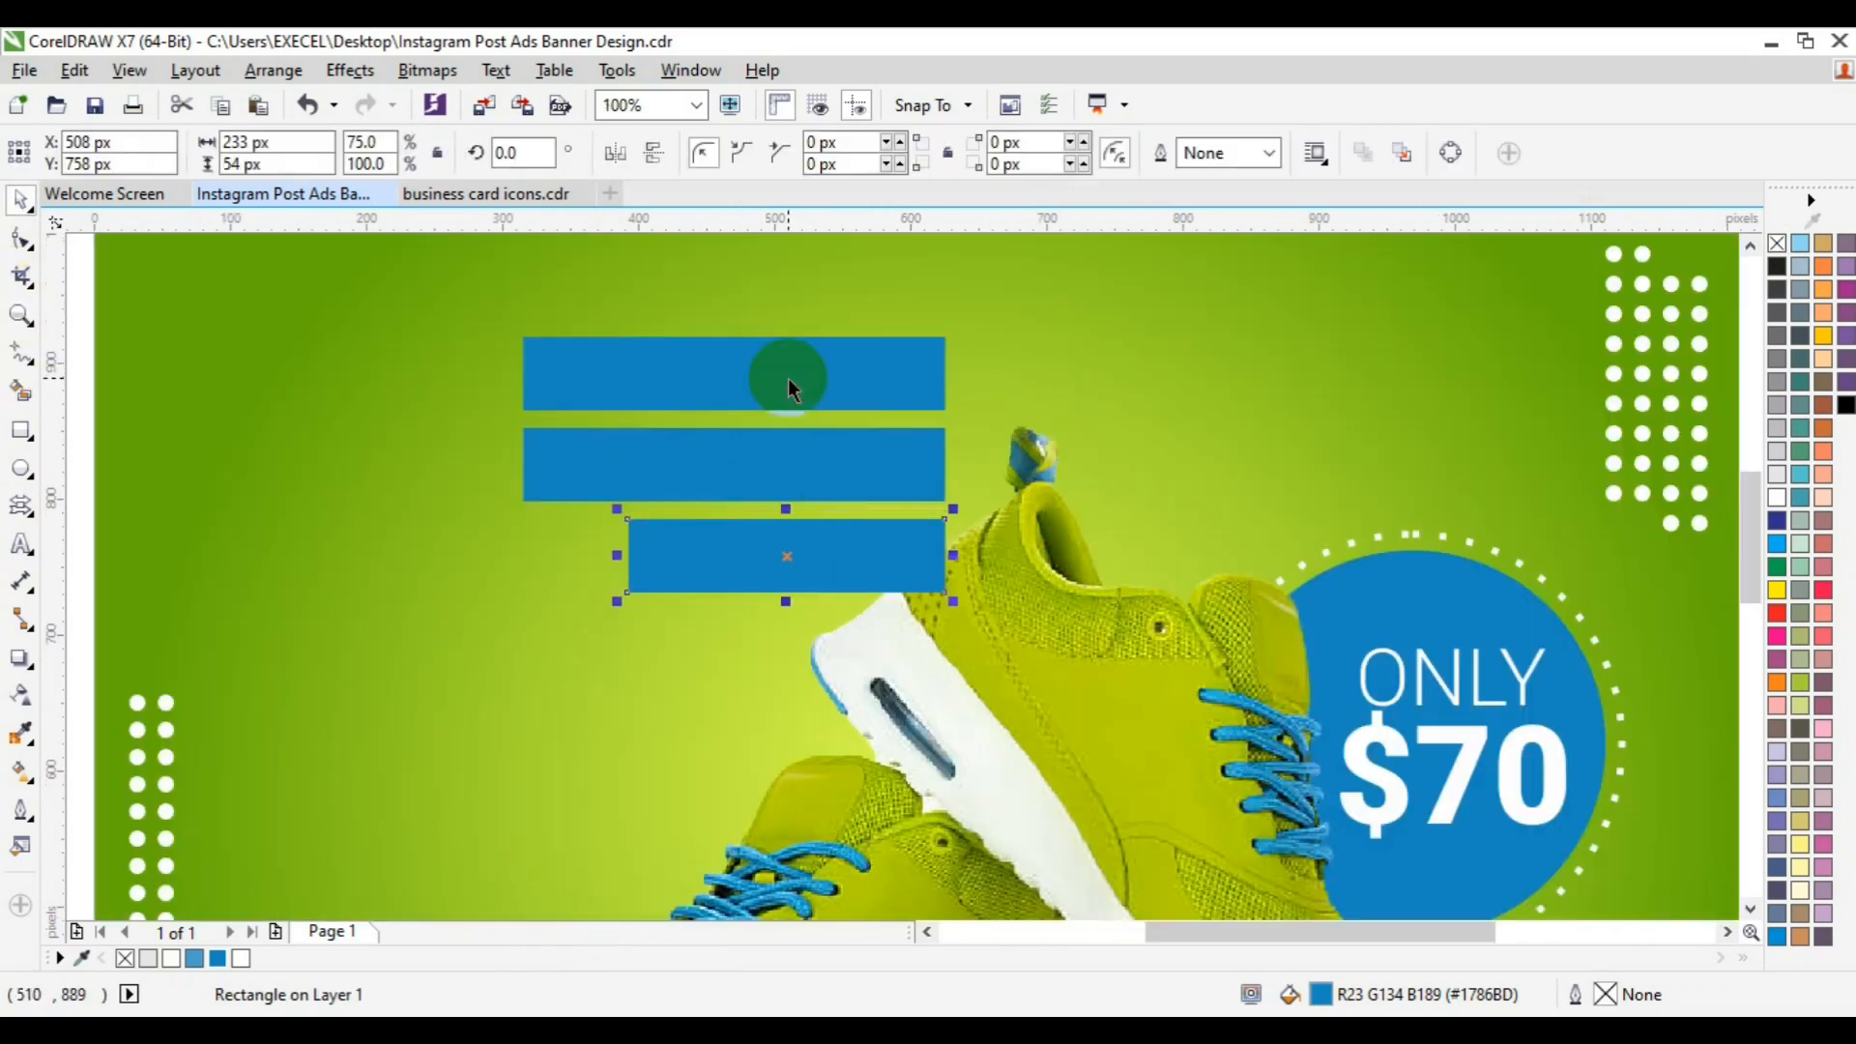
pyautogui.click(789, 377)
pyautogui.moveTo(732, 419); pyautogui.dragTo(733, 402)
# Step: Enlarge the middle blue bar to about 387 × 65 px and shift the lowest bar right to about X 628 px
pyautogui.click(718, 453)
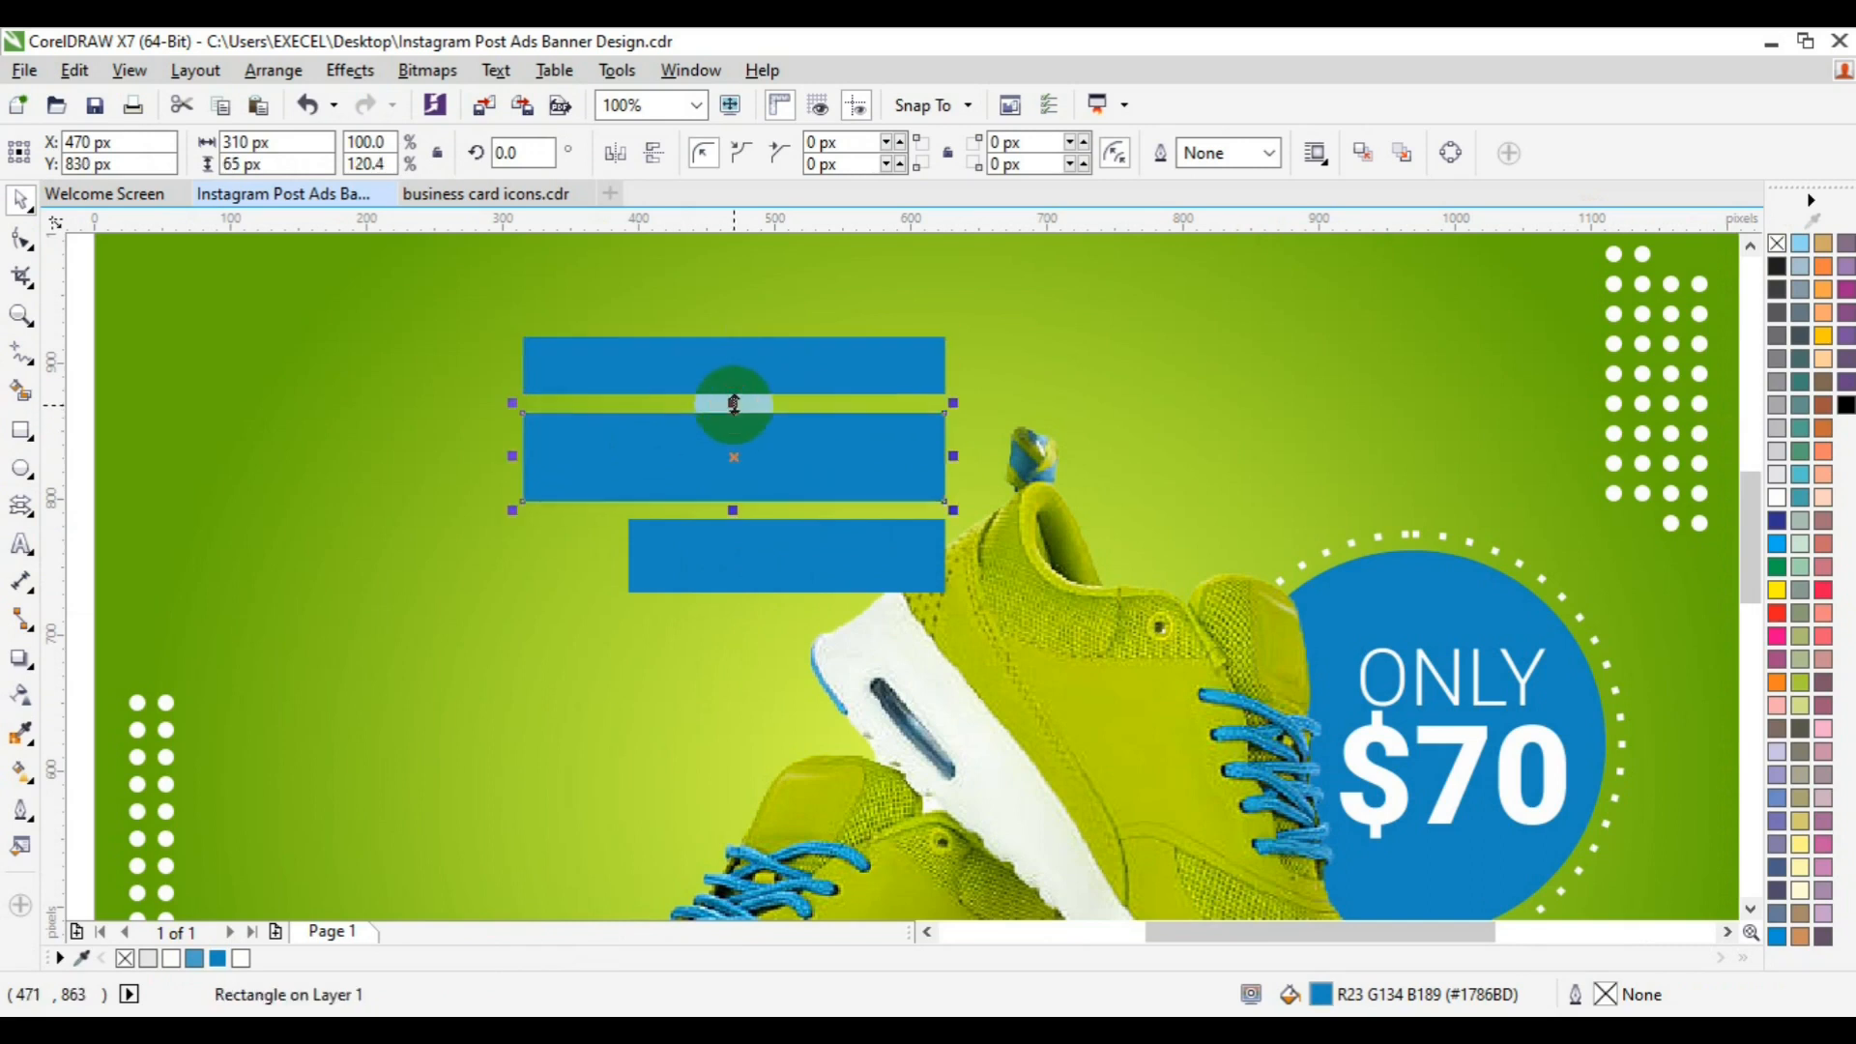
pyautogui.moveTo(947, 451); pyautogui.dragTo(1052, 442)
pyautogui.click(850, 551)
pyautogui.moveTo(849, 551); pyautogui.dragTo(1014, 549)
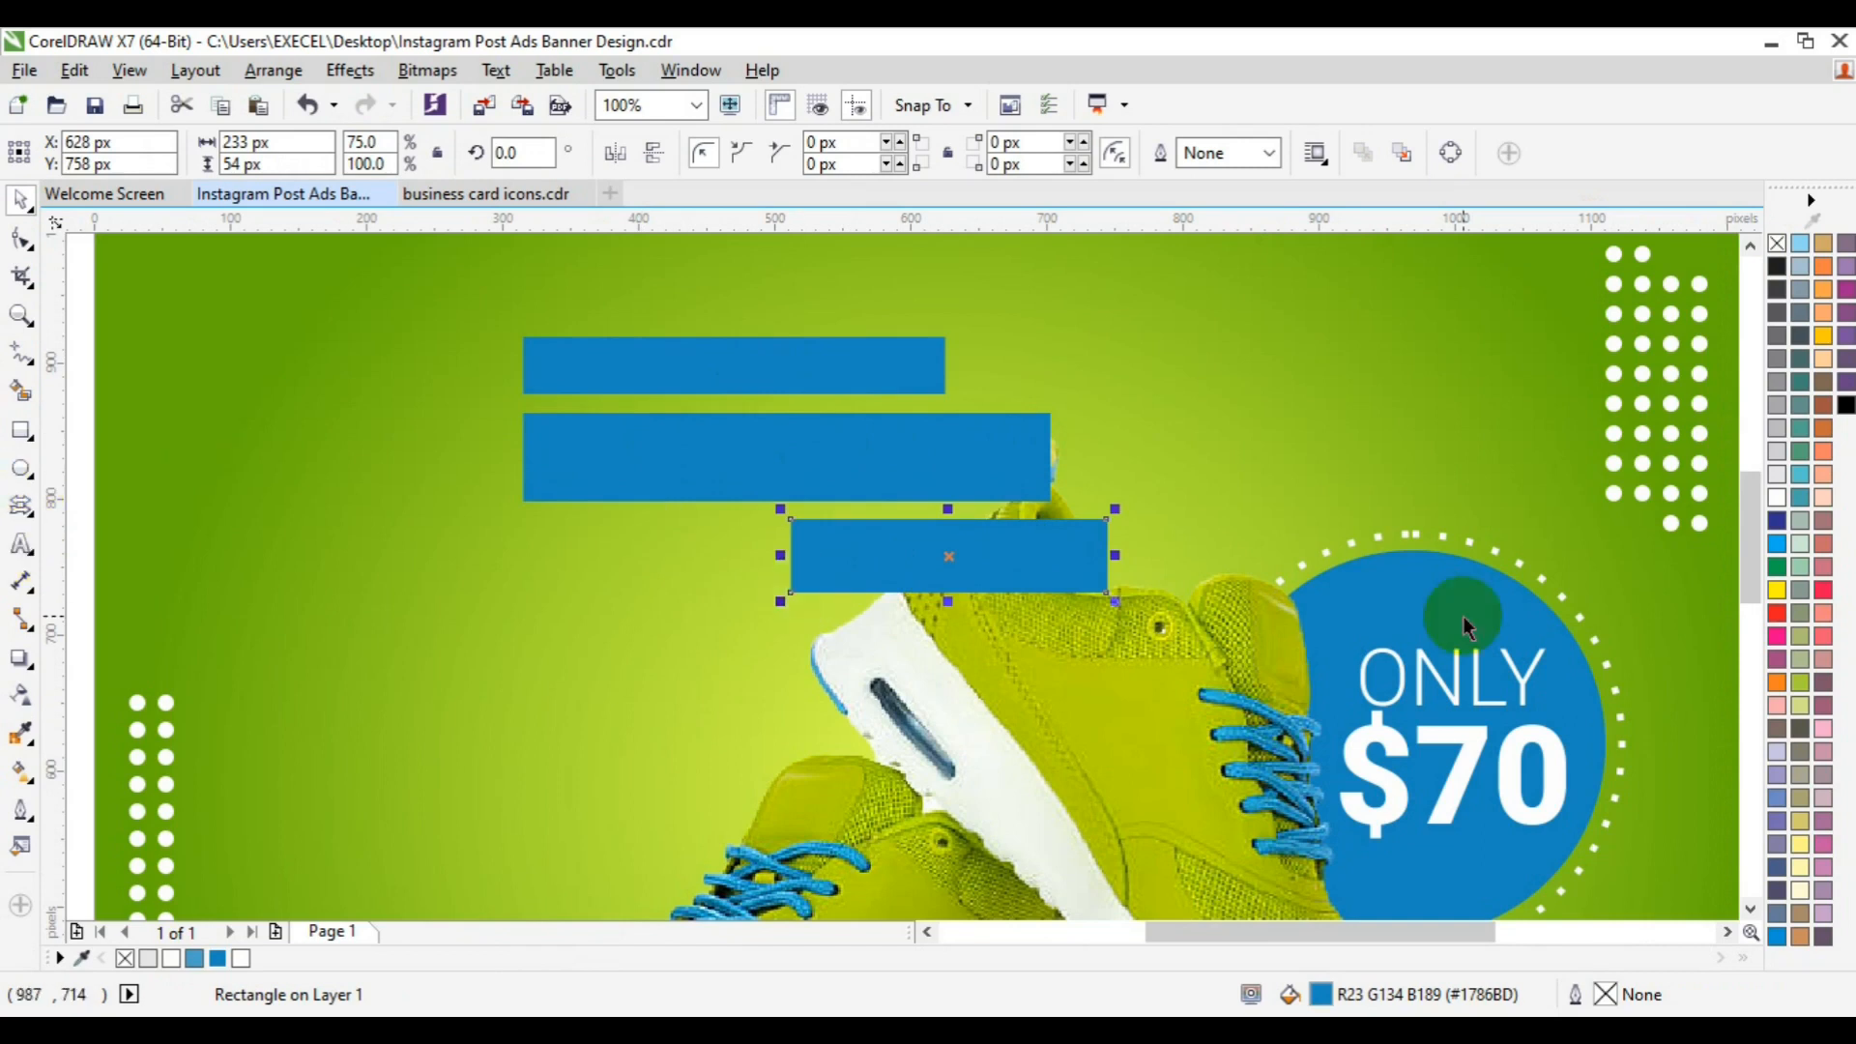
# Step: Copy the $70 text from the badge onto the middle blue bar and bring the copy to the front
pyautogui.click(1450, 755)
pyautogui.click(1552, 776)
pyautogui.moveTo(1560, 781); pyautogui.dragTo(884, 478)
pyautogui.rightClick(885, 479)
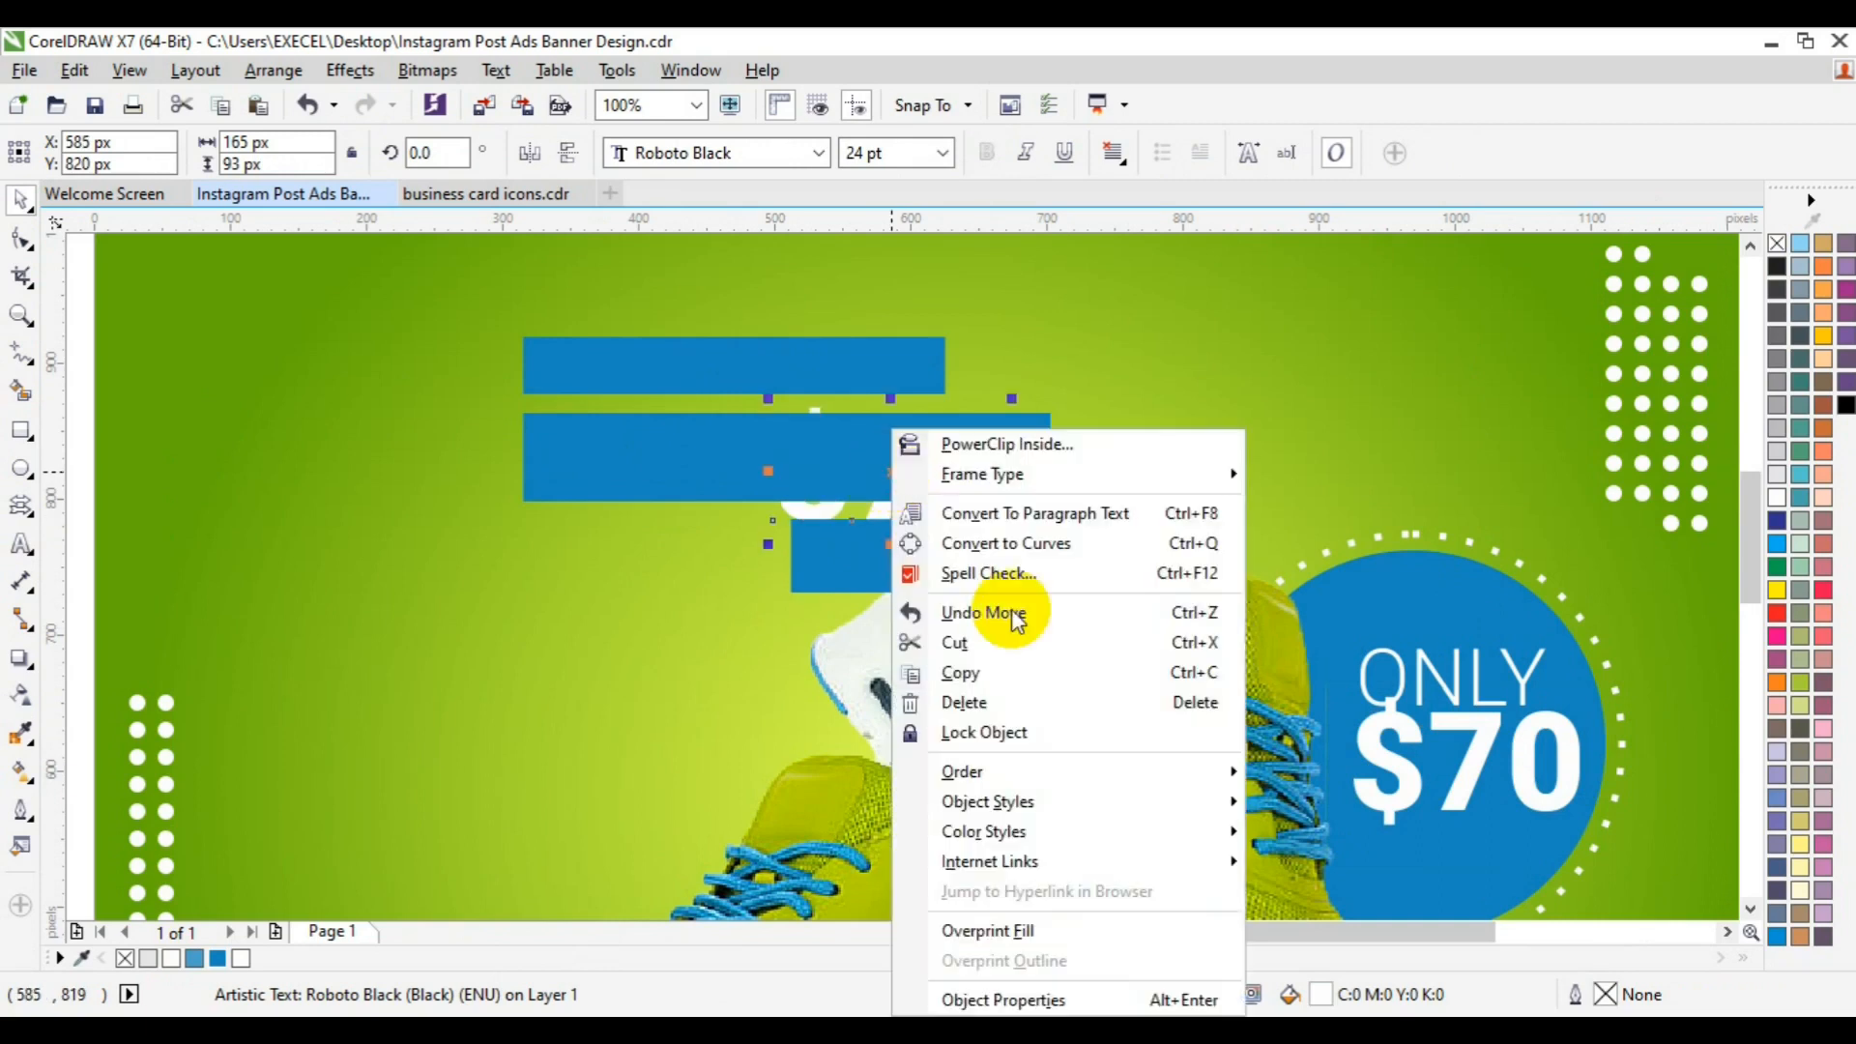
pyautogui.moveTo(1024, 771)
pyautogui.click(1327, 765)
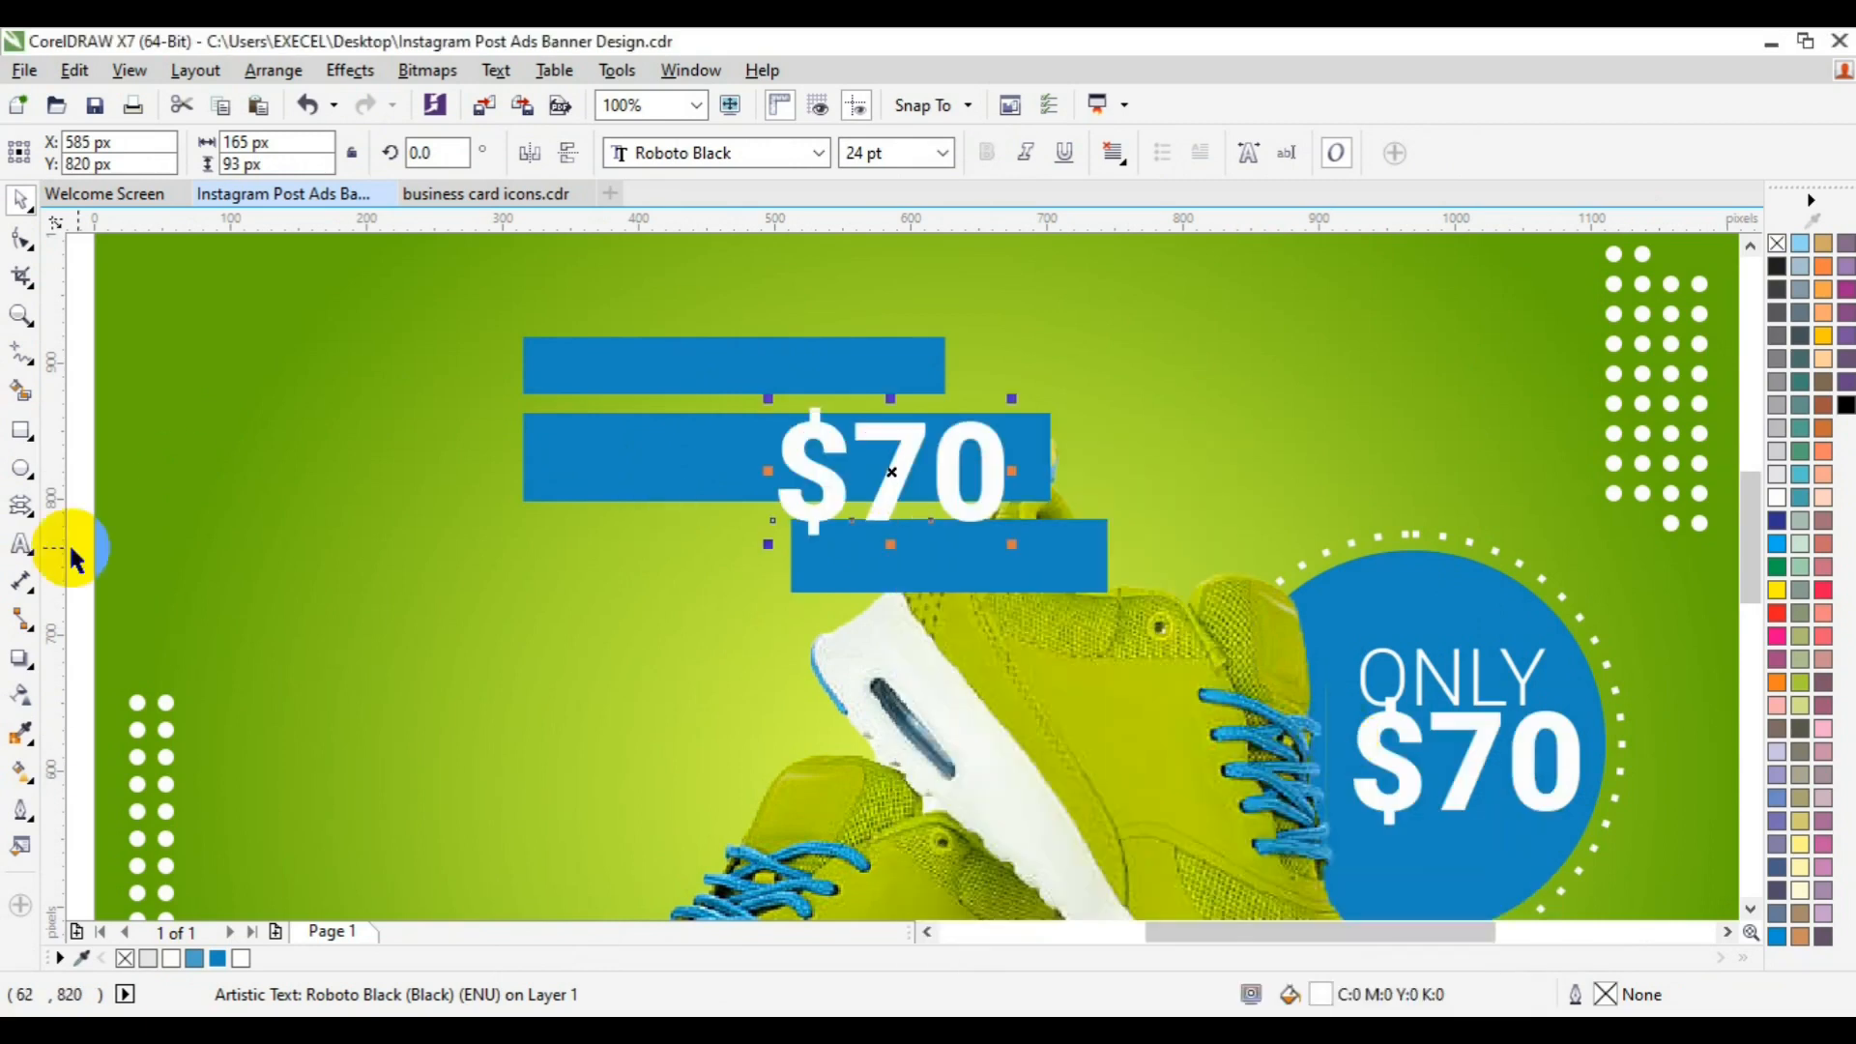
# Step: Replace the copied $70 text with MEN'S SHOES and set it to 12 pt
pyautogui.click(22, 545)
pyautogui.hotkey('ctrl', 'a')
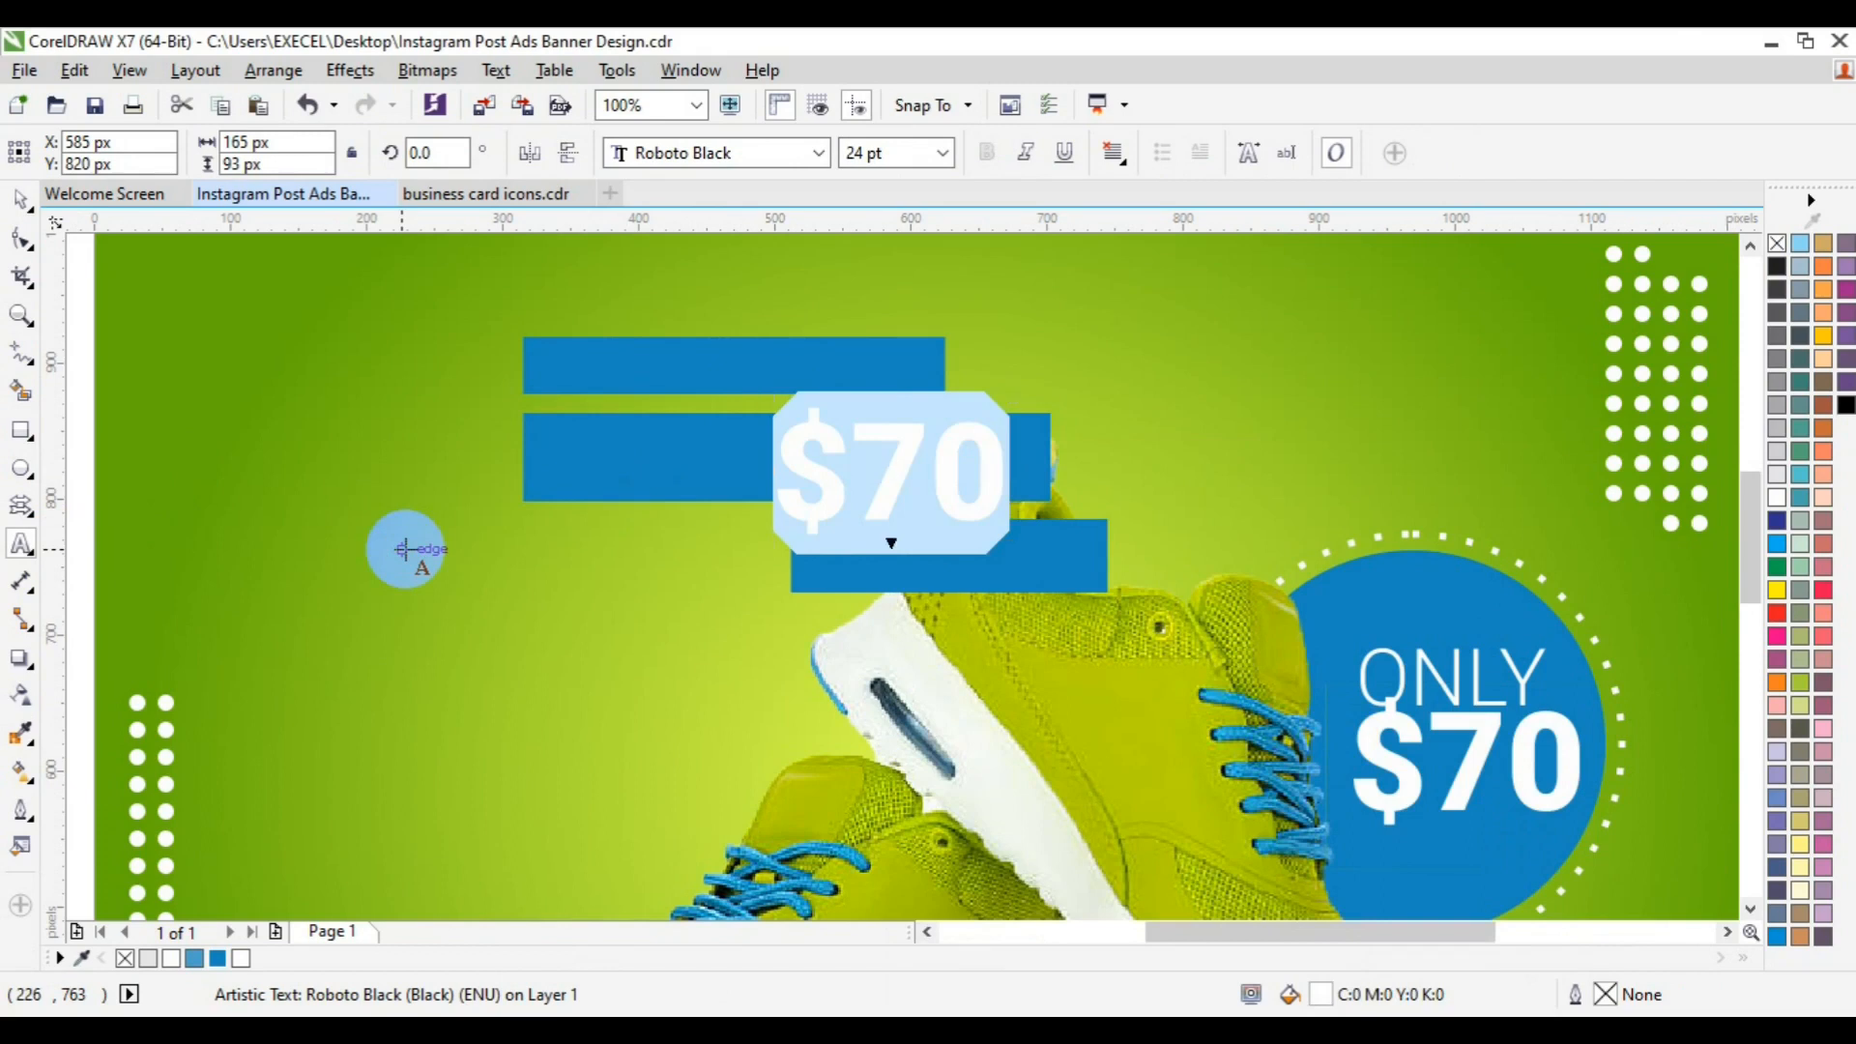
pyautogui.write('MEN')
pyautogui.write("'S ")
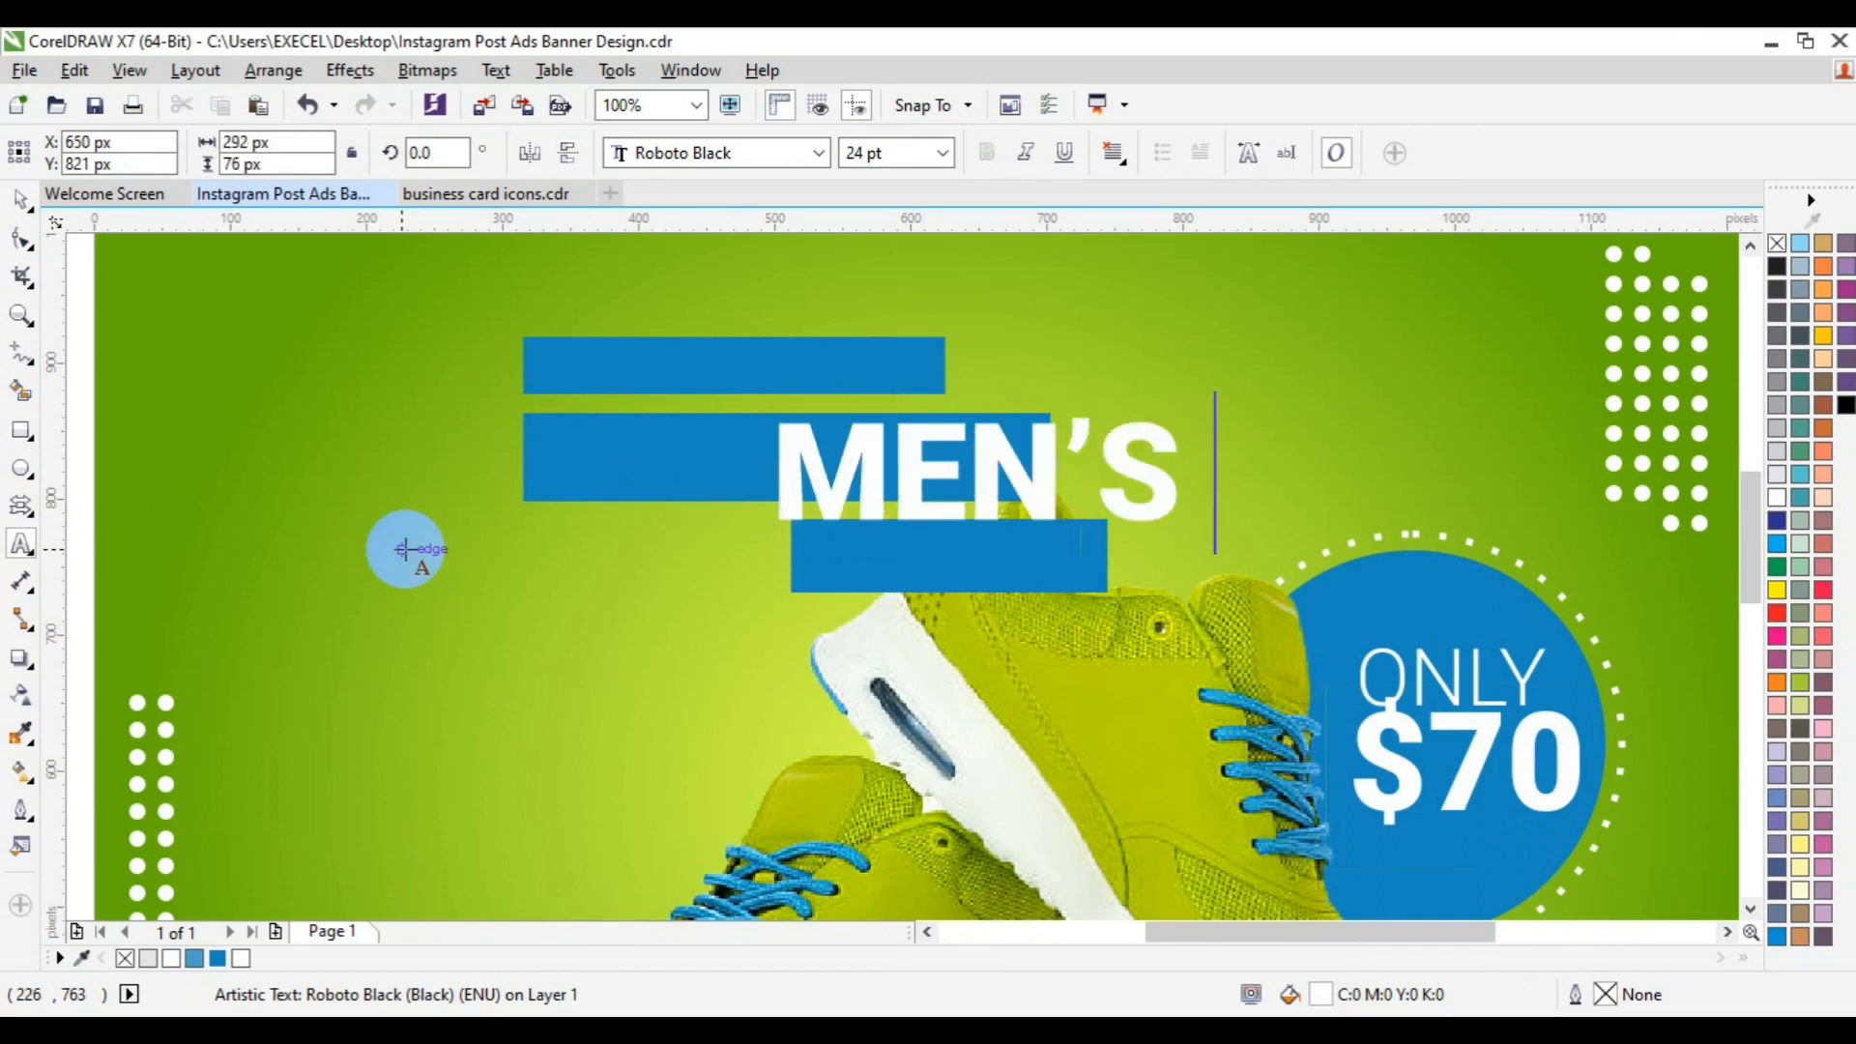
pyautogui.write('SHOES')
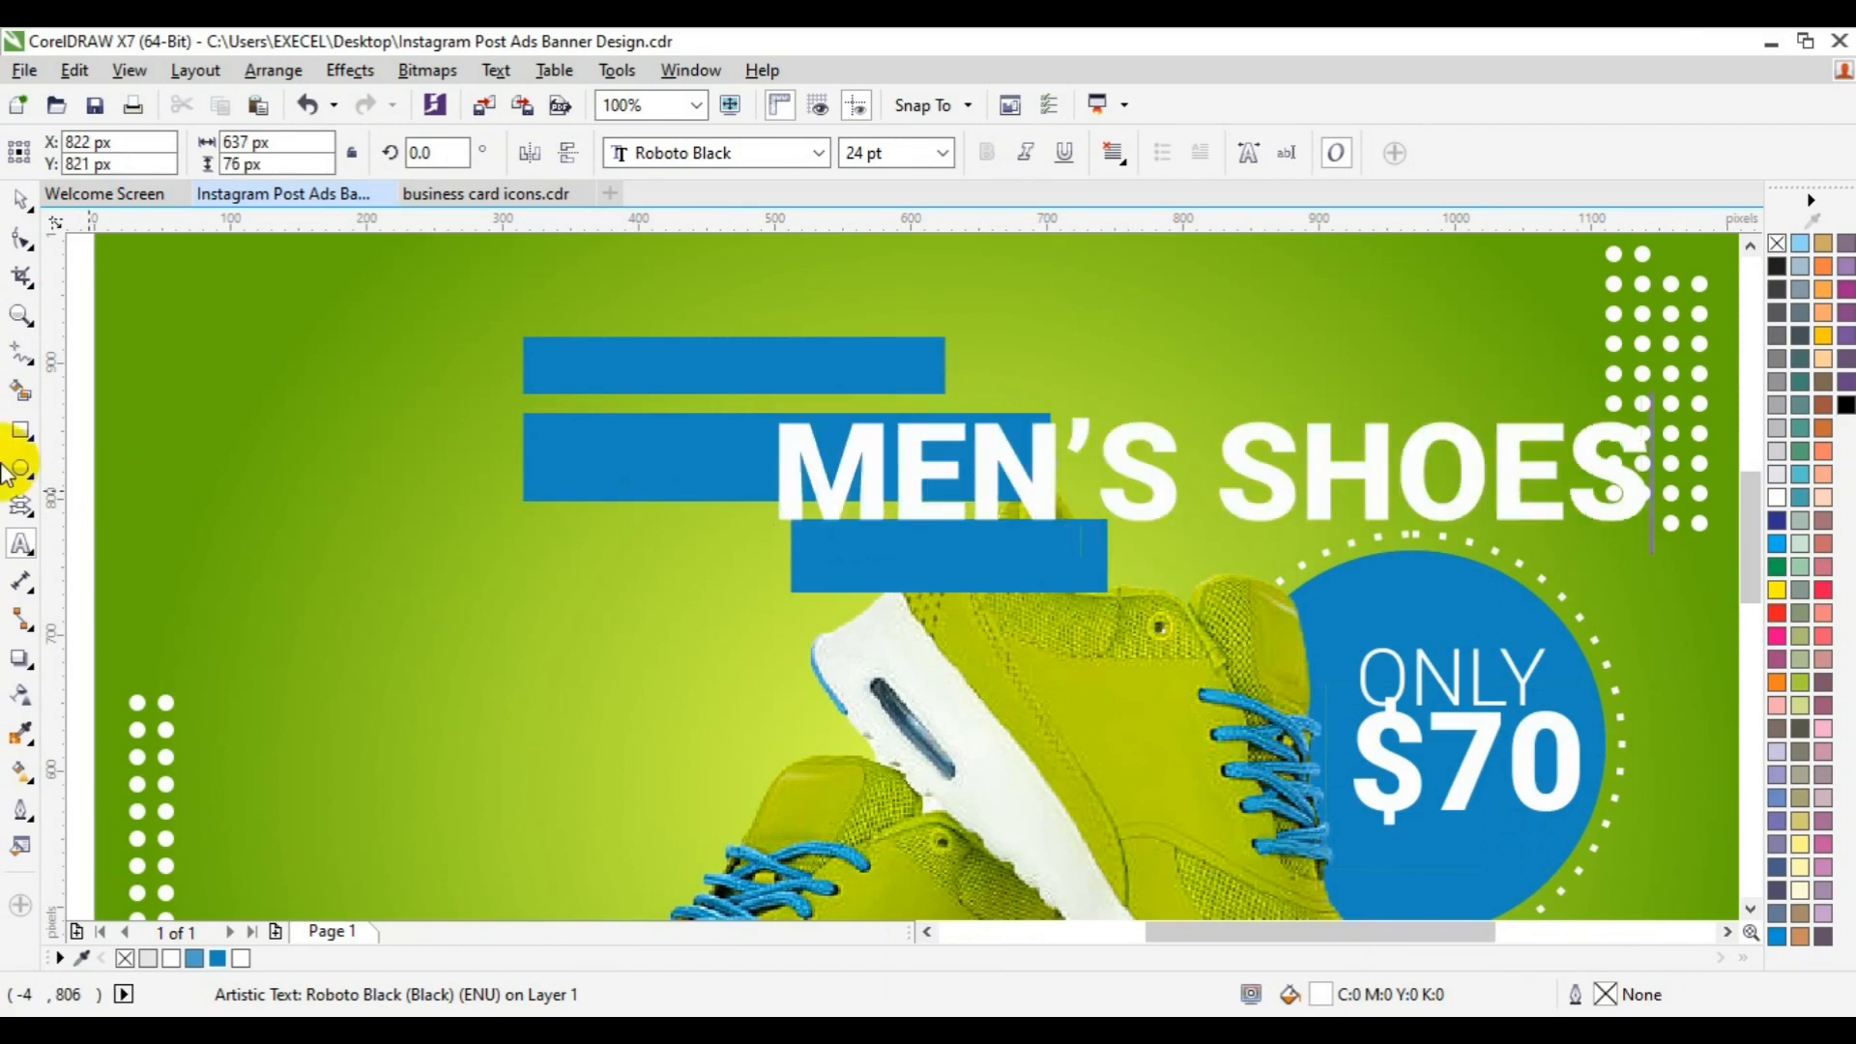
pyautogui.hotkey('ctrl', 'a')
pyautogui.click(943, 153)
pyautogui.click(884, 320)
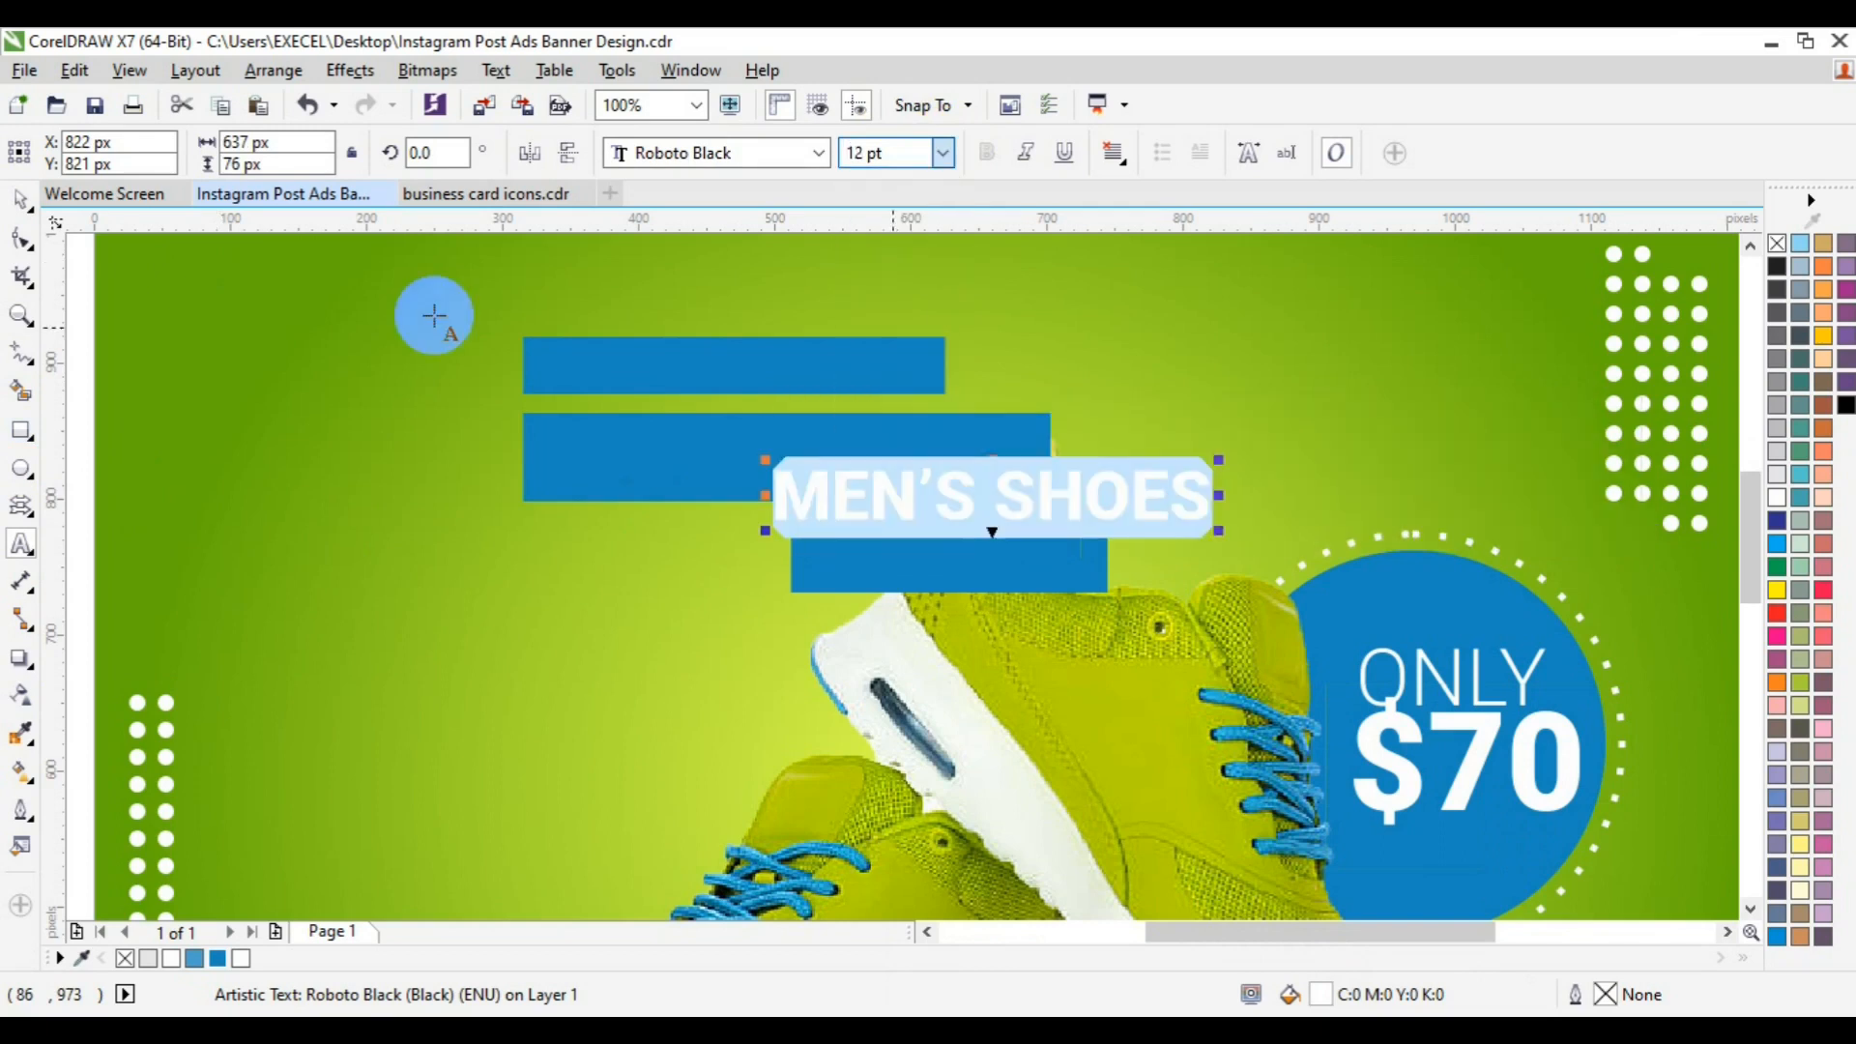
# Step: Move the MEN'S SHOES text onto the middle blue bar and centre it there
pyautogui.click(21, 200)
pyautogui.click(1001, 549)
pyautogui.moveTo(1002, 509); pyautogui.dragTo(795, 471)
pyautogui.keyDown('shift'); pyautogui.click(1044, 480); pyautogui.keyUp('shift')
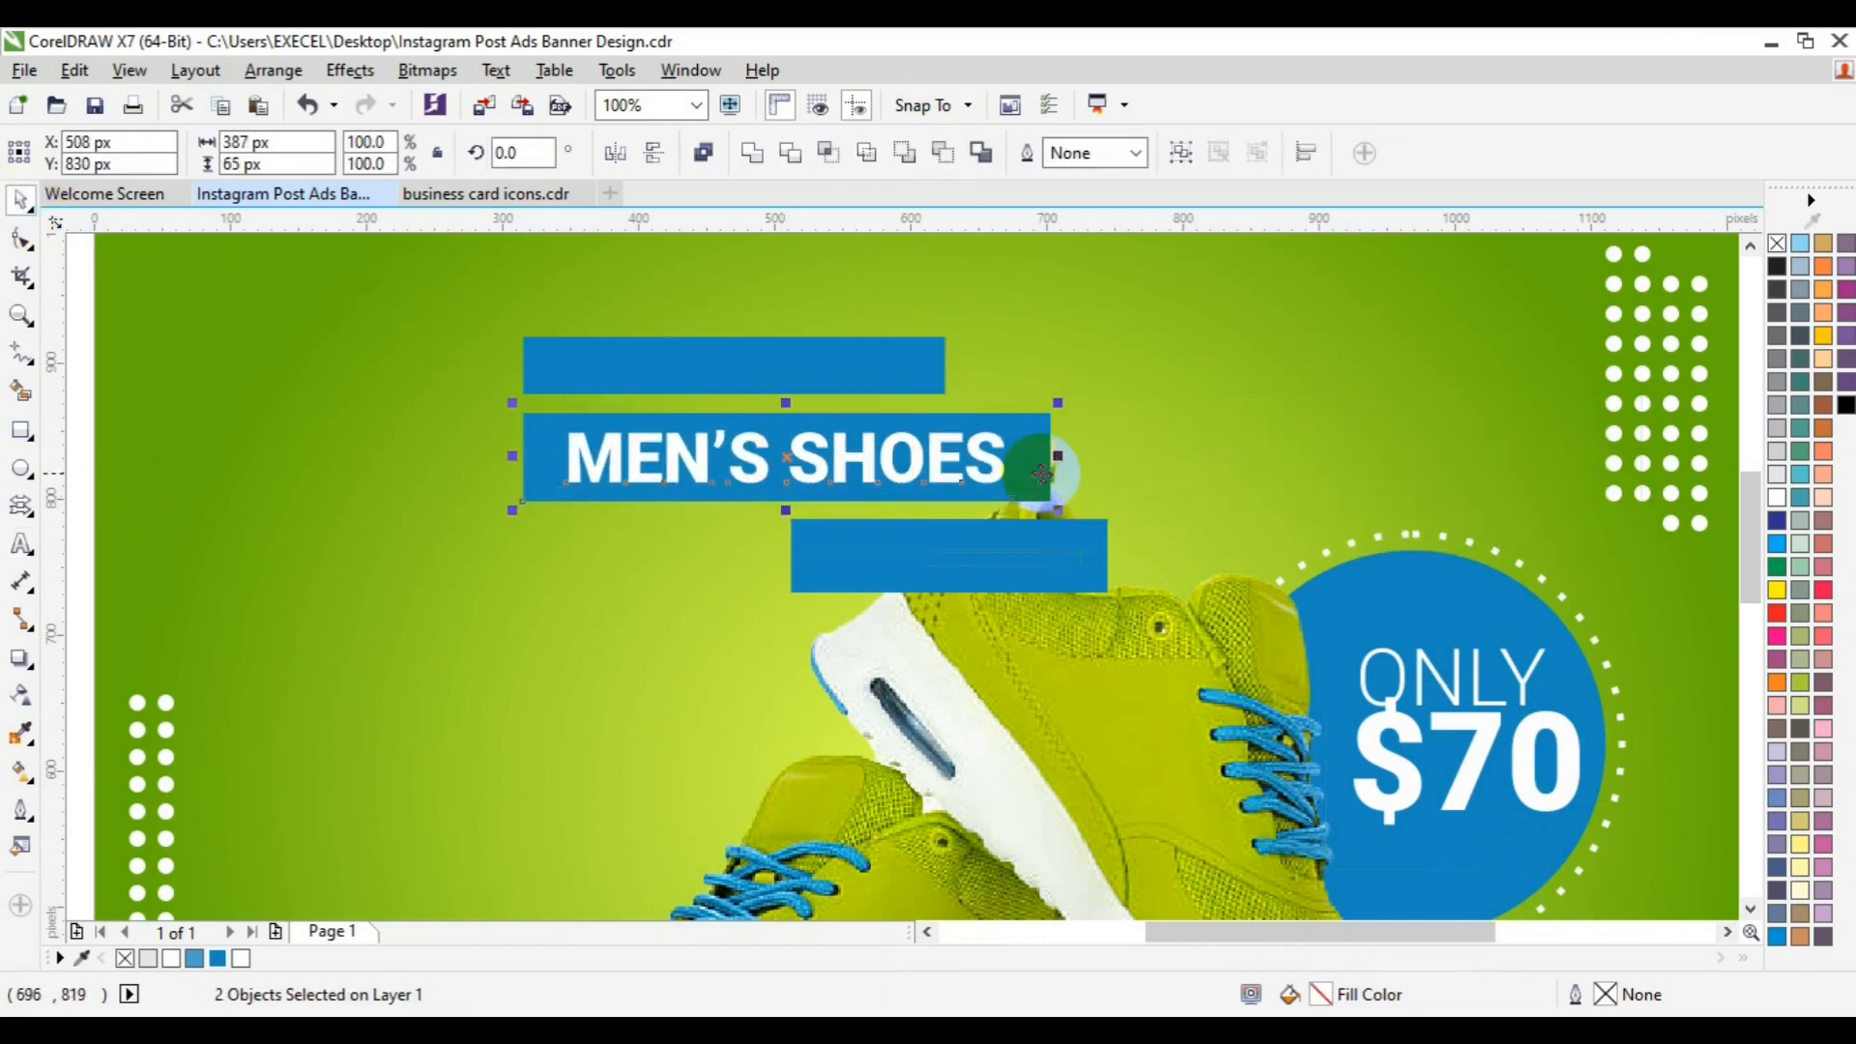
pyautogui.click(657, 660)
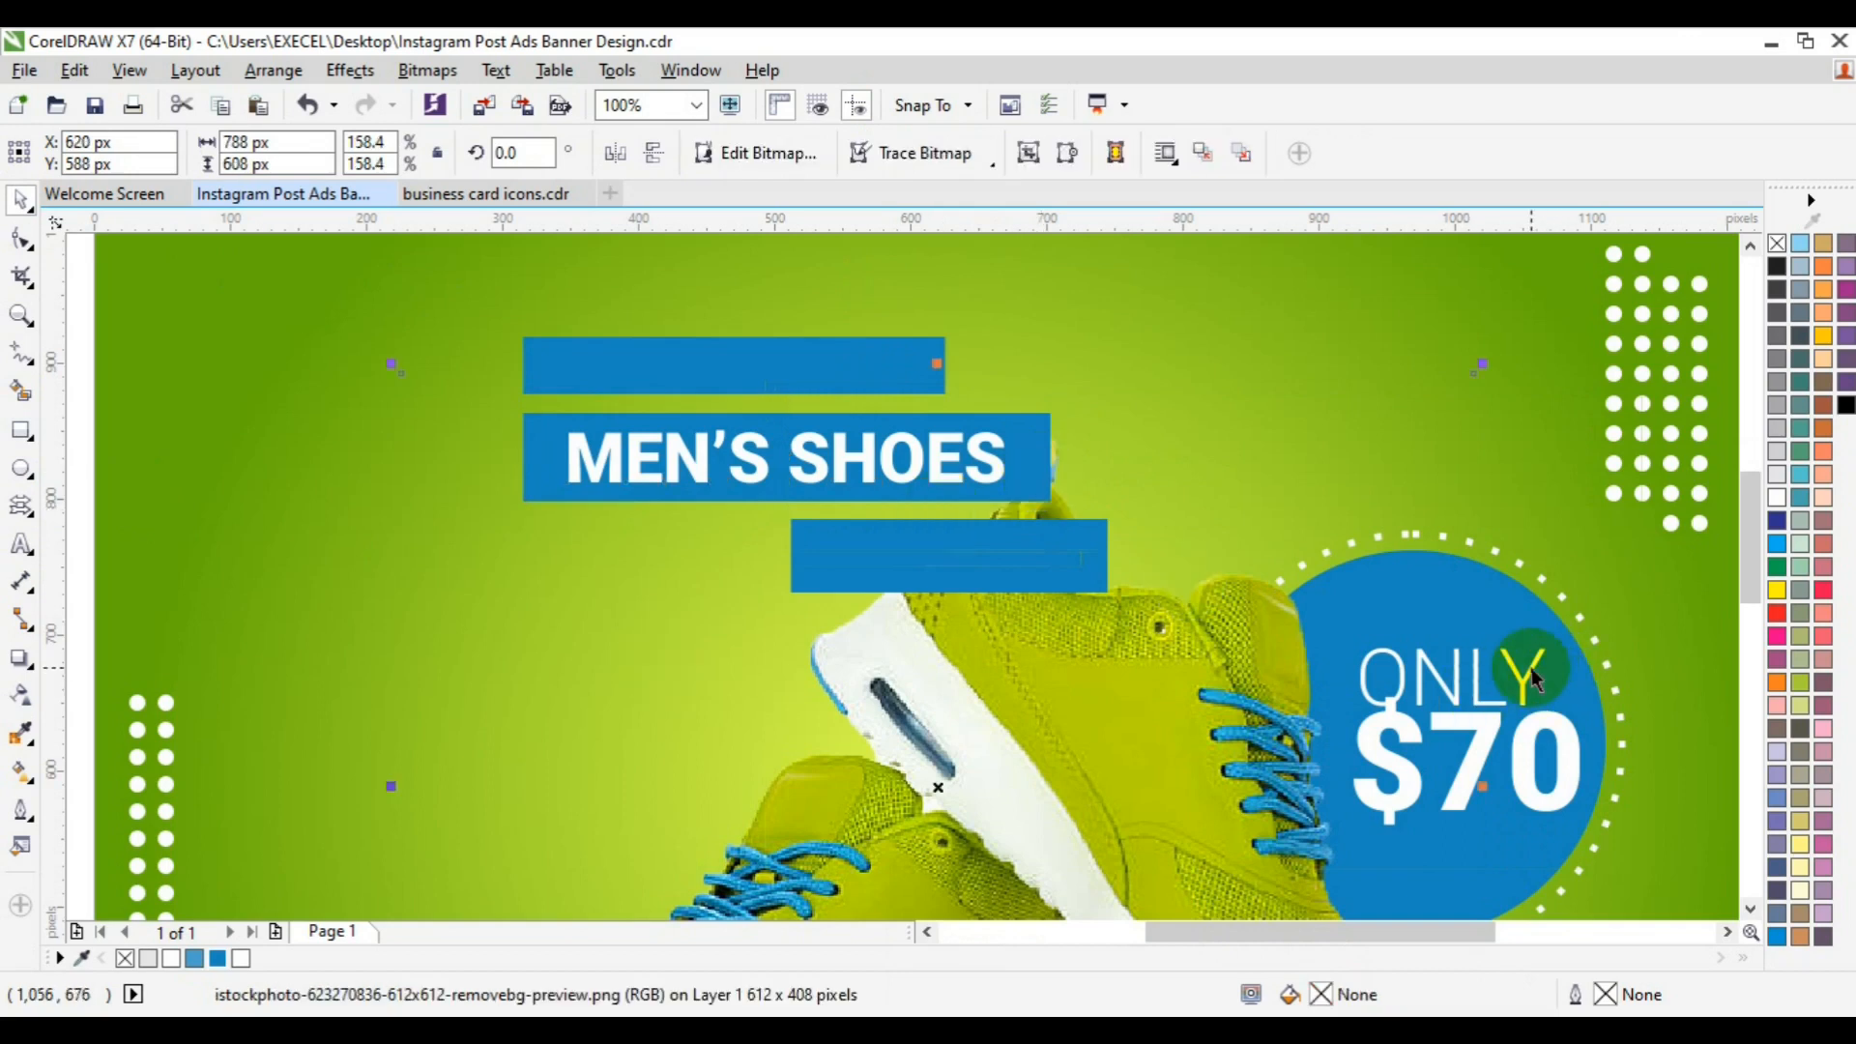
# Step: Copy the ONLY text from the badge onto the top blue bar and bring the copy to the front of the page
pyautogui.click(1533, 672)
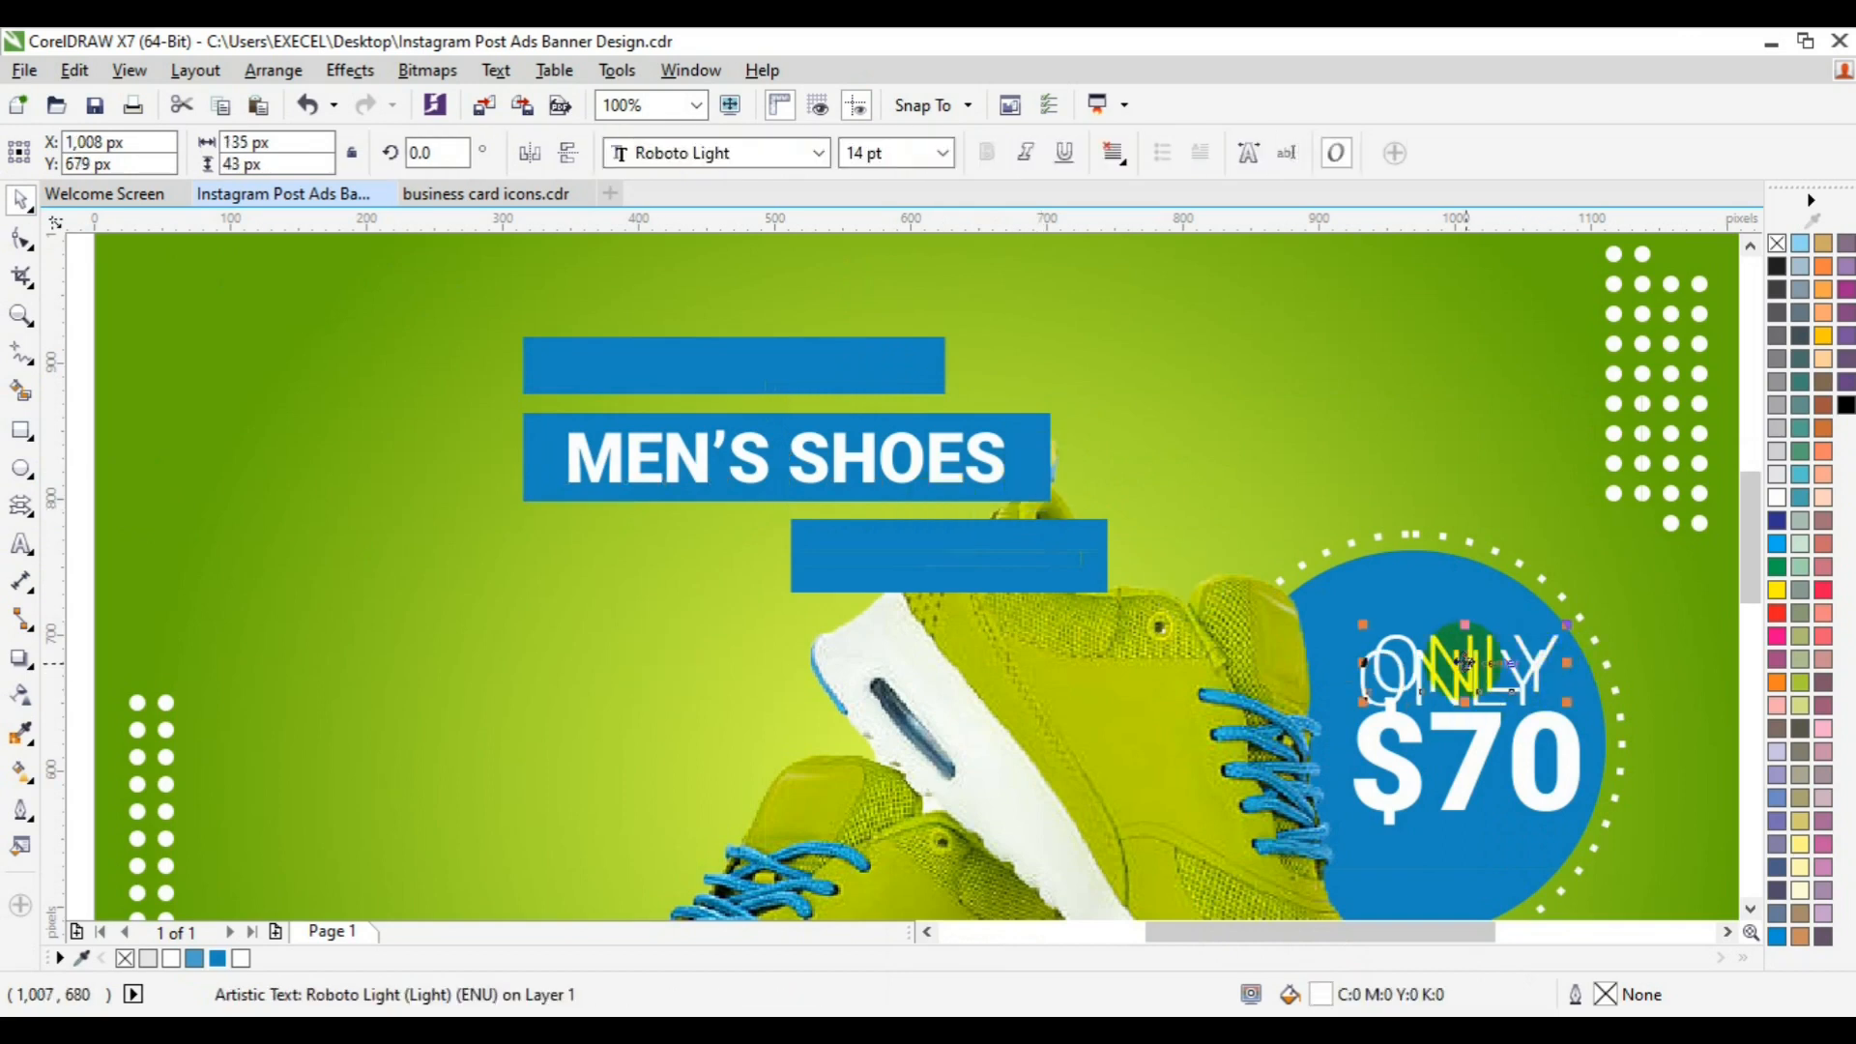
pyautogui.moveTo(1144, 578); pyautogui.dragTo(768, 373)
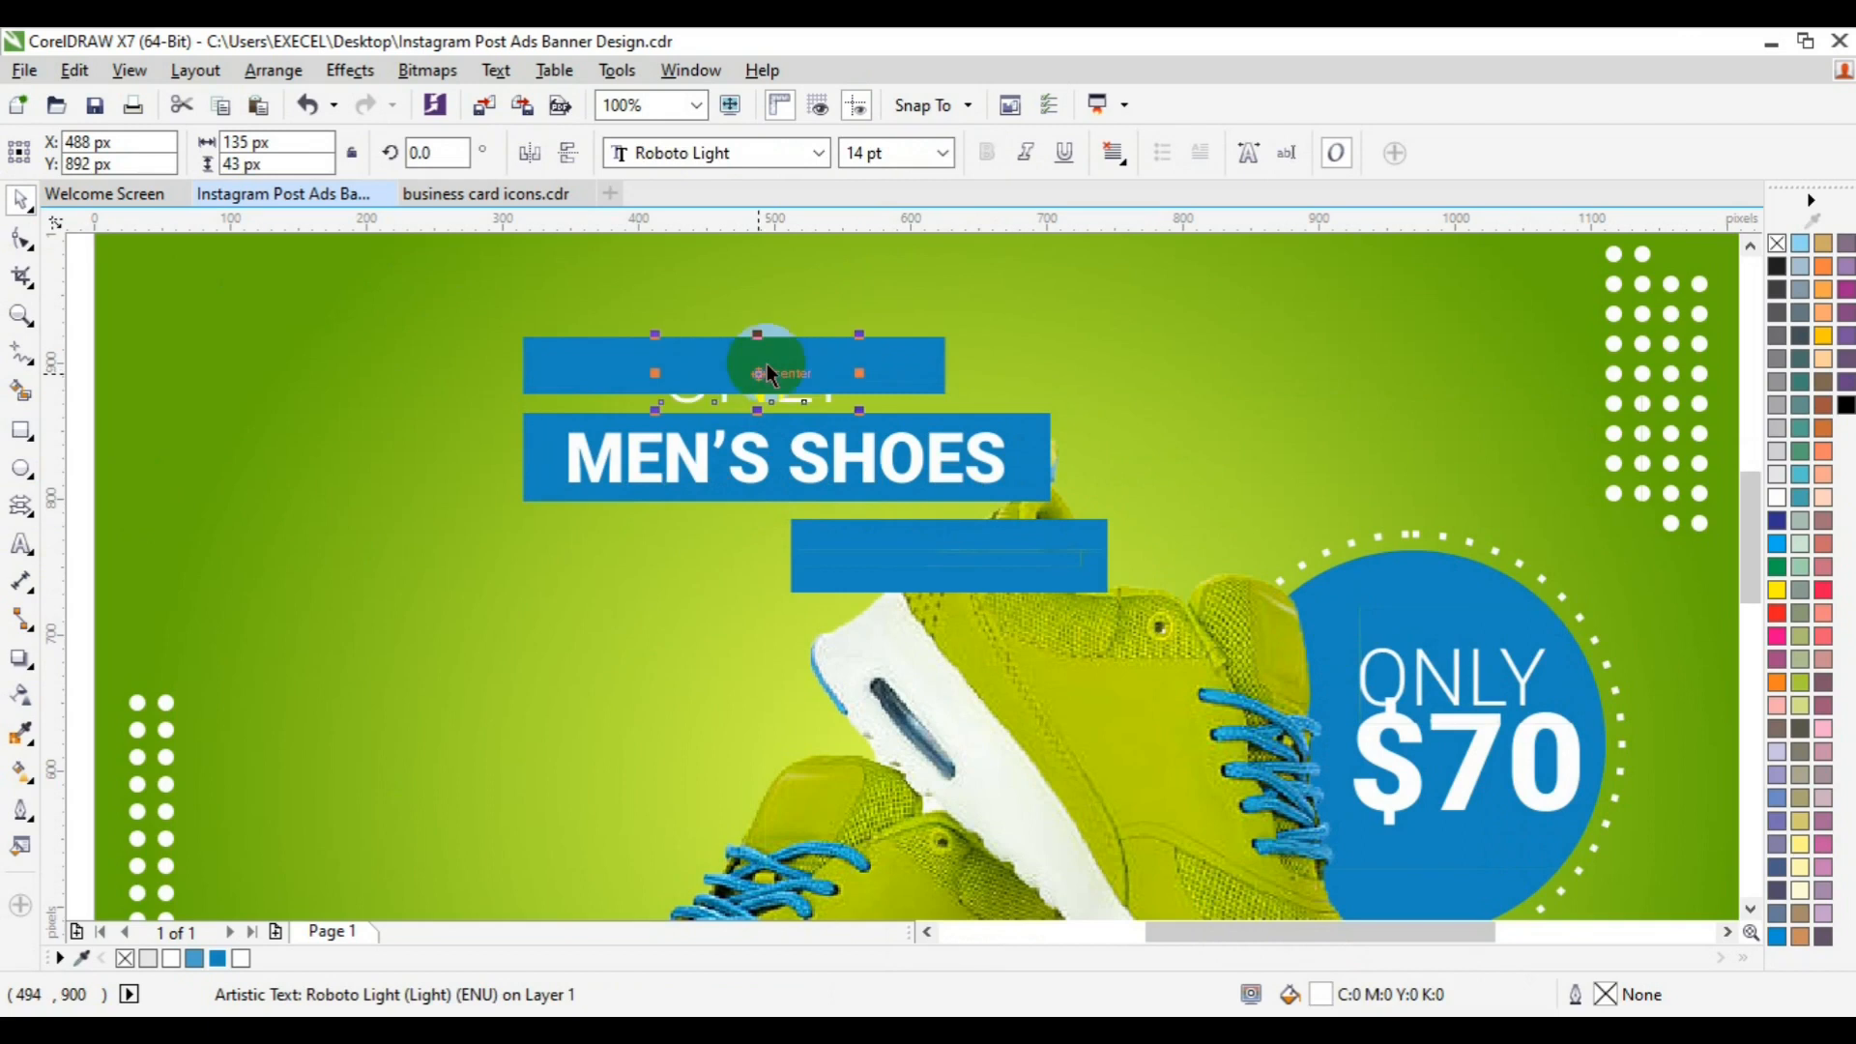
pyautogui.rightClick(756, 366)
pyautogui.moveTo(888, 714)
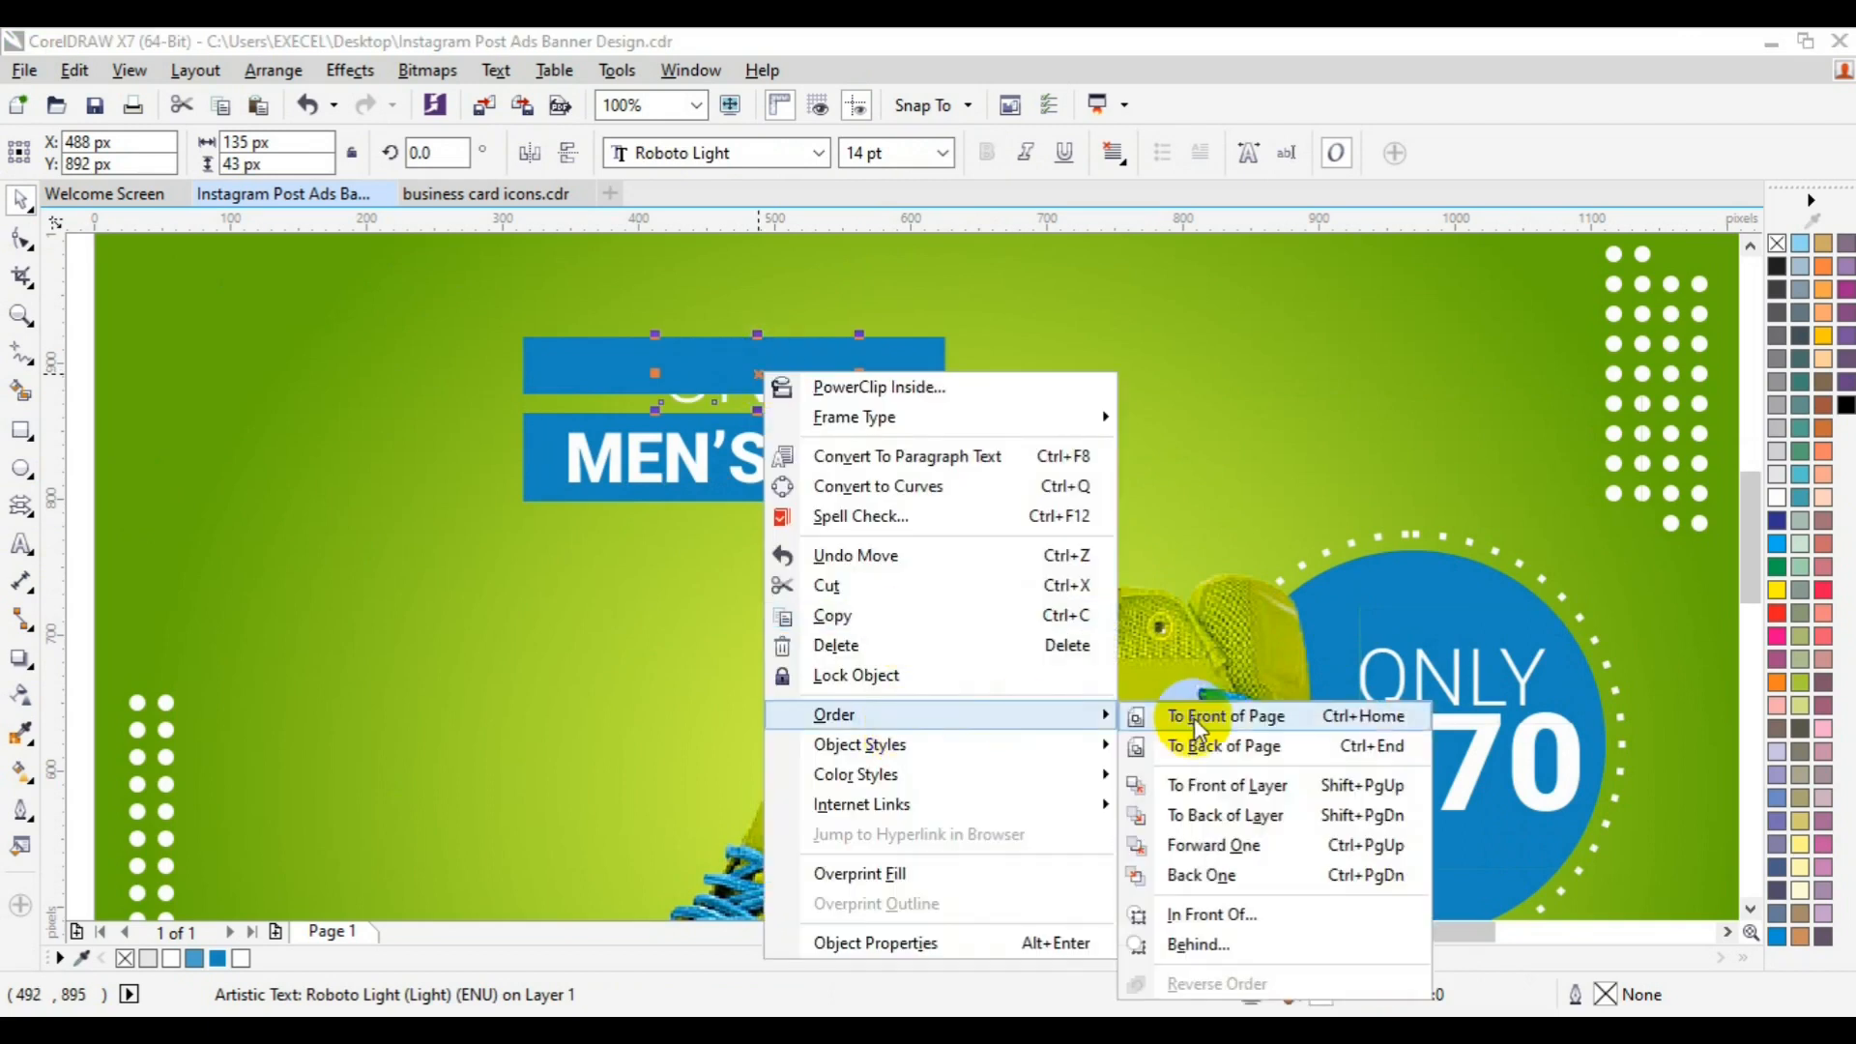
pyautogui.click(1247, 713)
# Step: Replace the copied ONLY text on the top blue bar with NEW ARRIVAL and set it to 7 pt
pyautogui.click(21, 545)
pyautogui.hotkey('ctrl', 'a')
pyautogui.write('NEW A')
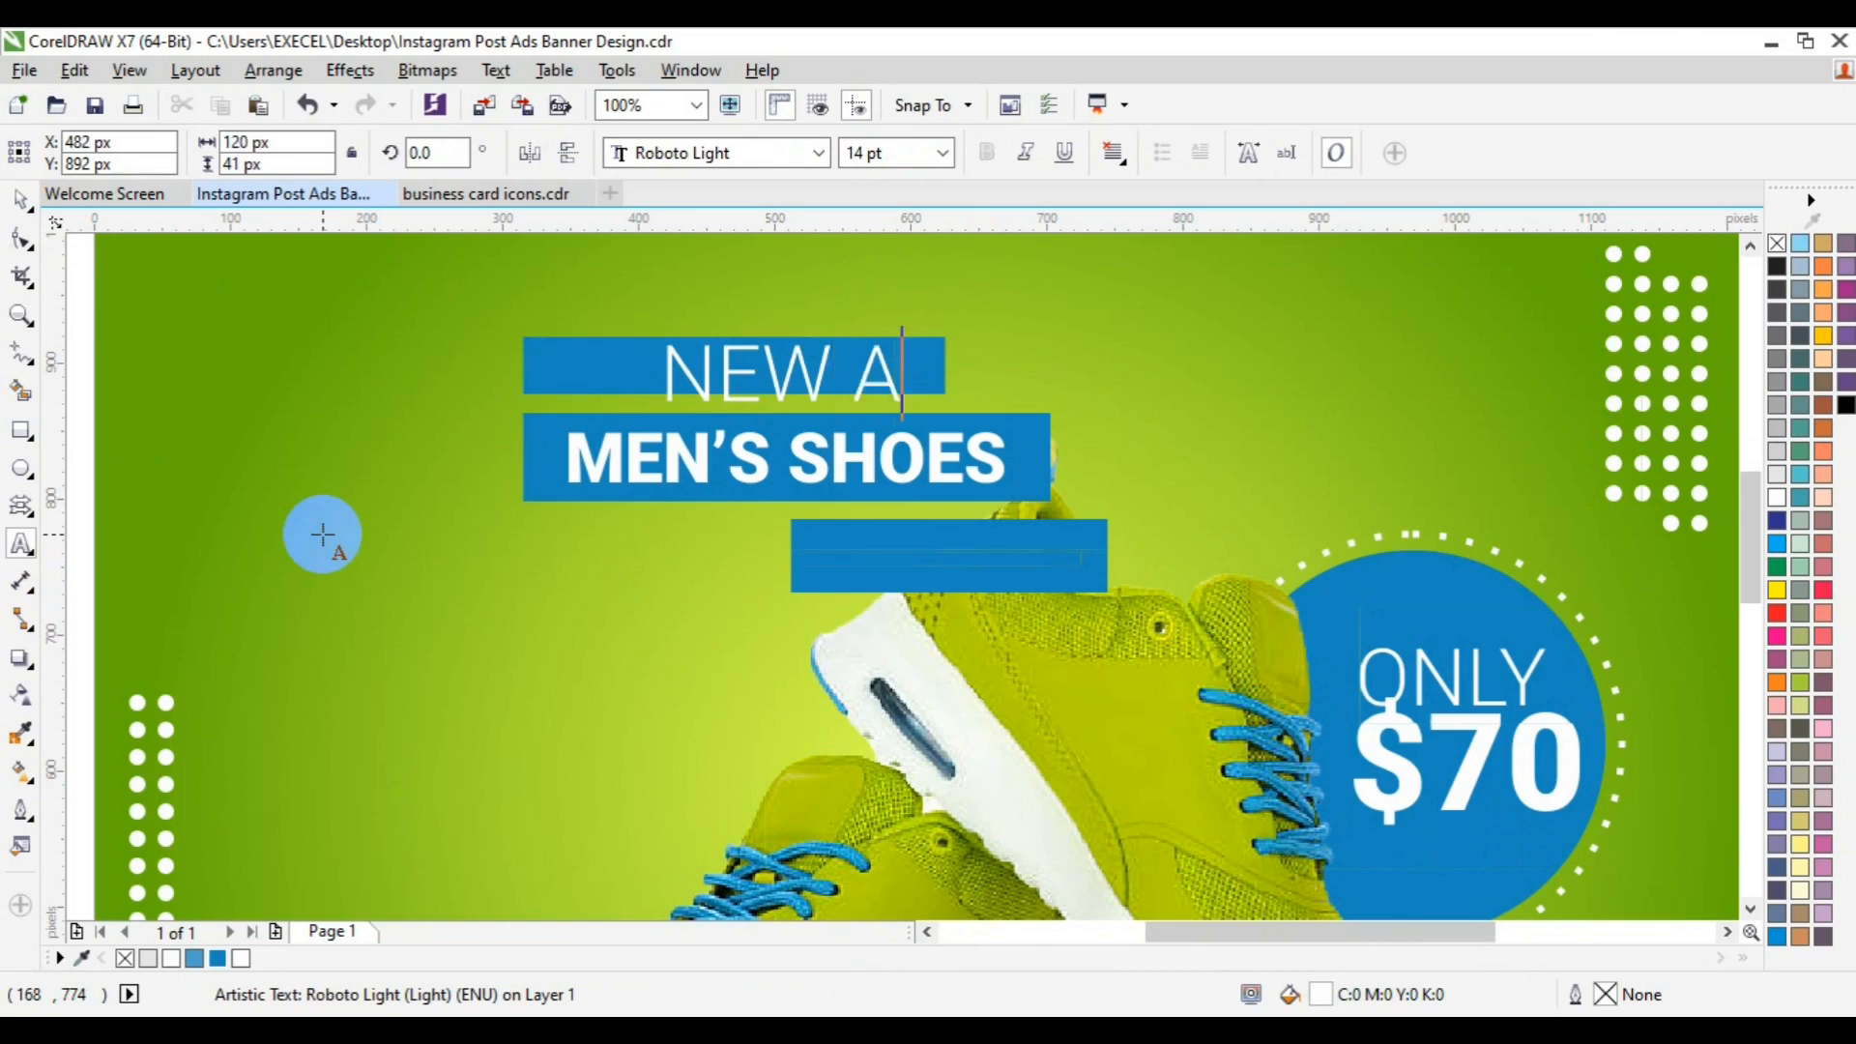
pyautogui.write('RRIVAL')
pyautogui.click(12, 444)
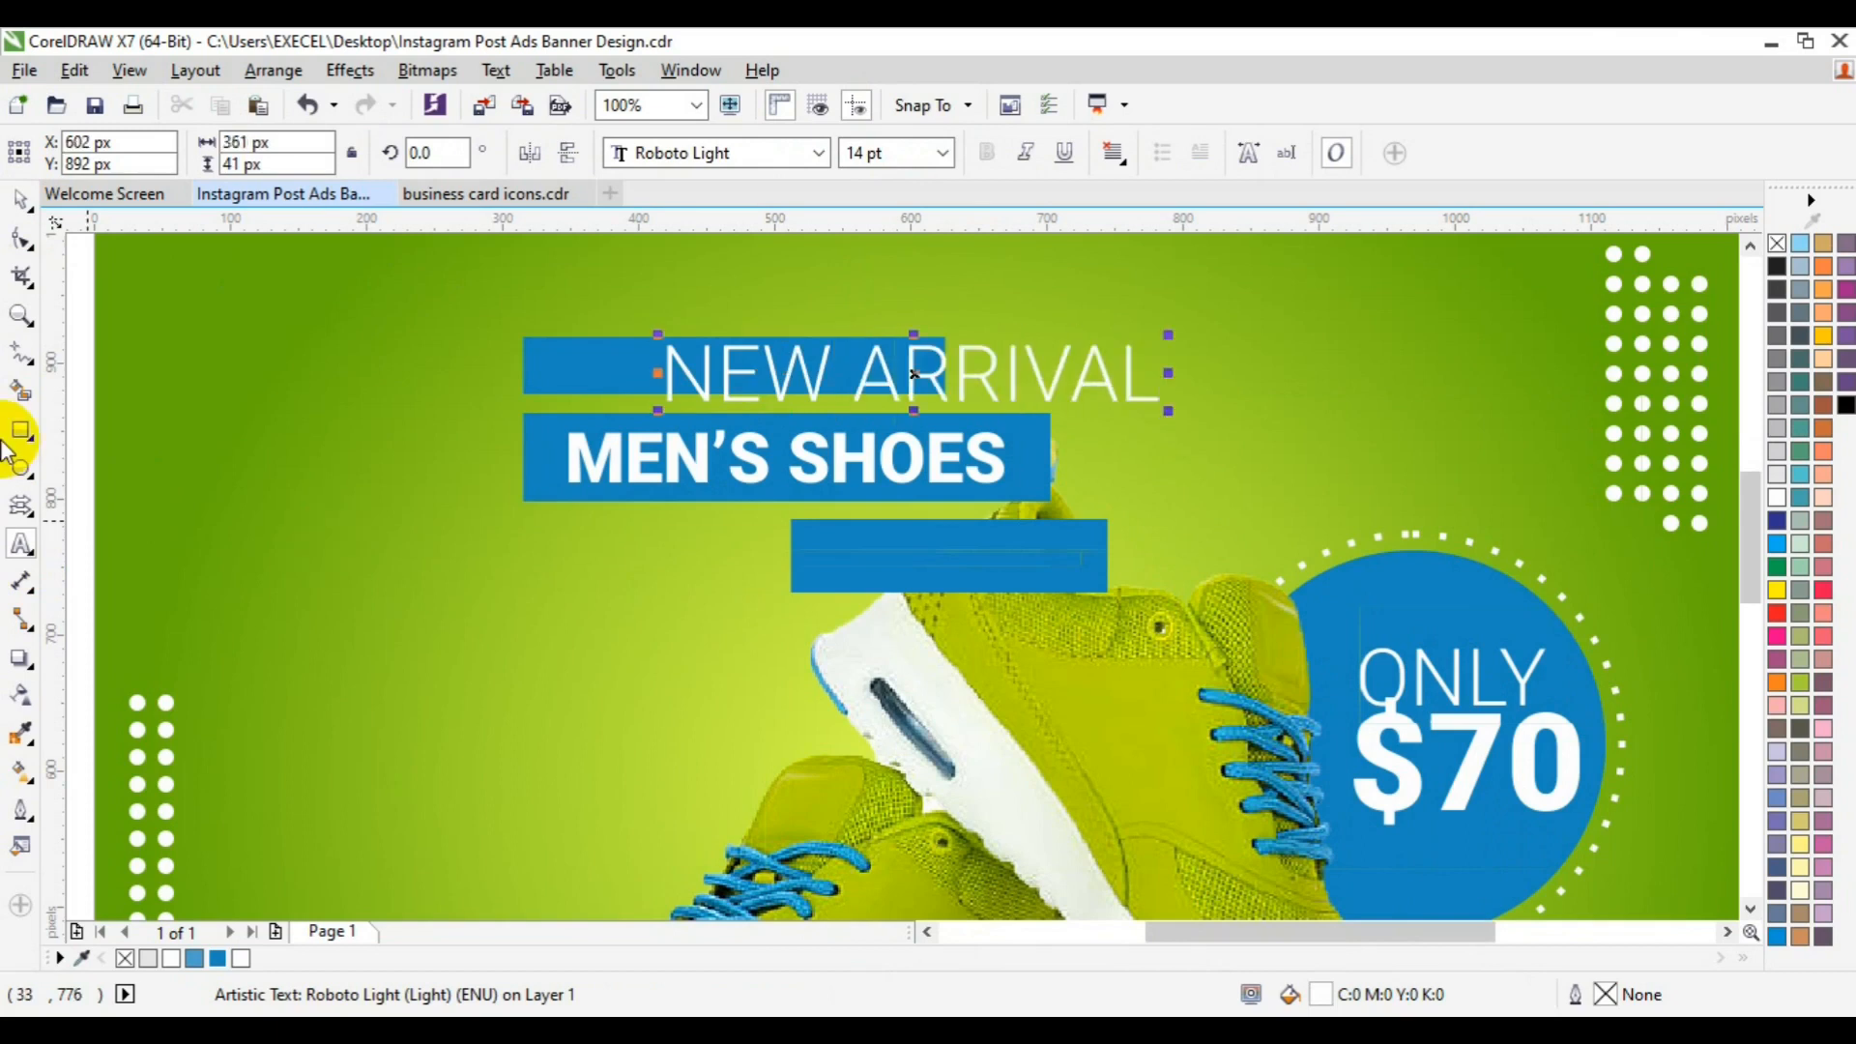
pyautogui.click(944, 152)
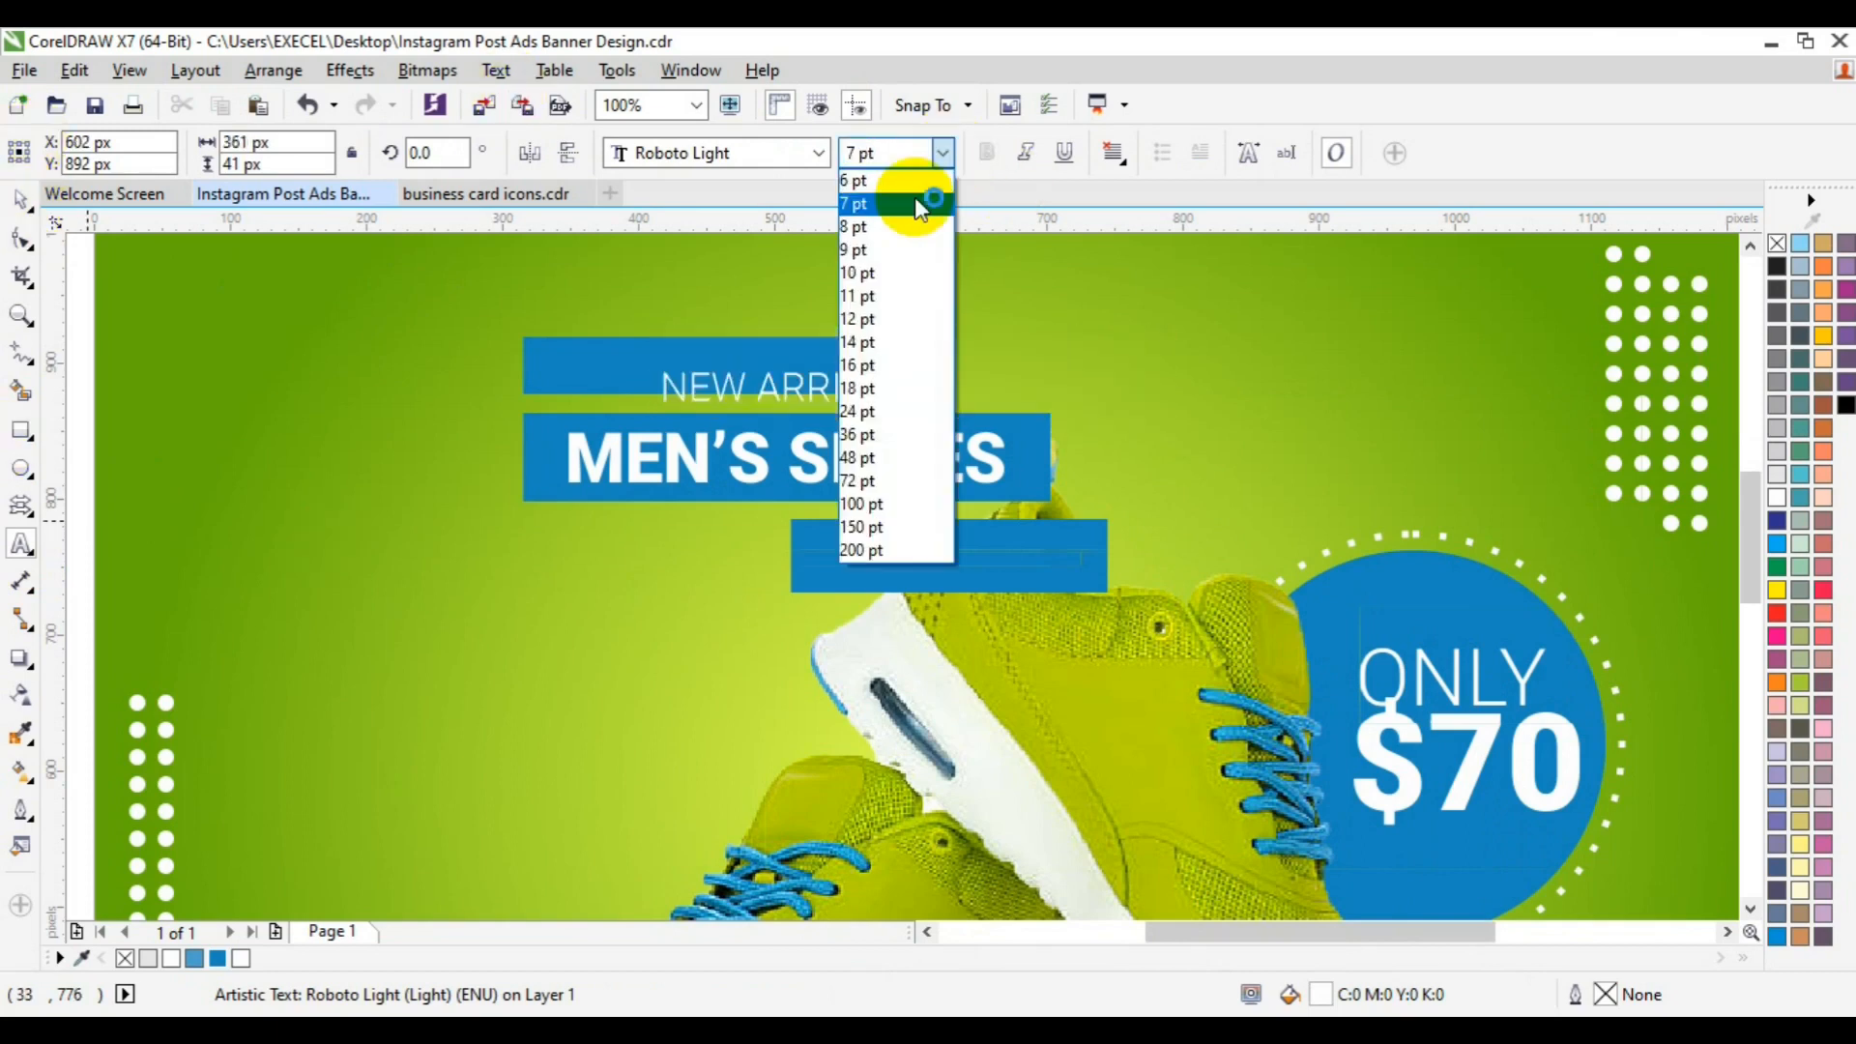
pyautogui.click(917, 205)
# Step: Move the NEW ARRIVAL text onto the top blue bar and centre it there horizontally and vertically
pyautogui.click(21, 200)
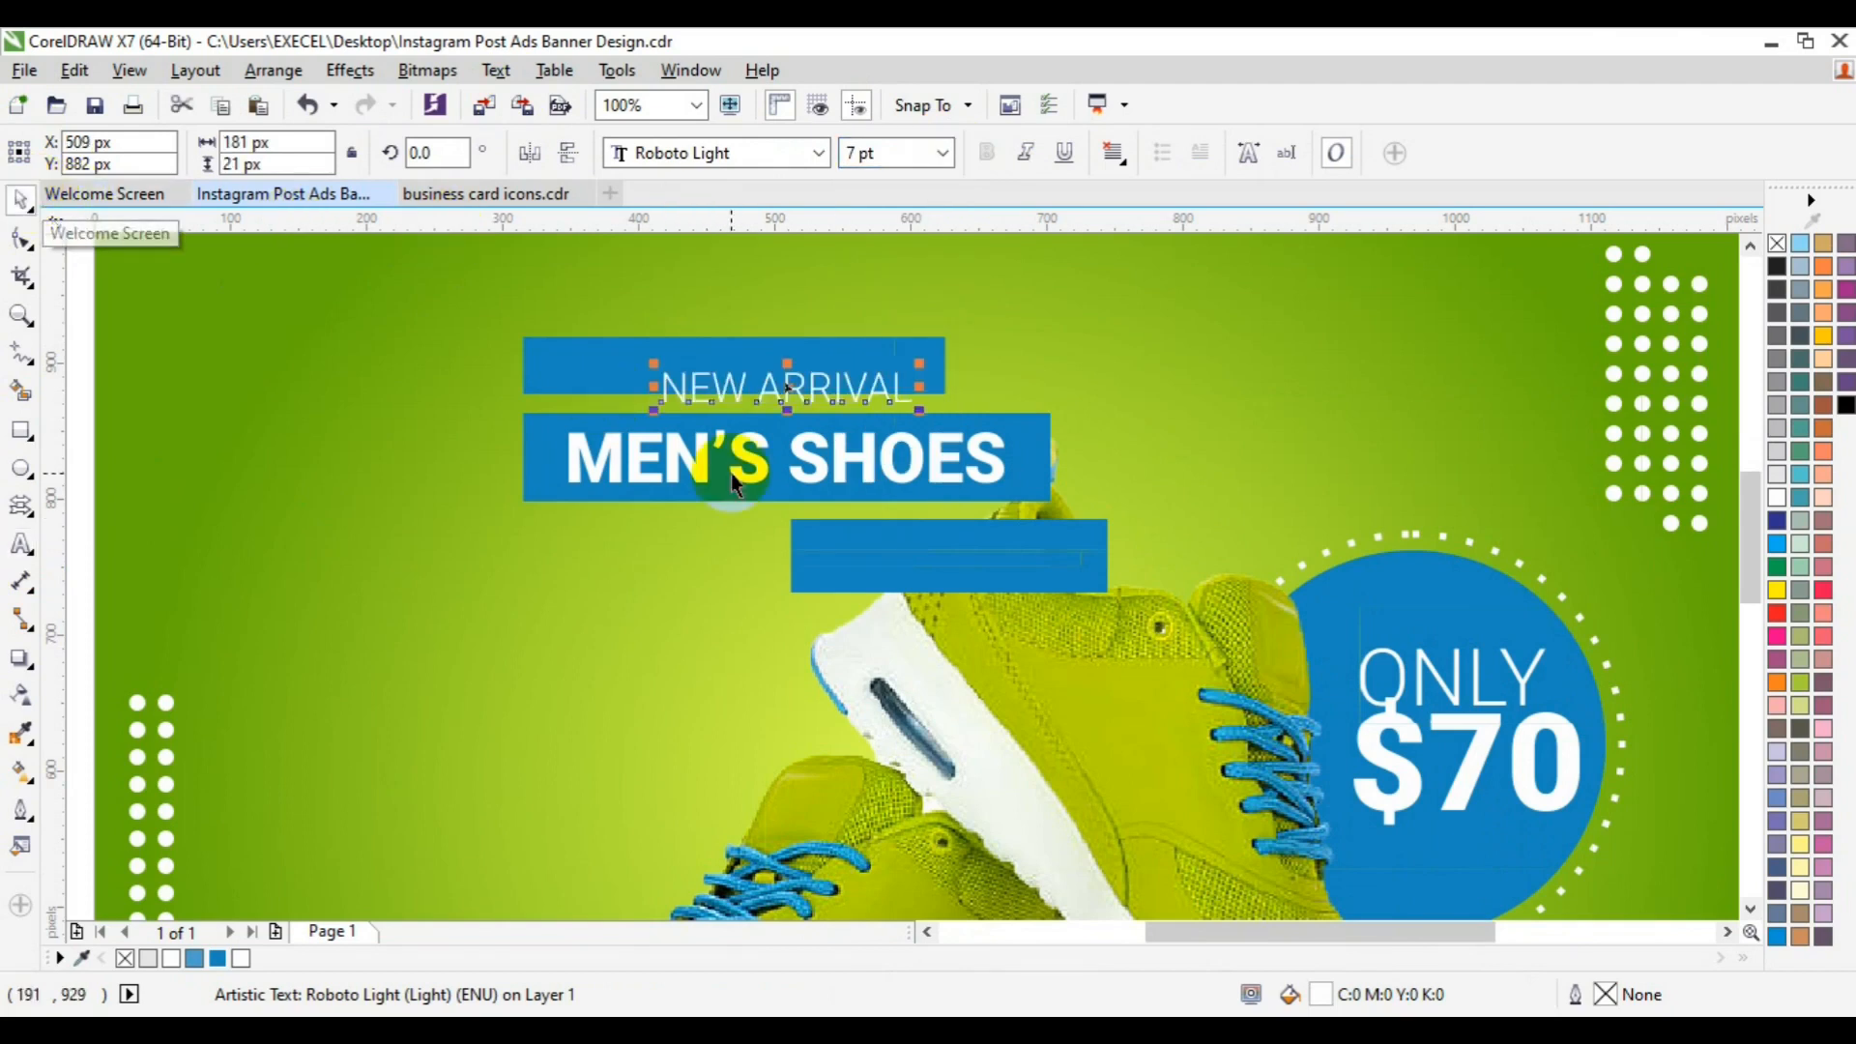
pyautogui.moveTo(785, 391); pyautogui.dragTo(737, 377)
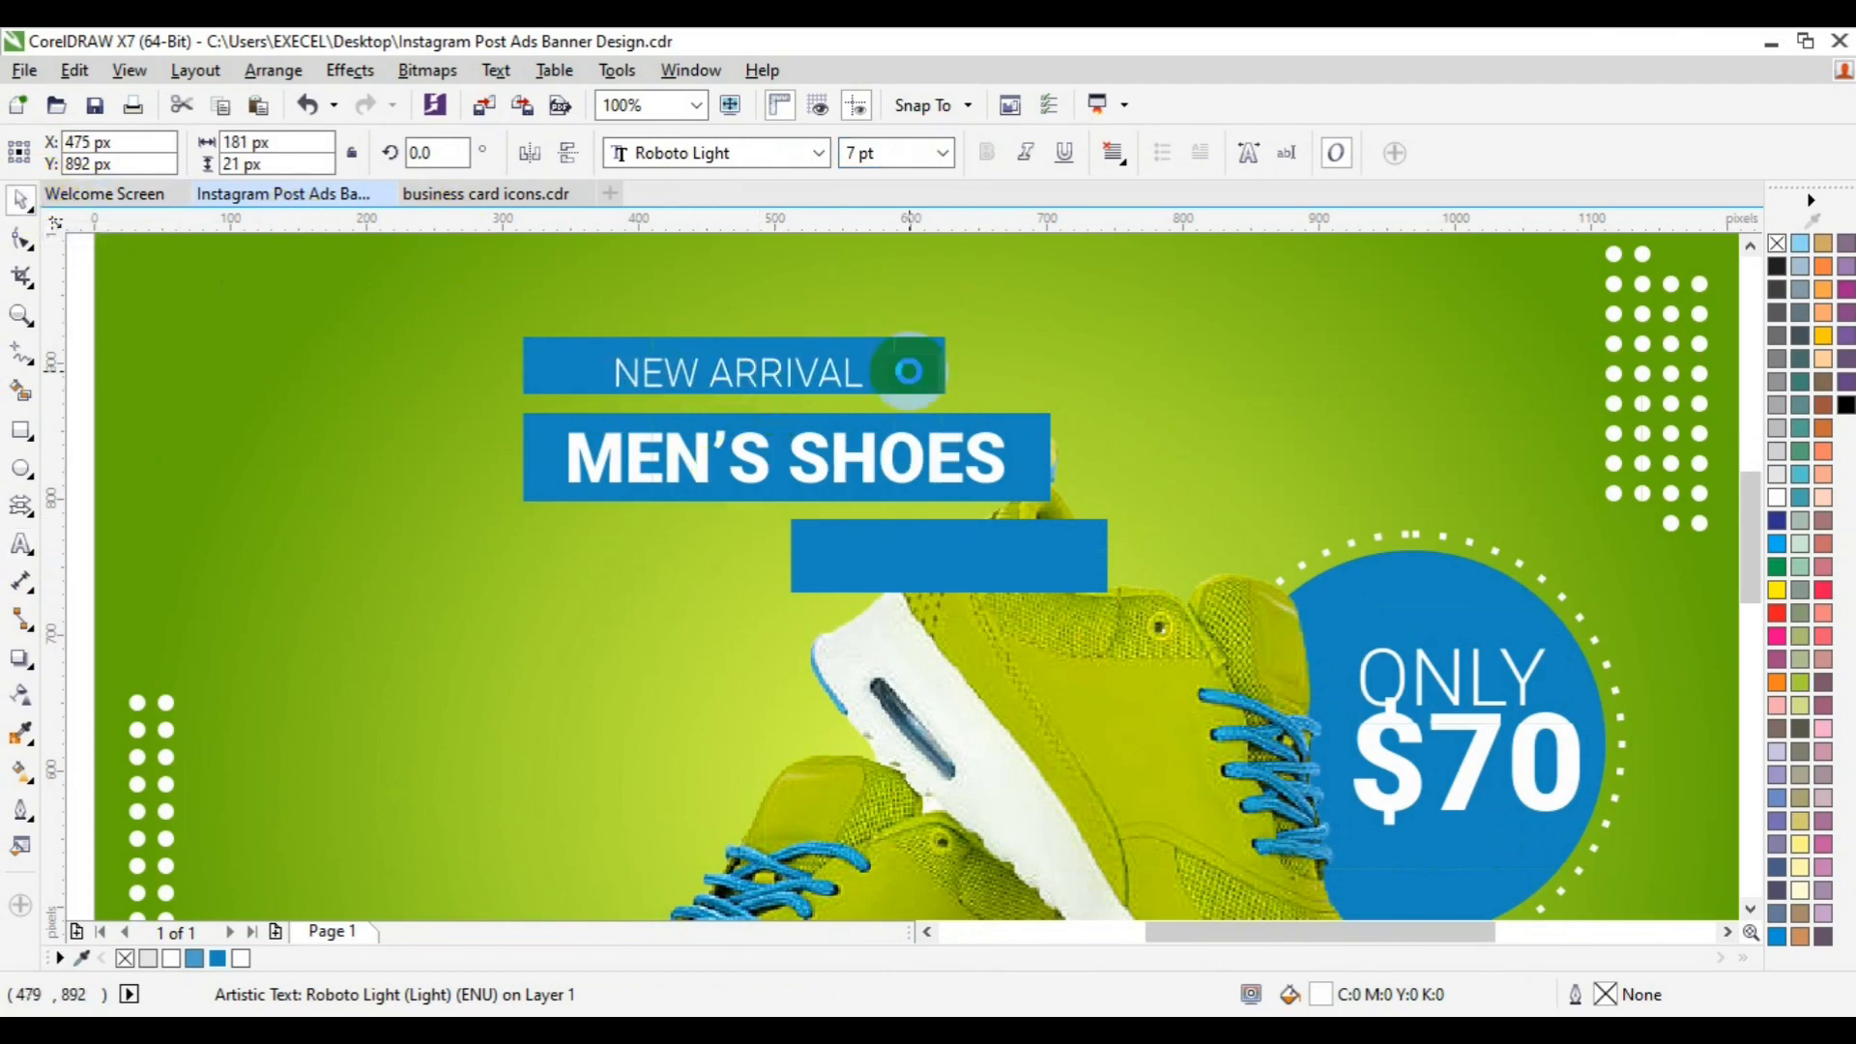
pyautogui.keyDown('shift'); pyautogui.click(909, 372); pyautogui.keyUp('shift')
pyautogui.press('c')
pyautogui.press('e')
pyautogui.click(813, 398)
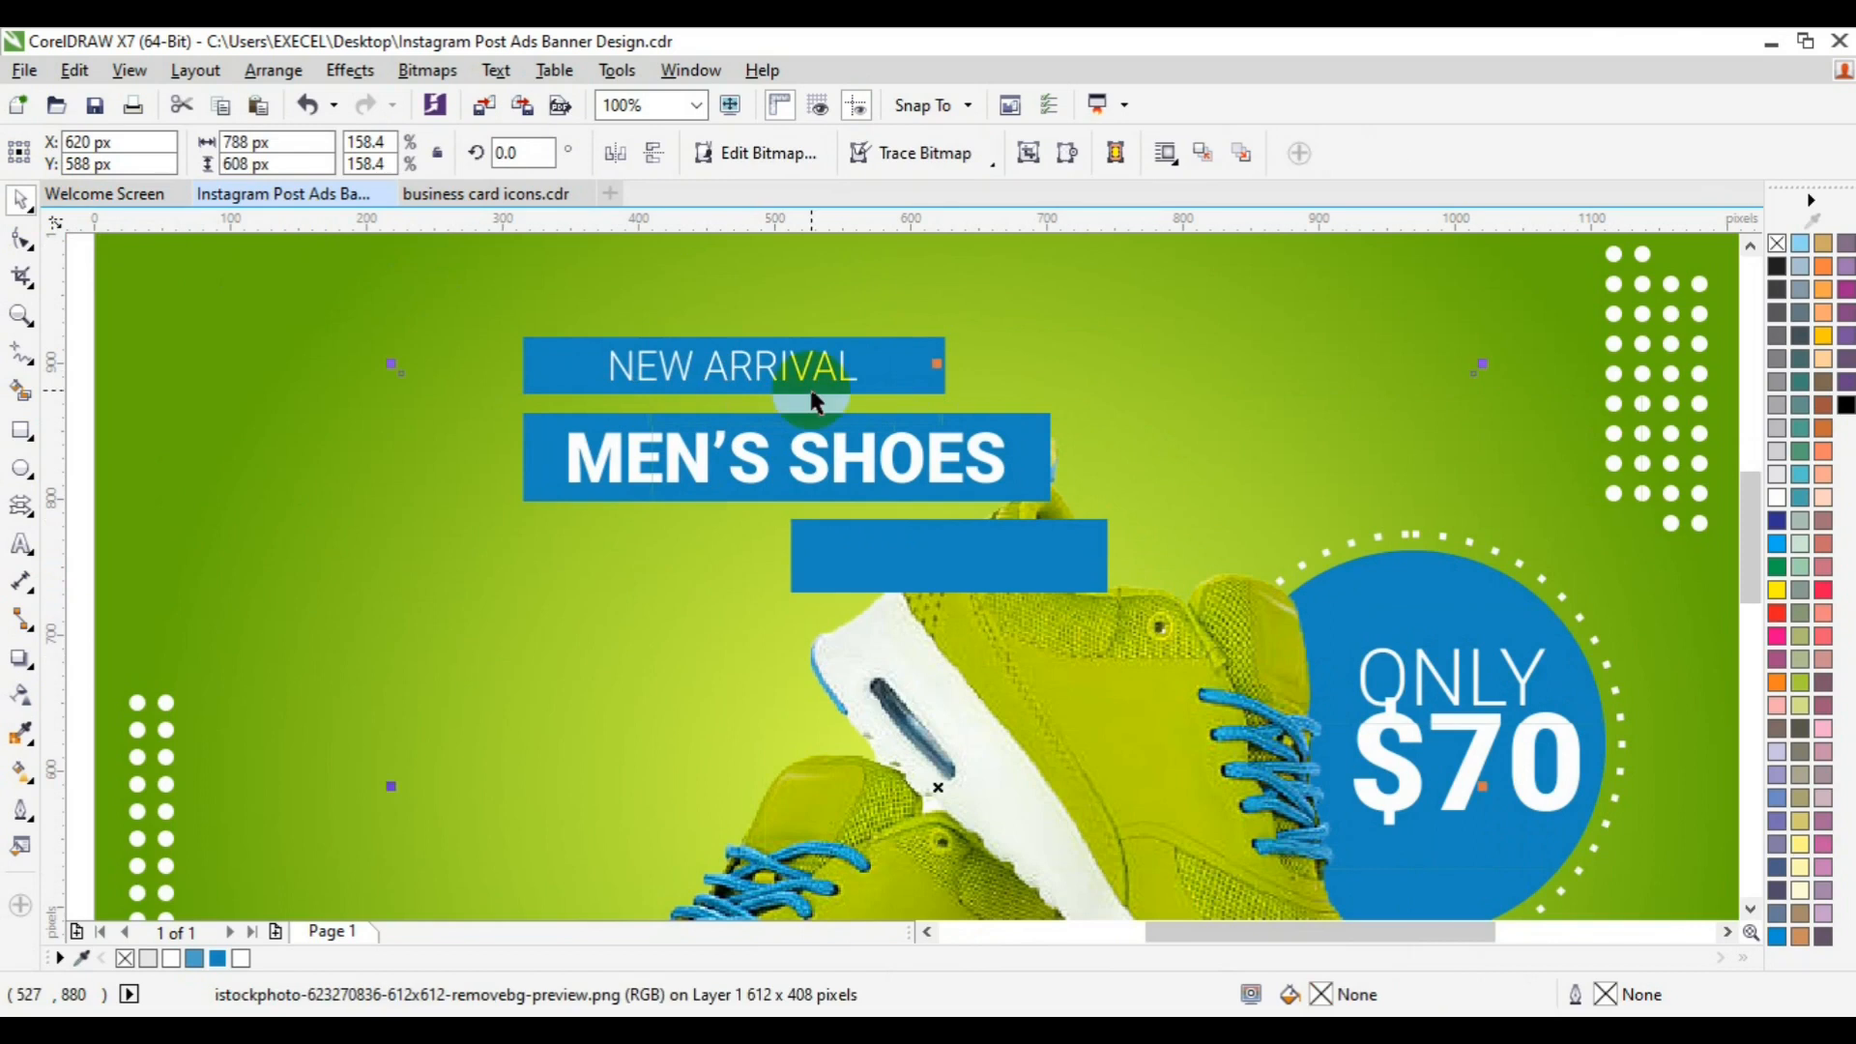
# Step: Copy the NEW ARRIVAL text onto the bottom blue bar and change the copy to SPECIAL OFFER
pyautogui.click(763, 370)
pyautogui.moveTo(760, 364); pyautogui.dragTo(966, 569)
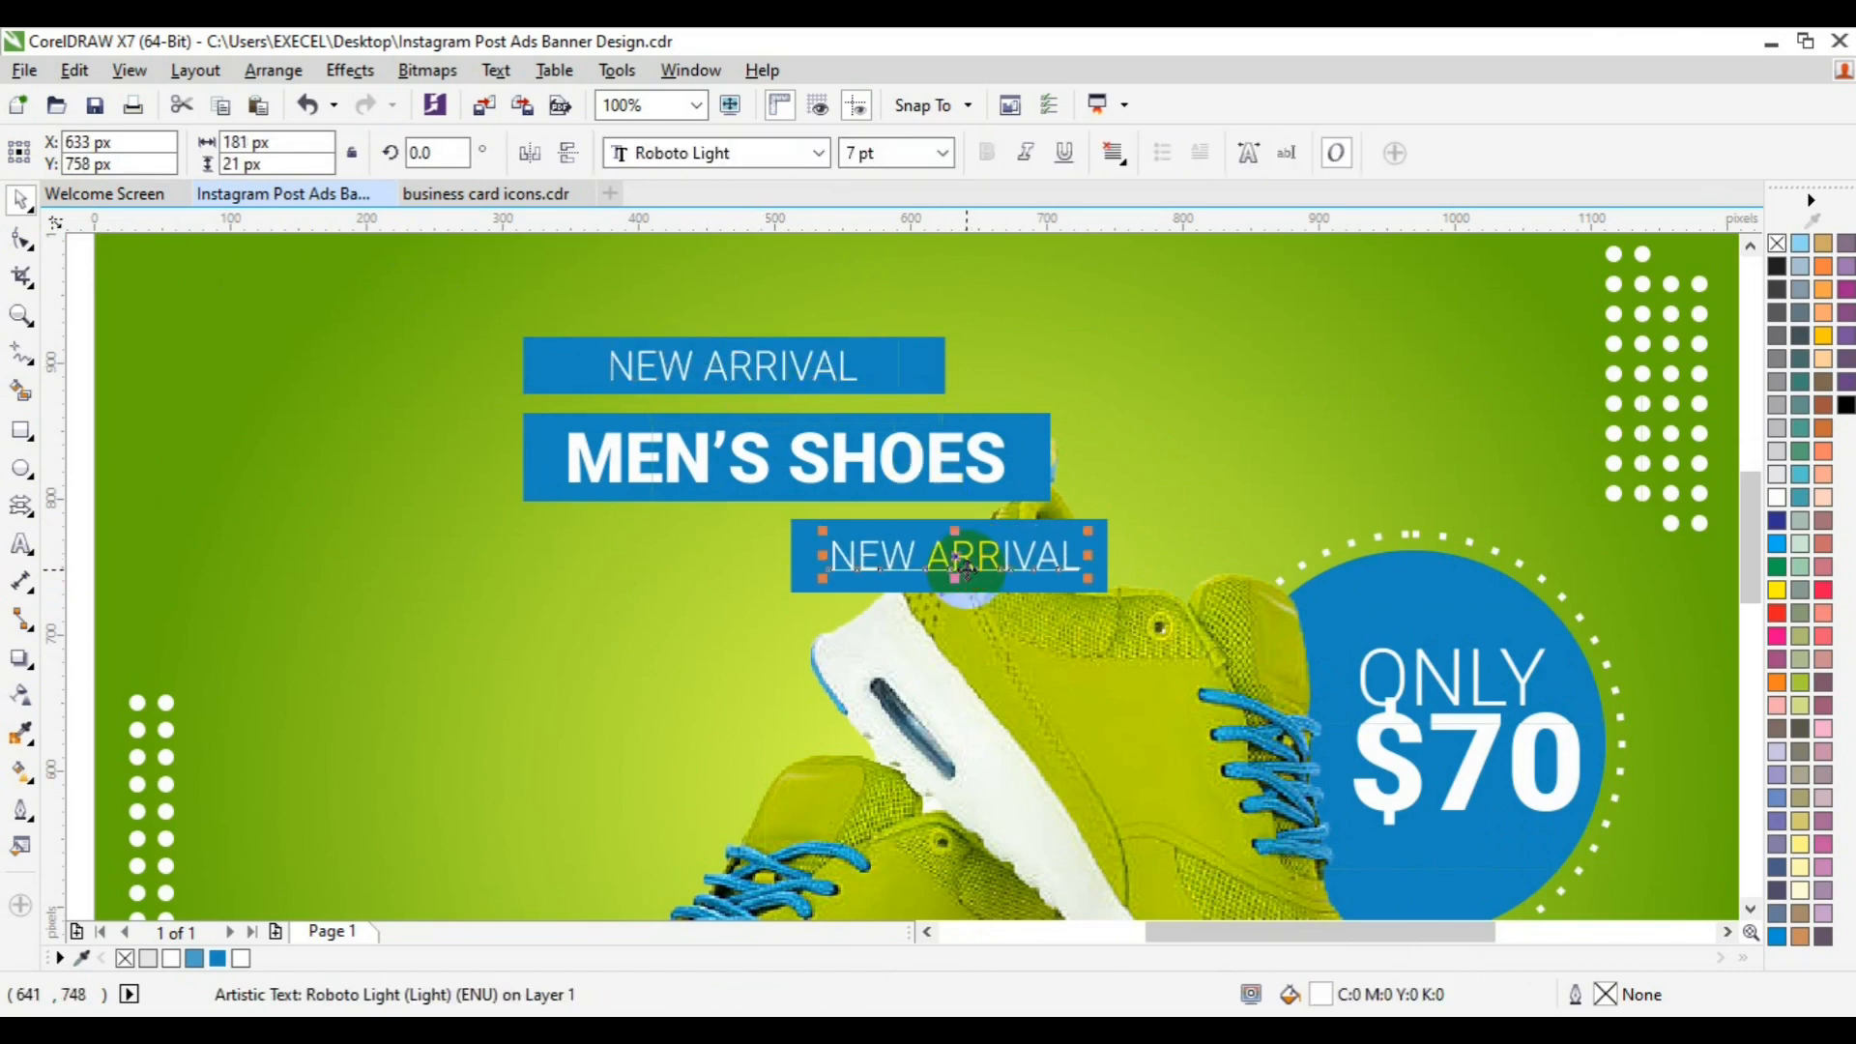
pyautogui.click(21, 542)
pyautogui.hotkey('ctrl', 'a')
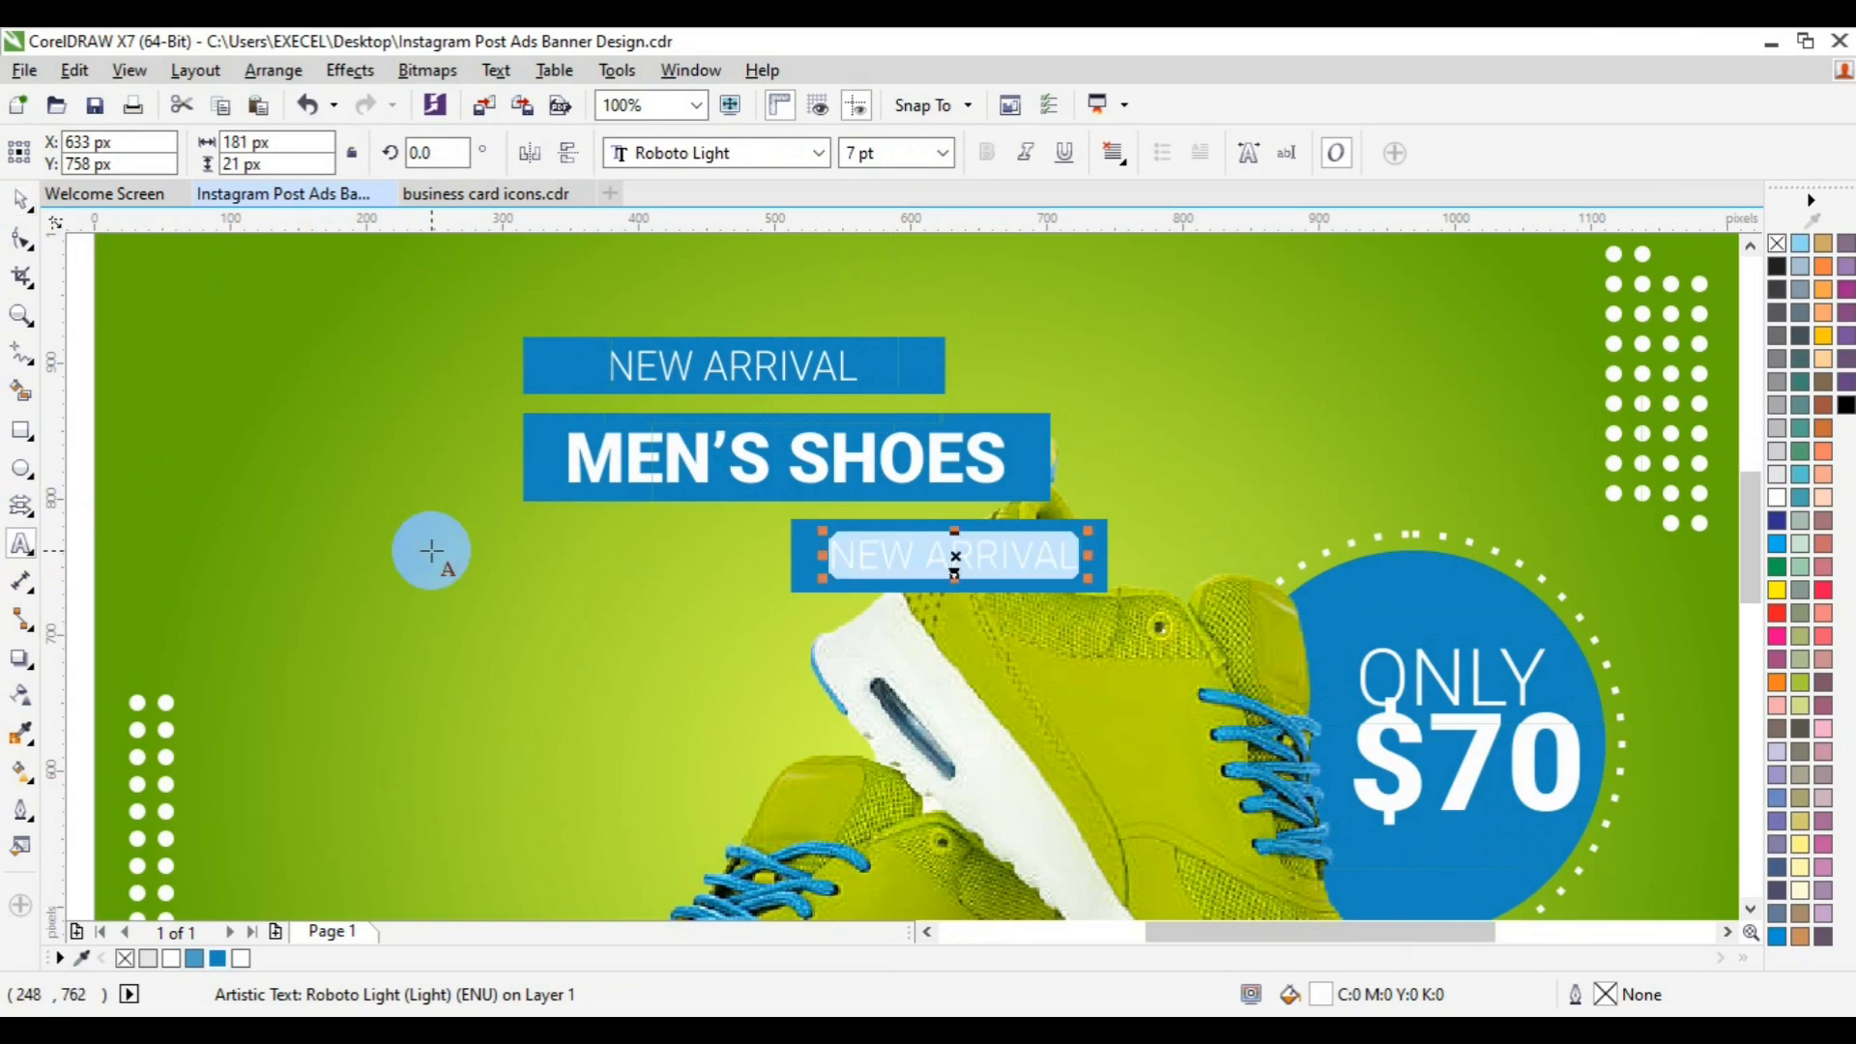
pyautogui.write('SPECIAL OFFER')
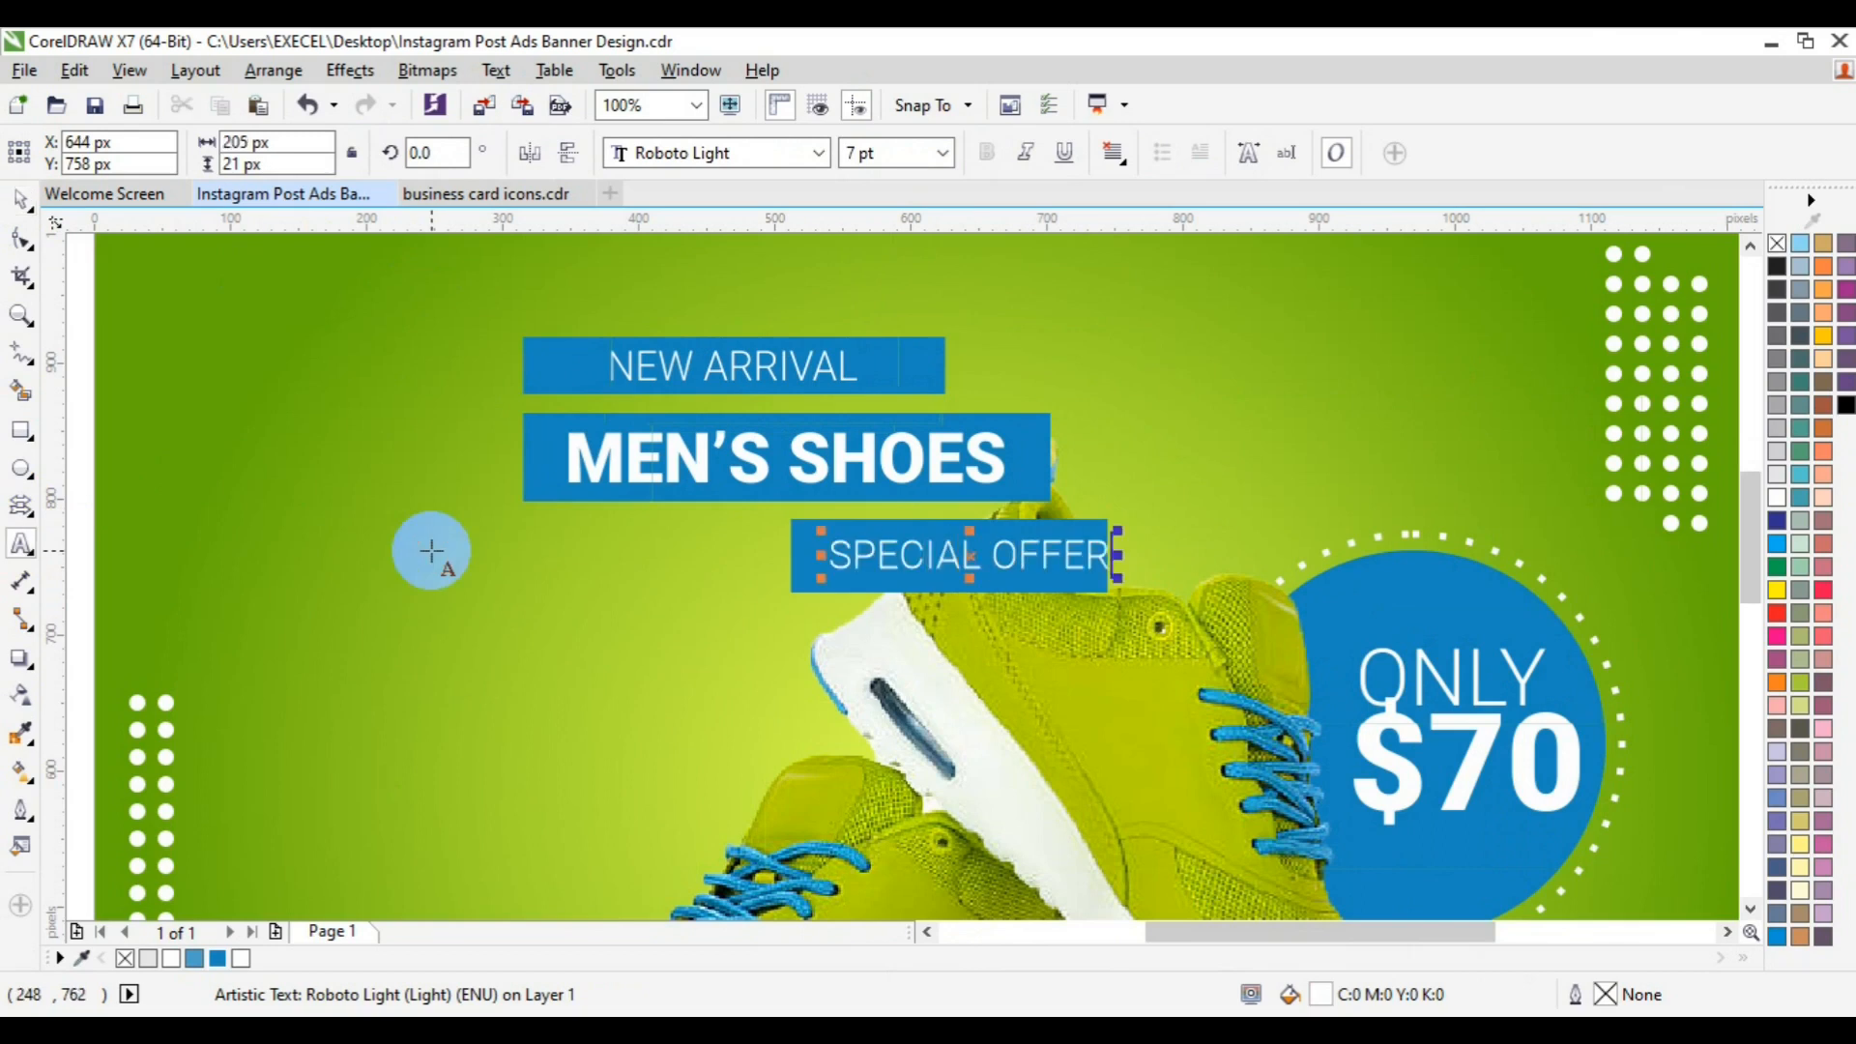
# Step: Centre the SPECIAL OFFER text within the bottom blue bar
pyautogui.click(21, 203)
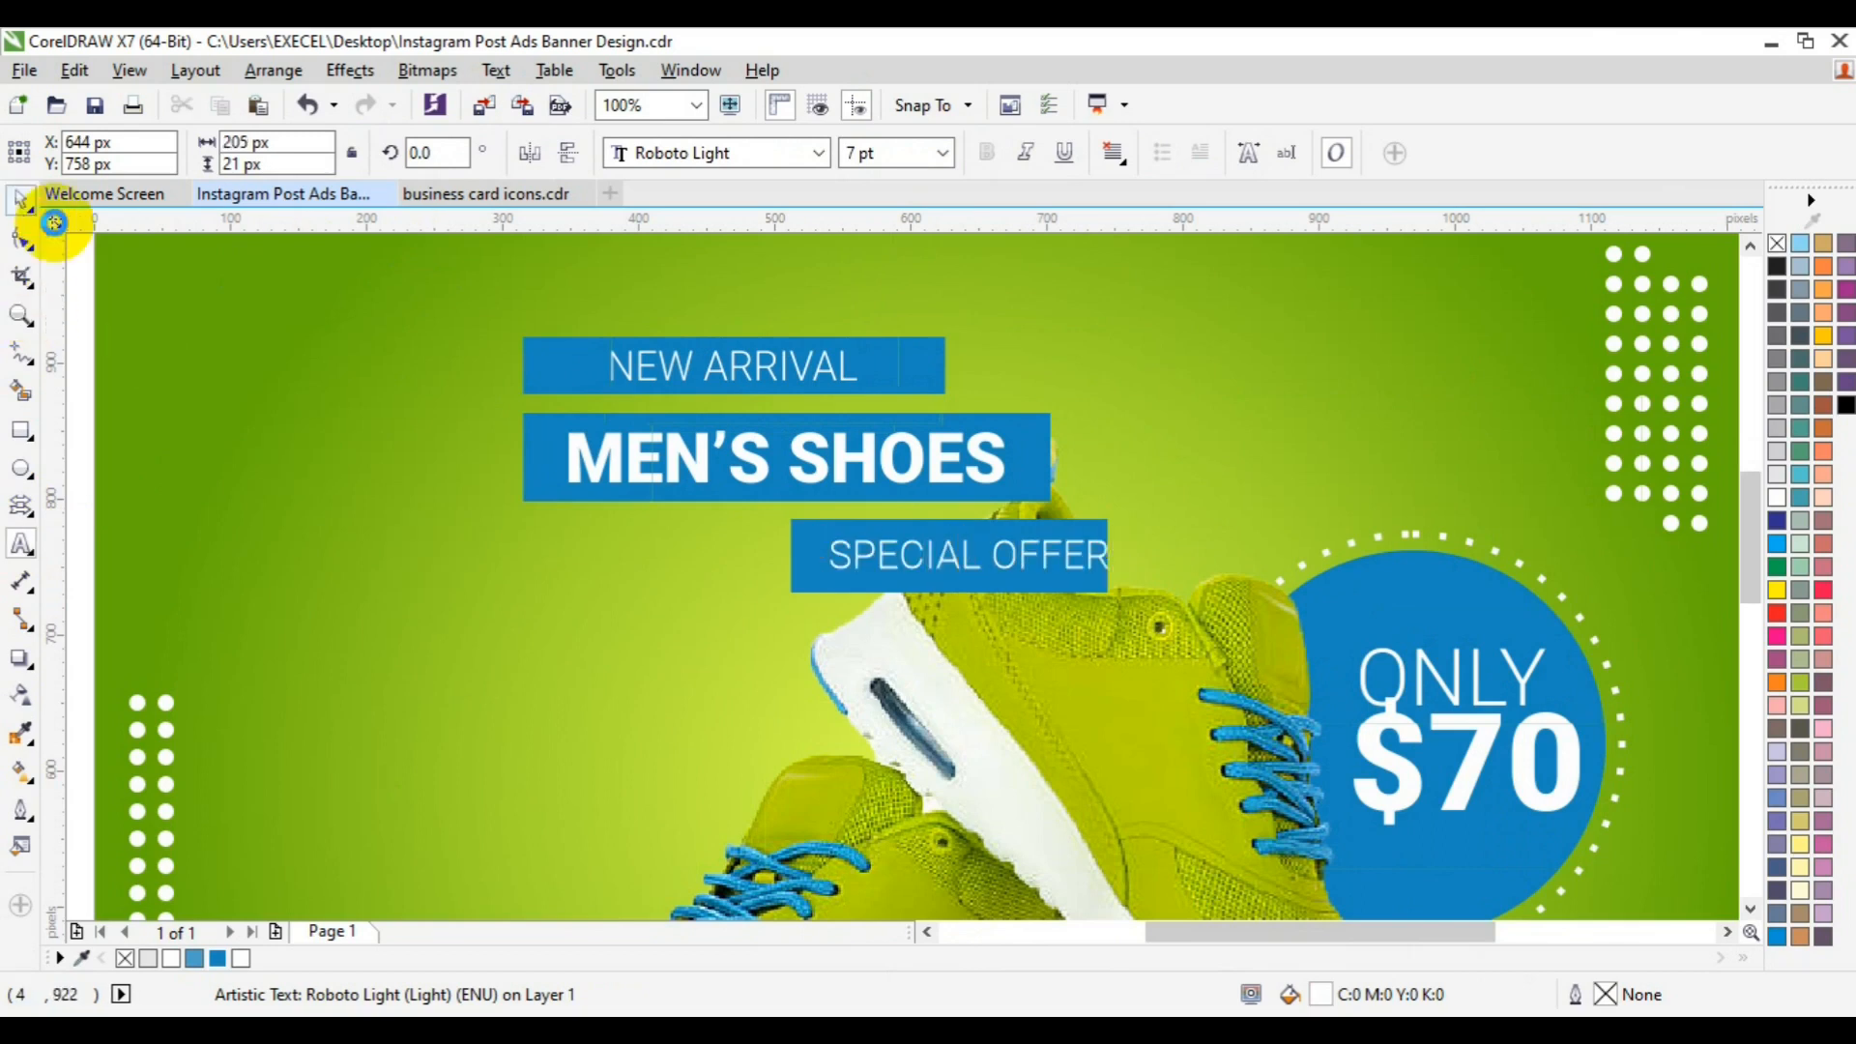
pyautogui.keyDown('shift'); pyautogui.click(805, 586); pyautogui.keyUp('shift')
pyautogui.press('c')
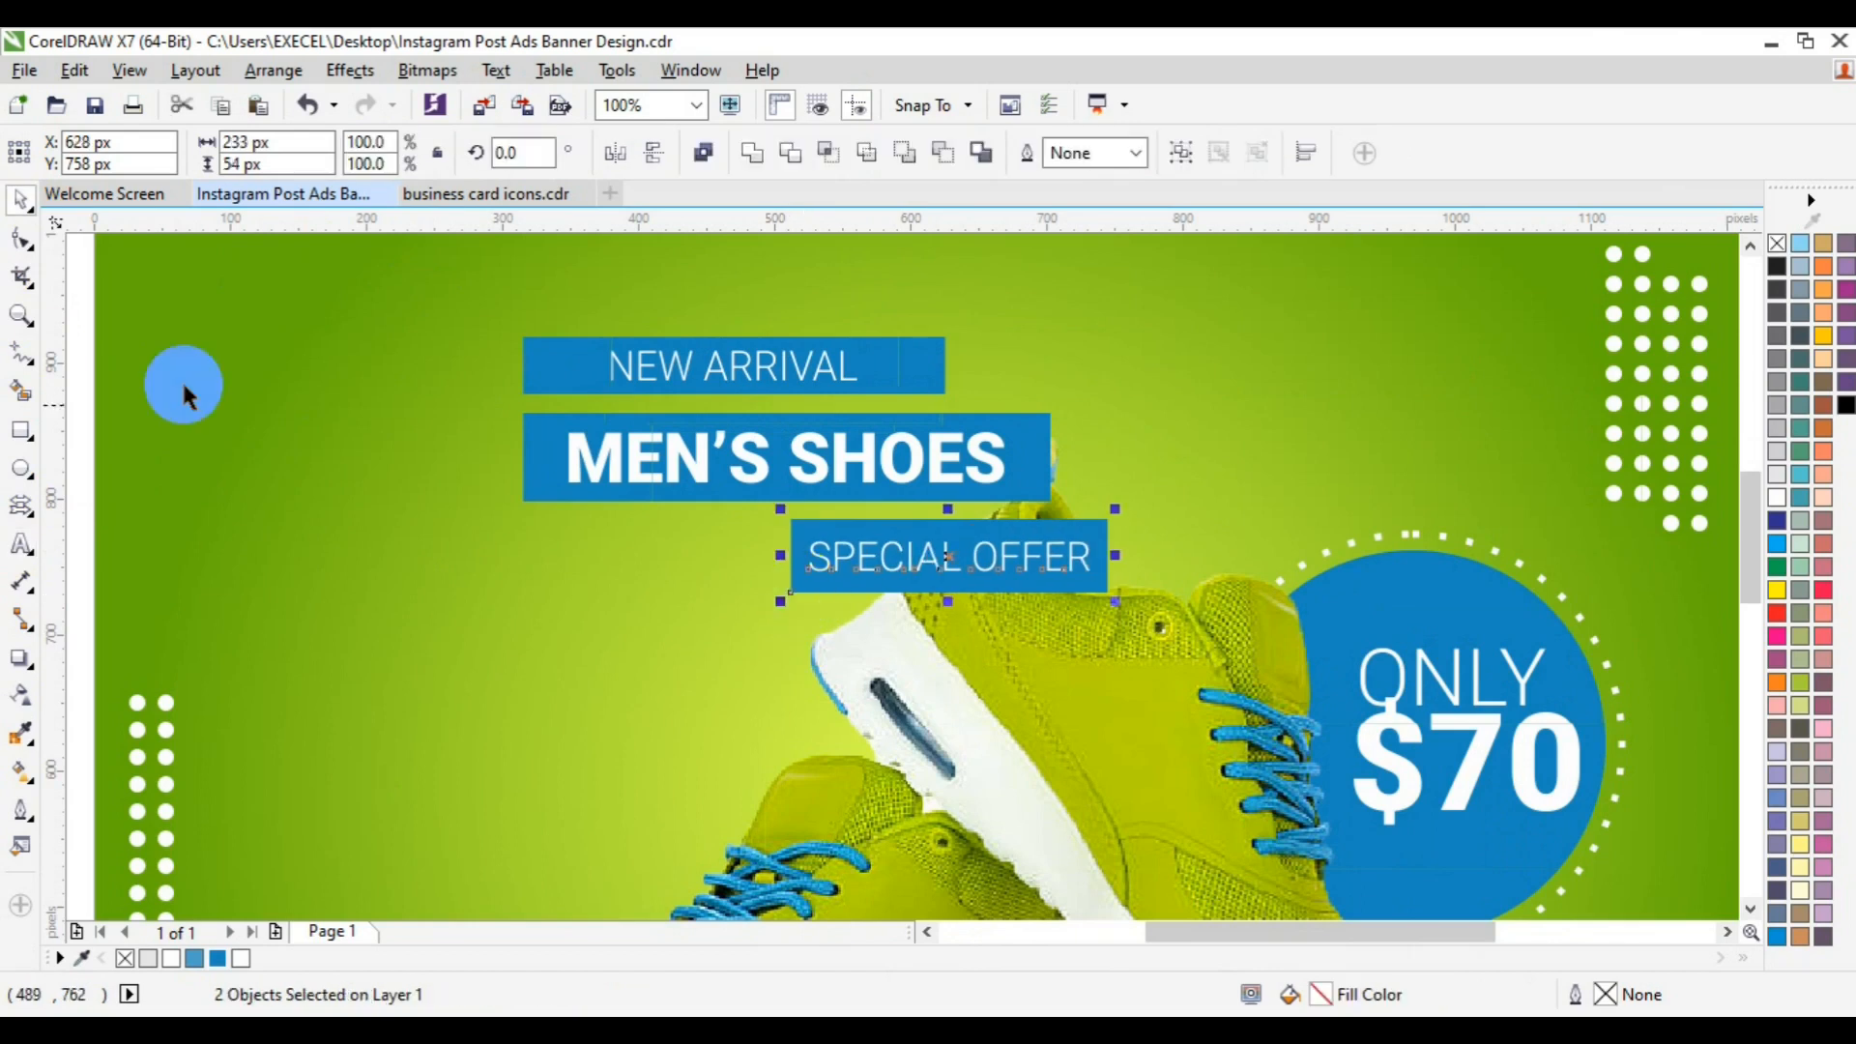
# Step: Group the three blue headline bars together with their texts
pyautogui.click(21, 315)
pyautogui.click(186, 152)
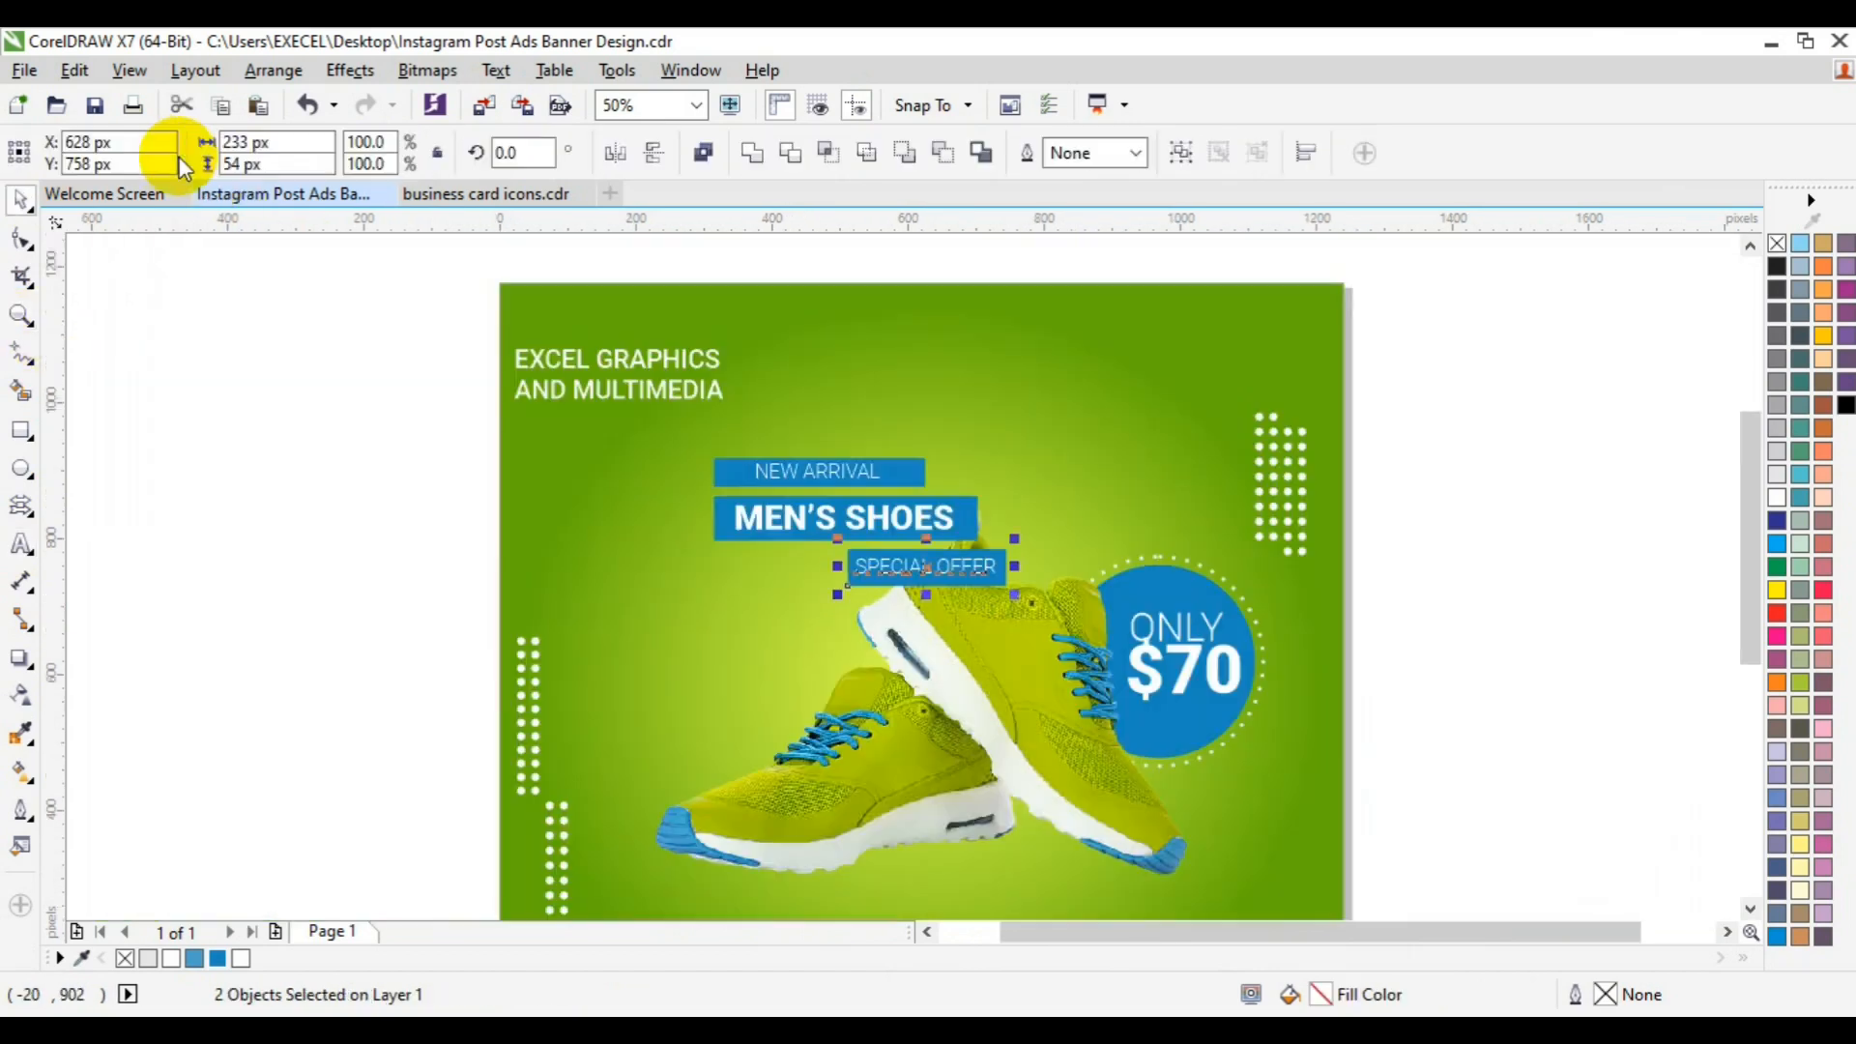
pyautogui.moveTo(416, 425); pyautogui.dragTo(1034, 595)
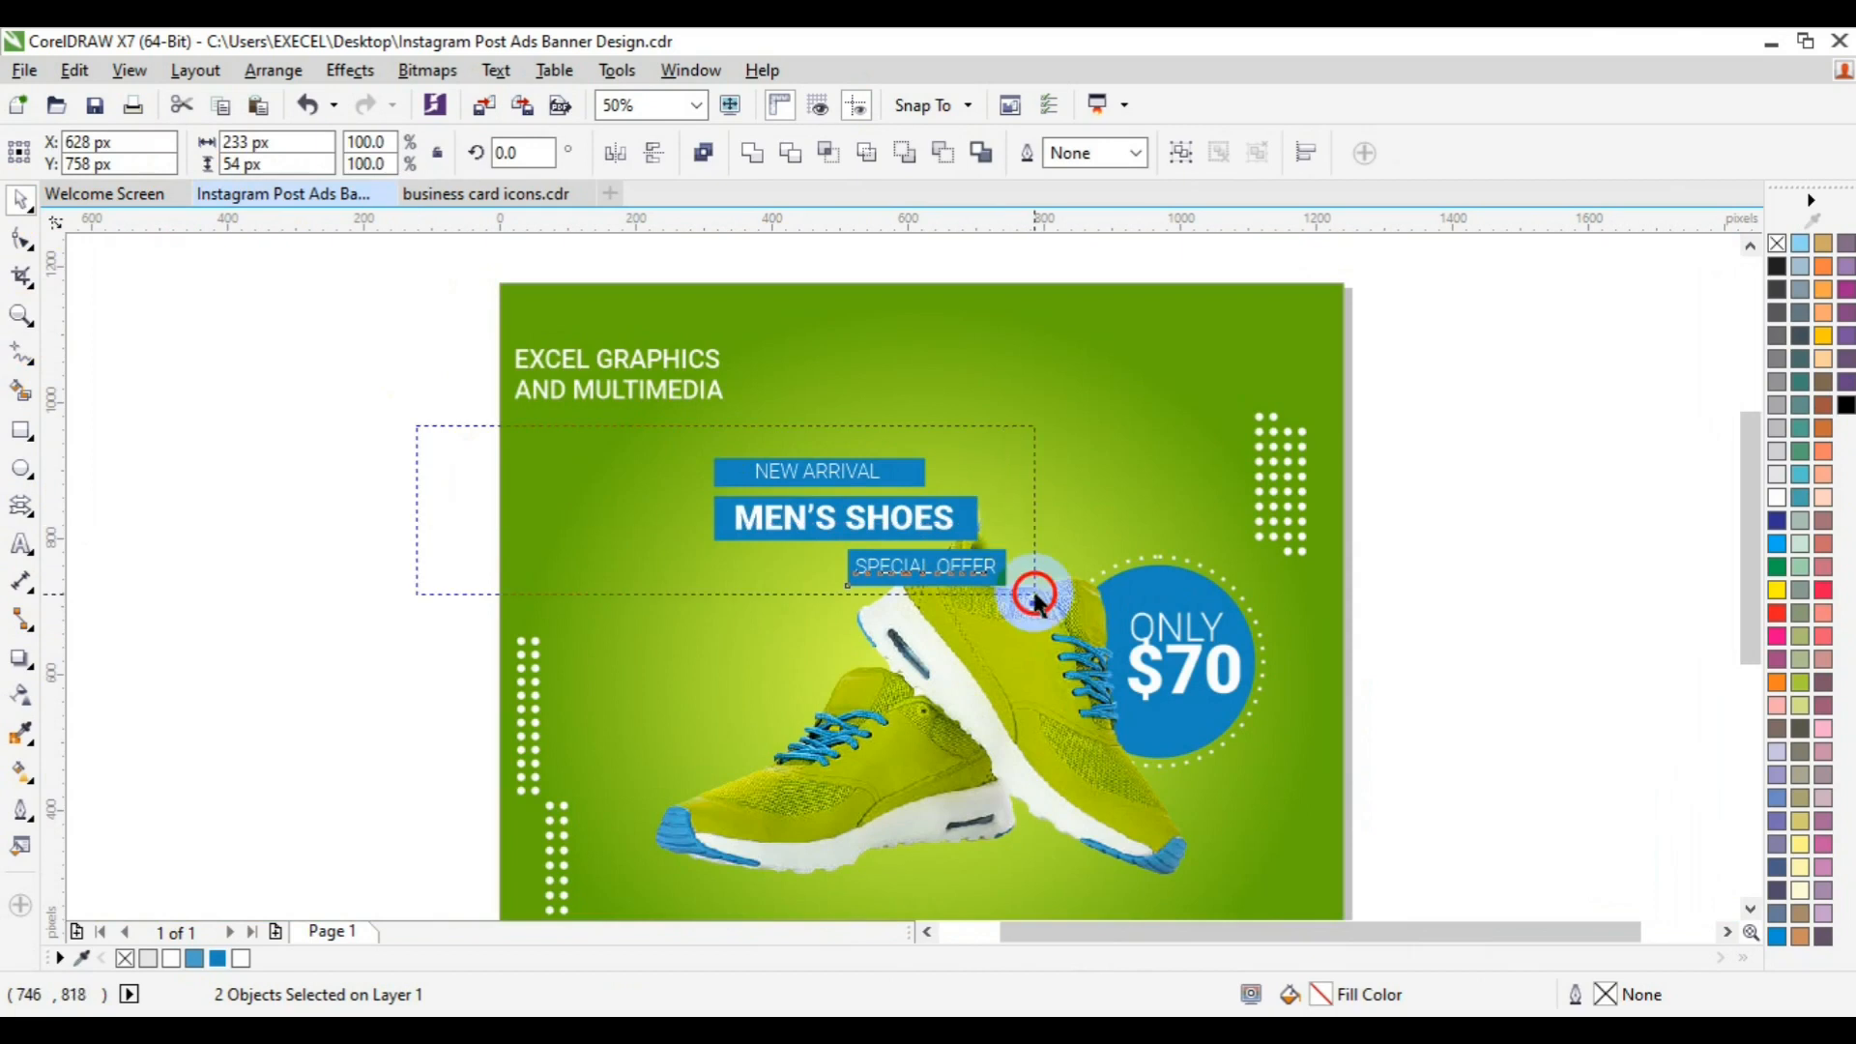
pyautogui.hotkey('ctrl', 'g')
# Step: Bring the shoe image to the front of the page so it overlaps the headline bars
pyautogui.click(936, 619)
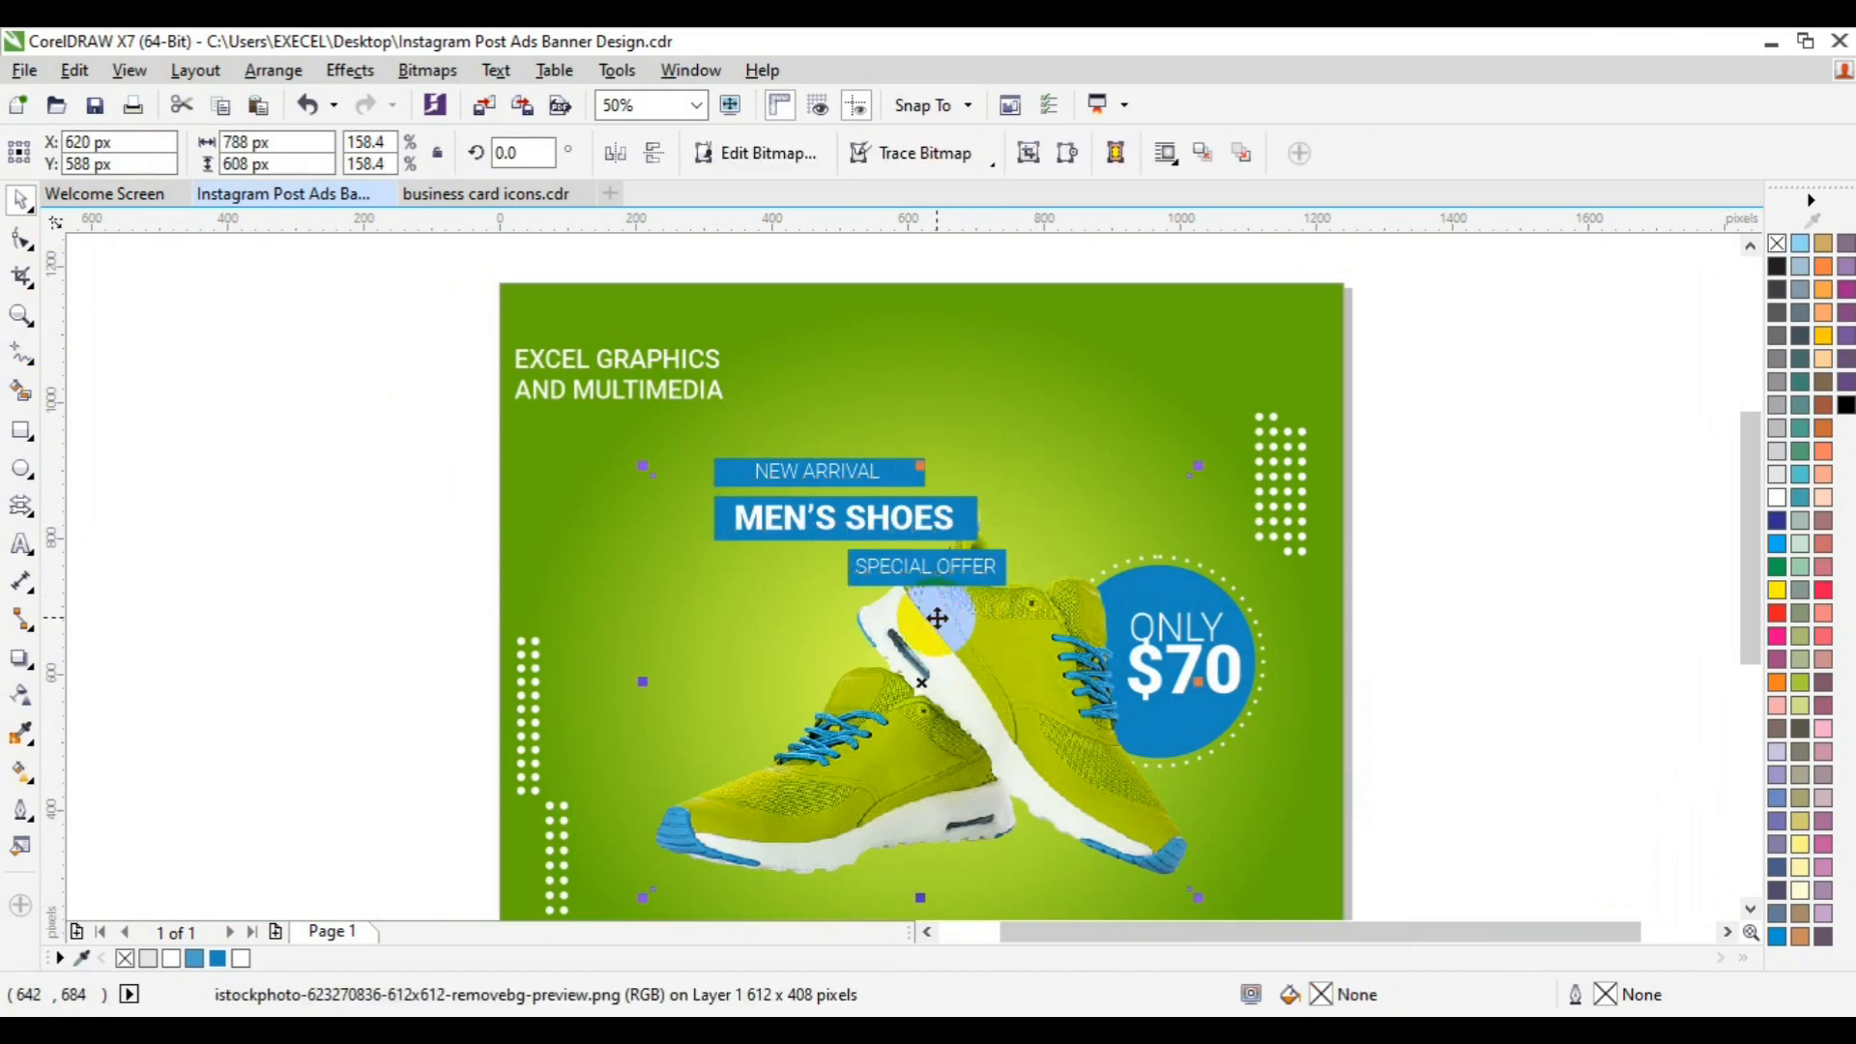
pyautogui.rightClick(938, 613)
pyautogui.moveTo(1111, 741)
pyautogui.click(1308, 742)
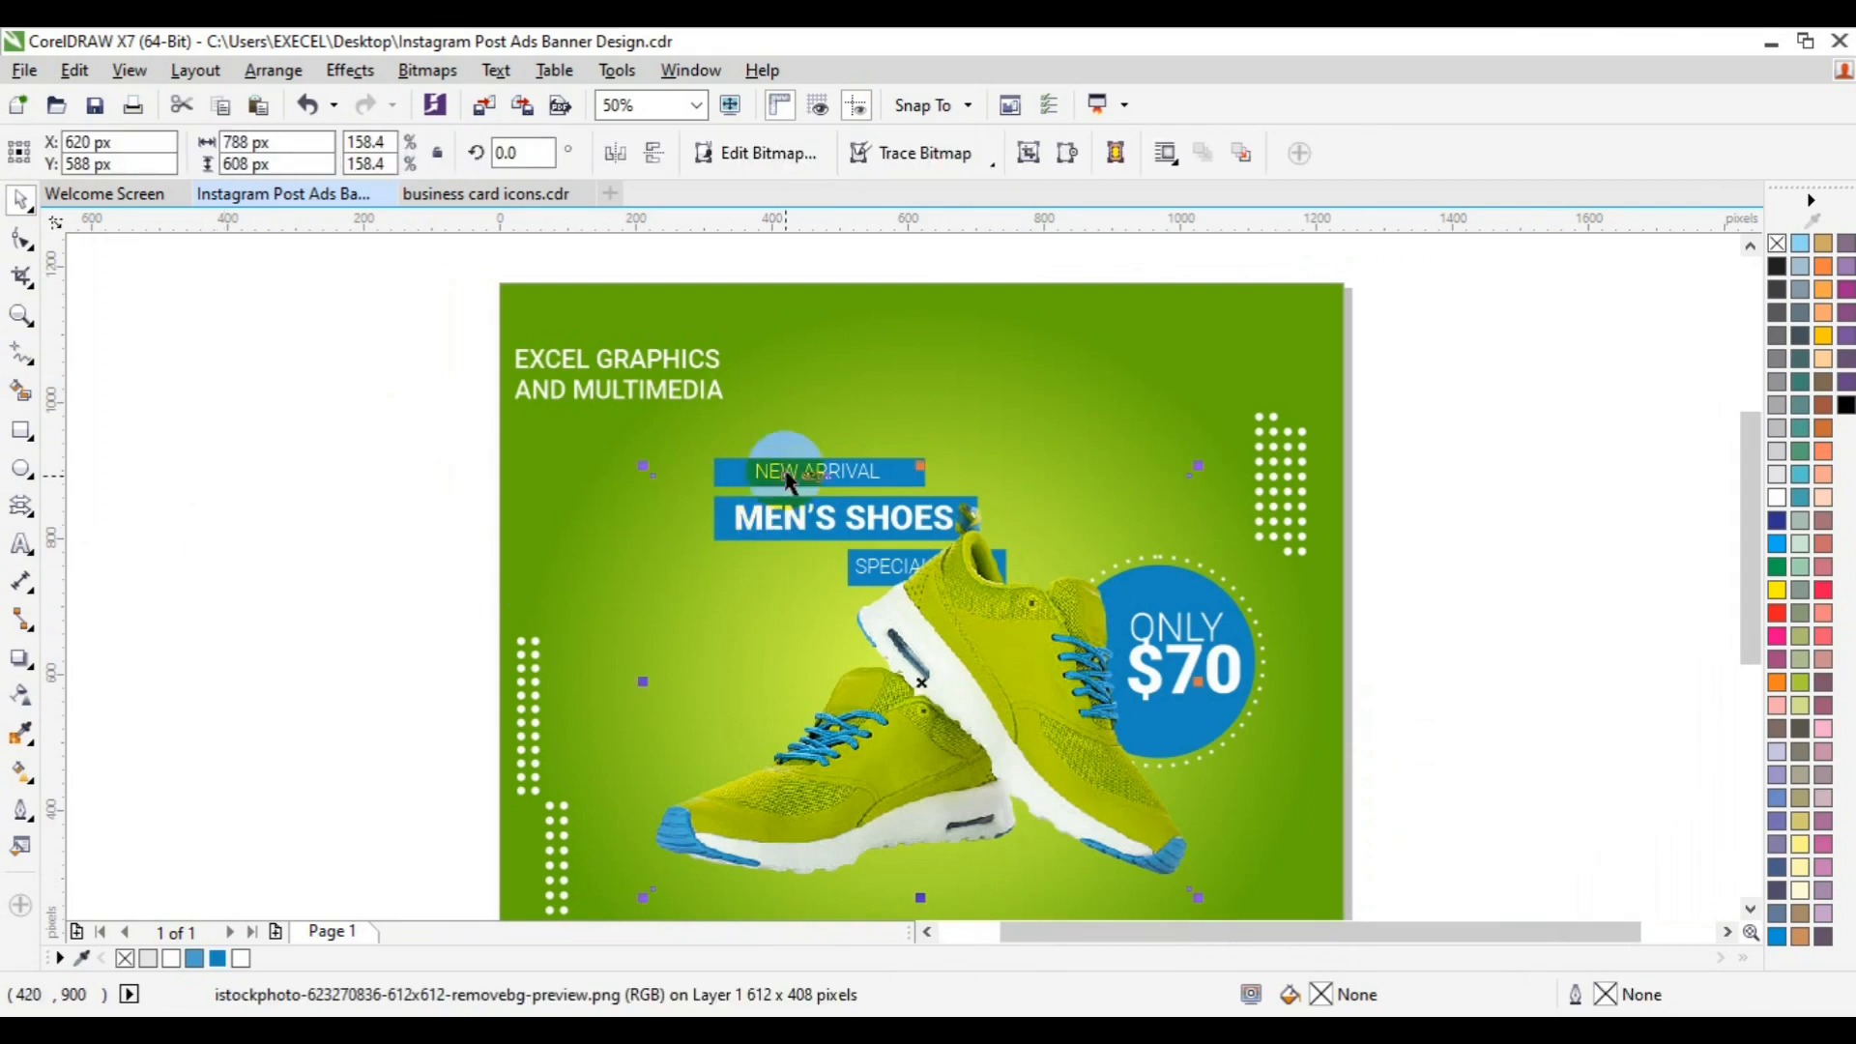
# Step: Move the headline group up and to the left, just above the shoes
pyautogui.click(844, 463)
pyautogui.moveTo(844, 463); pyautogui.dragTo(792, 432)
pyautogui.moveTo(644, 493); pyautogui.dragTo(700, 498)
pyautogui.hotkey('ctrl', 'z')
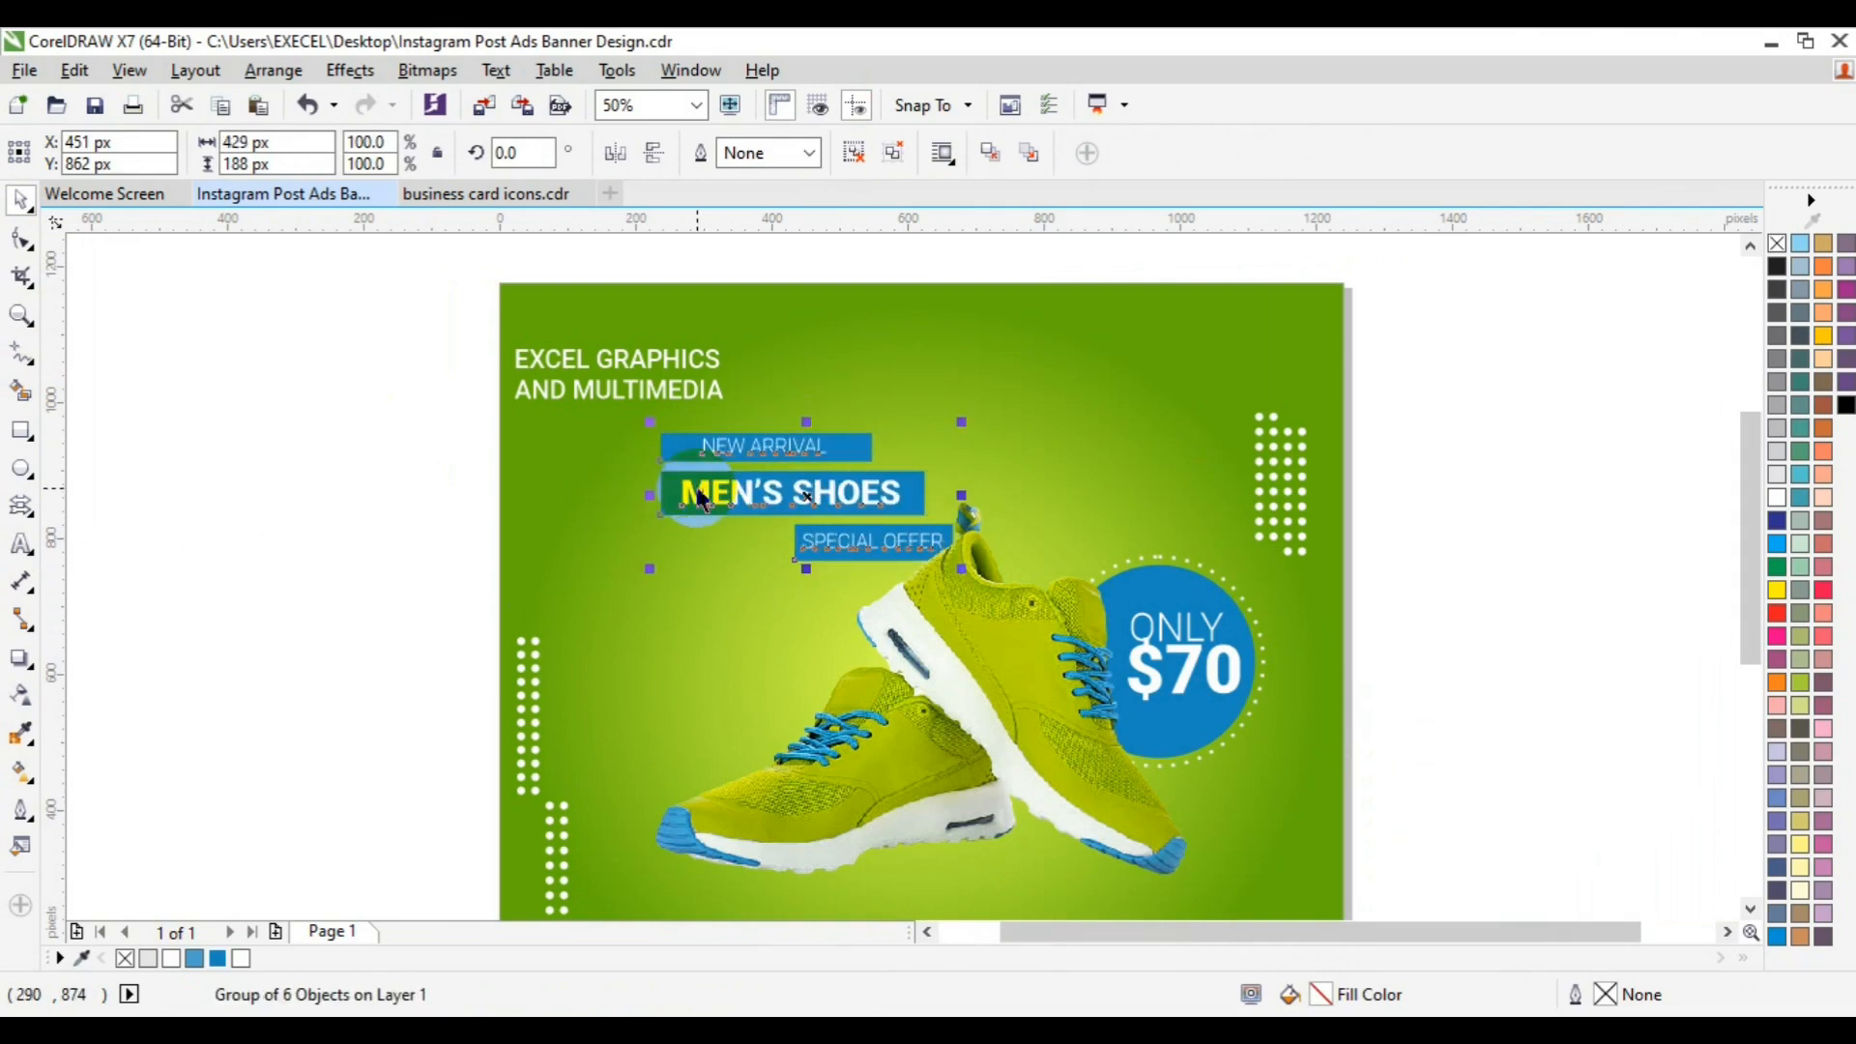
# Step: Rotate the headline group counter-clockwise by about 32 degrees
pyautogui.click(864, 526)
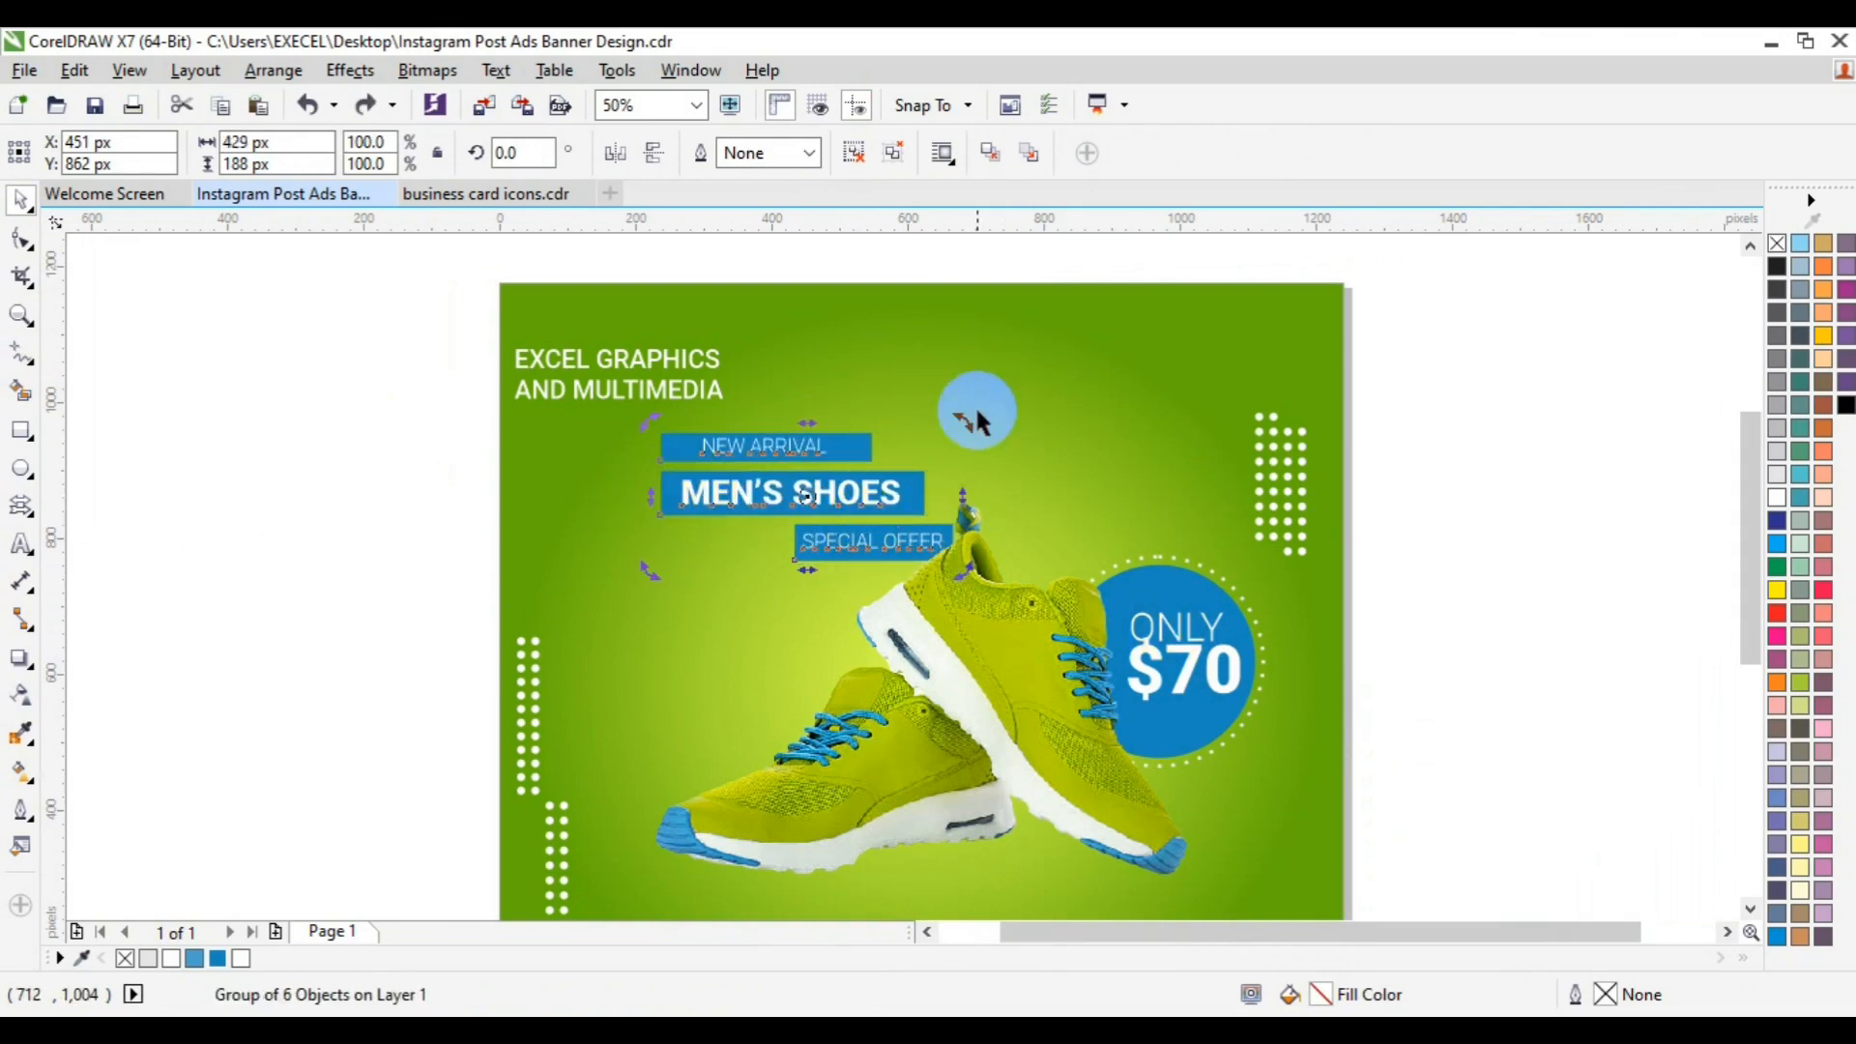
pyautogui.moveTo(964, 422); pyautogui.dragTo(957, 252)
pyautogui.click(531, 580)
pyautogui.click(892, 515)
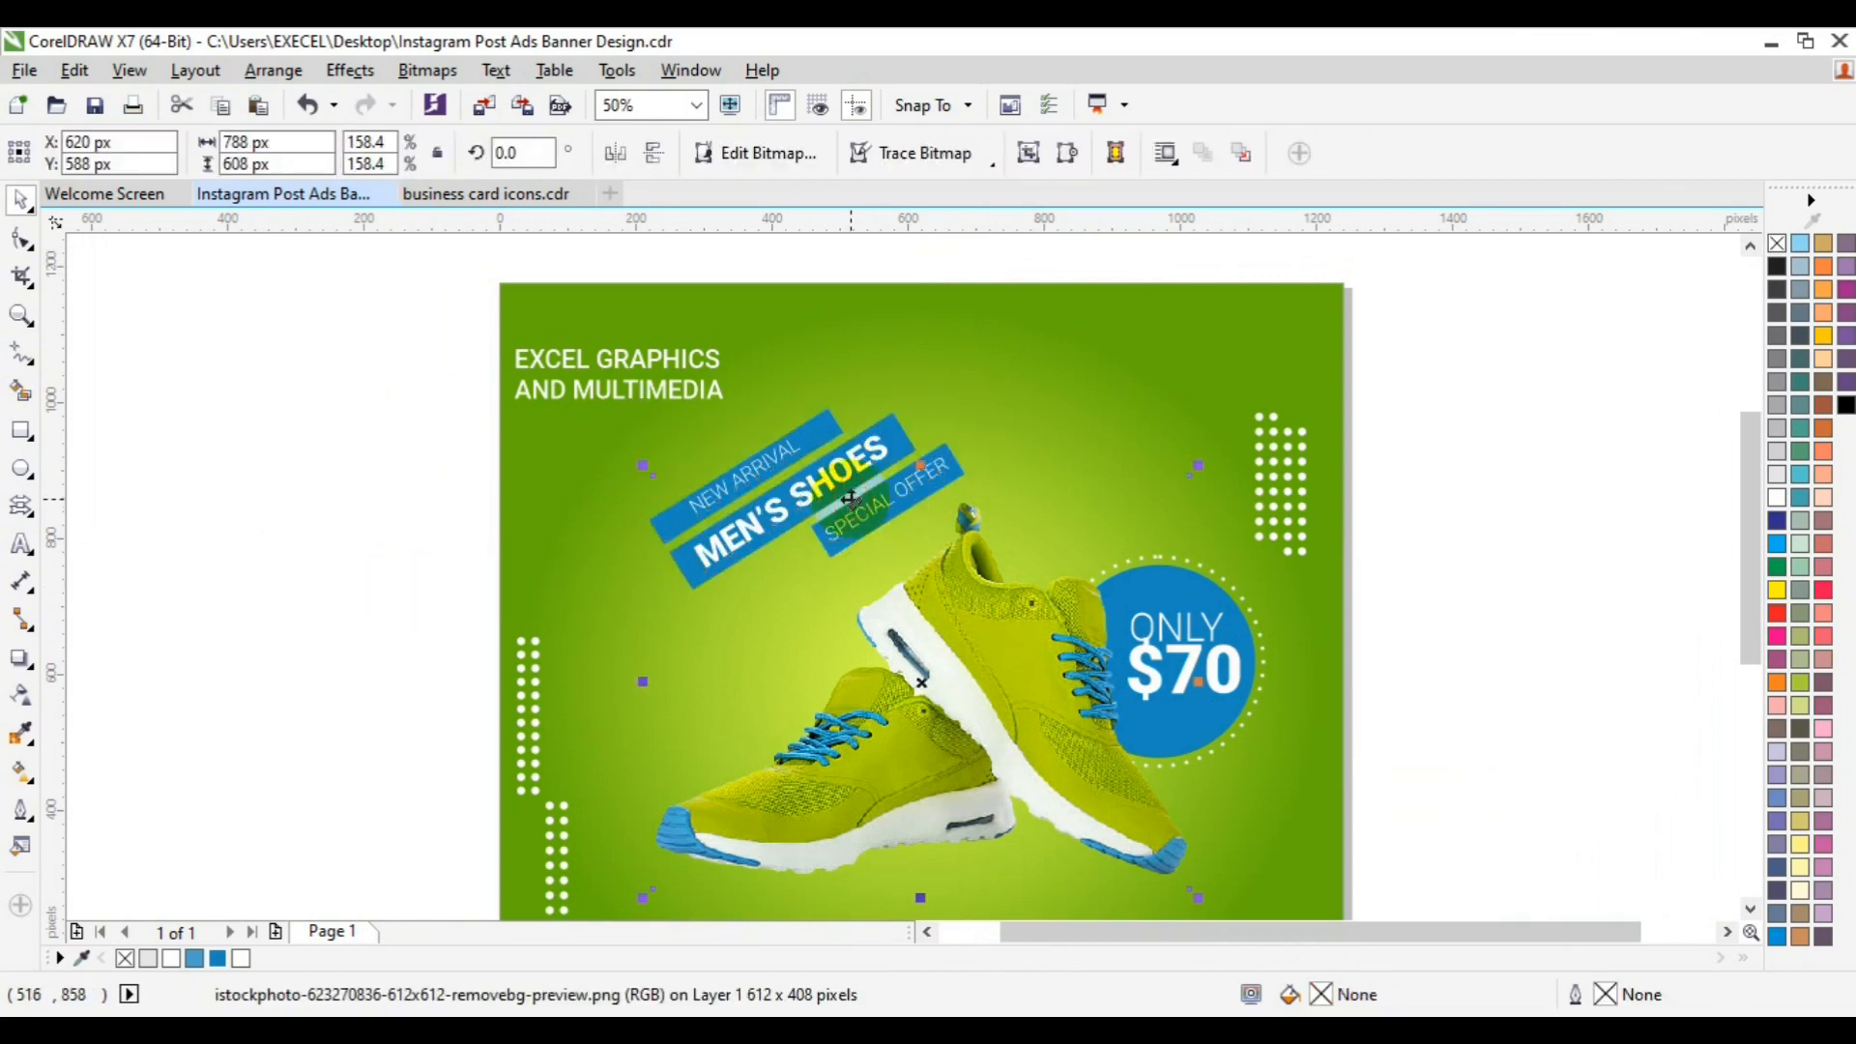
# Step: Enlarge the rotated headline group to about 610 by 351 px and nudge it down toward the shoes
pyautogui.click(882, 438)
pyautogui.moveTo(972, 403); pyautogui.dragTo(1019, 350)
pyautogui.moveTo(831, 484); pyautogui.dragTo(828, 506)
pyautogui.hotkey('ctrl', 'z')
pyautogui.click(837, 392)
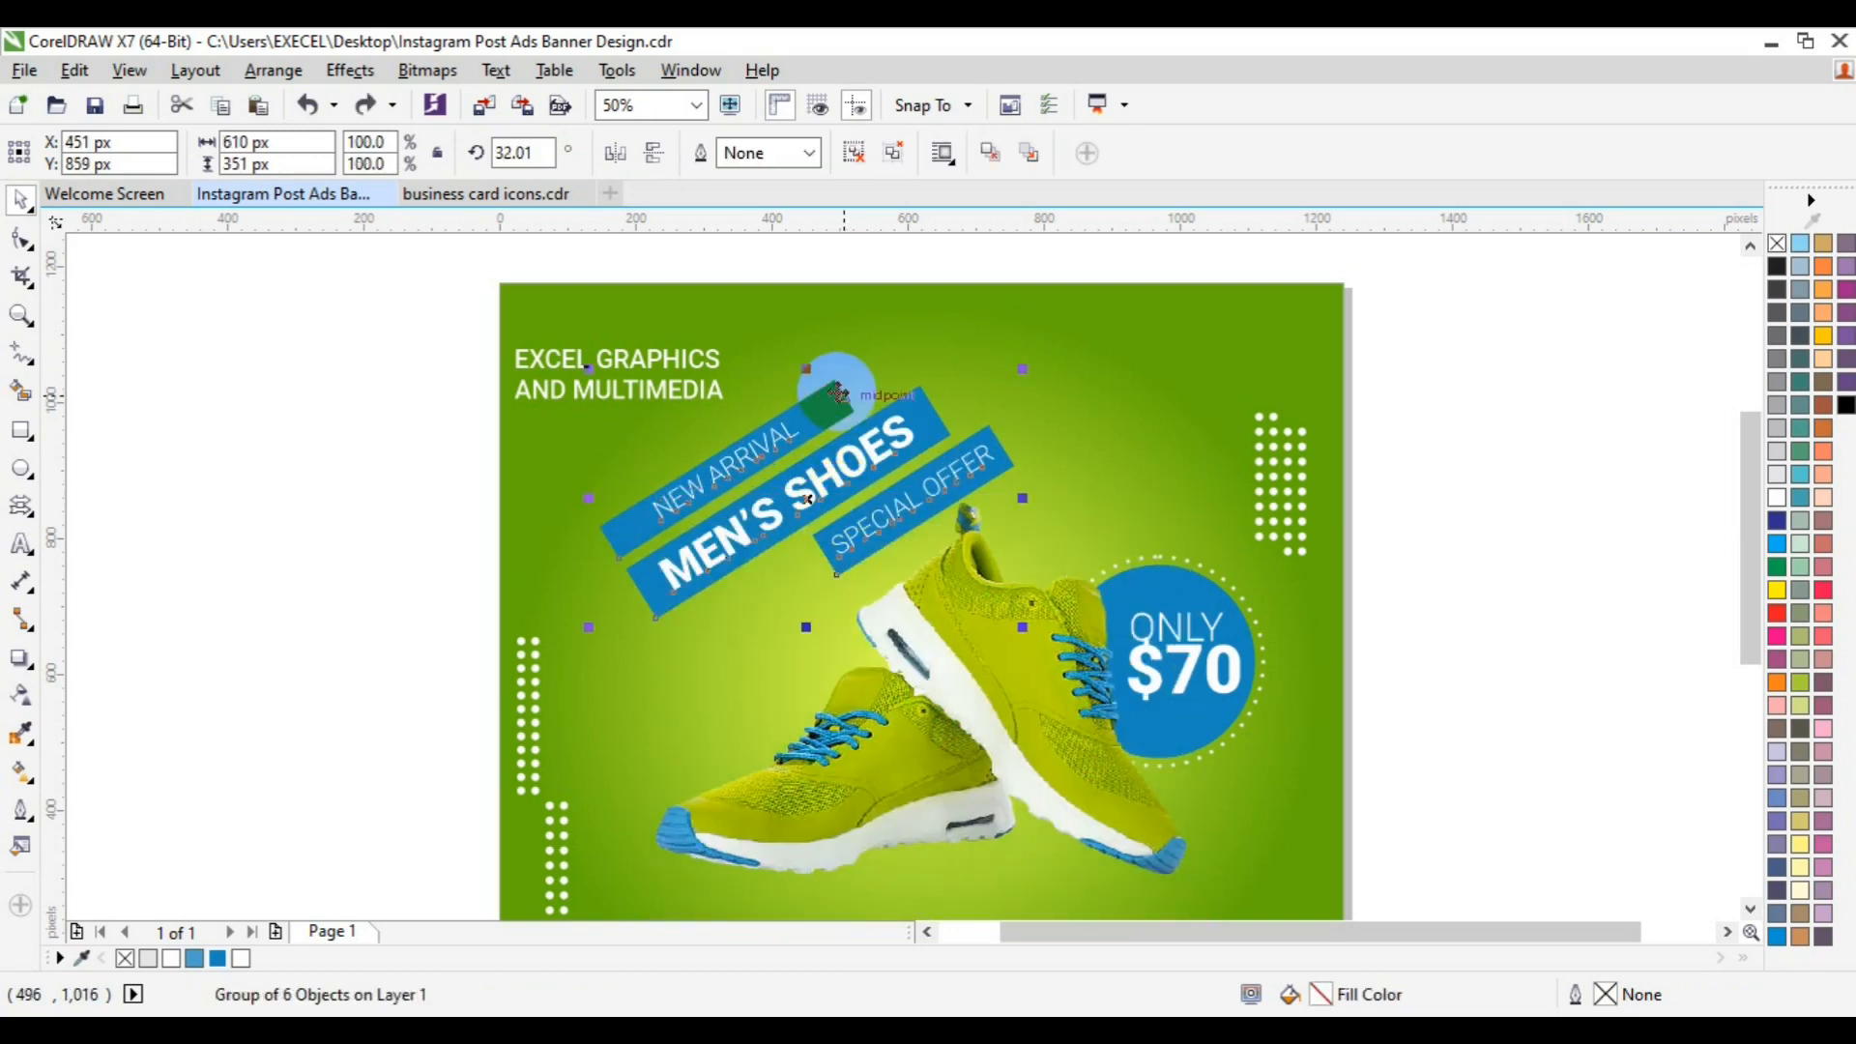
pyautogui.press('Down')
pyautogui.press('Down')
pyautogui.press('Down')
pyautogui.press('Down')
pyautogui.click(930, 639)
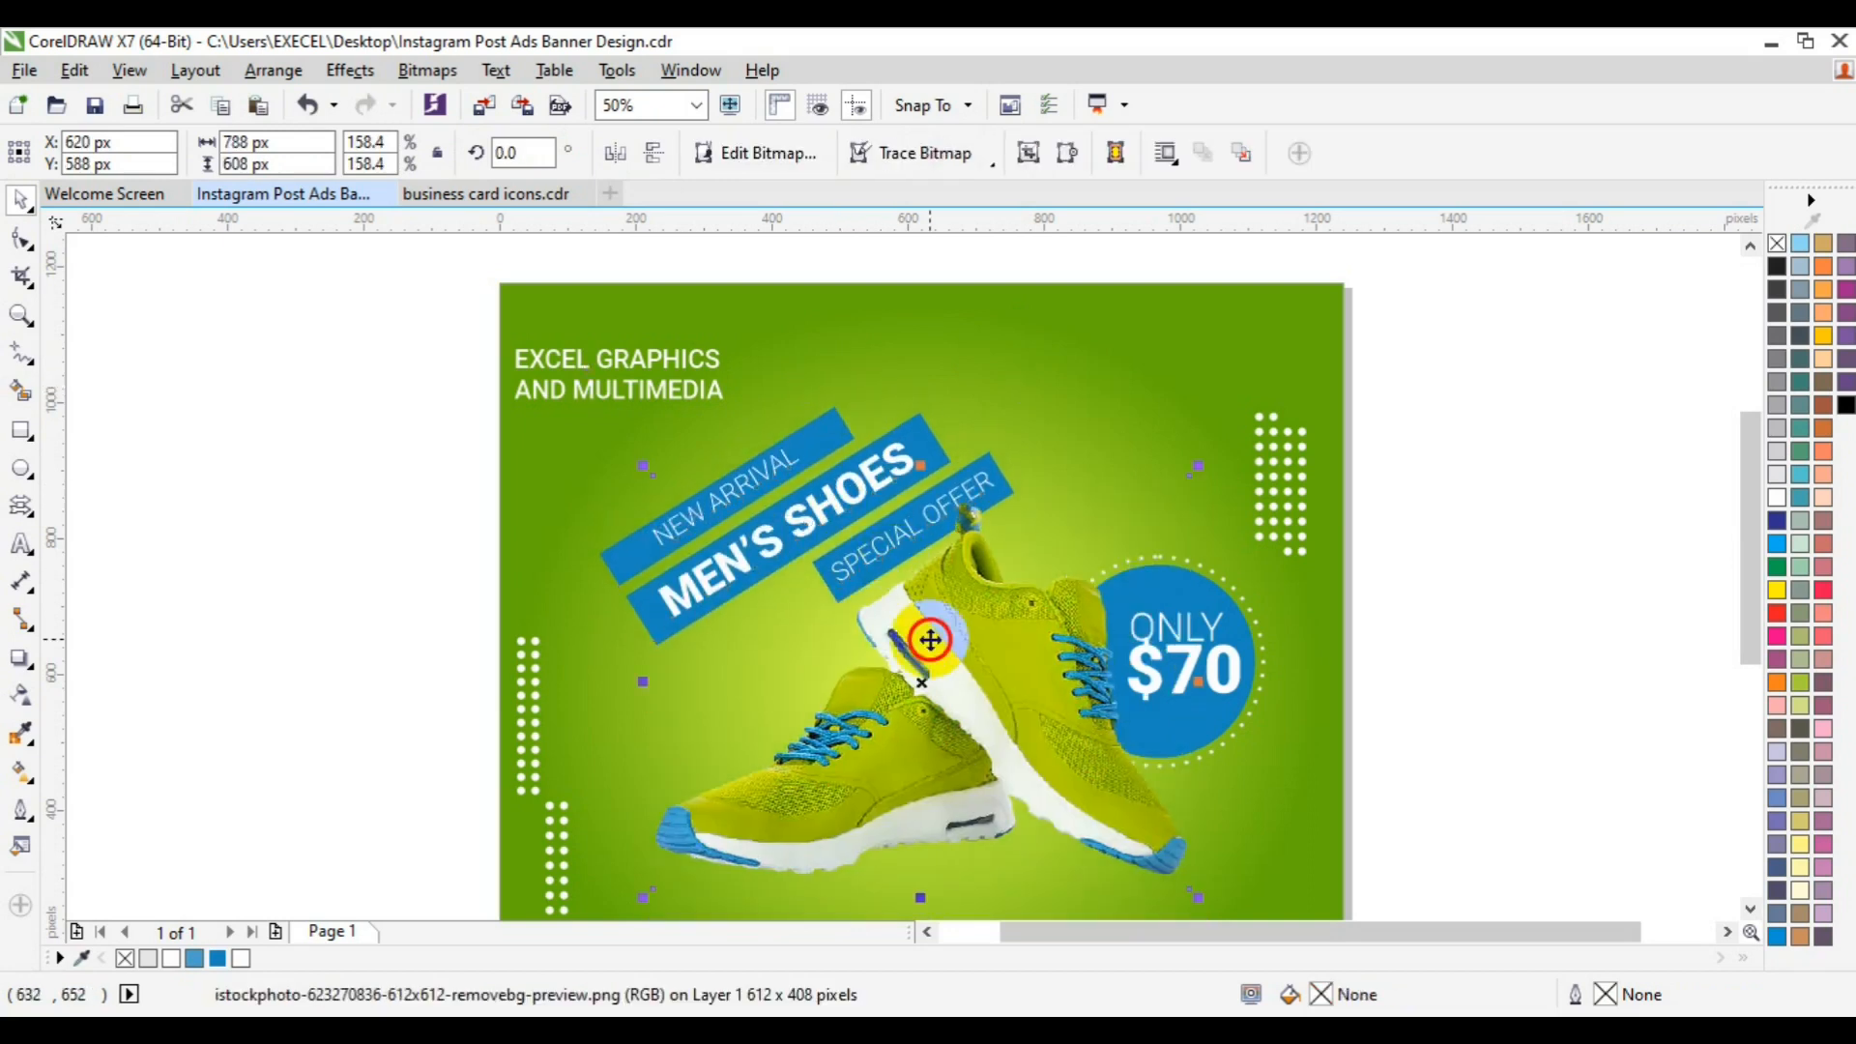
pyautogui.rightClick(931, 640)
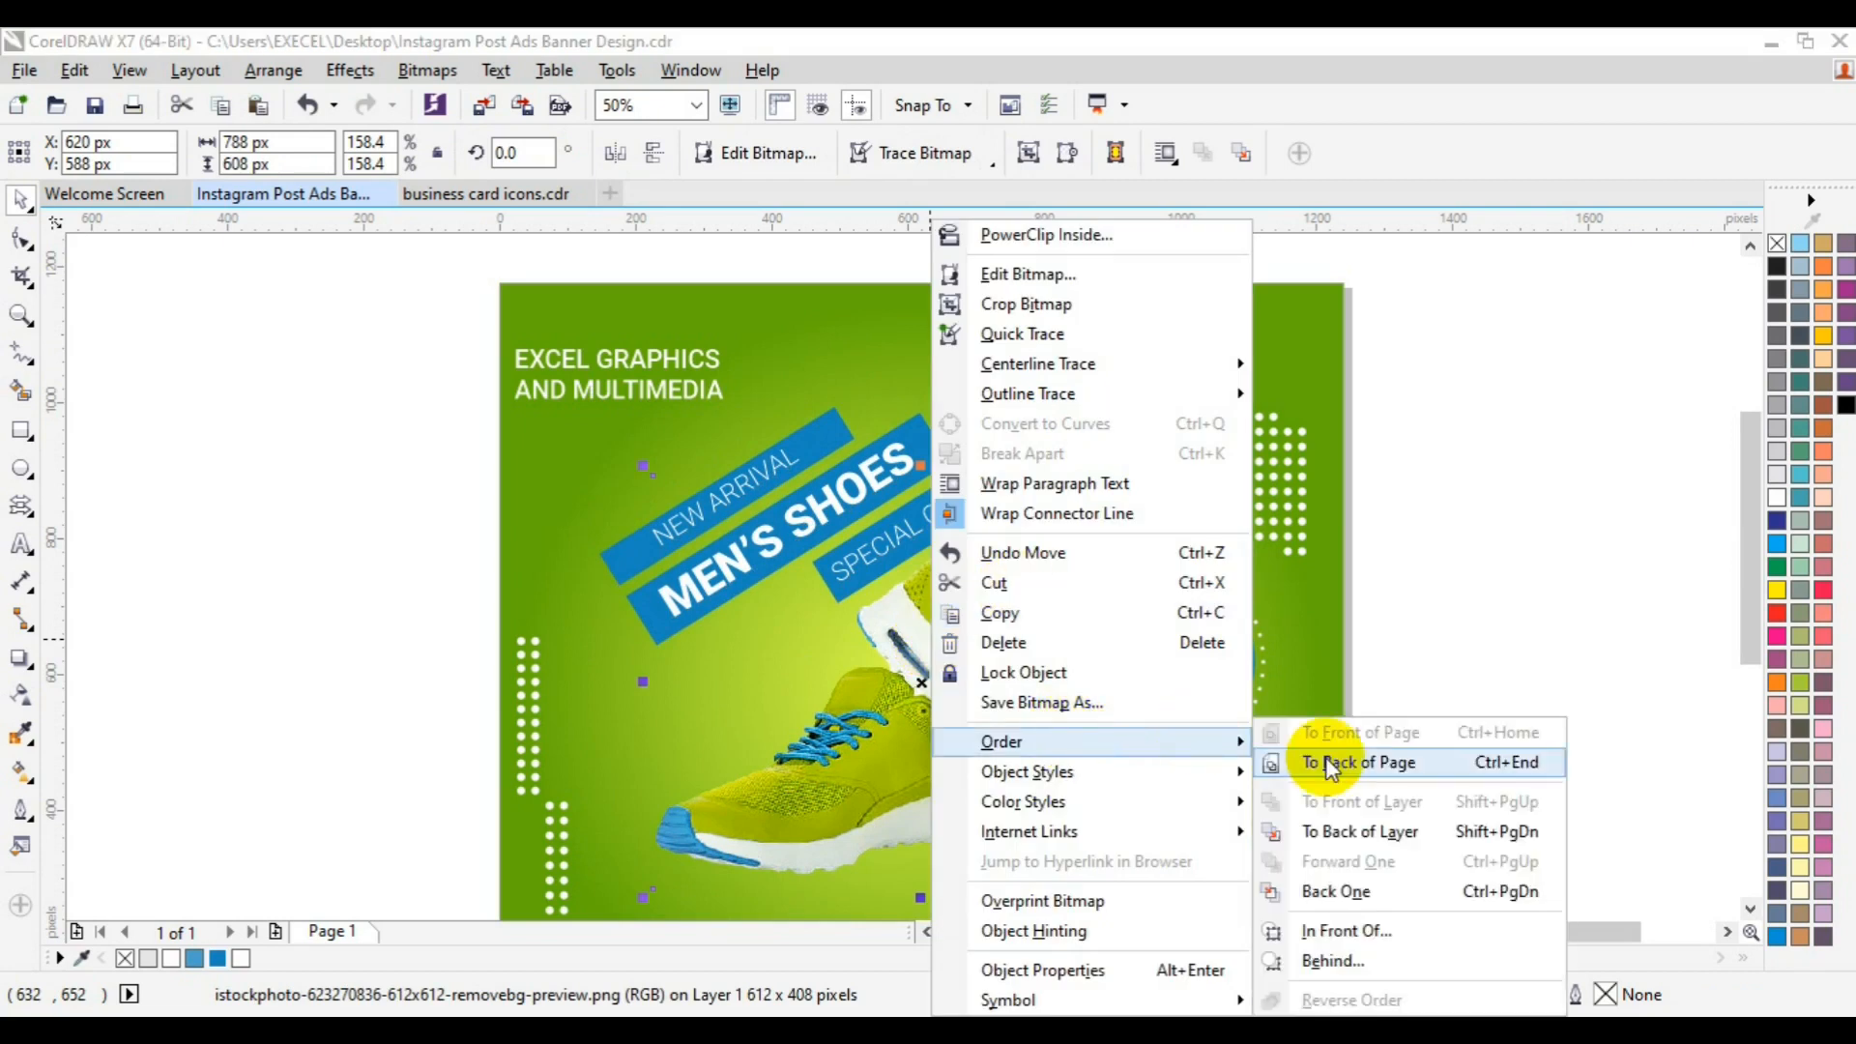
pyautogui.click(1500, 523)
pyautogui.click(1470, 494)
pyautogui.click(789, 540)
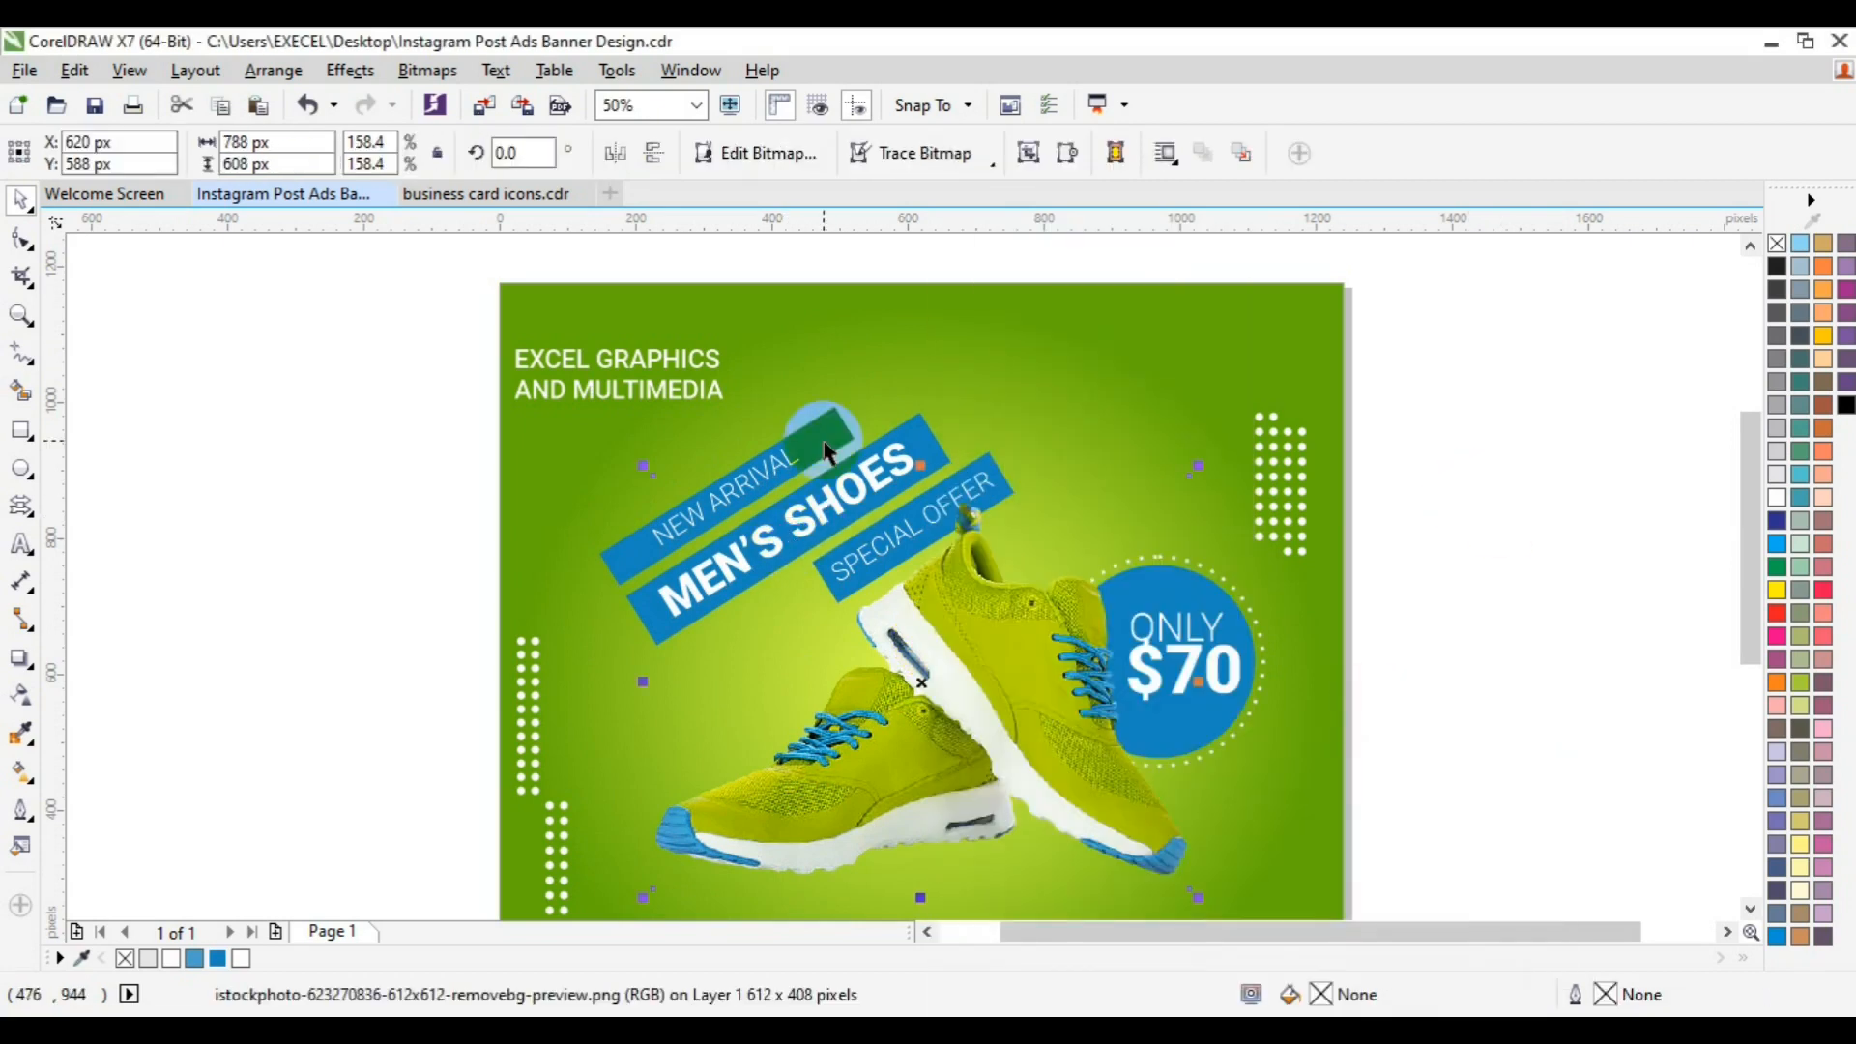
# Step: Enlarge the headline group slightly and nudge the shoe image up to a Y position of 608 px
pyautogui.click(823, 440)
pyautogui.moveTo(1029, 397); pyautogui.dragTo(1029, 386)
pyautogui.click(949, 709)
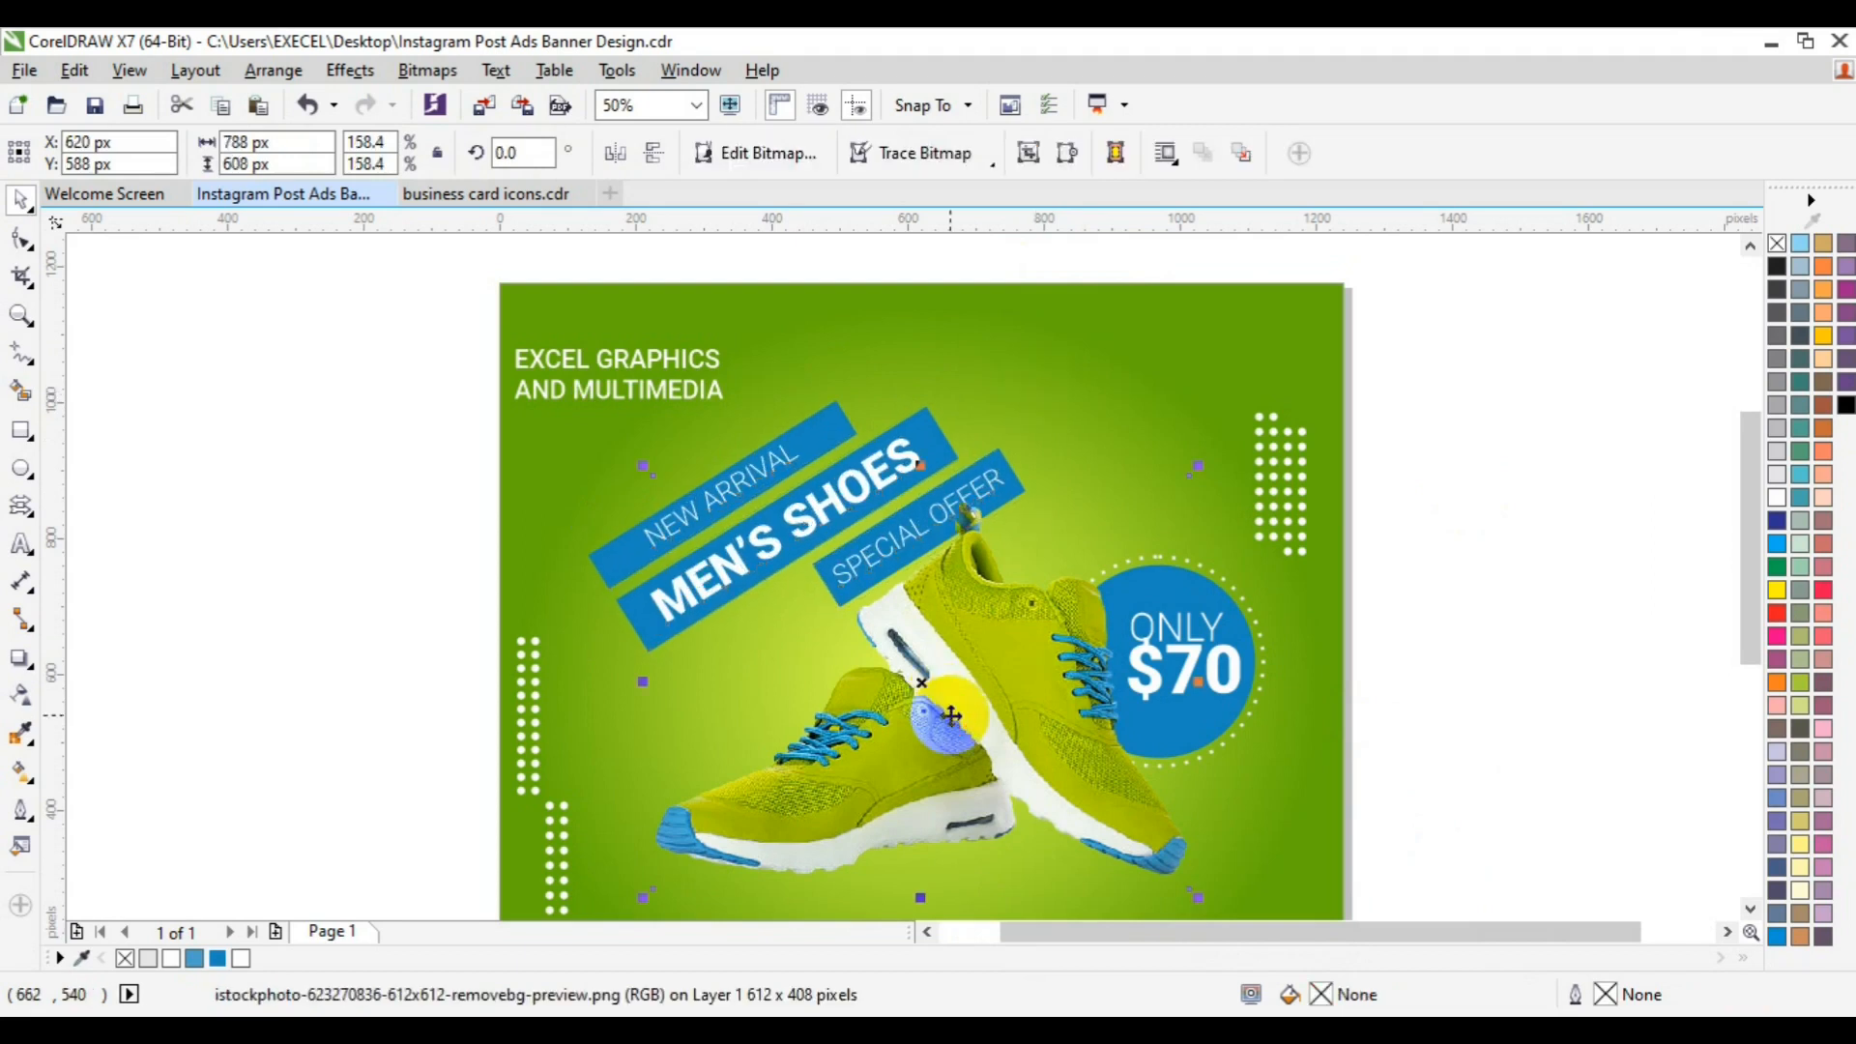
pyautogui.press('Up')
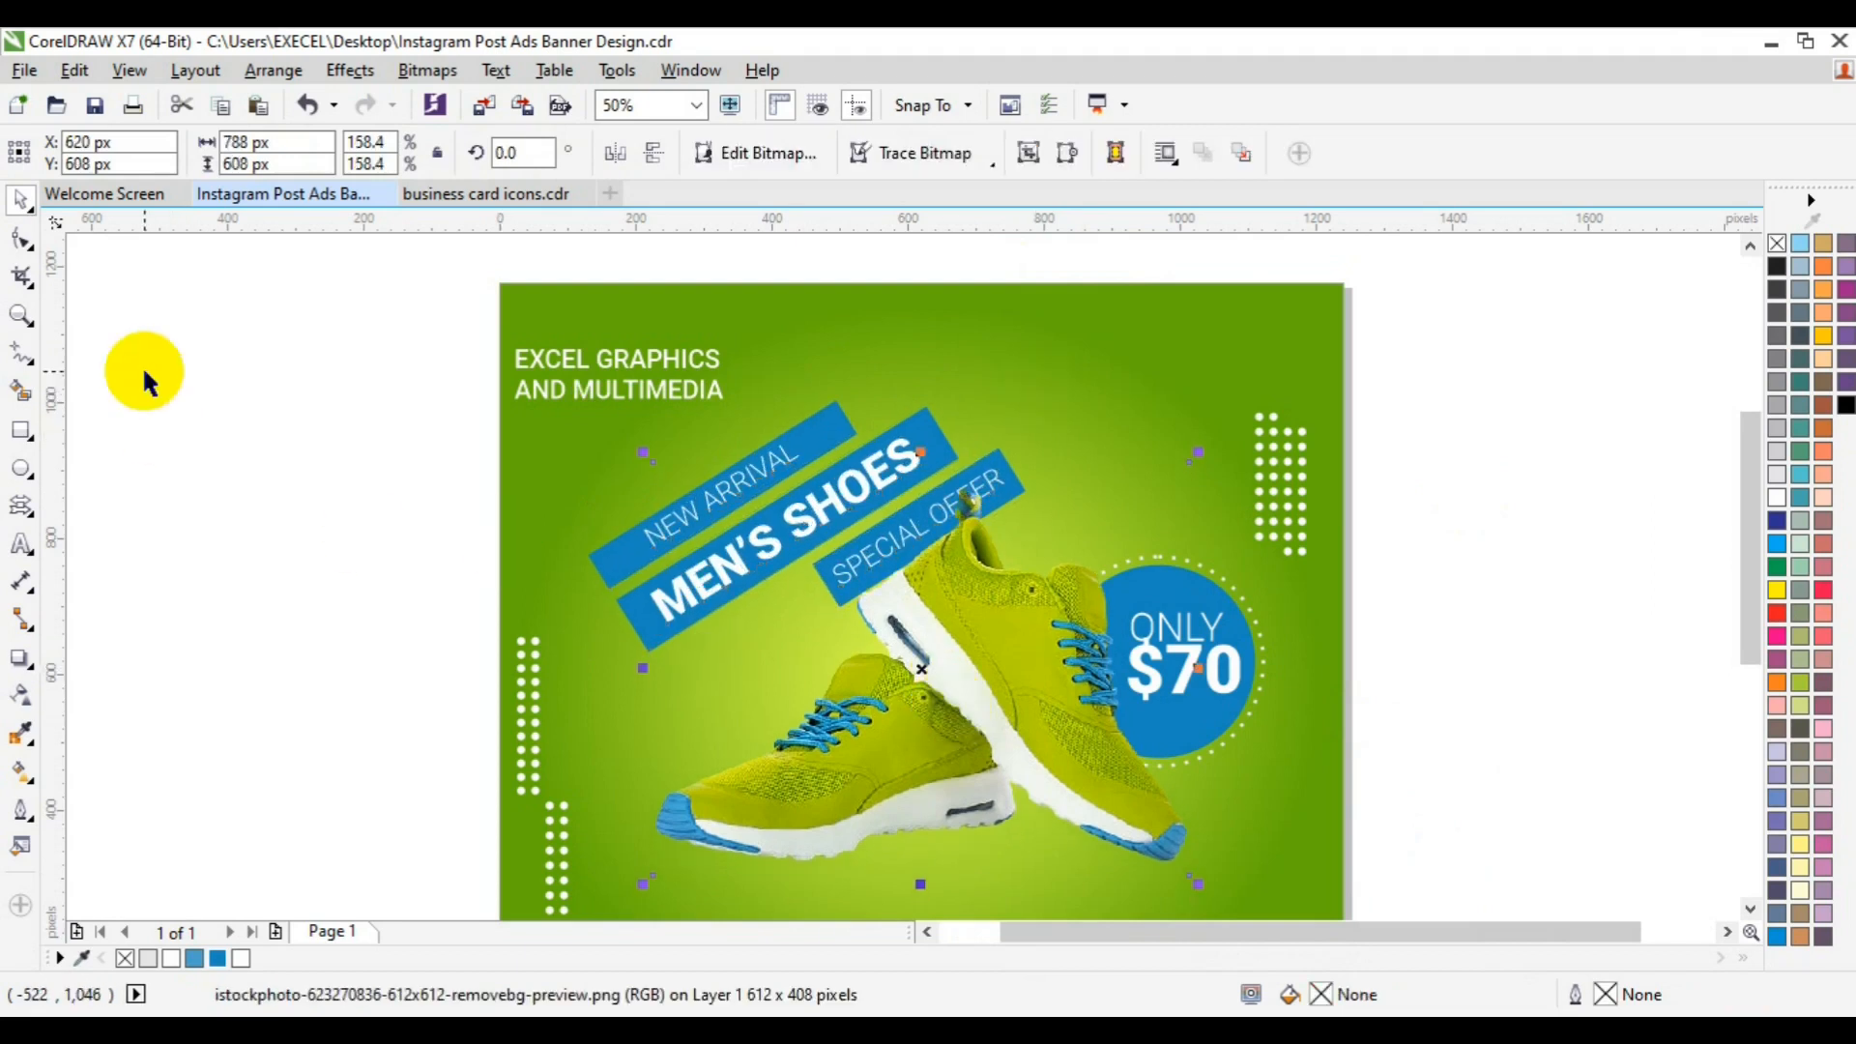
# Step: Group the $70 price badge's circles and texts into one object
pyautogui.click(21, 316)
pyautogui.click(189, 151)
pyautogui.press('space')
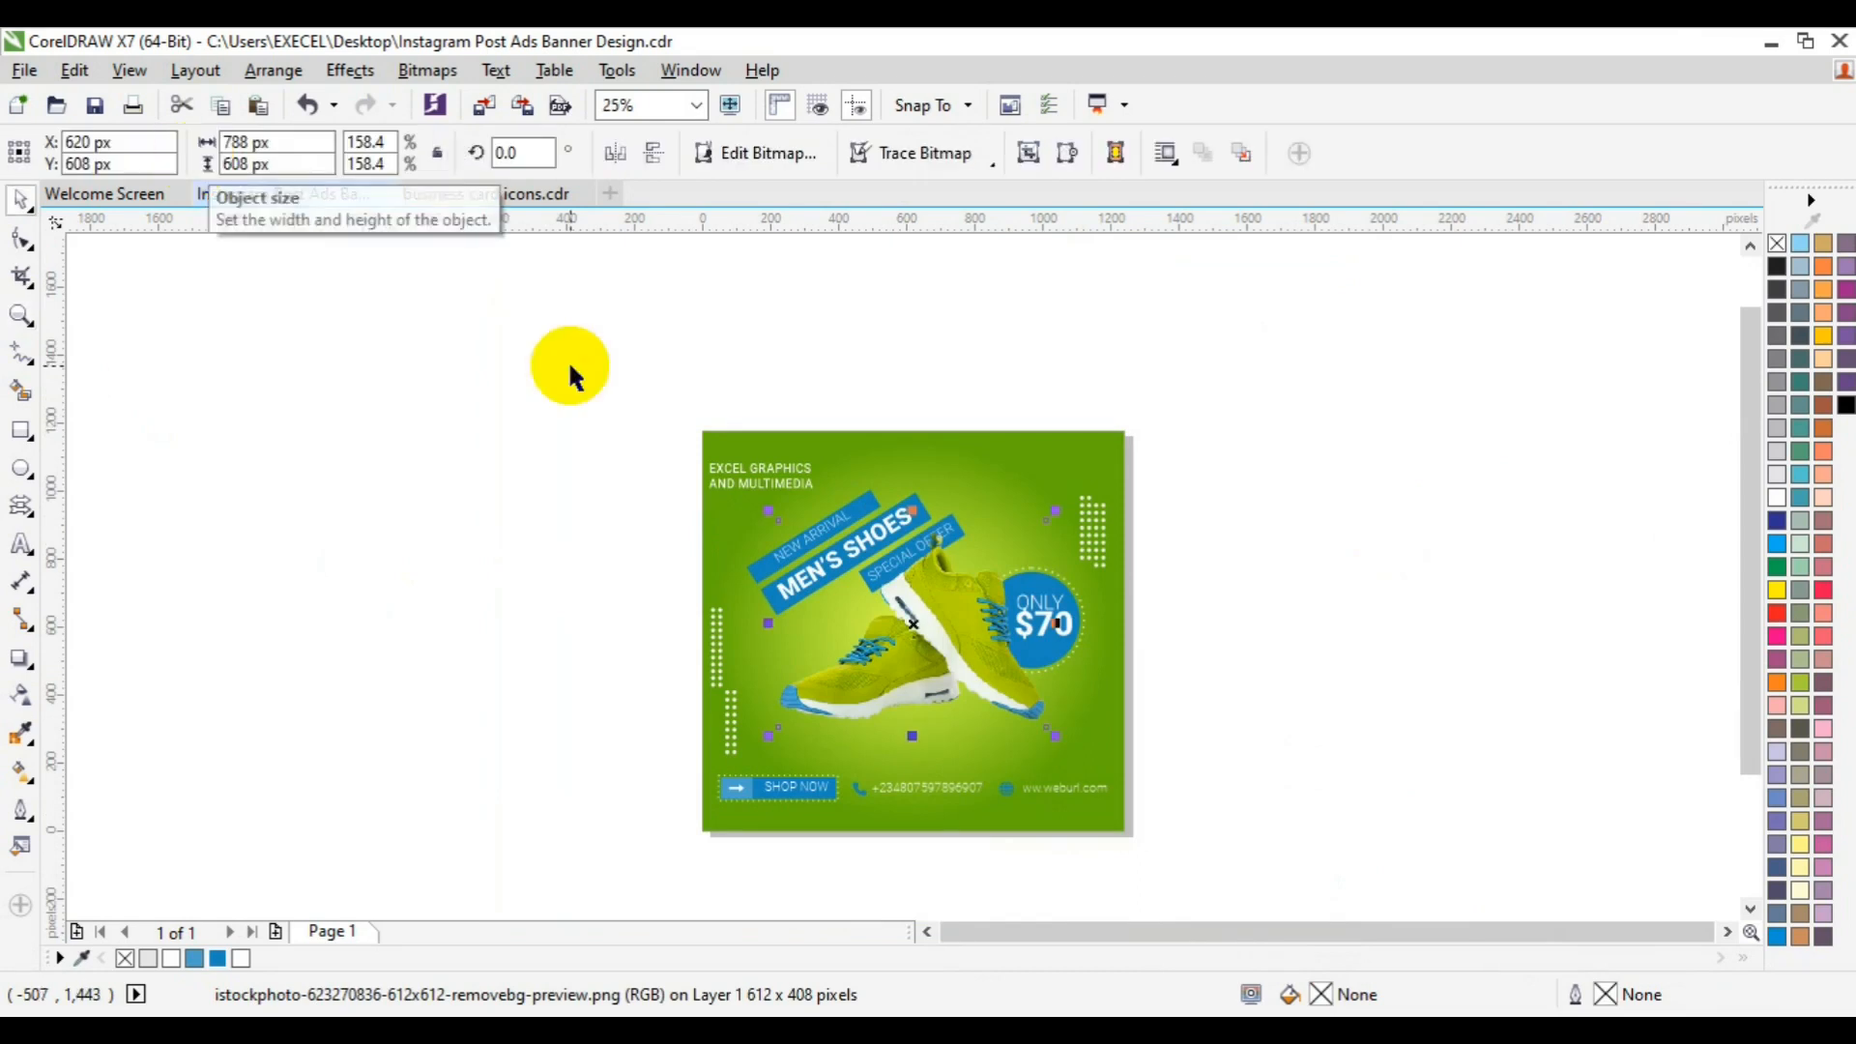
pyautogui.click(1228, 612)
pyautogui.moveTo(1186, 561); pyautogui.dragTo(923, 669)
pyautogui.hotkey('ctrl', 'g')
# Step: Group the price badge, the shoe image and the headline bars into a single group
pyautogui.keyDown('shift'); pyautogui.click(908, 656); pyautogui.keyUp('shift')
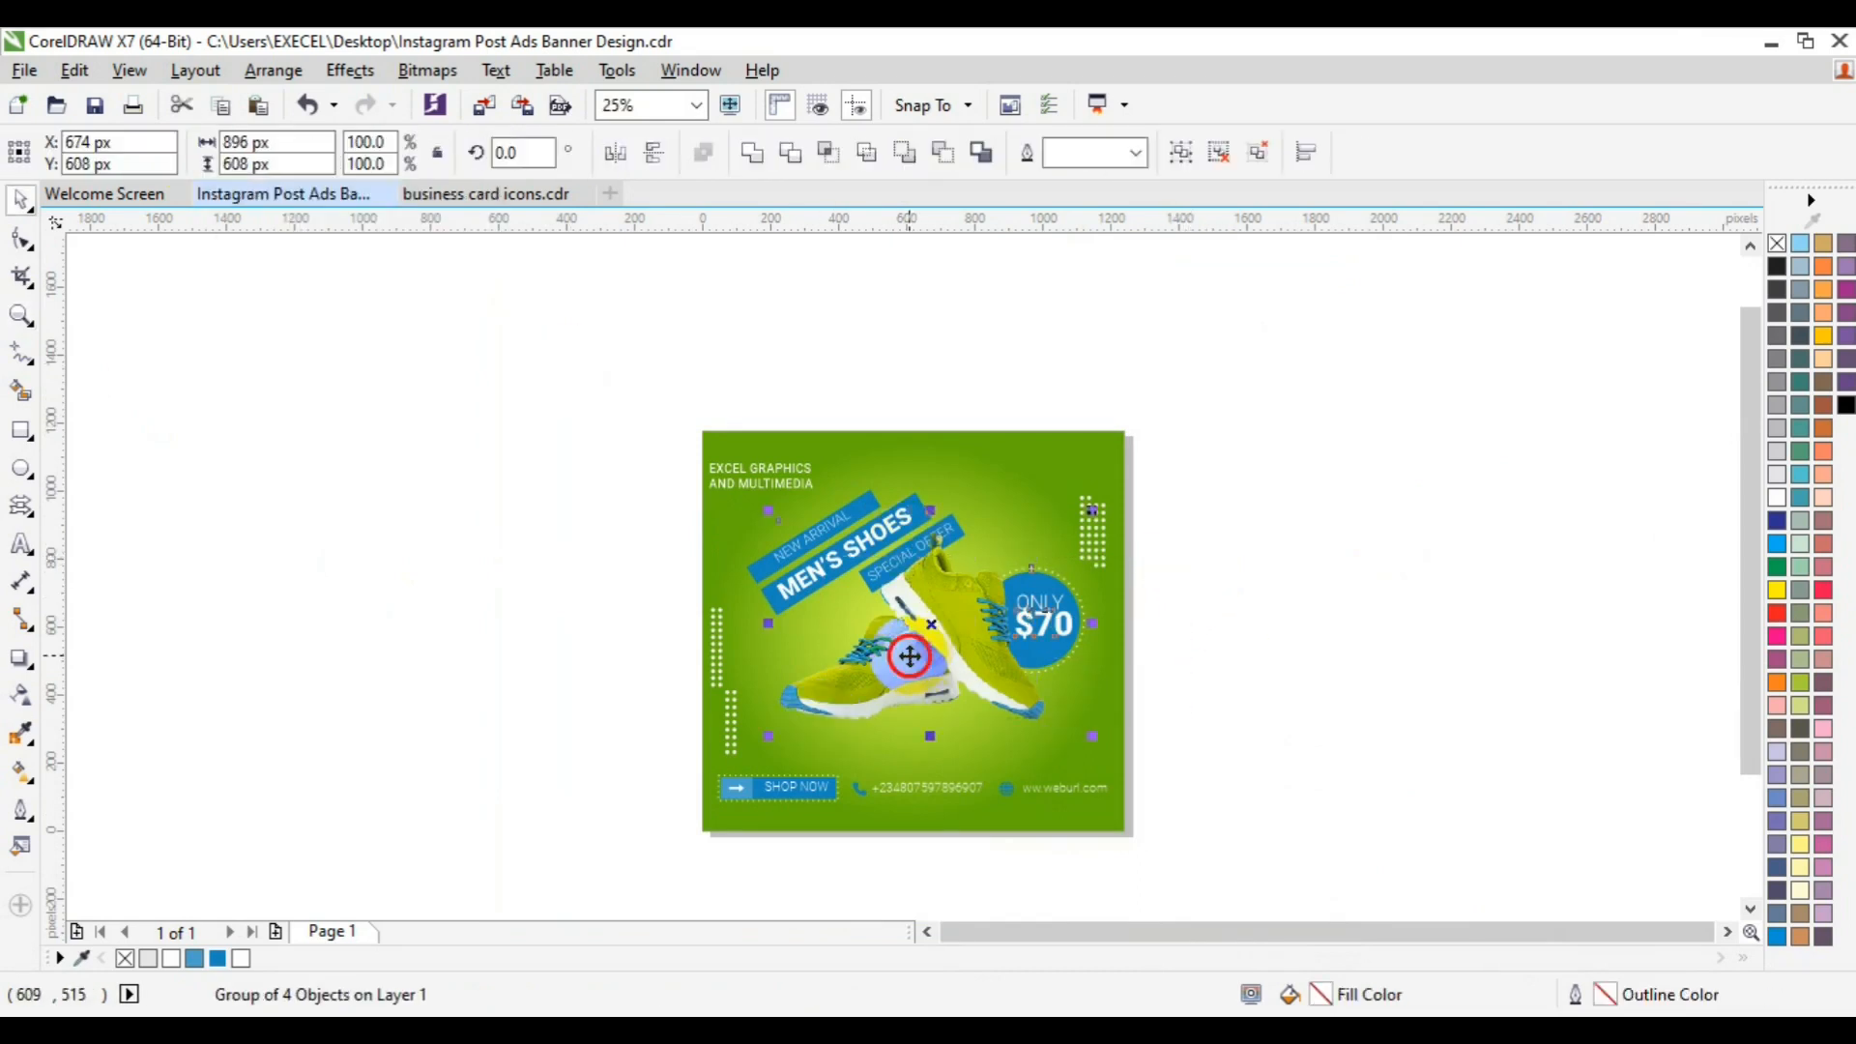
pyautogui.keyDown('shift'); pyautogui.click(754, 572); pyautogui.keyUp('shift')
pyautogui.hotkey('ctrl', 'g')
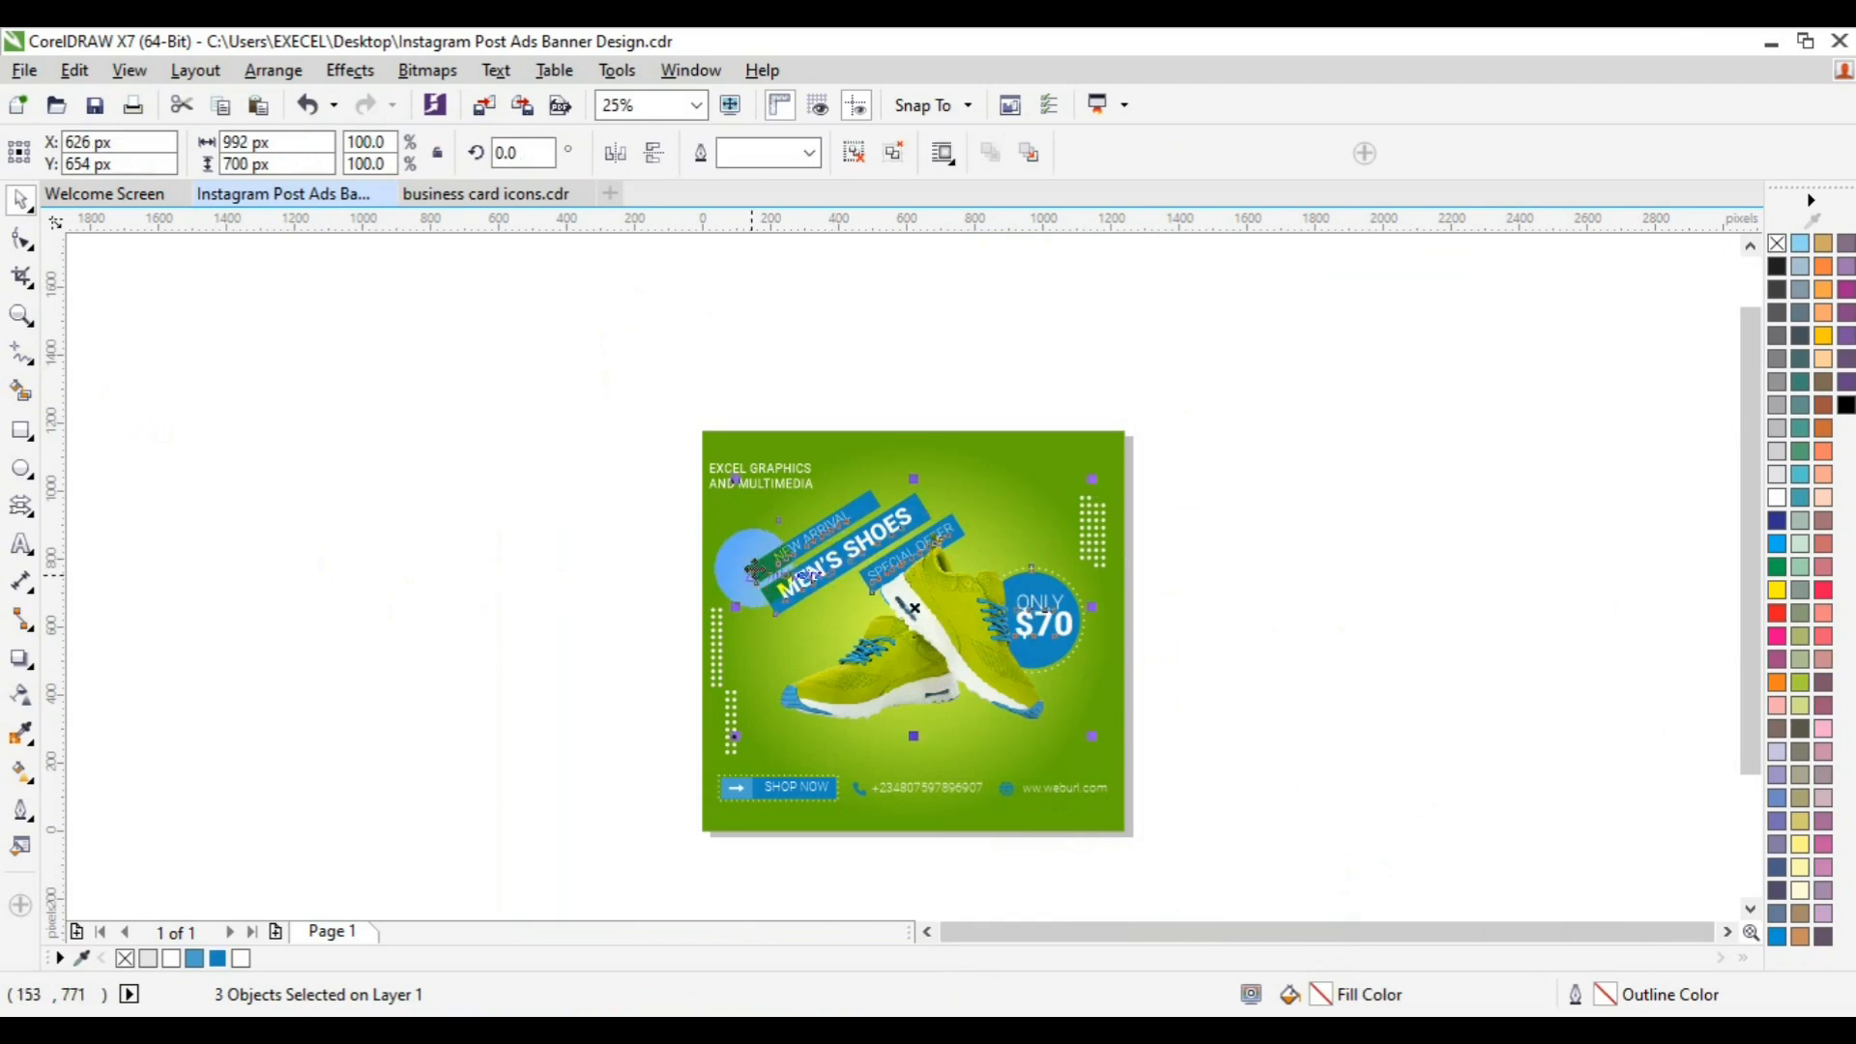
# Step: Move the combined shoe, badge and headline group slightly down, enlarge it a little and deselect it
pyautogui.moveTo(755, 569); pyautogui.dragTo(755, 570)
pyautogui.moveTo(1097, 753); pyautogui.dragTo(1101, 756)
pyautogui.click(1247, 638)
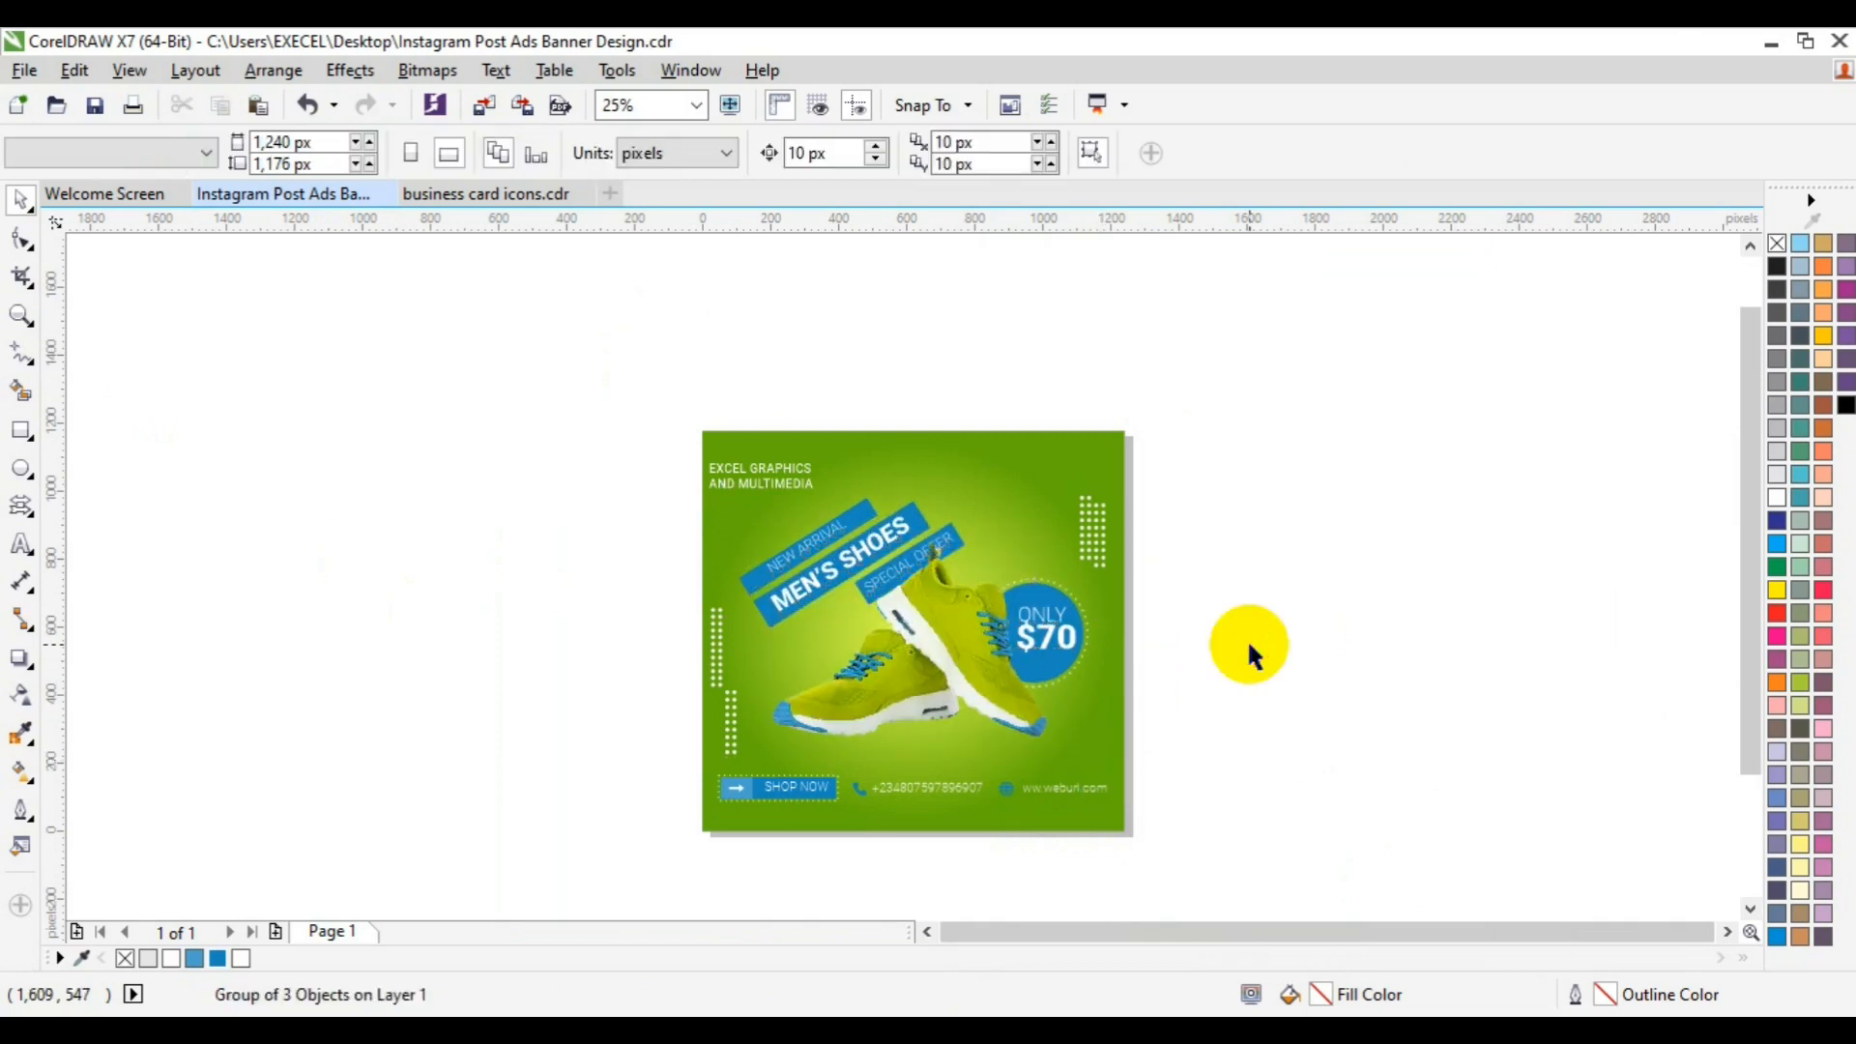